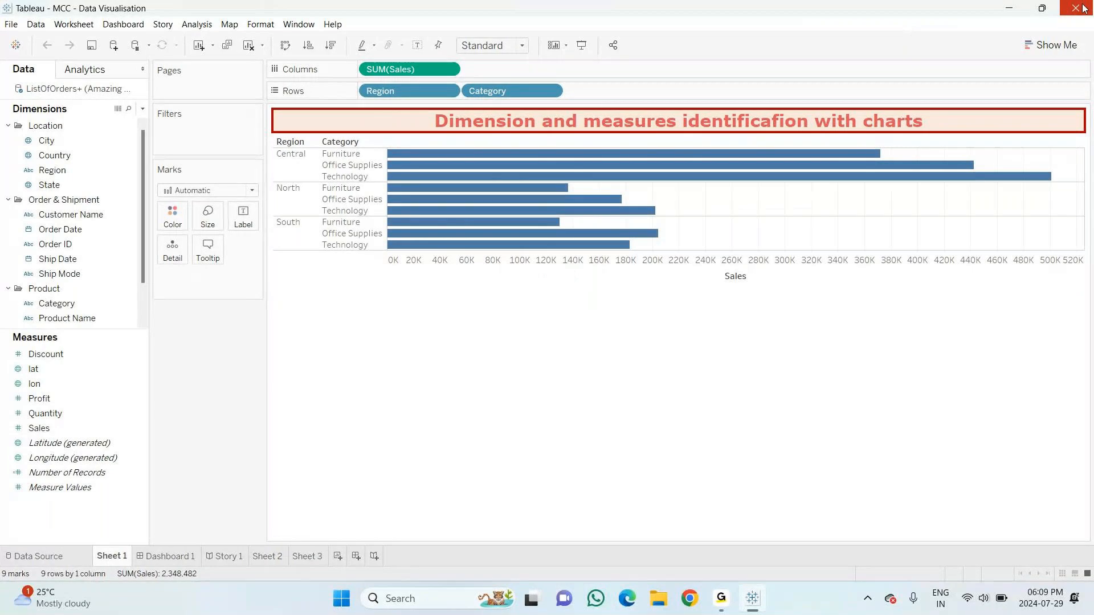
# Close the current workbook, open the Charts - MCC workbook from the desktop, and go to the empty Sheet 56
pyautogui.click(1076, 8)
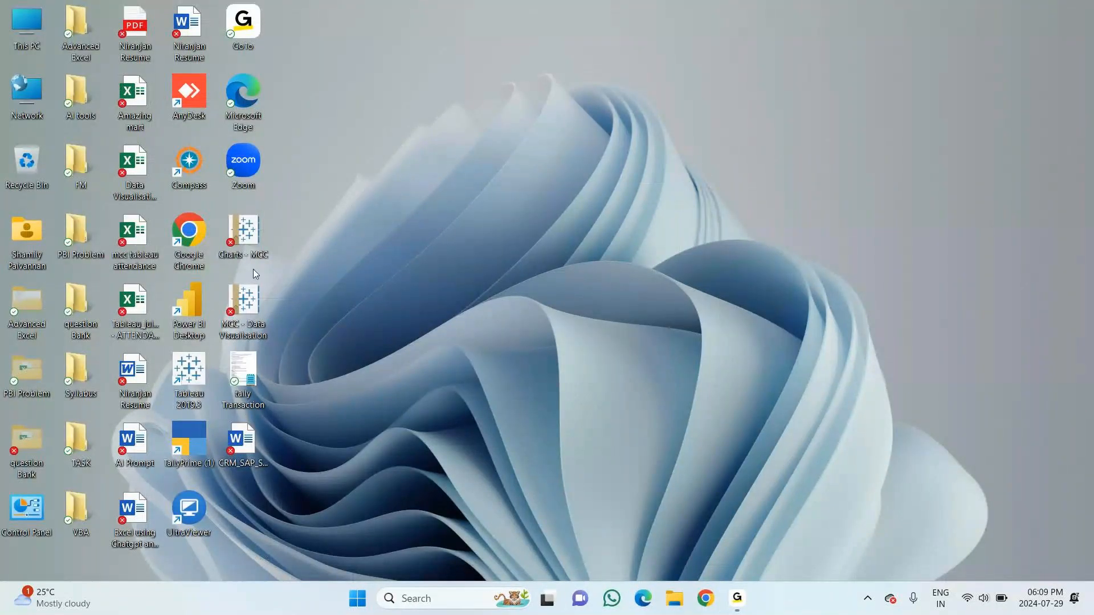
pyautogui.doubleClick(242, 231)
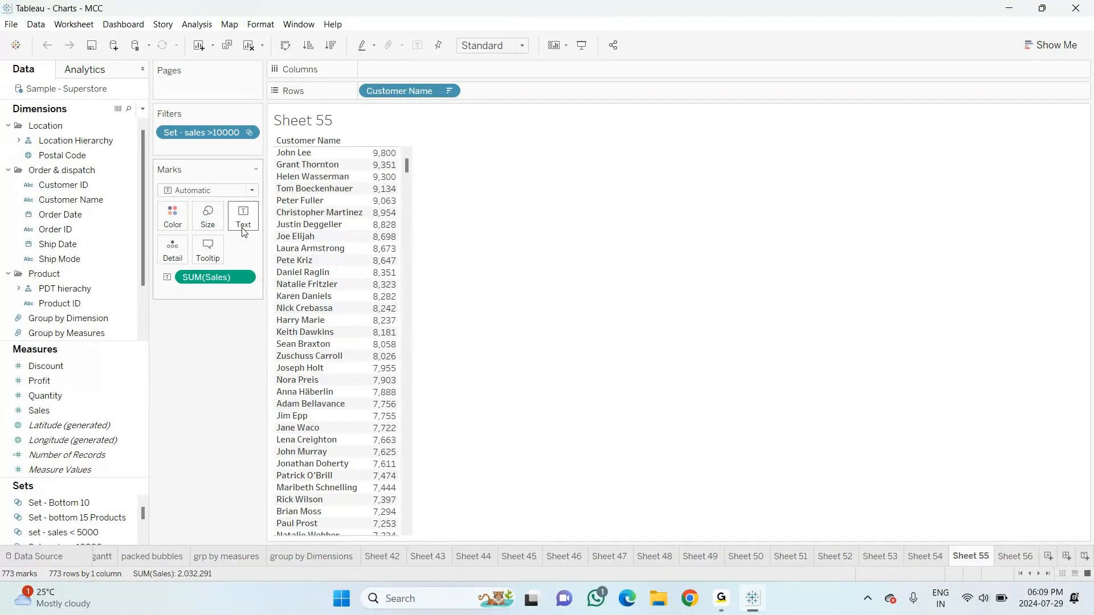
pyautogui.click(1048, 574)
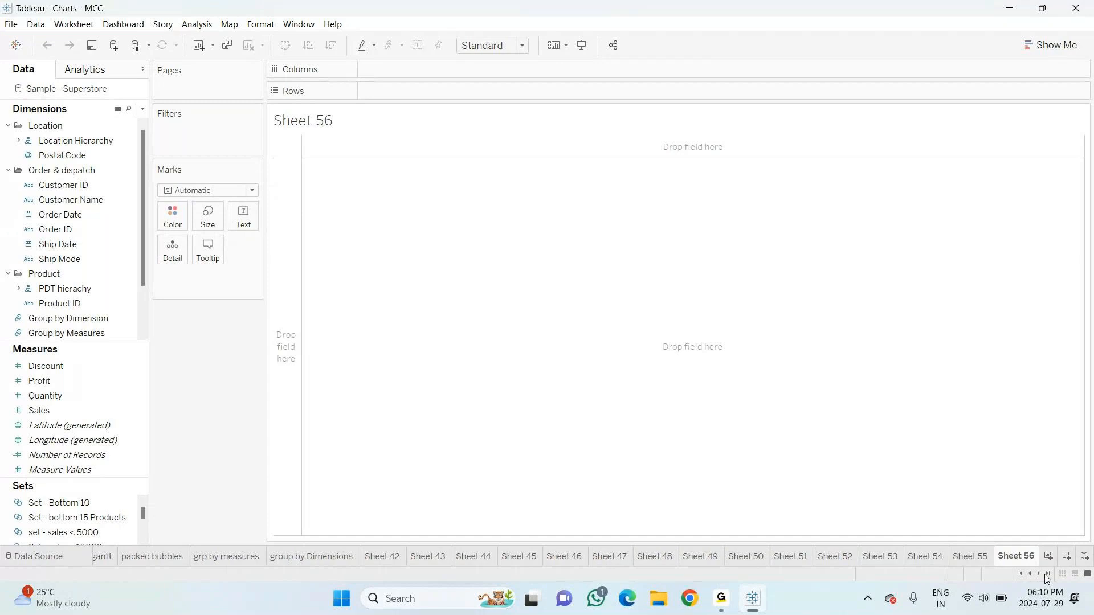
pyautogui.hotkey('alt', 'Tab')
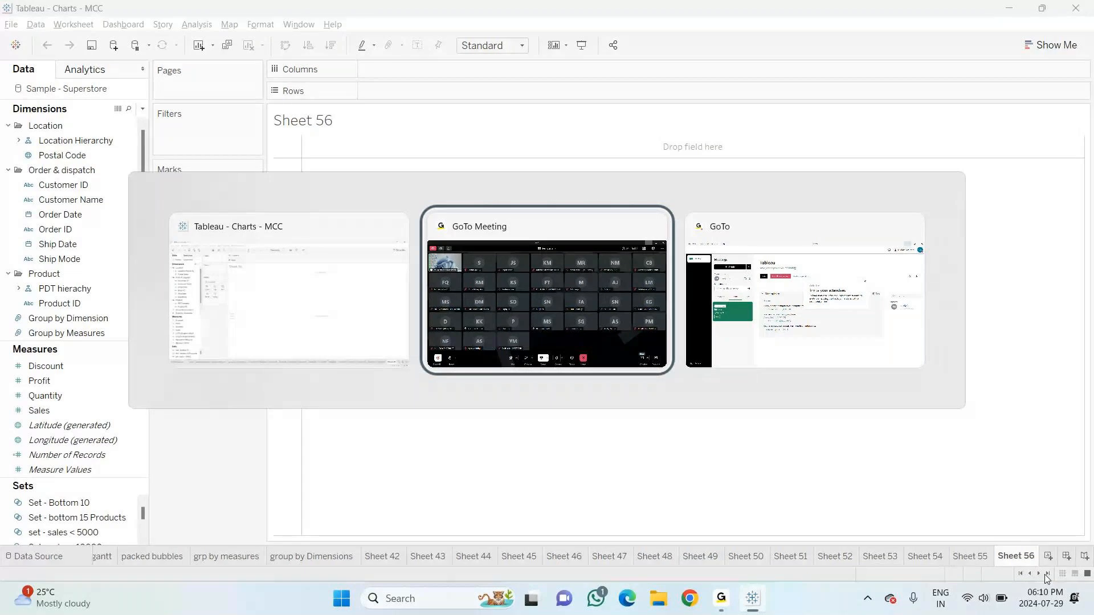
pyautogui.press('Escape')
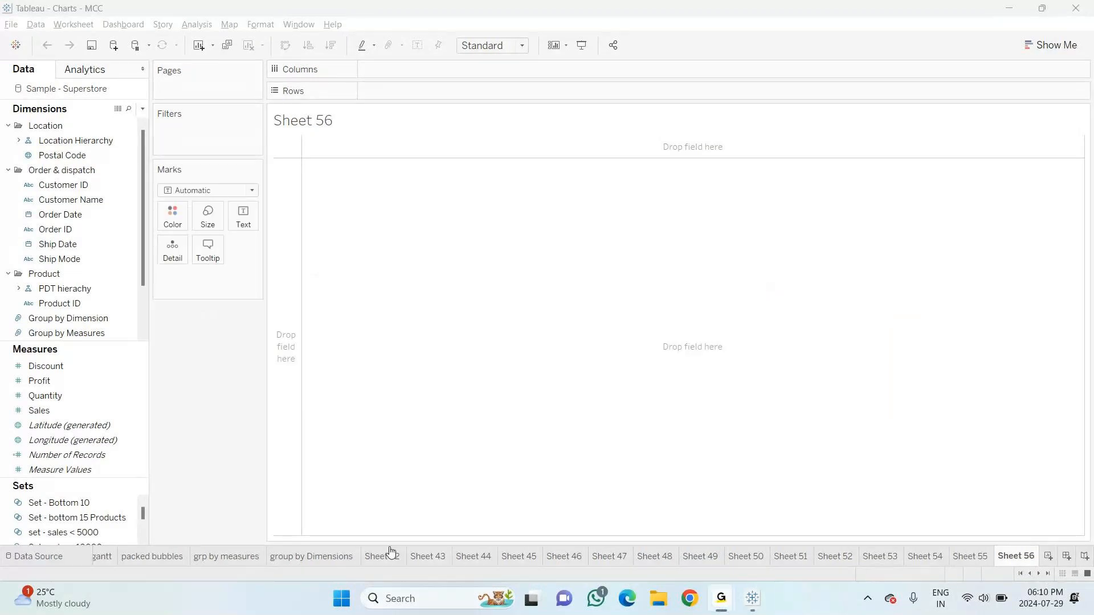
pyautogui.moveTo(391, 551); pyautogui.dragTo(390, 548)
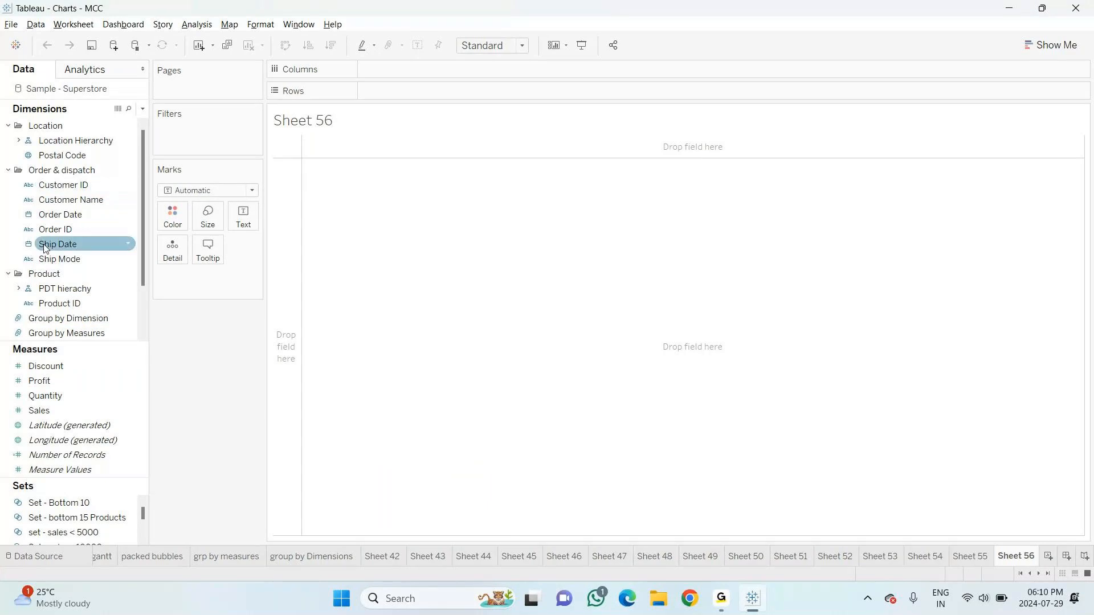
# List every Product Name from the PDT hierachy as rows with its summed Profit, sorted in descending order
pyautogui.click(7, 171)
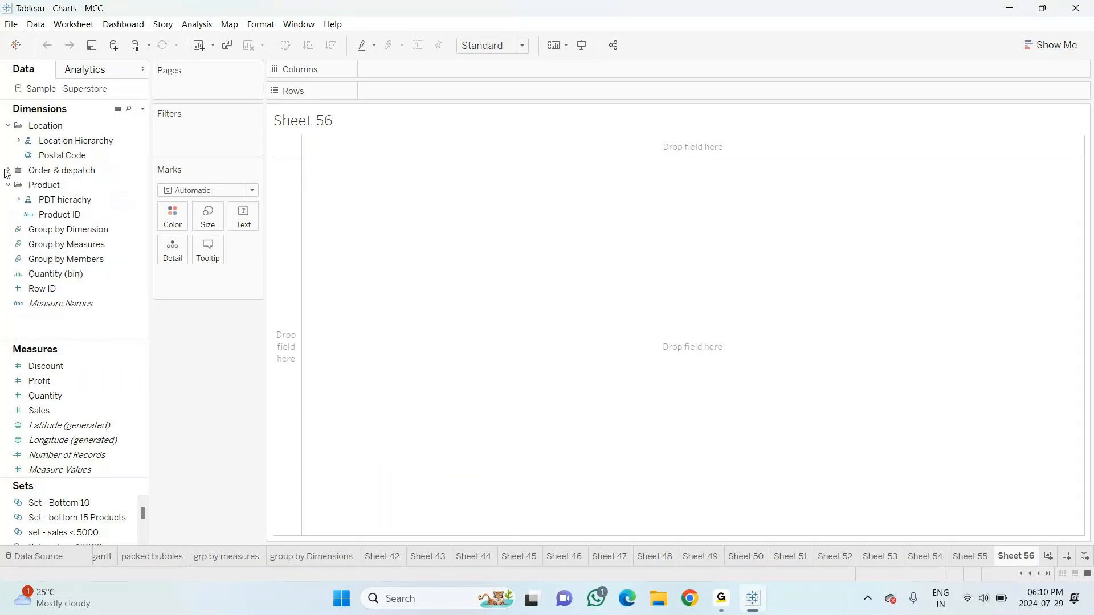
pyautogui.click(9, 127)
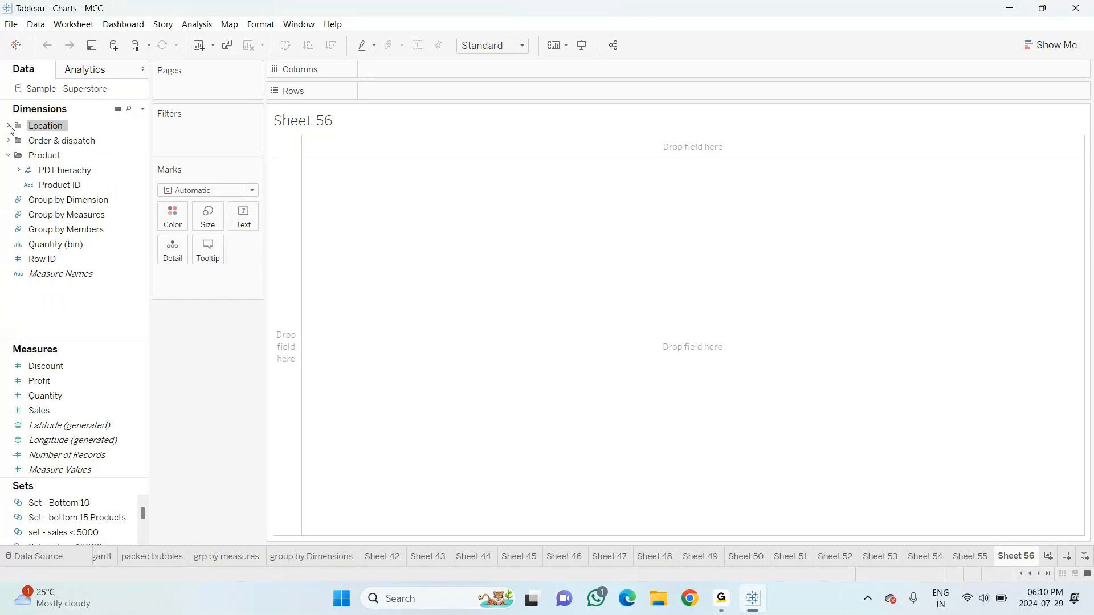
pyautogui.click(18, 170)
pyautogui.moveTo(69, 229); pyautogui.dragTo(359, 214)
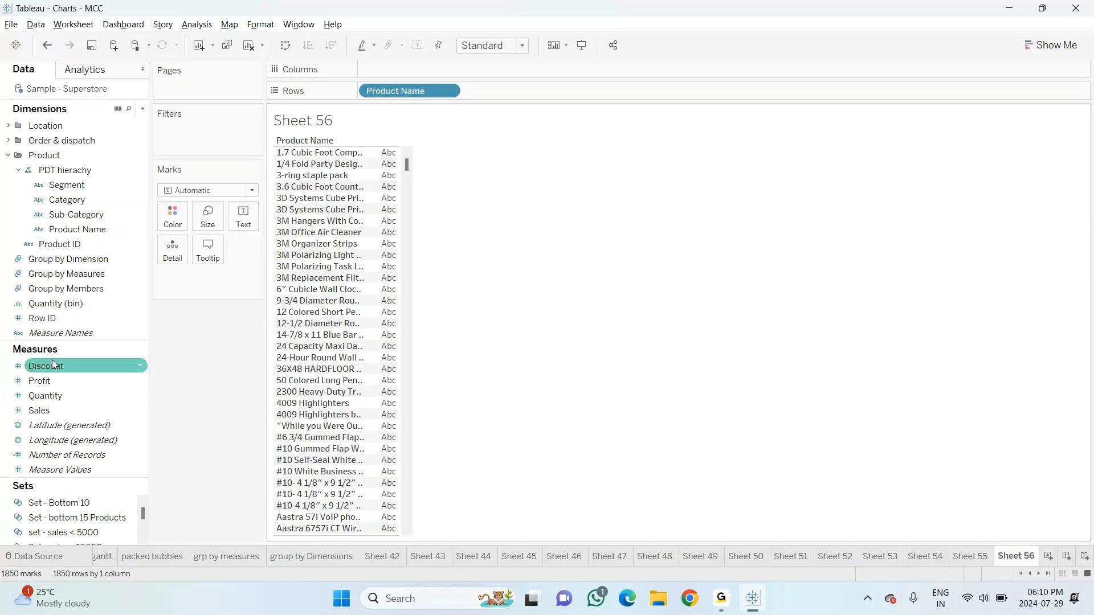
pyautogui.moveTo(39, 381); pyautogui.dragTo(381, 360)
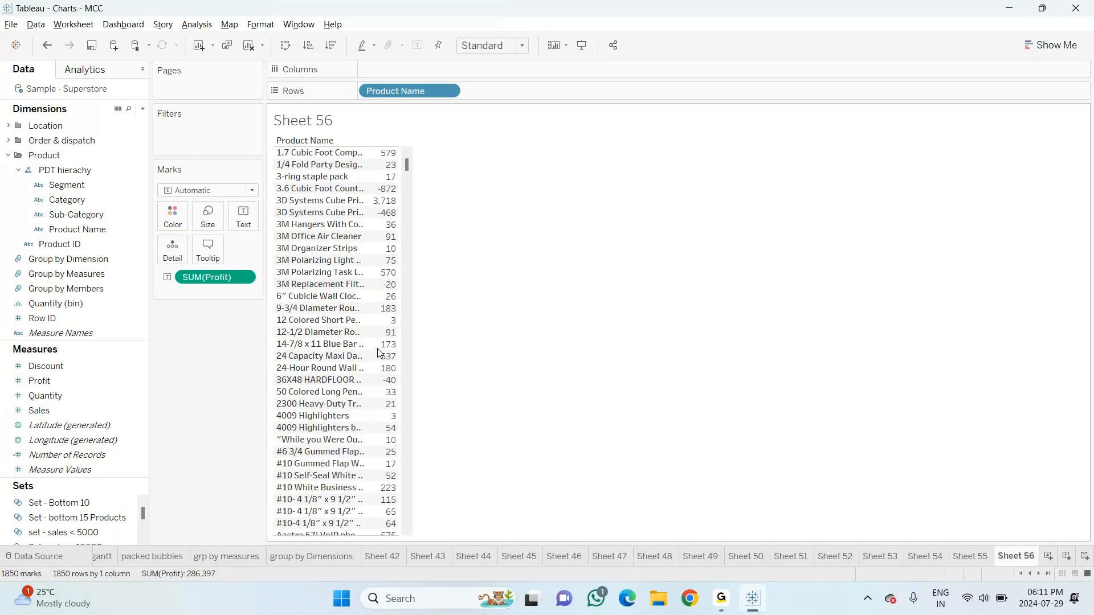
pyautogui.click(331, 47)
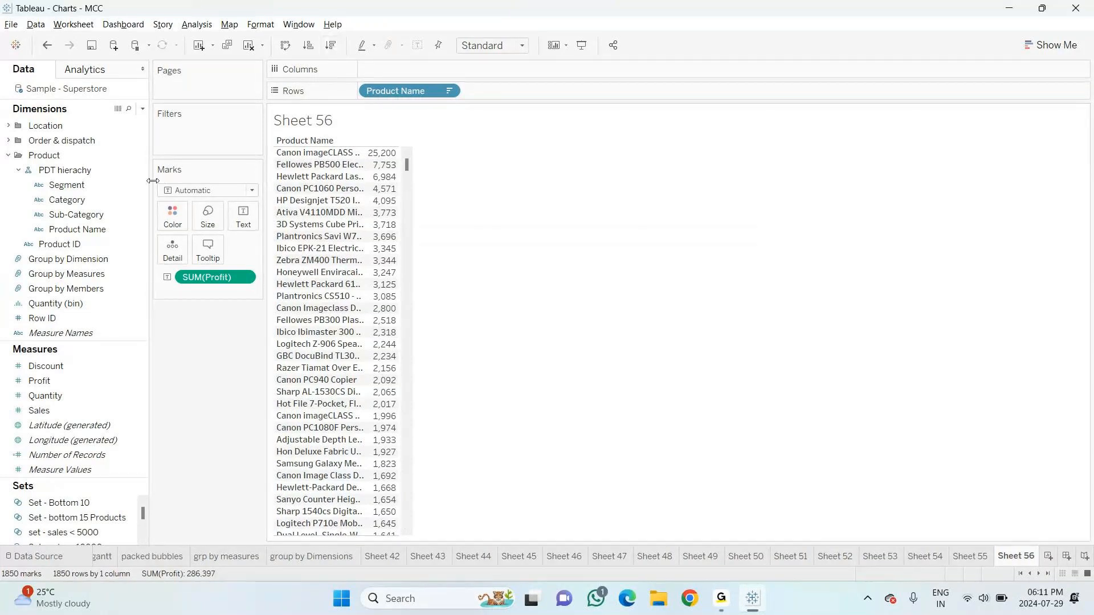
pyautogui.click(109, 220)
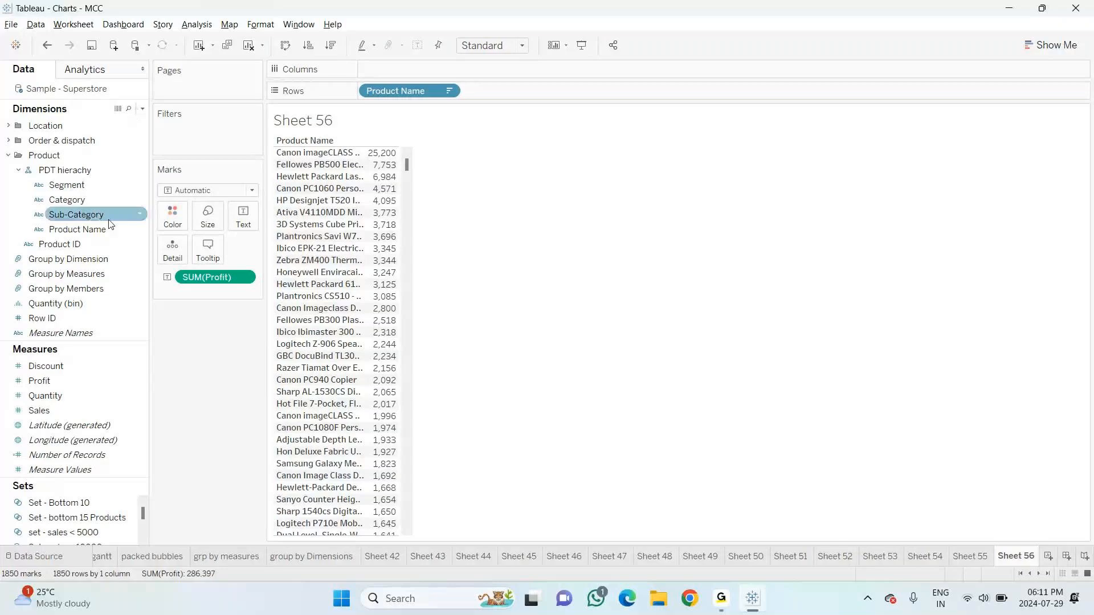
pyautogui.click(117, 225)
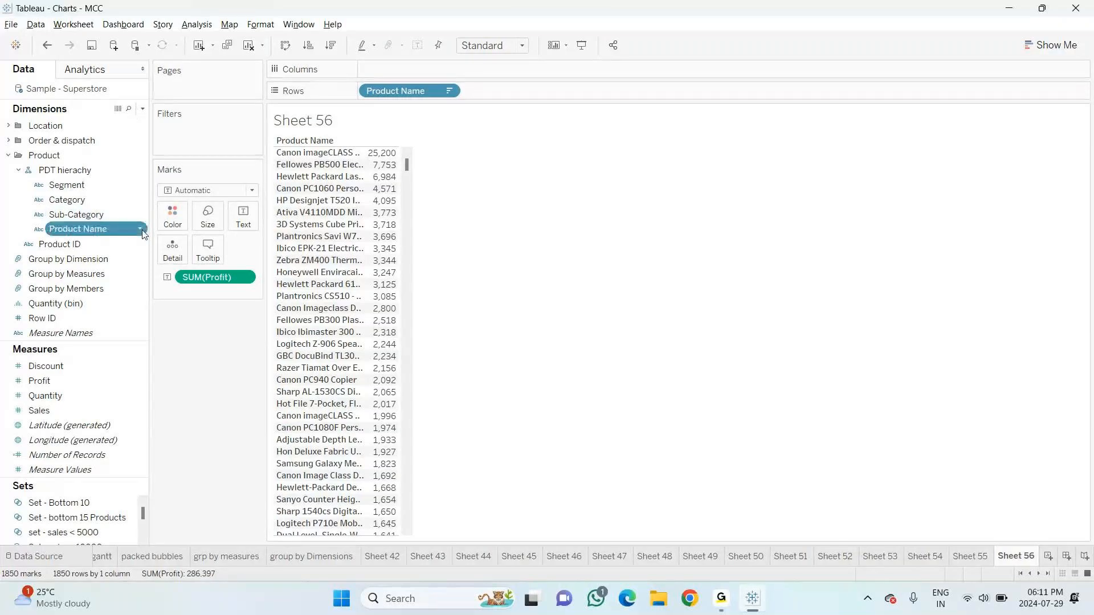
pyautogui.click(141, 230)
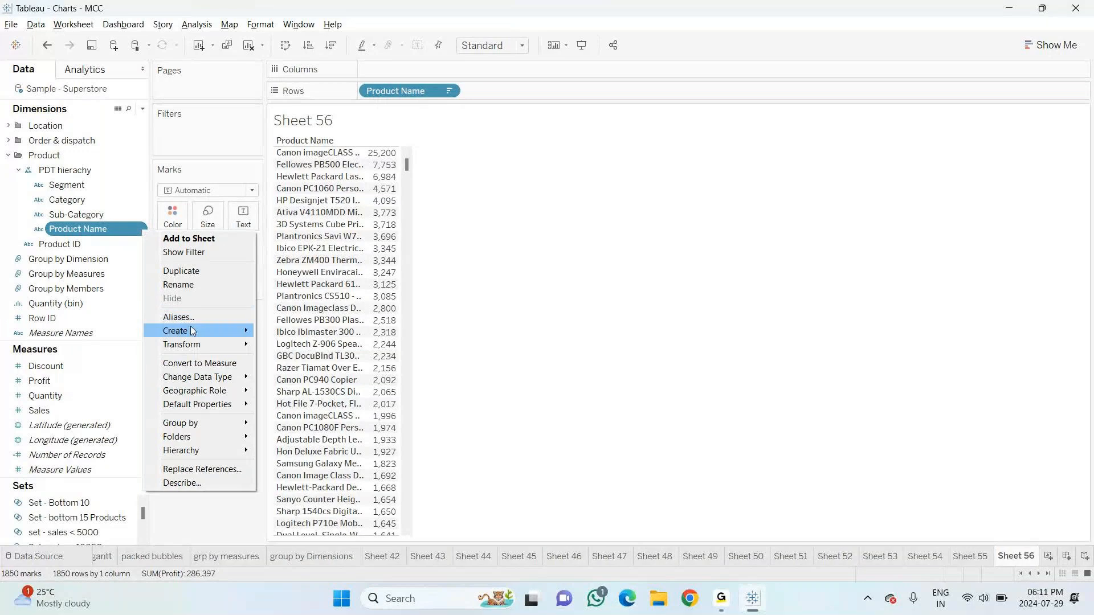
pyautogui.moveTo(192, 331)
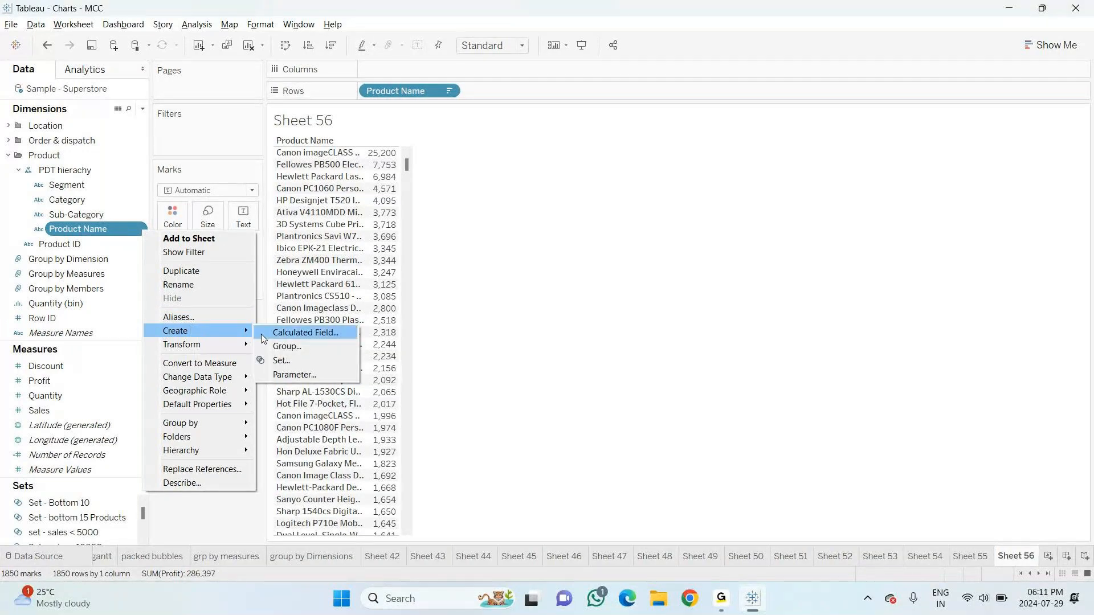
pyautogui.click(282, 360)
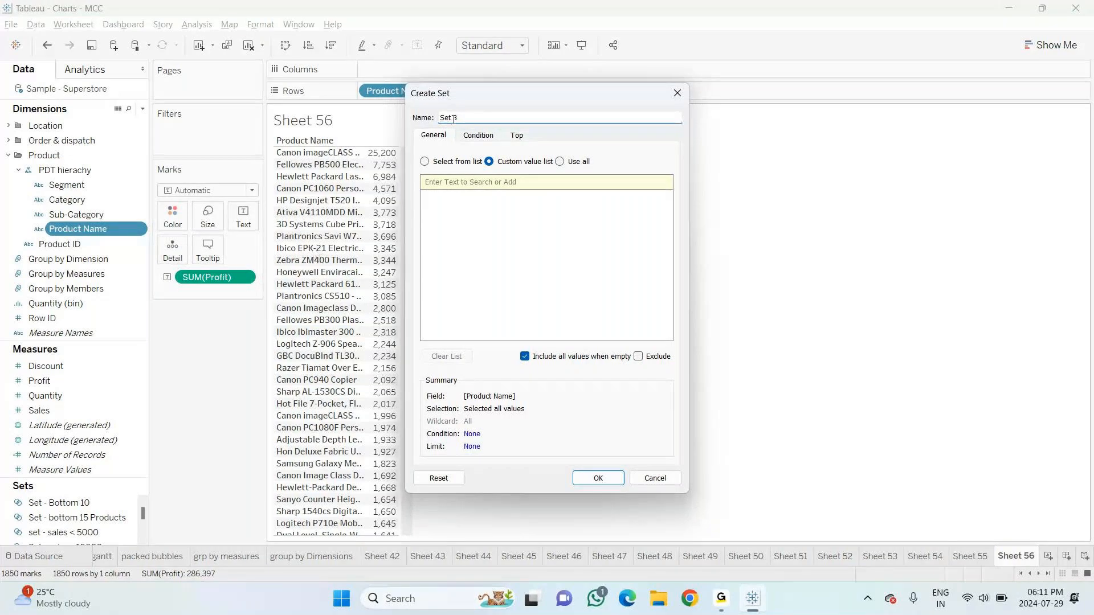
pyautogui.click(425, 162)
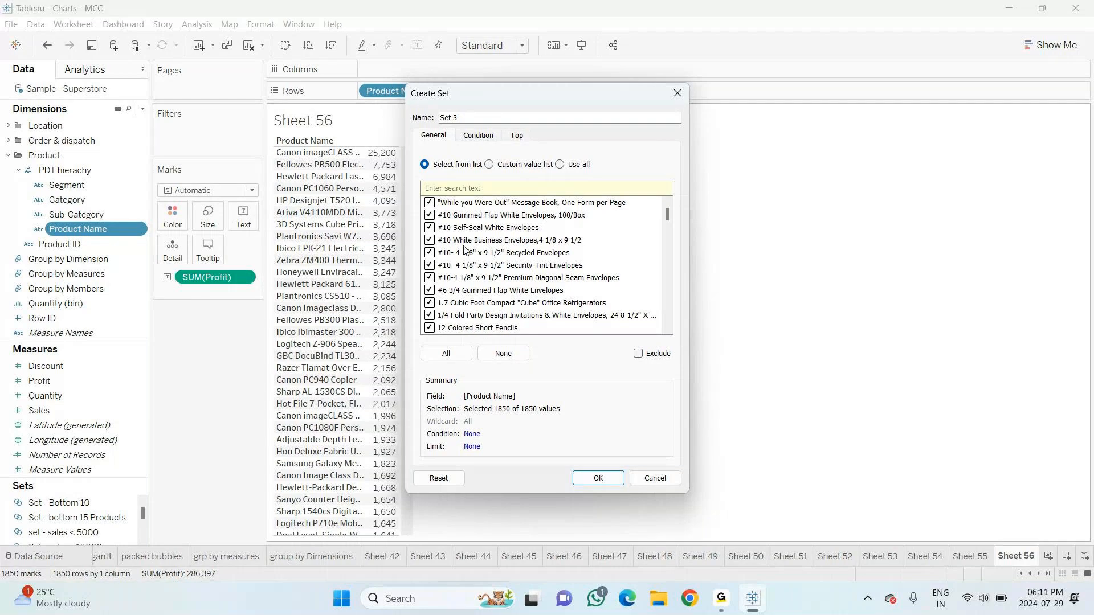
pyautogui.click(479, 135)
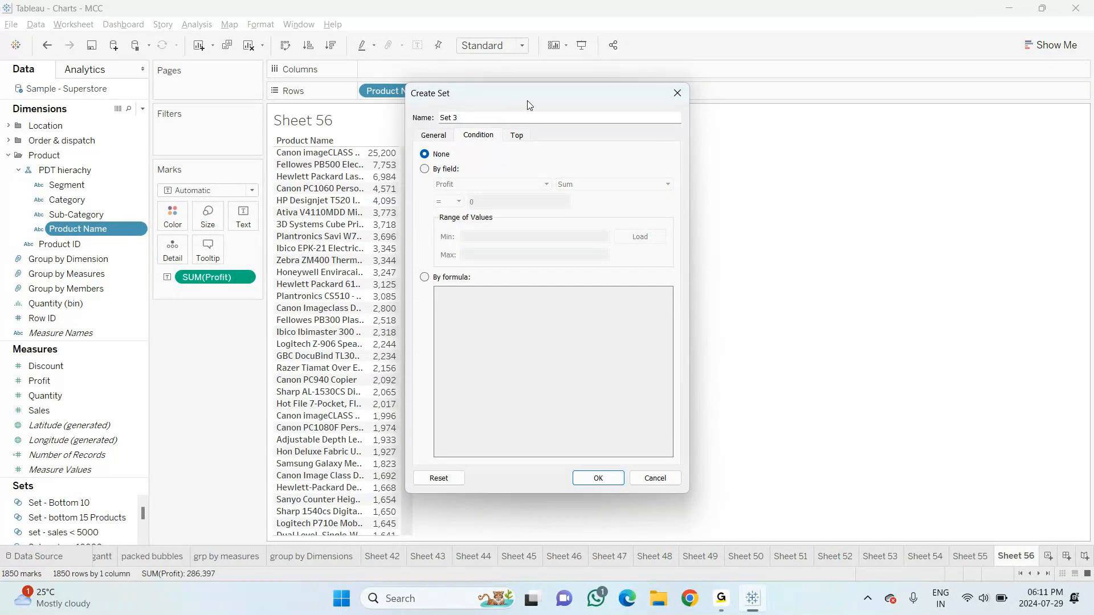
pyautogui.moveTo(527, 96); pyautogui.dragTo(789, 72)
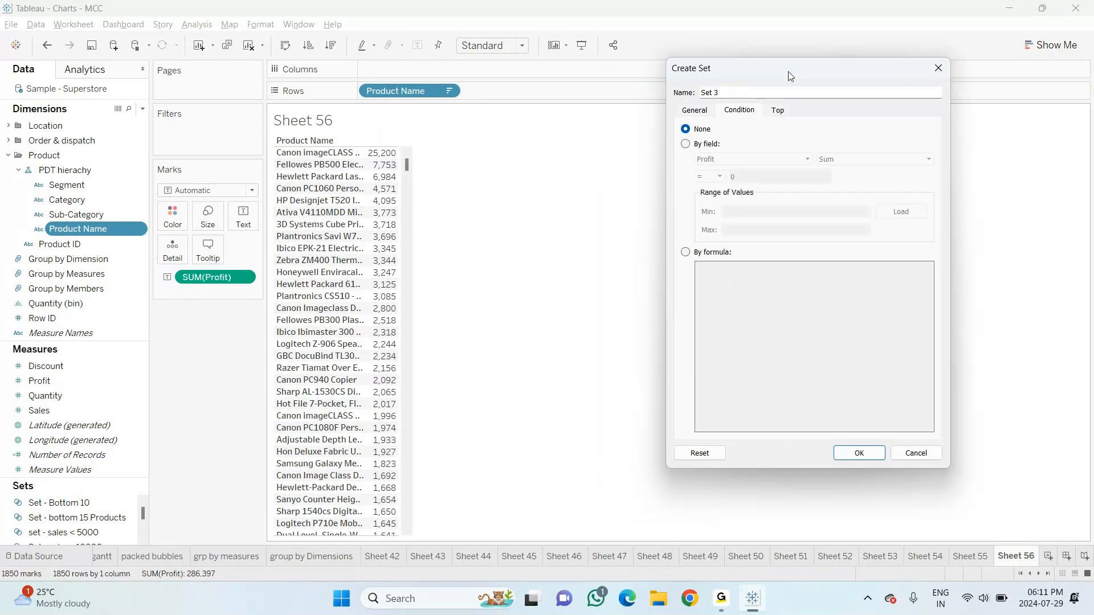
pyautogui.click(188, 464)
pyautogui.click(939, 68)
# Replace Profit with summed Sales as the text value and sort the products in descending order of sales
pyautogui.moveTo(201, 278); pyautogui.dragTo(171, 485)
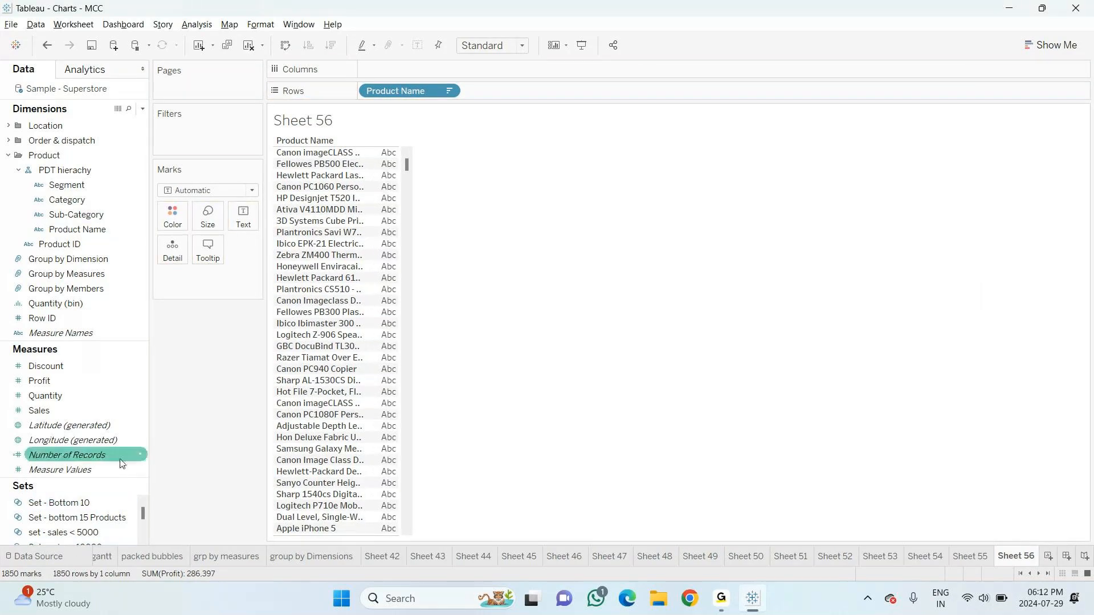
pyautogui.moveTo(39, 411); pyautogui.dragTo(394, 248)
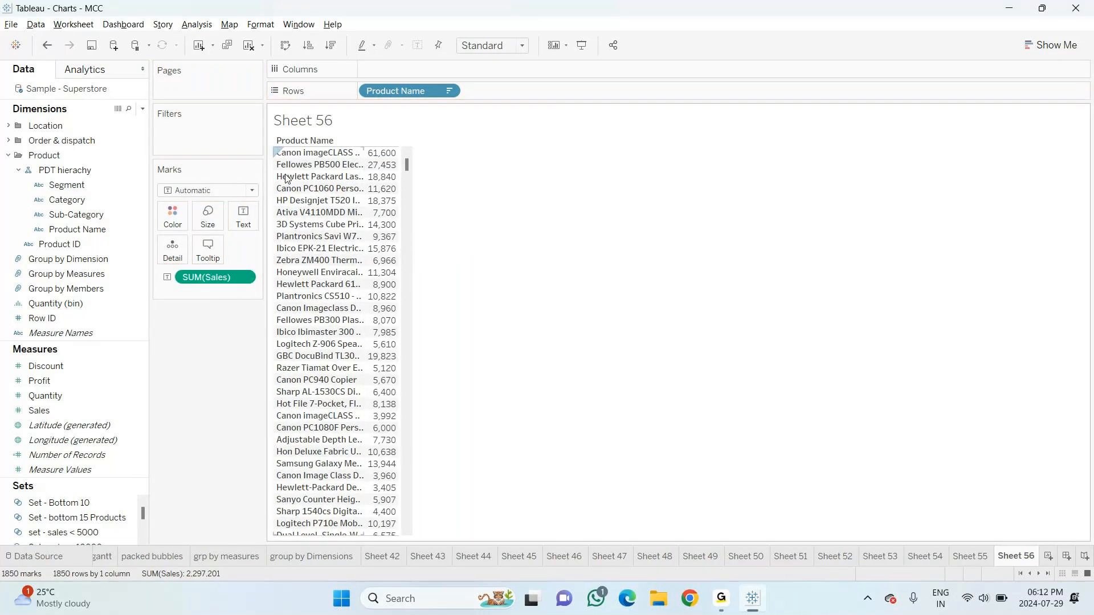
pyautogui.click(331, 49)
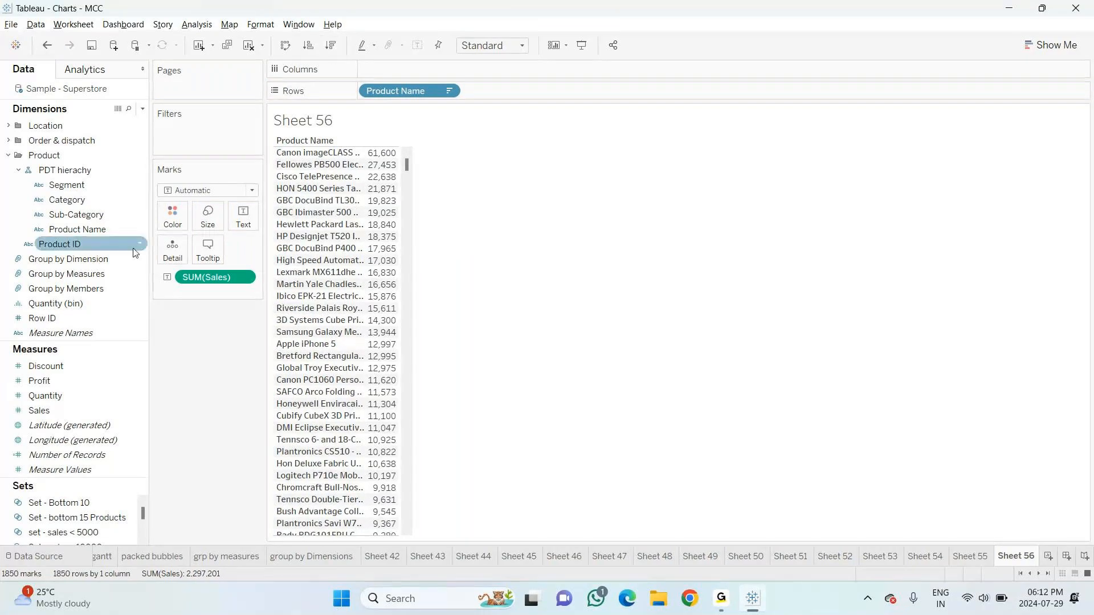
# Start a new set from Product Name with a by-field condition on the sum of Sales
pyautogui.click(135, 228)
pyautogui.rightClick(136, 229)
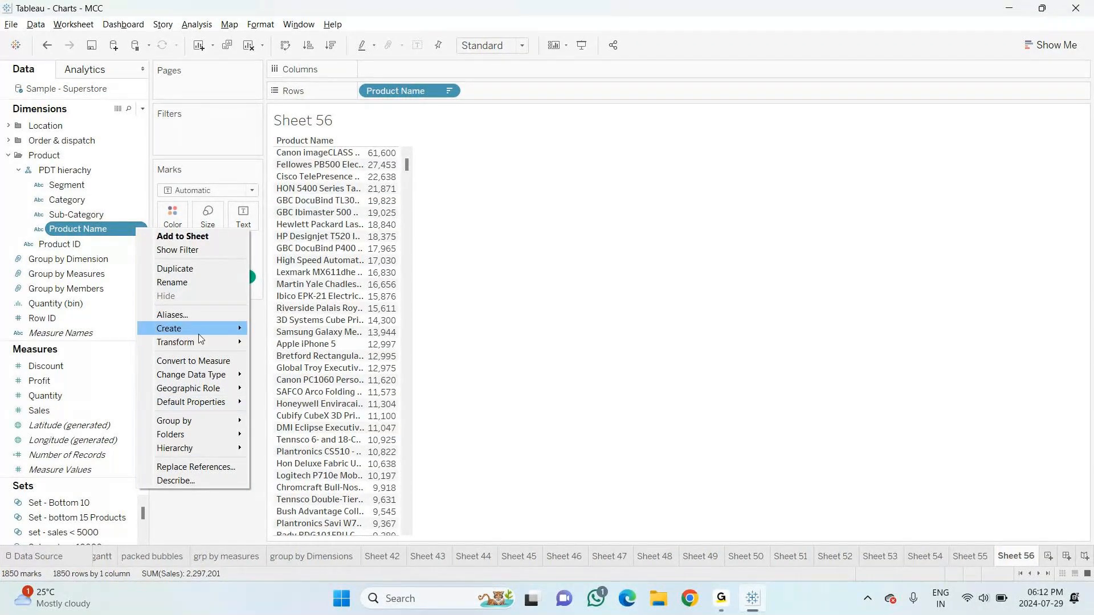
pyautogui.moveTo(198, 330)
pyautogui.click(285, 357)
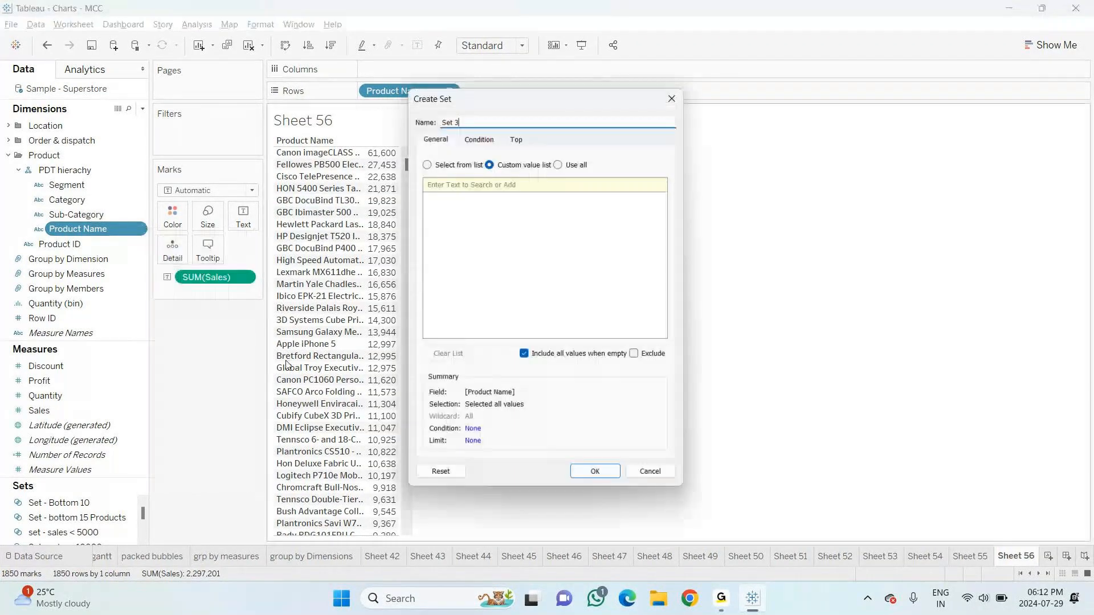
pyautogui.click(482, 139)
pyautogui.click(426, 169)
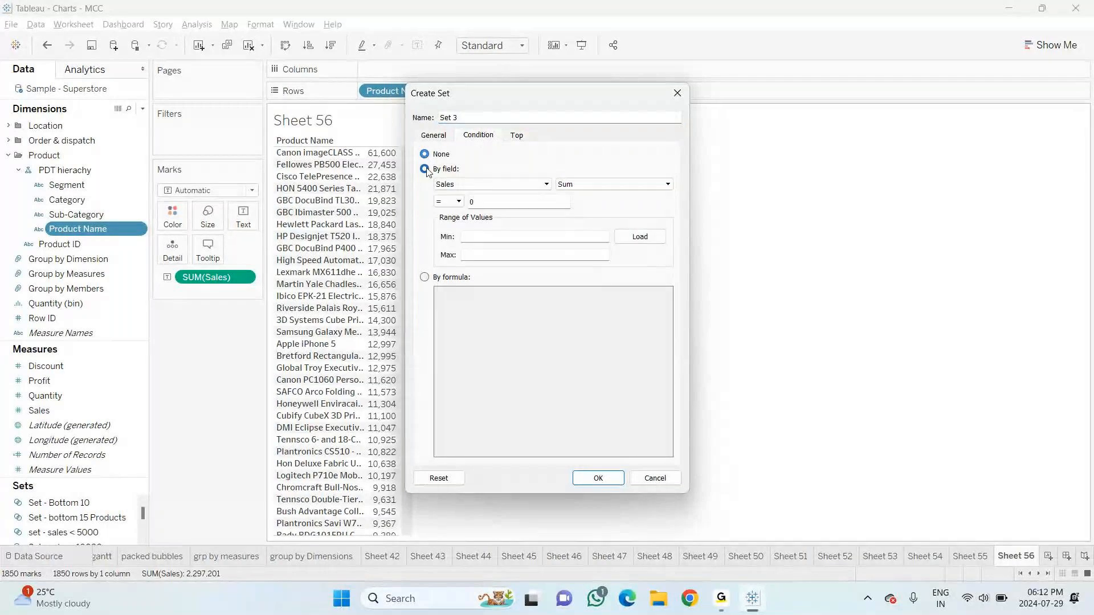
pyautogui.click(547, 184)
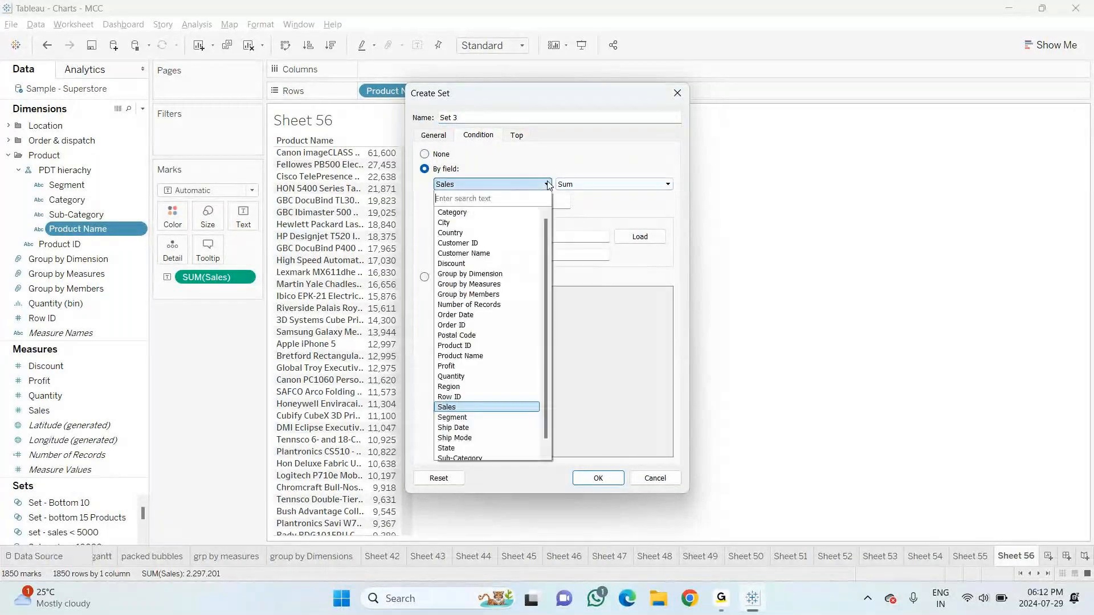
pyautogui.click(548, 184)
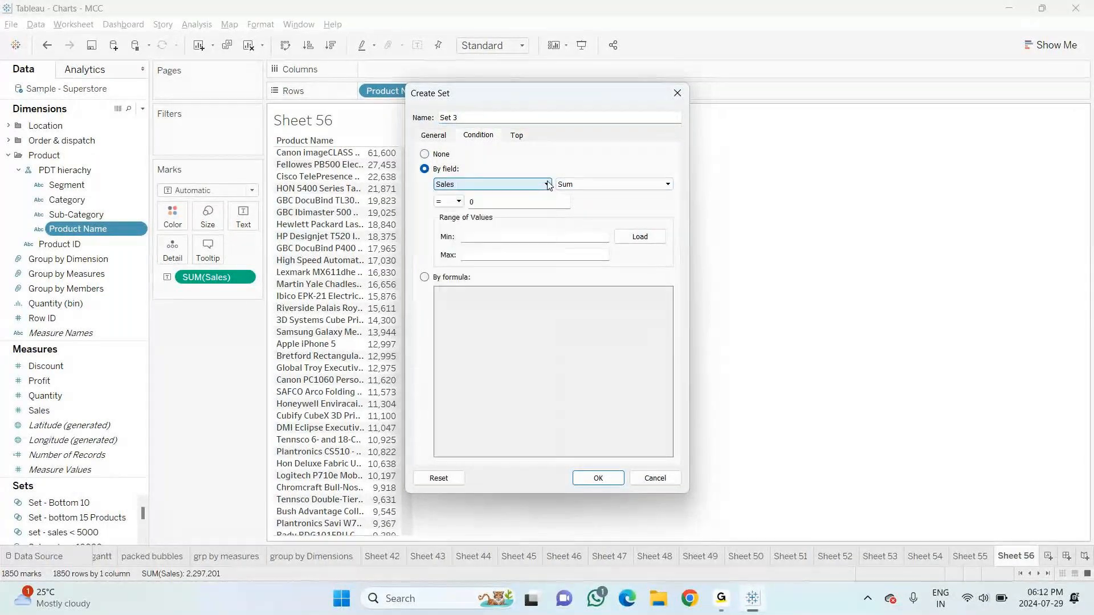
pyautogui.click(625, 183)
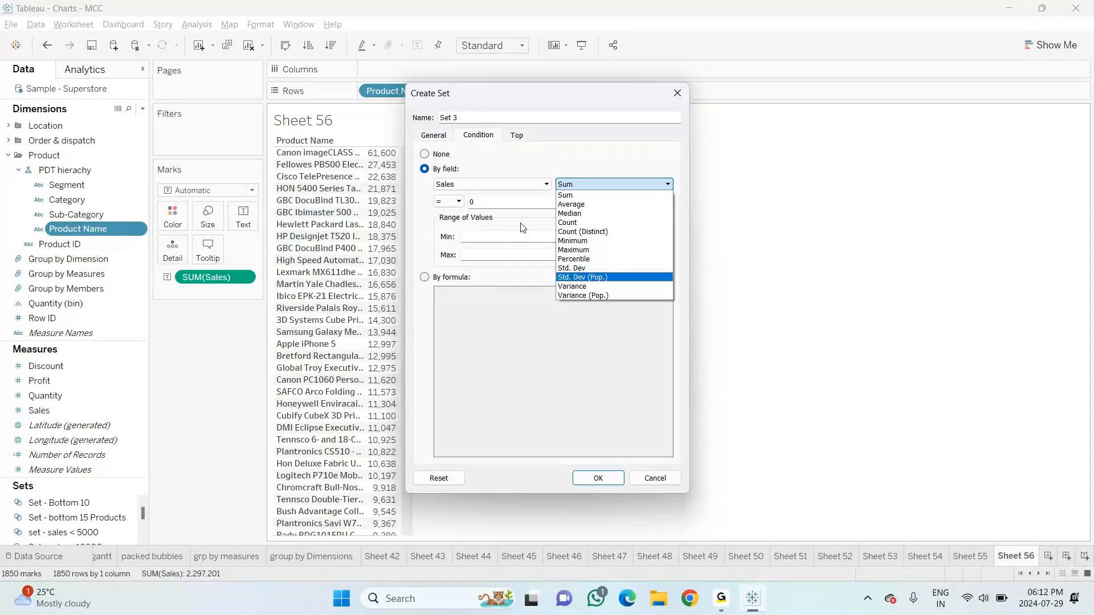
pyautogui.click(460, 202)
# Set the condition to sales >= 15000 and create the set under its default name
pyautogui.click(459, 202)
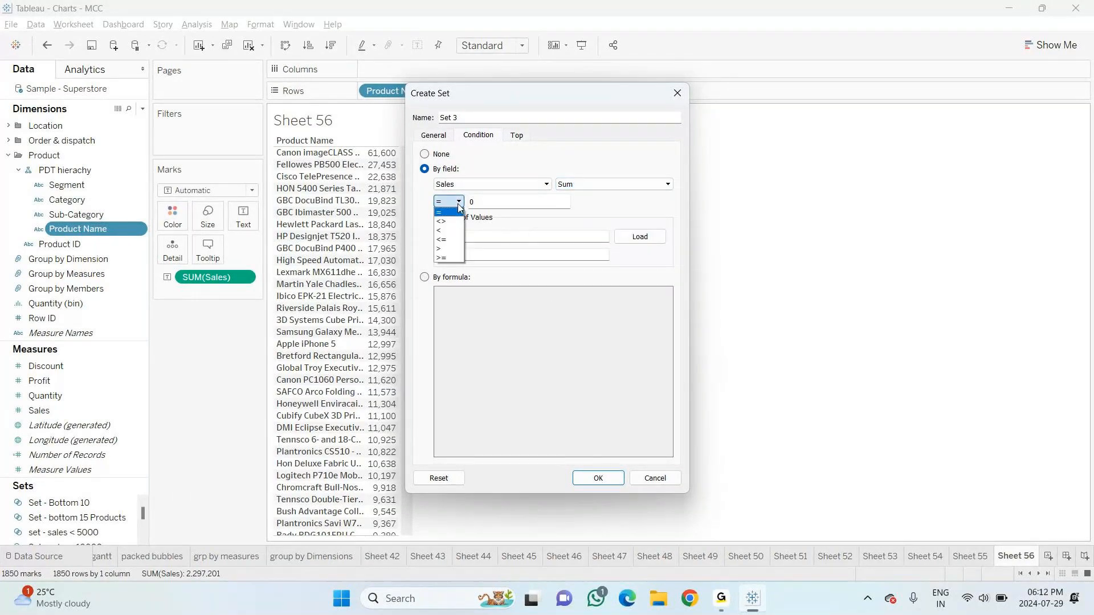
pyautogui.click(449, 258)
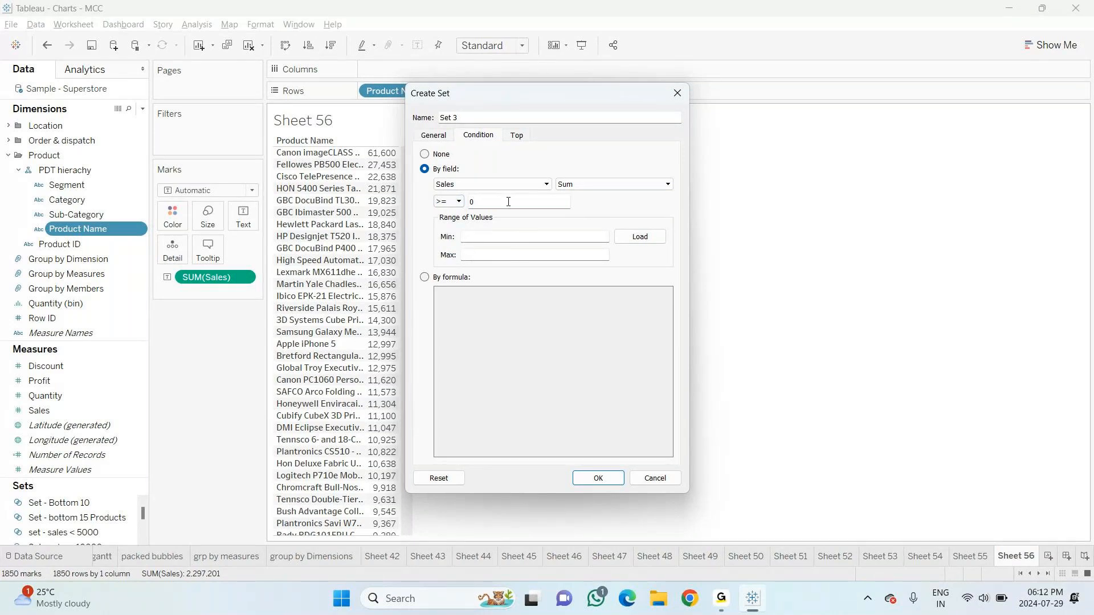
pyautogui.press('BackSpace')
pyautogui.write('15000')
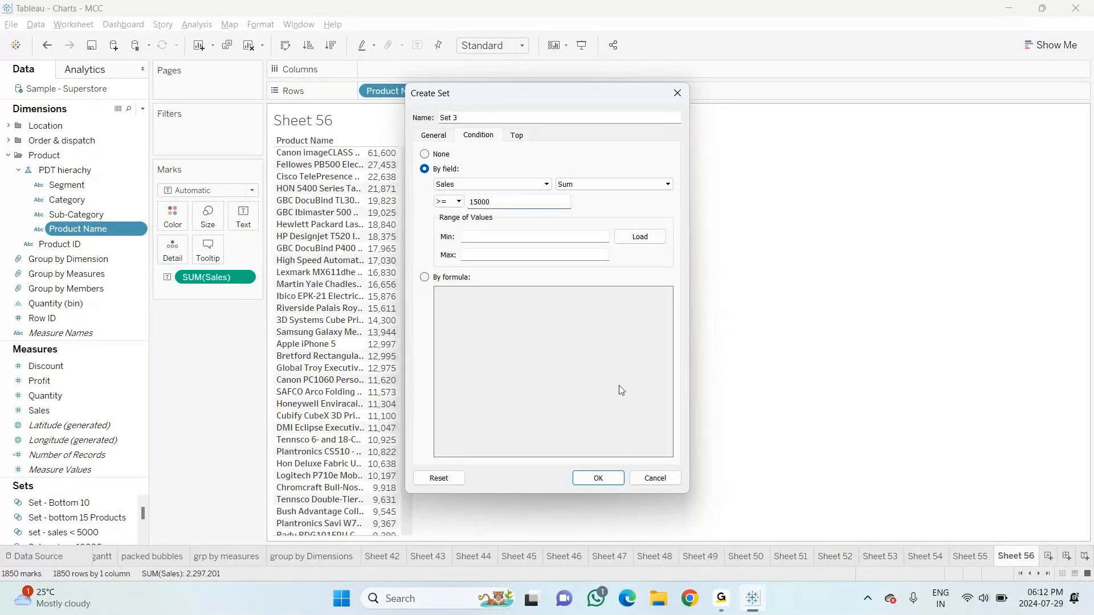
pyautogui.click(598, 479)
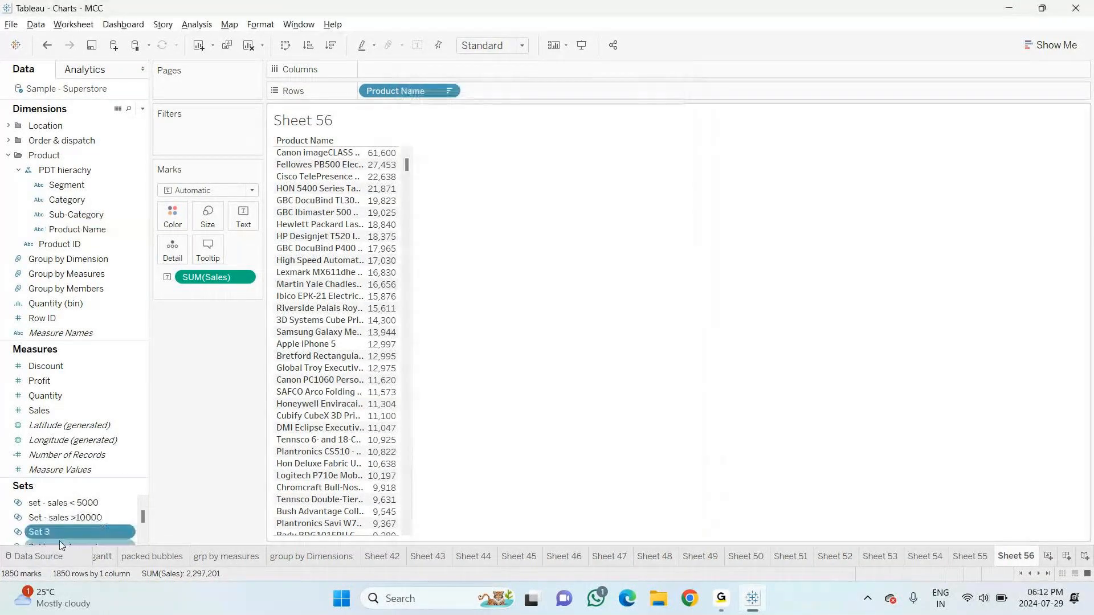
# Filter the product list by the new Set 3 and remove that filter again
pyautogui.click(67, 533)
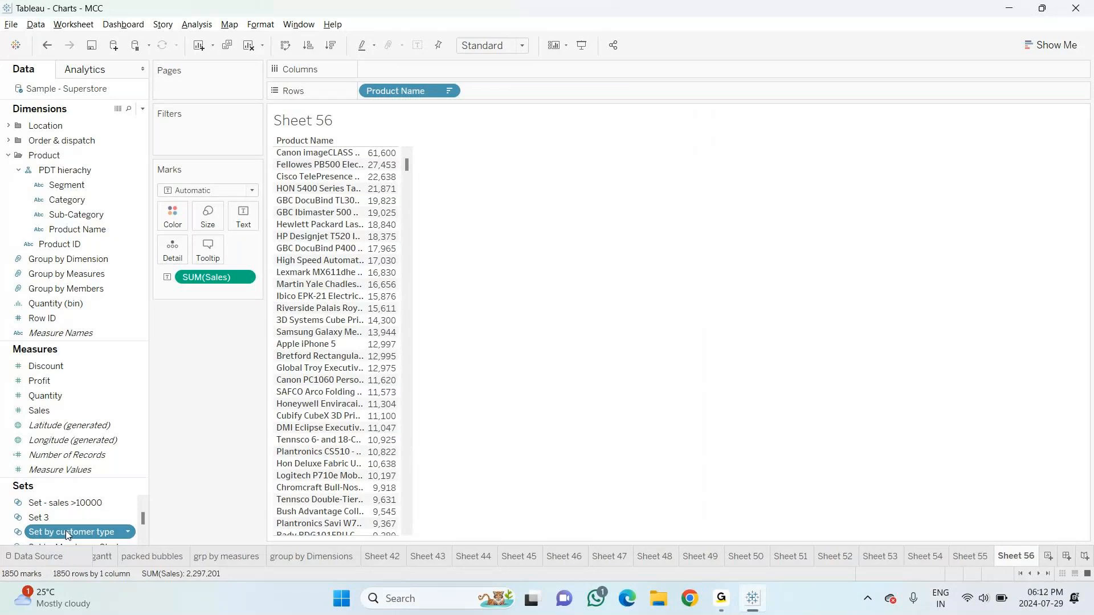
pyautogui.moveTo(51, 517); pyautogui.dragTo(184, 134)
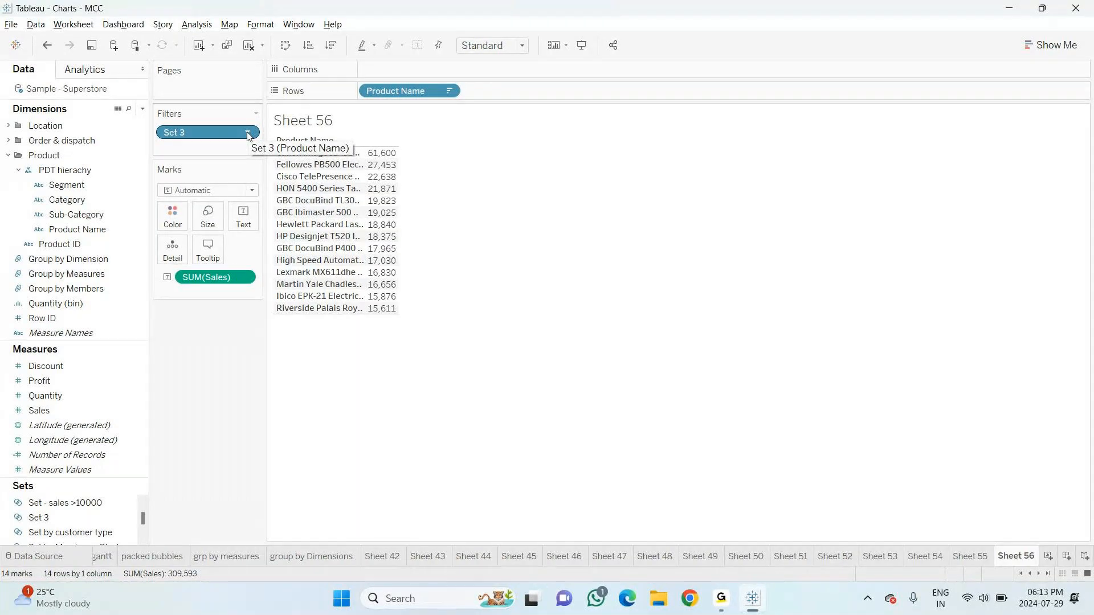
pyautogui.moveTo(248, 135); pyautogui.dragTo(245, 391)
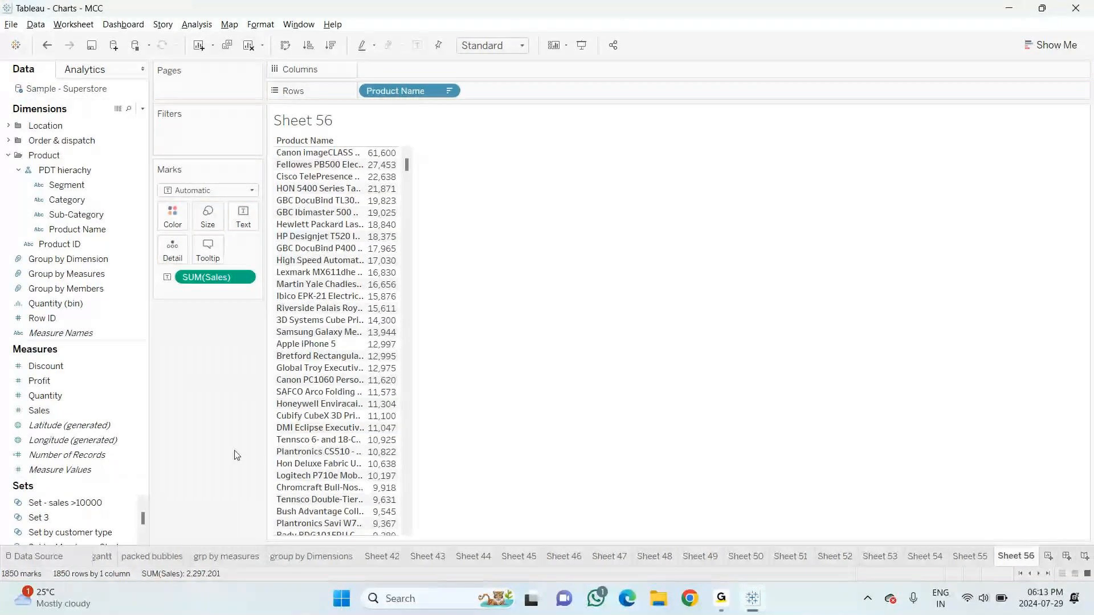
# Color the products' sales values by Set 3 membership and remove the set from the marks again
pyautogui.click(89, 531)
pyautogui.moveTo(86, 518); pyautogui.dragTo(164, 208)
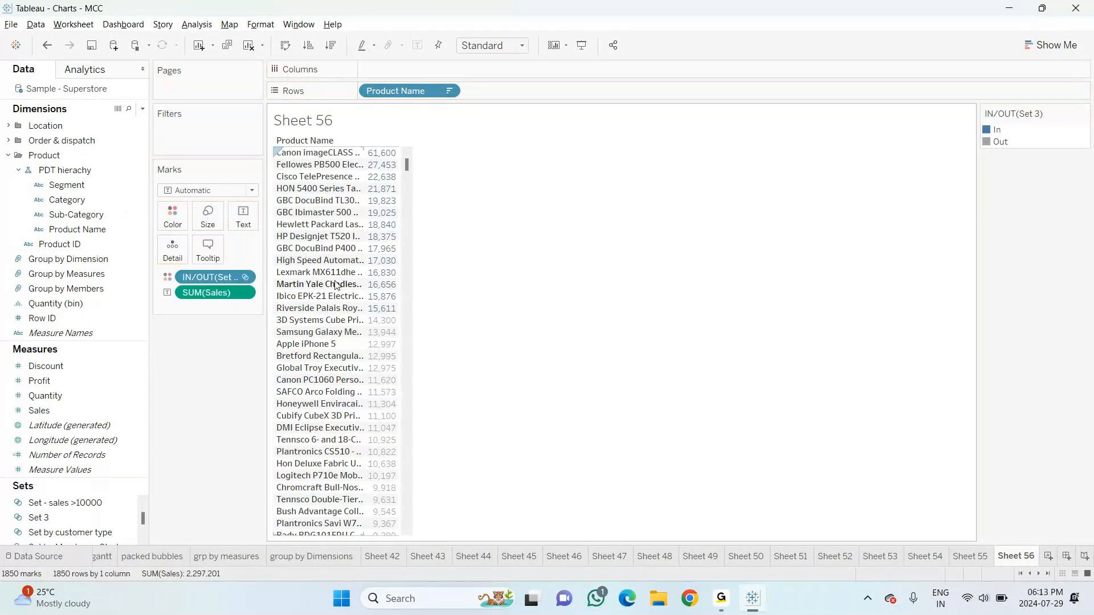
pyautogui.moveTo(368, 206)
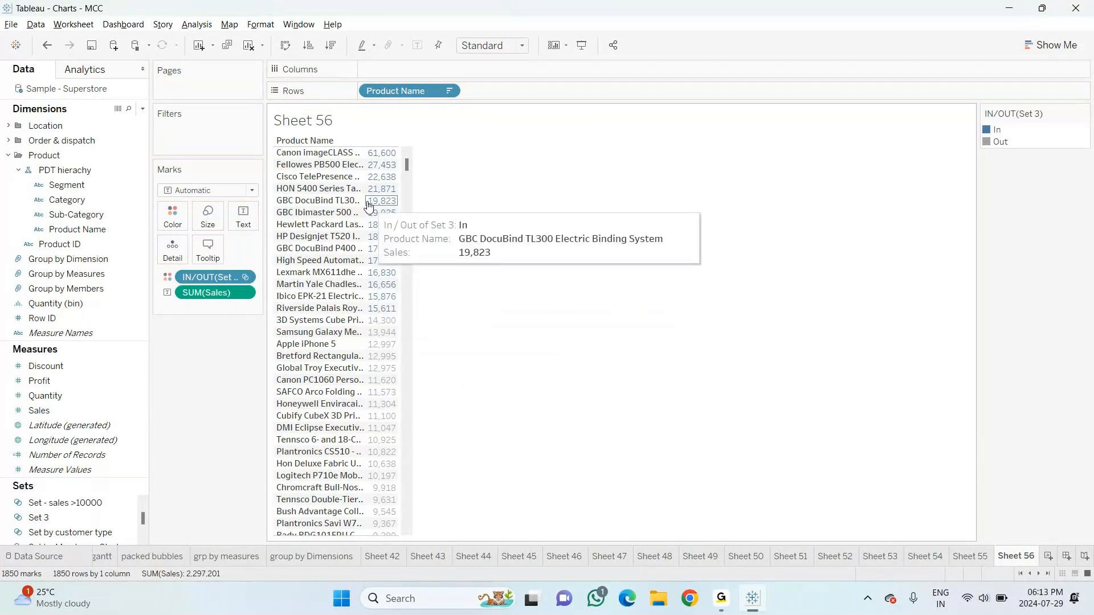
pyautogui.moveTo(366, 254)
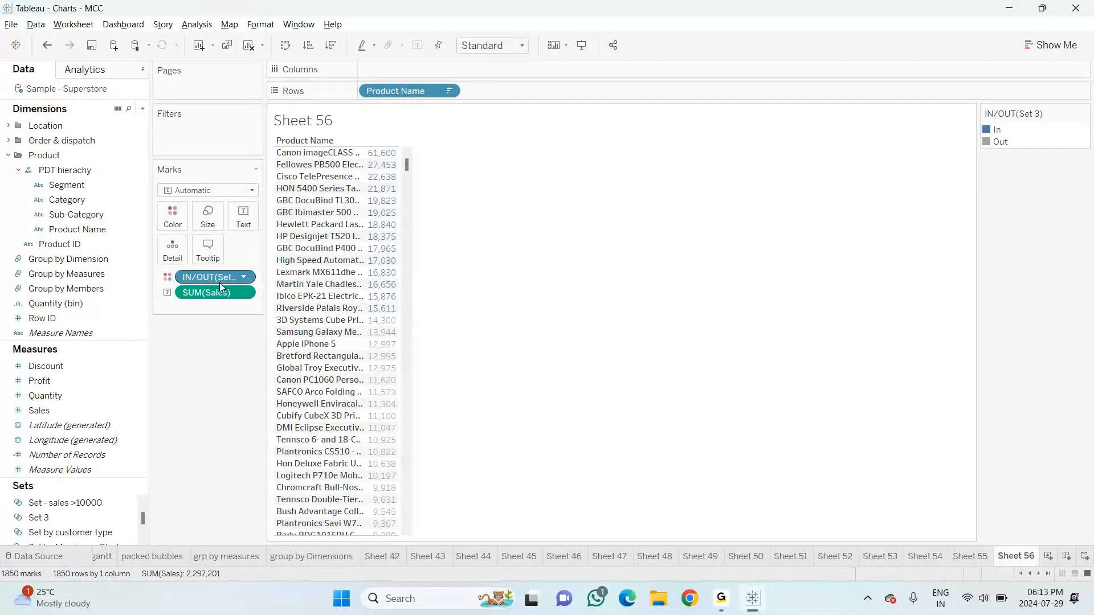
pyautogui.moveTo(220, 283); pyautogui.dragTo(124, 244)
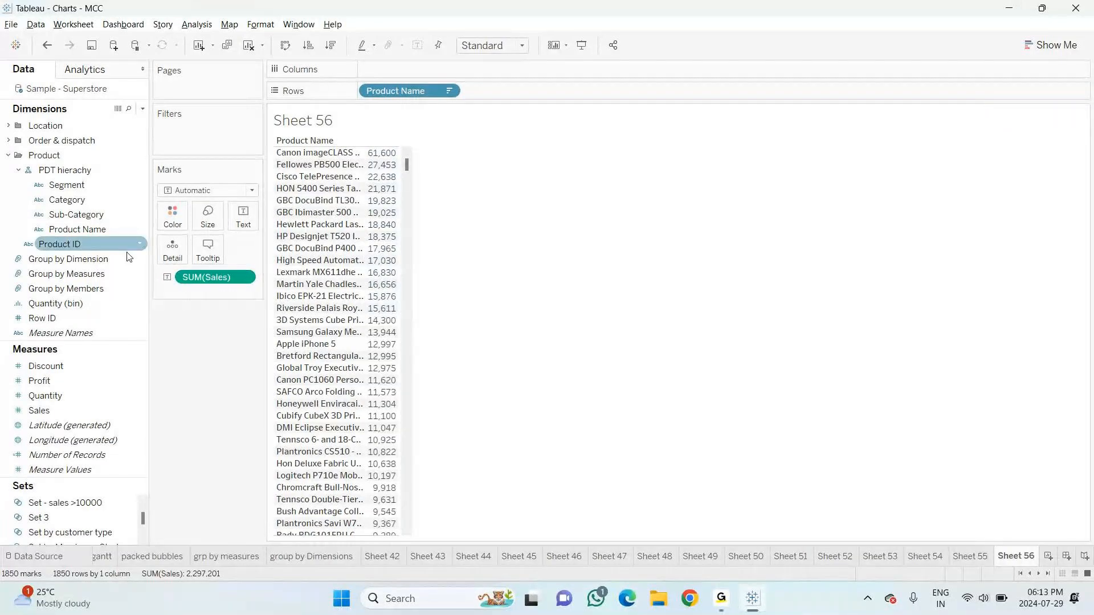
# Open Set 3 for editing and examine its condition's comparison operators and the by-field Top options
pyautogui.click(58, 519)
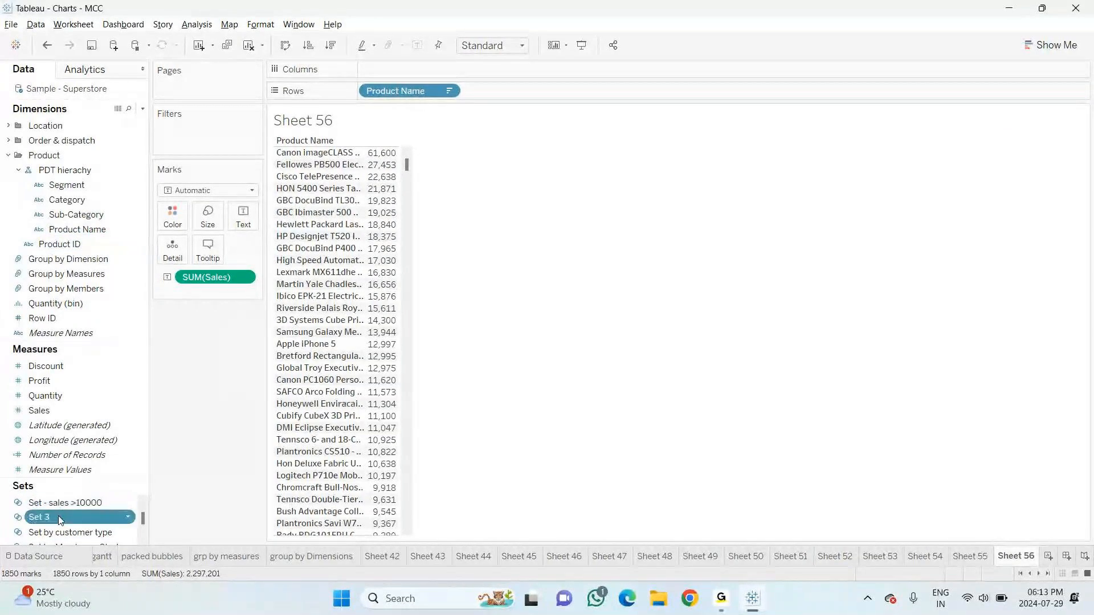
pyautogui.rightClick(59, 519)
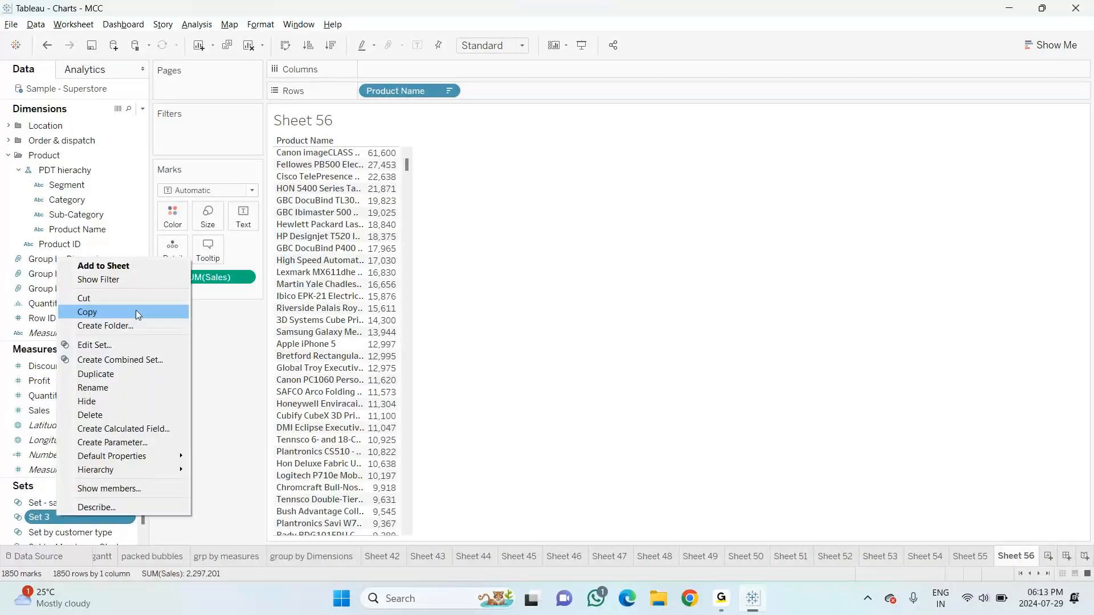
pyautogui.click(112, 343)
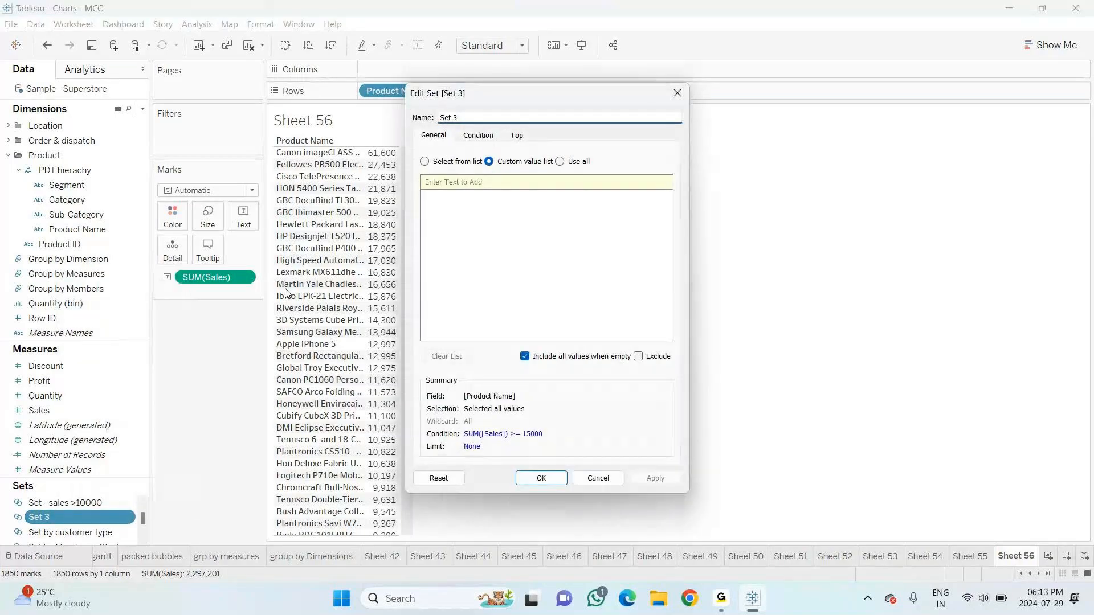
pyautogui.click(488, 140)
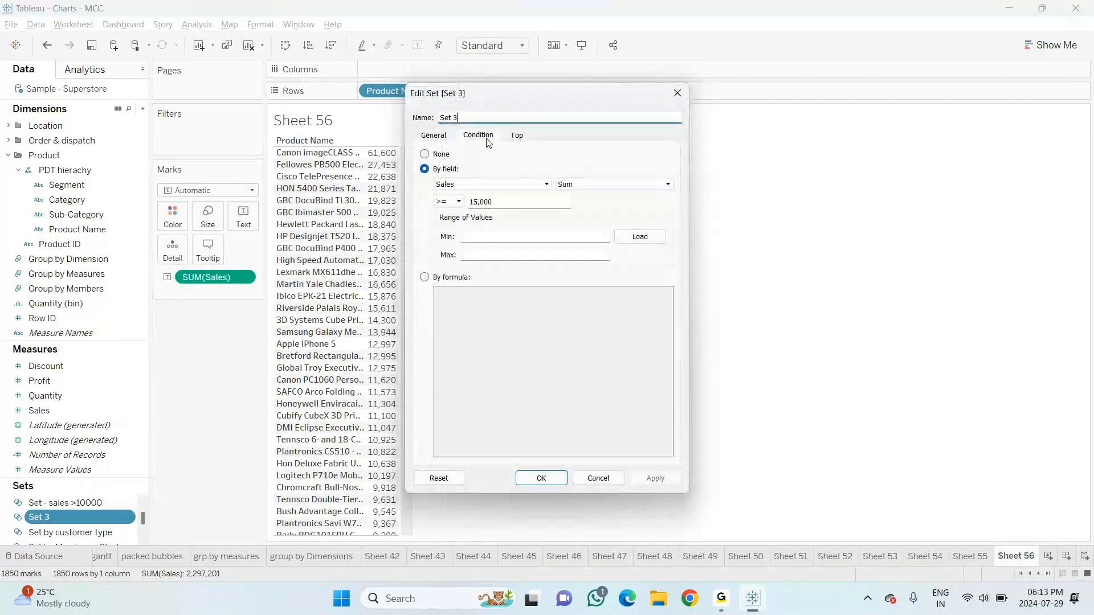
pyautogui.click(459, 201)
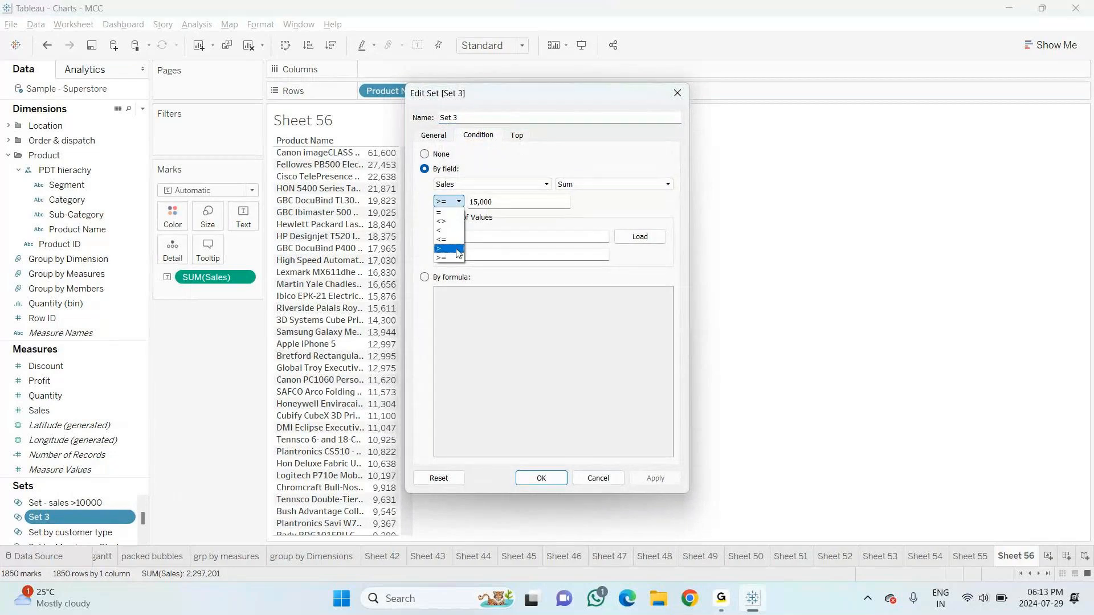
pyautogui.click(517, 136)
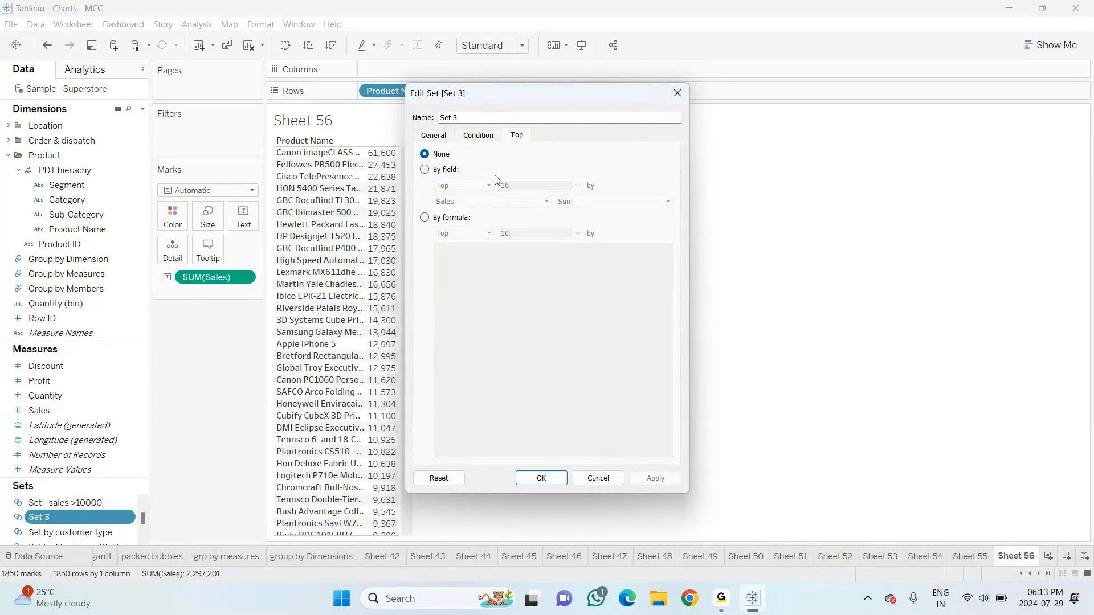
pyautogui.click(450, 169)
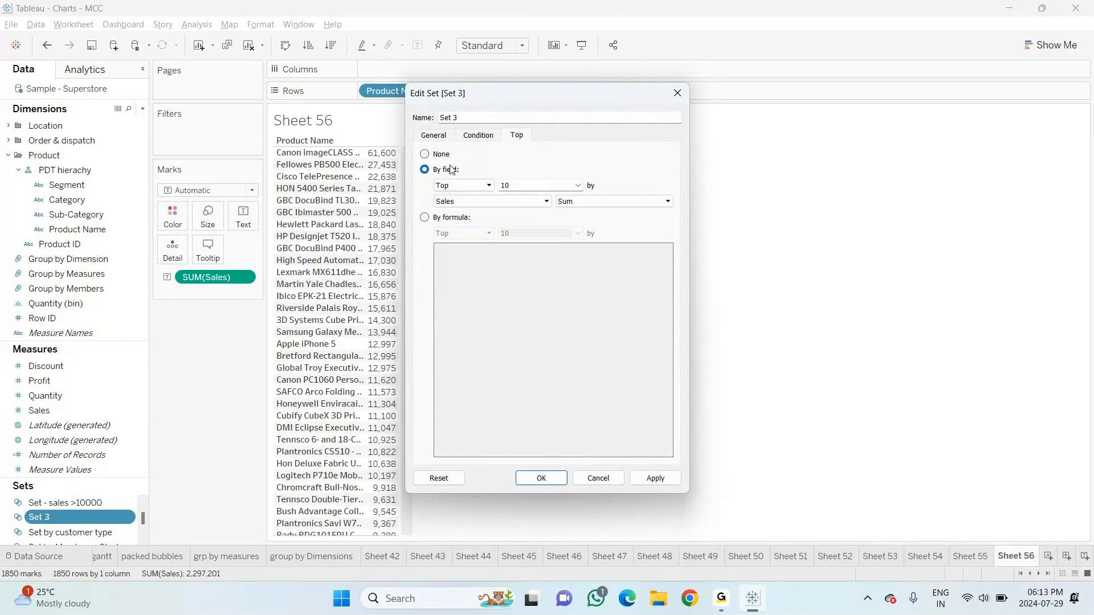
pyautogui.click(488, 186)
pyautogui.click(488, 195)
# Switch Set 3's condition to a formula and begin it with IF [Sales]
pyautogui.click(478, 137)
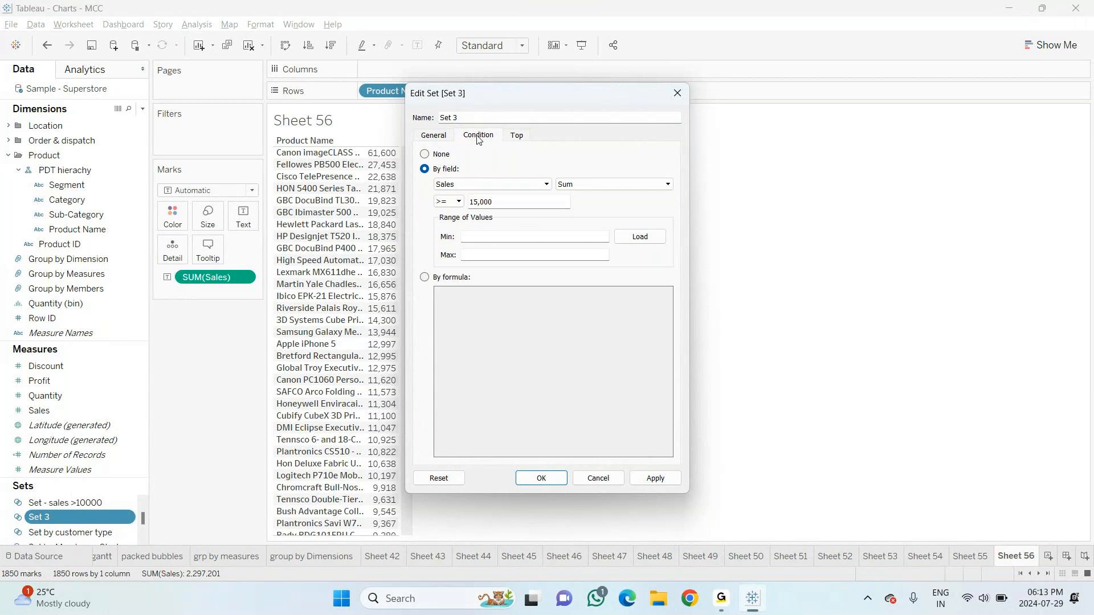
pyautogui.click(425, 277)
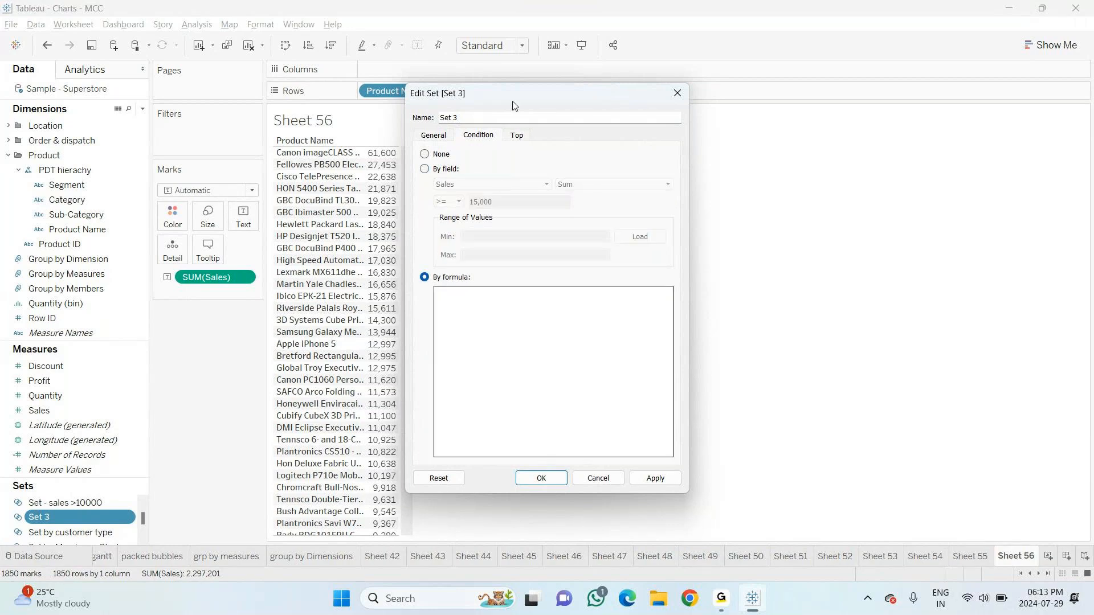
pyautogui.moveTo(513, 106); pyautogui.dragTo(631, 91)
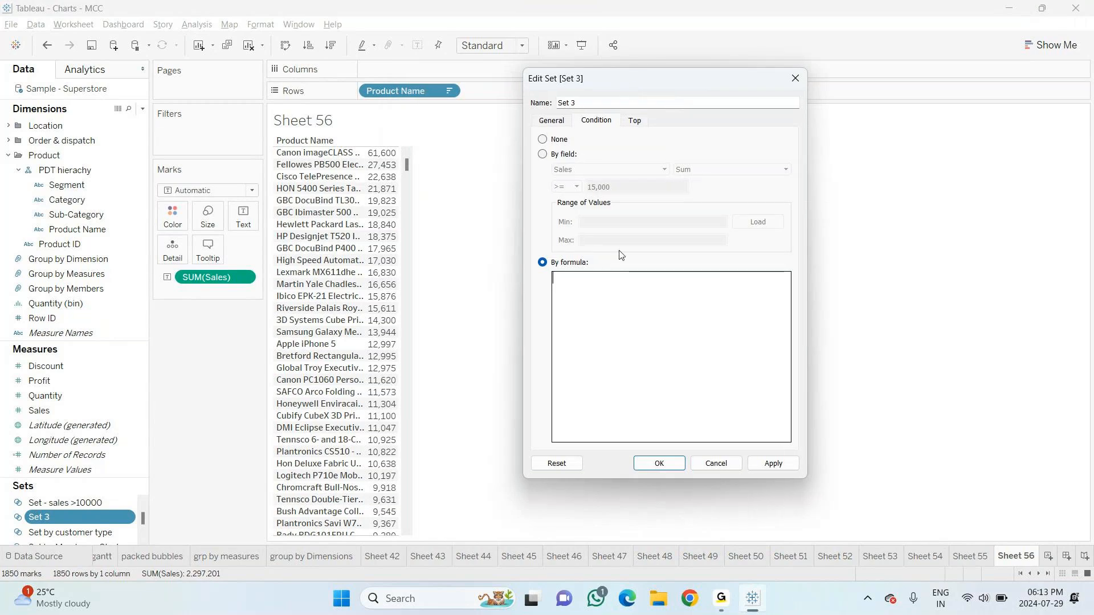
pyautogui.write('if')
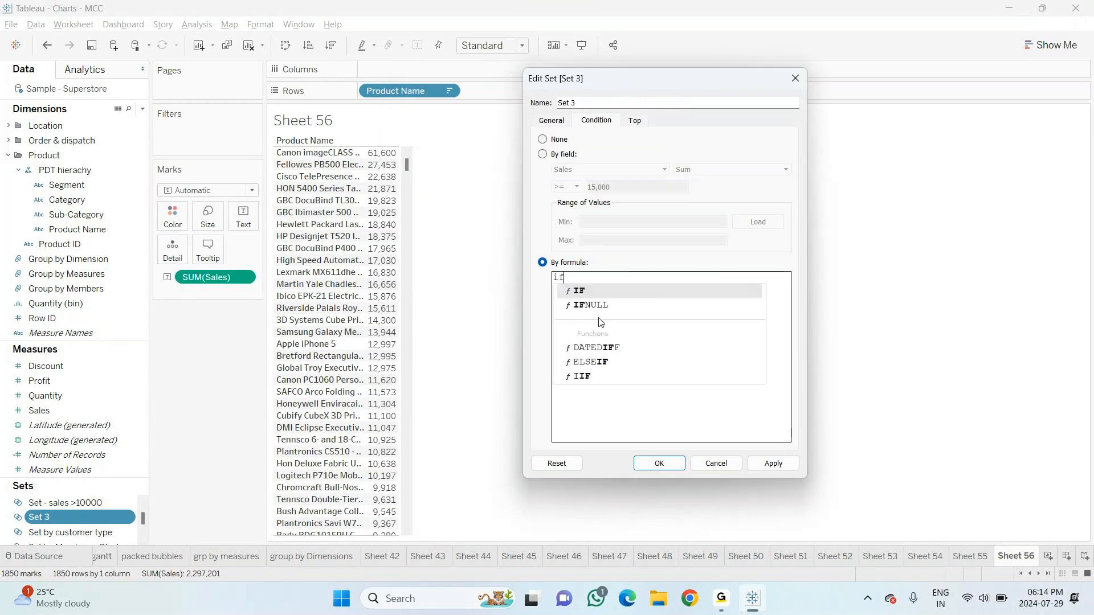
pyautogui.press('Return')
pyautogui.press('BackSpace')
pyautogui.write('sales')
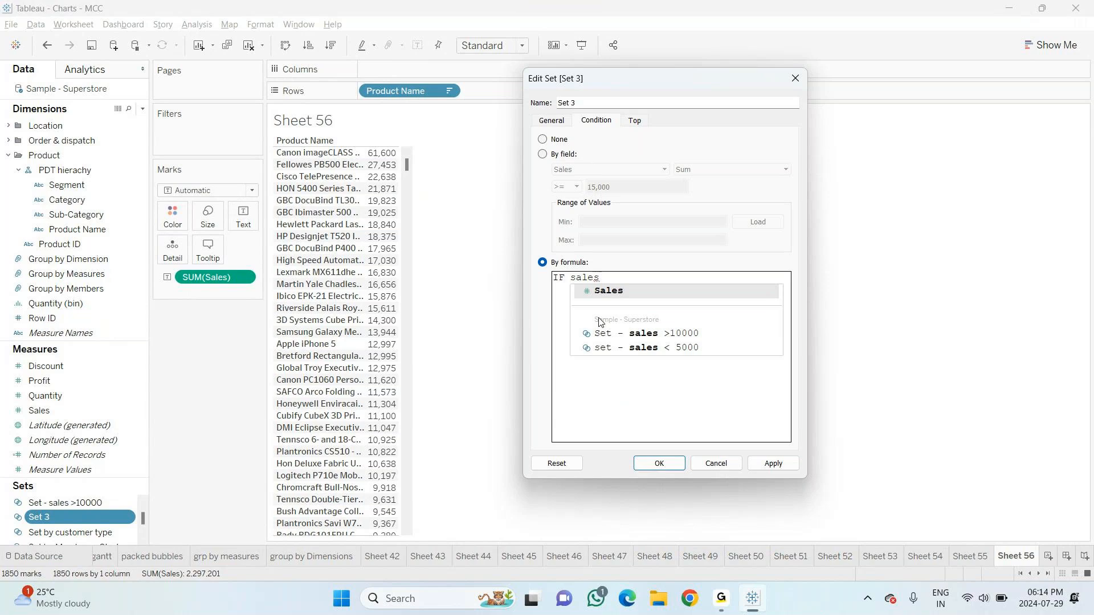
pyautogui.press('Return')
pyautogui.press('BackSpace')
pyautogui.press('Return')
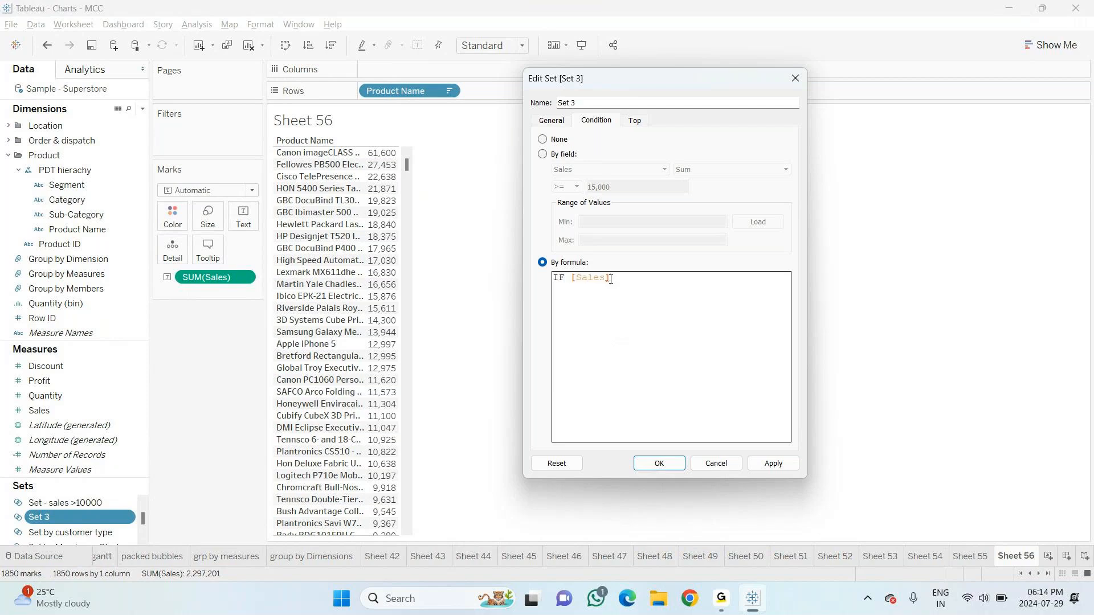
# Continue the formula's IF line with >=15000, "Execellent" and start a new line
pyautogui.write('>')
pyautogui.write('=15000')
pyautogui.write(',')
pyautogui.write(' "')
pyautogui.write('E')
pyautogui.write('xeceee')
pyautogui.press('BackSpace')
pyautogui.press('BackSpace')
pyautogui.write('llent"')
pyautogui.press('Return')
# Add an ELSE branch with "Average sales" to the formula and try to save the set
pyautogui.write('else')
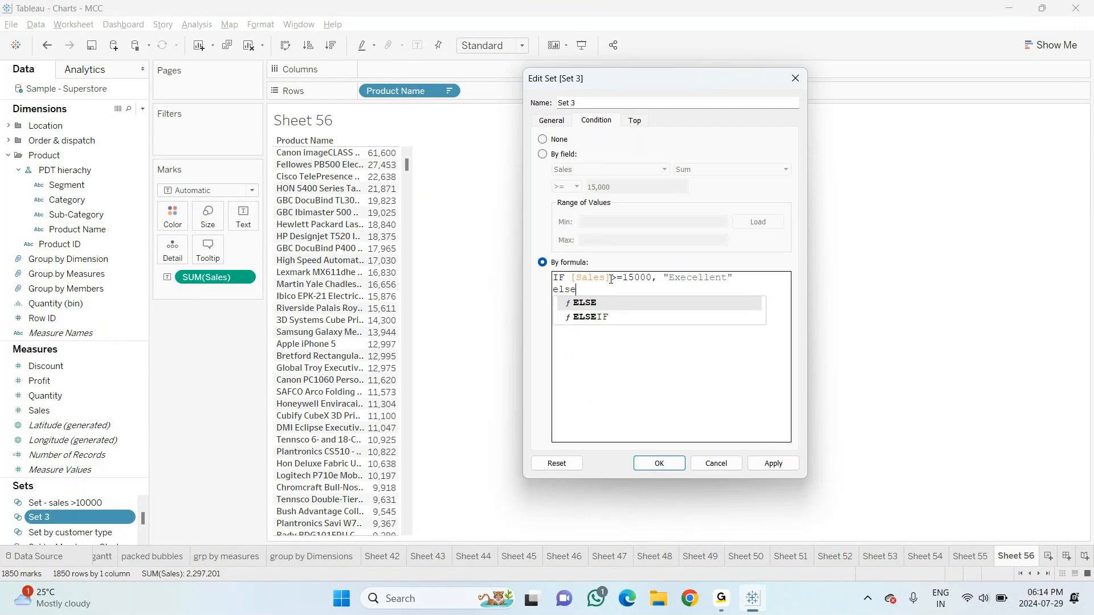
pyautogui.press('Return')
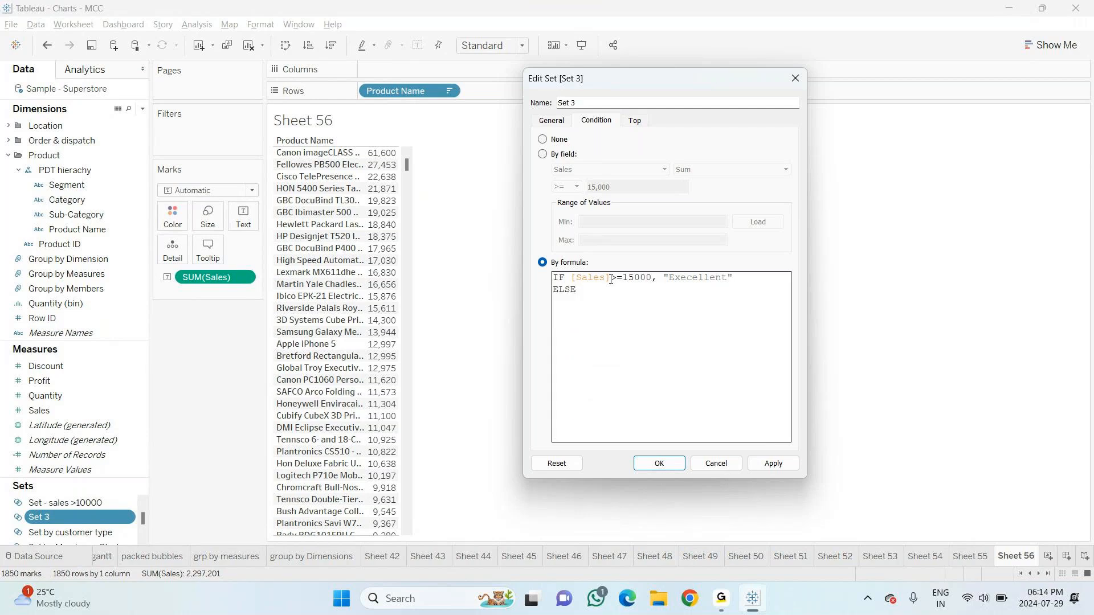
pyautogui.press('Return')
pyautogui.write('"')
pyautogui.press('capslock')
pyautogui.write('VERAGE')
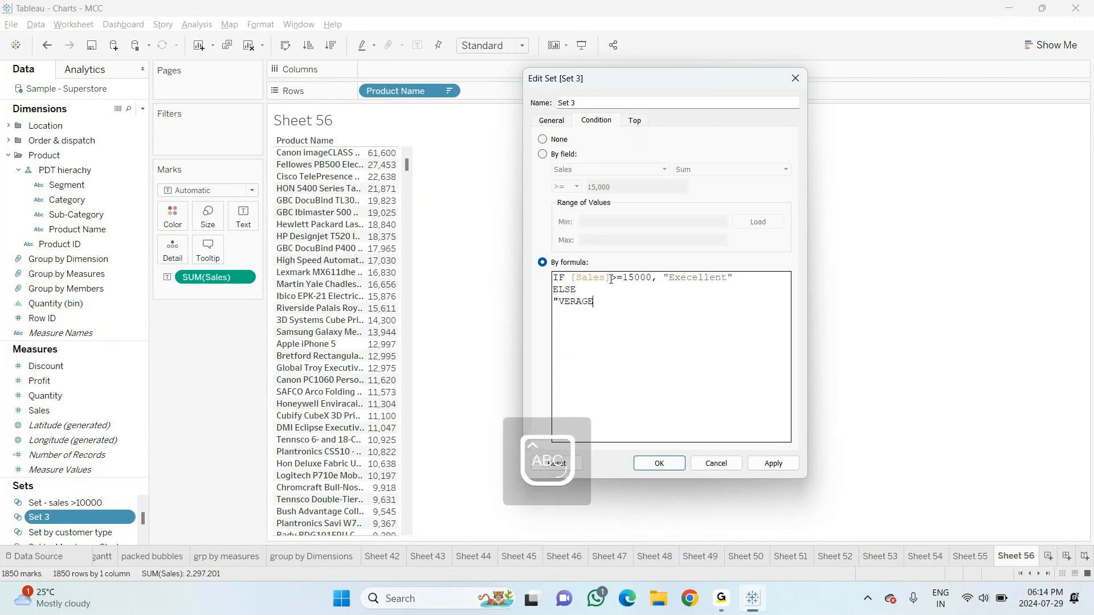
pyautogui.press('BackSpace')
pyautogui.press('BackSpace')
pyautogui.press('BackSpace')
pyautogui.press('BackSpace')
pyautogui.press('BackSpace')
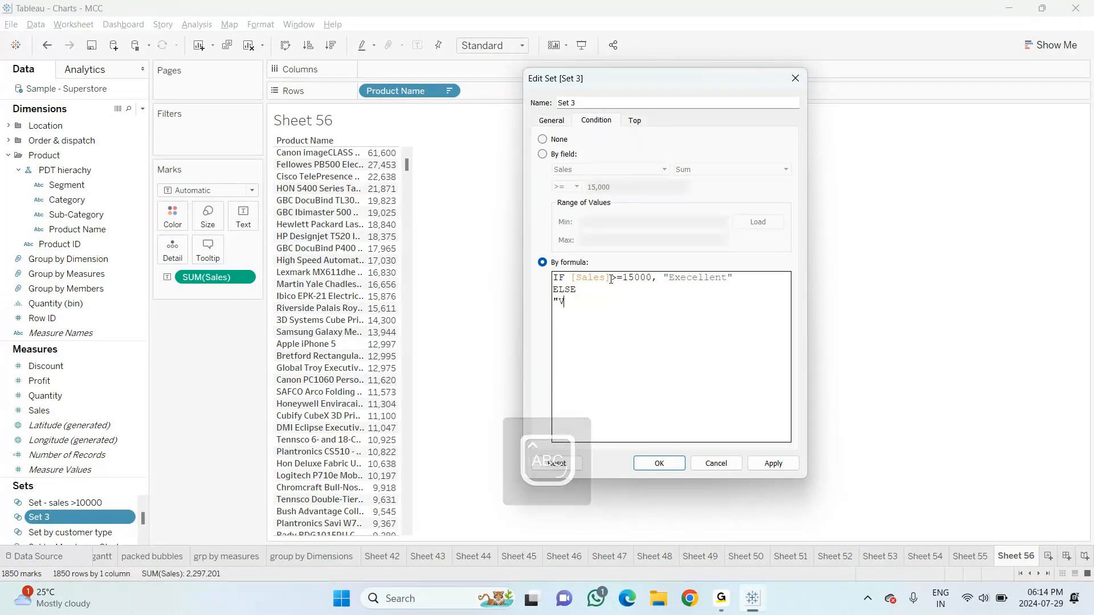
pyautogui.press('BackSpace')
pyautogui.write('A')
pyautogui.press('capslock')
pyautogui.write('ver')
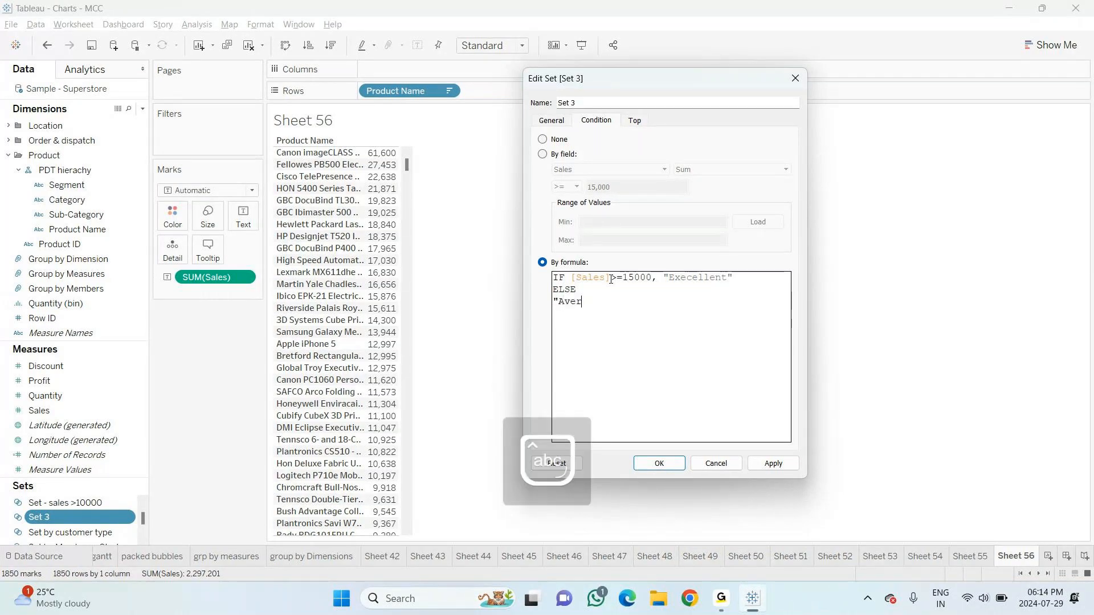
pyautogui.write('age excel')
pyautogui.press('BackSpace')
pyautogui.press('BackSpace')
pyautogui.press('BackSpace')
pyautogui.press('BackSpace')
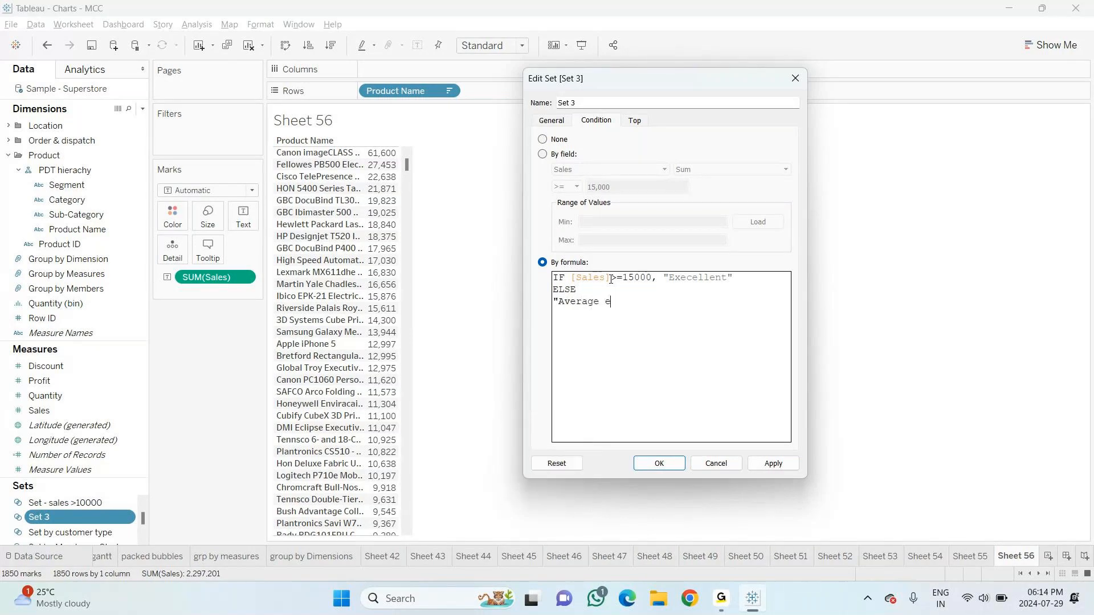
pyautogui.press('BackSpace')
pyautogui.write('sales"')
pyautogui.click(659, 464)
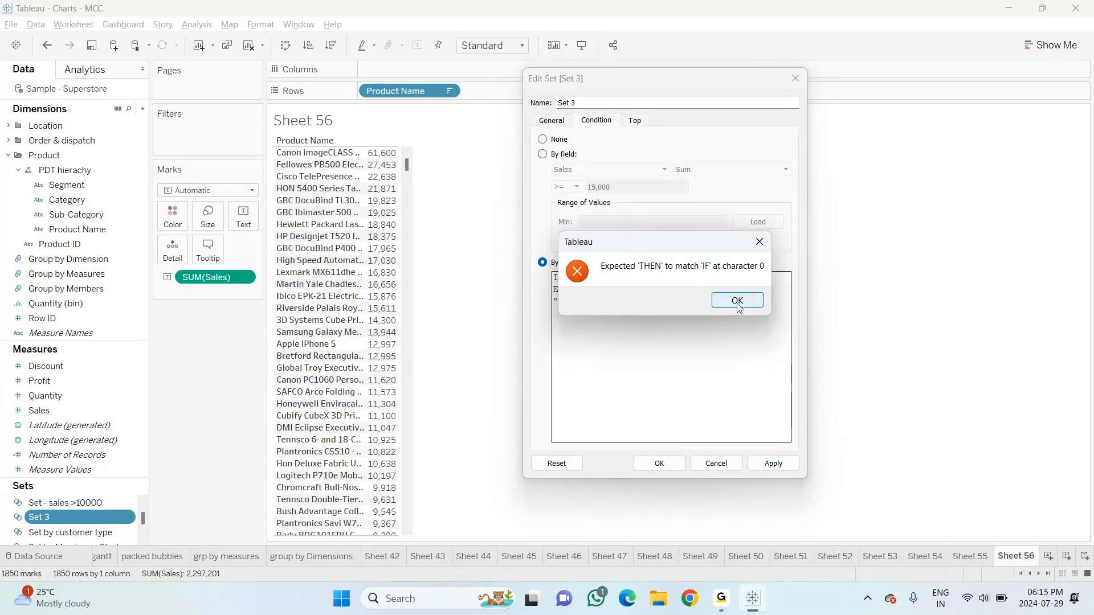
pyautogui.click(737, 303)
# Append then after "Execellent" in the formula's IF line and try to save the set again
pyautogui.click(739, 278)
pyautogui.write('then')
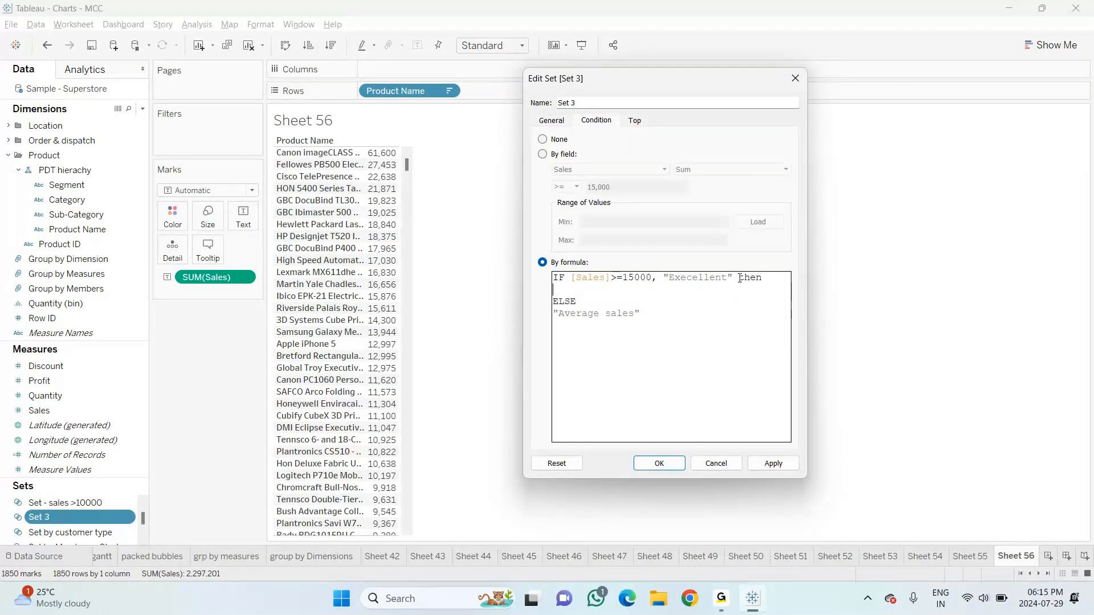
pyautogui.click(662, 469)
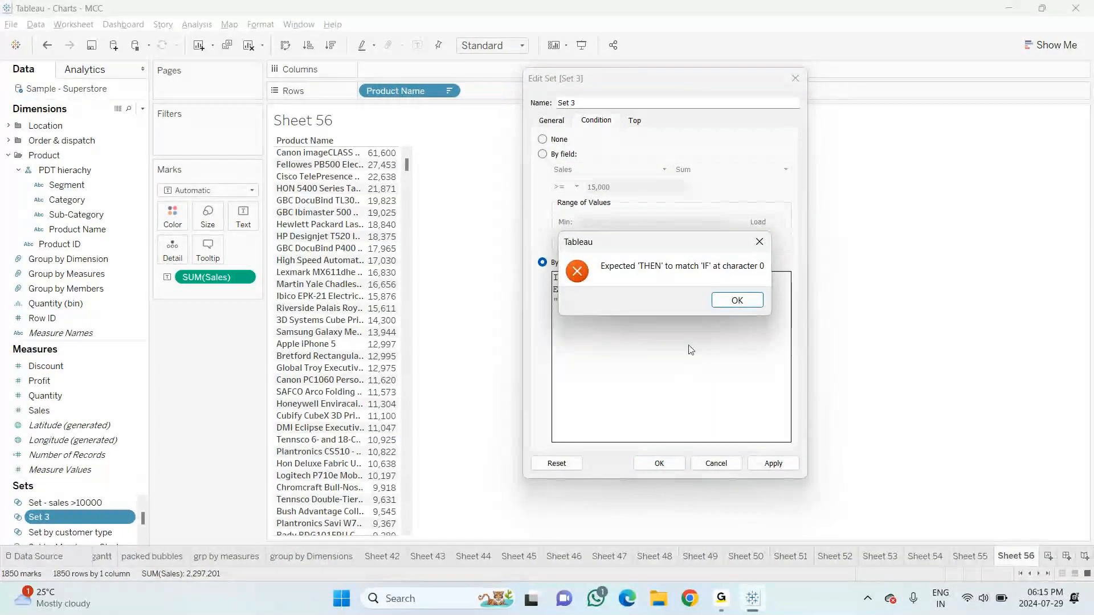
pyautogui.click(737, 300)
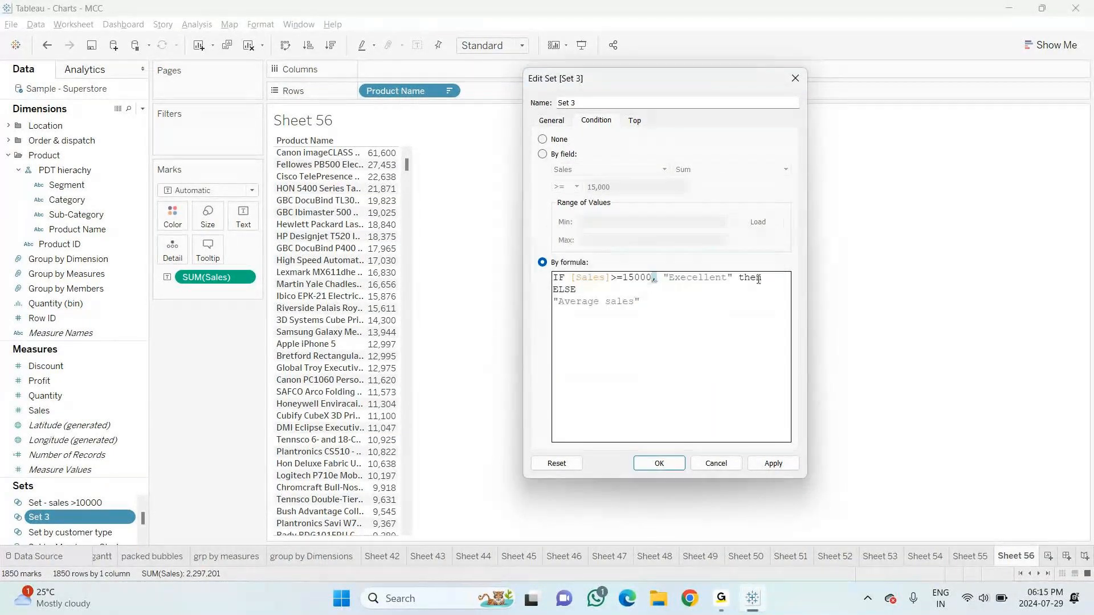
# Replace the lower-case then with the suggested THEN keyword and retry saving the set
pyautogui.click(762, 278)
pyautogui.press('BackSpace')
pyautogui.press('BackSpace')
pyautogui.press('Return')
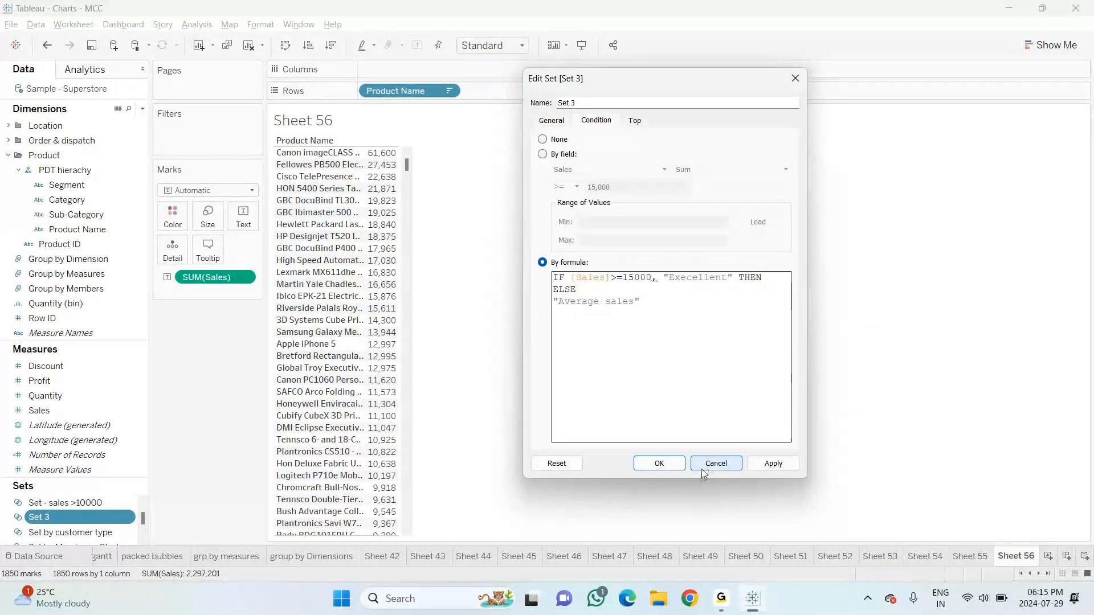
pyautogui.click(659, 463)
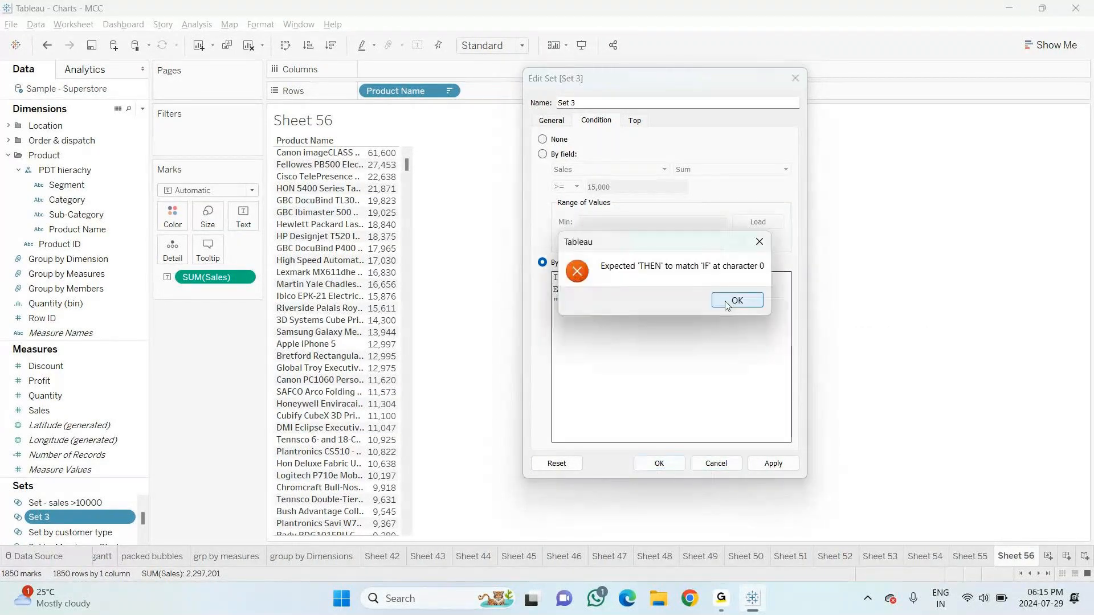
pyautogui.click(737, 300)
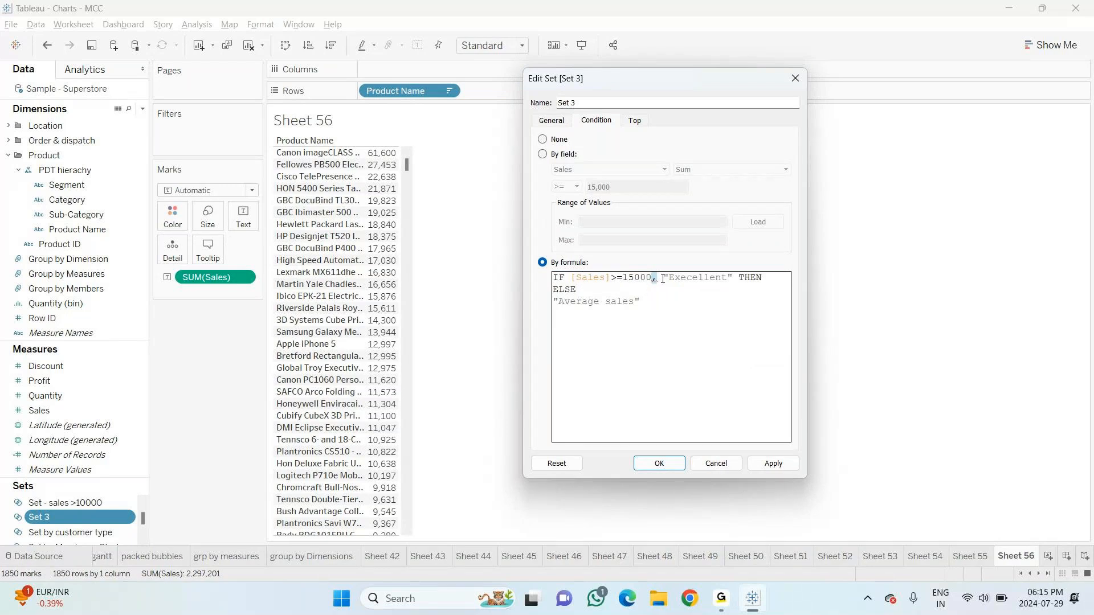
# Remove the comma after 15000, retry saving the set, and discard the formula edit
pyautogui.press('BackSpace')
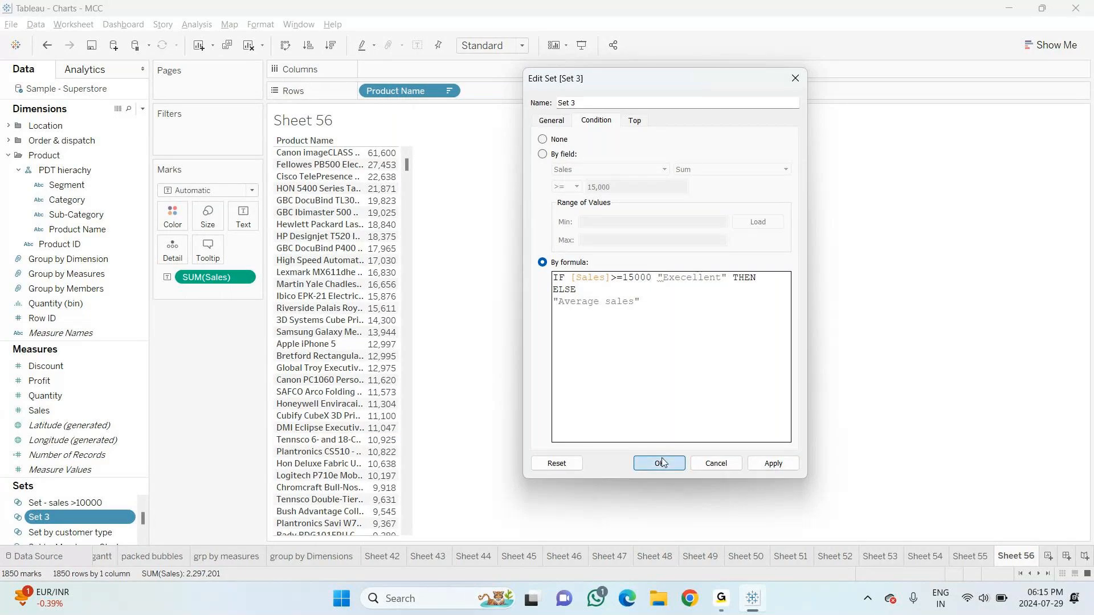
pyautogui.click(661, 463)
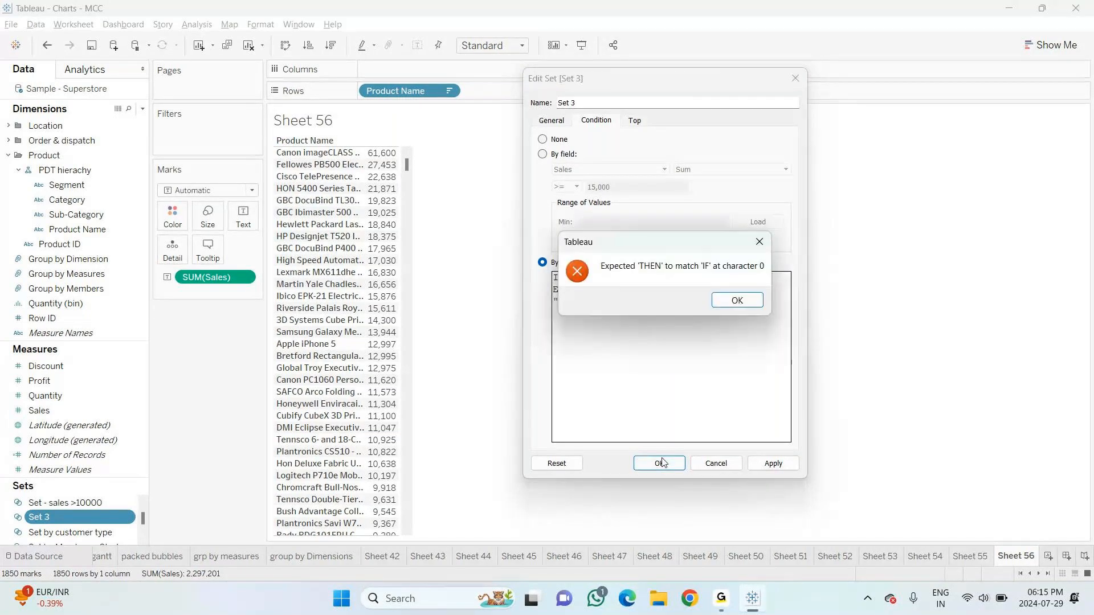
pyautogui.click(725, 303)
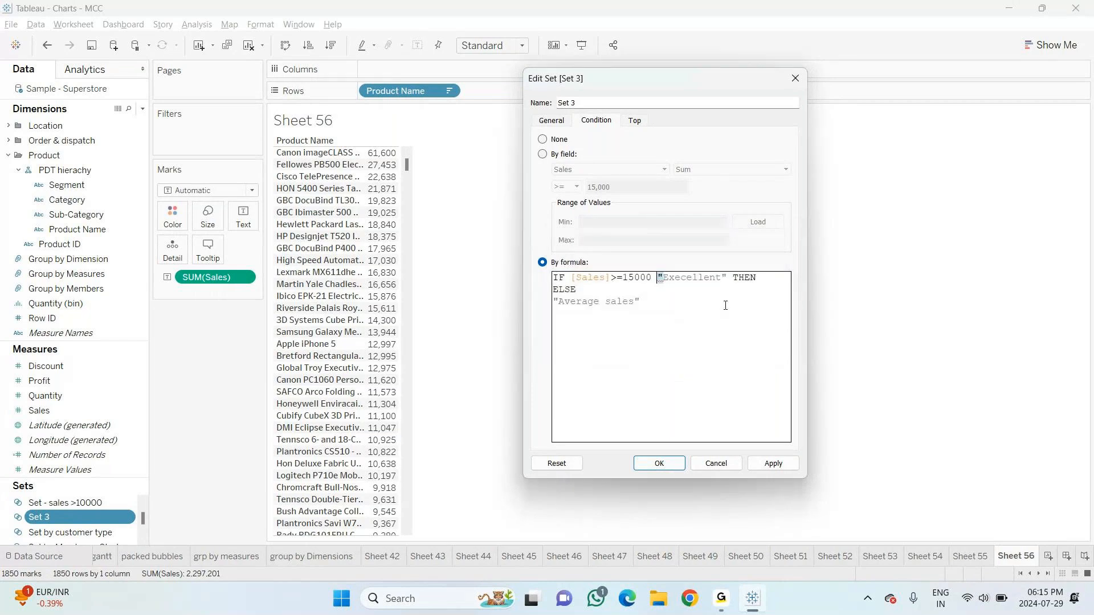
pyautogui.click(794, 78)
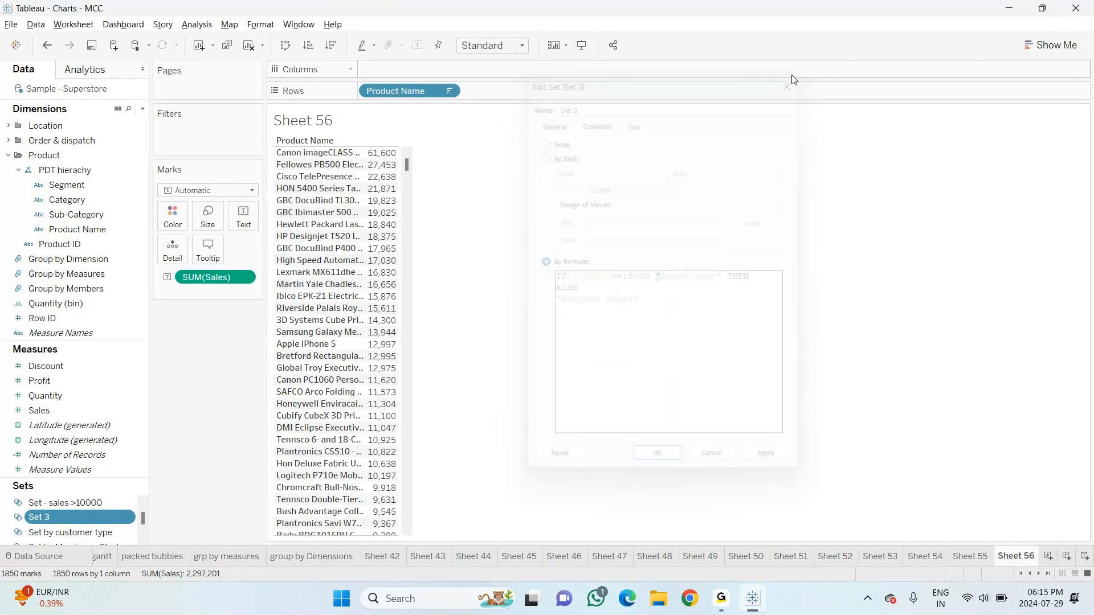
pyautogui.click(342, 311)
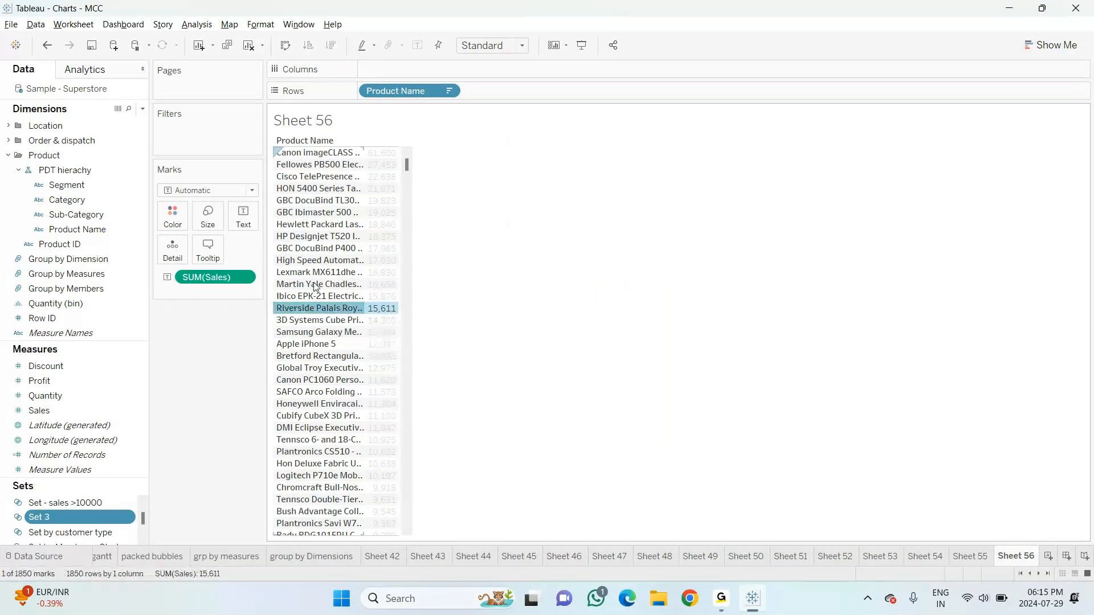
# Clear the selection in the product list and add a new blank worksheet
pyautogui.click(491, 384)
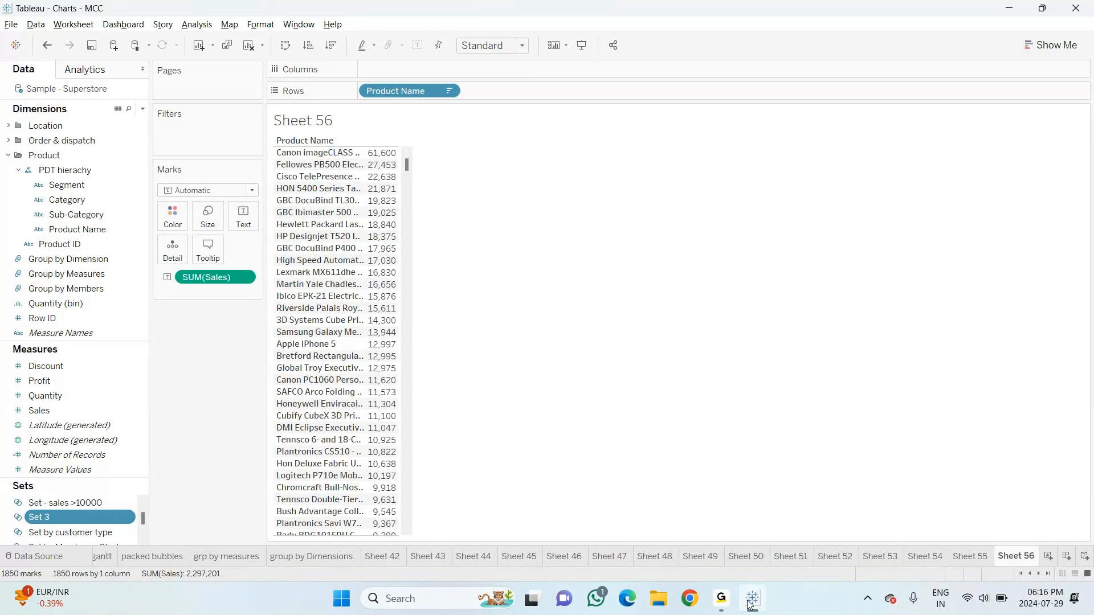
pyautogui.click(1048, 557)
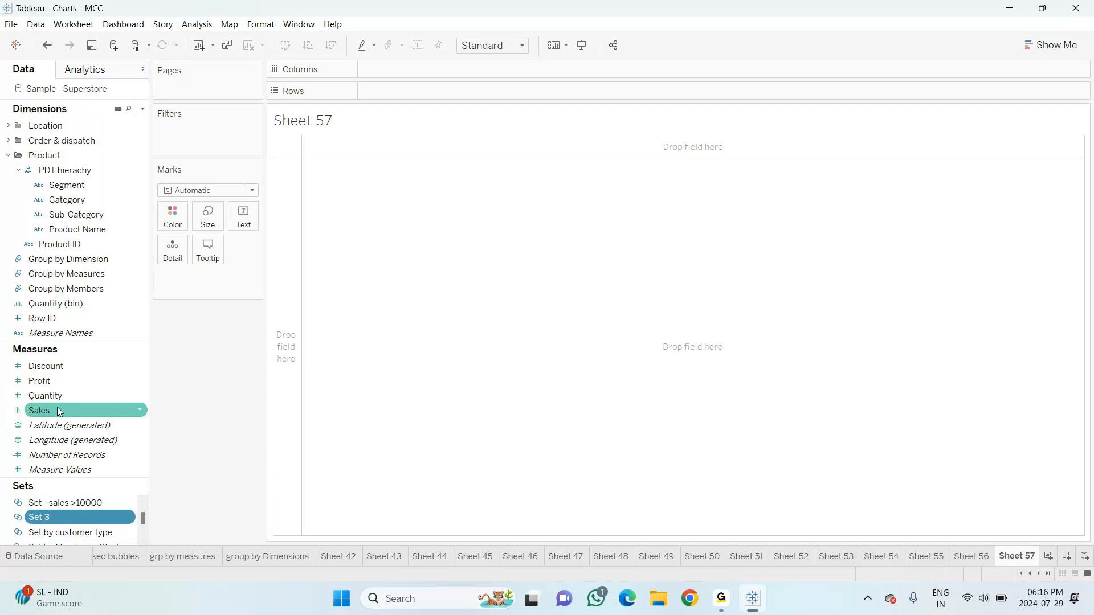
# Show the overall sum of Sales in the empty view, and remove the Sales field again
pyautogui.moveTo(57, 409); pyautogui.dragTo(356, 205)
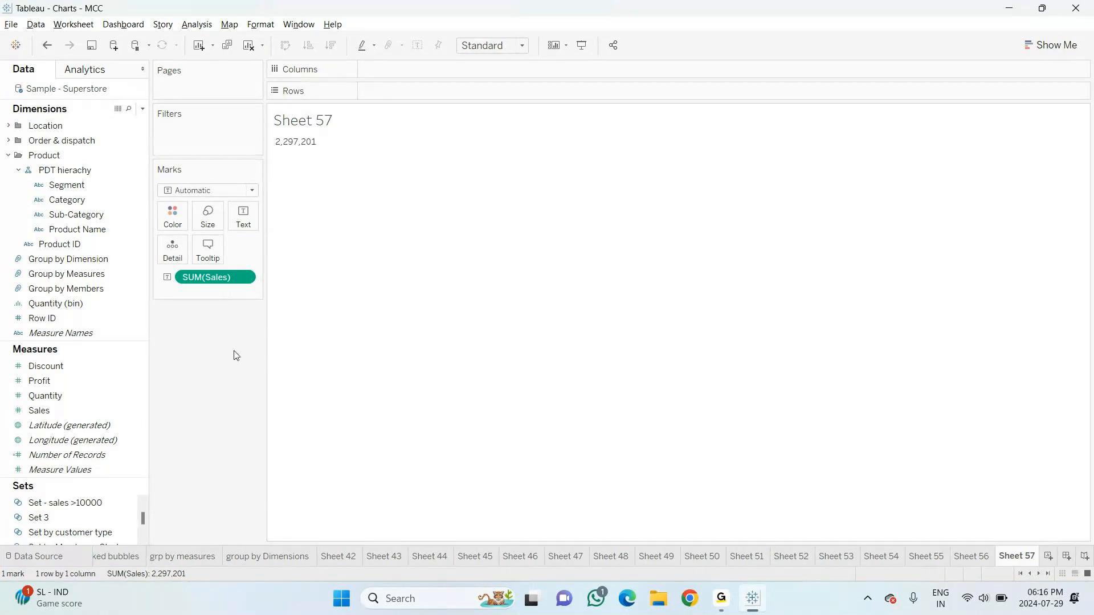
pyautogui.click(114, 427)
pyautogui.click(143, 109)
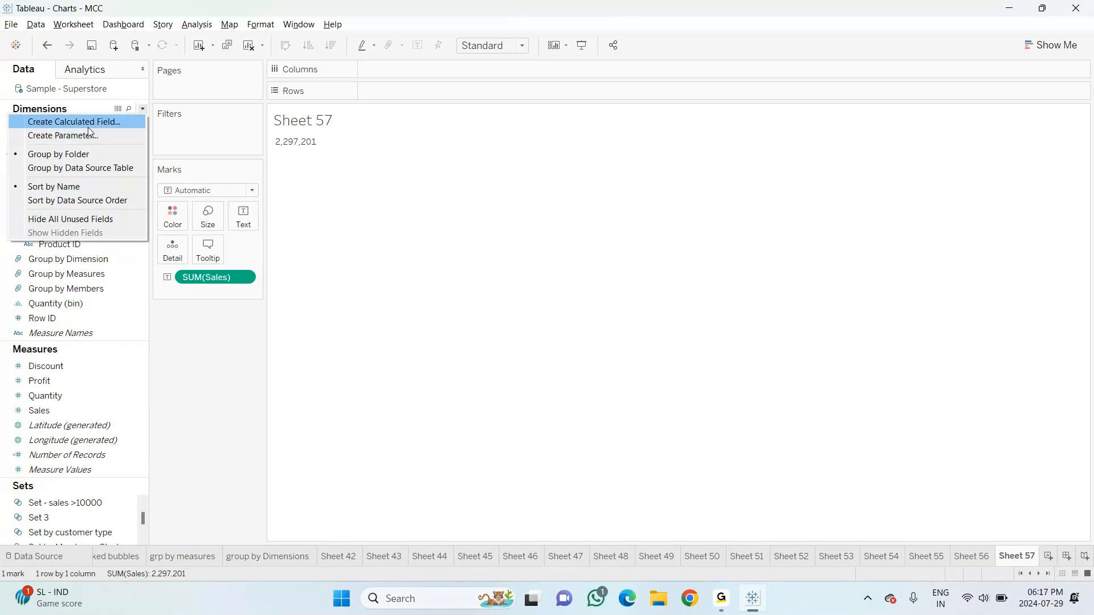
pyautogui.click(345, 145)
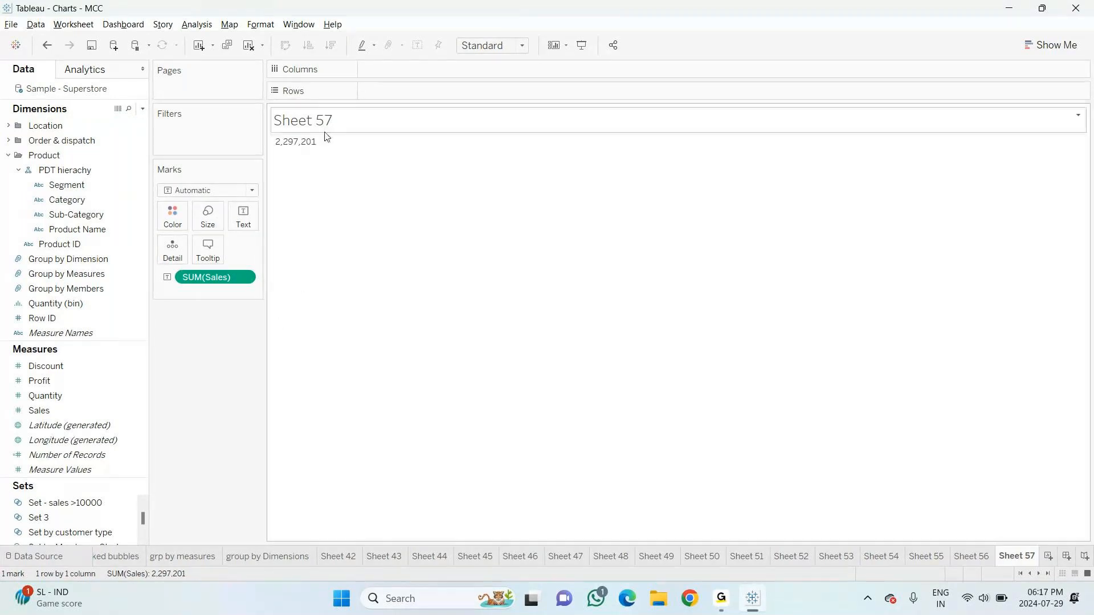
pyautogui.moveTo(215, 277); pyautogui.dragTo(202, 393)
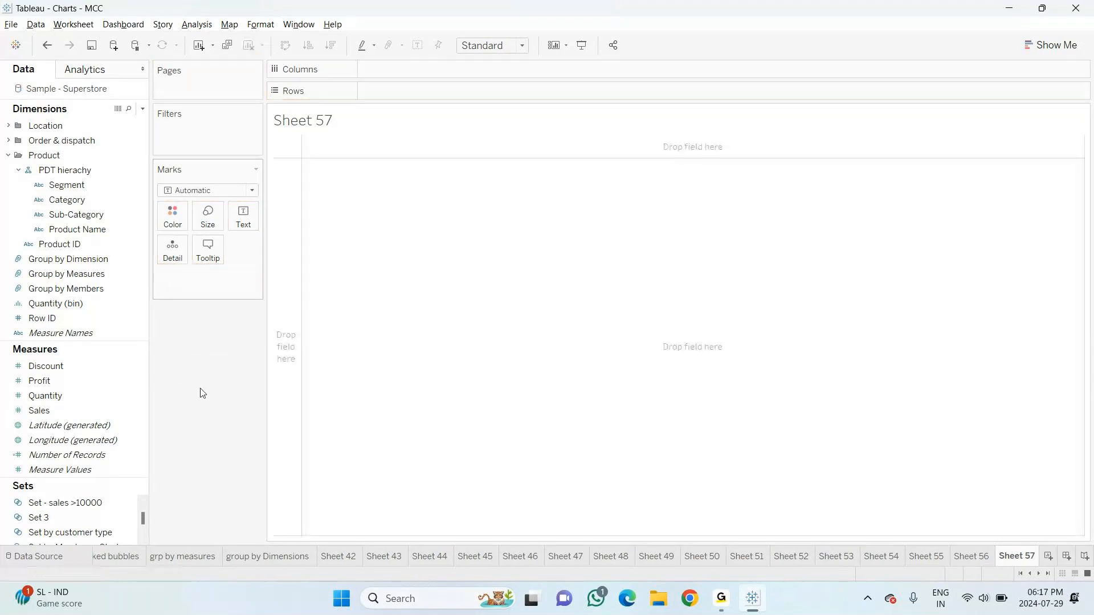
# Start a calculated field named "Total Sales" and begin its formula with =SUM()
pyautogui.click(143, 112)
pyautogui.click(124, 120)
pyautogui.write('Total')
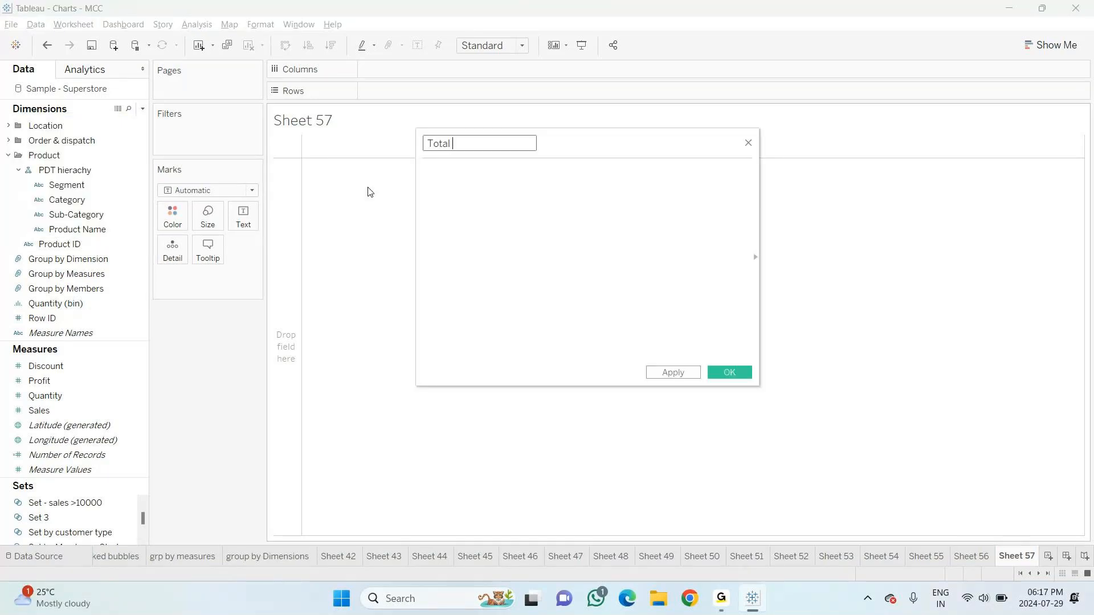
pyautogui.write(' Sales')
pyautogui.click(445, 190)
pyautogui.write('=sum')
pyautogui.press('Return')
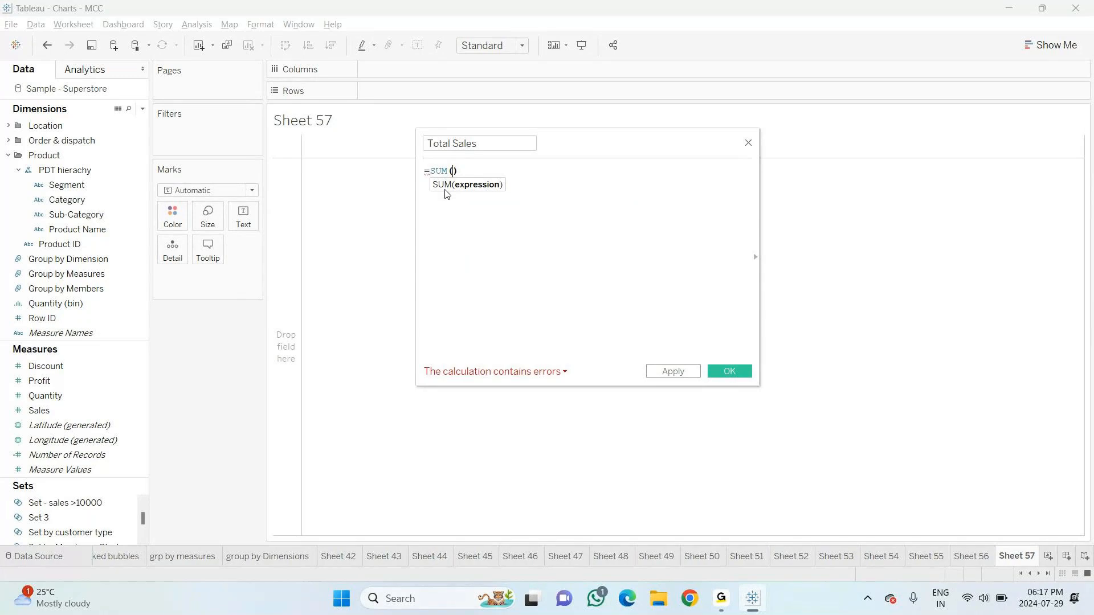
# Browse the calculation function reference, filtering it by Number and String before returning to All
pyautogui.click(755, 257)
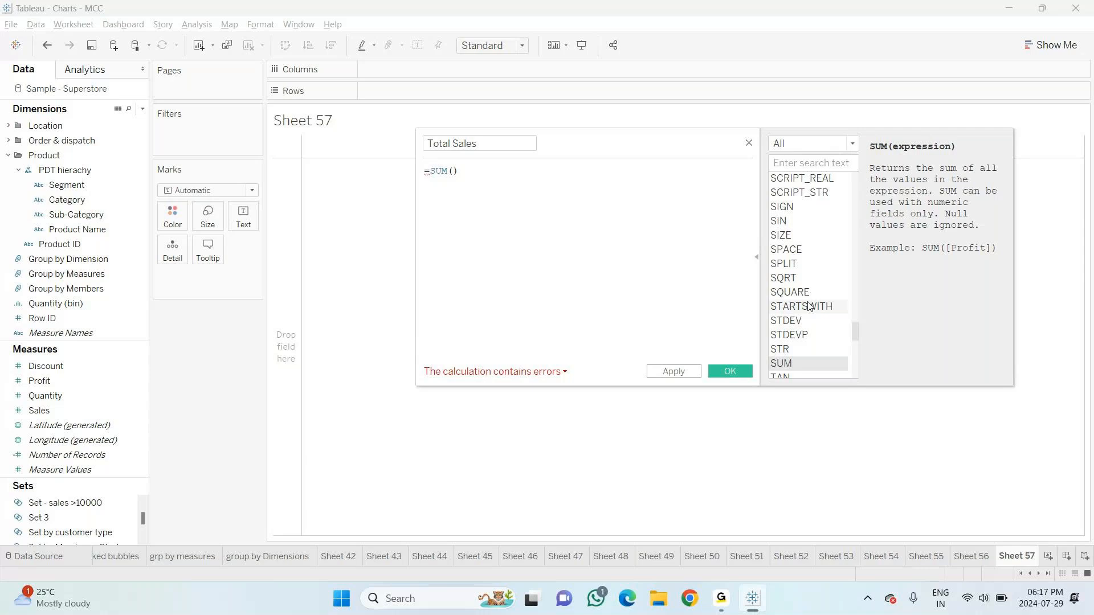
pyautogui.moveTo(854, 336); pyautogui.dragTo(837, 386)
pyautogui.click(850, 145)
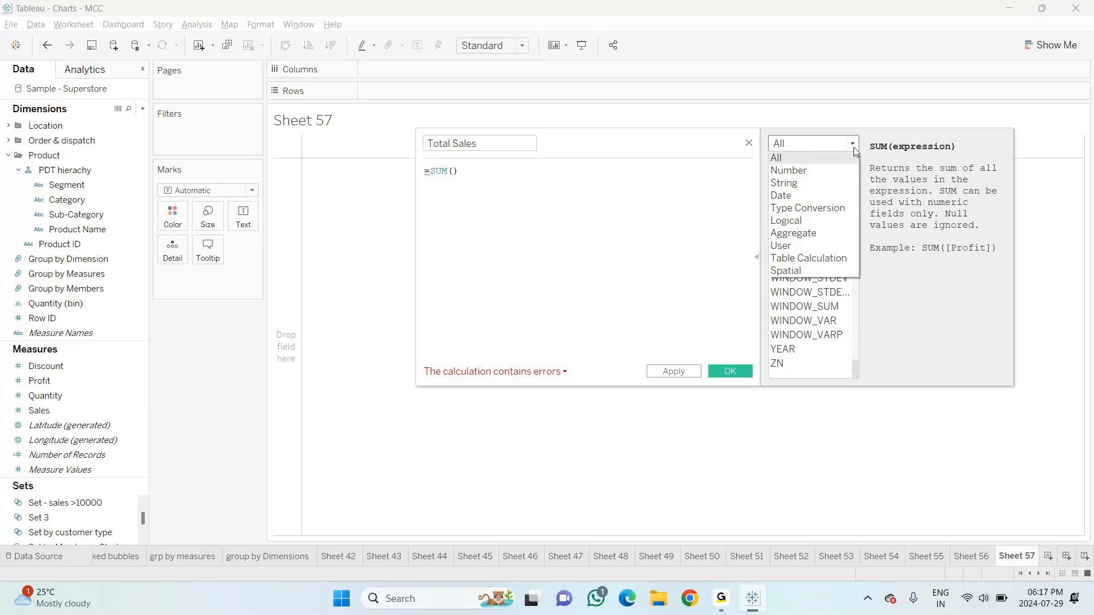
pyautogui.click(800, 169)
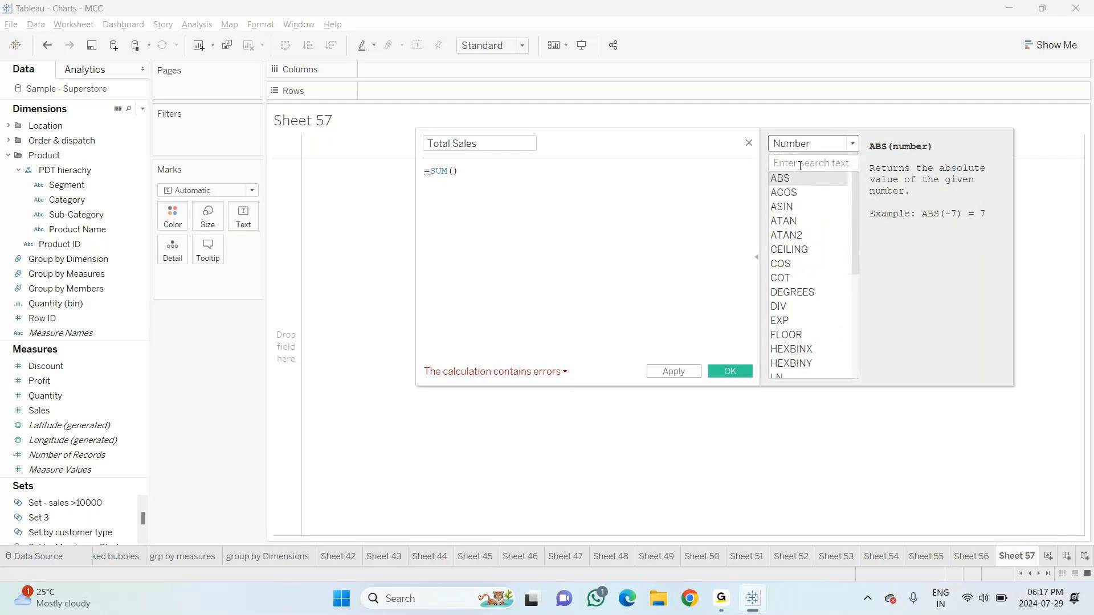
pyautogui.click(853, 147)
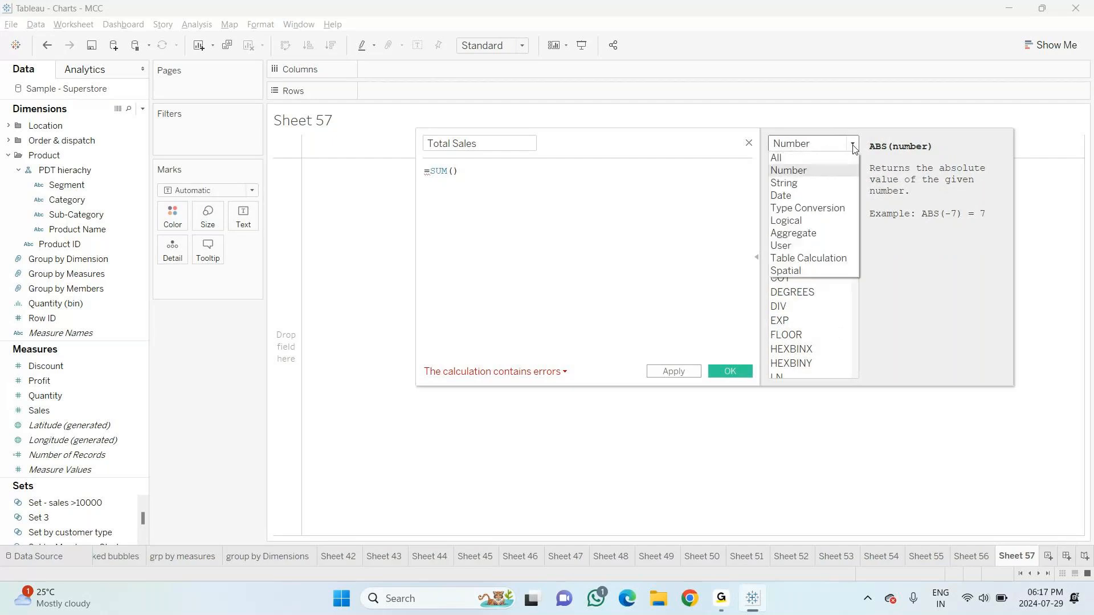
pyautogui.click(810, 187)
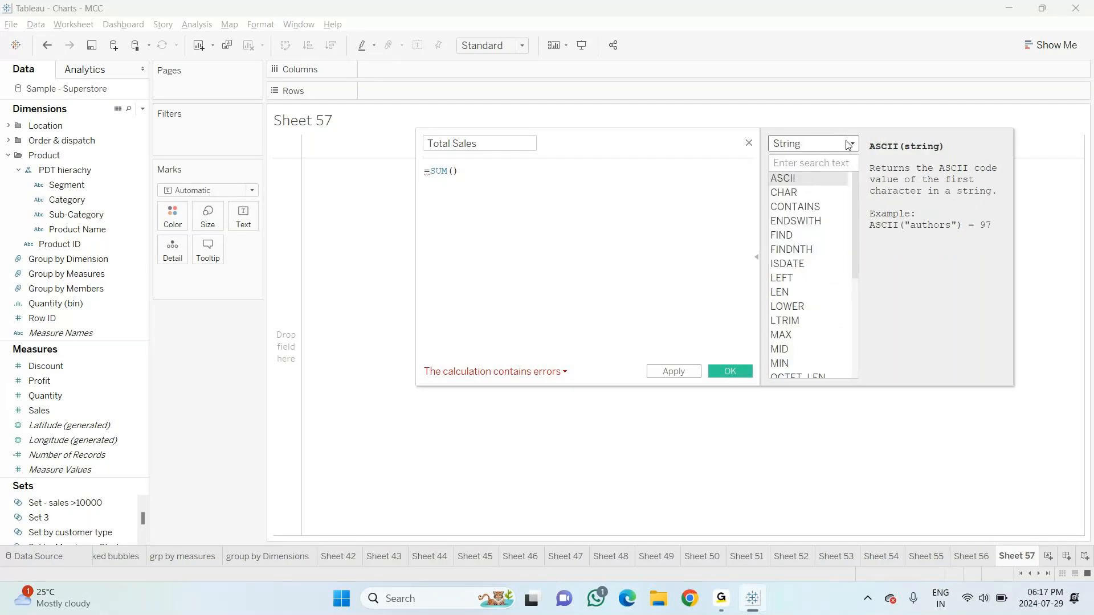
pyautogui.click(849, 146)
pyautogui.click(806, 163)
# Delete the end of the SUM call in the formula and reinsert the suggested SUM function
pyautogui.click(482, 175)
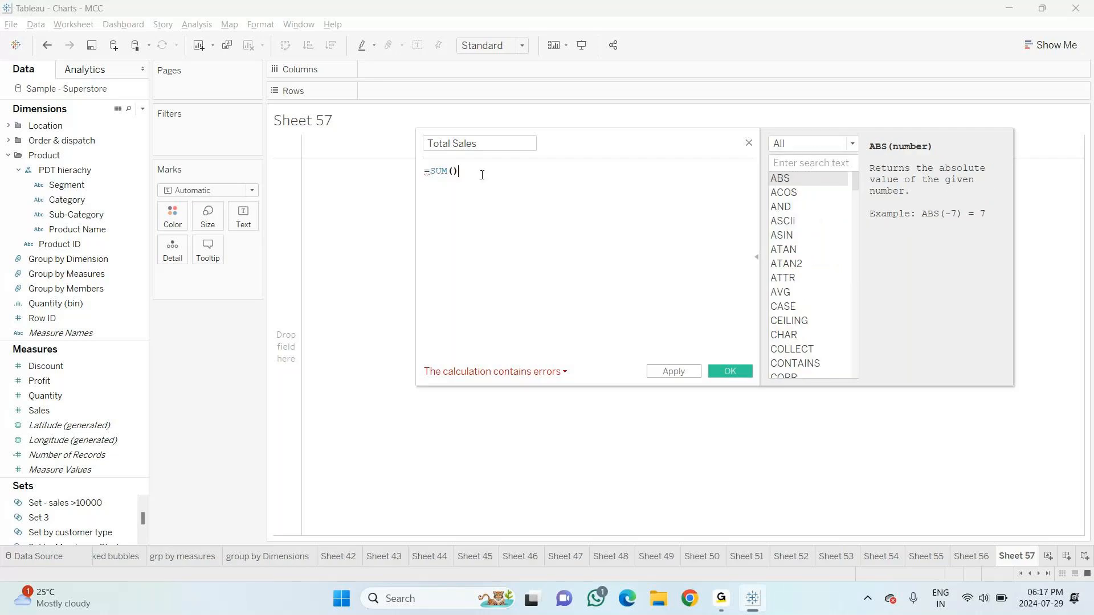
pyautogui.press('BackSpace')
pyautogui.press('BackSpace')
pyautogui.press('BackSpace')
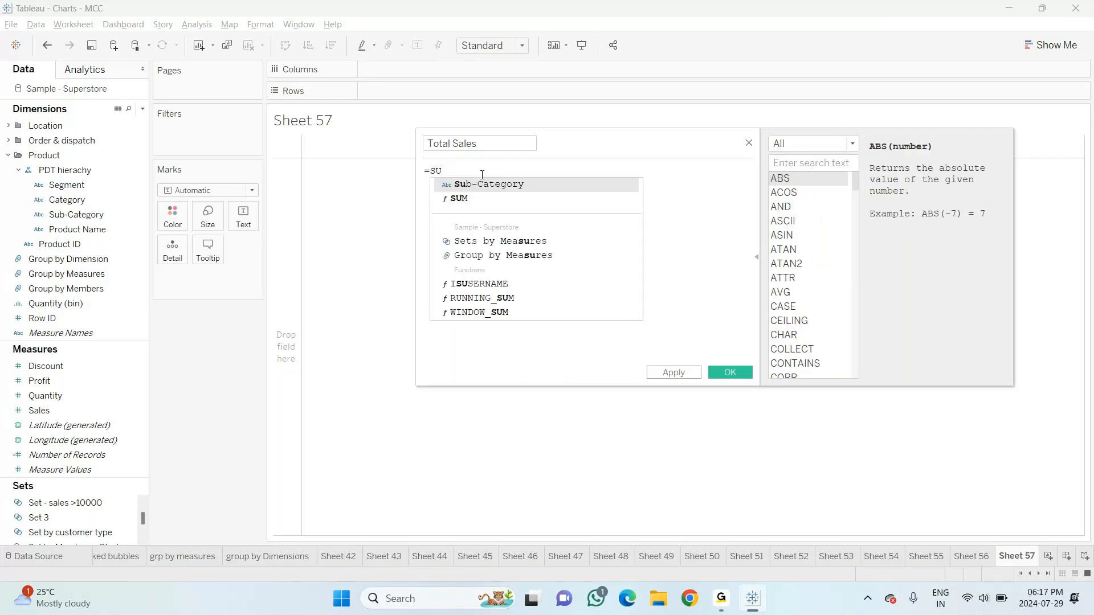
pyautogui.press('Down')
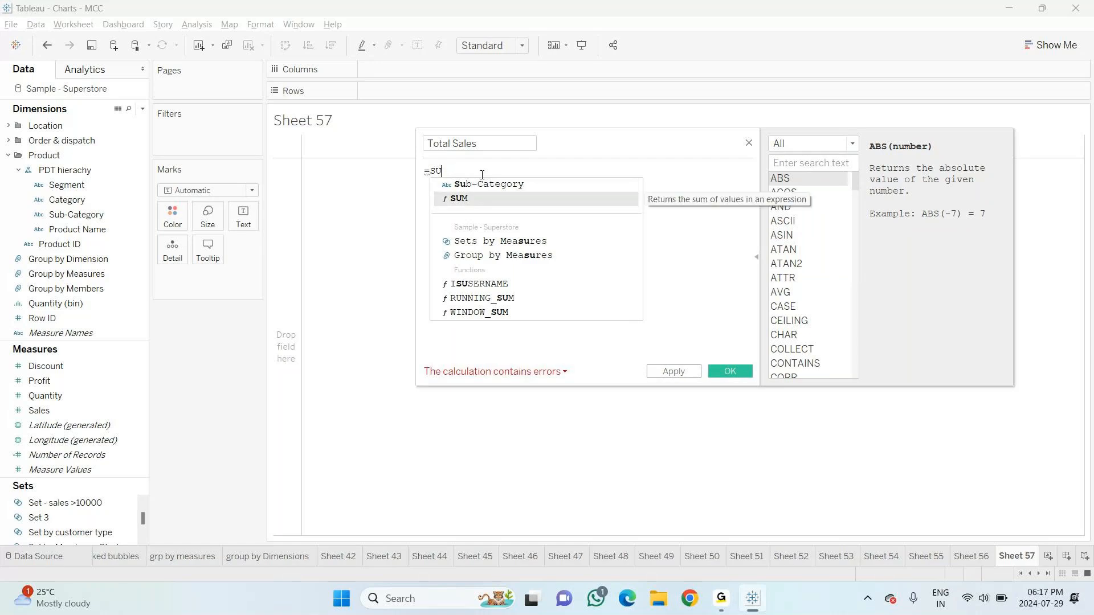
pyautogui.press('Return')
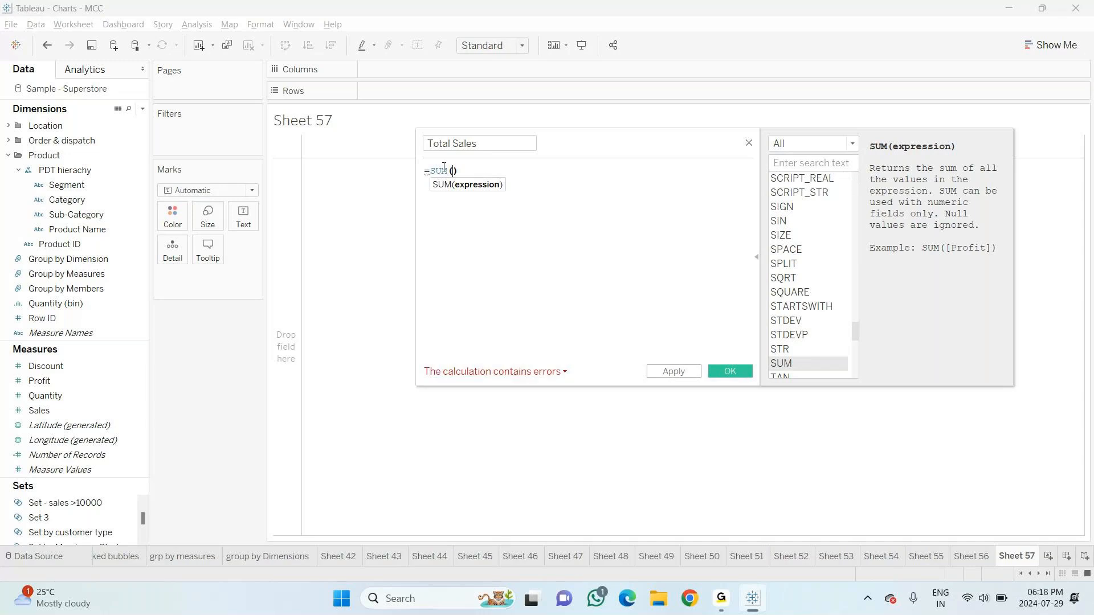
# Use the Sales field as the SUM argument and save the Total Sales calculated field
pyautogui.write('sale')
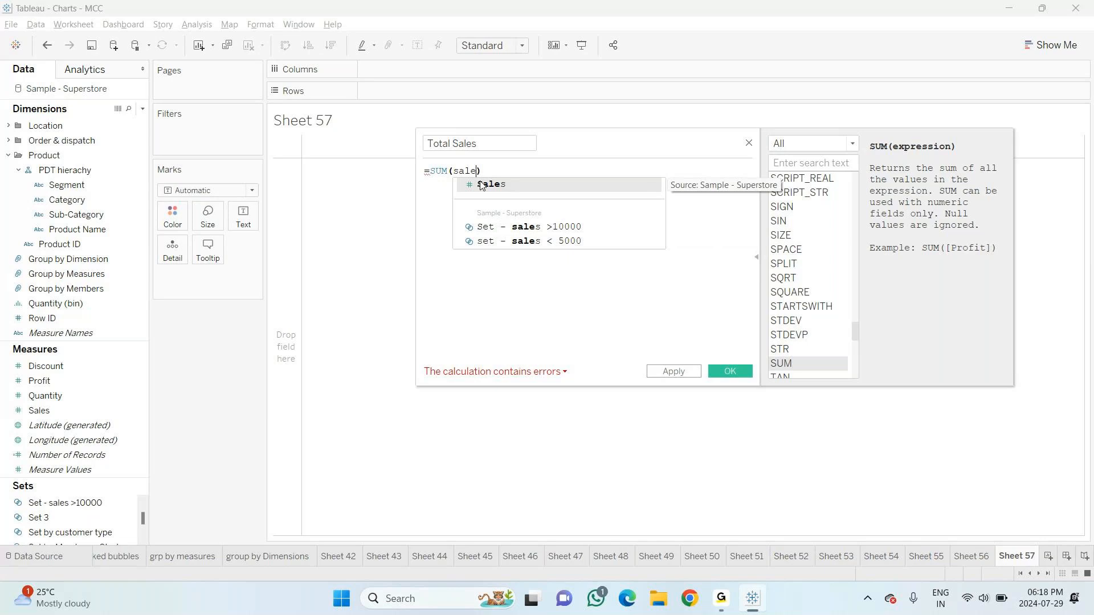
pyautogui.click(16, 396)
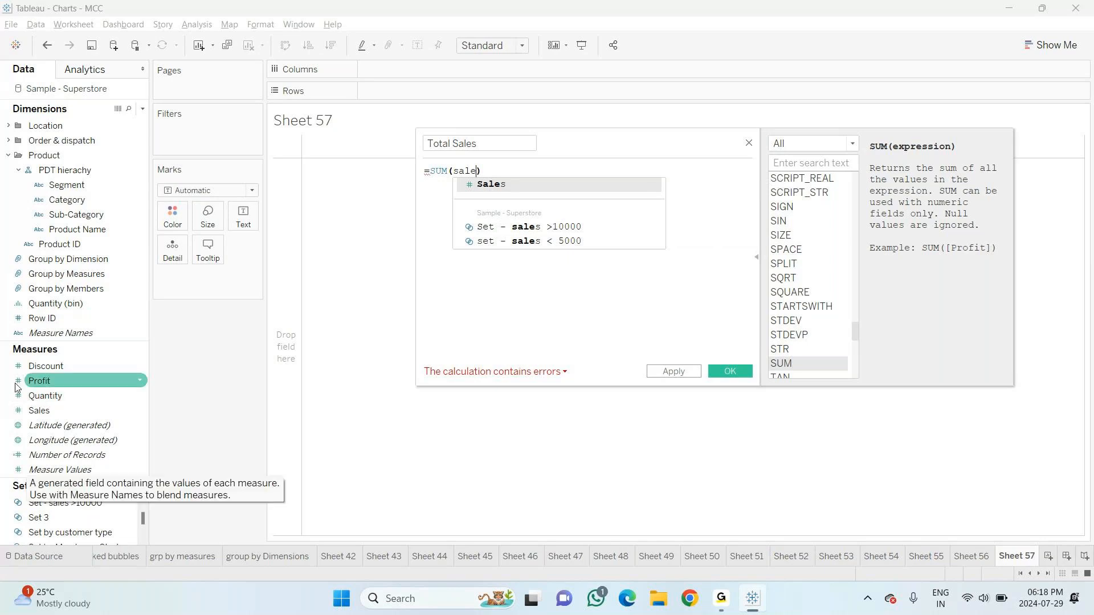
pyautogui.click(62, 411)
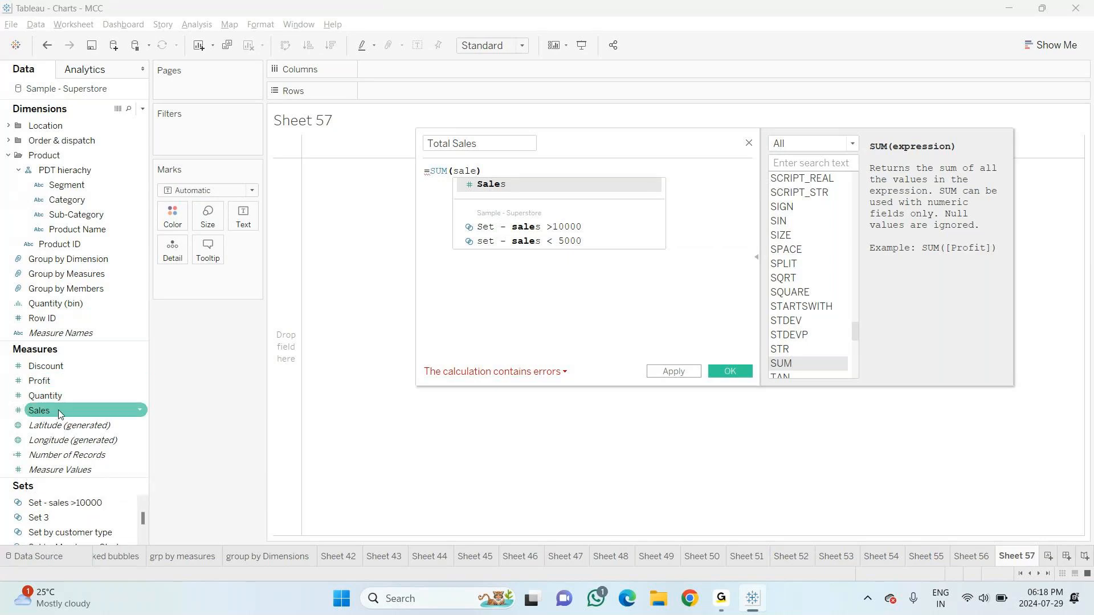
pyautogui.press('Return')
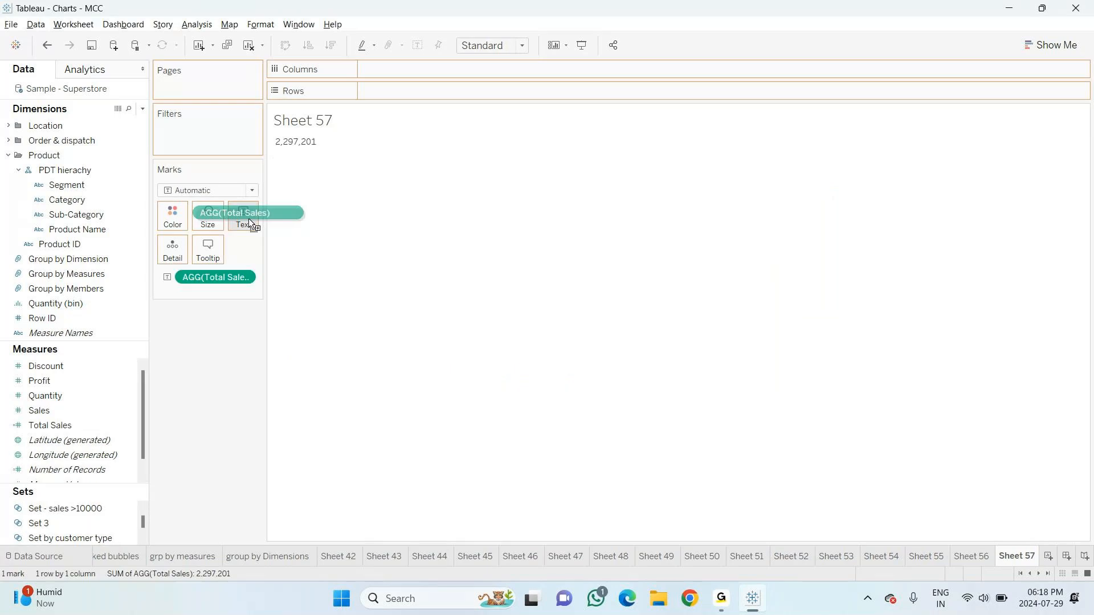
# Show Total Sales as text, replace it with Sales to compare the two values, and clear the view
pyautogui.moveTo(249, 218); pyautogui.dragTo(250, 221)
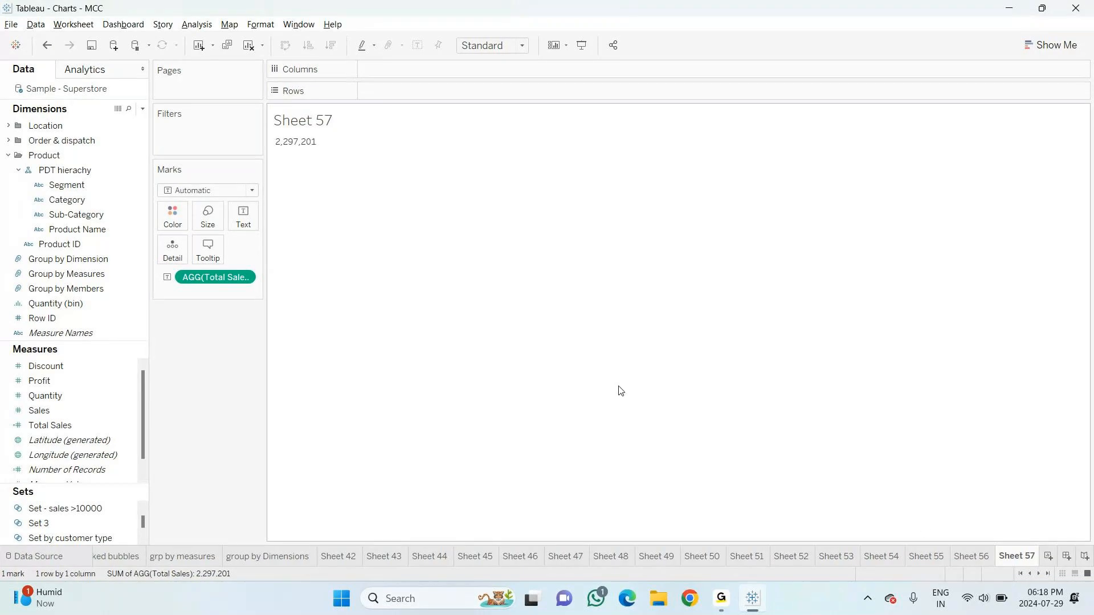
pyautogui.moveTo(292, 147)
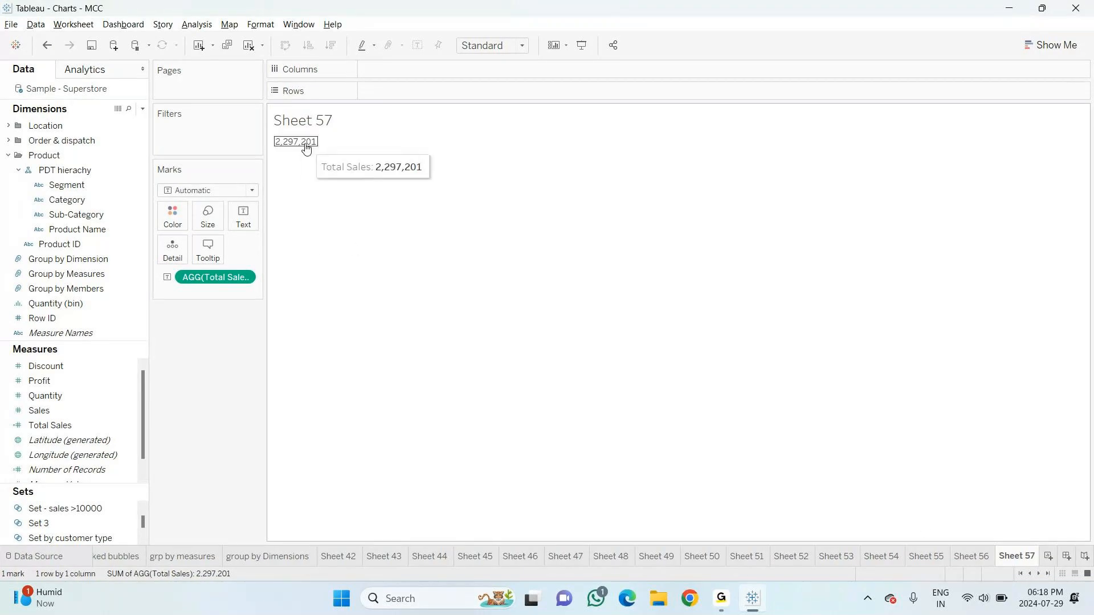
pyautogui.moveTo(215, 287); pyautogui.dragTo(239, 212)
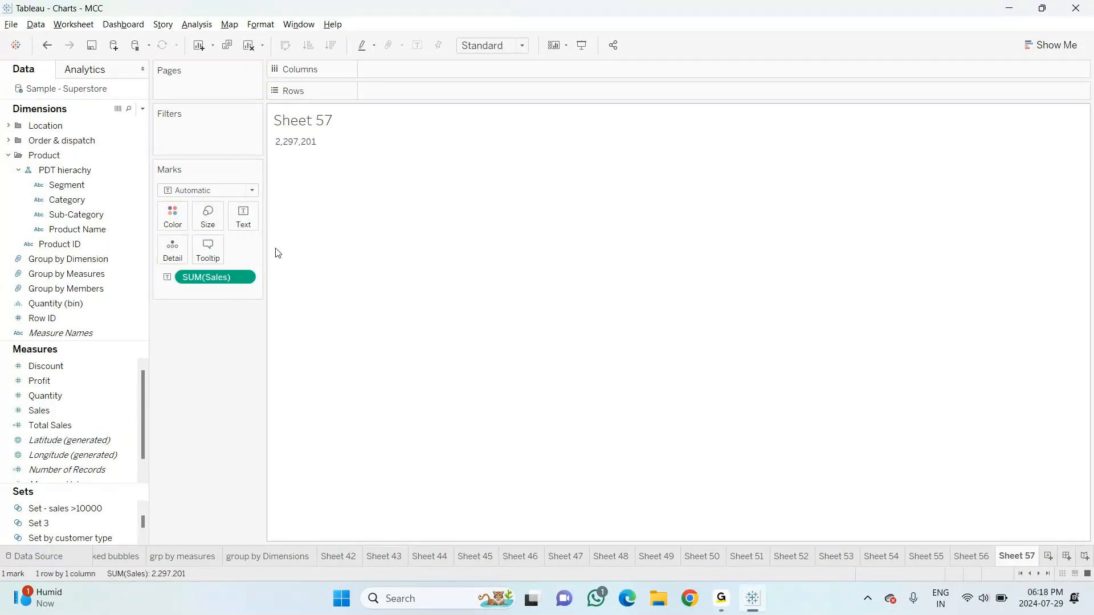
pyautogui.moveTo(228, 277); pyautogui.dragTo(218, 320)
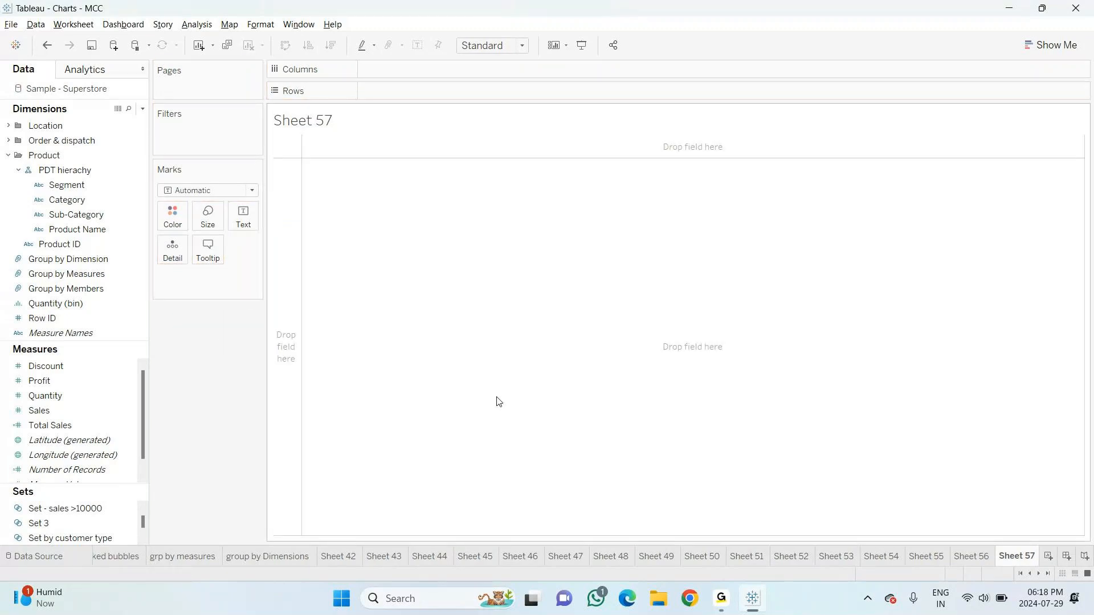
# Check Sheet 56 briefly, return to Sheet 57, and place Total Sales on Rows
pyautogui.click(976, 558)
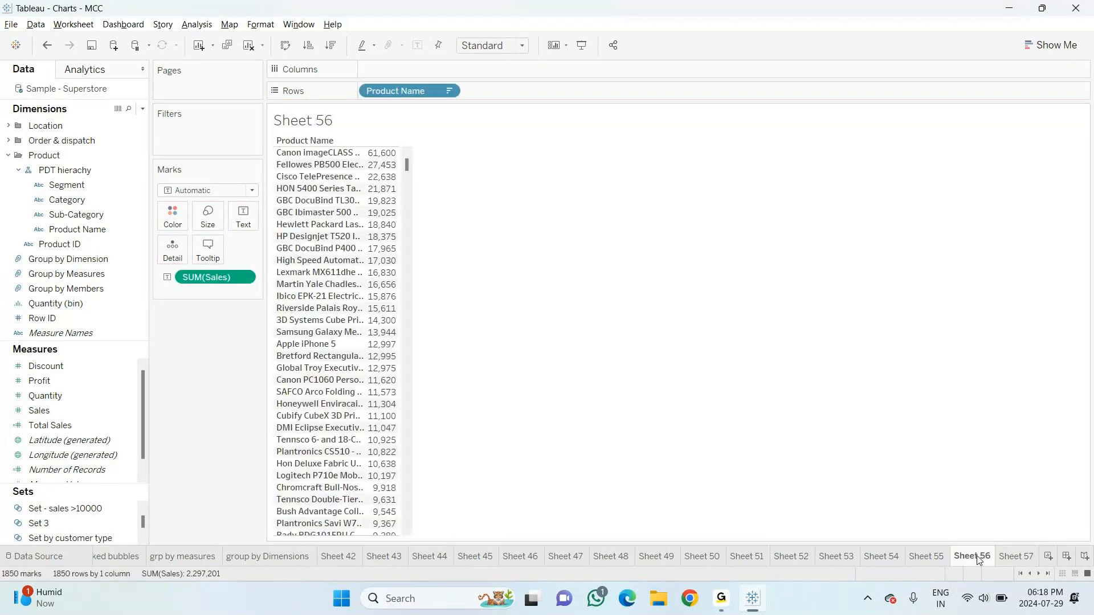
pyautogui.click(1025, 557)
pyautogui.click(98, 524)
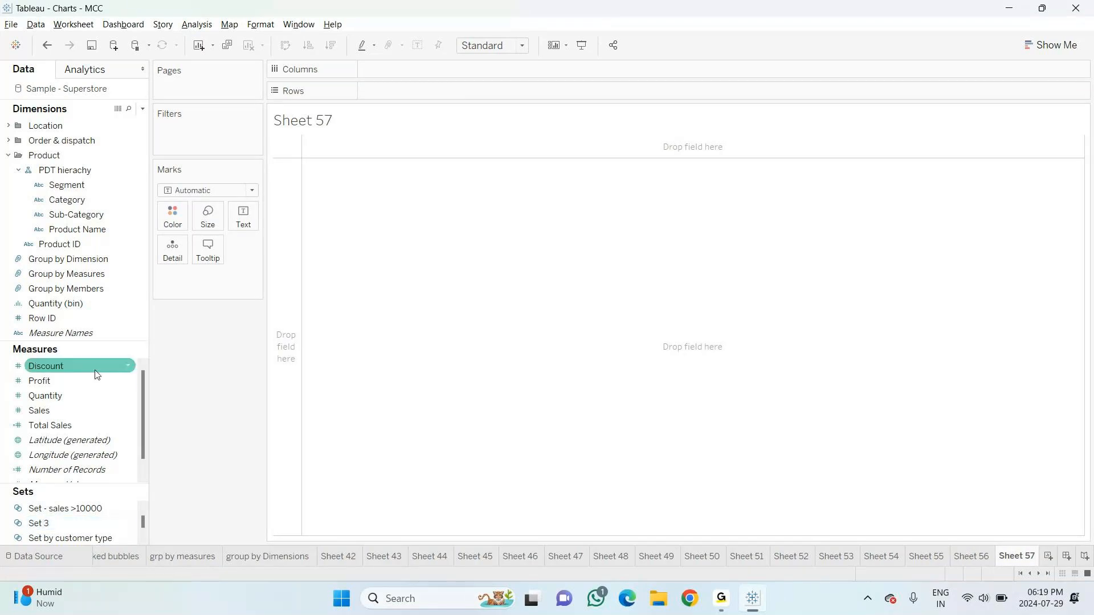
pyautogui.moveTo(57, 428); pyautogui.dragTo(398, 87)
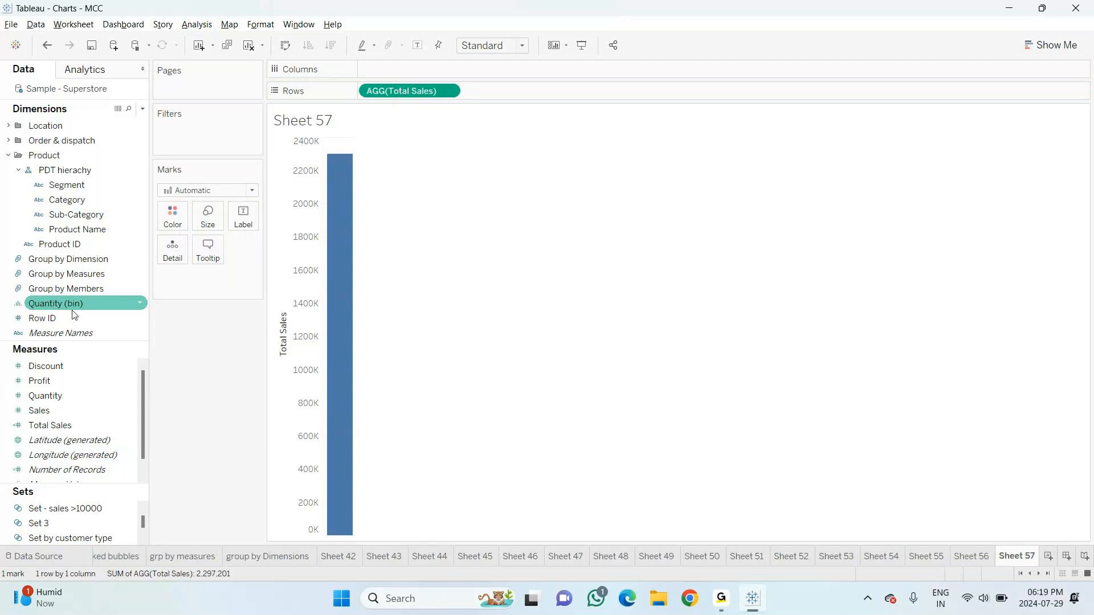
# Start another calculated field and name it "Average sales"
pyautogui.click(143, 110)
pyautogui.click(106, 124)
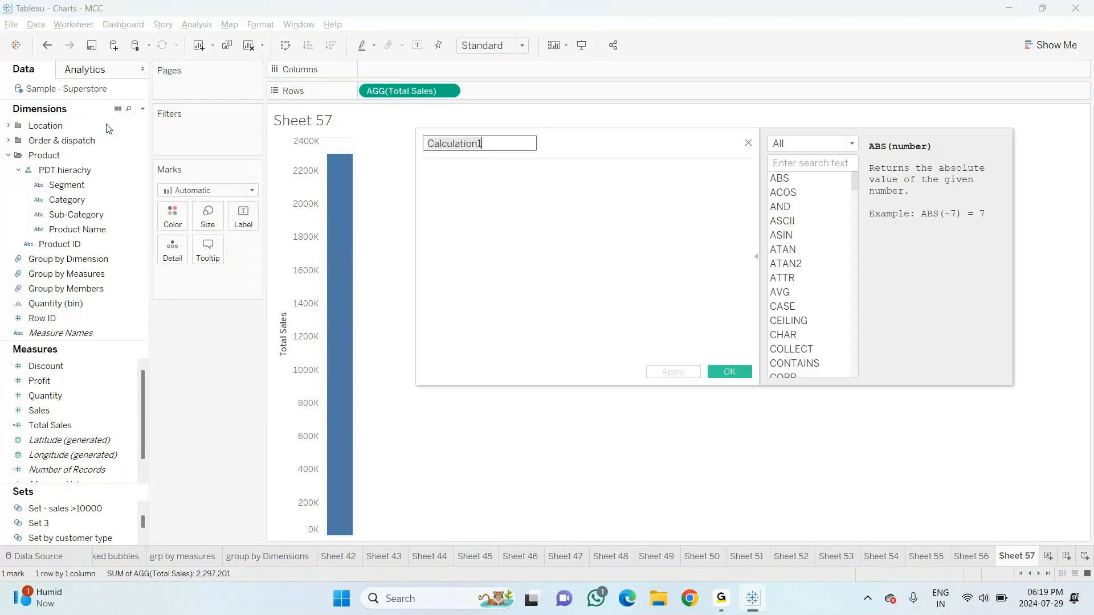
pyautogui.press('BackSpace')
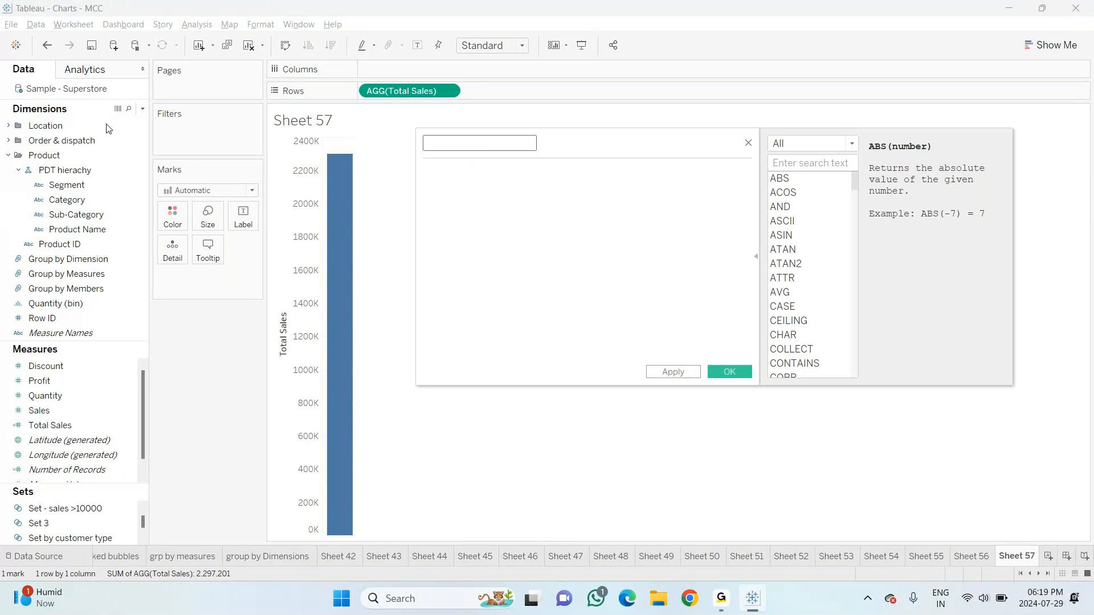
pyautogui.write('Average sales')
pyautogui.press('Tab')
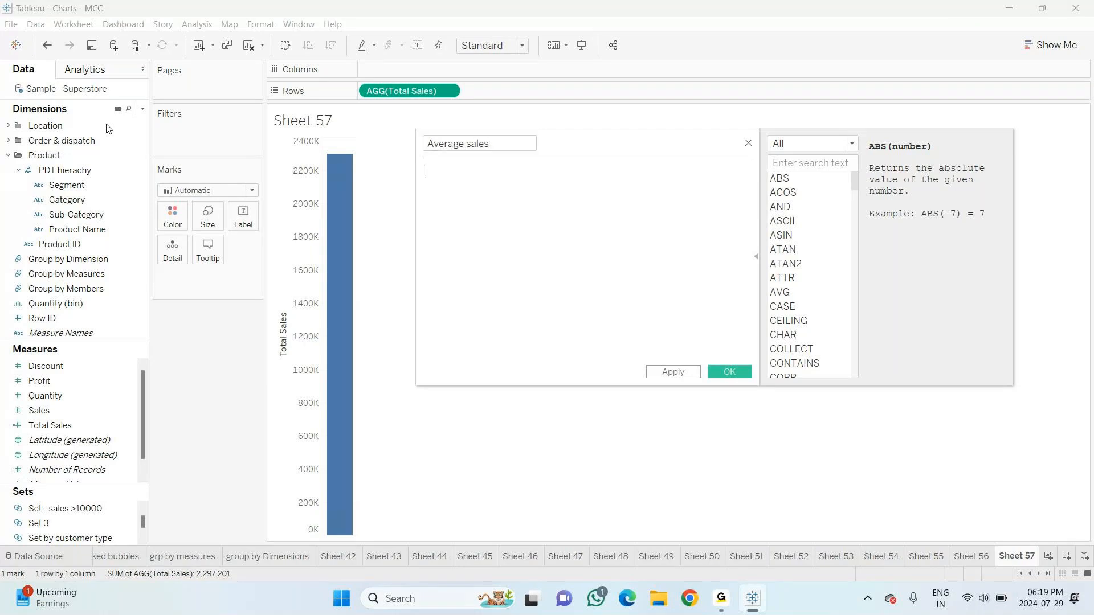
# Enter the formula AVG([Sales]) for the Average sales field
pyautogui.write('av')
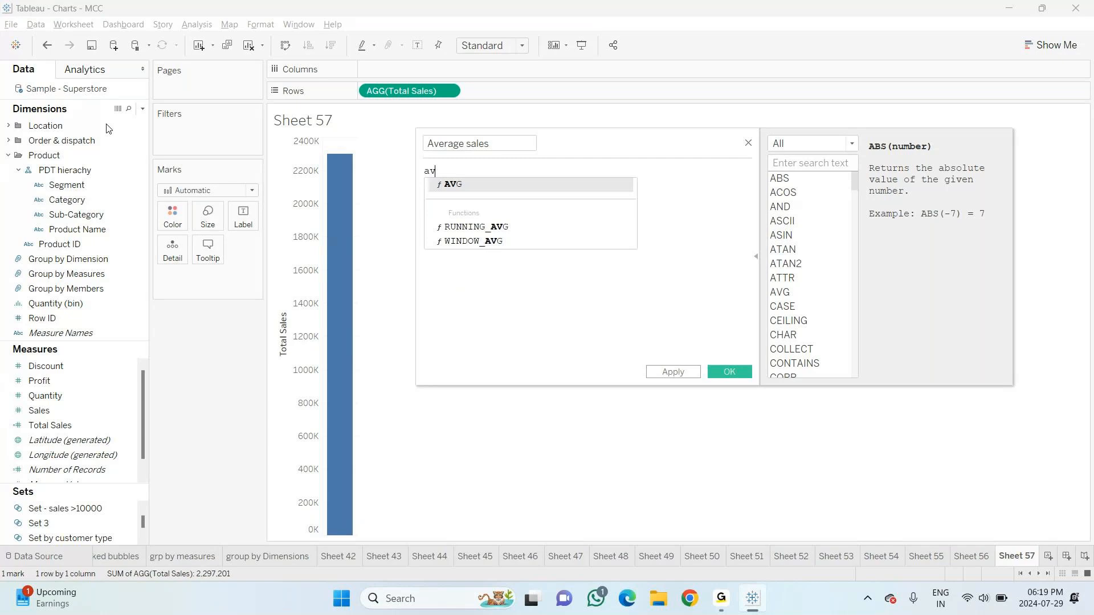
pyautogui.press('Return')
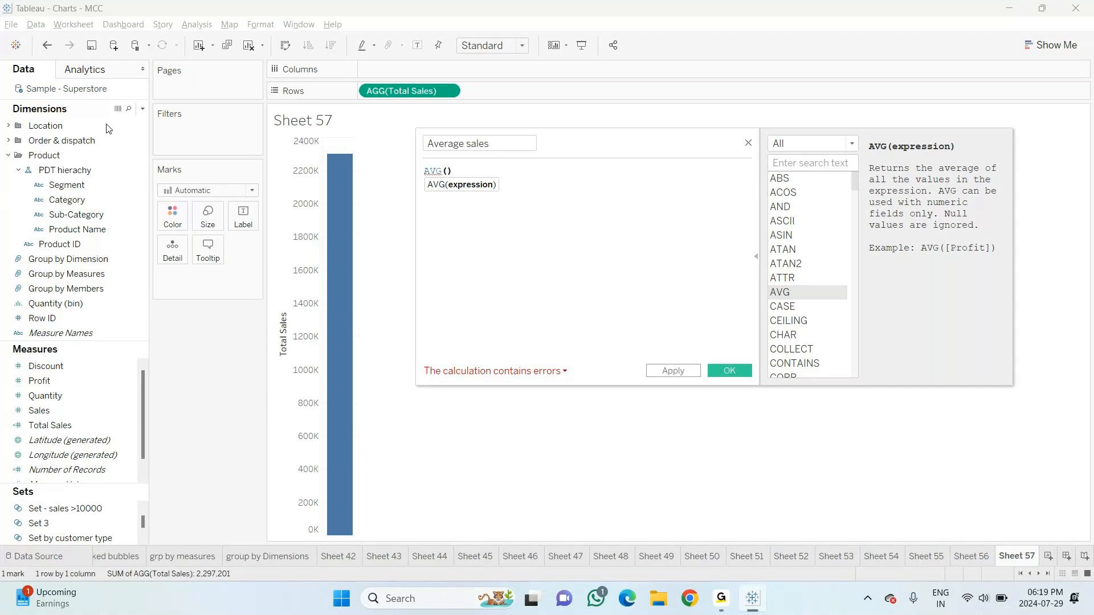
pyautogui.write('sale')
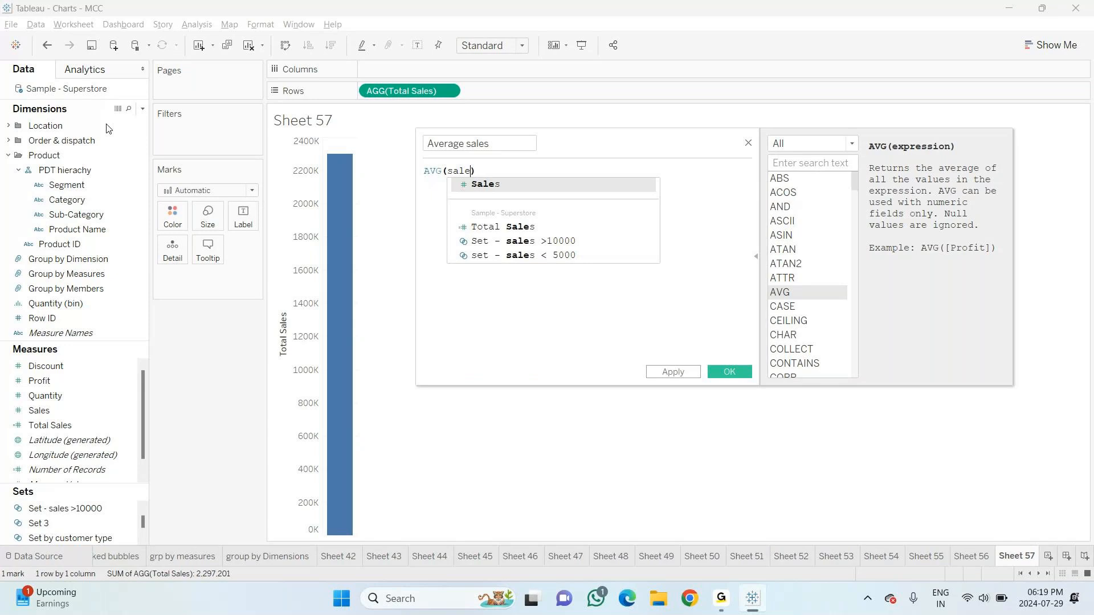
pyautogui.press('Return')
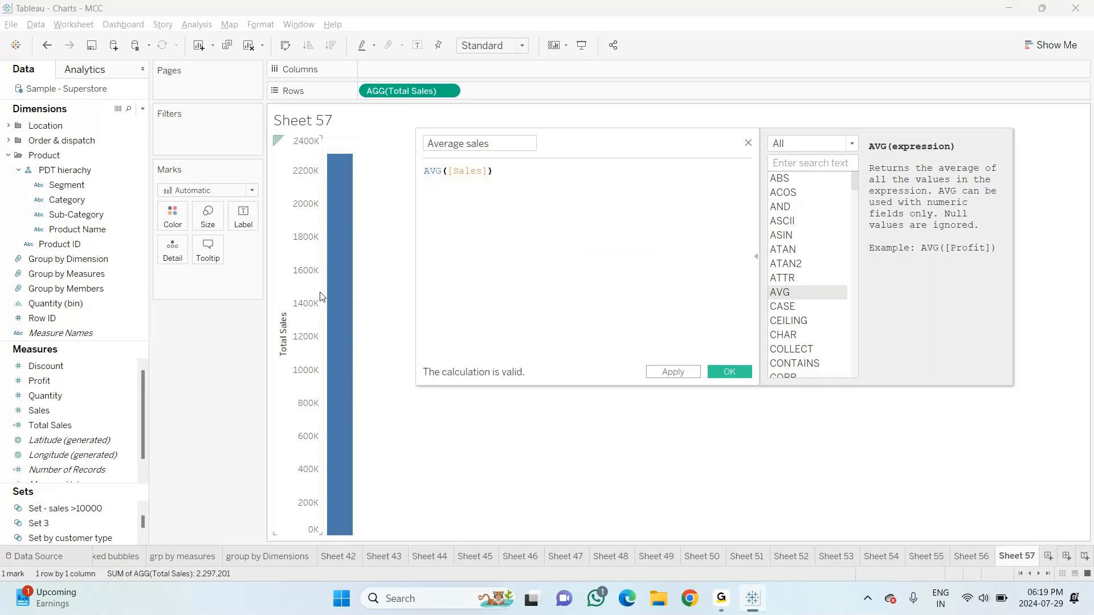
# Save the Average sales calculation and add it to Rows beside Total Sales
pyautogui.click(730, 372)
pyautogui.moveTo(84, 369); pyautogui.dragTo(532, 95)
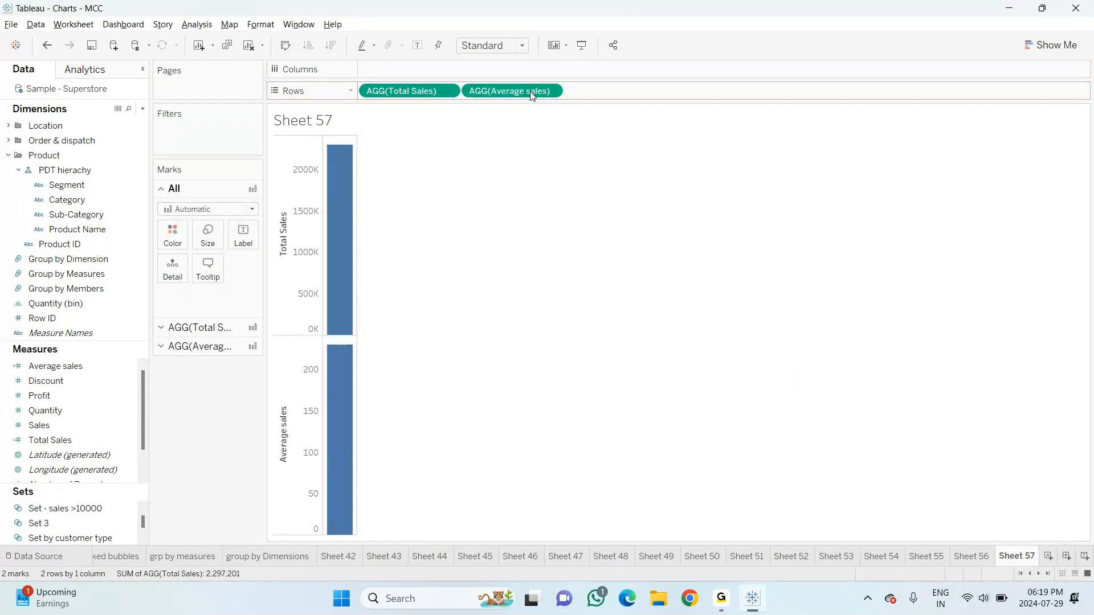
# Start another calculated field and name it "Lowest Sales"
pyautogui.click(143, 112)
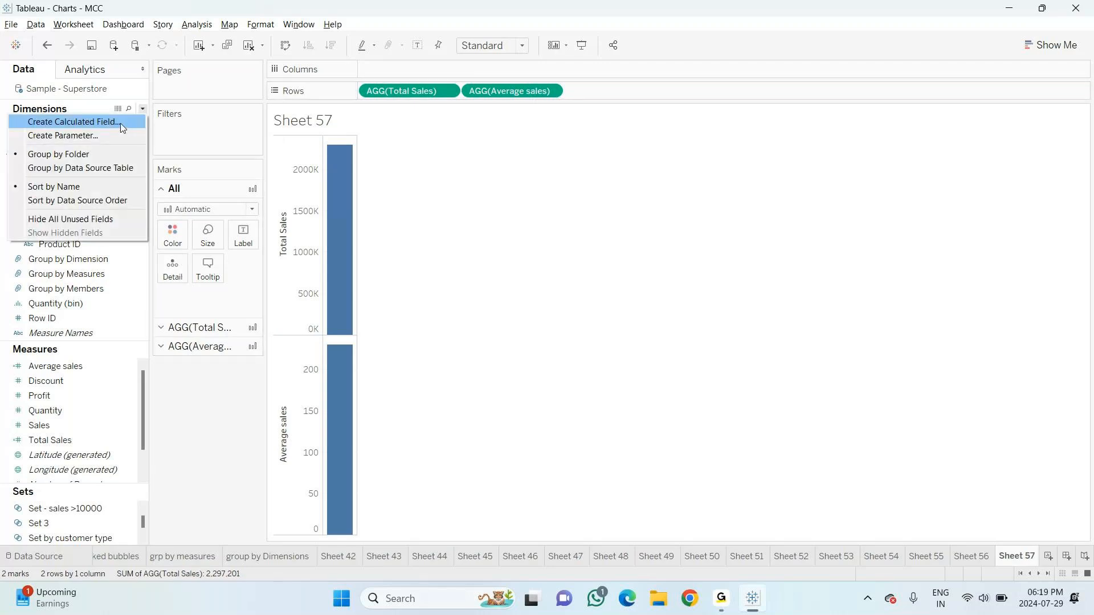
pyautogui.click(121, 124)
pyautogui.press('BackSpace')
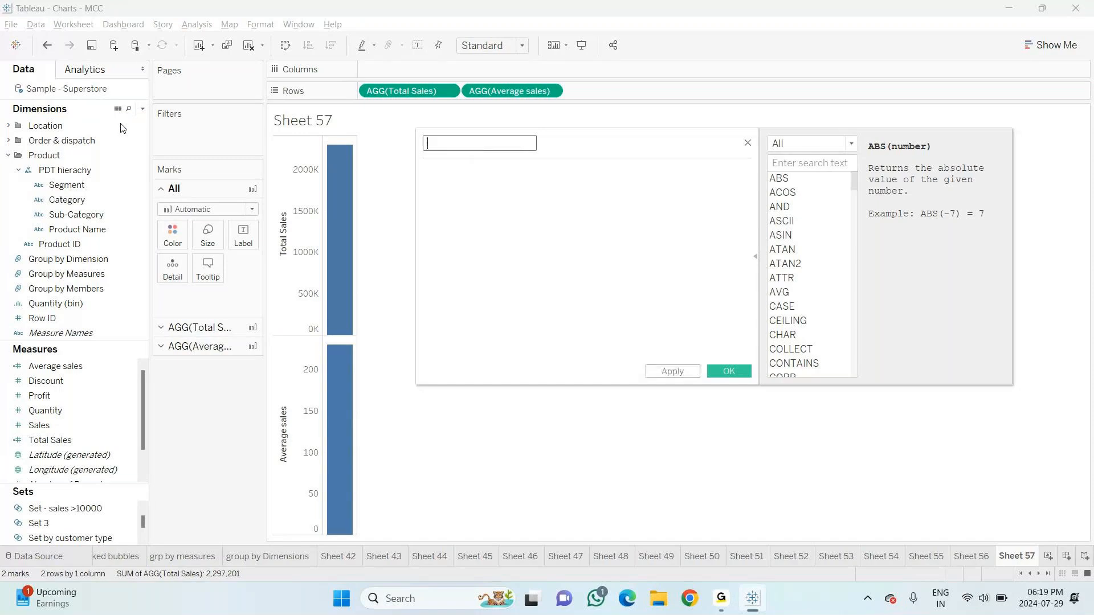
pyautogui.write('Lowest Sales')
# Enter the formula MIN([Sales]) for Lowest Sales, save the field and add it to Rows after Average sales
pyautogui.click(483, 180)
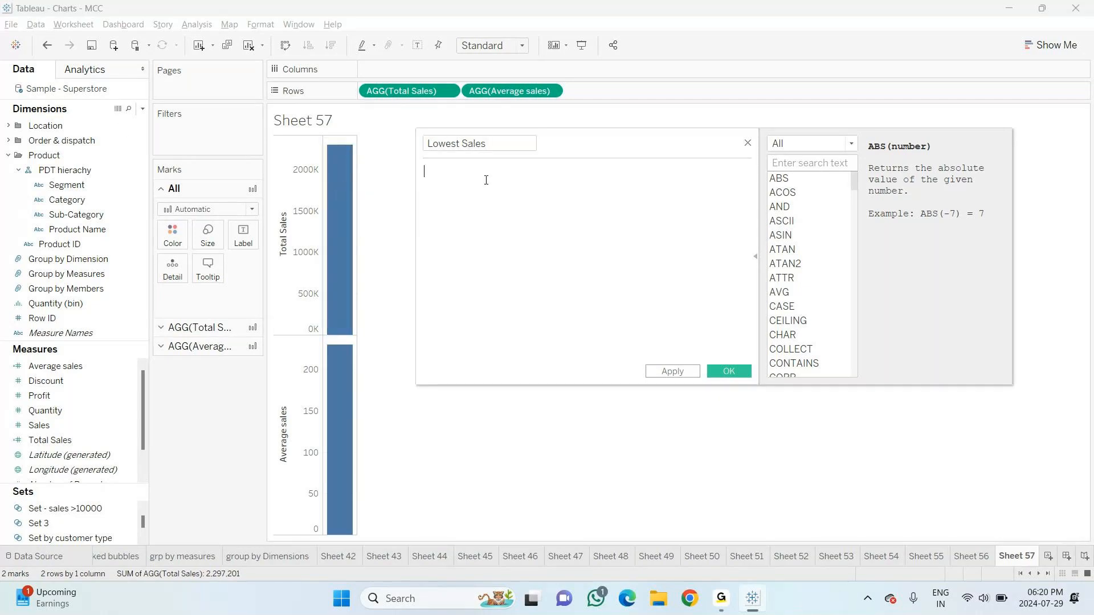
pyautogui.write('min')
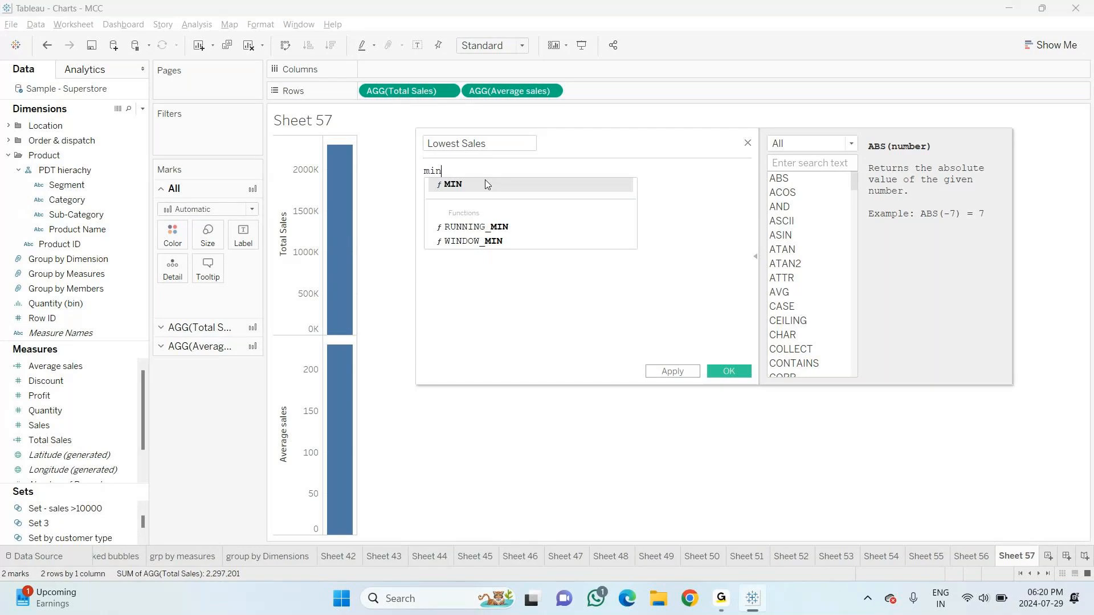
pyautogui.press('Return')
pyautogui.write('sal')
pyautogui.press('Return')
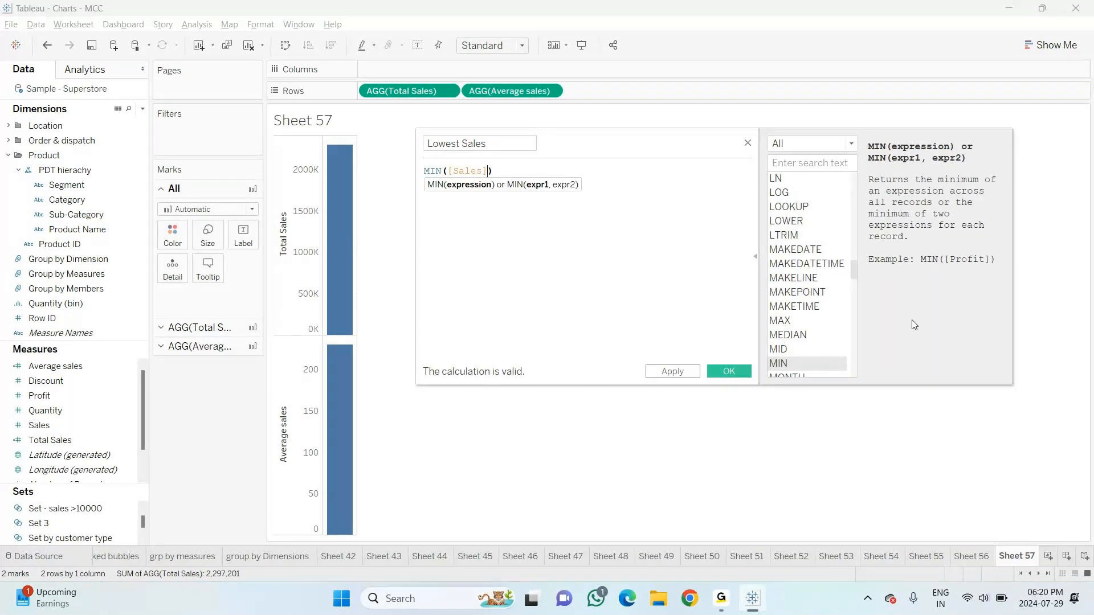
pyautogui.click(709, 373)
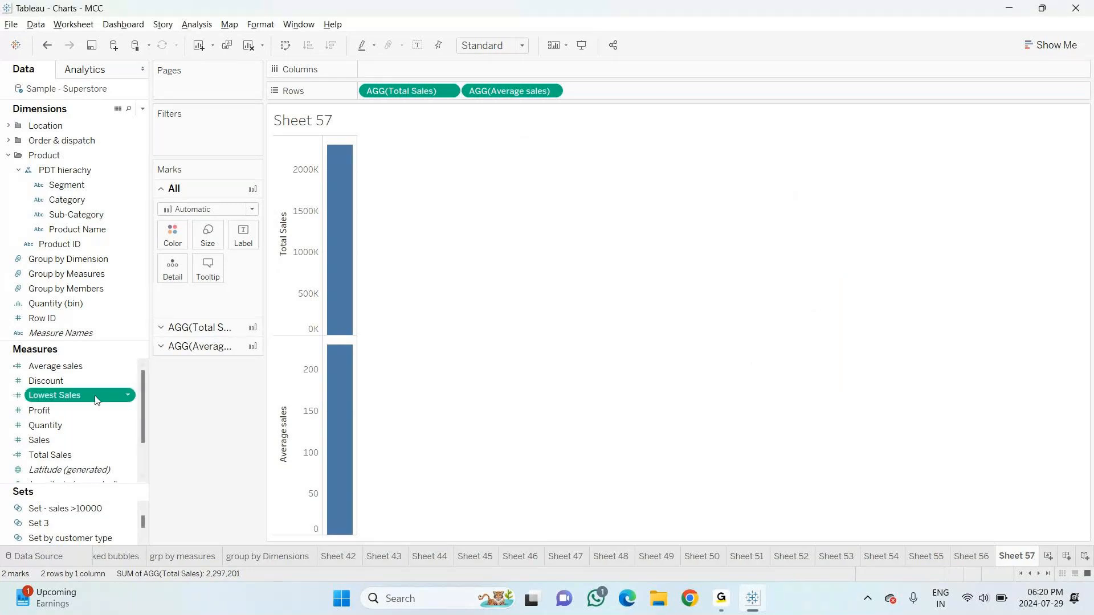
pyautogui.moveTo(98, 396); pyautogui.dragTo(659, 90)
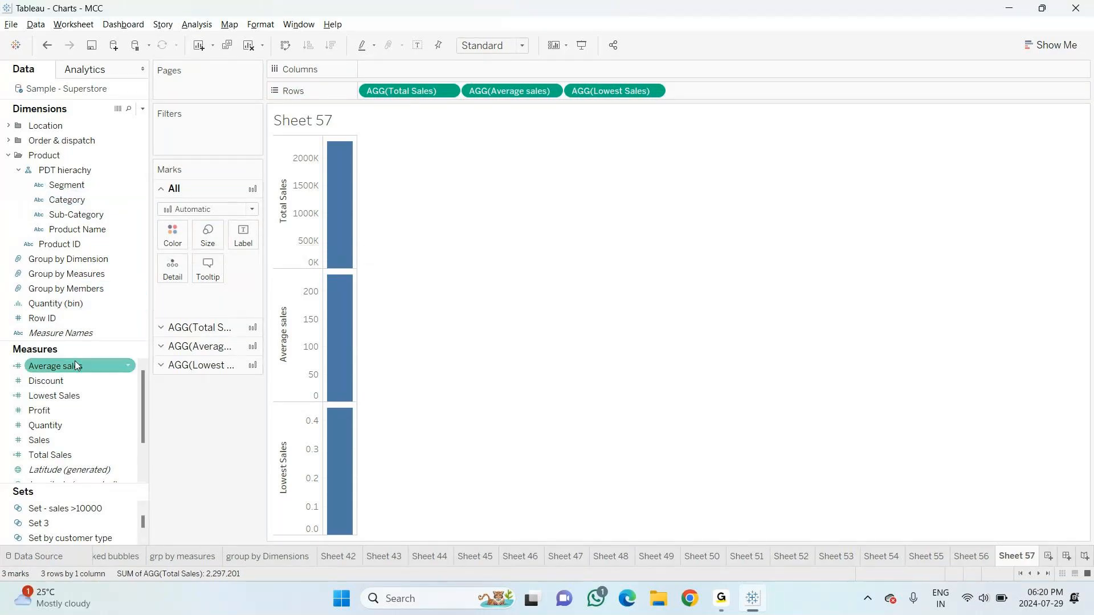
# Start another calculated field and name it "Highest sales"
pyautogui.click(143, 109)
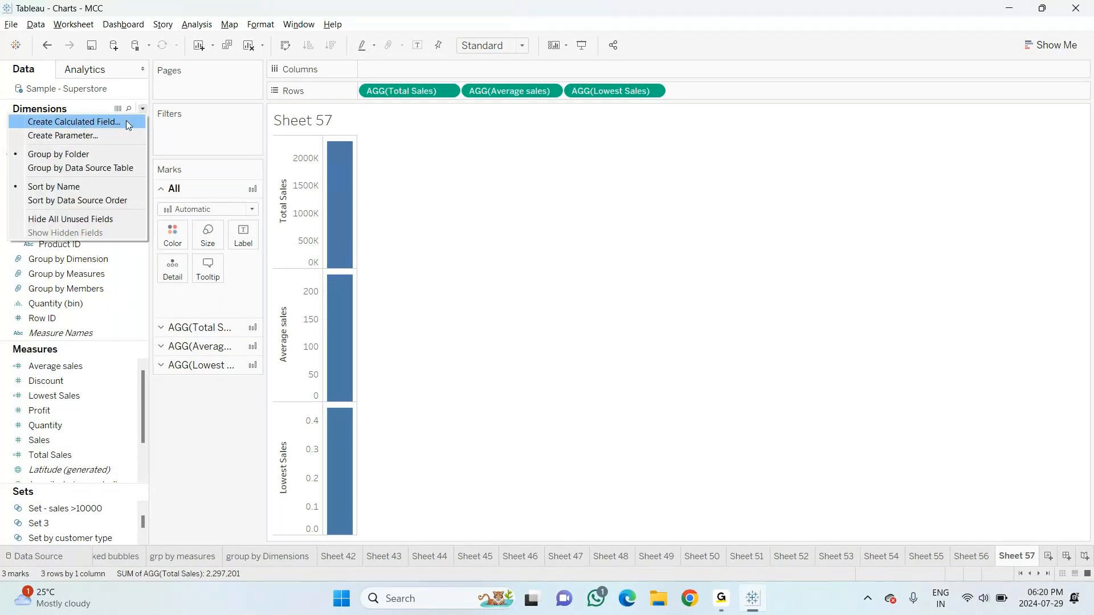
pyautogui.click(131, 121)
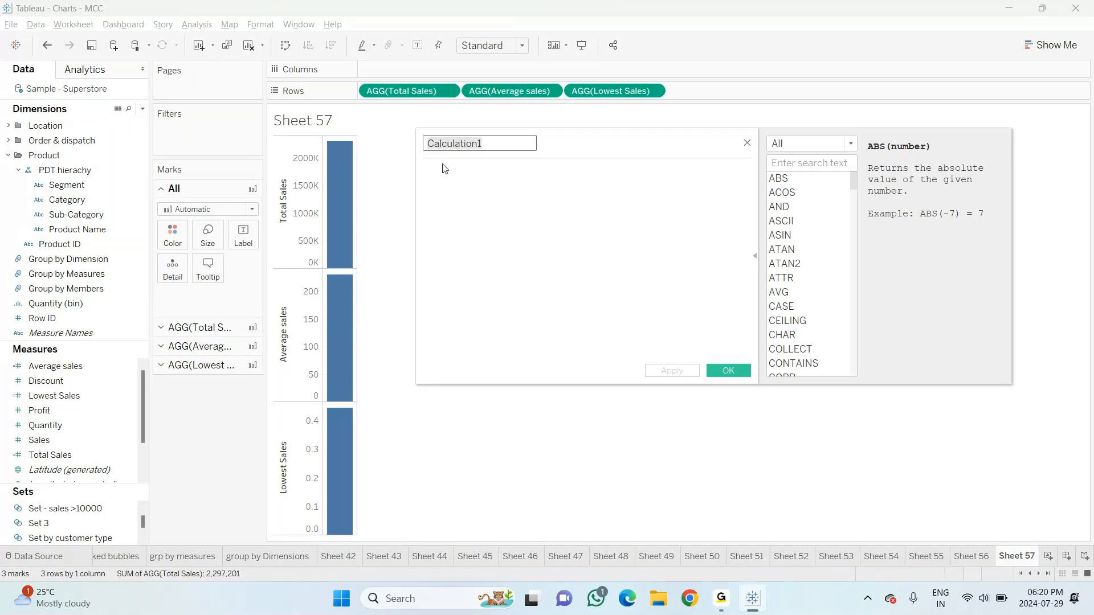
pyautogui.press('BackSpace')
pyautogui.write('H')
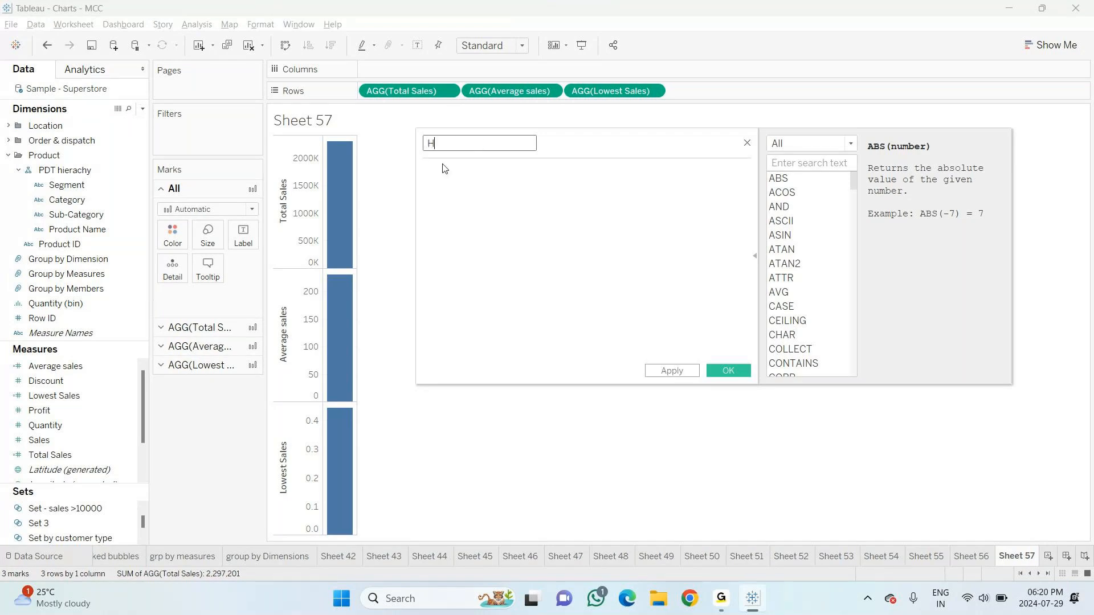
pyautogui.write('ighest sales')
# Enter the formula MAX([Sales]) for the Highest sales field and save it
pyautogui.click(459, 173)
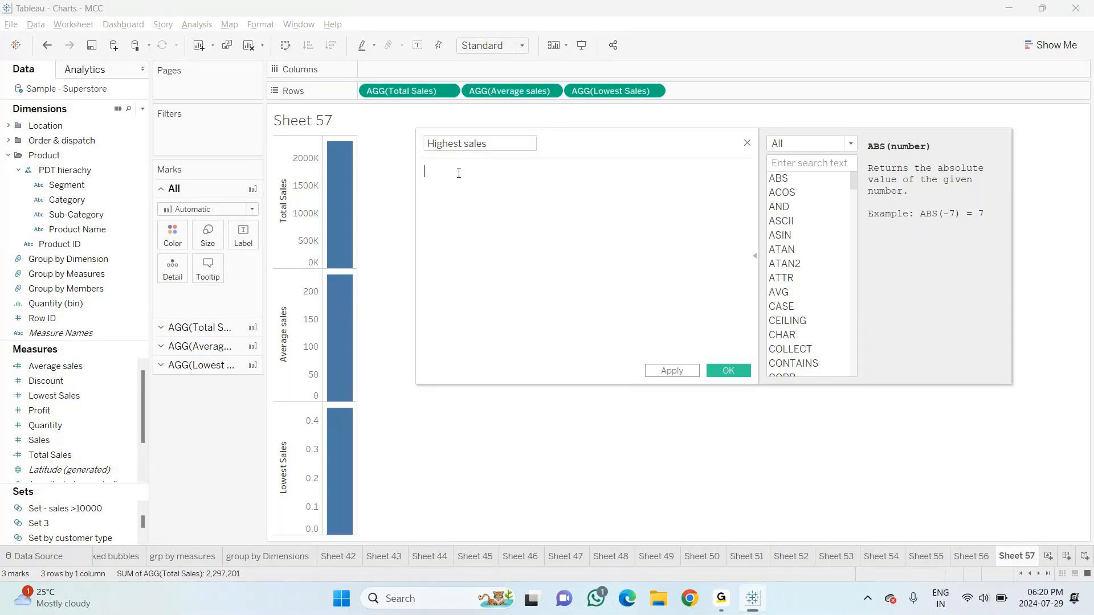
pyautogui.write('max')
pyautogui.press('Return')
pyautogui.write('sale')
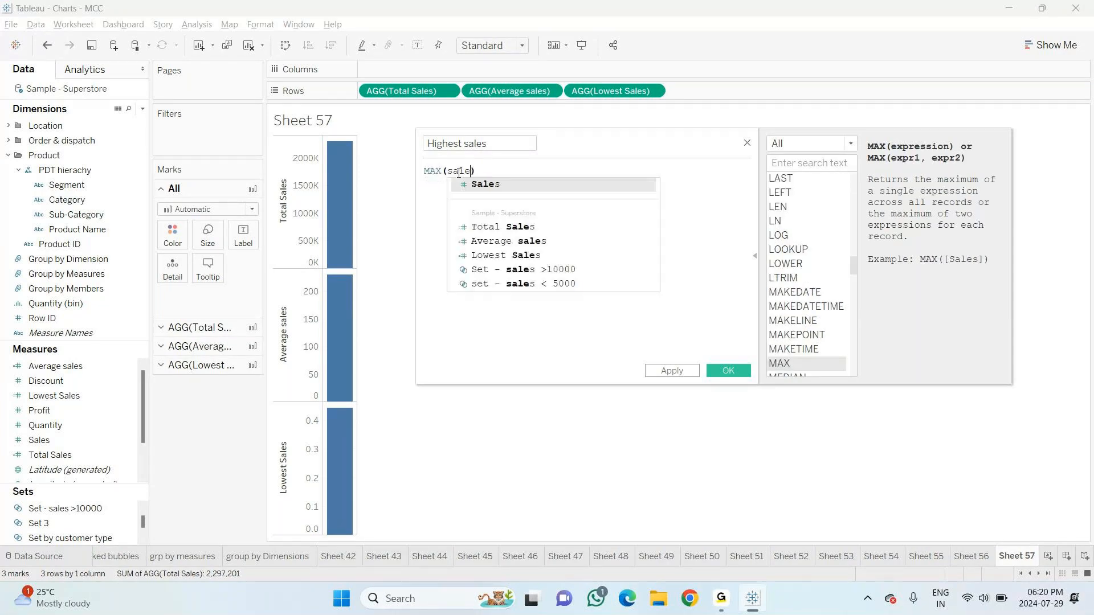
pyautogui.press('Return')
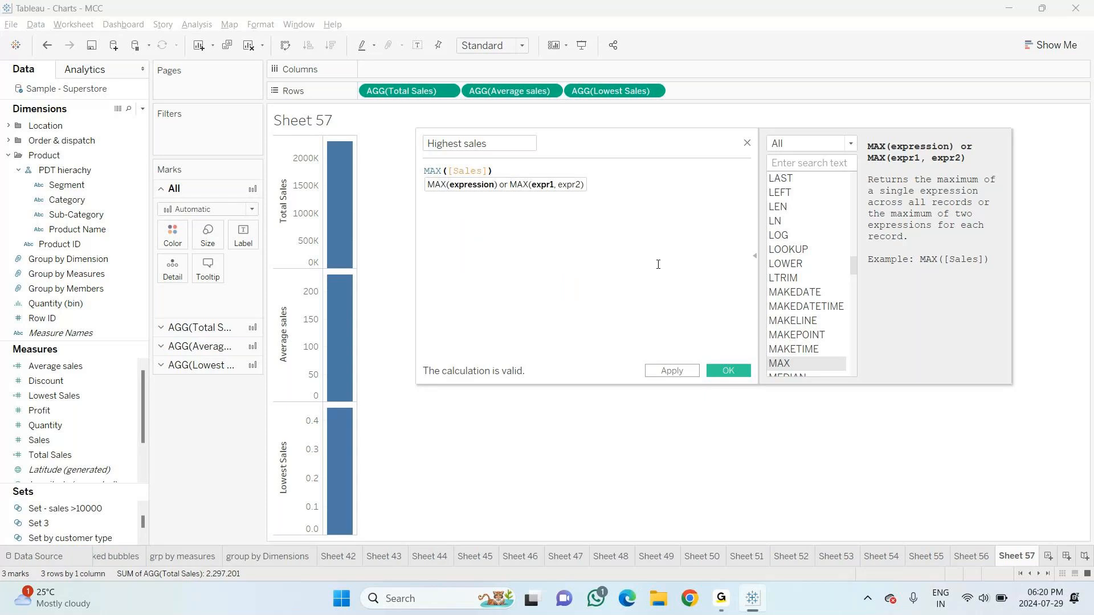
pyautogui.click(721, 372)
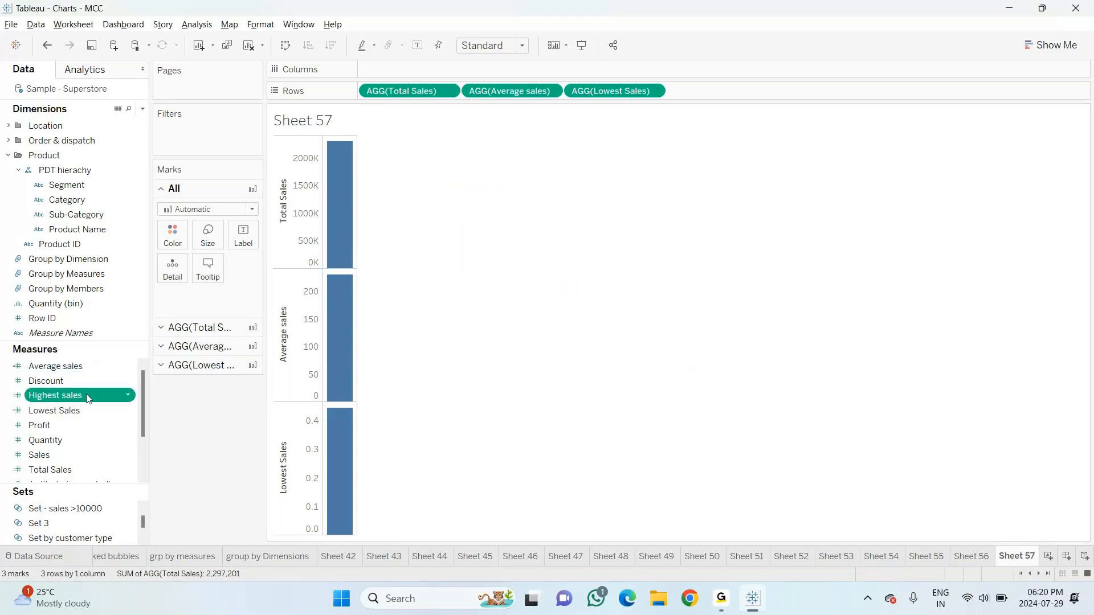
# Add Highest sales to Rows and display the four calculated sales measures as a text table
pyautogui.moveTo(87, 397); pyautogui.dragTo(753, 95)
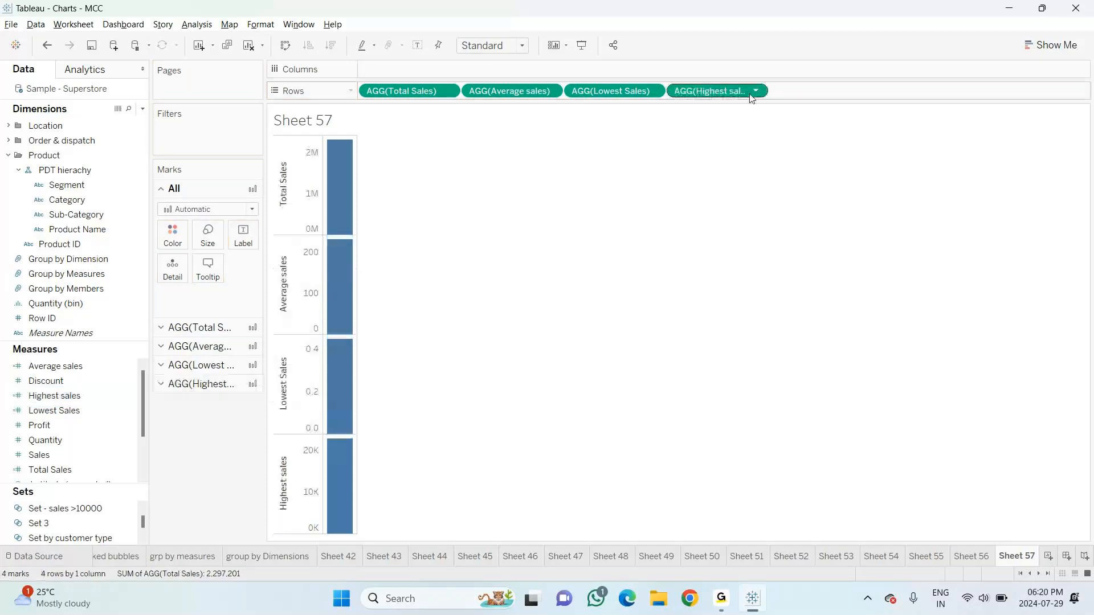
pyautogui.click(1054, 46)
pyautogui.click(989, 87)
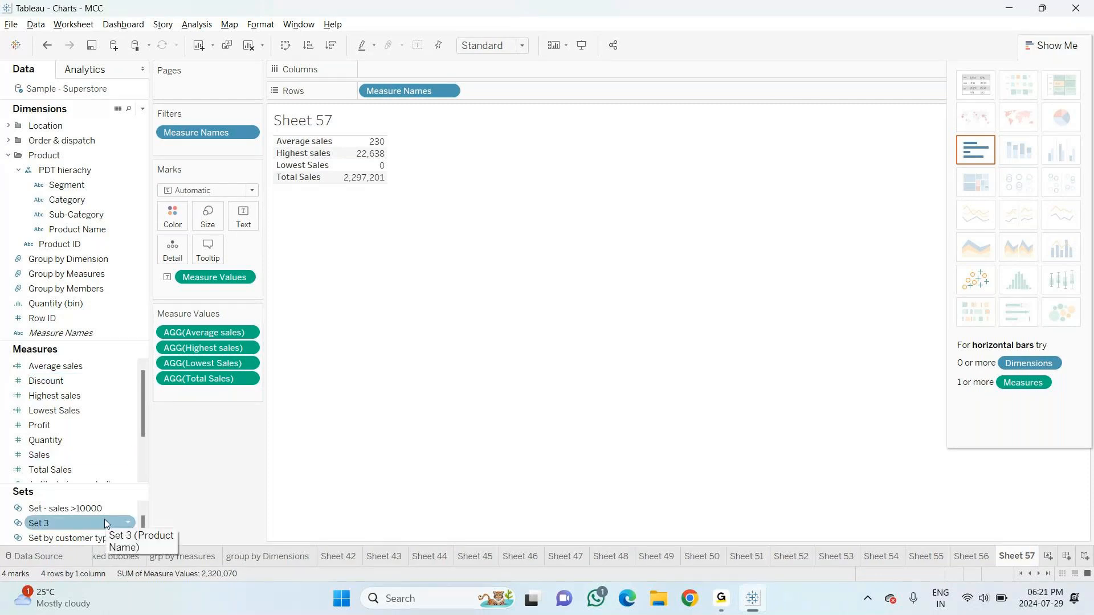
# Start another calculated field and name it "Total no' of sales"
pyautogui.click(142, 110)
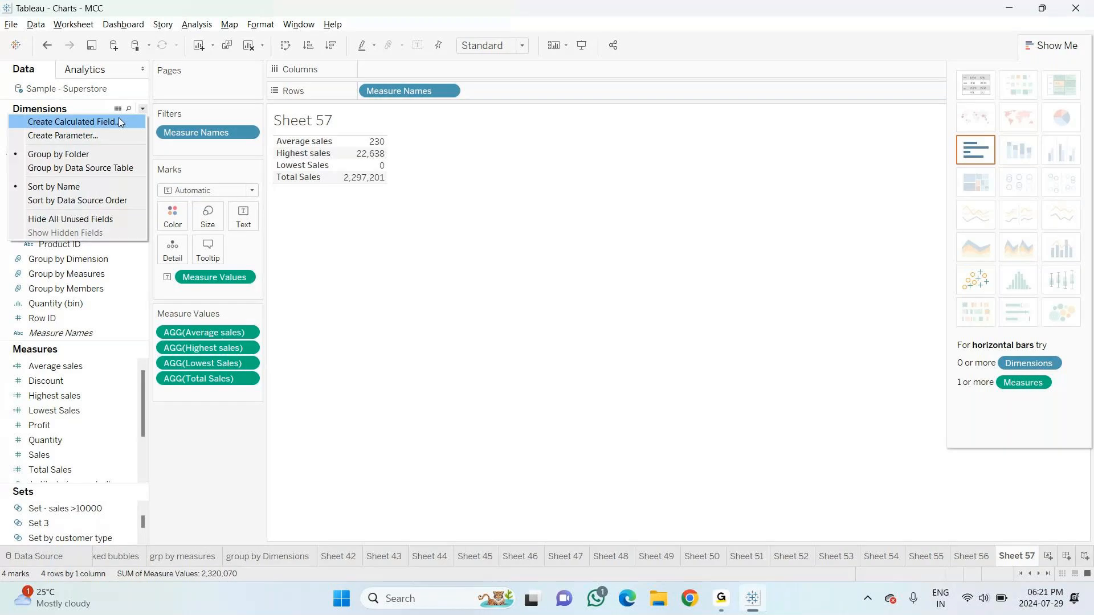
pyautogui.click(118, 122)
pyautogui.press('BackSpace')
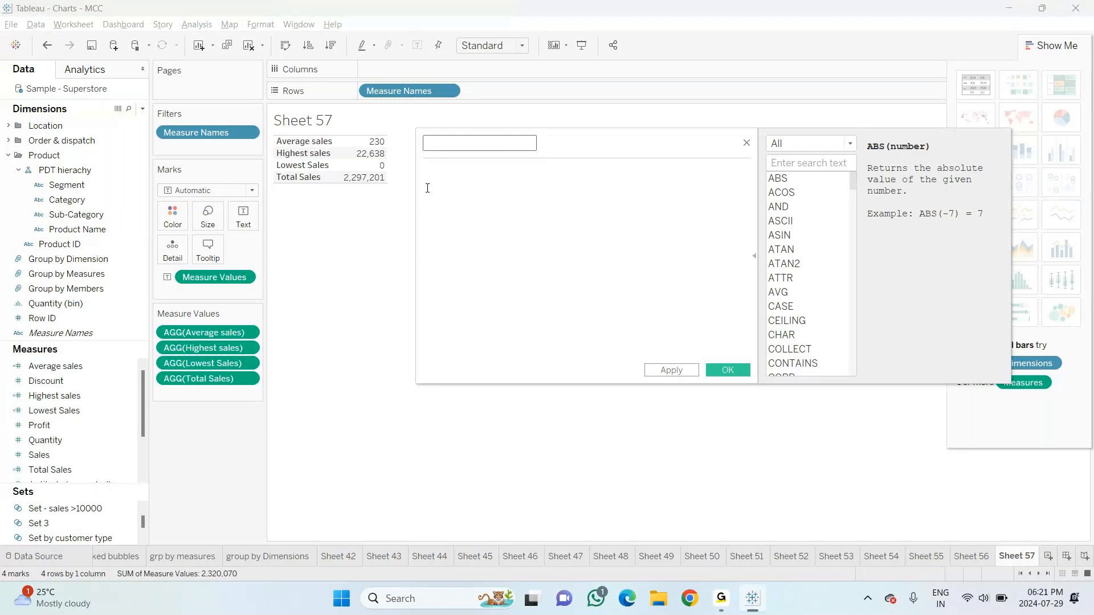
pyautogui.write('Total no')
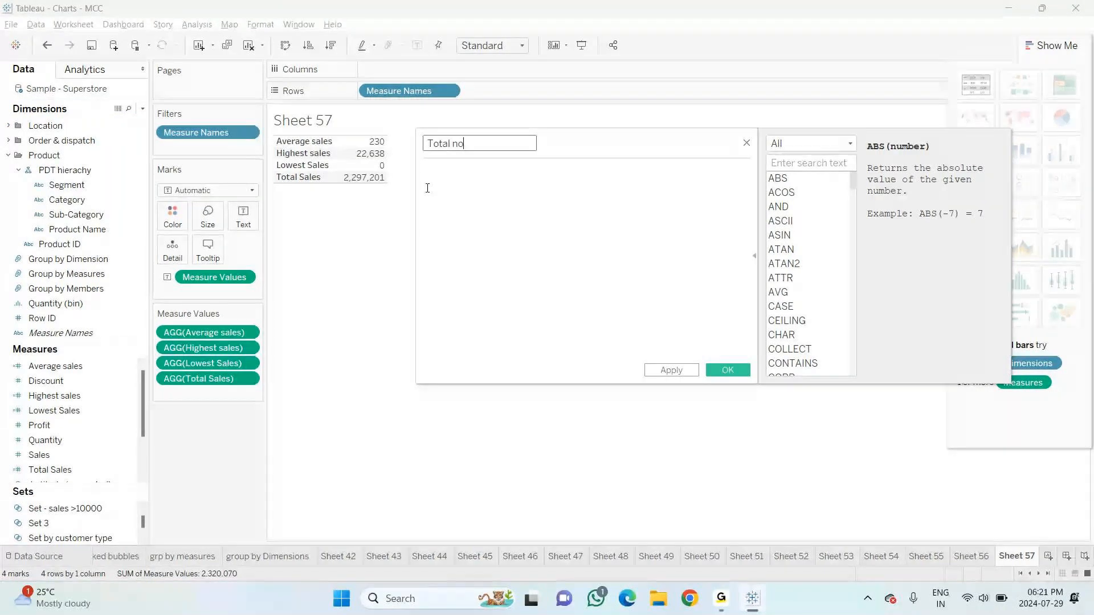
pyautogui.write("' of sales")
# Enter the formula COUNT([Sales]) for Total no' of sales, save it and try to add the field to Measure Values
pyautogui.click(495, 185)
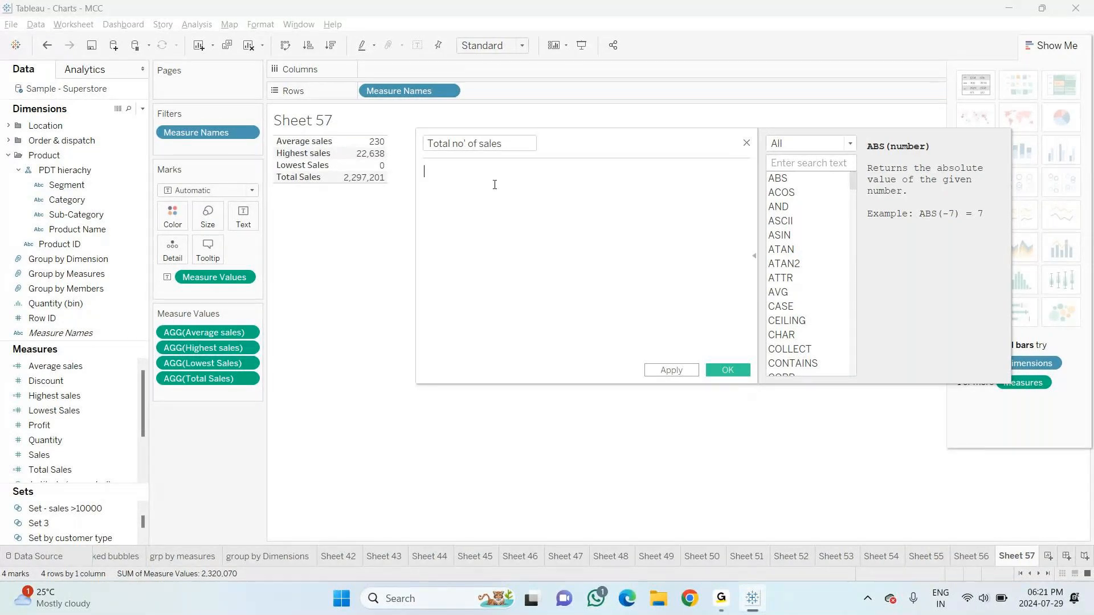
pyautogui.write('count')
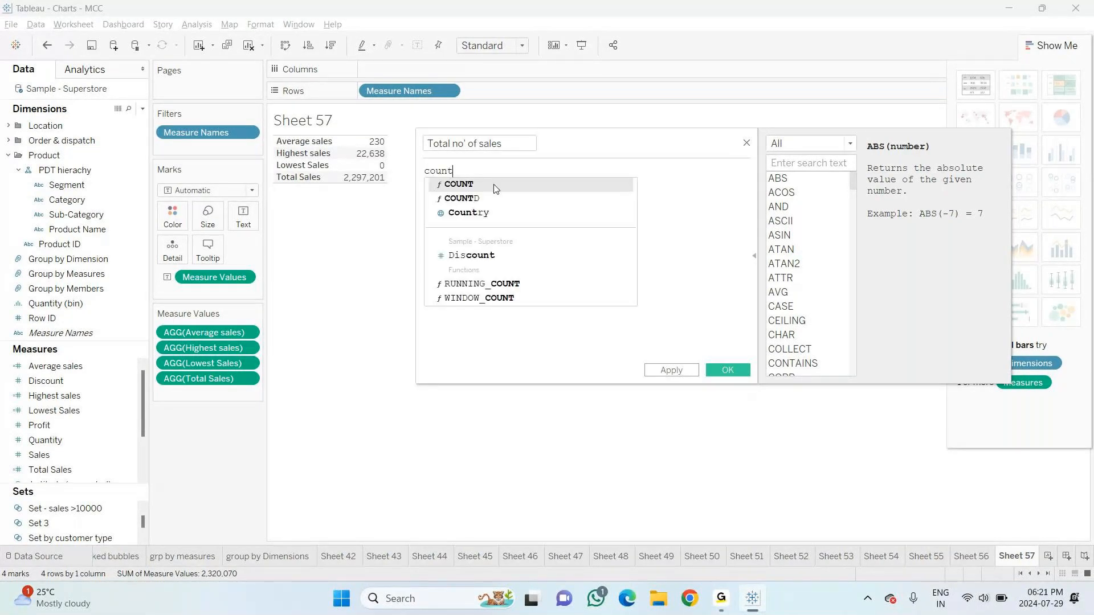
pyautogui.click(494, 185)
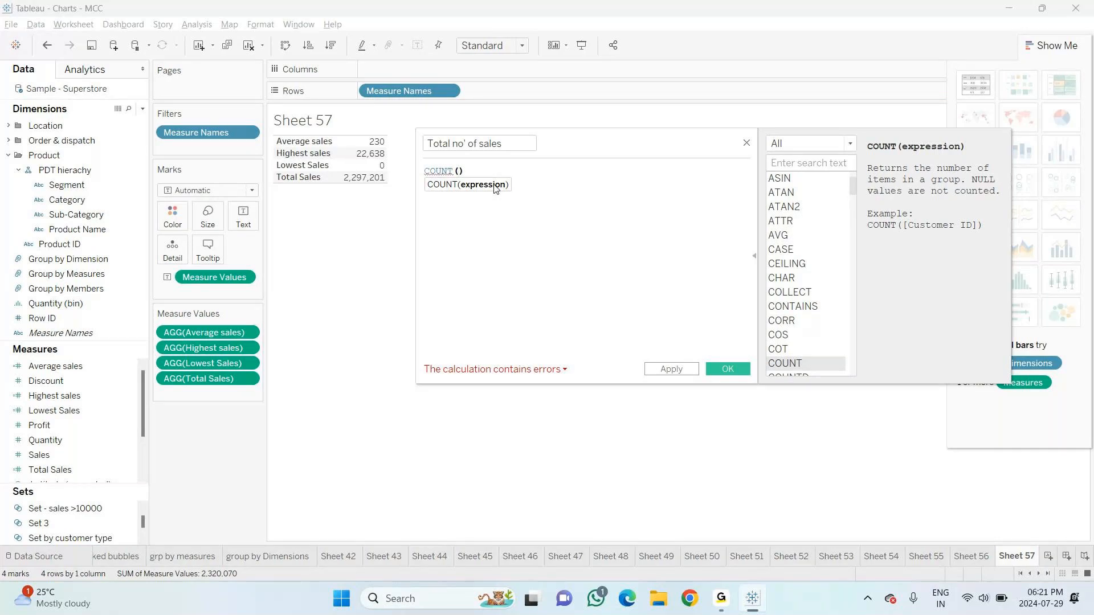
pyautogui.write('sales')
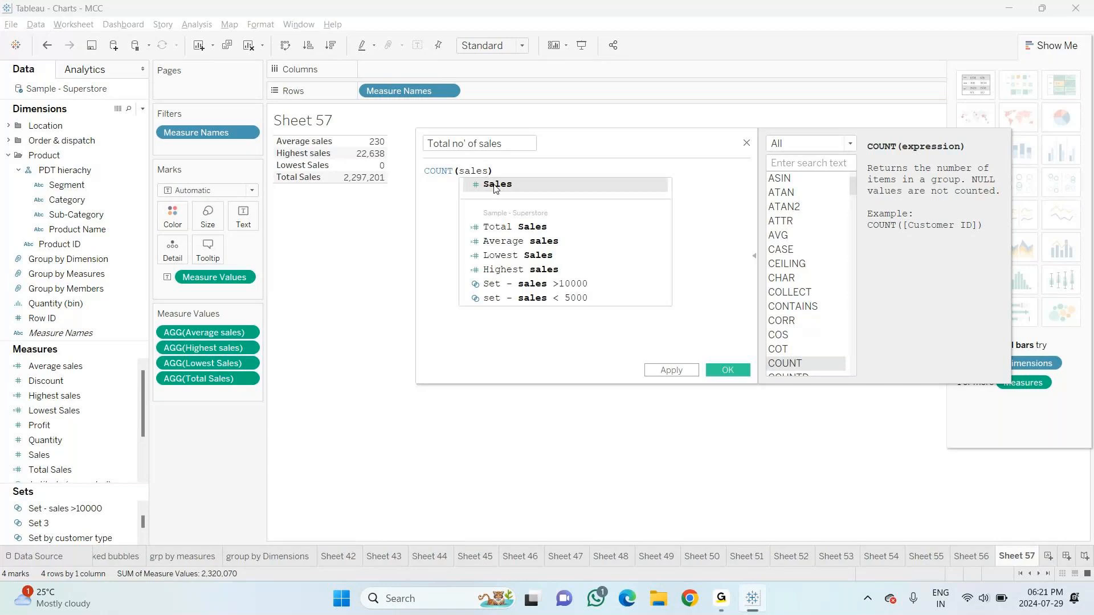
pyautogui.click(494, 186)
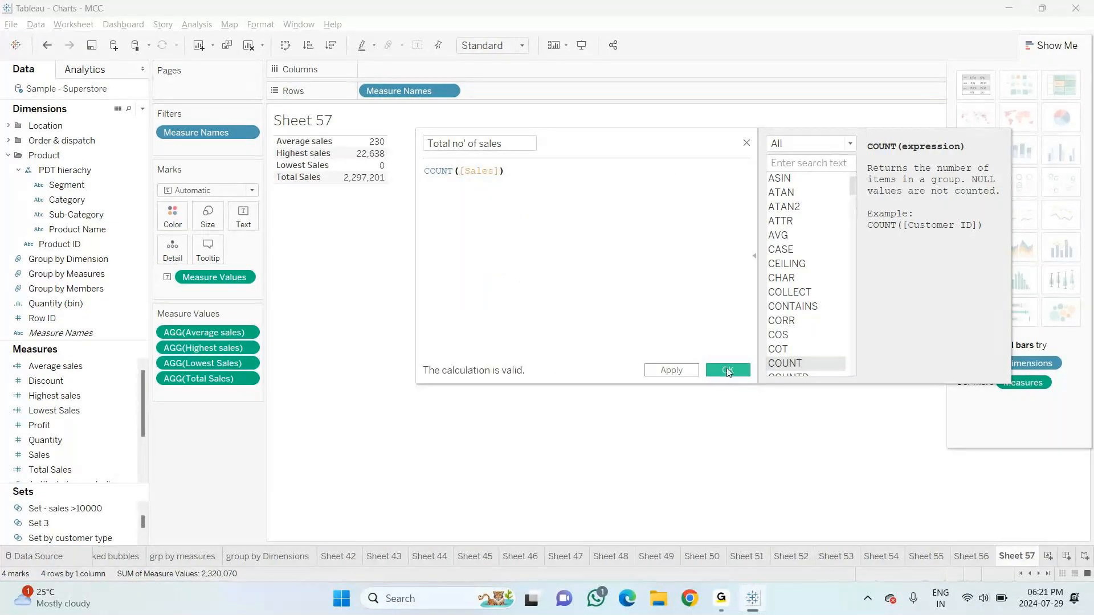
pyautogui.click(728, 371)
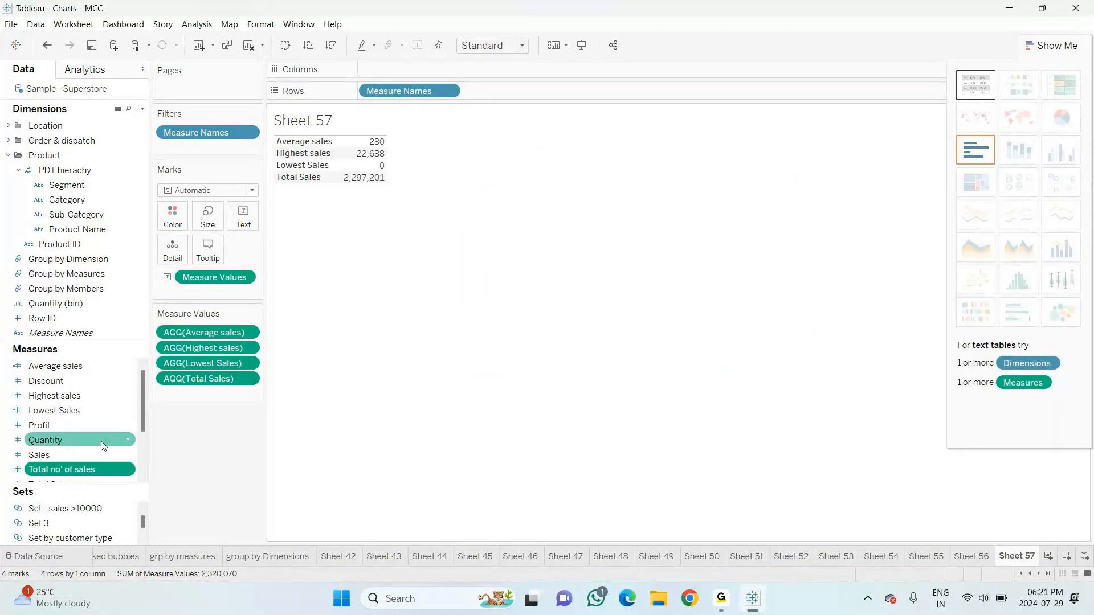
pyautogui.moveTo(77, 473); pyautogui.dragTo(206, 334)
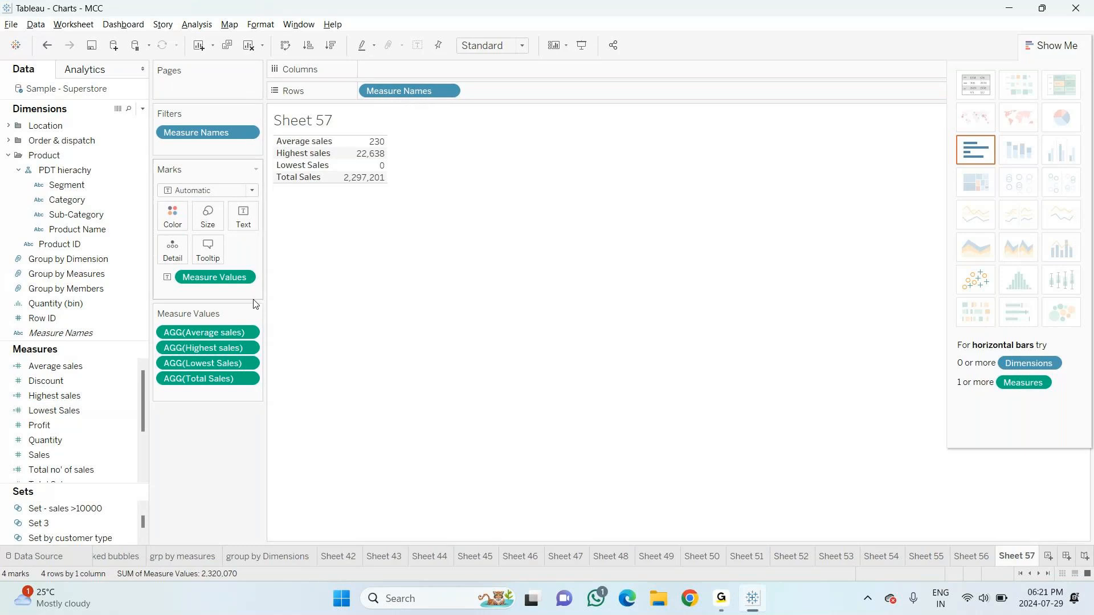
# Clear the worksheet and place Total no' of sales and Total Sales on Rows
pyautogui.click(247, 45)
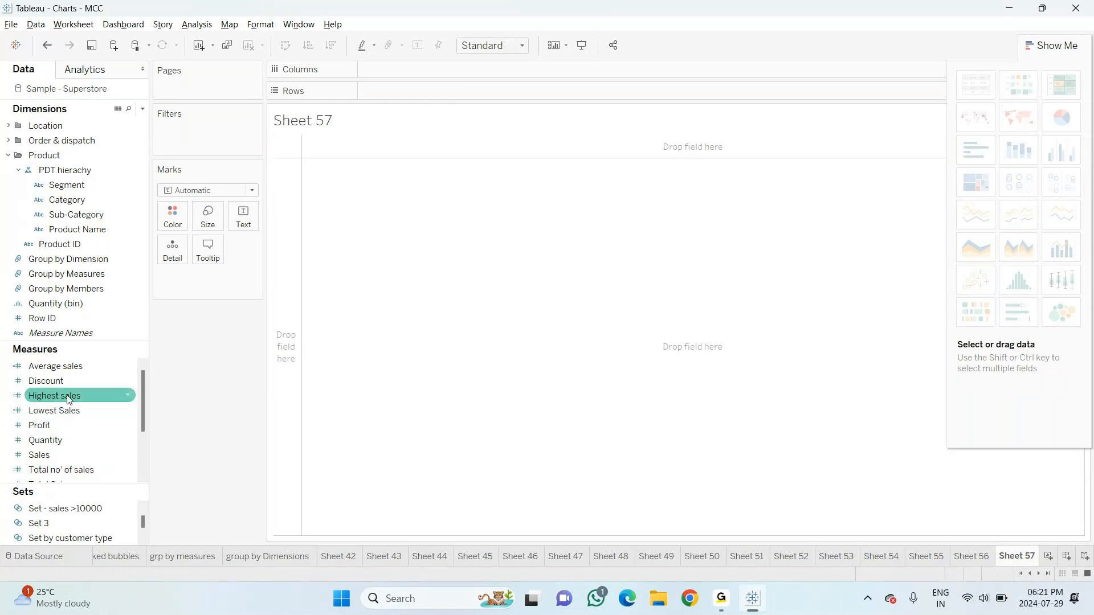
pyautogui.moveTo(143, 419); pyautogui.dragTo(143, 453)
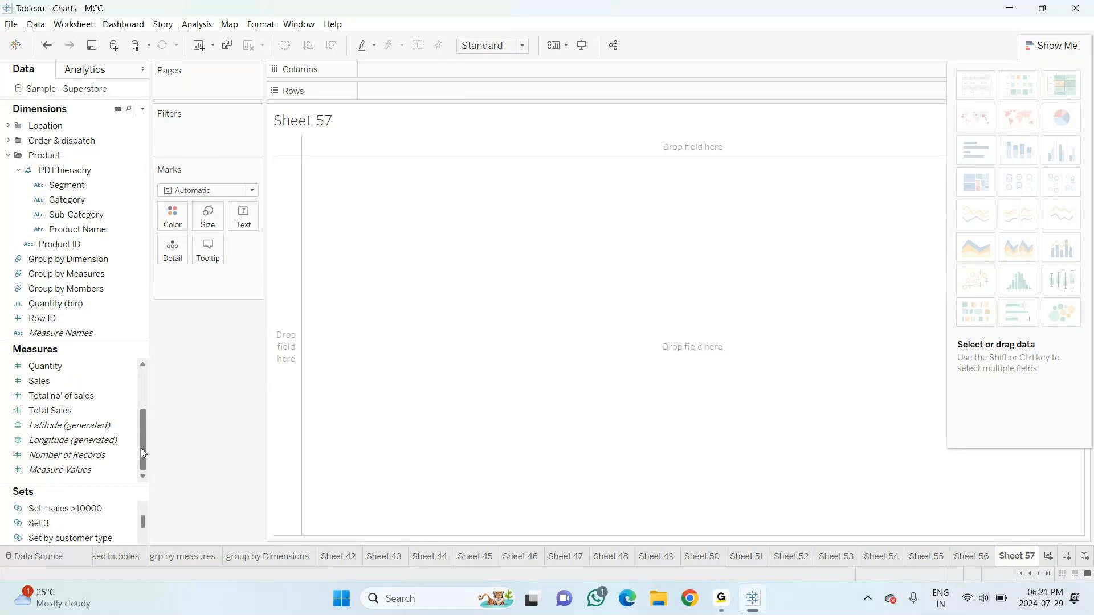
pyautogui.moveTo(73, 397); pyautogui.dragTo(408, 89)
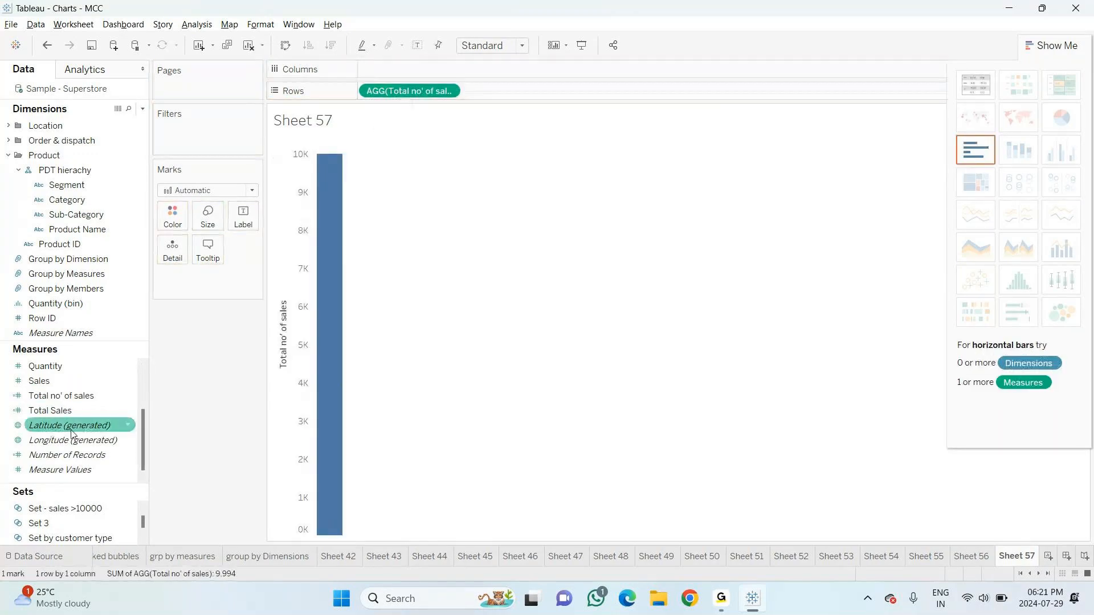
pyautogui.moveTo(54, 411); pyautogui.dragTo(505, 92)
# Add Average sales, Highest sales and Lowest Sales to Rows and display all five measures as a text table
pyautogui.scroll(1, 142, 417)
pyautogui.moveTo(142, 416); pyautogui.dragTo(141, 382)
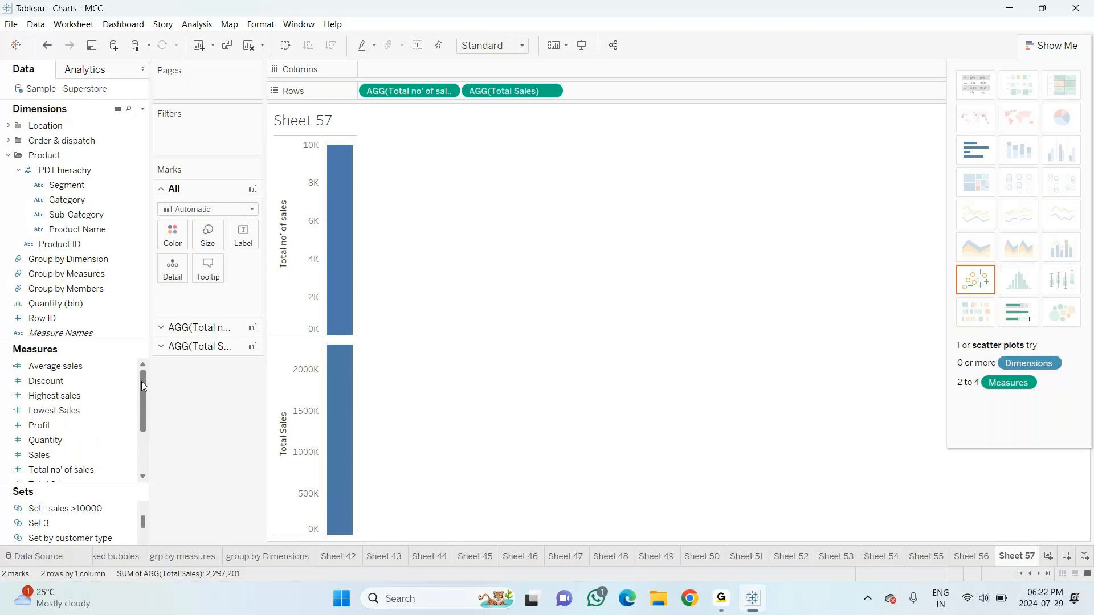
pyautogui.moveTo(44, 373); pyautogui.dragTo(583, 92)
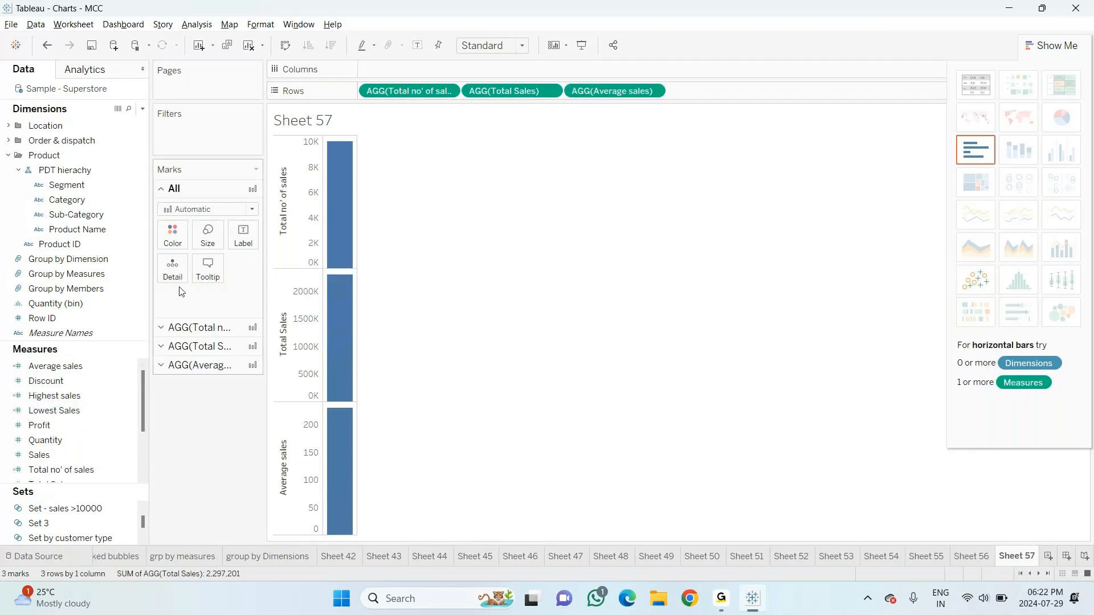
pyautogui.moveTo(63, 397)
pyautogui.mouseDown()
pyautogui.moveTo(710, 80)
pyautogui.moveTo(717, 89)
pyautogui.mouseUp()
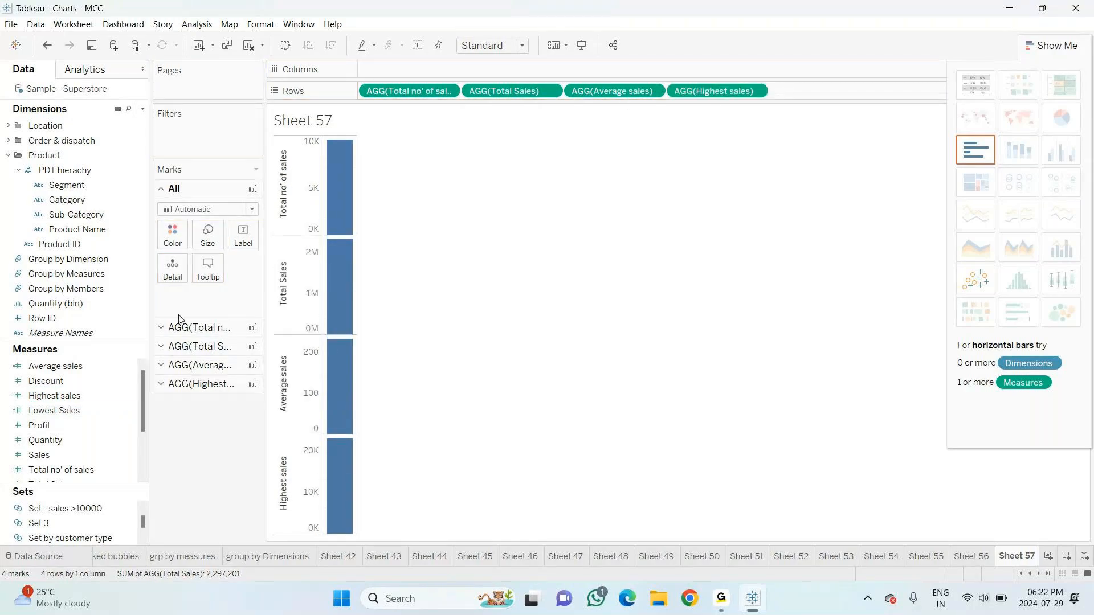
pyautogui.moveTo(89, 416); pyautogui.dragTo(810, 91)
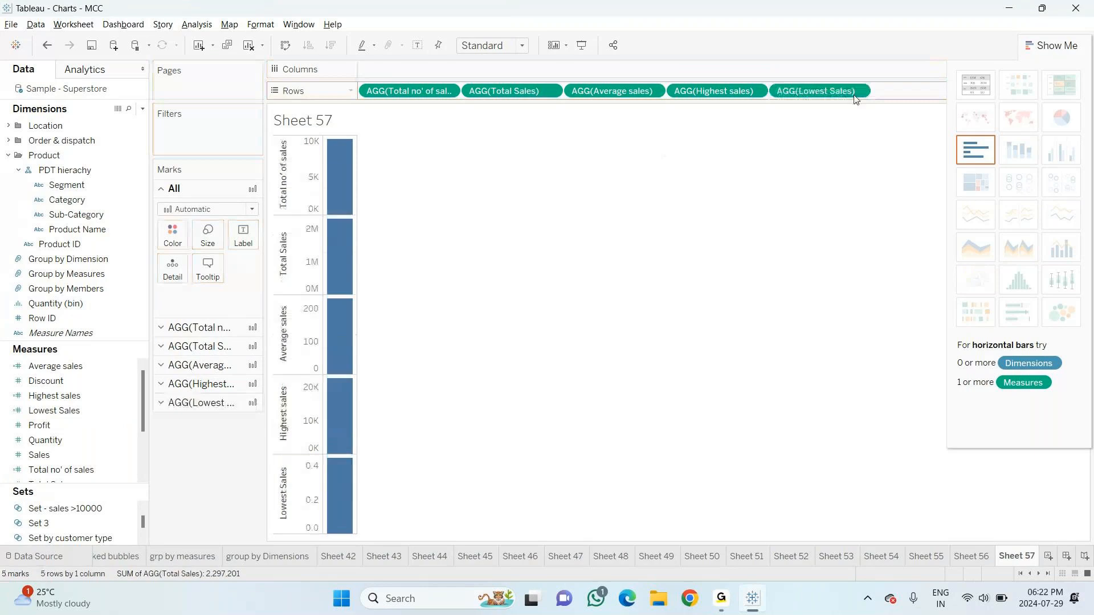
pyautogui.click(972, 84)
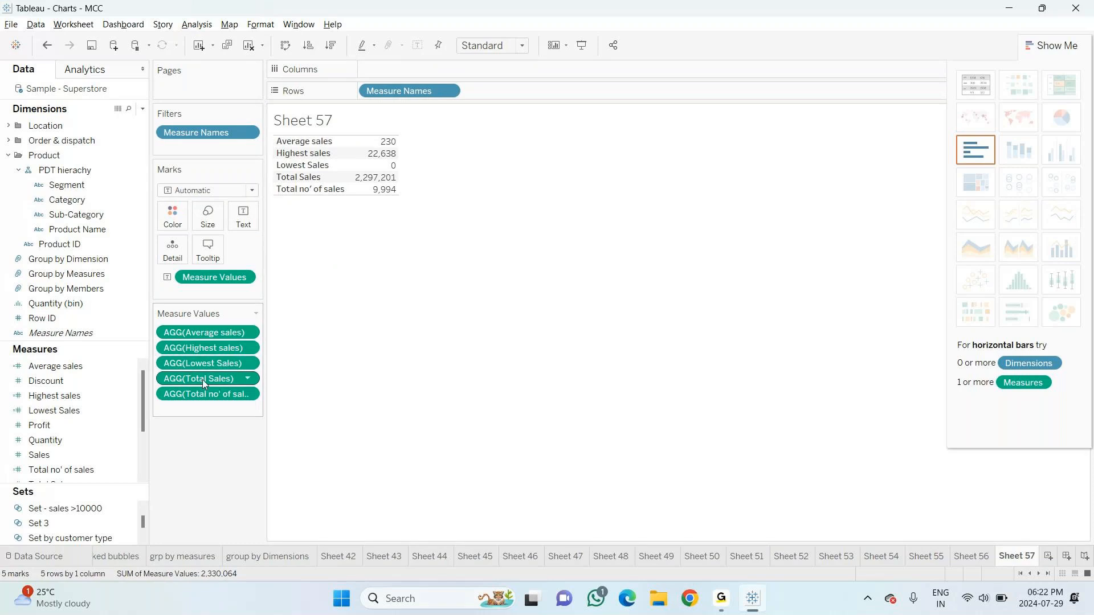
# Try to reorder the measures within Measure Values, undoing the accidental removal of Total no' of sales and moving Average sales below Highest sales
pyautogui.moveTo(204, 396); pyautogui.dragTo(201, 316)
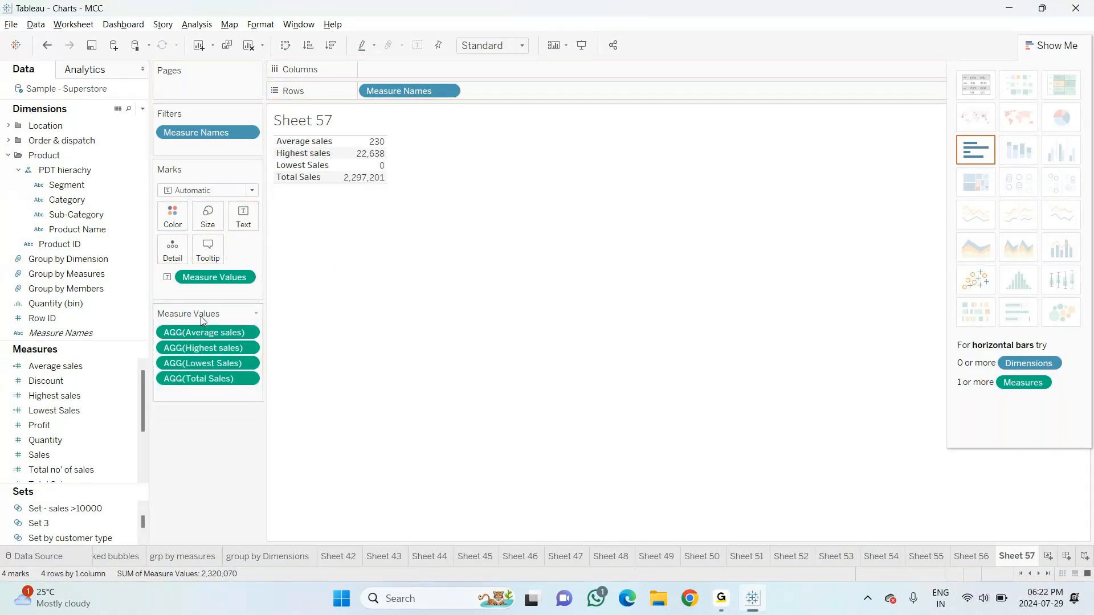
pyautogui.hotkey('ctrl', 'z')
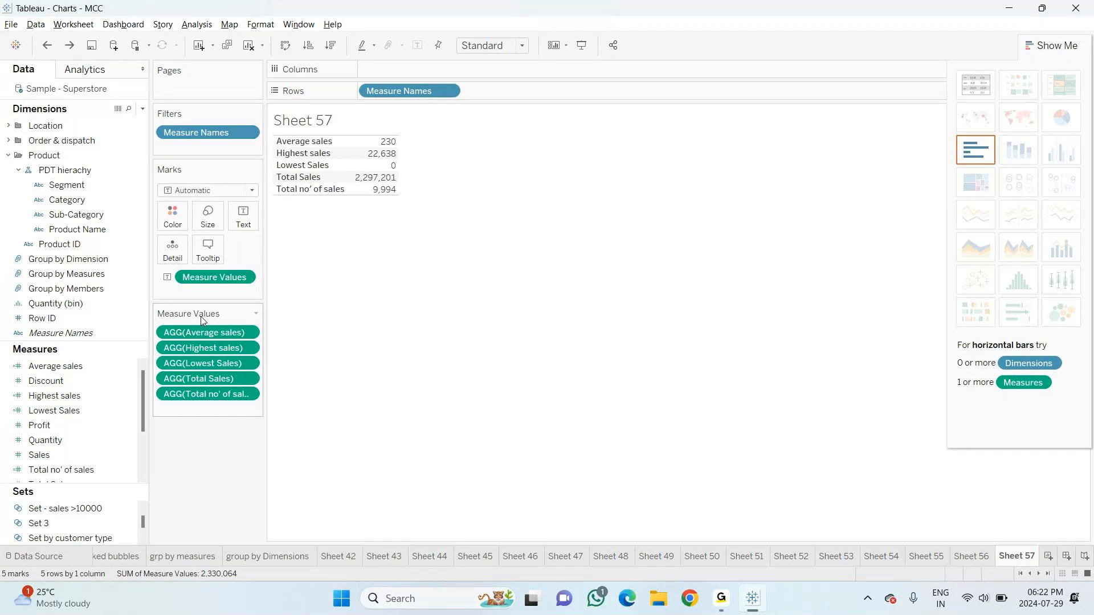
pyautogui.moveTo(203, 333); pyautogui.dragTo(205, 365)
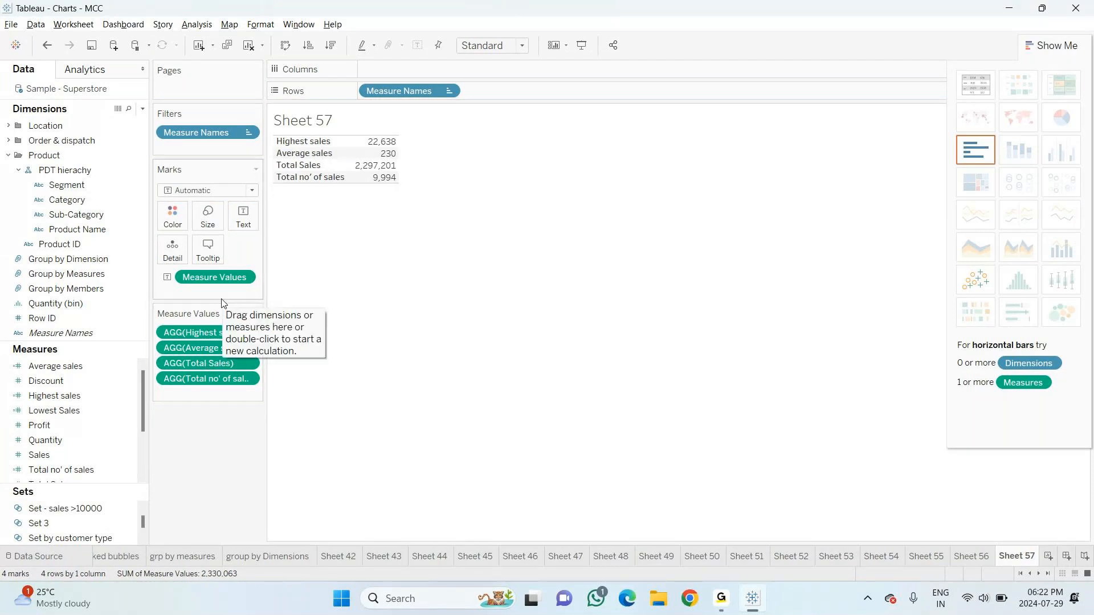
# Edit the Measure Names filter to include Lowest Sales in the table again
pyautogui.click(248, 132)
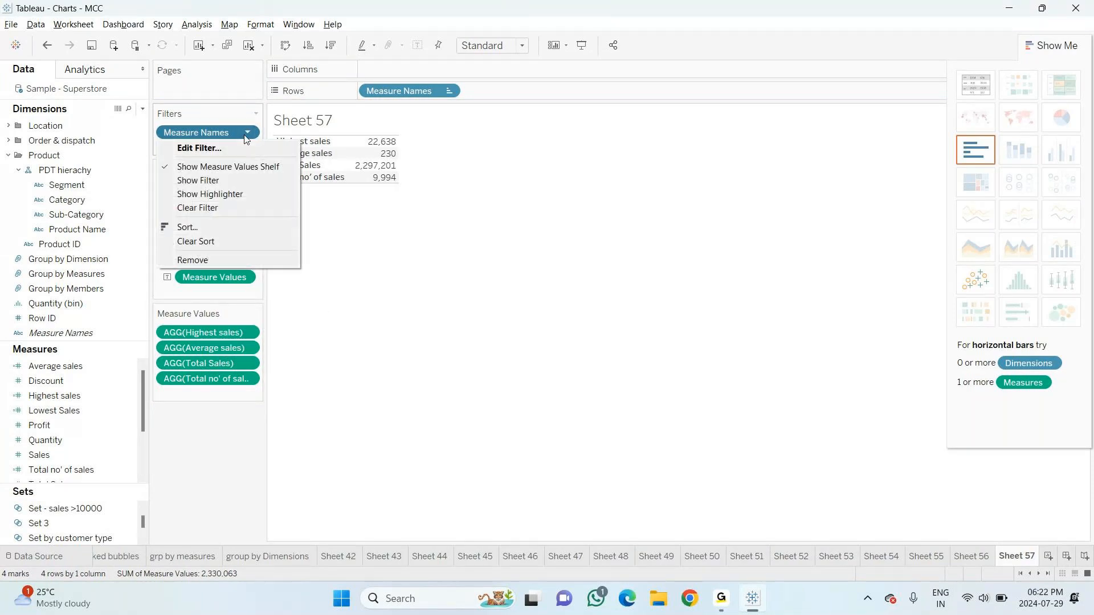
pyautogui.click(202, 148)
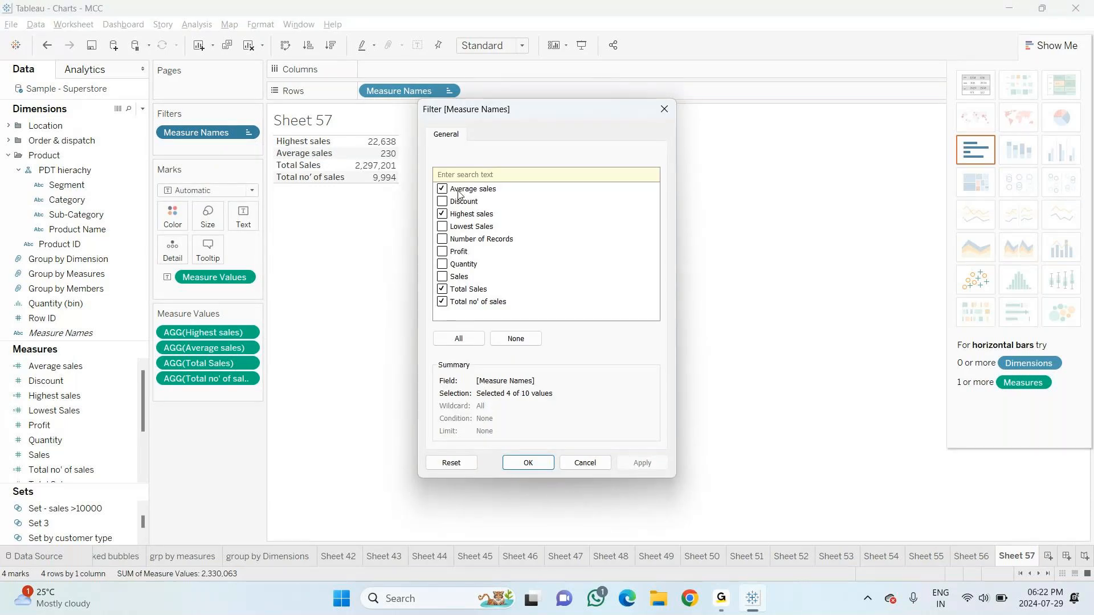
pyautogui.click(444, 227)
pyautogui.click(525, 463)
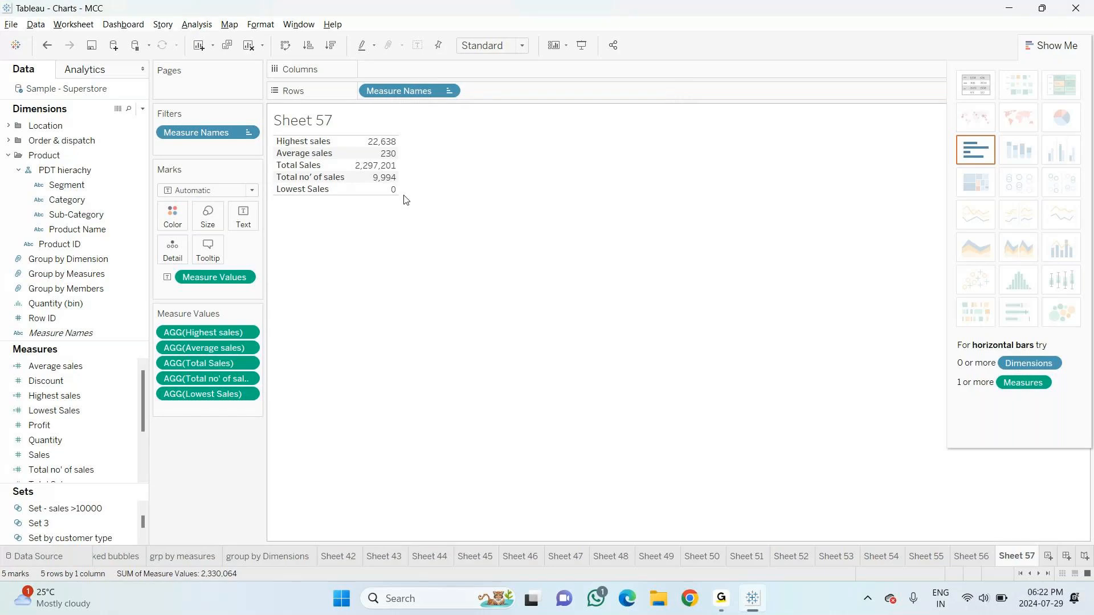
# Undo the measure reordering and filter changes, and display the five sales measures as a text table again
pyautogui.hotkey('ctrl', 'z')
pyautogui.hotkey('ctrl', 'z')
pyautogui.hotkey('ctrl', 'z')
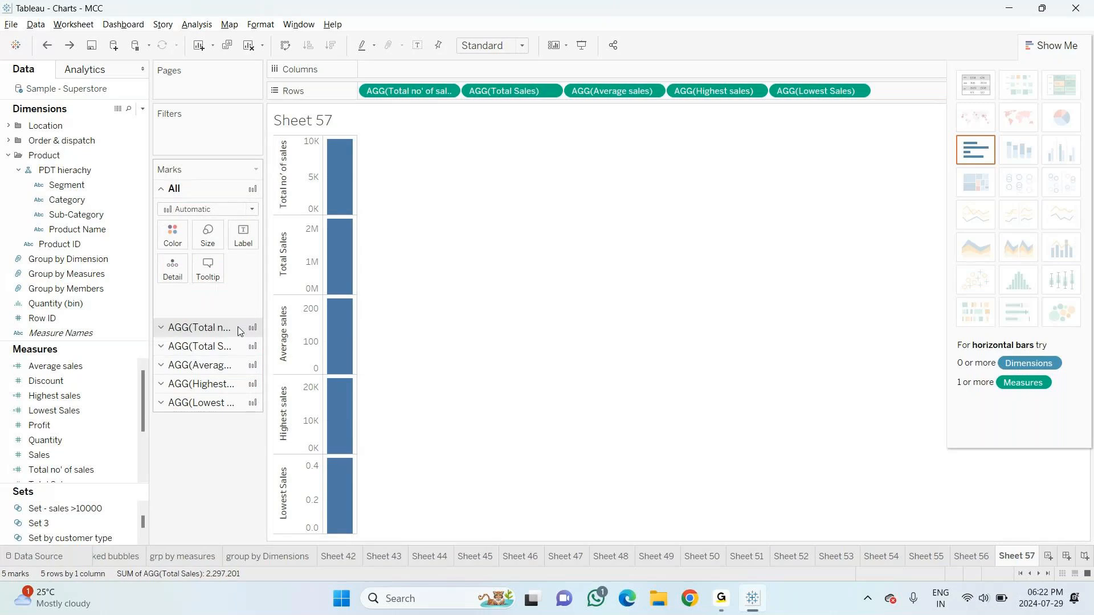
pyautogui.click(972, 93)
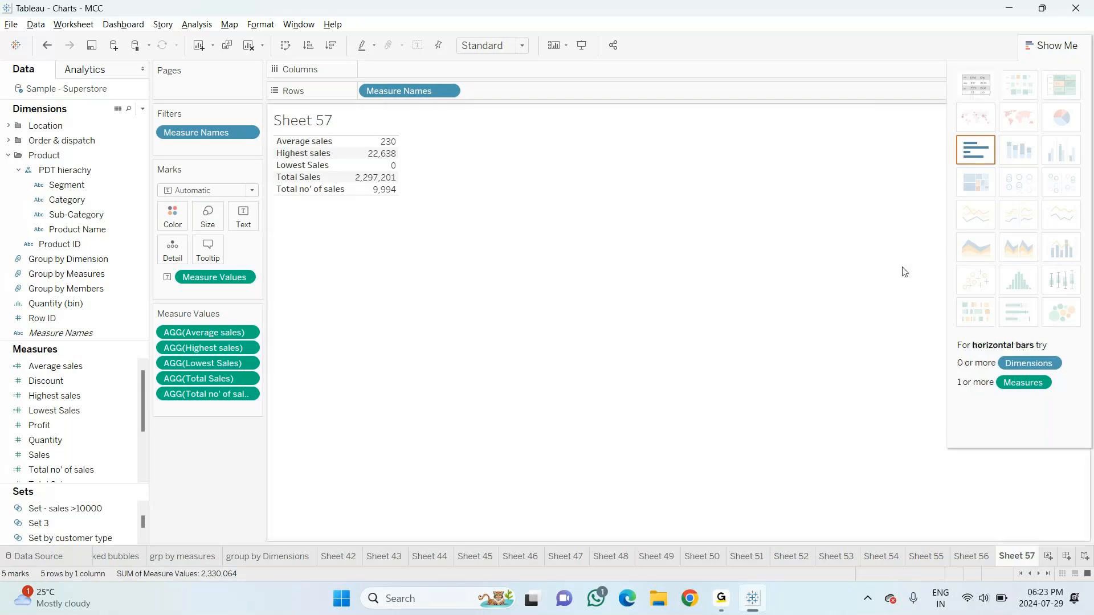
# Open Notepad with a blank document for recording the calculated field formulas
pyautogui.press('super+r')
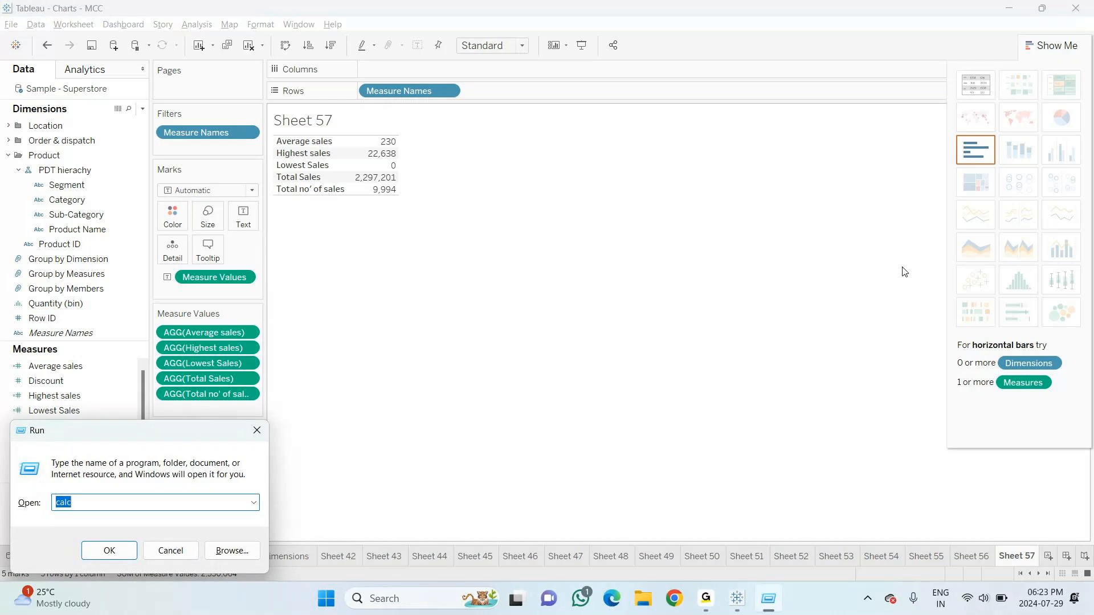
pyautogui.write('note')
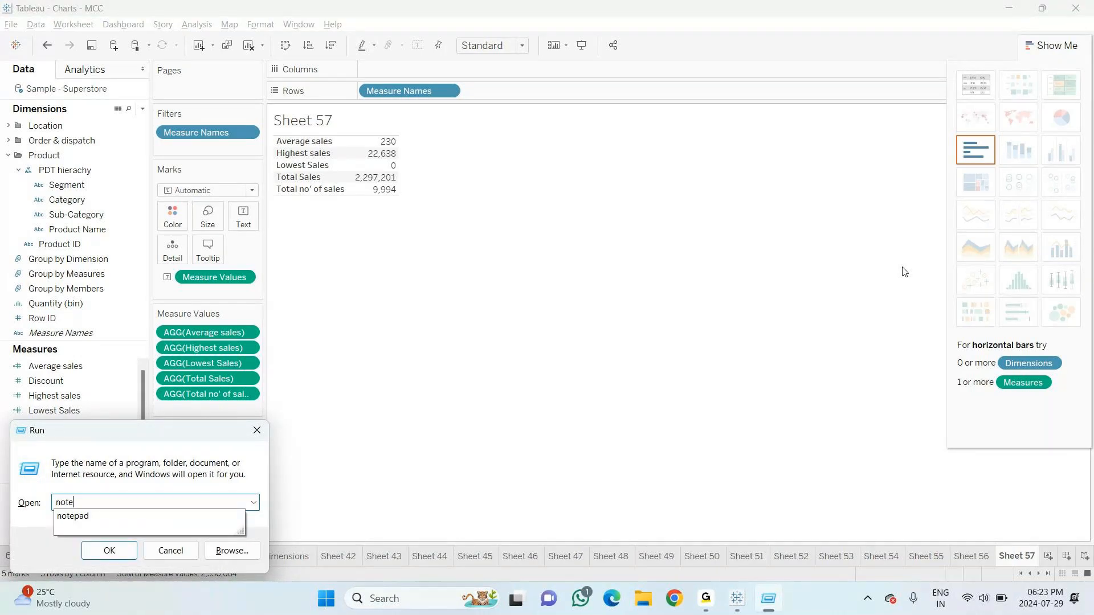
pyautogui.write('pad')
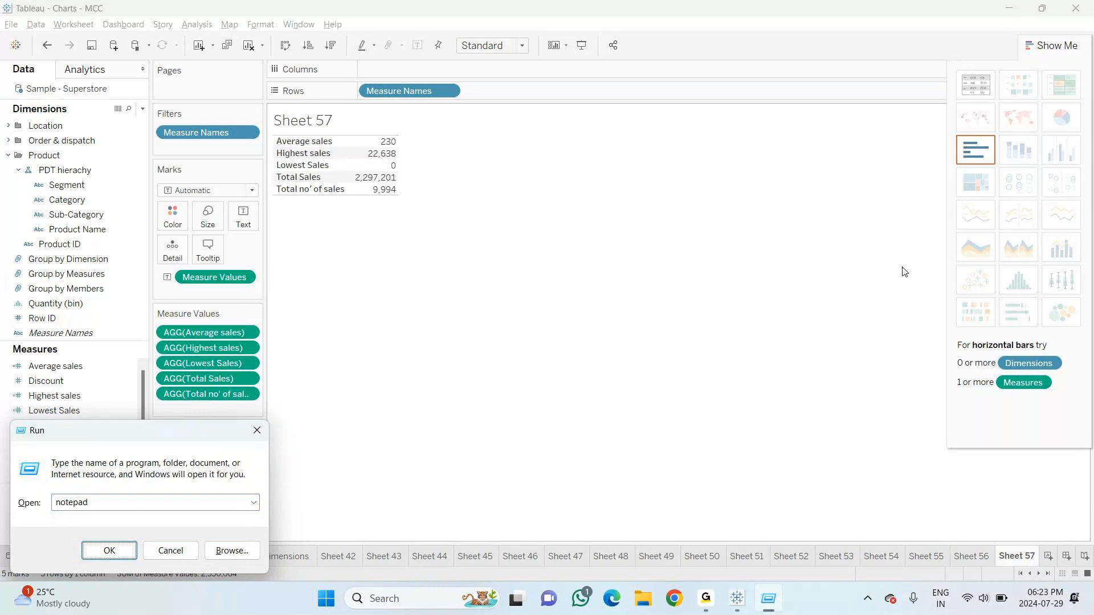
pyautogui.press('Return')
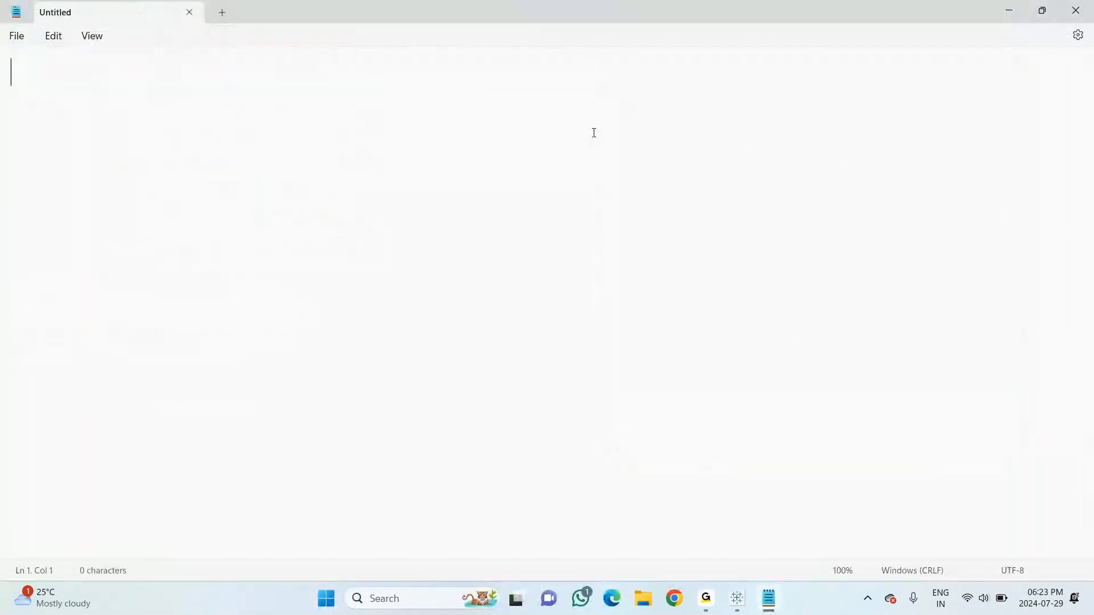
# Copy the formula of Total no' of sales from Tableau and record COUNT([Sales]) in Notepad under the heading "Total no of sales"
pyautogui.hotkey('alt', 'Tab')
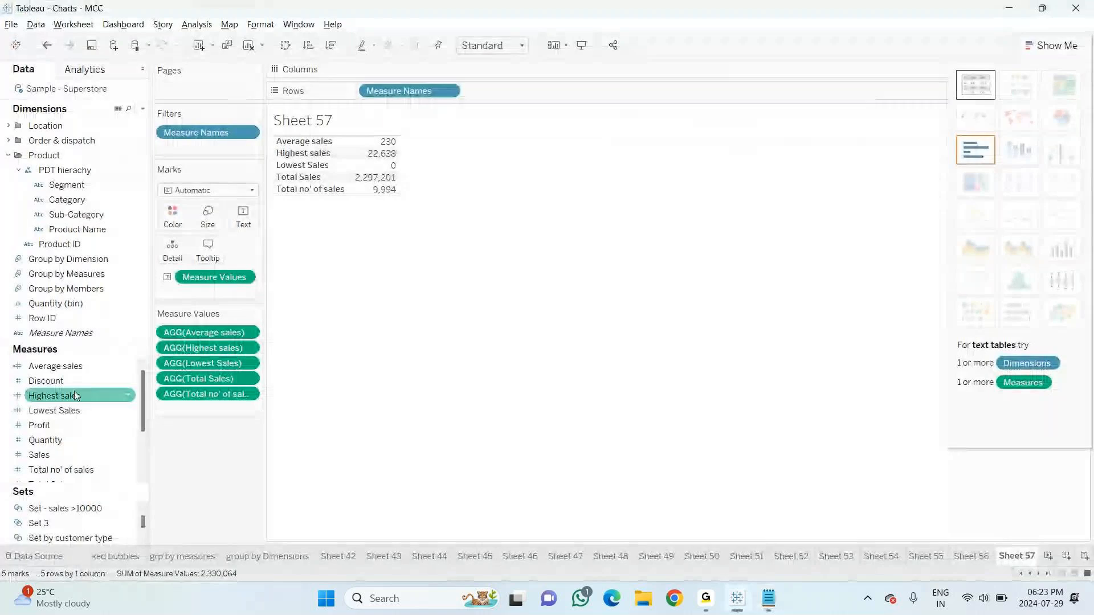
pyautogui.rightClick(68, 472)
pyautogui.click(122, 271)
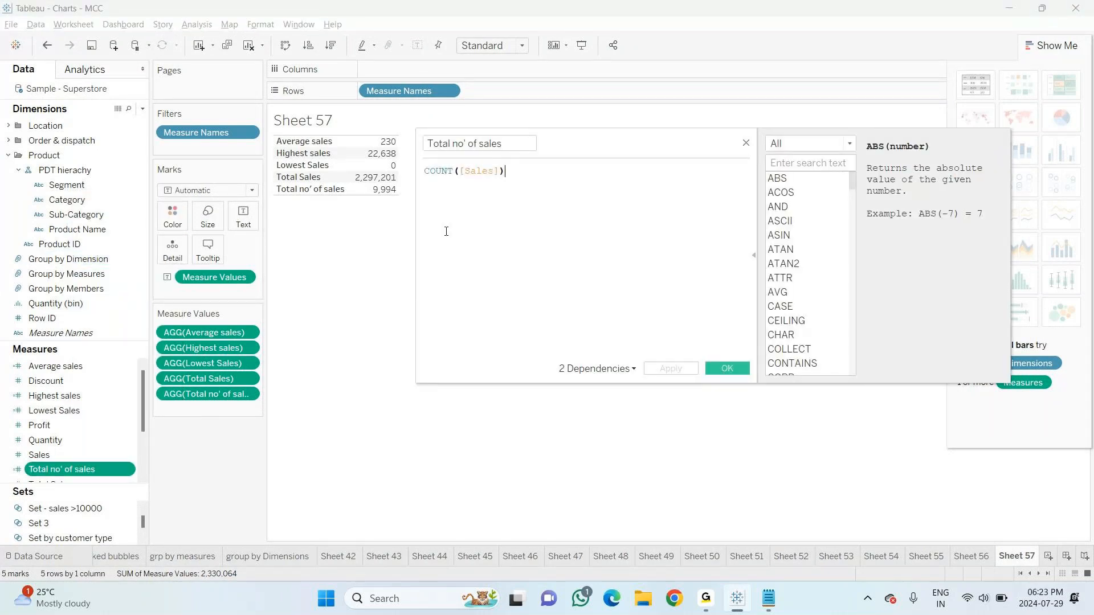
pyautogui.hotkey('alt', 'Tab')
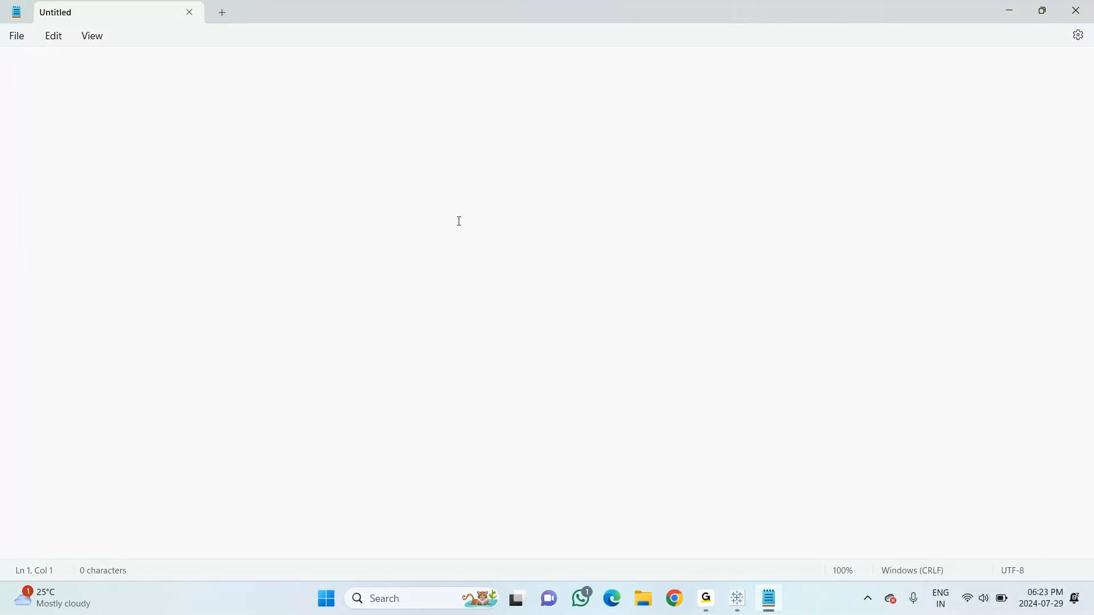
pyautogui.write('Total no of sales')
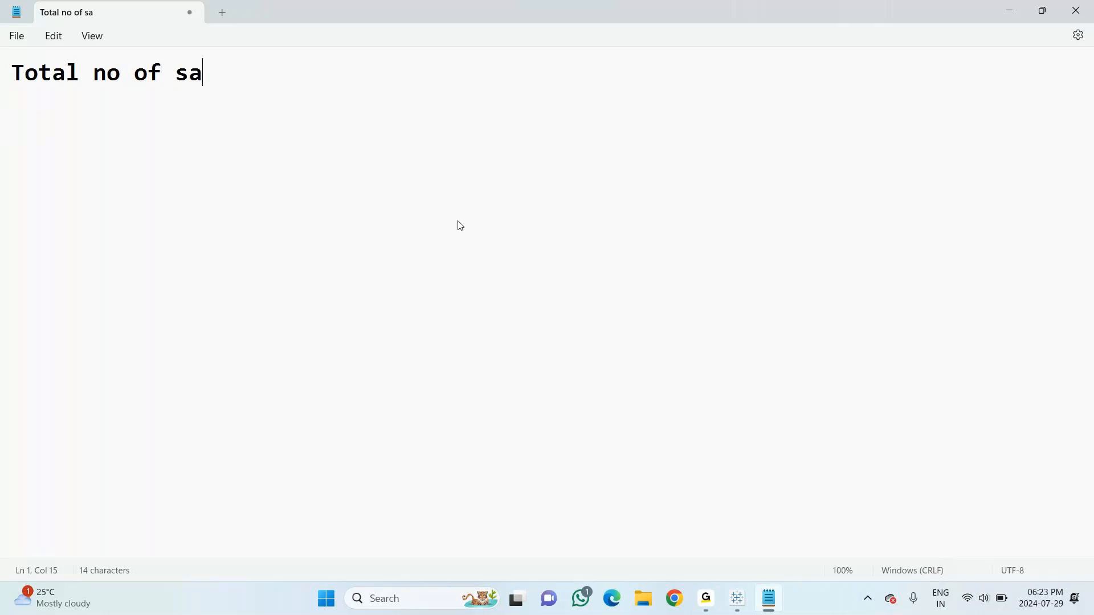
pyautogui.press('Return')
pyautogui.write('COUNT([Sales])')
# Add the heading "Total sales" to the notes, one blank line below the COUNT formula
pyautogui.press('Return')
pyautogui.press('Return')
pyautogui.write('Total d')
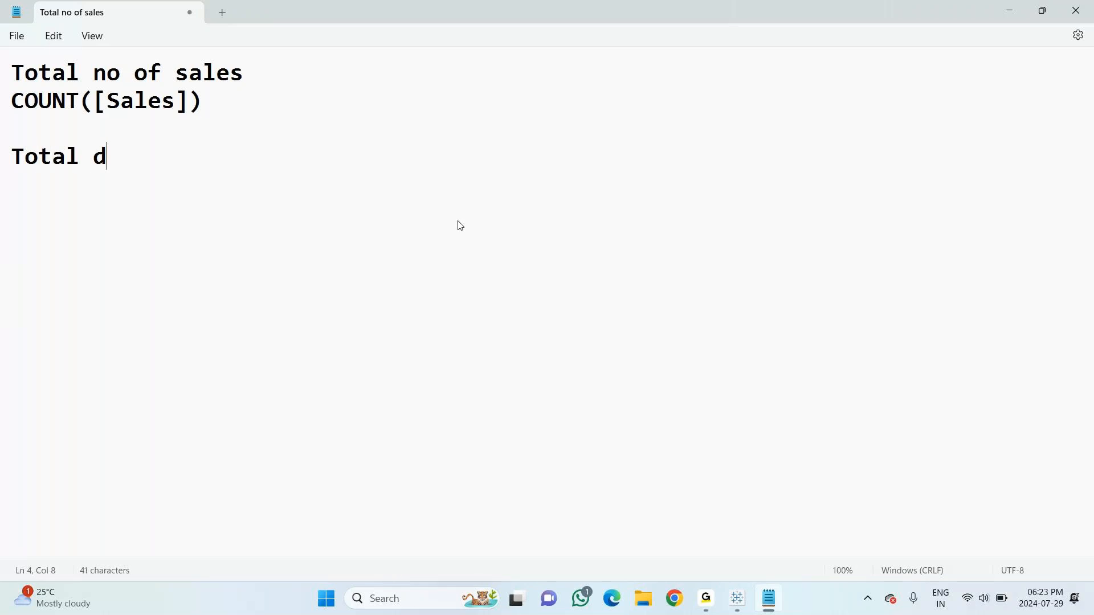
pyautogui.press('BackSpace')
pyautogui.write('sales')
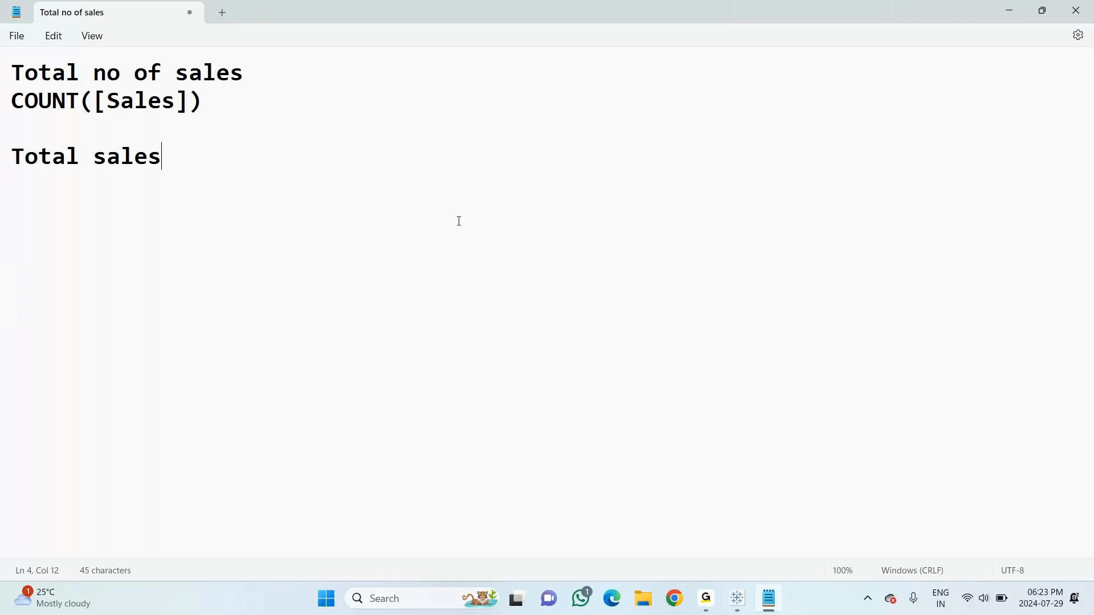
pyautogui.press('Return')
# Copy the formula SUM([Sales]) from the Total Sales field in Tableau into Notepad under the "Total sales" heading
pyautogui.hotkey('alt', 'Tab')
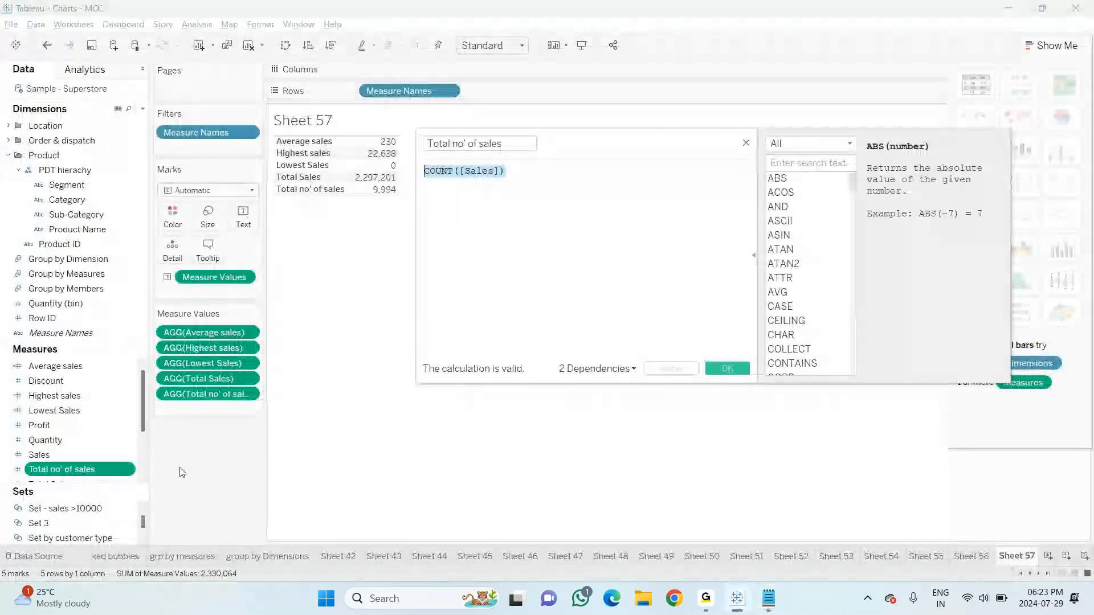
pyautogui.click(746, 143)
pyautogui.scroll(-3, 142, 457)
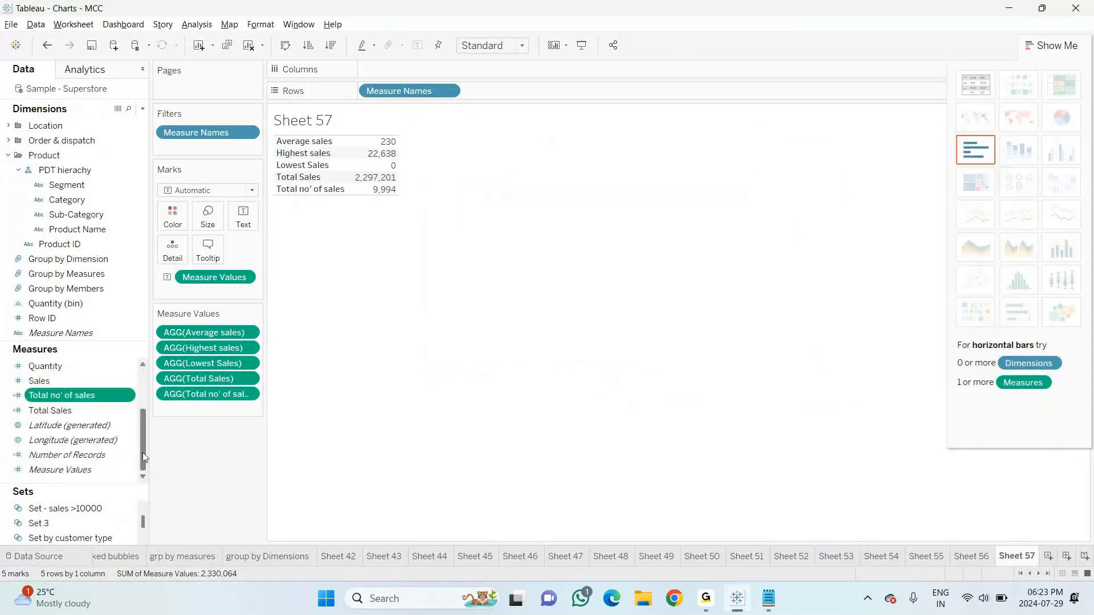
pyautogui.click(39, 411)
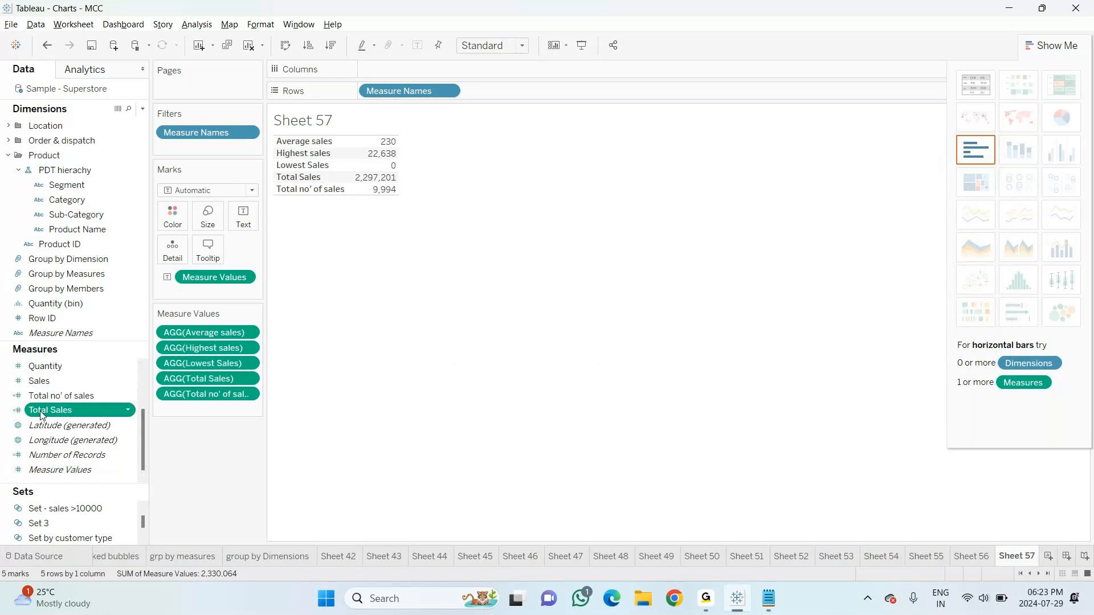
pyautogui.rightClick(40, 412)
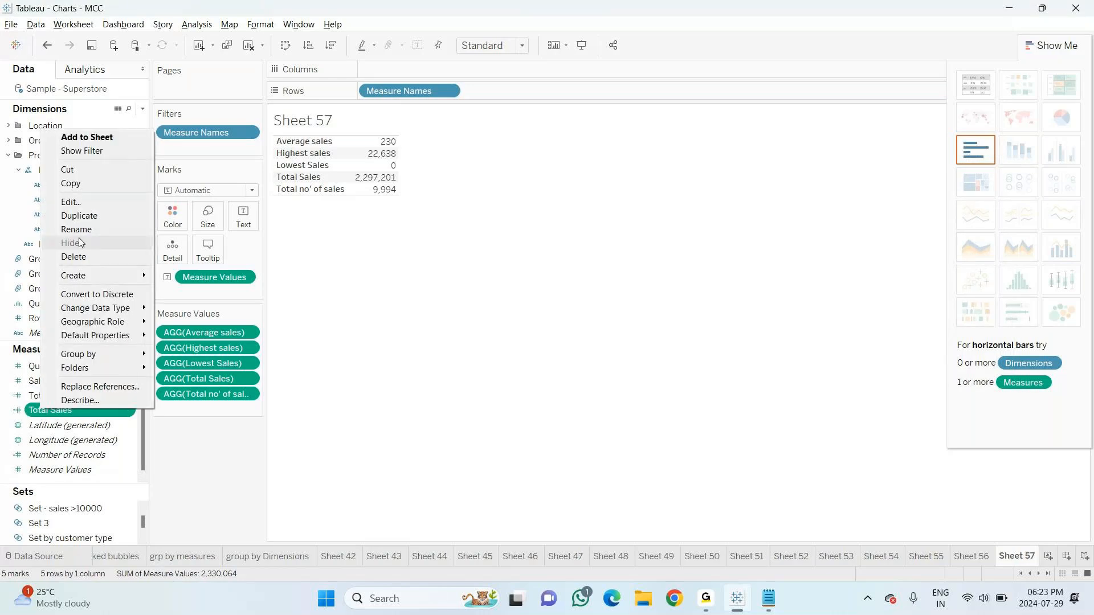
pyautogui.click(72, 203)
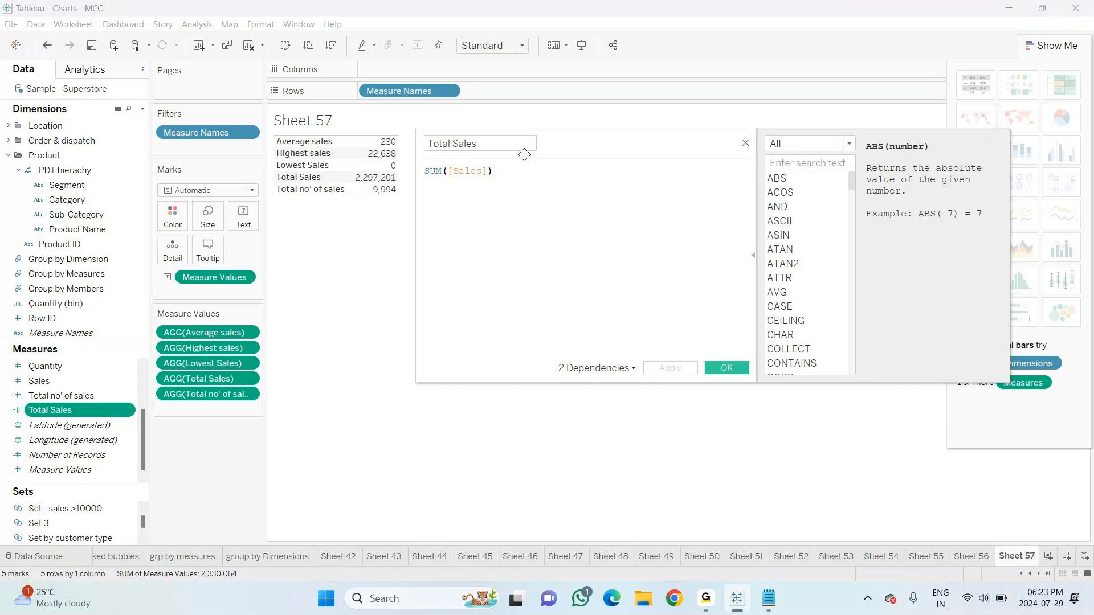
pyautogui.hotkey('ctrl', 'a')
pyautogui.hotkey('ctrl', 'c')
pyautogui.hotkey('alt', 'Tab')
pyautogui.hotkey('ctrl', 'v')
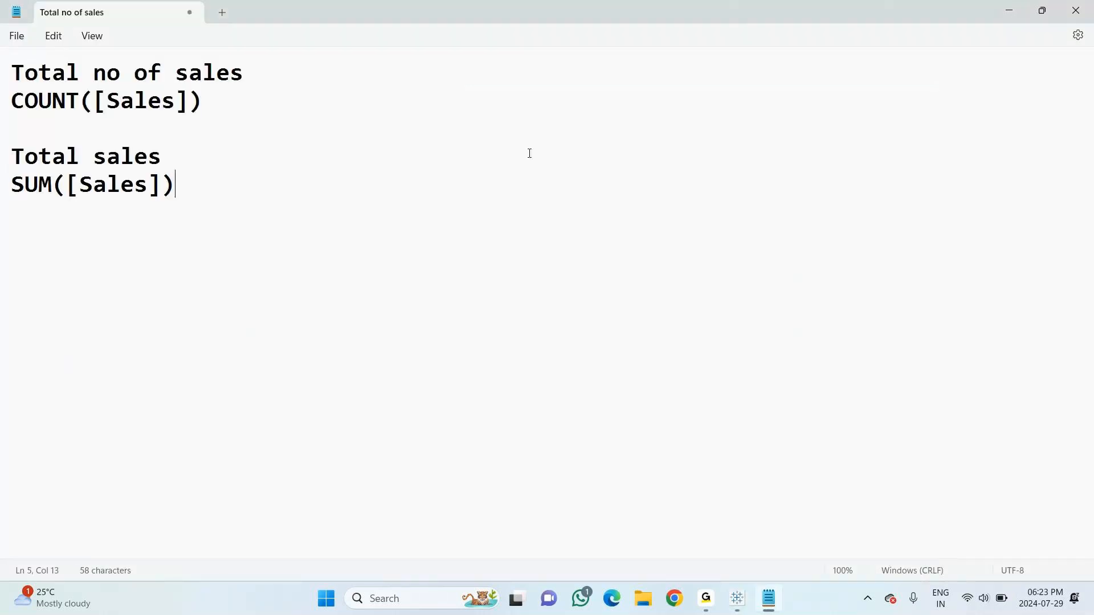
# Add the heading "Average Sales" to the notes, one blank line below the SUM formula
pyautogui.press('Return')
pyautogui.press('Return')
pyautogui.write('Average Sales')
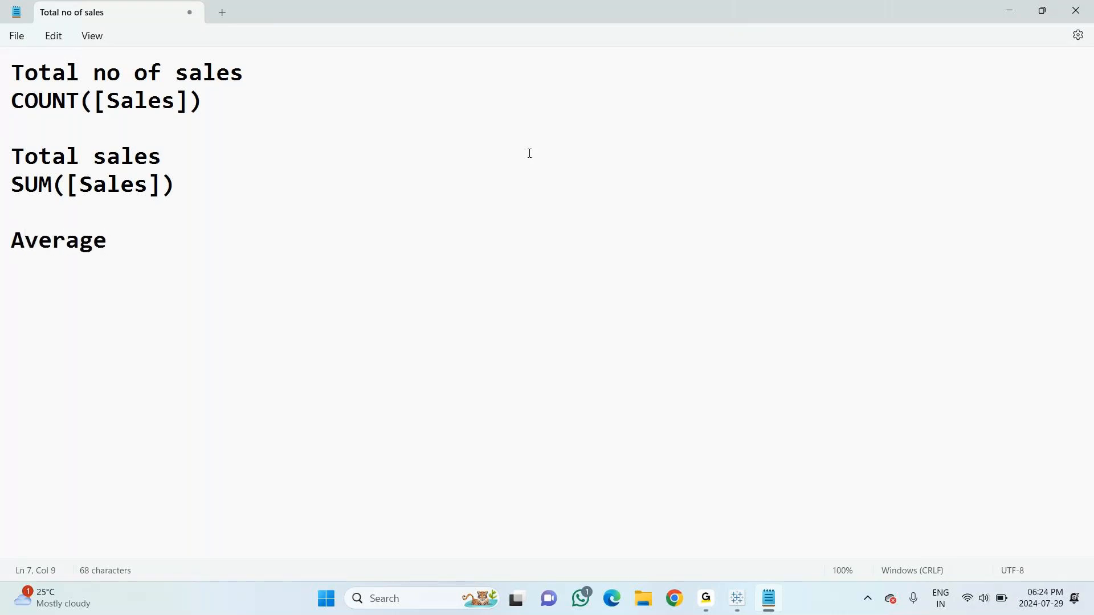
pyautogui.press('Return')
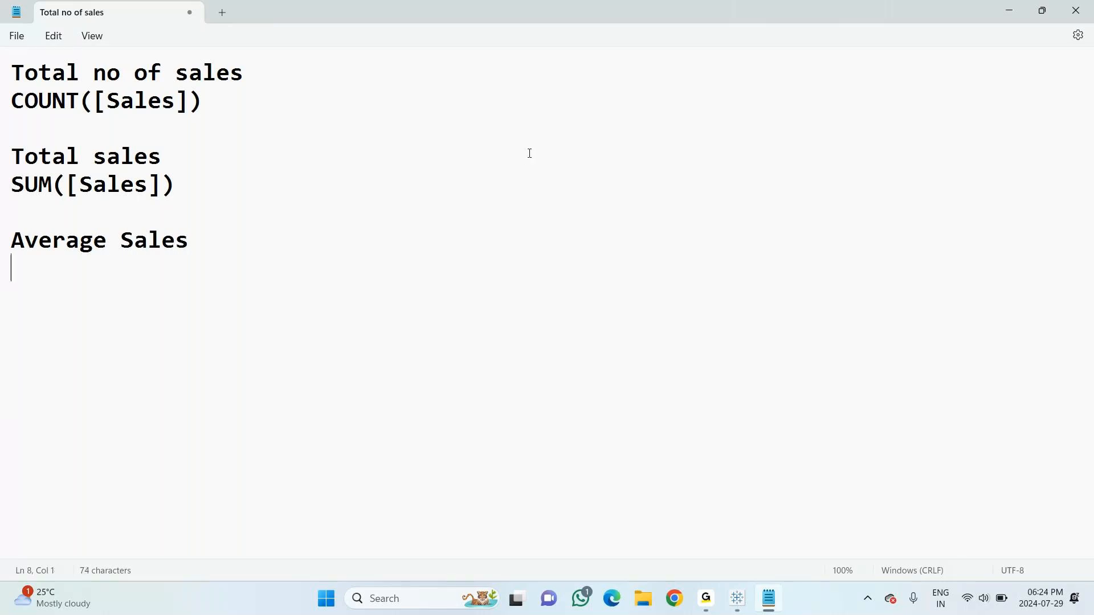
# Copy the formula AVG([Sales]) from the Average sales field in Tableau into Notepad under the "Average Sales" heading
pyautogui.hotkey('alt', 'Tab')
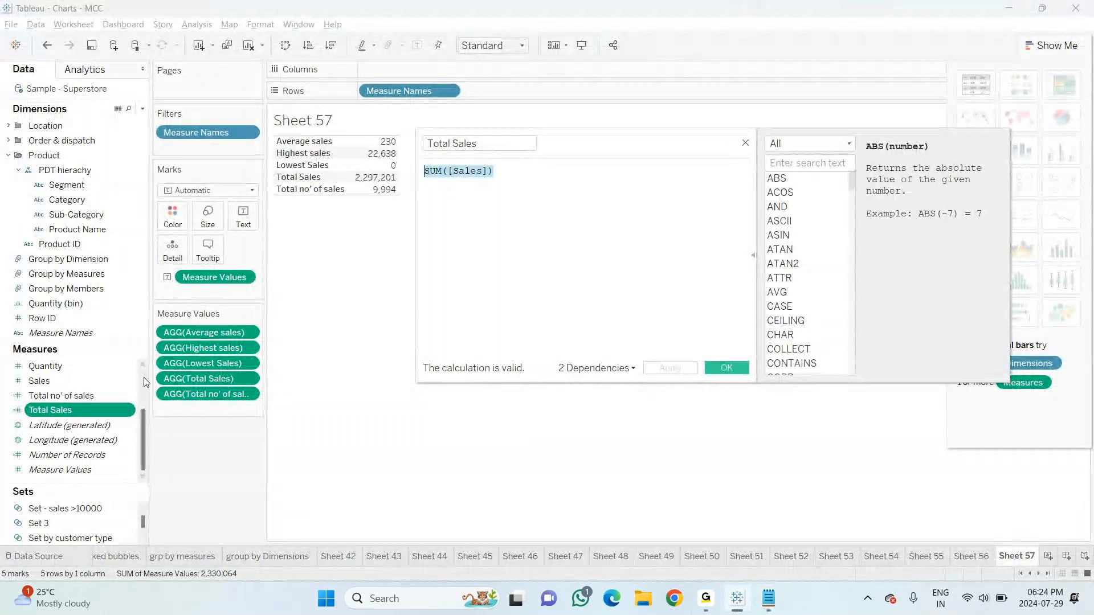
pyautogui.scroll(2, 146, 382)
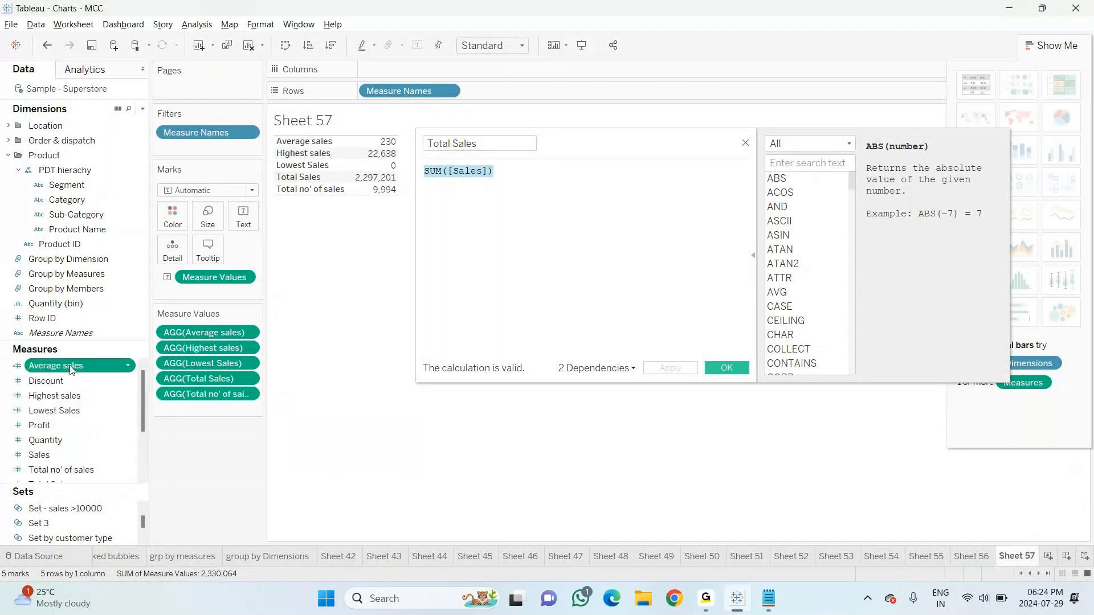
pyautogui.rightClick(72, 365)
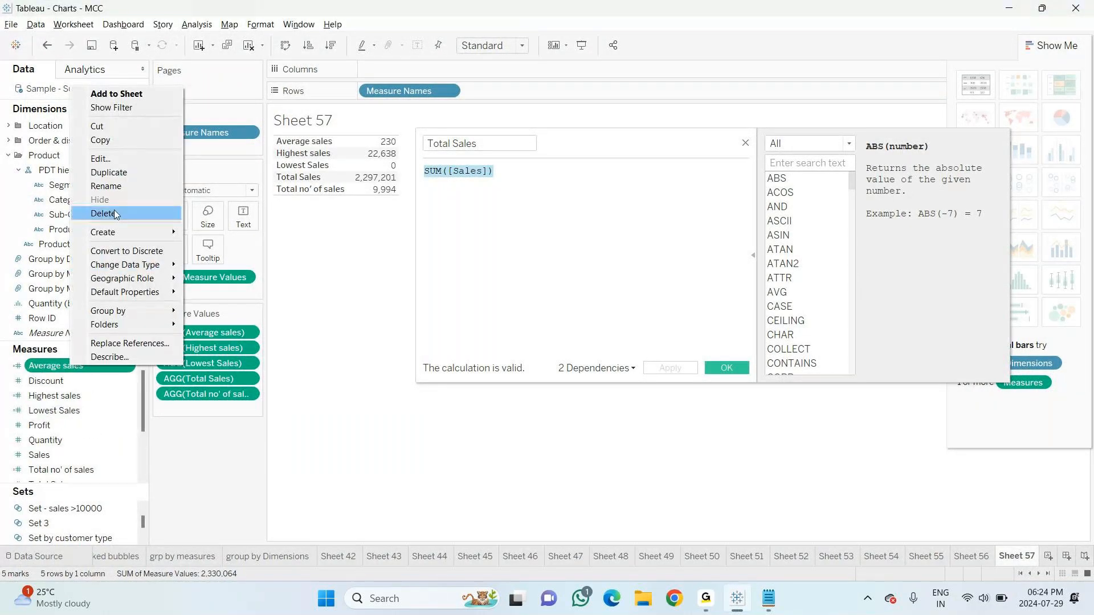
pyautogui.click(101, 159)
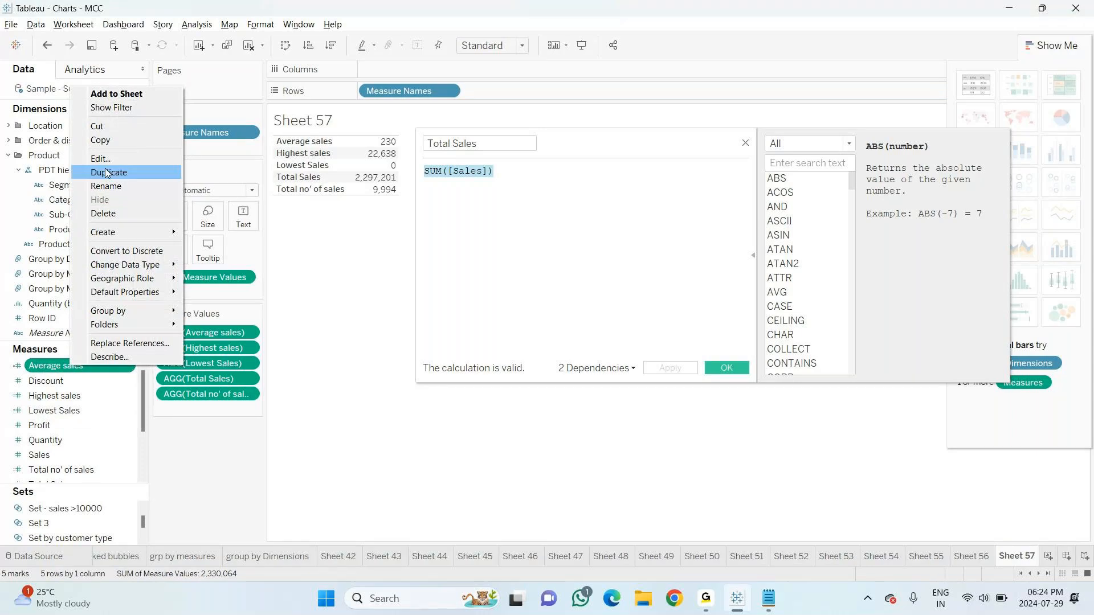
pyautogui.hotkey('ctrl', 'a')
pyautogui.hotkey('ctrl', 'c')
pyautogui.hotkey('alt', 'Tab')
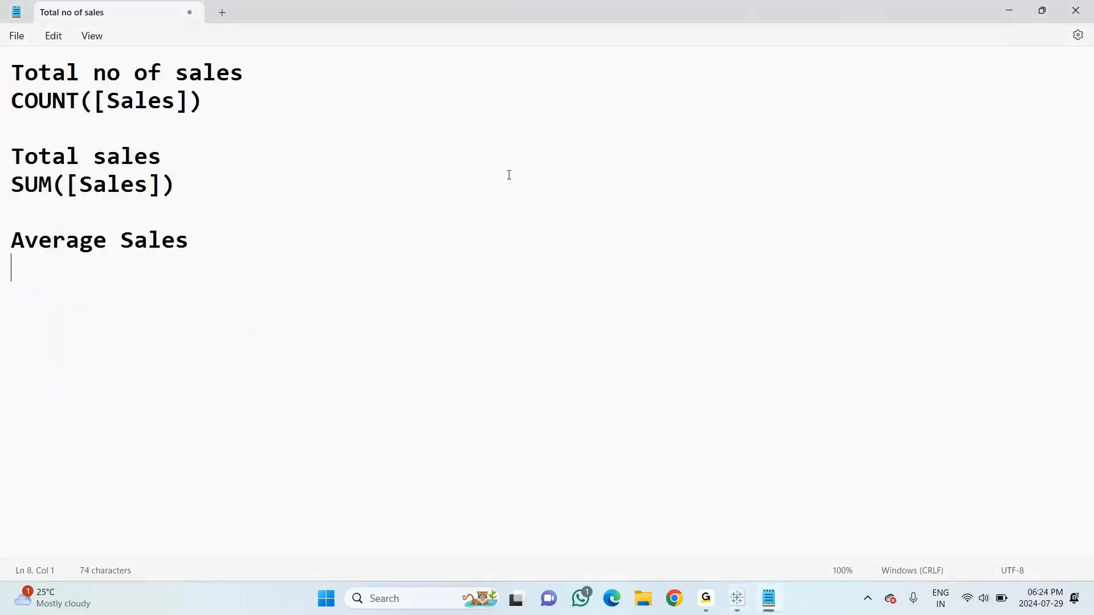
pyautogui.hotkey('ctrl', 'v')
# Add the heading "Lowest sales" to the notes, one blank line below the AVG formula
pyautogui.press('Return')
pyautogui.press('Return')
pyautogui.write('in')
pyautogui.press('BackSpace')
pyautogui.press('BackSpace')
pyautogui.press('BackSpace')
pyautogui.write('M')
pyautogui.press('BackSpace')
pyautogui.write('Low')
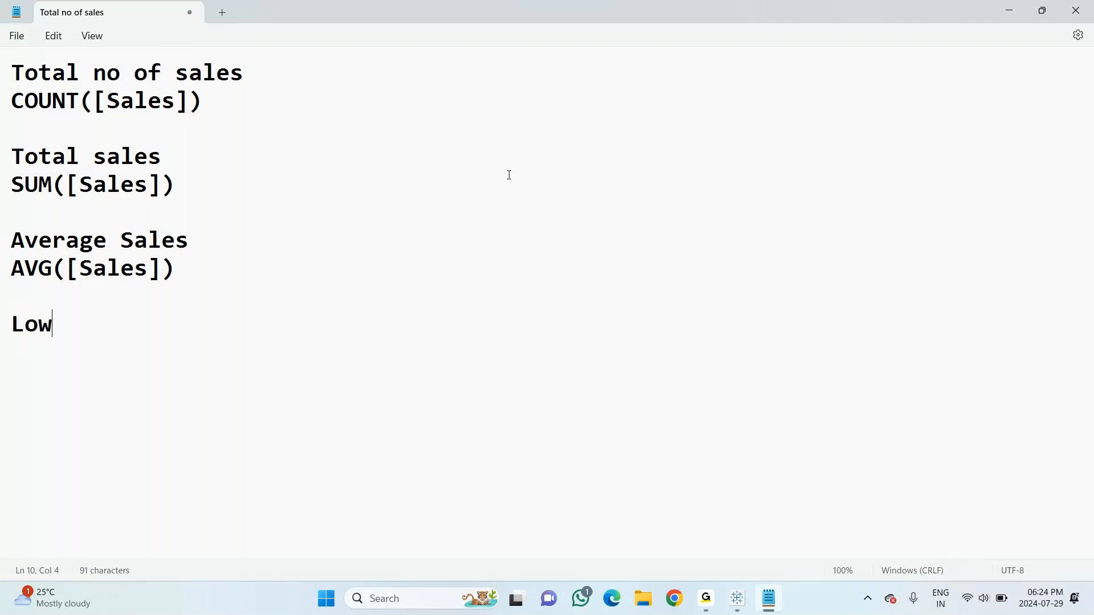
pyautogui.write('est sales')
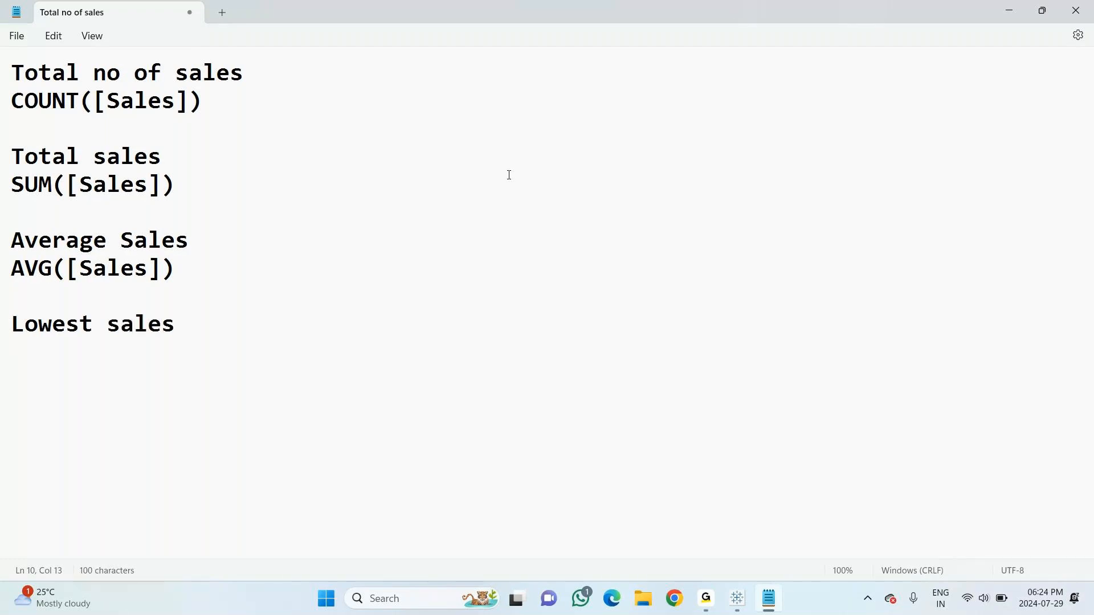
pyautogui.press('Return')
# Copy the formula MIN([Sales]) from the Lowest Sales field in Tableau into Notepad under the "Lowest sales" heading
pyautogui.hotkey('alt', 'Tab')
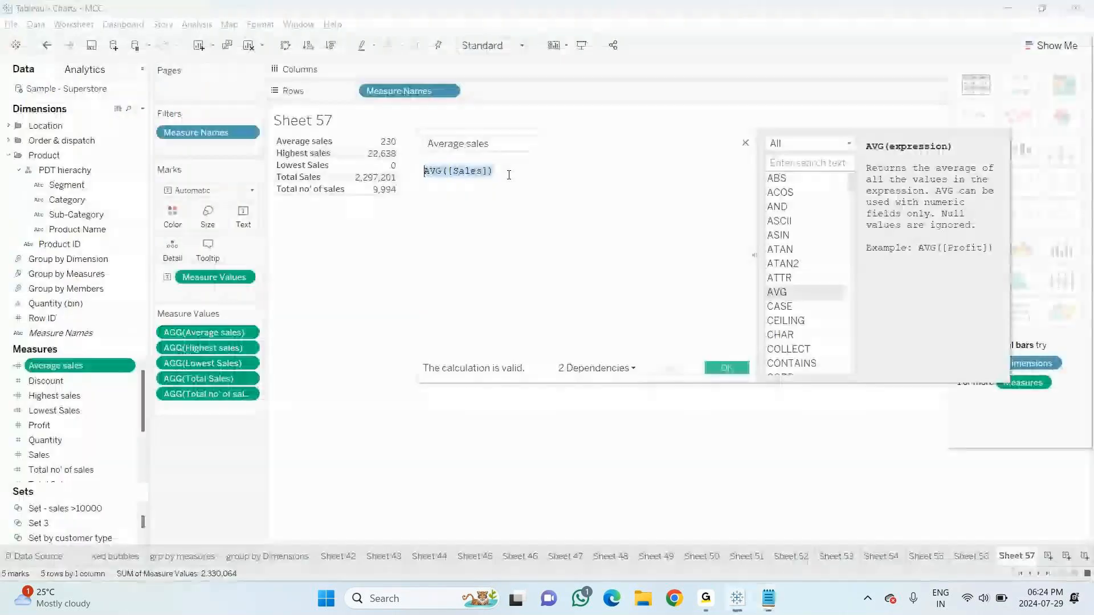
pyautogui.click(86, 415)
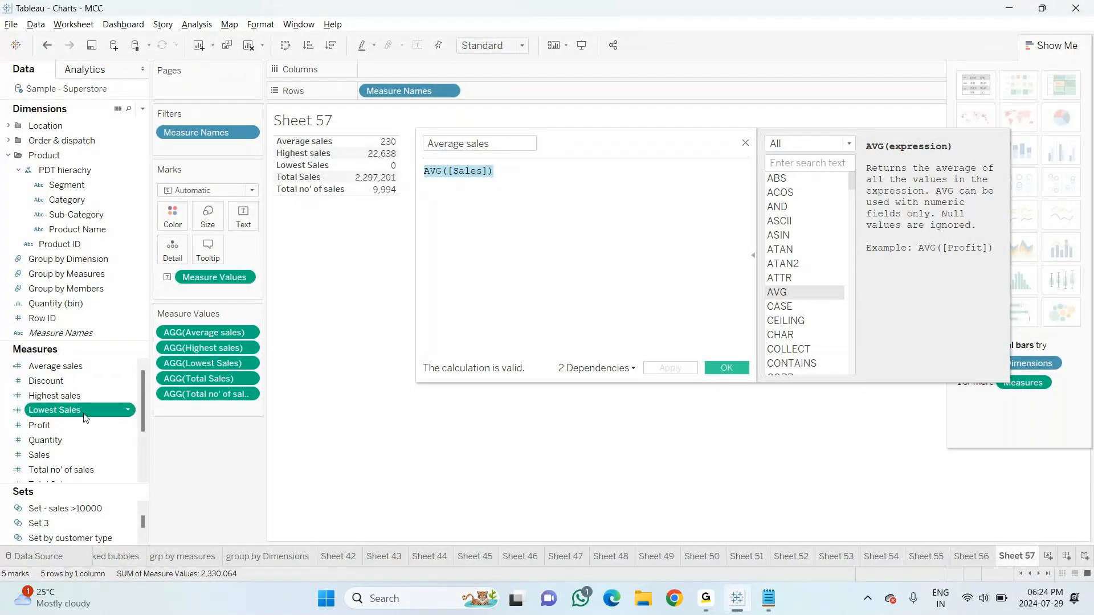
pyautogui.rightClick(86, 418)
pyautogui.click(113, 207)
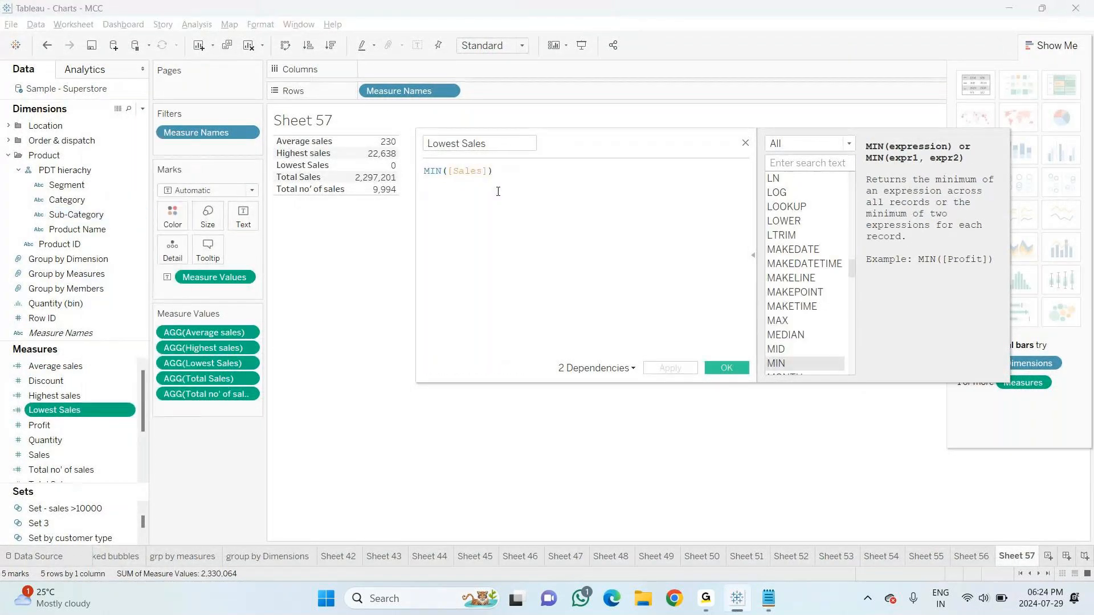
pyautogui.click(505, 178)
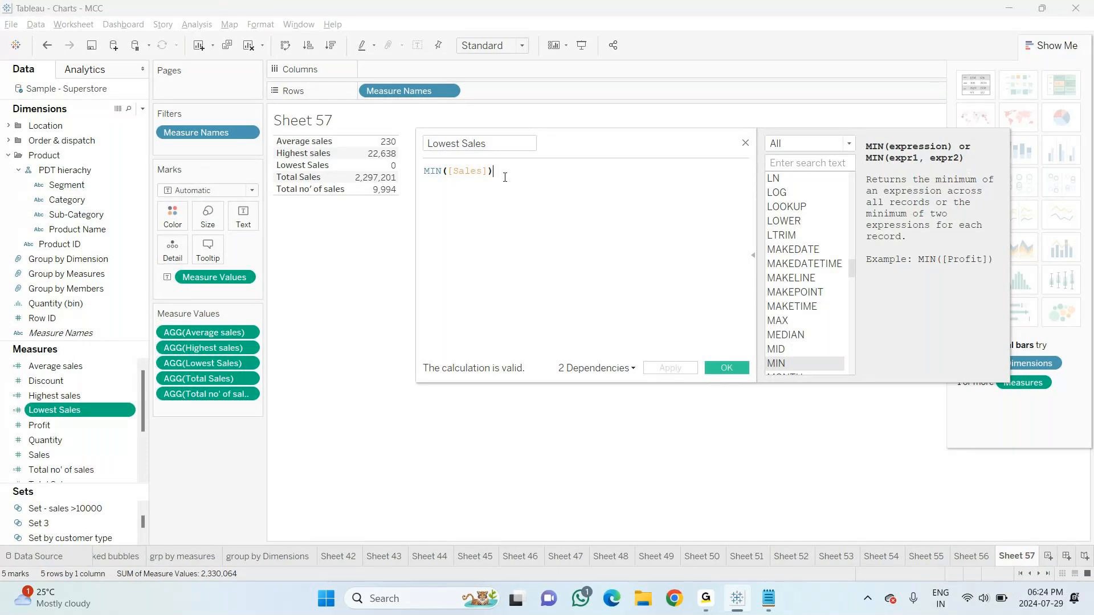
pyautogui.hotkey('ctrl', 'a')
pyautogui.hotkey('ctrl', 'c')
pyautogui.hotkey('alt', 'Tab')
pyautogui.hotkey('ctrl', 'v')
# Add the heading "Highest Sales" to the notes, one blank line below the MIN formula
pyautogui.press('Return')
pyautogui.press('Return')
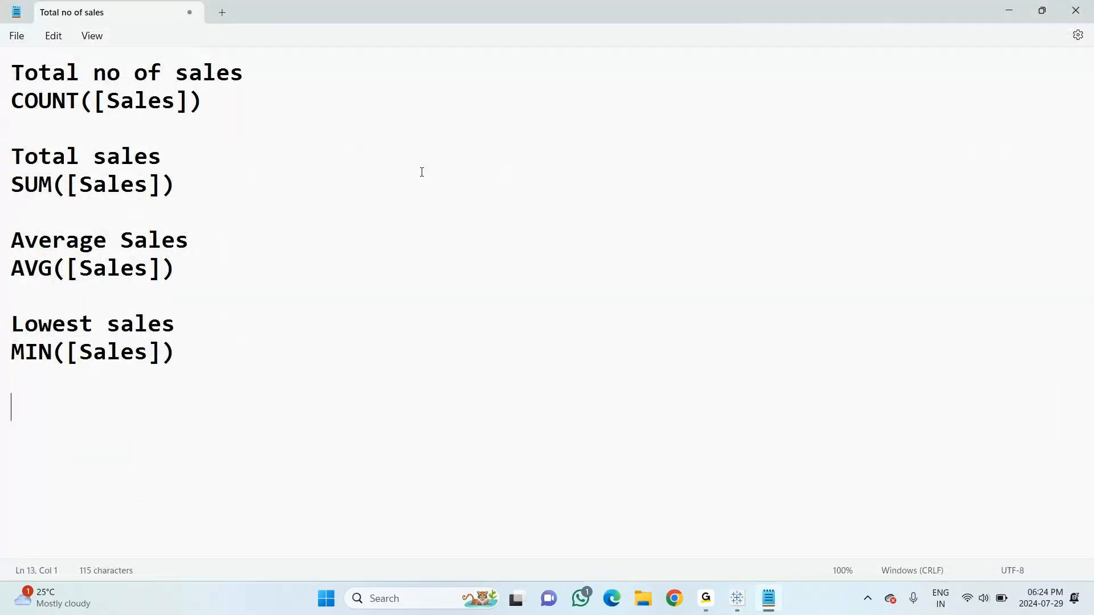
pyautogui.write('Highest Sales')
pyautogui.press('Return')
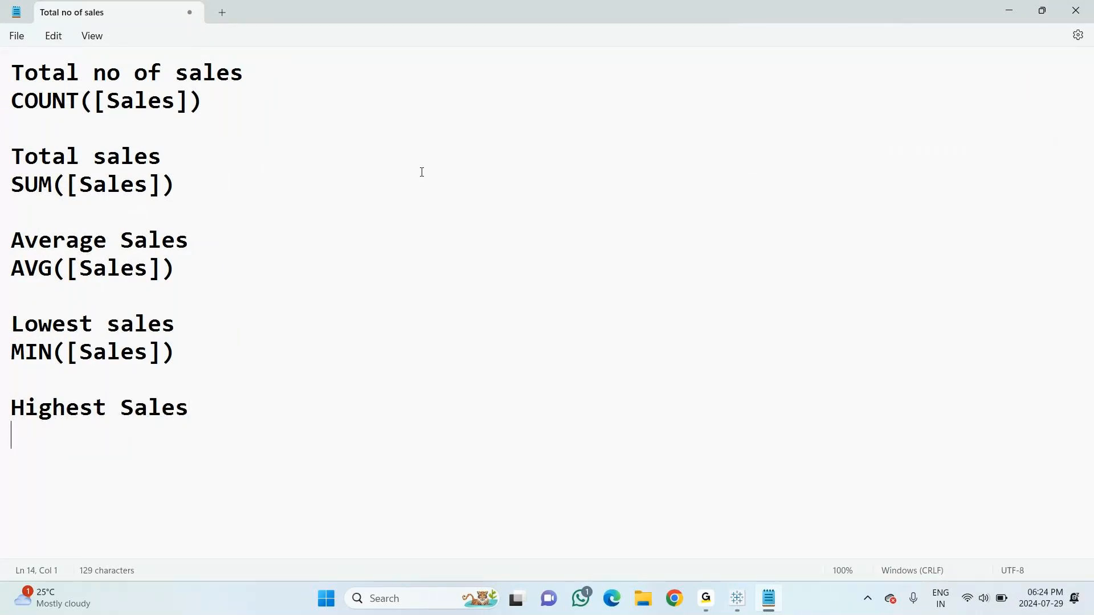
# Copy the formula MAX([Sales]) from the Highest sales field in Tableau into Notepad under the "Highest Sales" heading
pyautogui.hotkey('alt', 'Tab')
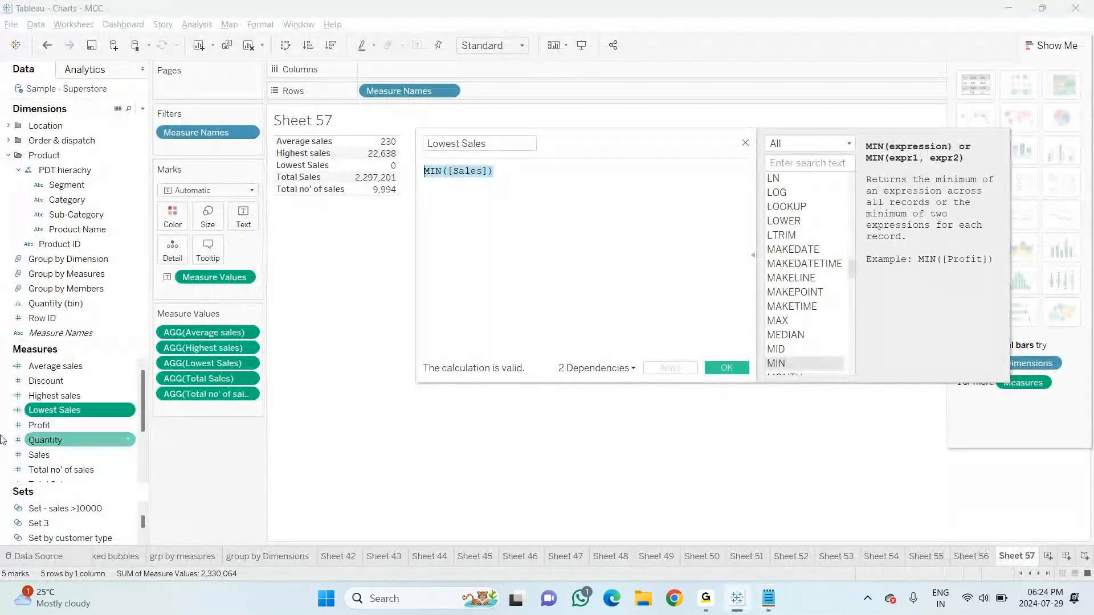
pyautogui.click(53, 395)
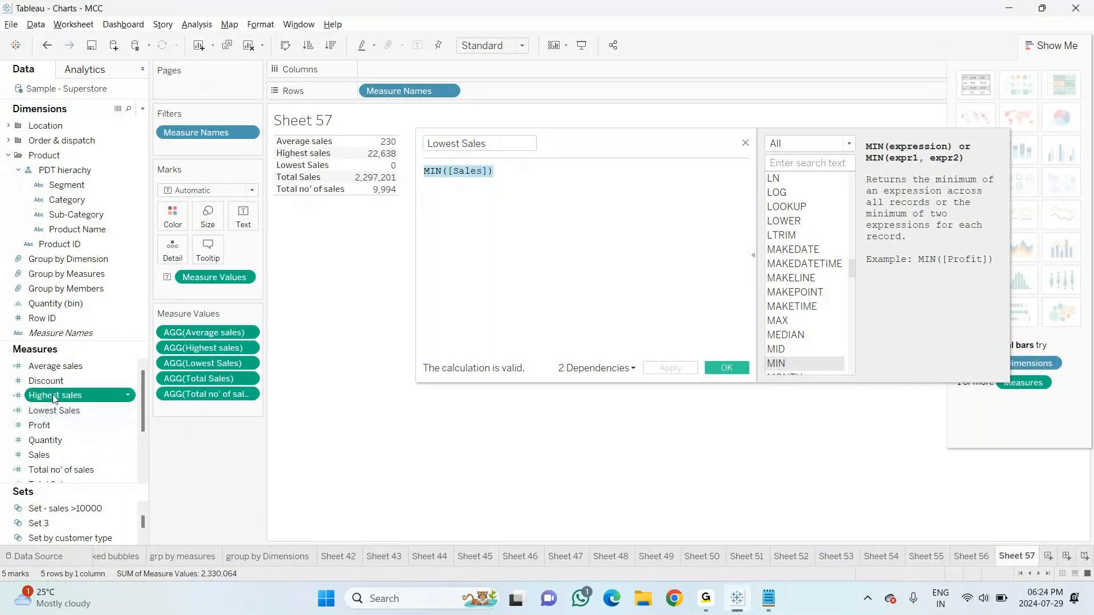
pyautogui.rightClick(54, 398)
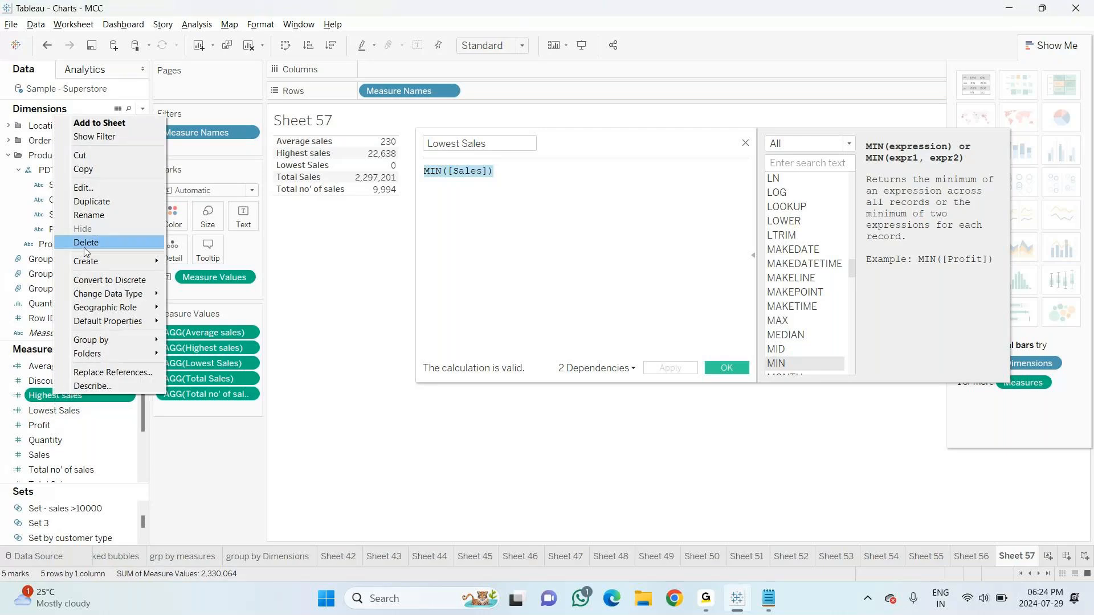
pyautogui.click(83, 189)
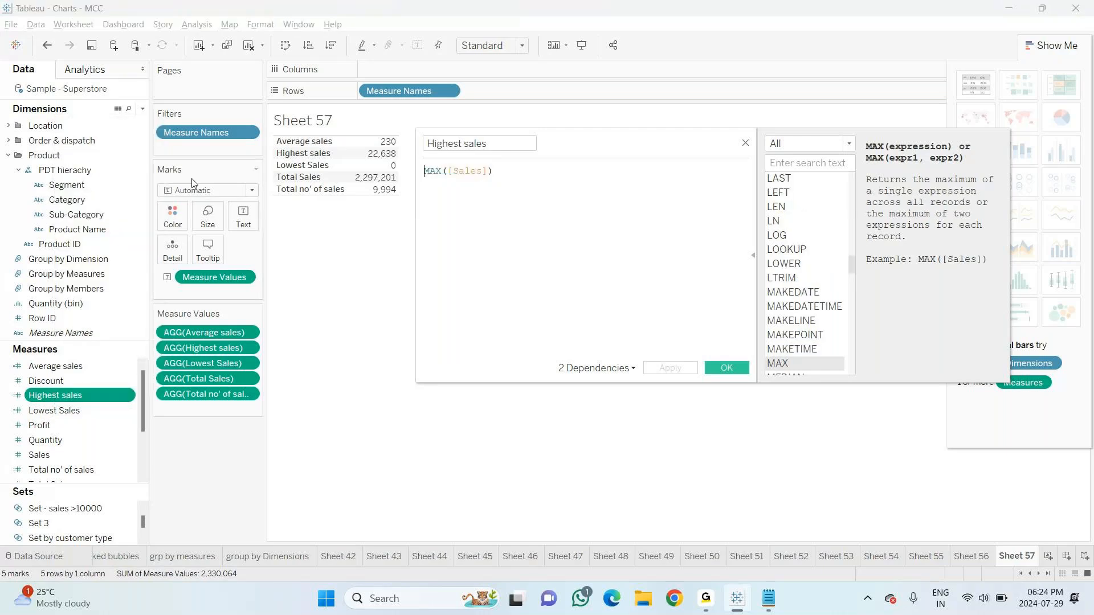
pyautogui.moveTo(507, 178); pyautogui.dragTo(414, 175)
pyautogui.hotkey('ctrl', 'c')
pyautogui.hotkey('alt', 'Tab')
pyautogui.hotkey('ctrl', 'v')
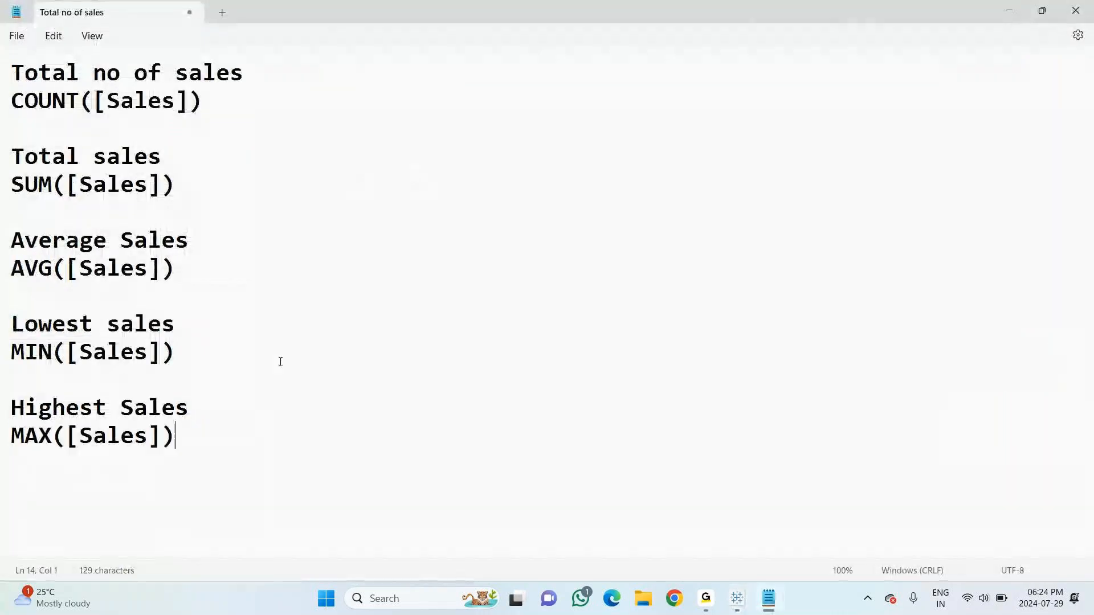
# Close the calculation editor in Tableau and arrange the Tableau and Notepad windows side by side
pyautogui.hotkey('alt', 'Tab')
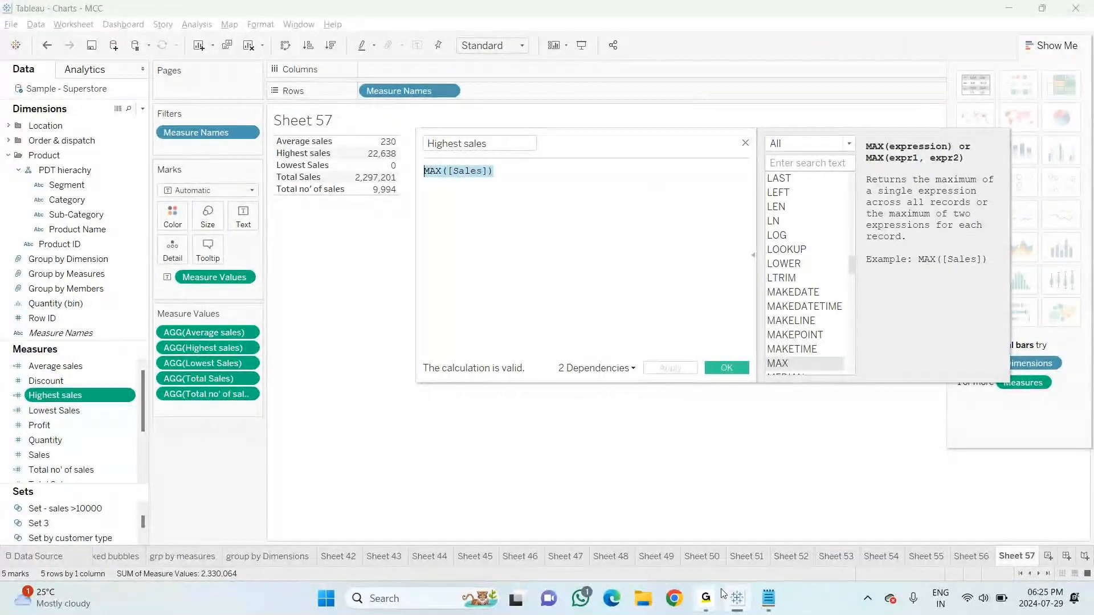
pyautogui.moveTo(706, 601)
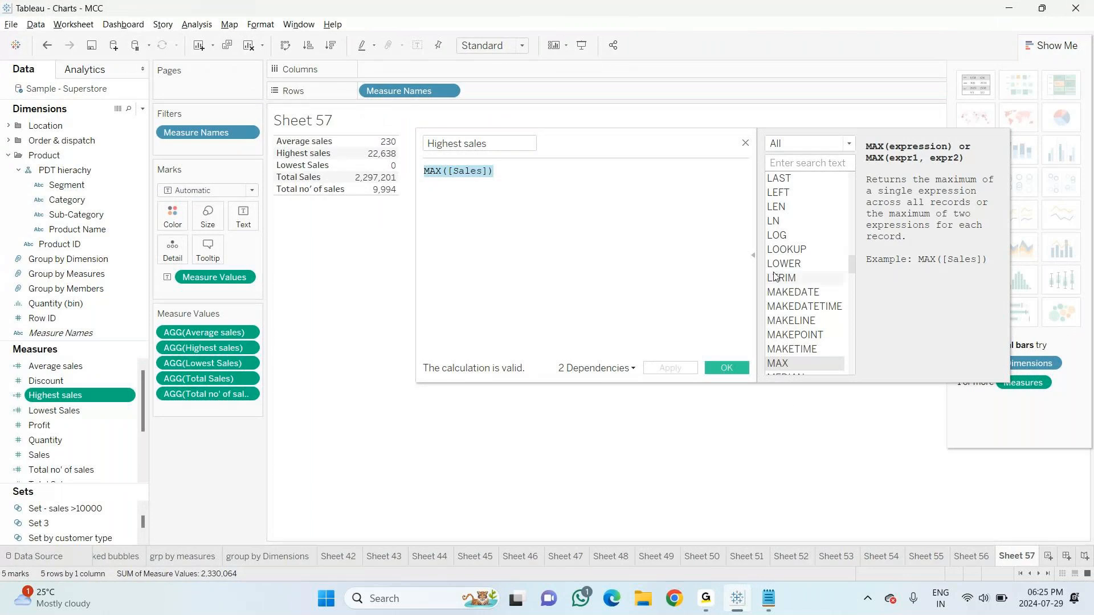
pyautogui.click(745, 143)
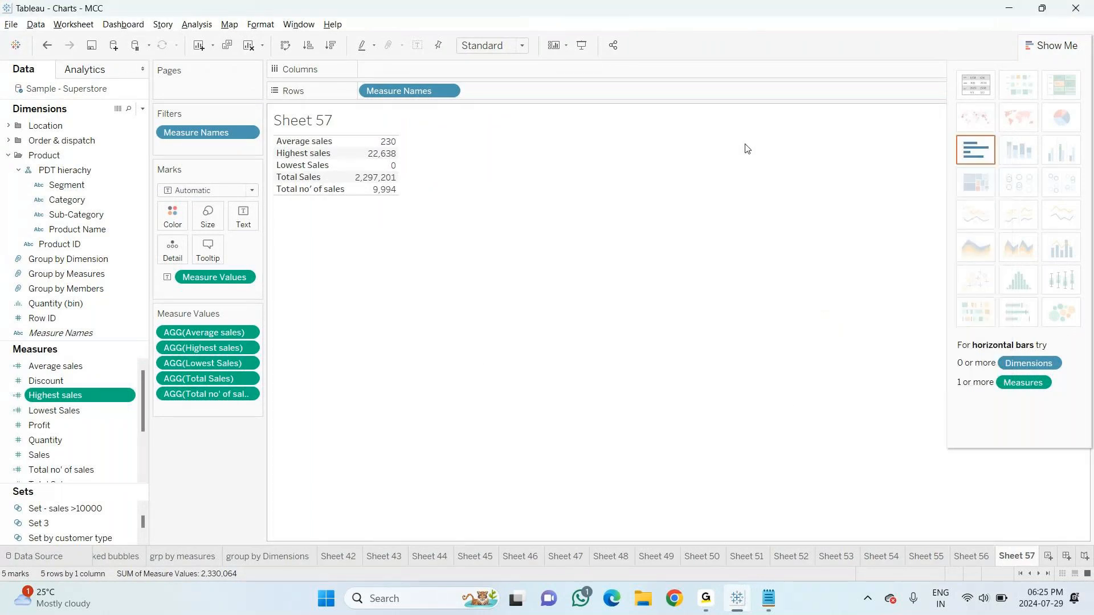
pyautogui.moveTo(1045, 13)
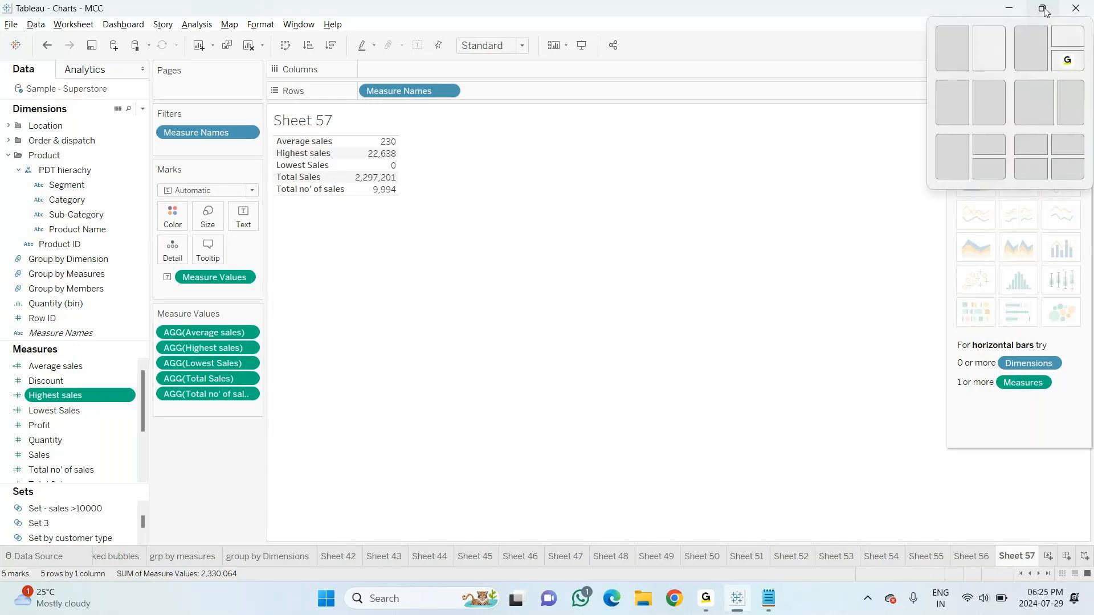
pyautogui.click(939, 96)
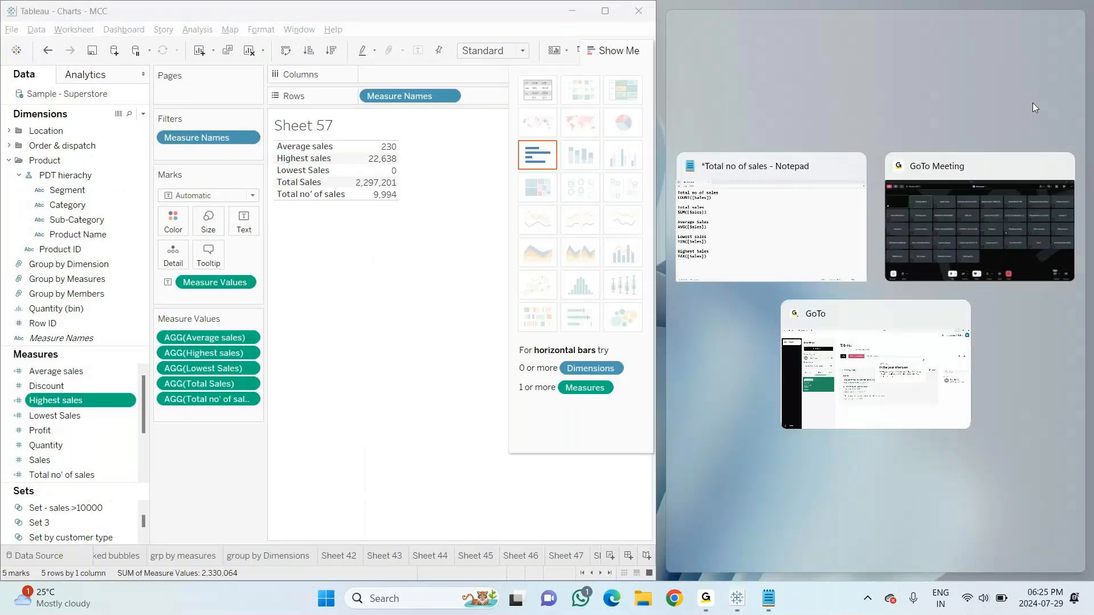
pyautogui.click(812, 237)
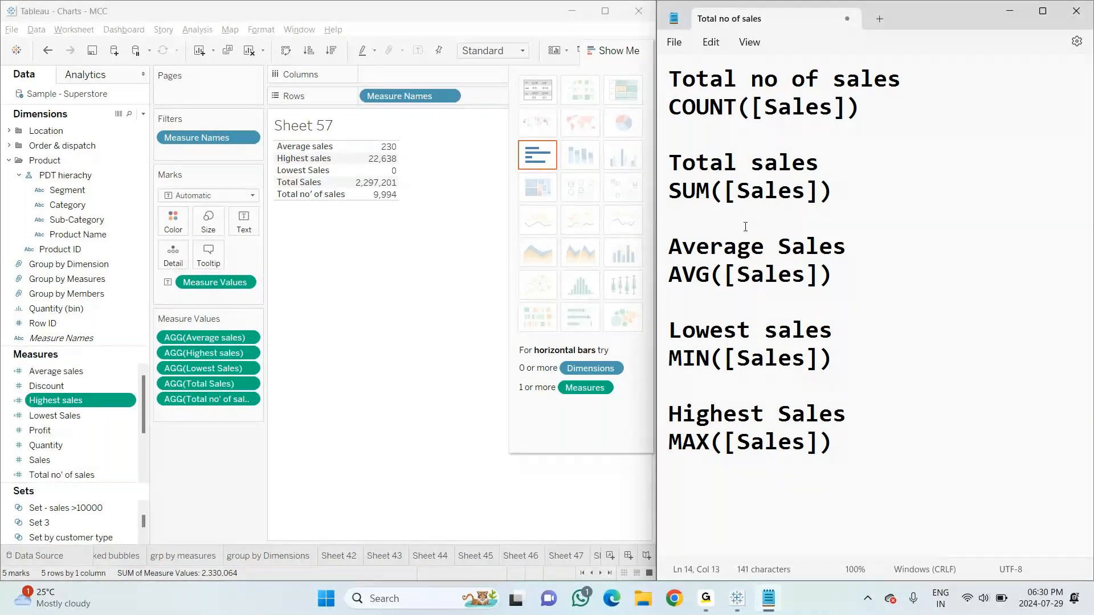
# Maximize Tableau to clear Sheet 57 and delete the Highest sales calculated field from the data source
pyautogui.click(605, 11)
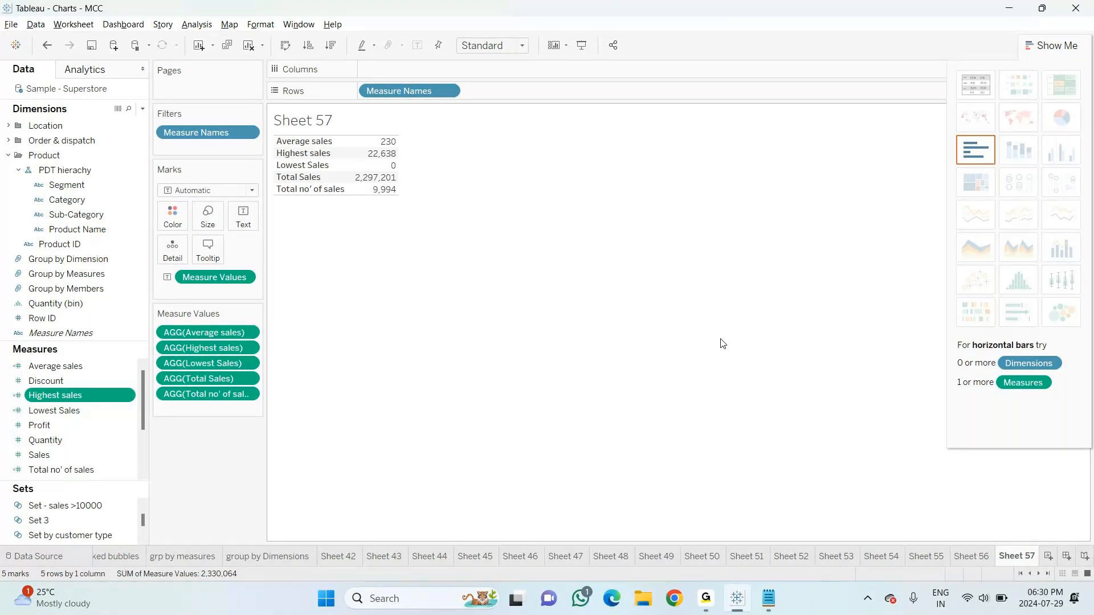
pyautogui.click(249, 45)
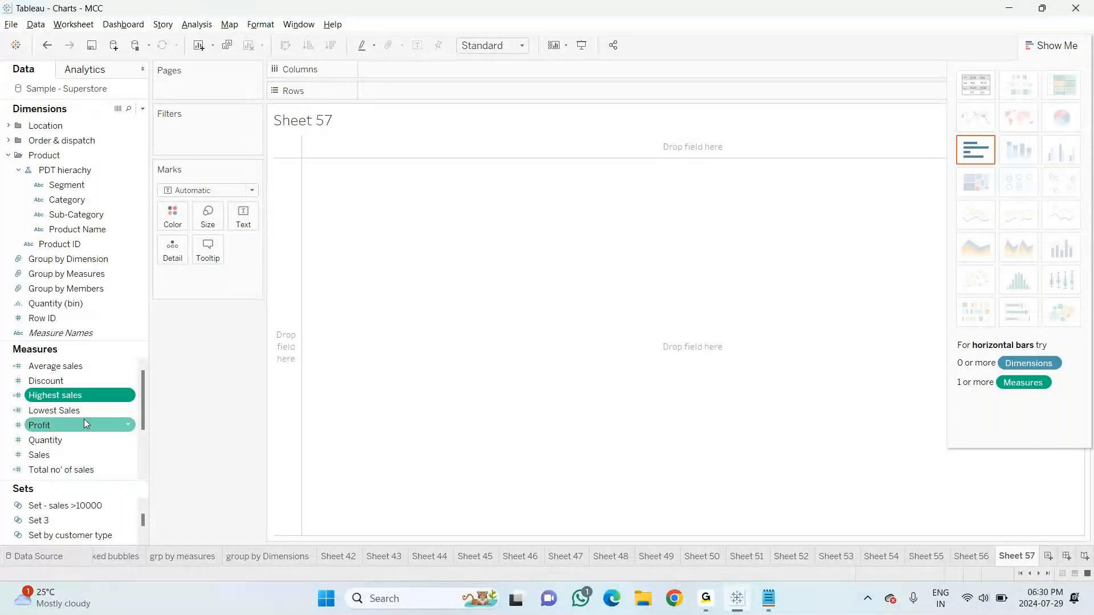
pyautogui.rightClick(96, 394)
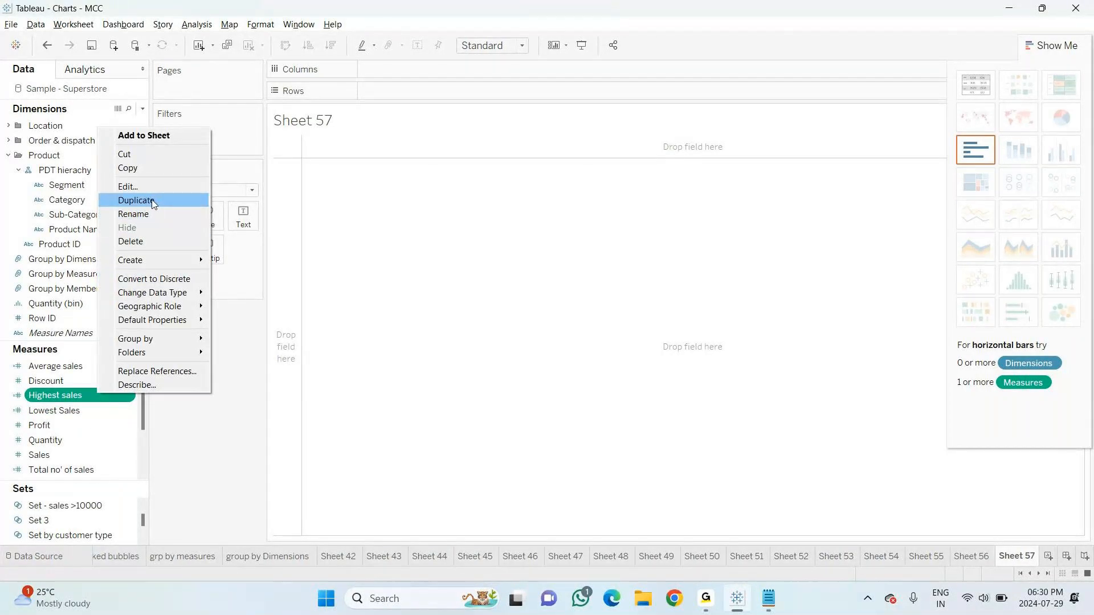
pyautogui.click(143, 241)
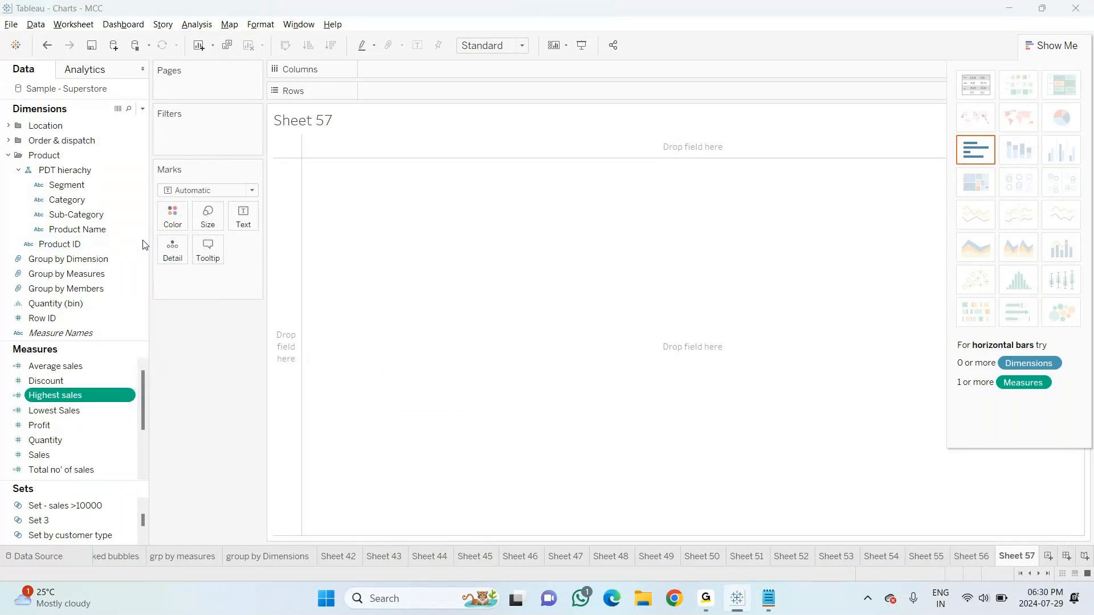
pyautogui.click(598, 351)
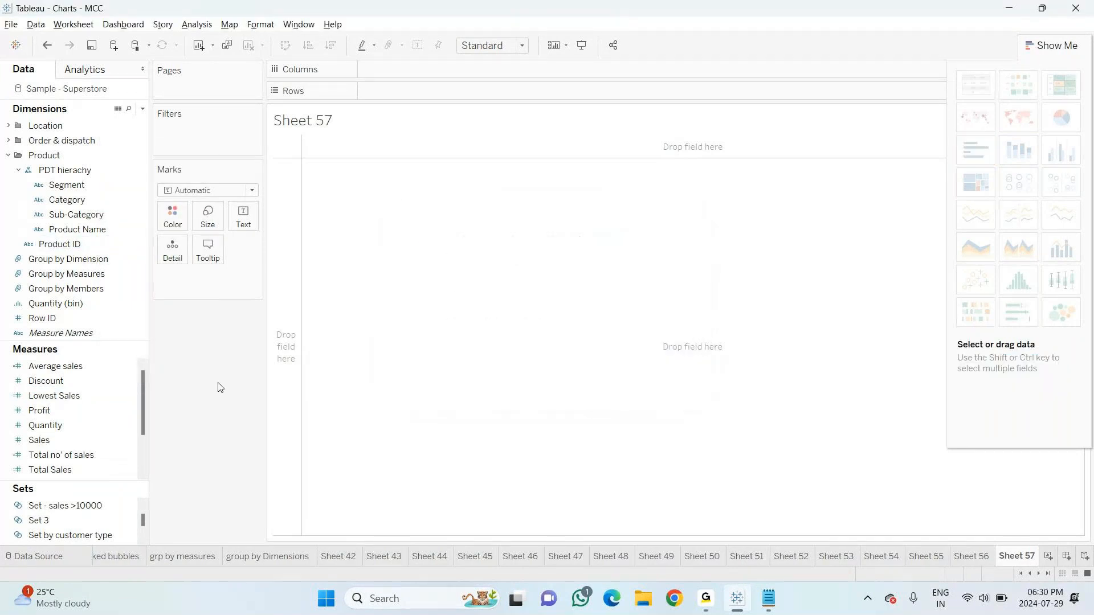
# Delete the Average sales and Lowest Sales calculated fields from the measures, accepting the effect on other sheets
pyautogui.click(73, 367)
pyautogui.rightClick(72, 367)
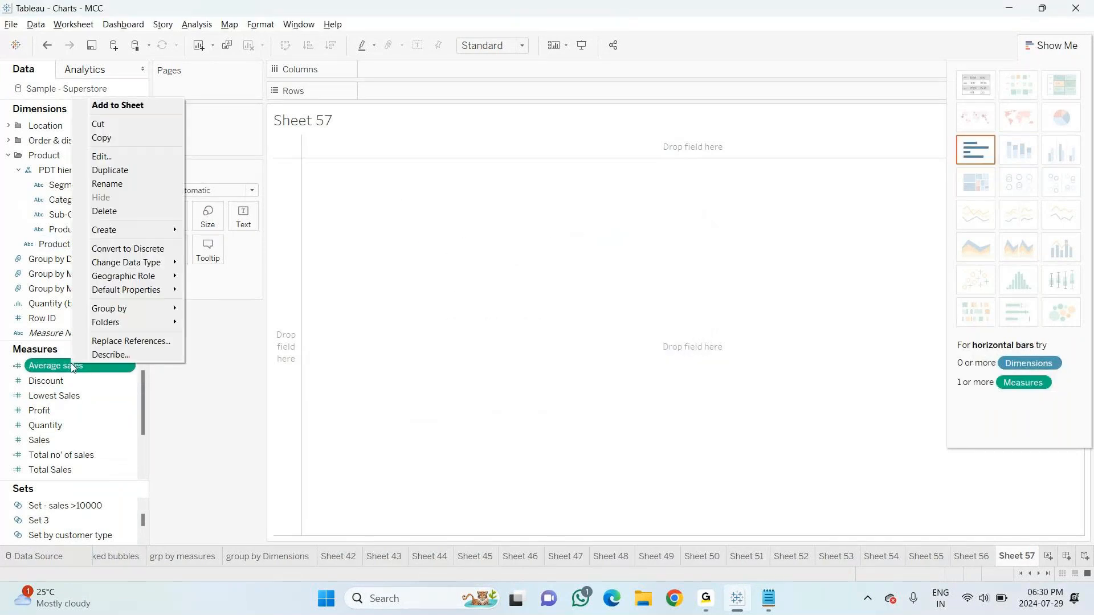
pyautogui.click(123, 211)
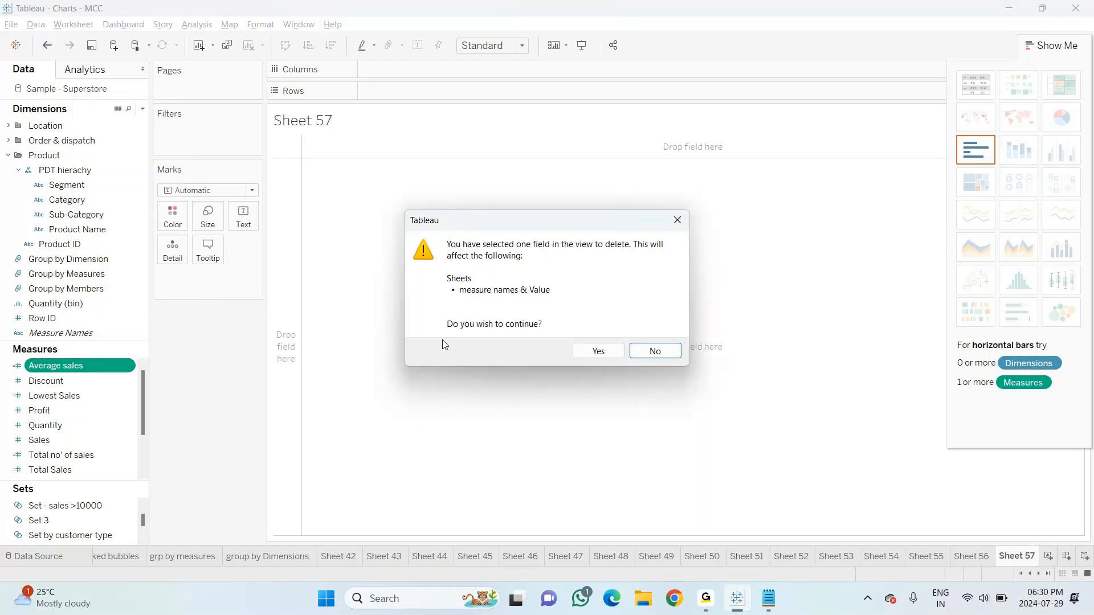
pyautogui.click(598, 351)
pyautogui.click(66, 379)
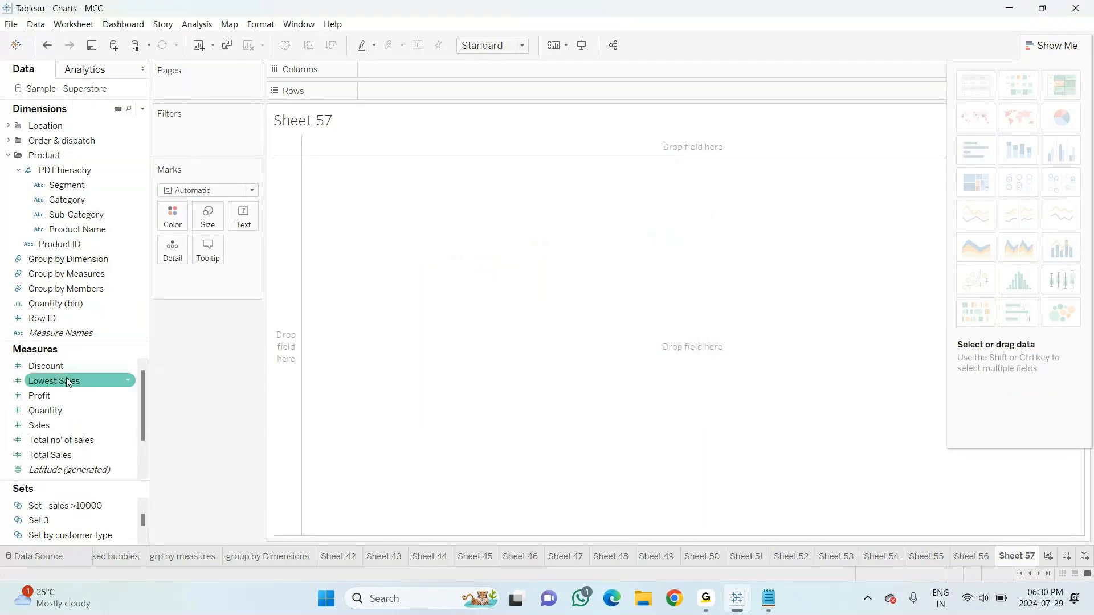
pyautogui.rightClick(50, 378)
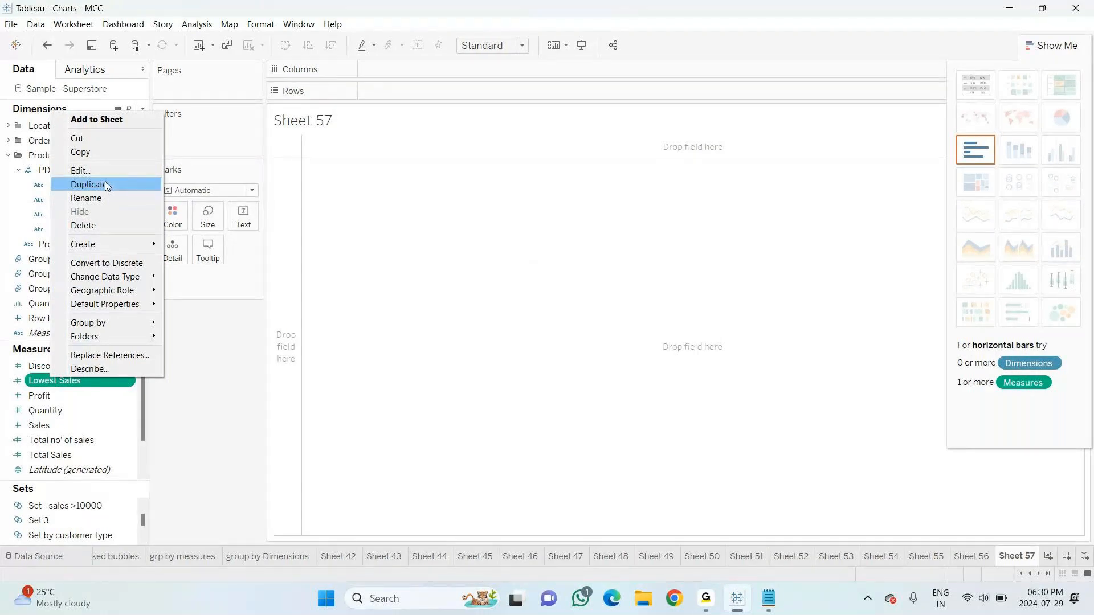
pyautogui.click(90, 228)
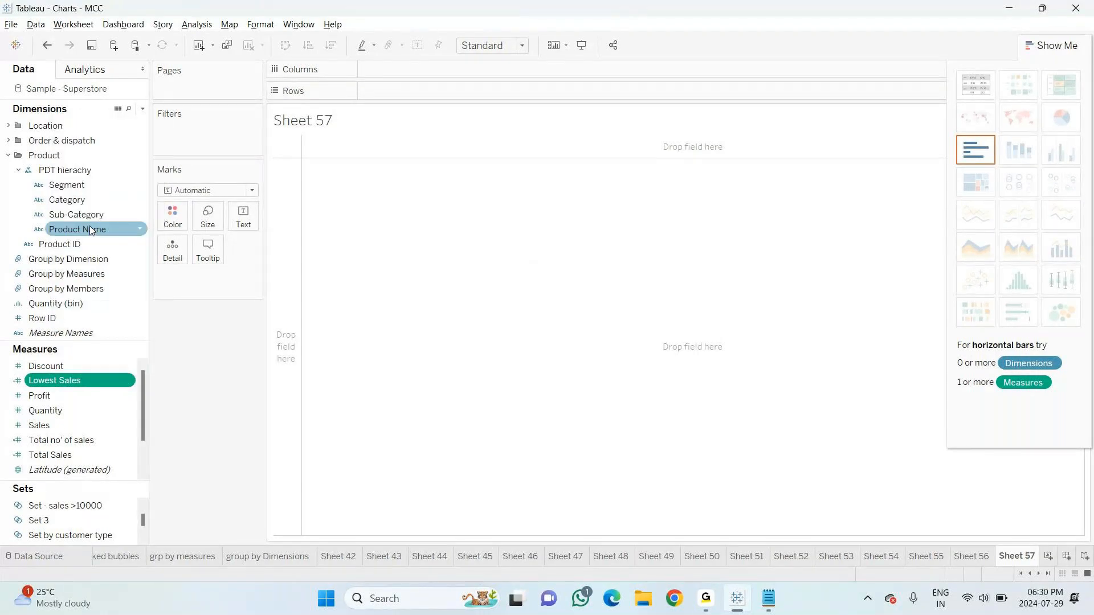
pyautogui.click(598, 351)
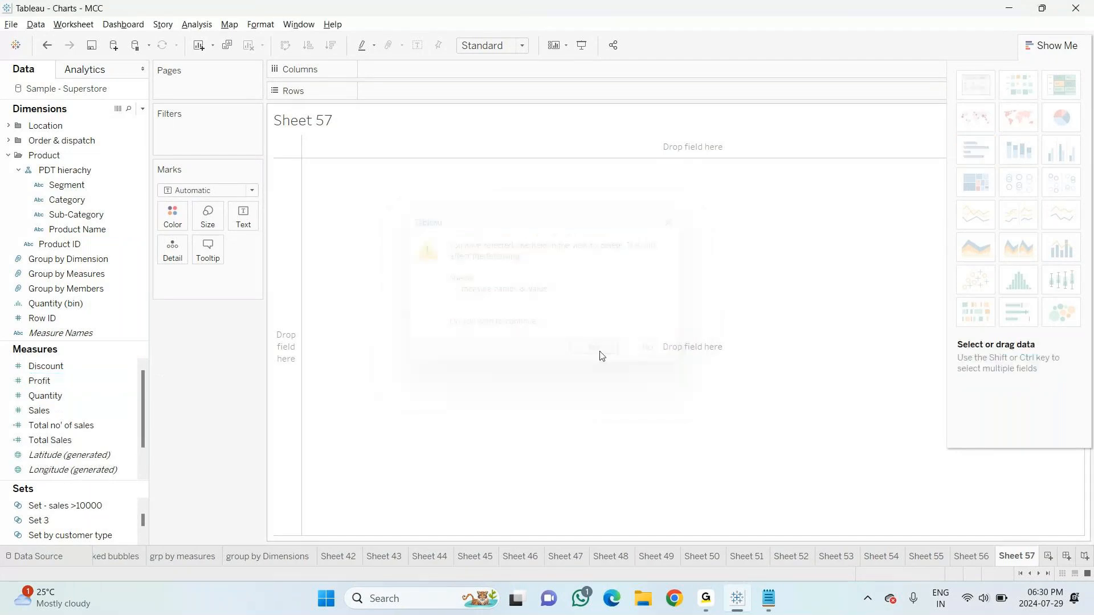
# Delete the Total no' of sales and Total Sales calculated fields from the measures, accepting the effect on other sheets
pyautogui.click(87, 432)
pyautogui.rightClick(87, 434)
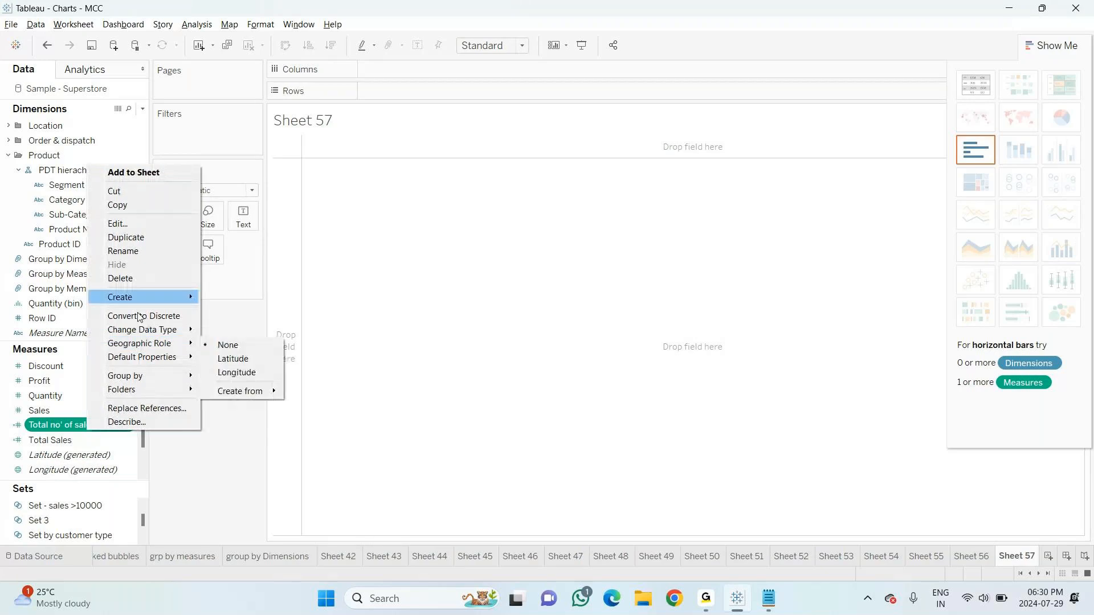
pyautogui.click(121, 279)
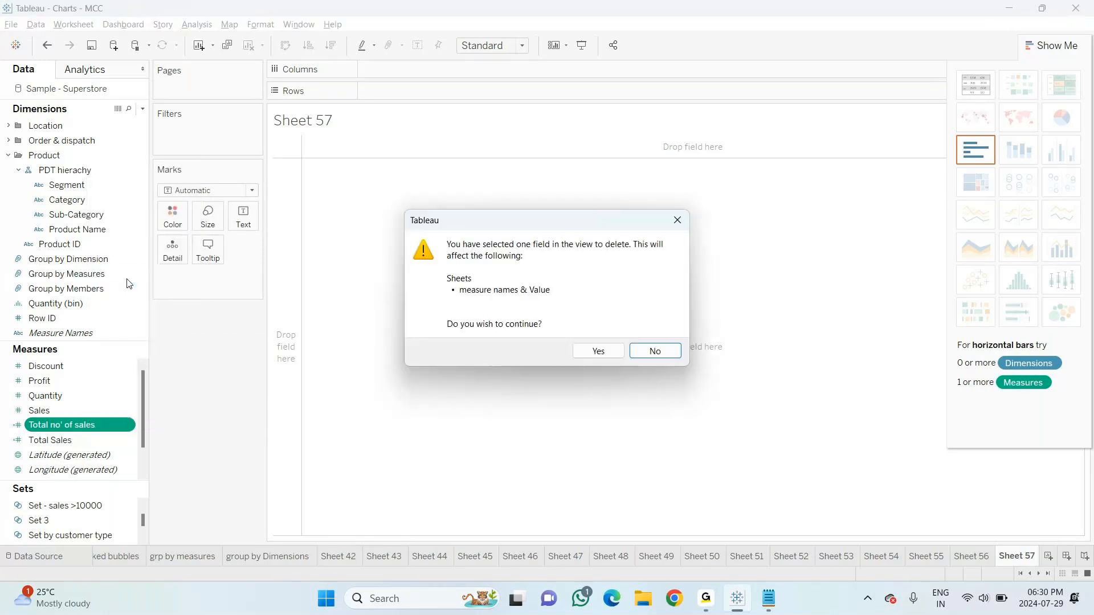
pyautogui.click(599, 350)
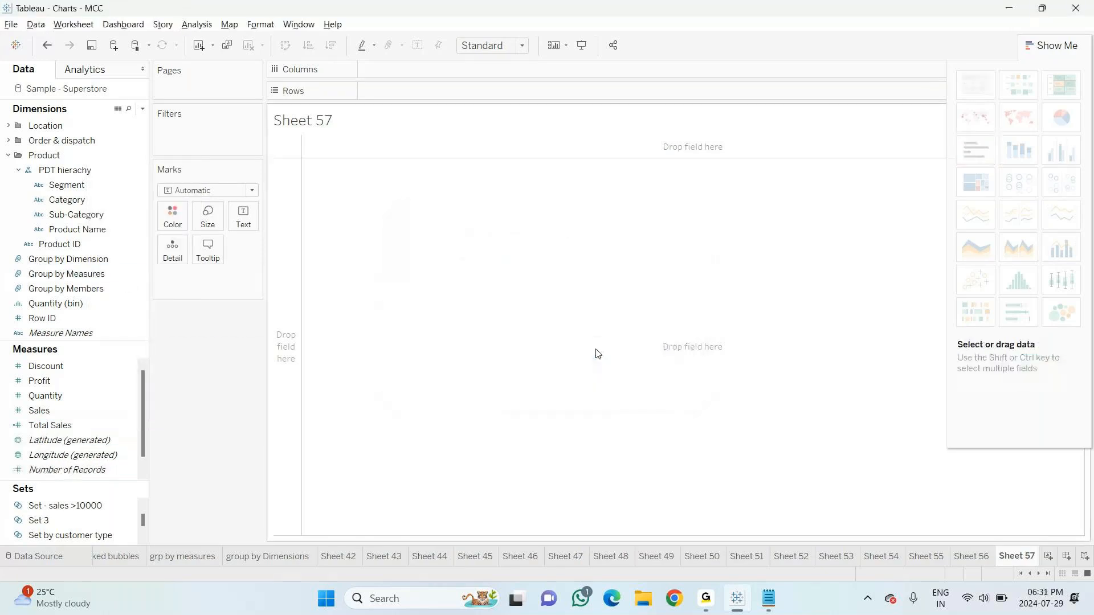
pyautogui.click(54, 408)
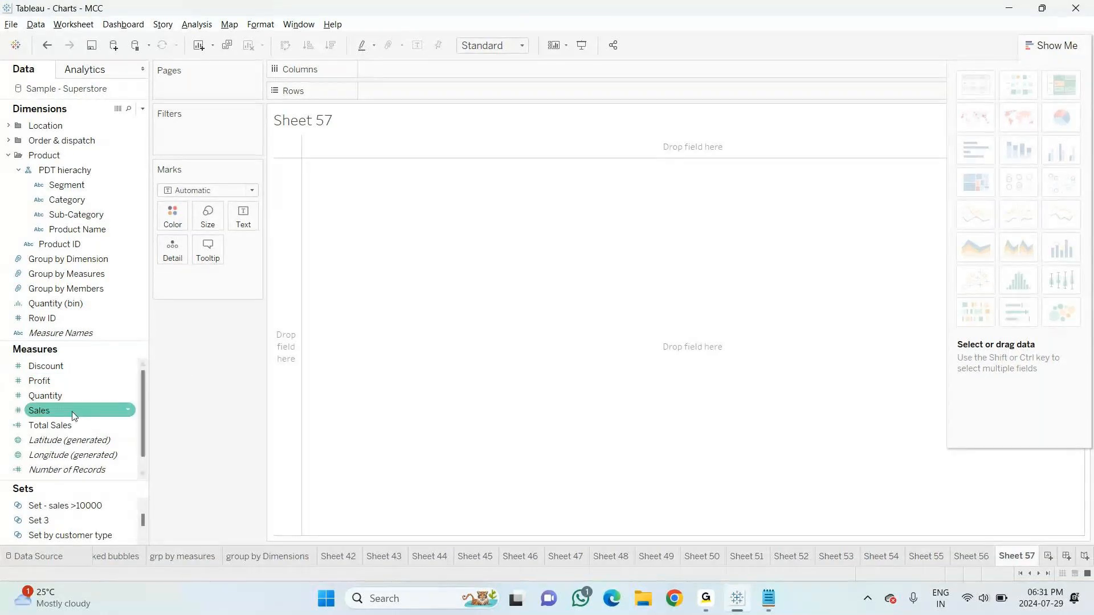
pyautogui.click(84, 436)
pyautogui.rightClick(65, 428)
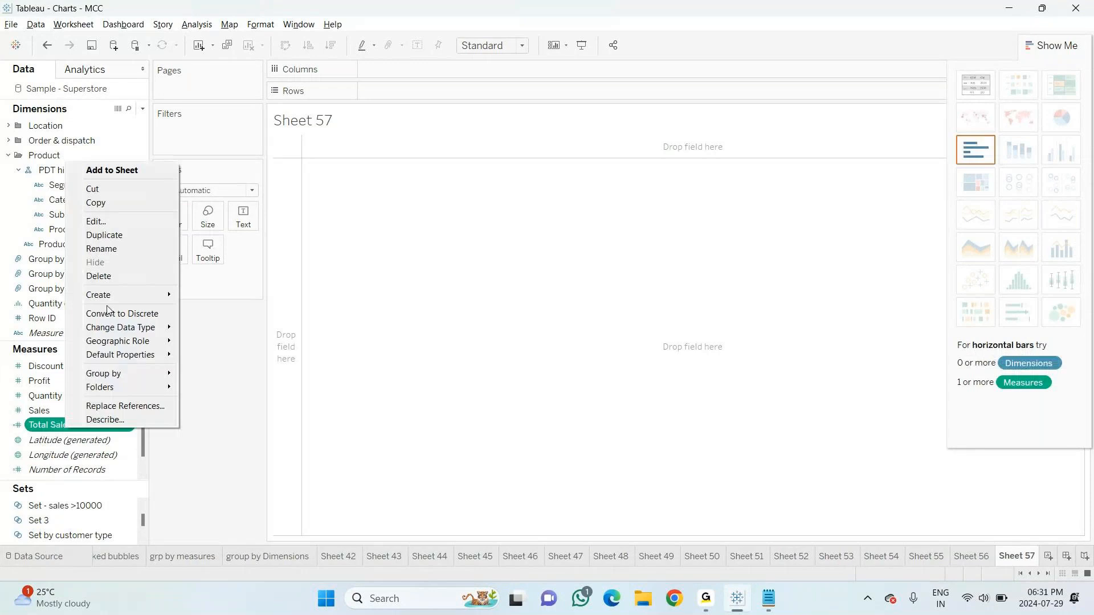
pyautogui.click(101, 276)
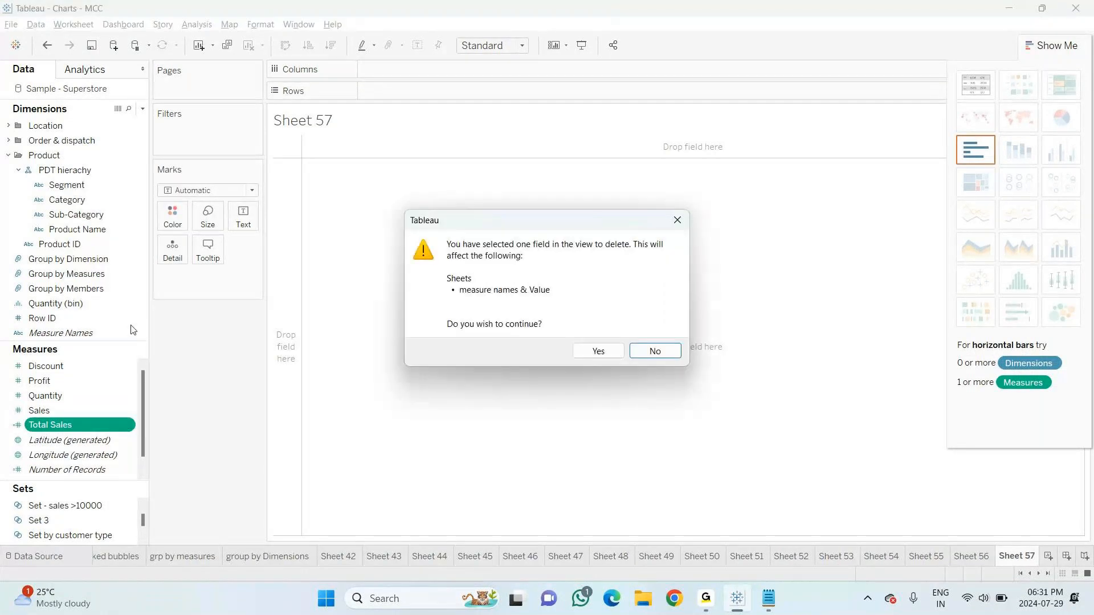
pyautogui.click(596, 351)
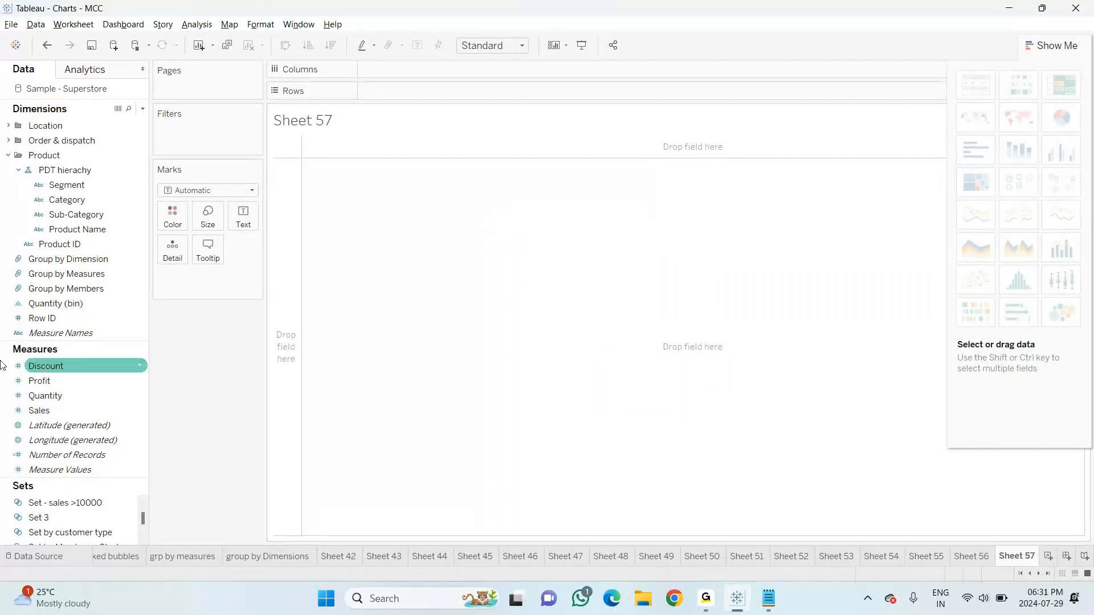
# Build a text table on Sheet 57 with Sub-Category as rows and Measure Values as the figures
pyautogui.click(89, 216)
pyautogui.moveTo(87, 218); pyautogui.dragTo(422, 96)
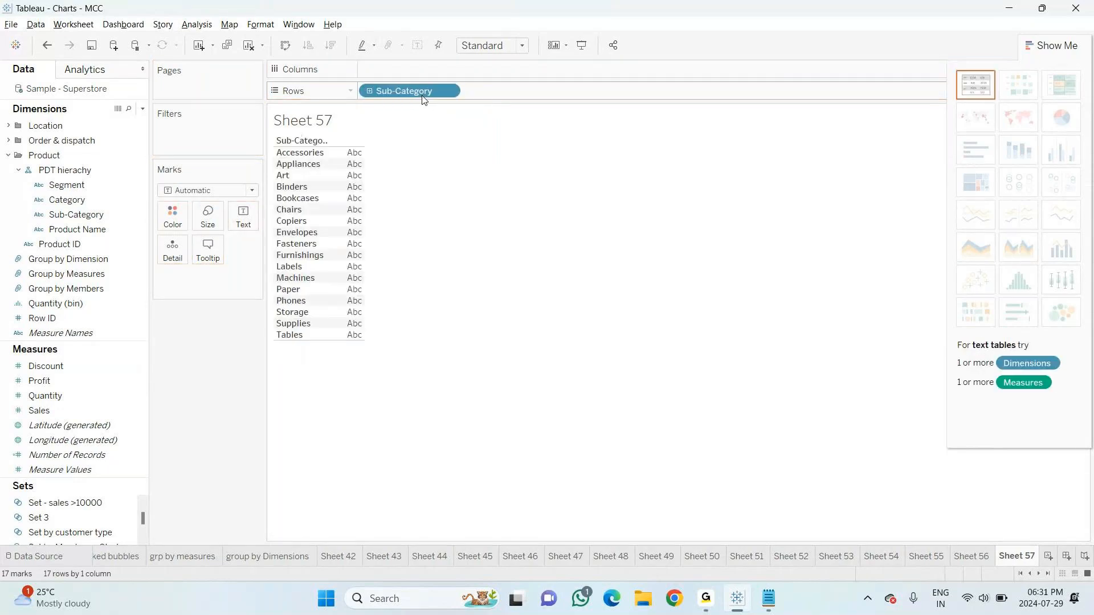
pyautogui.moveTo(83, 478); pyautogui.dragTo(369, 263)
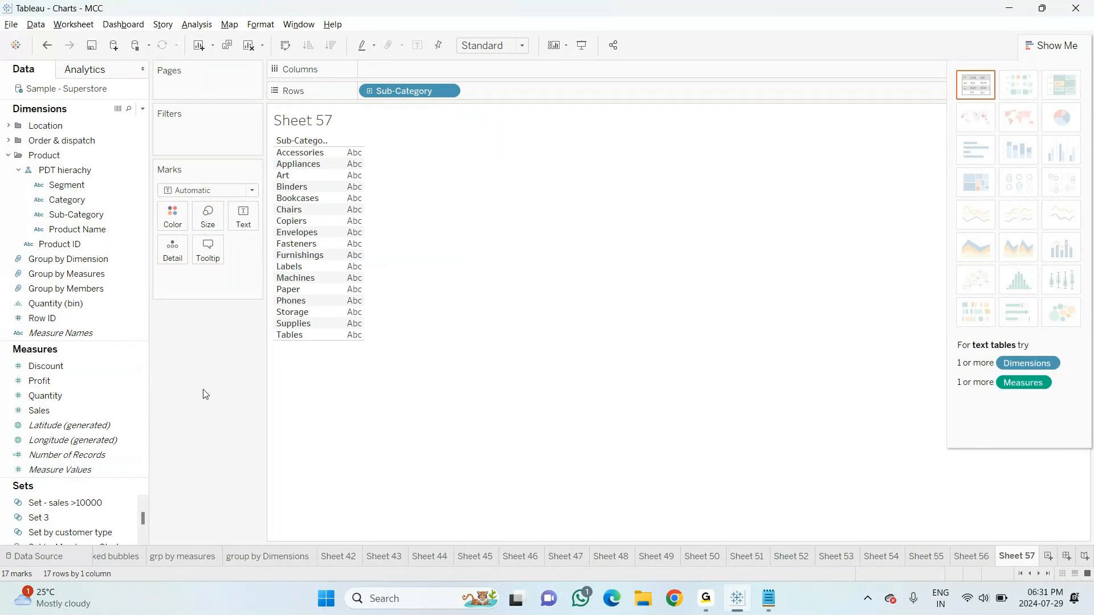
pyautogui.moveTo(80, 471); pyautogui.dragTo(252, 217)
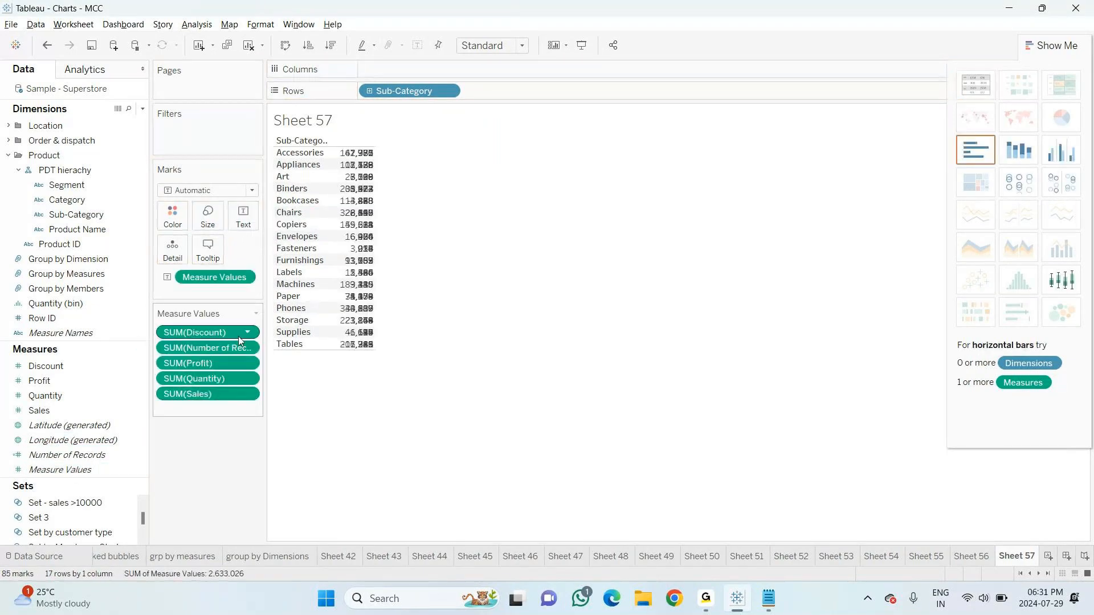
pyautogui.click(984, 85)
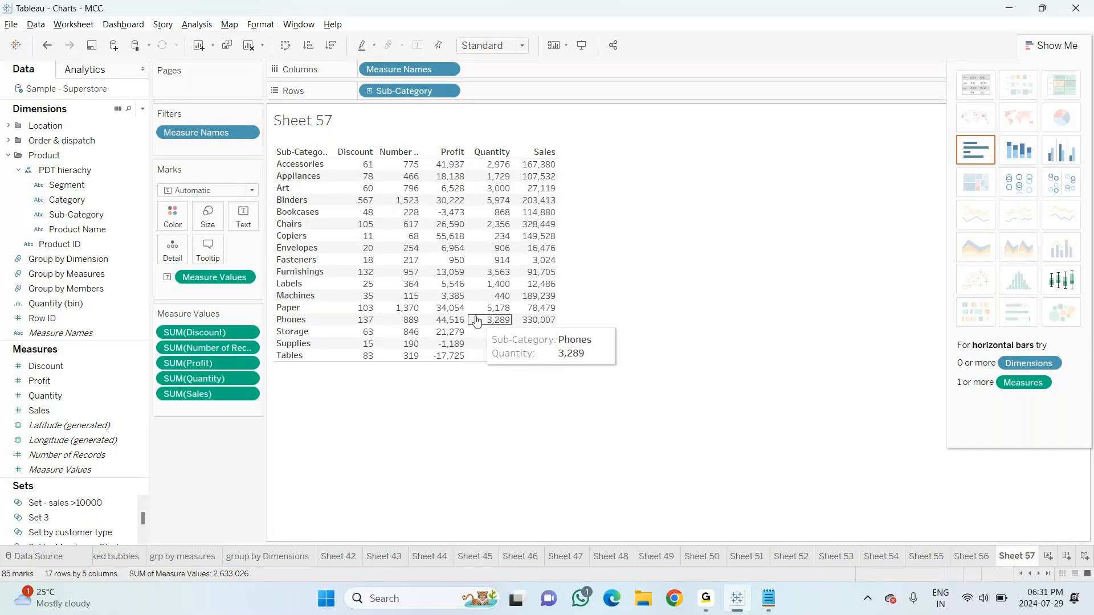
# Remove Discount, Profit and Quantity from the measure values, keeping Number of Records and Sales in the table
pyautogui.click(57, 536)
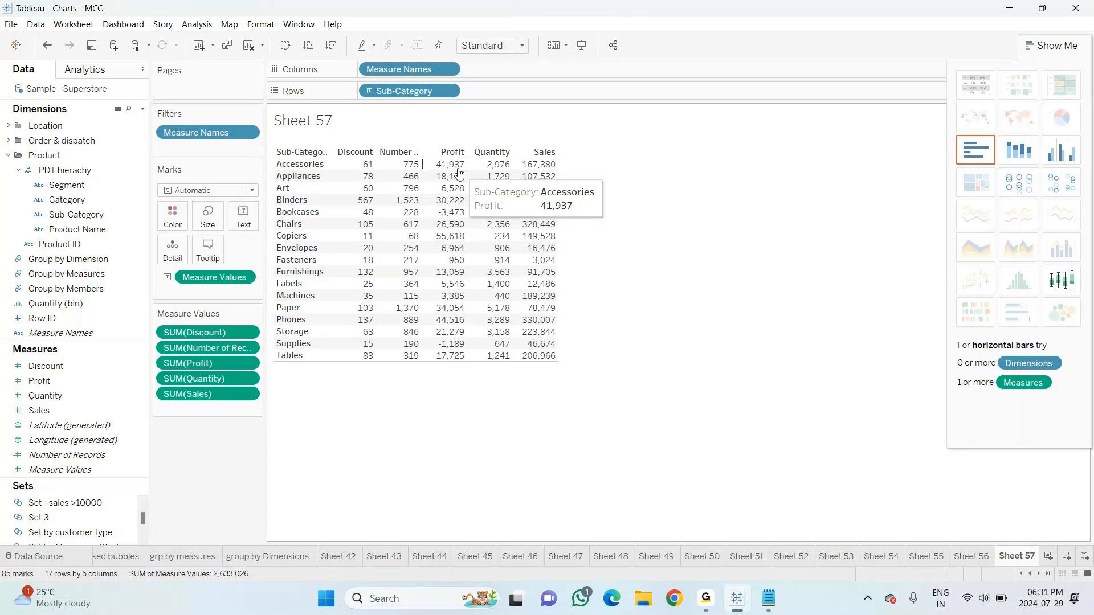
pyautogui.moveTo(193, 361); pyautogui.dragTo(232, 463)
pyautogui.moveTo(211, 364); pyautogui.dragTo(234, 429)
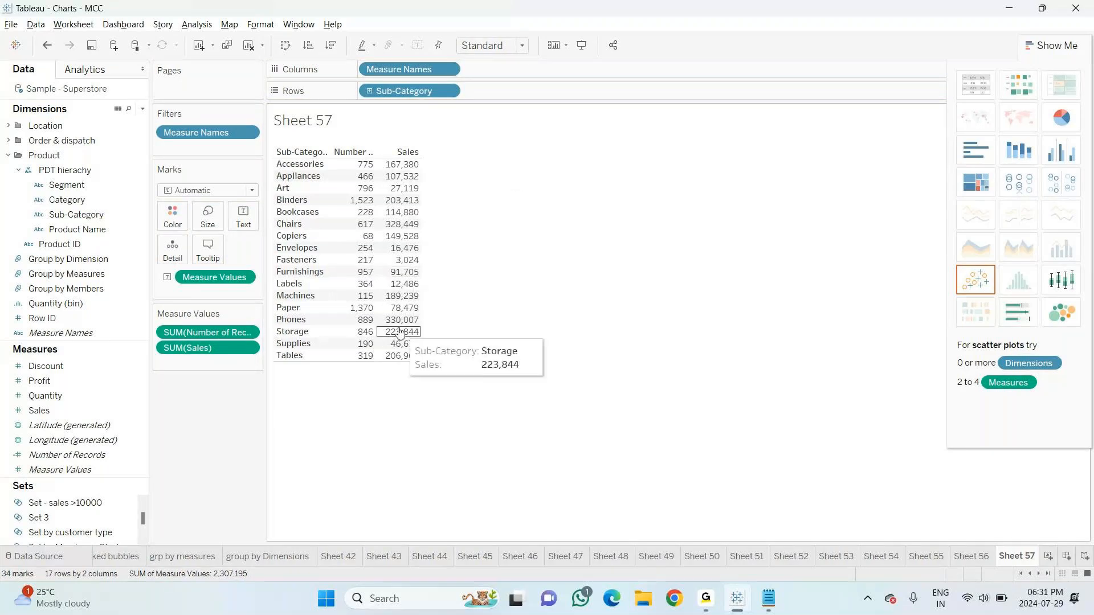
# Add a new worksheet after Sheet 57 and place the Sales measure on its rows
pyautogui.click(972, 557)
pyautogui.click(1016, 556)
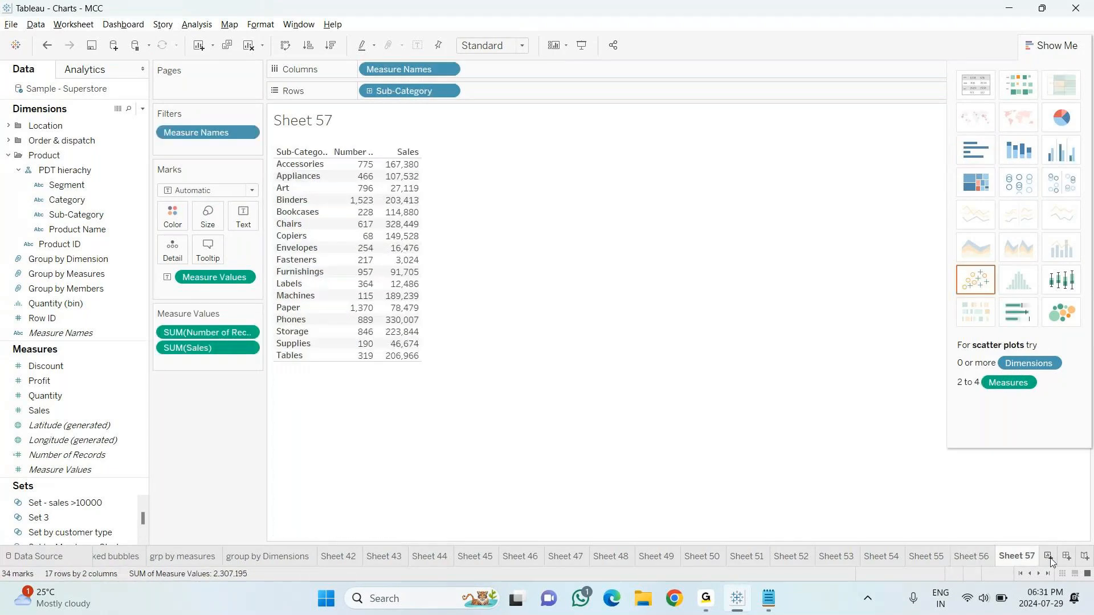
pyautogui.click(1049, 557)
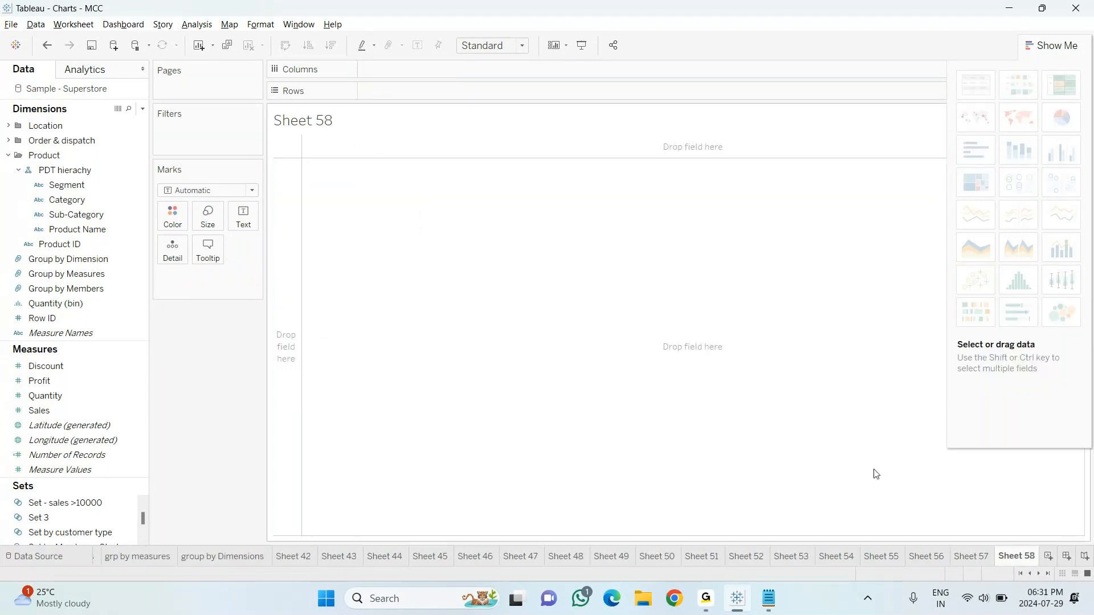
pyautogui.click(122, 229)
pyautogui.click(101, 214)
pyautogui.click(972, 556)
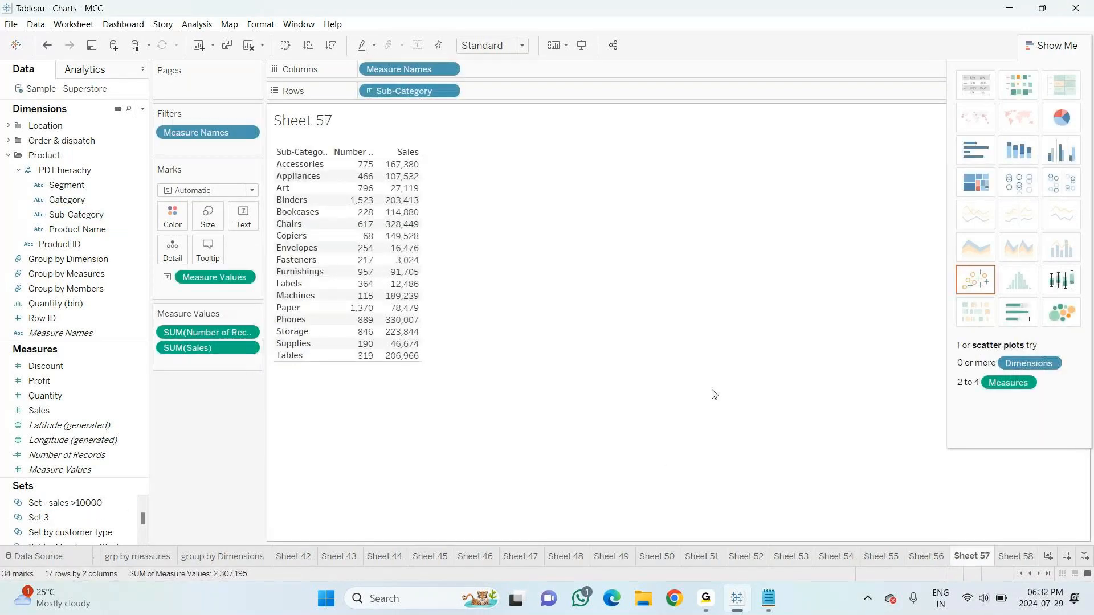
pyautogui.click(1016, 556)
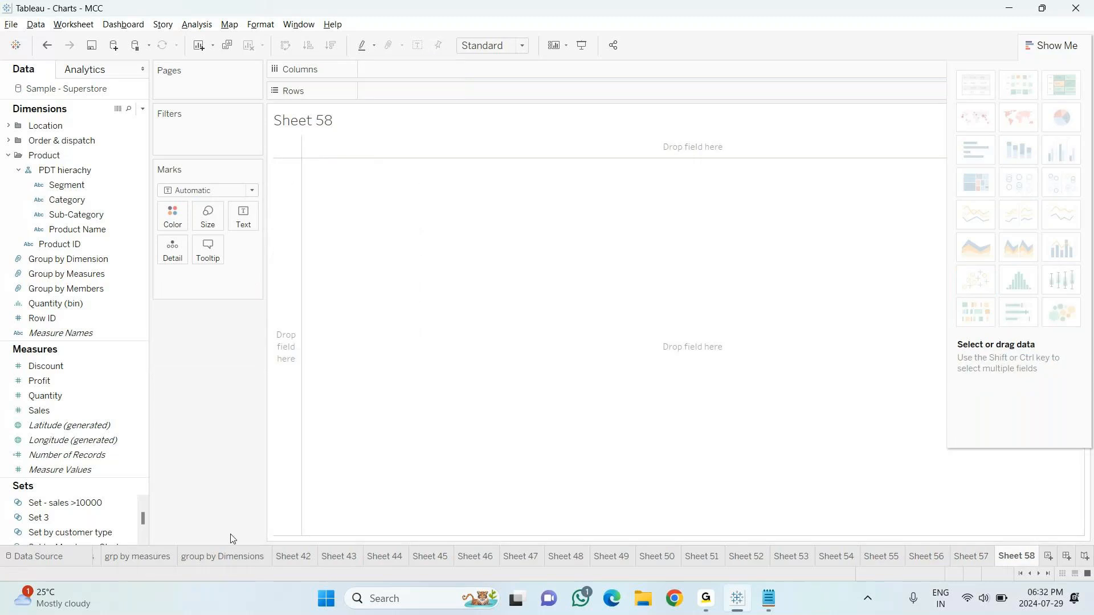
pyautogui.click(34, 409)
pyautogui.moveTo(35, 408); pyautogui.dragTo(395, 92)
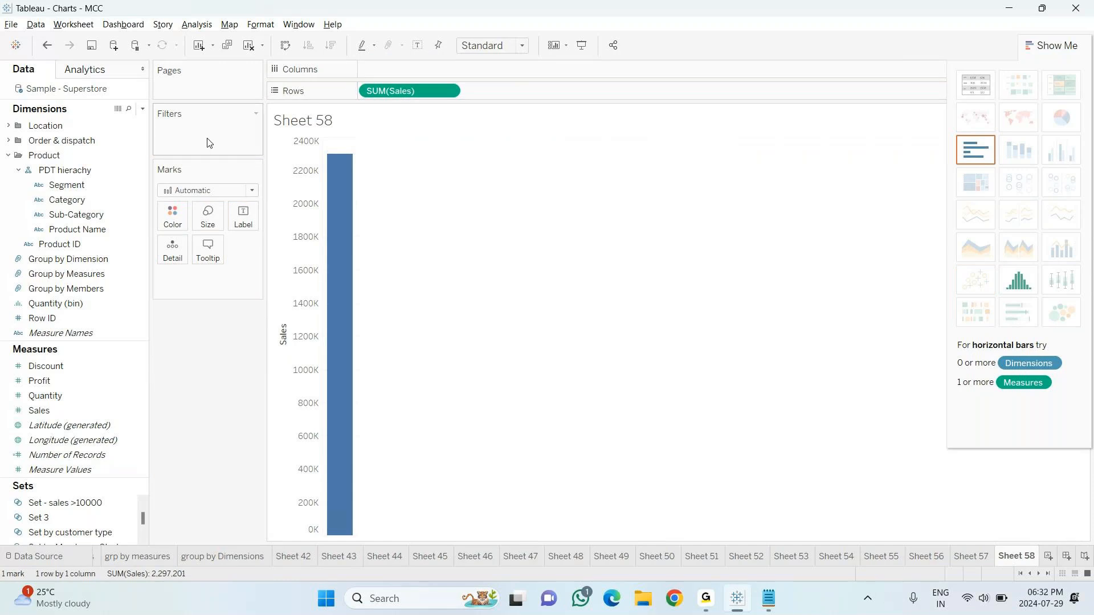
# Start a new calculated field from the data source and name it Total Sales
pyautogui.click(143, 111)
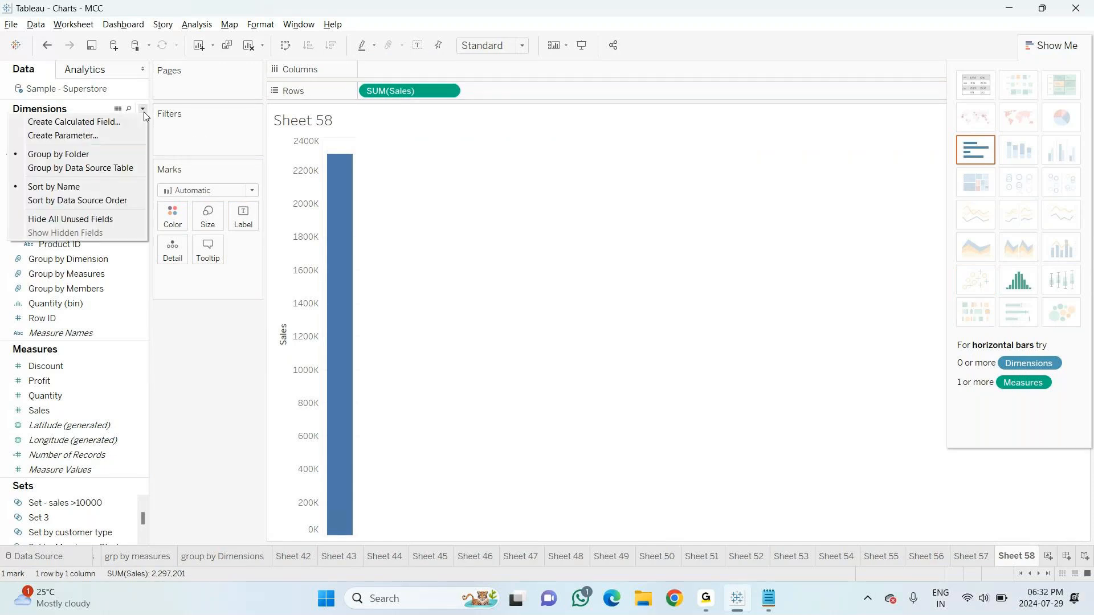
pyautogui.click(116, 124)
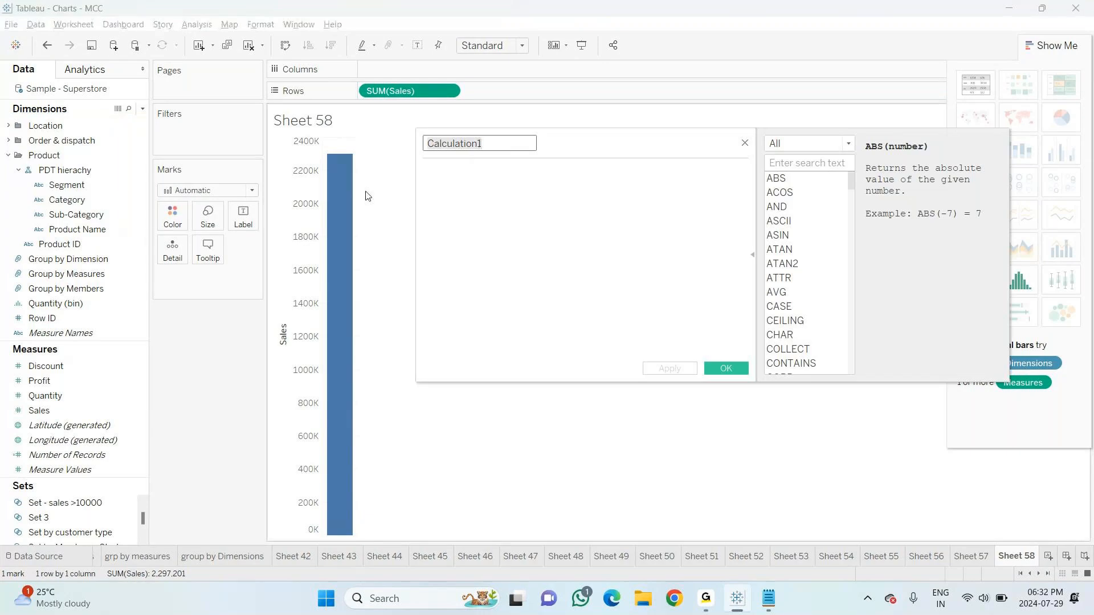
pyautogui.press('BackSpace')
pyautogui.write('Tot')
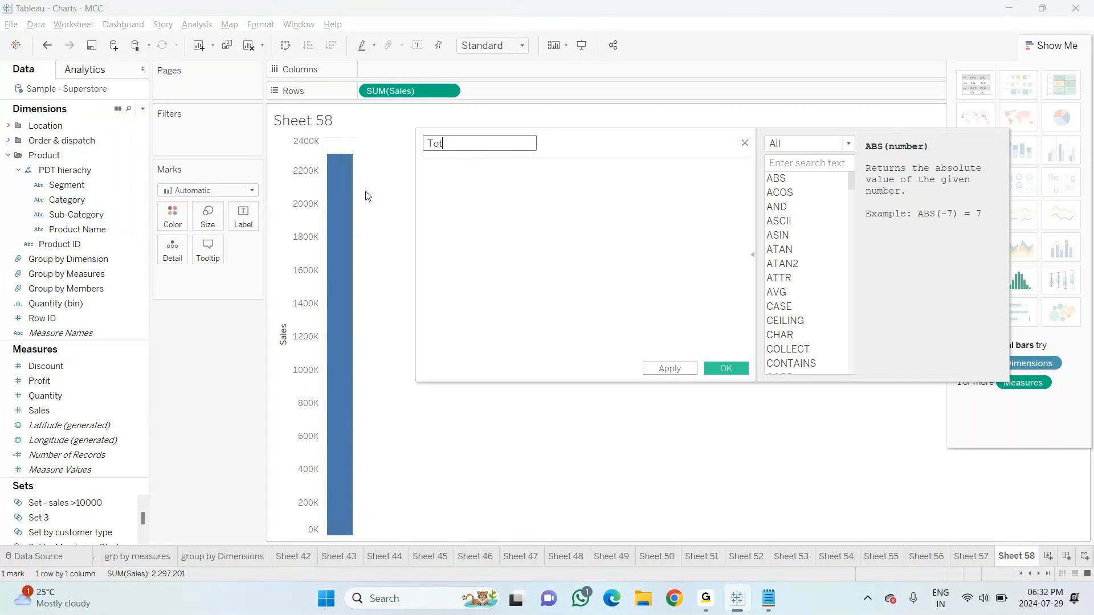
pyautogui.write('al Sales')
pyautogui.click(456, 194)
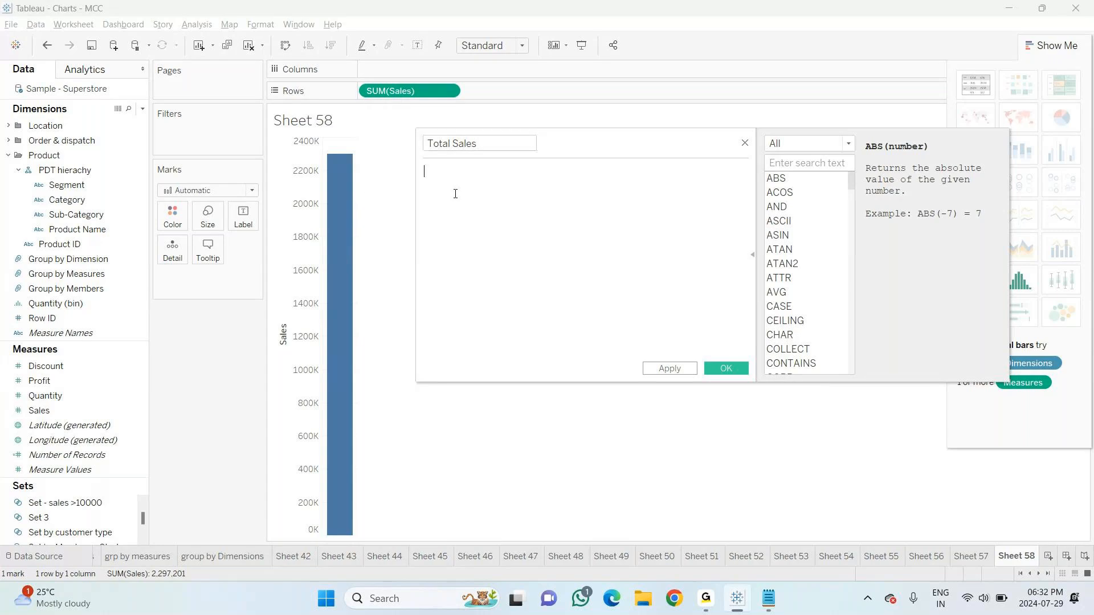
# Enter the formula SUM([Sales]) for the calculated field, apply it and save the calculation
pyautogui.write('=')
pyautogui.press('BackSpace')
pyautogui.write('SUM(s')
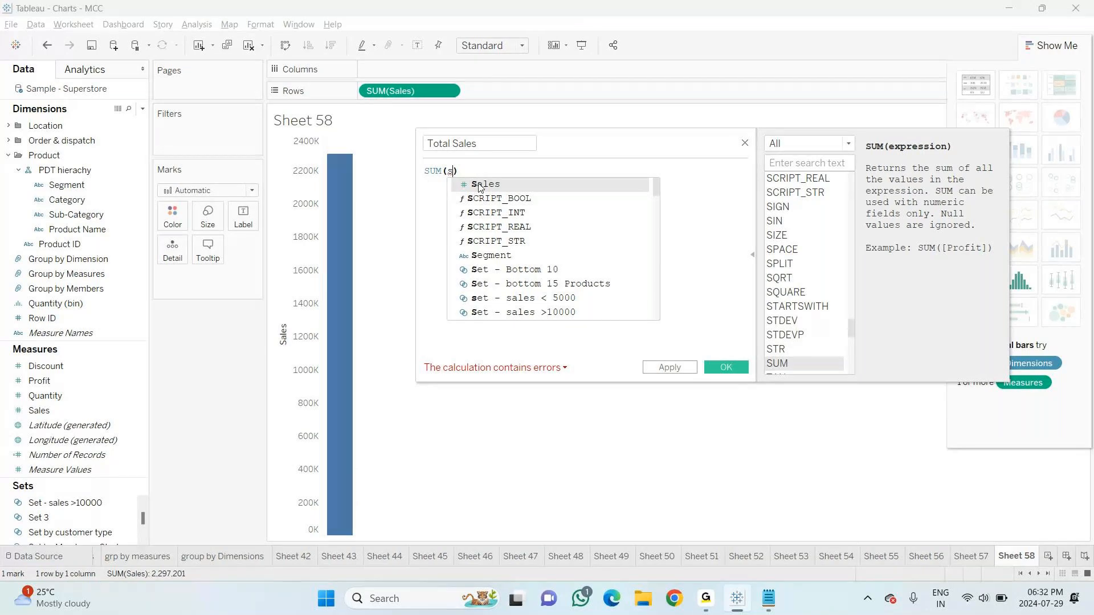
pyautogui.click(479, 184)
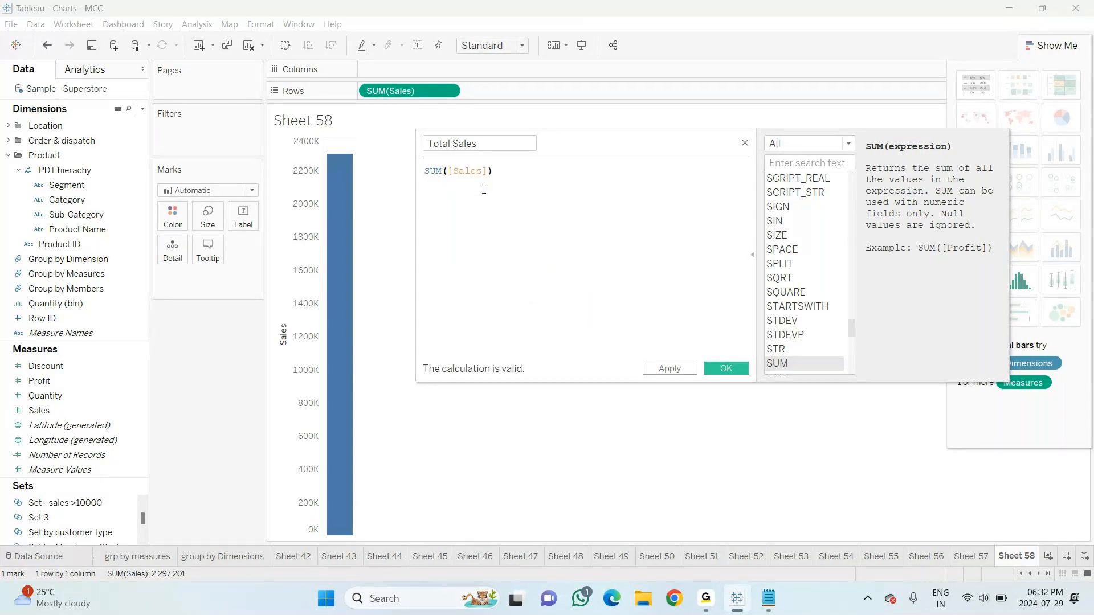
pyautogui.press('BackSpace')
pyautogui.press('BackSpace')
pyautogui.press('BackSpace')
pyautogui.press('BackSpace')
pyautogui.press('BackSpace')
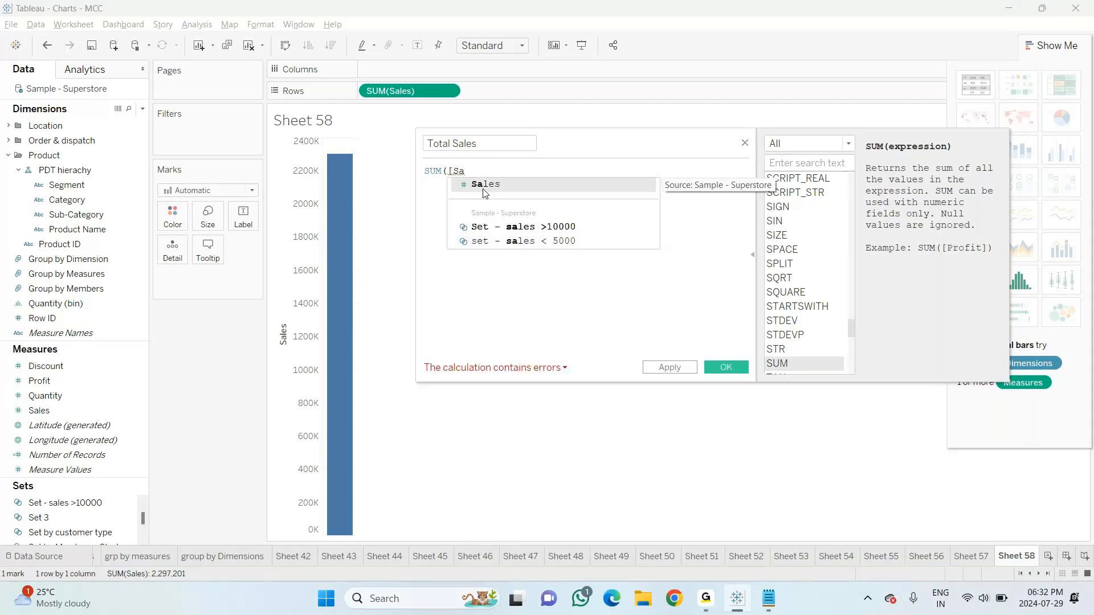
pyautogui.click(483, 184)
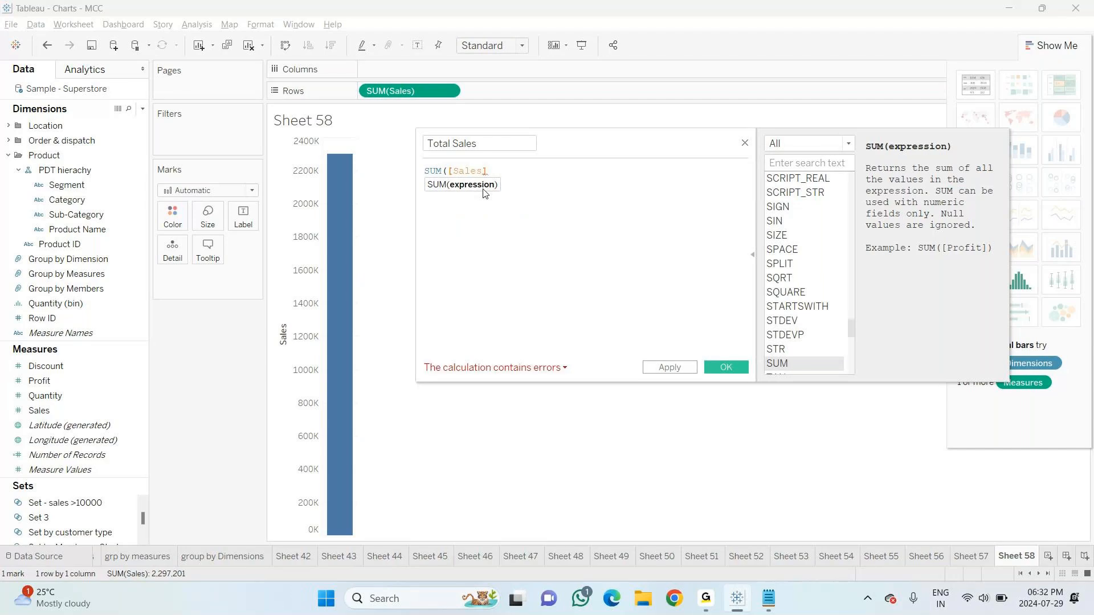
pyautogui.write(')')
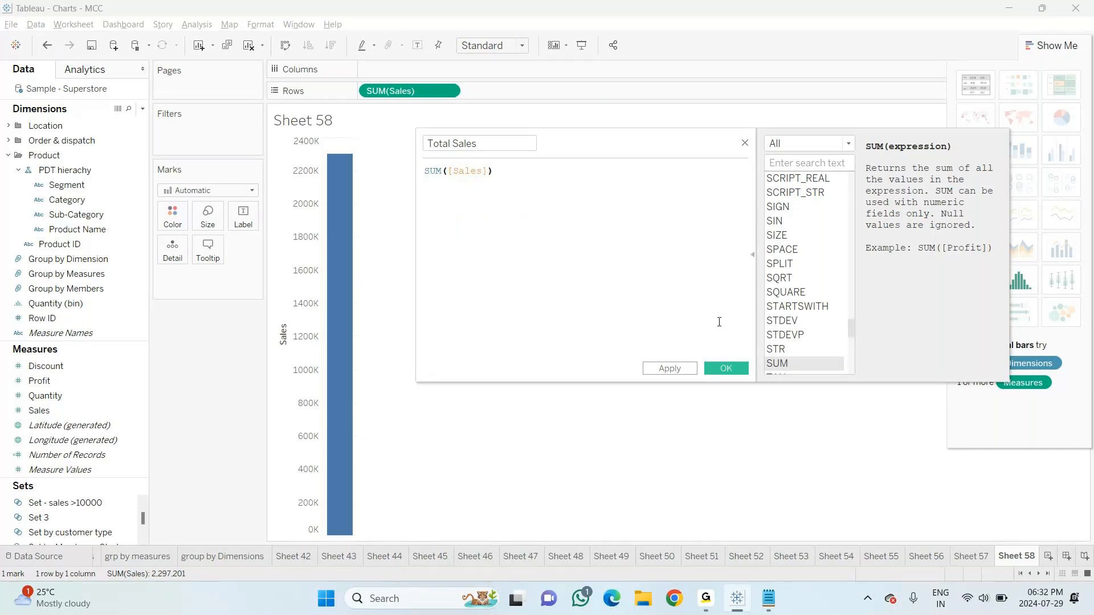
pyautogui.click(670, 368)
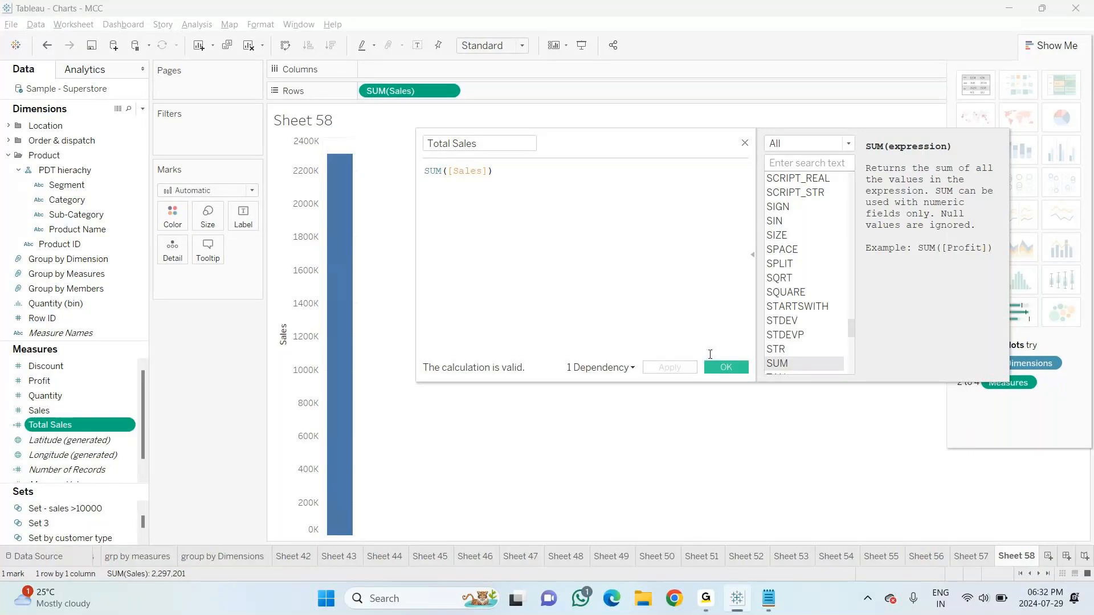
pyautogui.click(719, 367)
# Add Total Sales to the rows beside Sales, convert the view to a text table and highlight each measure in turn
pyautogui.moveTo(50, 426); pyautogui.dragTo(495, 94)
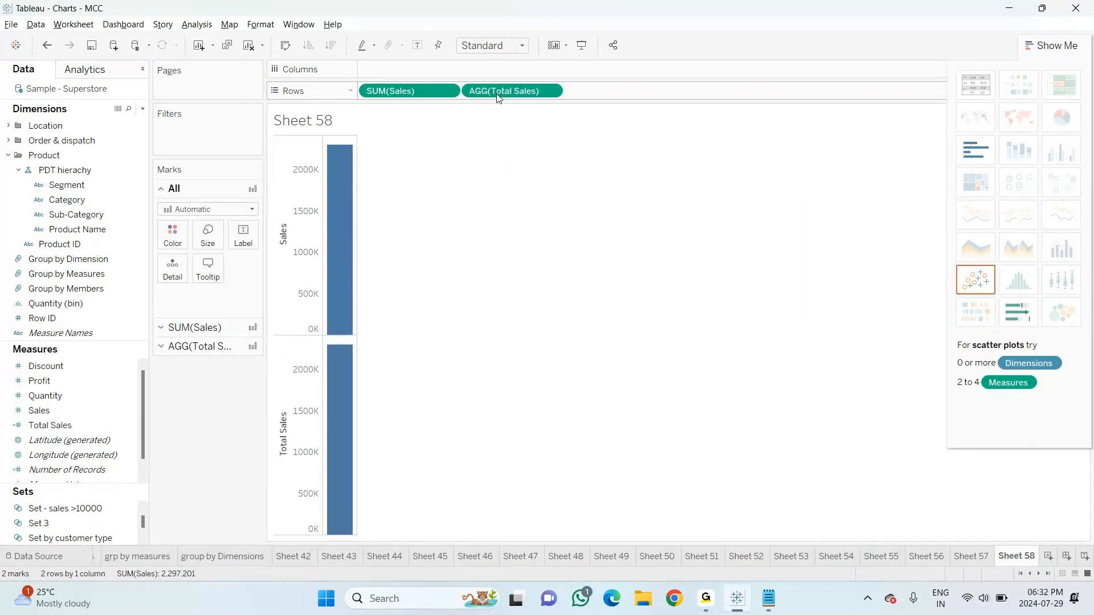
pyautogui.click(976, 84)
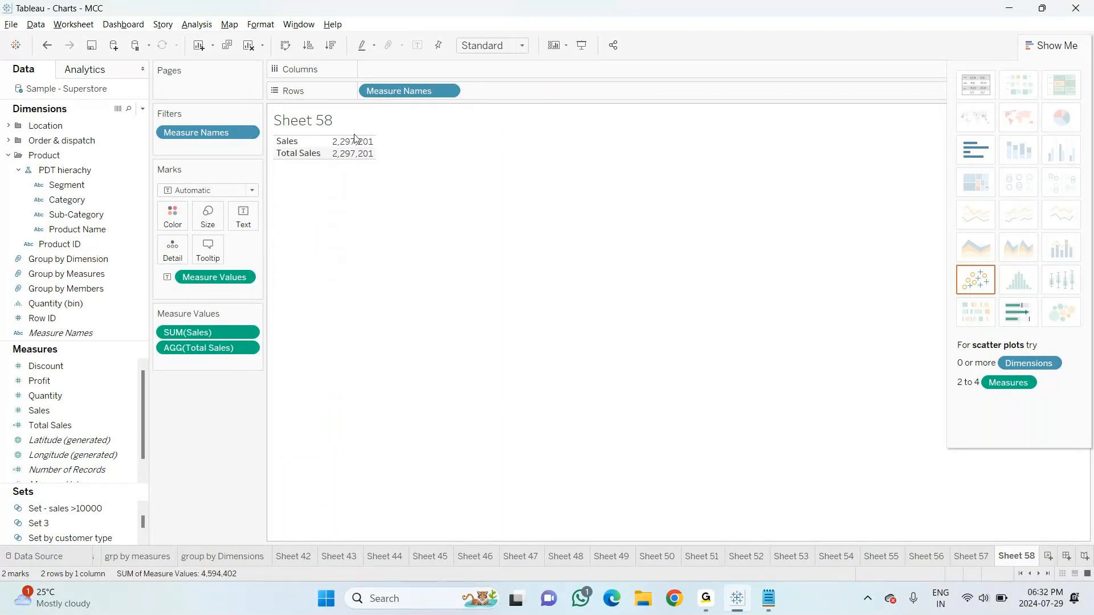
pyautogui.click(290, 143)
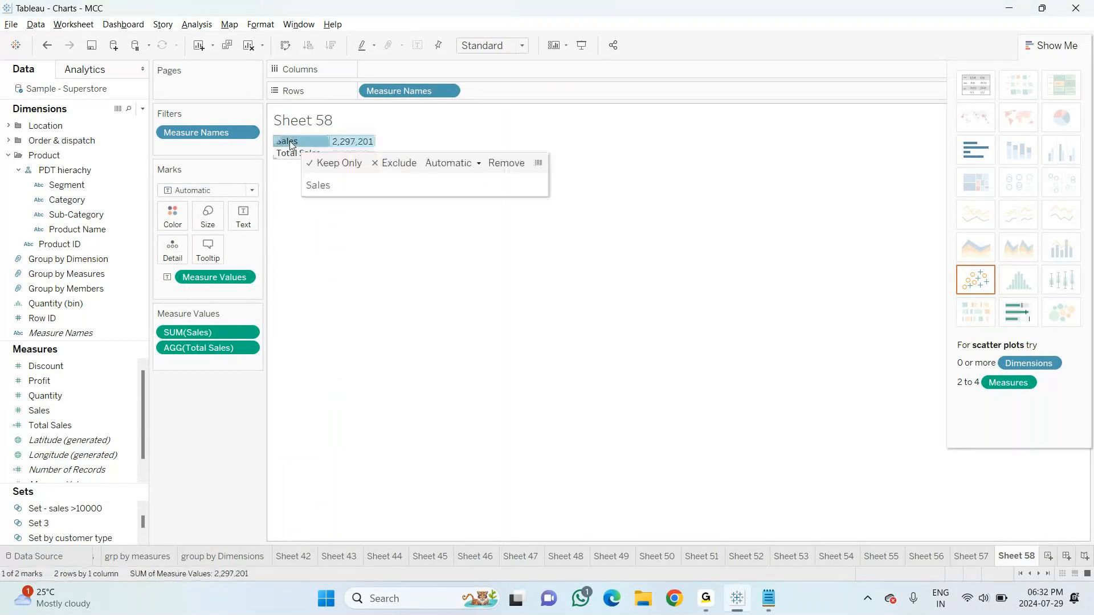
pyautogui.click(286, 155)
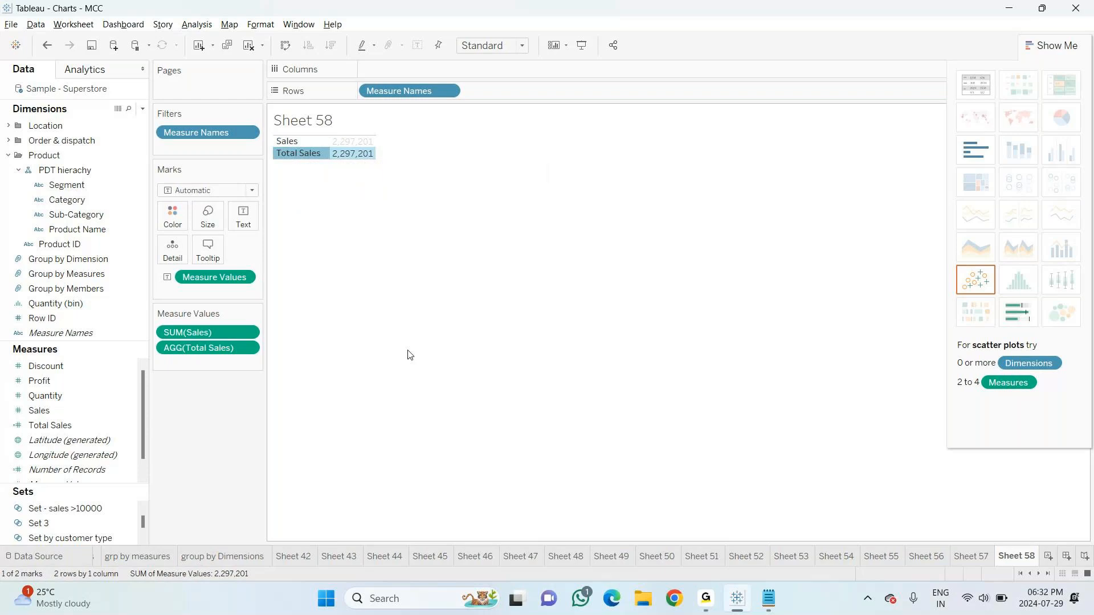
# Remove SUM(Sales) from the view and break Total Sales down by Sub-Category on the rows
pyautogui.moveTo(239, 333); pyautogui.dragTo(214, 428)
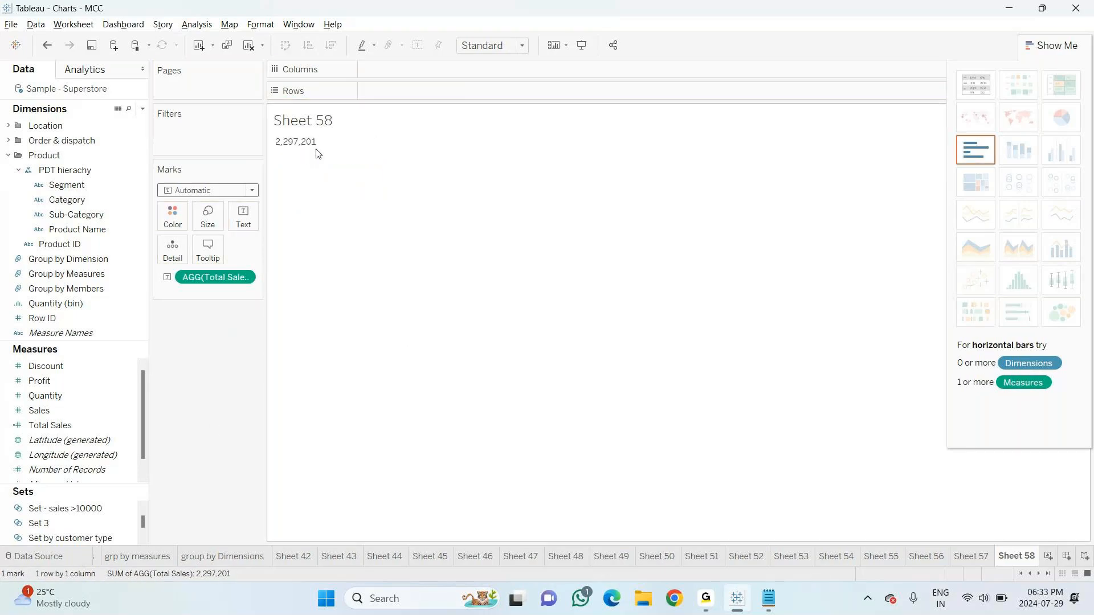
pyautogui.click(67, 200)
pyautogui.moveTo(67, 214); pyautogui.dragTo(383, 91)
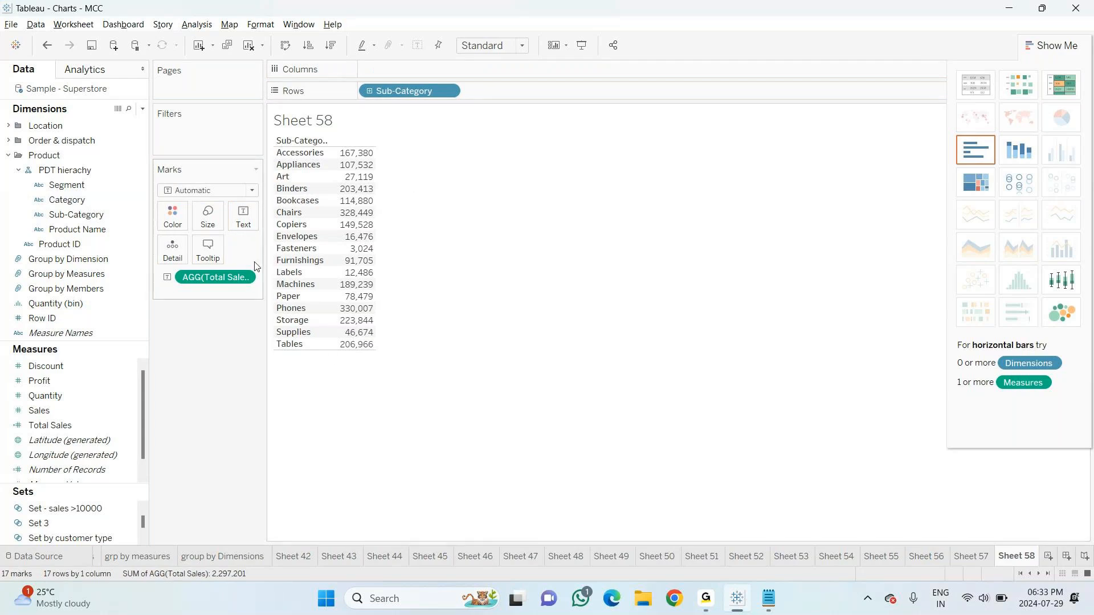
# Replace Total Sales with Sales in the Sub-Category table and add Total Sales back as a second value column
pyautogui.moveTo(238, 279); pyautogui.dragTo(114, 438)
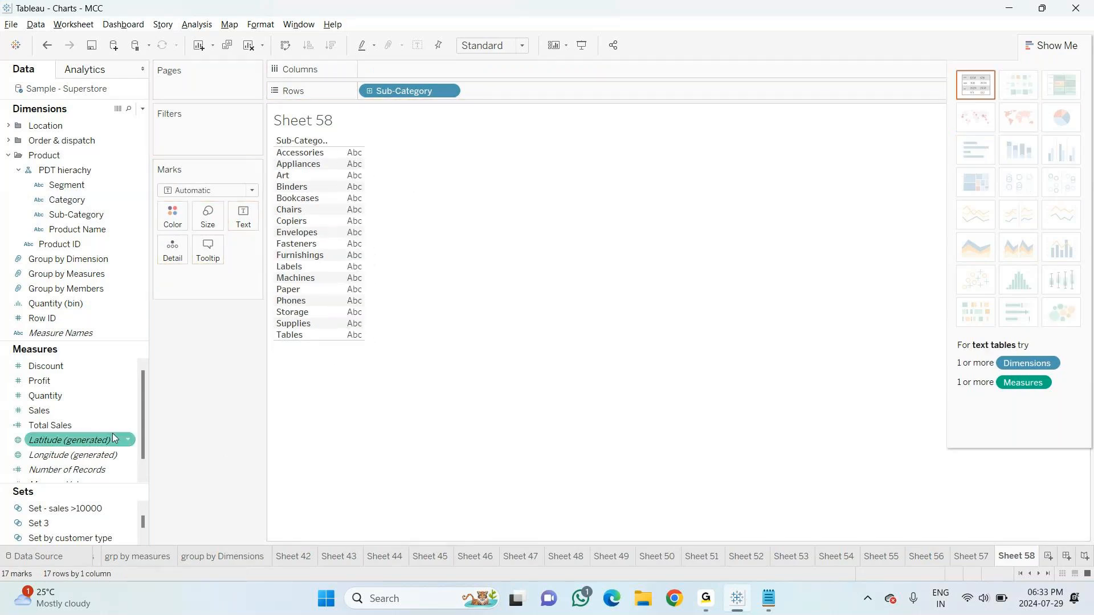
pyautogui.click(66, 412)
pyautogui.moveTo(66, 414); pyautogui.dragTo(352, 291)
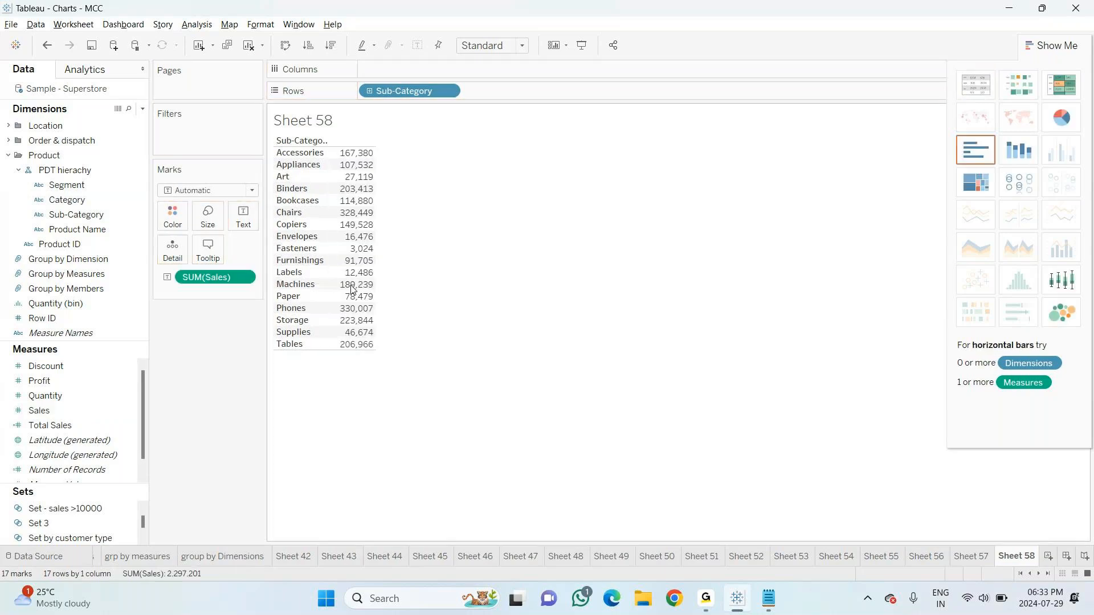
pyautogui.moveTo(50, 424); pyautogui.dragTo(365, 243)
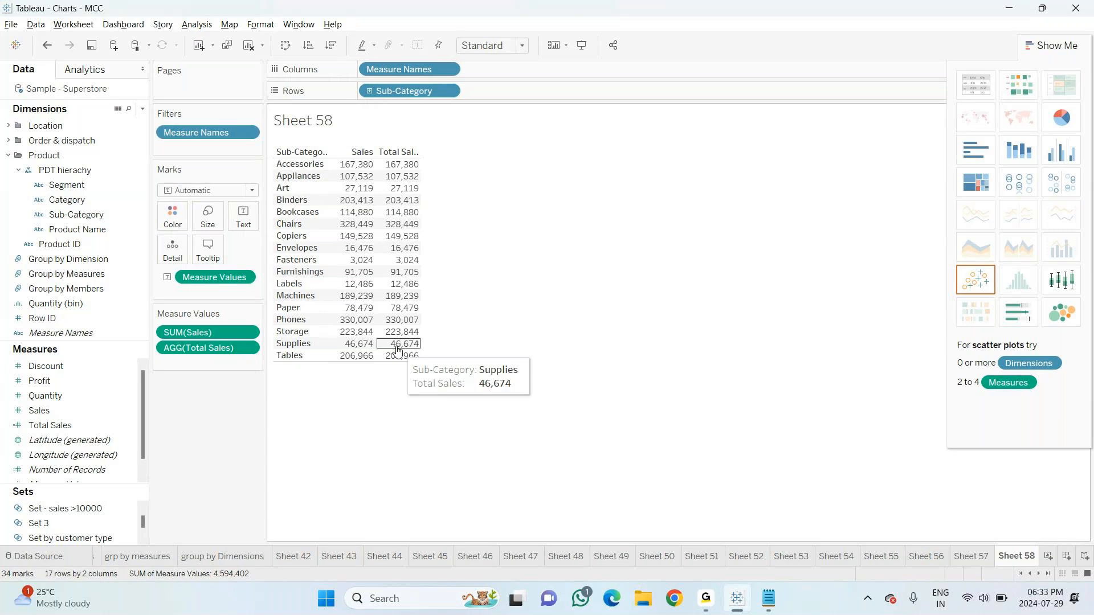
# Open the Total Sales calculation, highlight its formula, and switch to Notepad to compare it with the Total sales entry
pyautogui.click(128, 426)
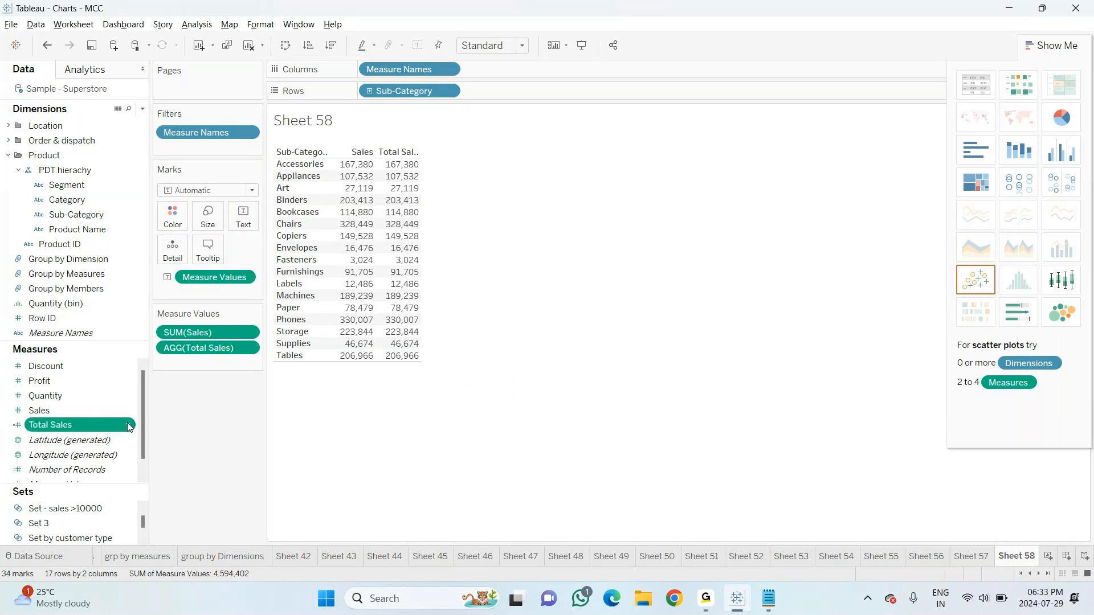
pyautogui.rightClick(129, 426)
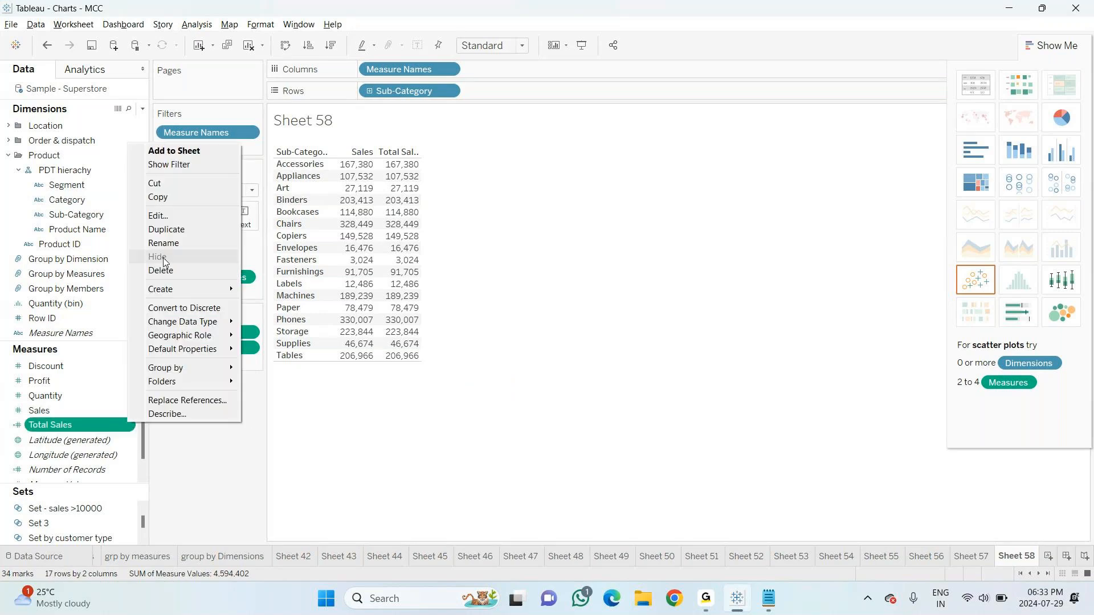
pyautogui.click(165, 217)
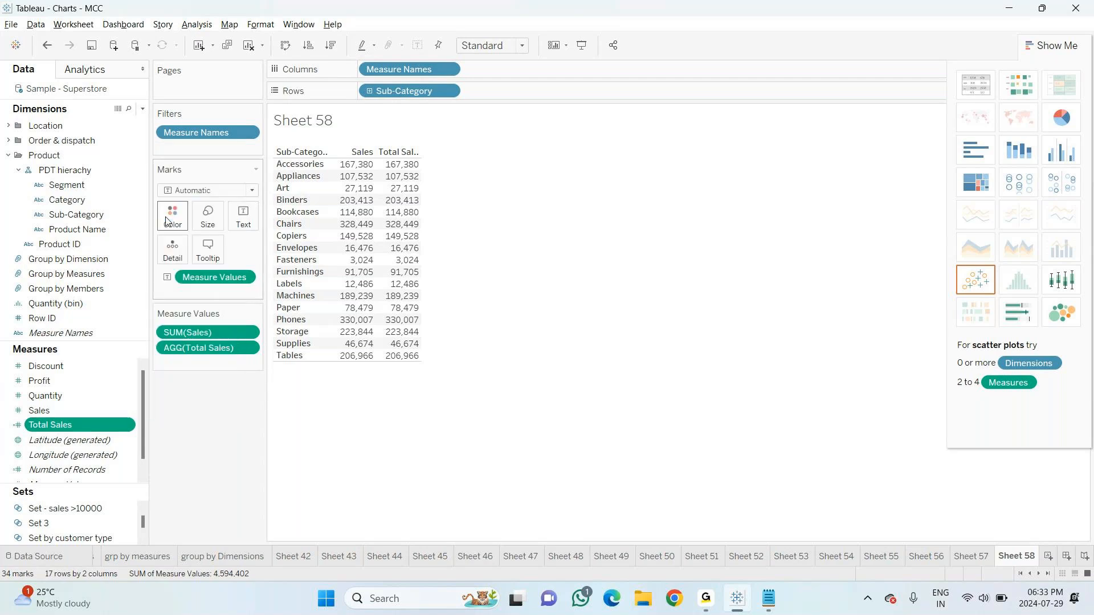
pyautogui.moveTo(493, 171); pyautogui.dragTo(424, 170)
pyautogui.hotkey('alt', 'Tab')
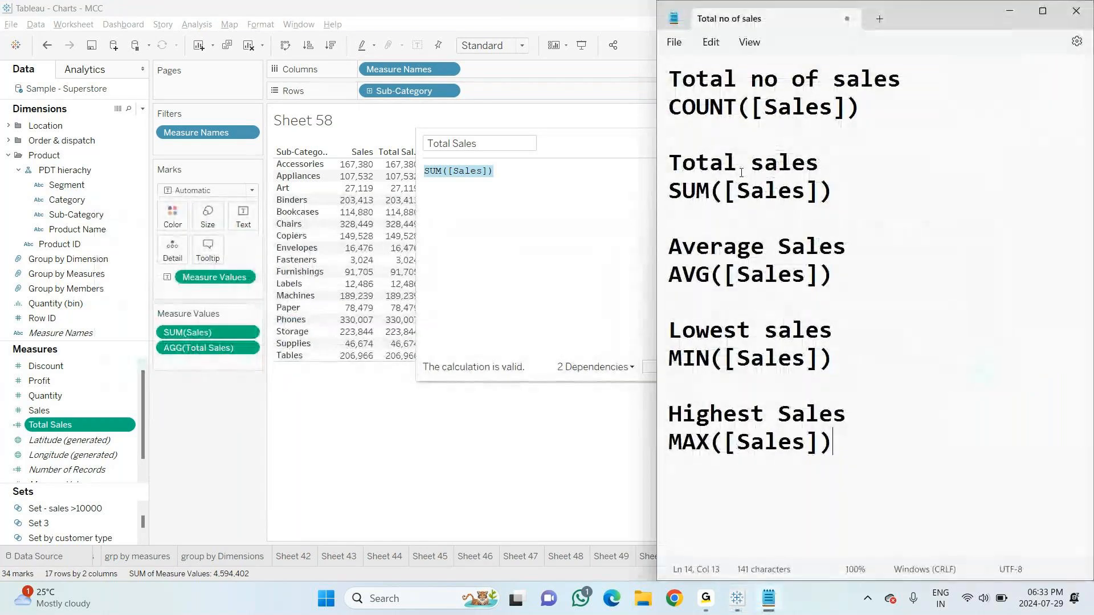
pyautogui.moveTo(845, 190); pyautogui.dragTo(659, 157)
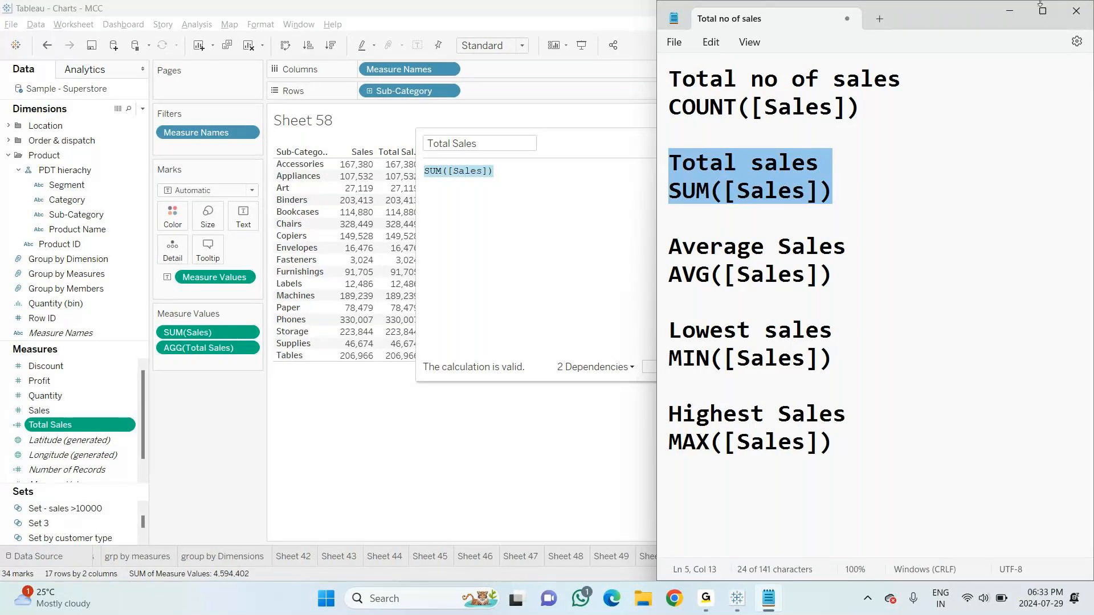
# Close Notepad and the Total Sales calculation editor, and remove SUM(Sales) from the measure values
pyautogui.click(1077, 10)
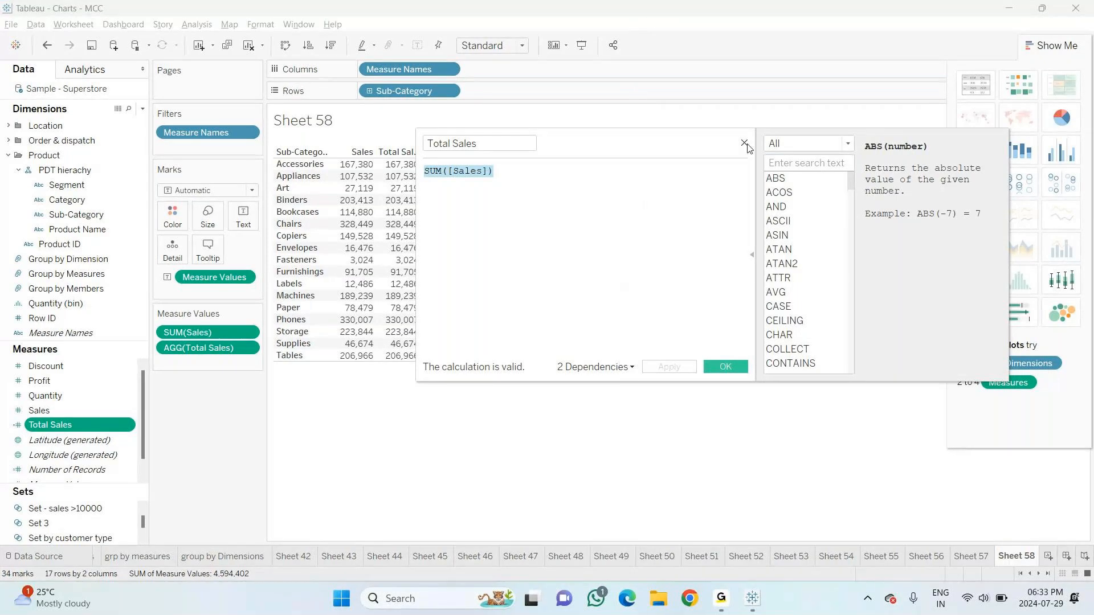
pyautogui.click(745, 143)
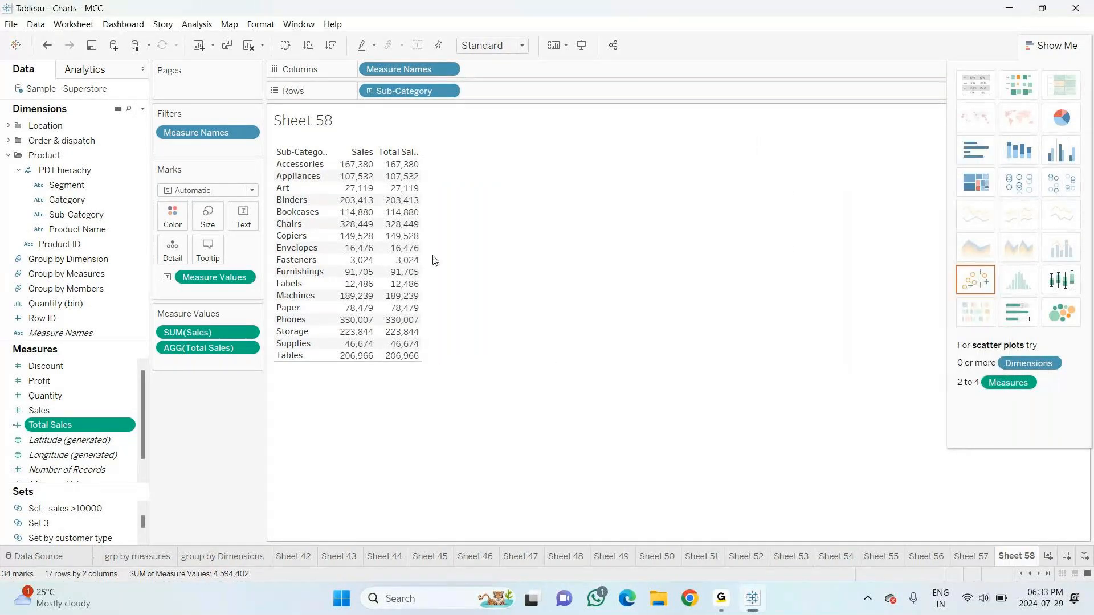
pyautogui.moveTo(214, 333); pyautogui.dragTo(207, 421)
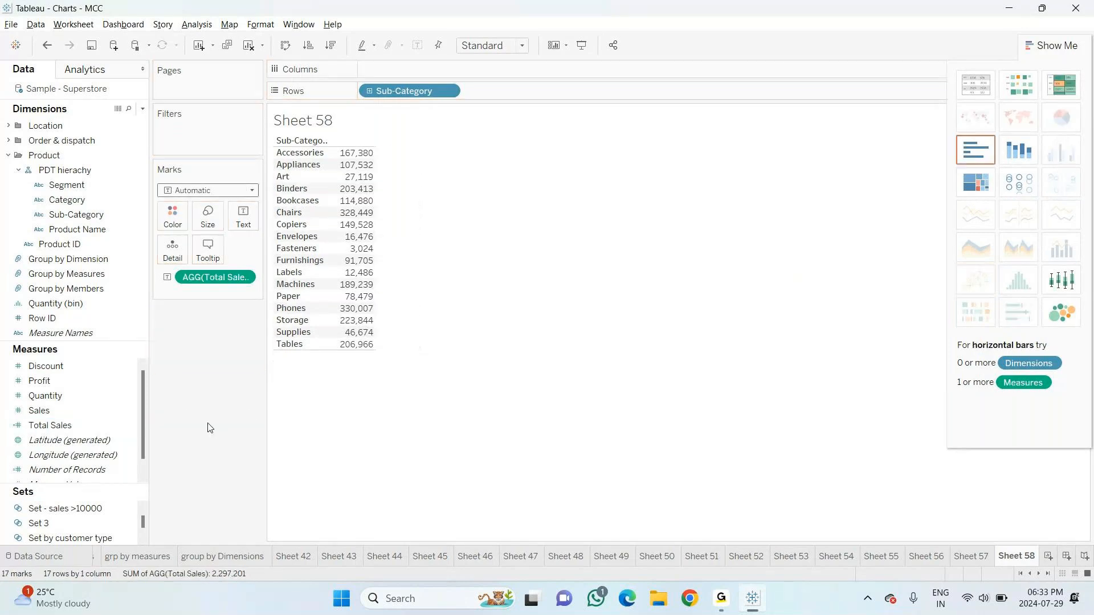
# Add Number of Records to the Sub-Category table as its own value column beside Total Sales
pyautogui.moveTo(67, 470); pyautogui.dragTo(252, 221)
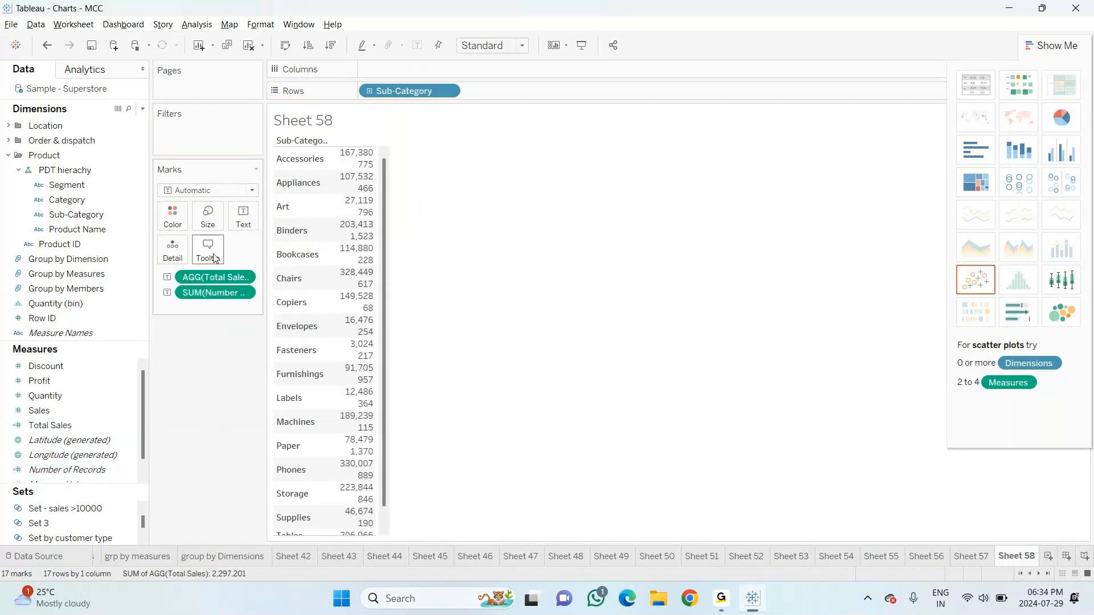
pyautogui.hotkey('ctrl', 'z')
pyautogui.click(115, 426)
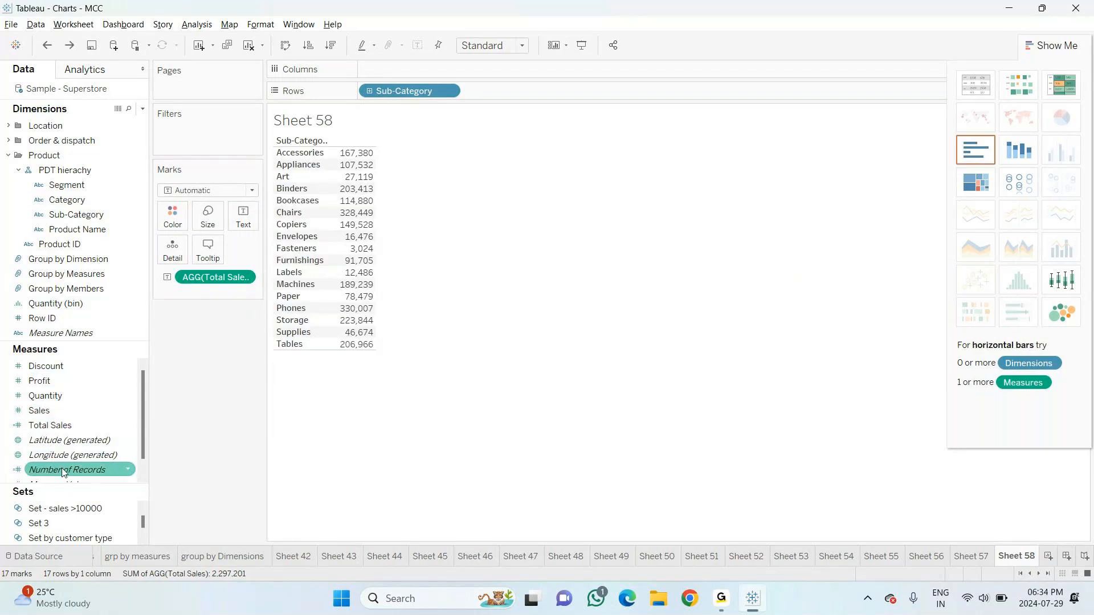
pyautogui.moveTo(63, 472); pyautogui.dragTo(365, 241)
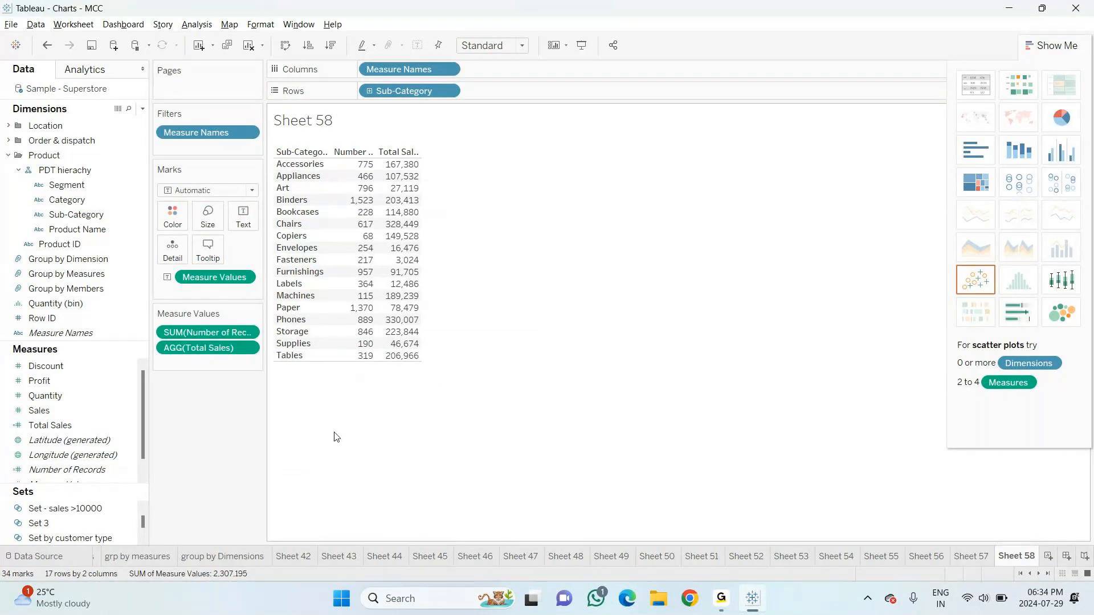
# Create a calculated field named "Total No' of sales" with the formula COUNT([Sales])
pyautogui.click(143, 110)
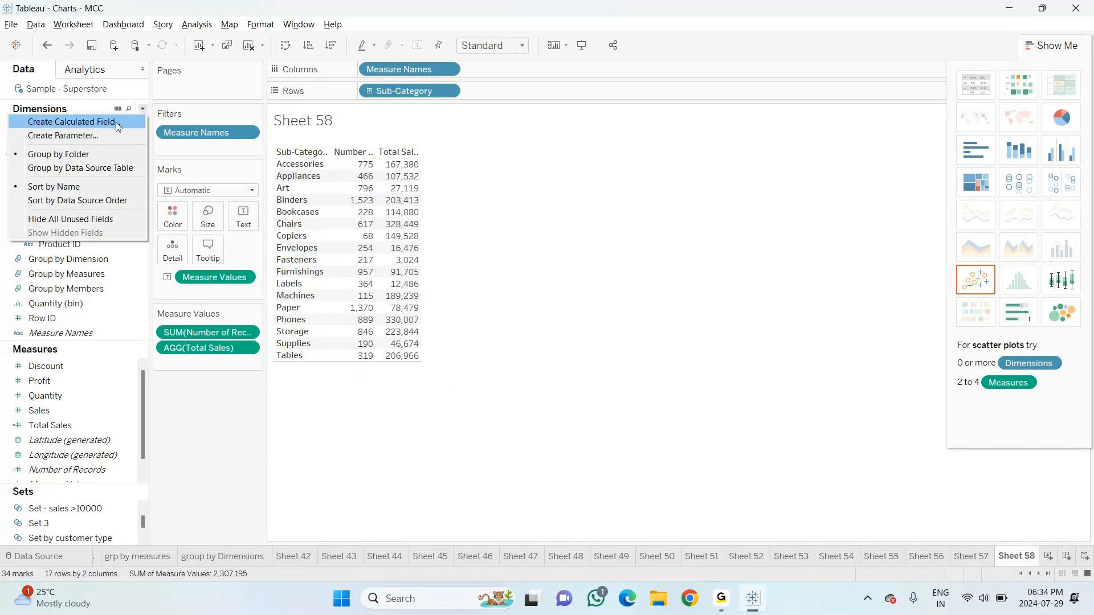
pyautogui.click(116, 123)
pyautogui.press('BackSpace')
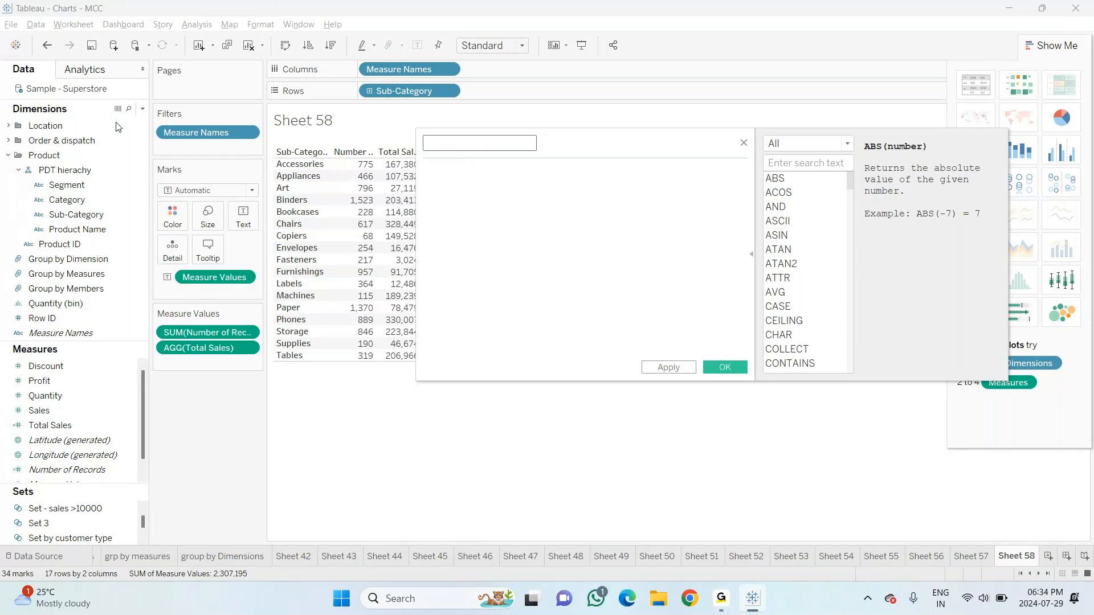
pyautogui.write("Total No' of sales")
pyautogui.click(461, 173)
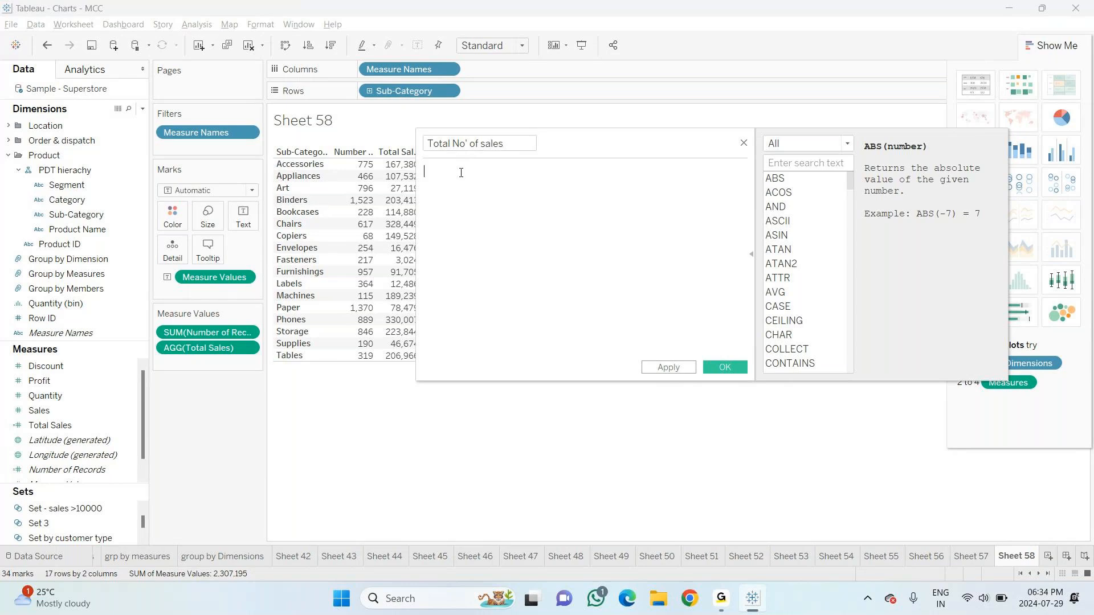
pyautogui.write('count')
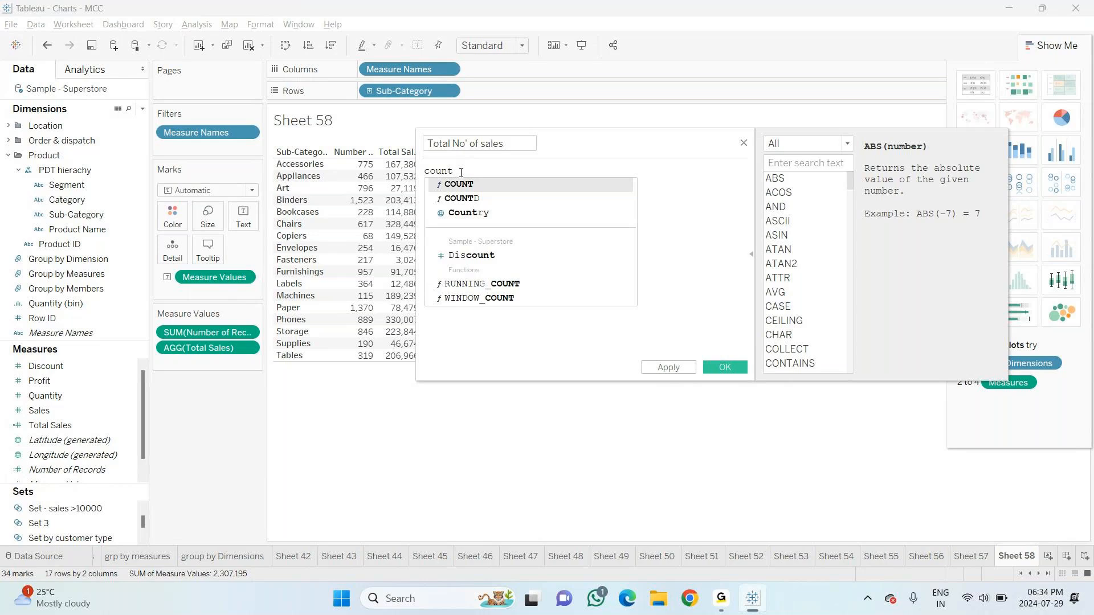
pyautogui.press('Return')
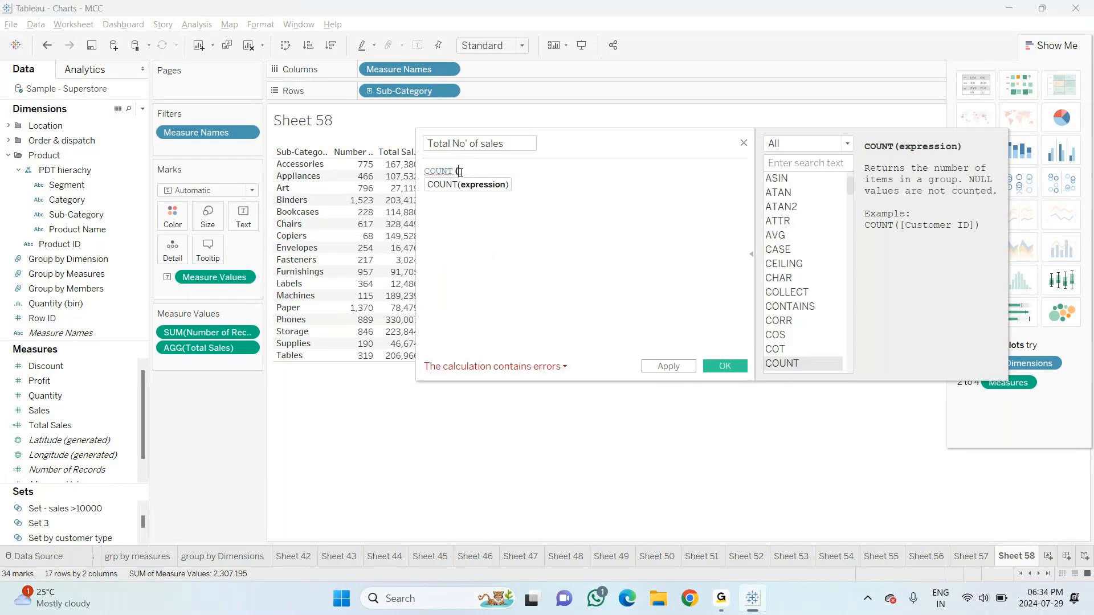
pyautogui.write('sale')
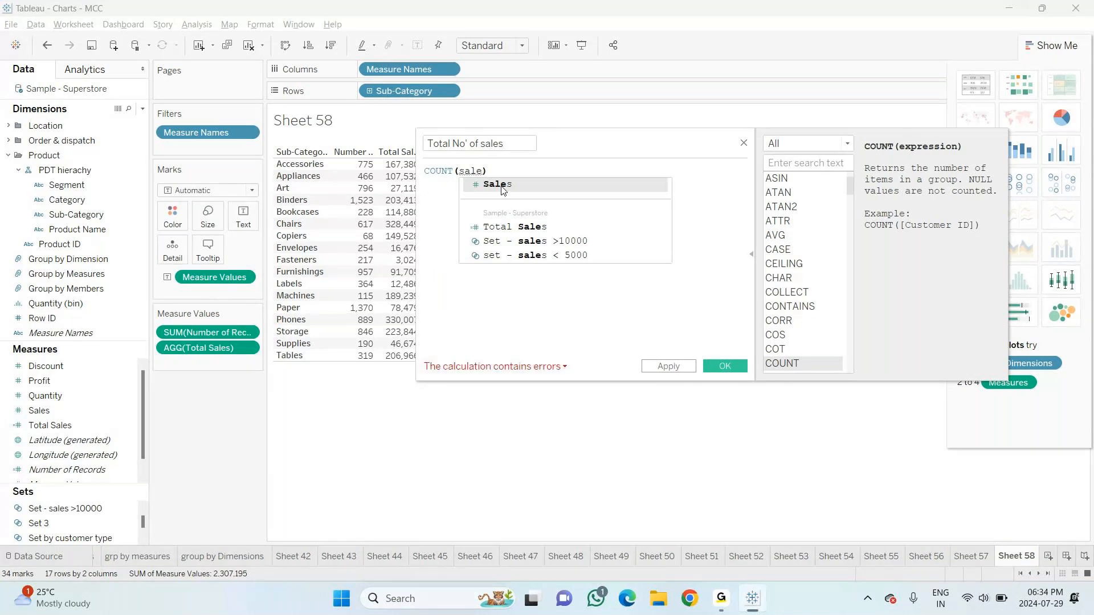
pyautogui.click(486, 186)
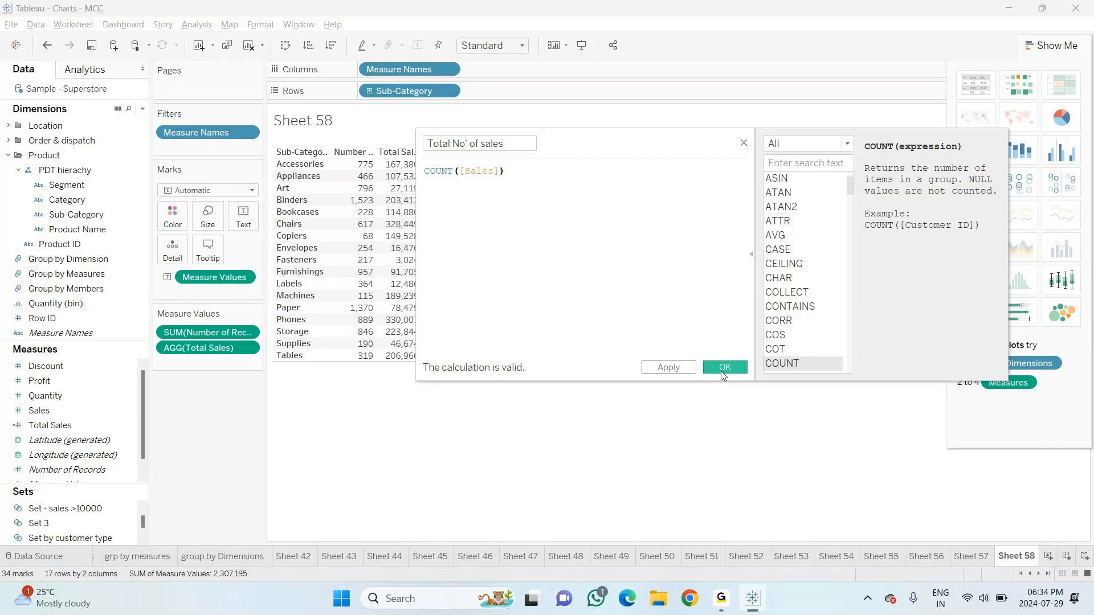
pyautogui.click(724, 368)
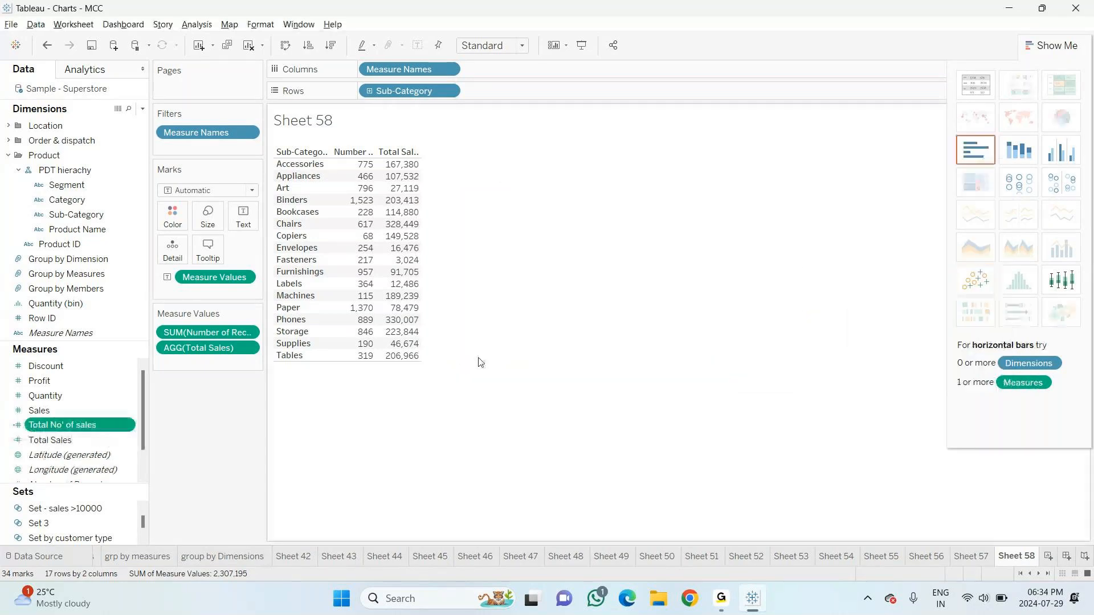
# Add Total No' of sales to the Sub-Category table as a value column and remove Number of Records from the measure values
pyautogui.moveTo(49, 423); pyautogui.dragTo(371, 221)
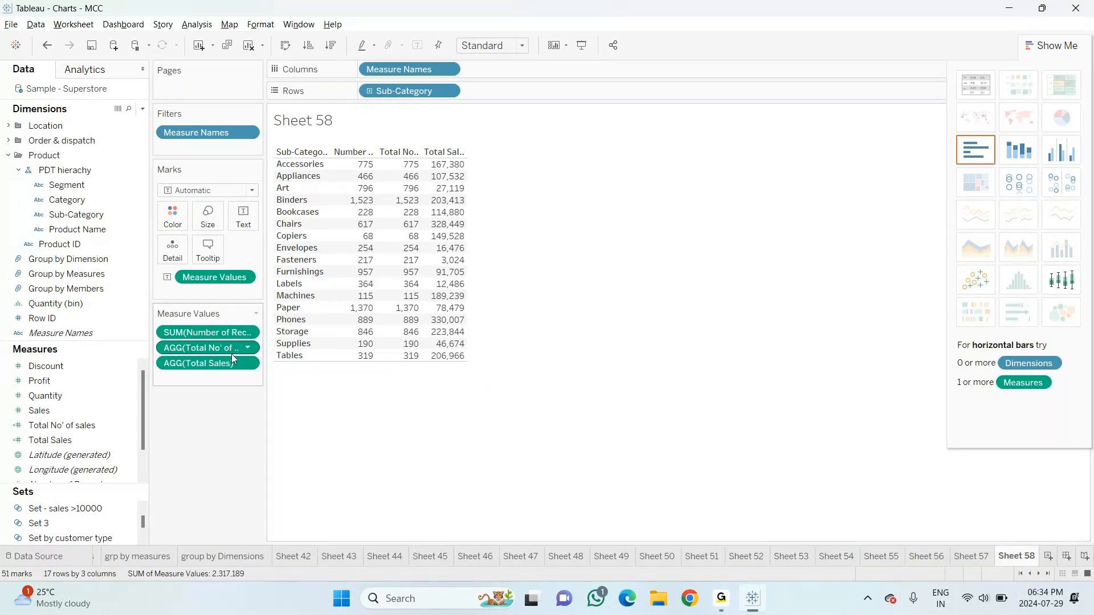
pyautogui.moveTo(205, 334); pyautogui.dragTo(156, 469)
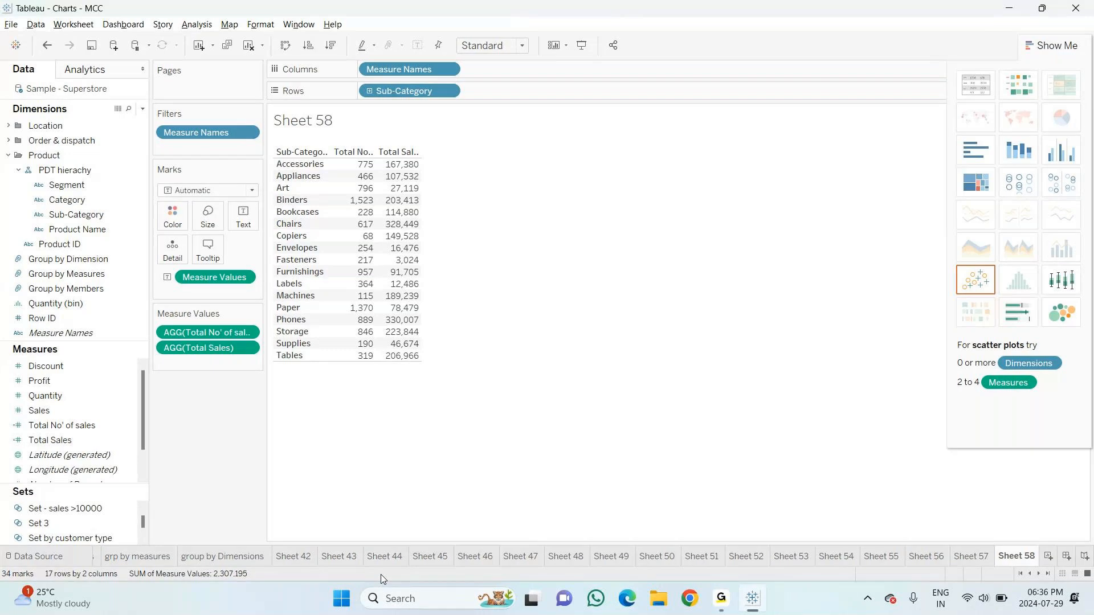
pyautogui.hotkey('alt', 'Tab')
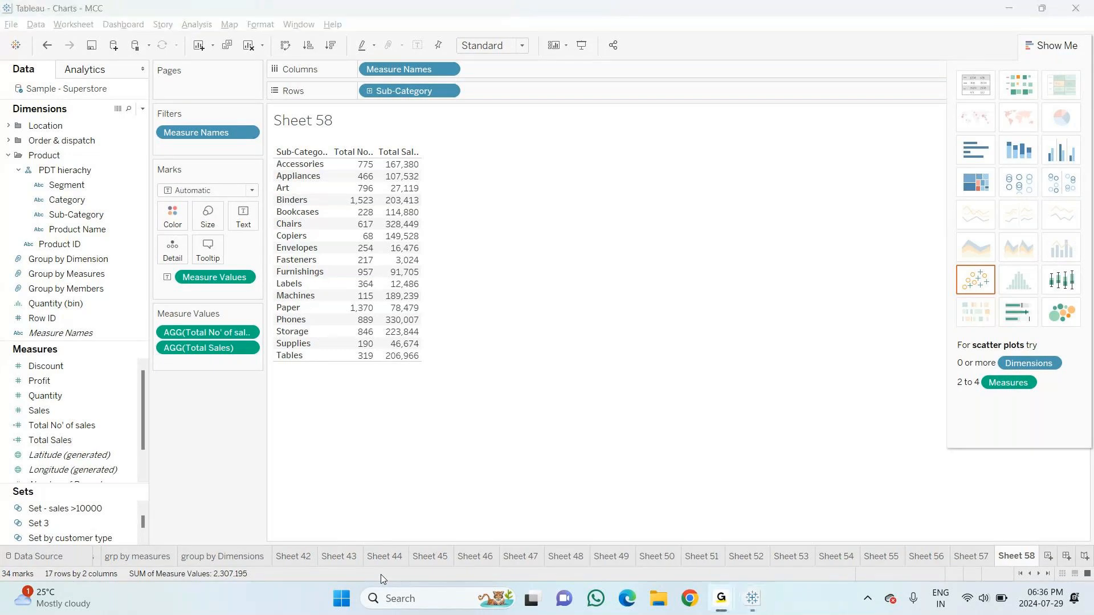
pyautogui.hotkey('alt', 'Tab')
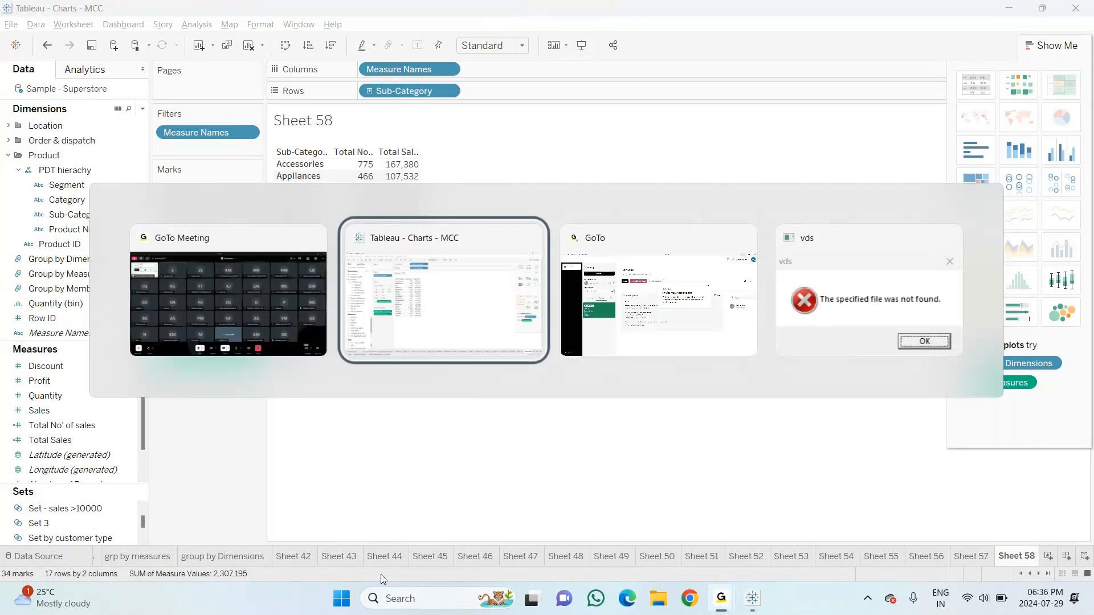
pyautogui.hotkey('alt', 'Tab')
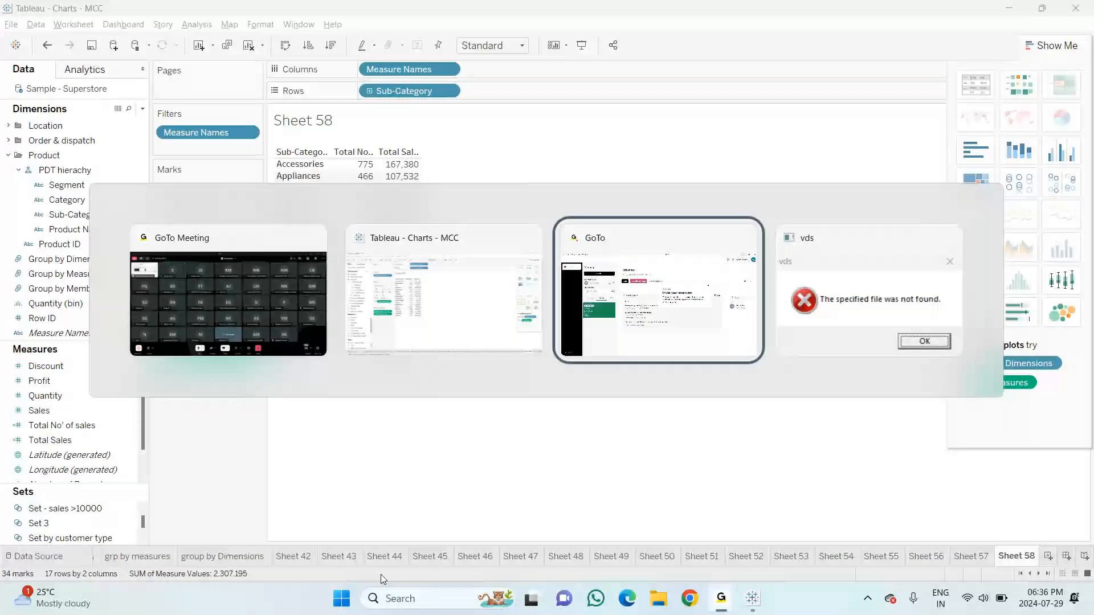
pyautogui.hotkey('alt', 'Tab')
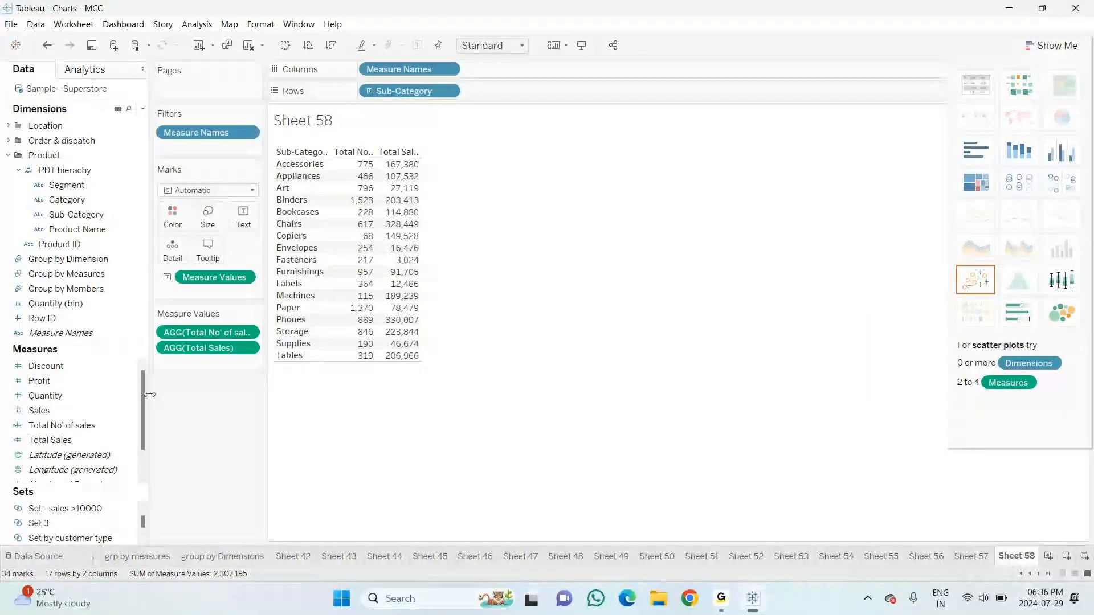
pyautogui.click(94, 428)
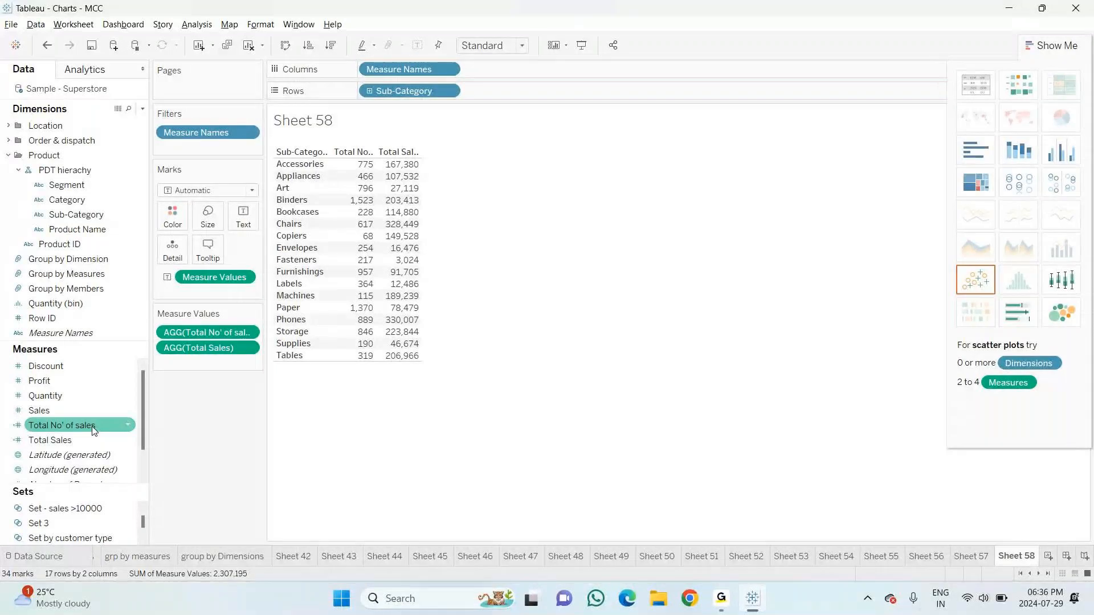
pyautogui.moveTo(94, 430); pyautogui.dragTo(397, 260)
pyautogui.click(62, 512)
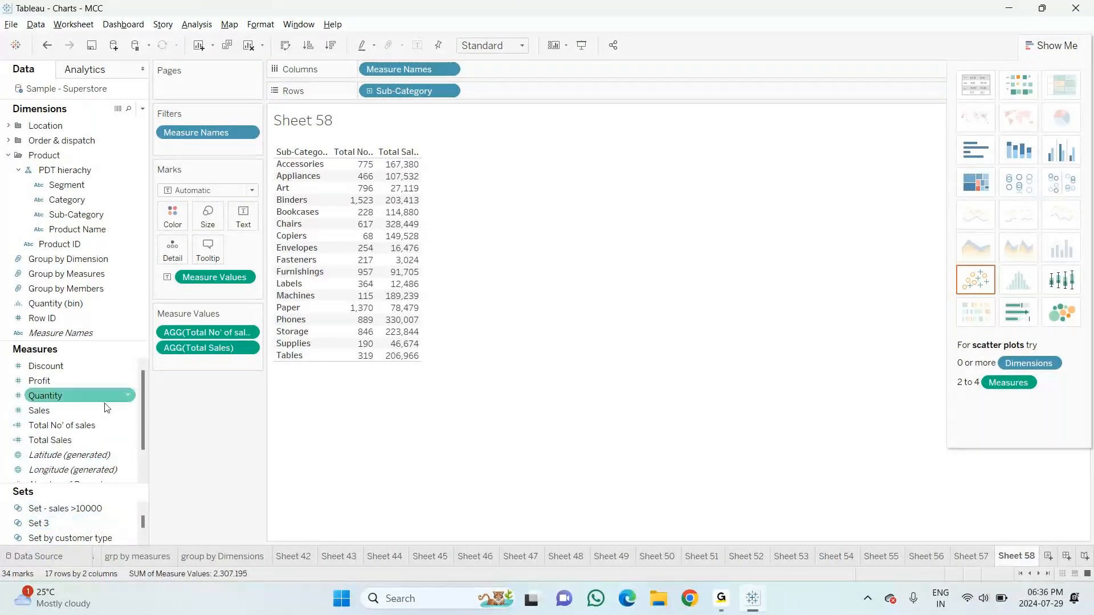
pyautogui.click(53, 440)
pyautogui.moveTo(53, 442); pyautogui.dragTo(51, 471)
pyautogui.click(46, 428)
# Add Sales to the Sub-Category table as another value column and change its aggregation to Average
pyautogui.click(42, 411)
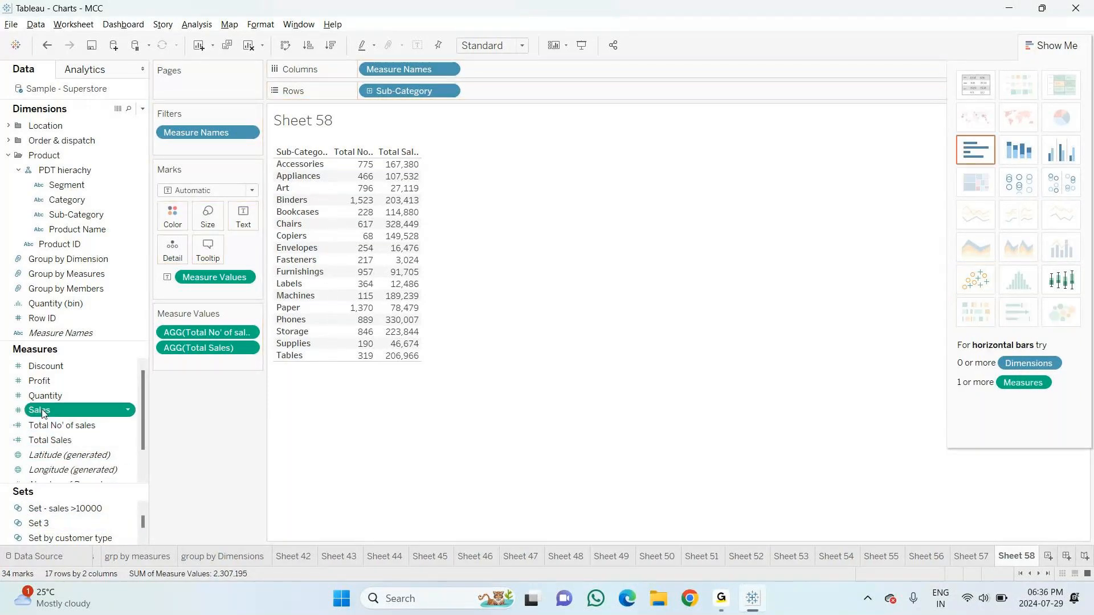
pyautogui.moveTo(43, 411); pyautogui.dragTo(399, 245)
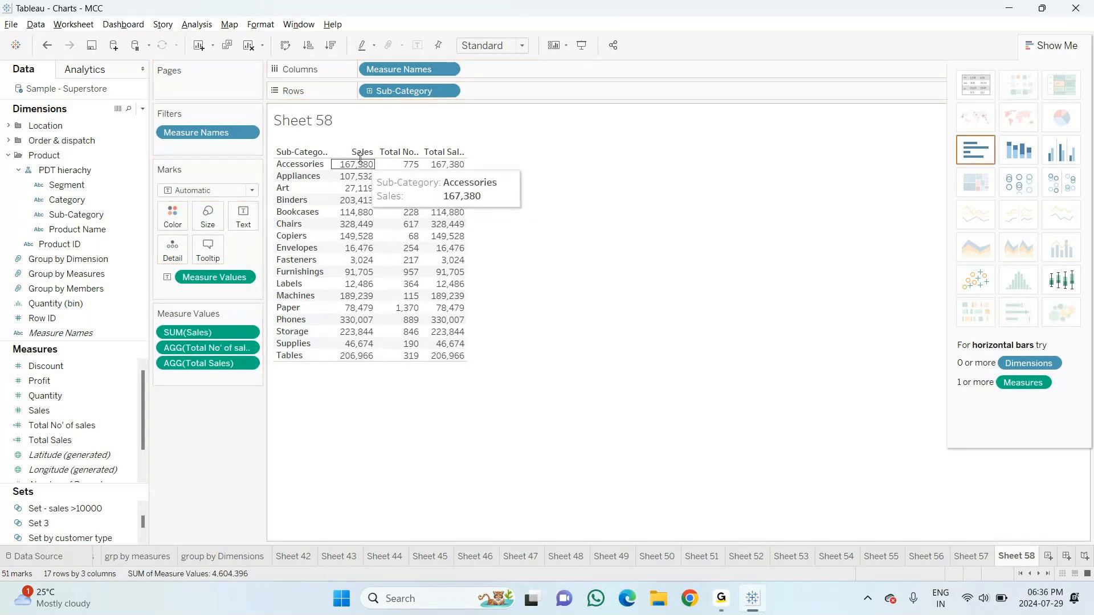
pyautogui.click(249, 332)
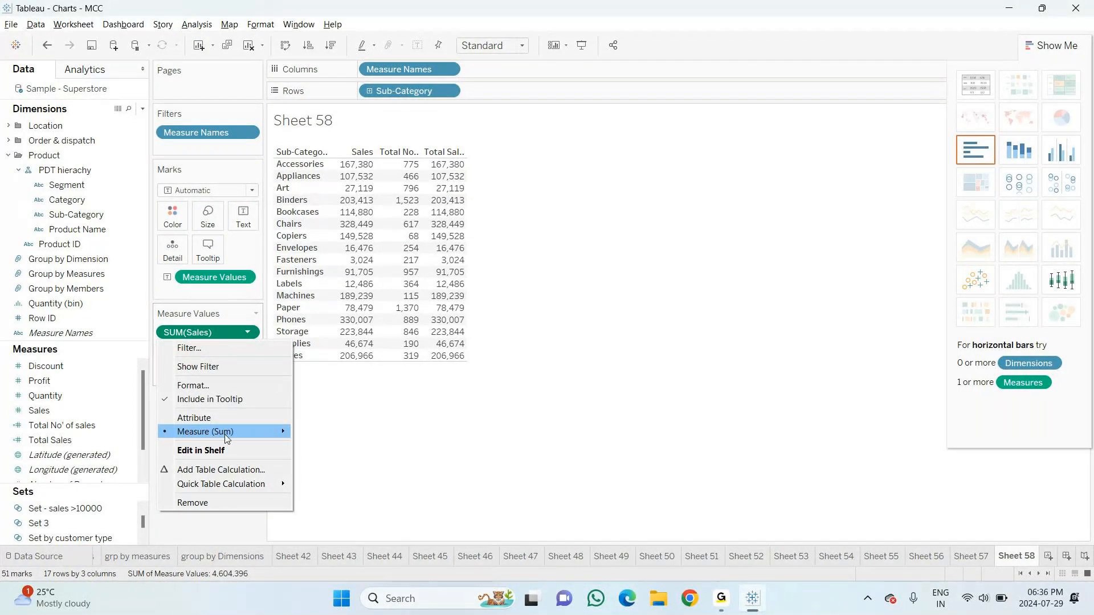
pyautogui.moveTo(224, 434)
pyautogui.click(342, 446)
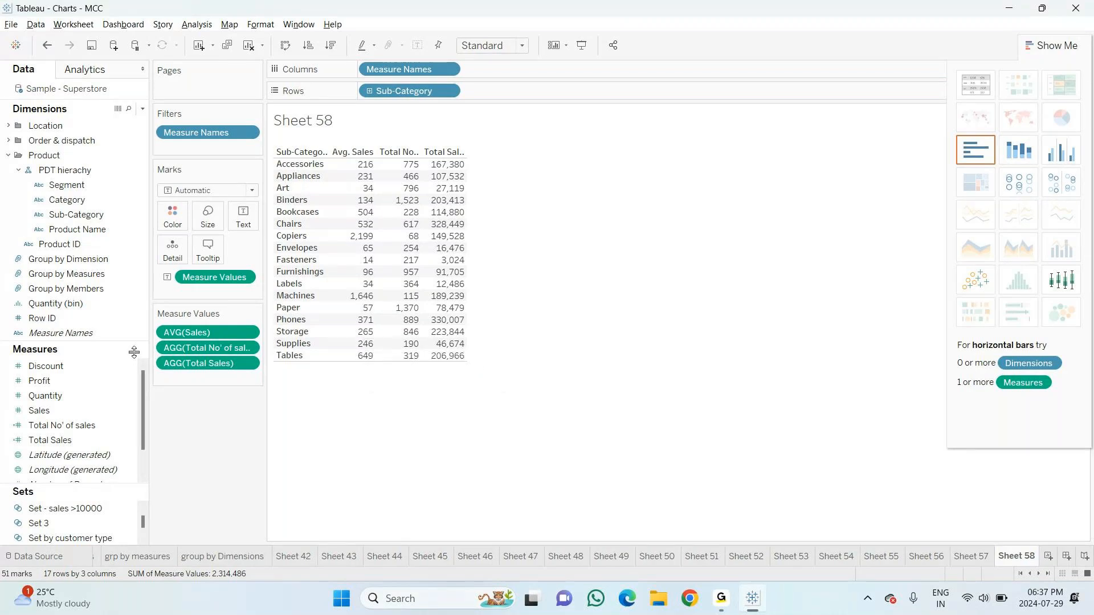
# Create a new calculated field and name it Average Sales
pyautogui.click(142, 109)
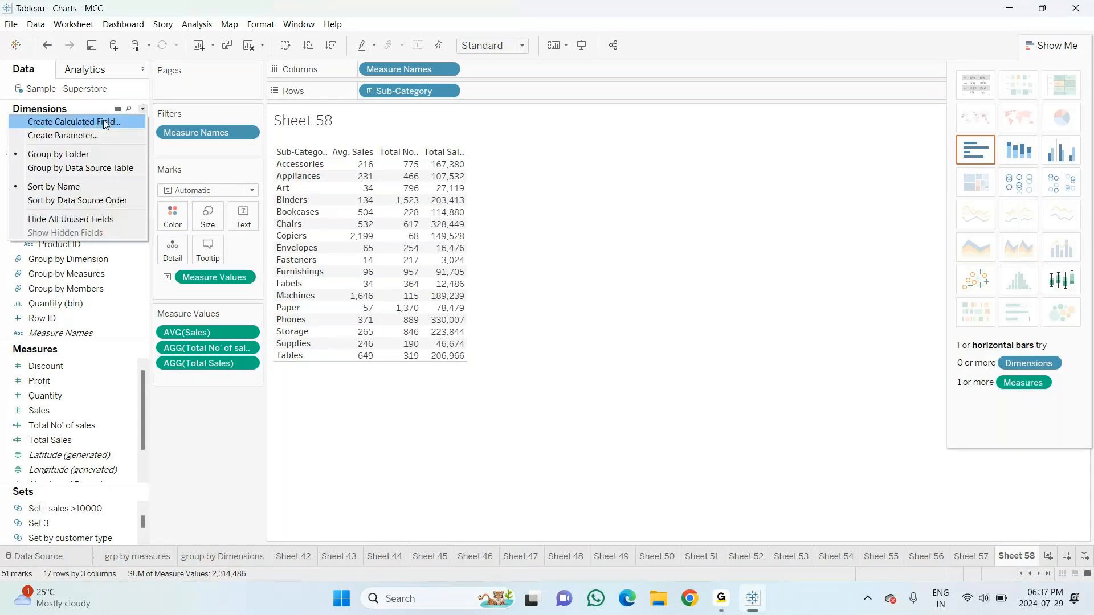
pyautogui.click(104, 122)
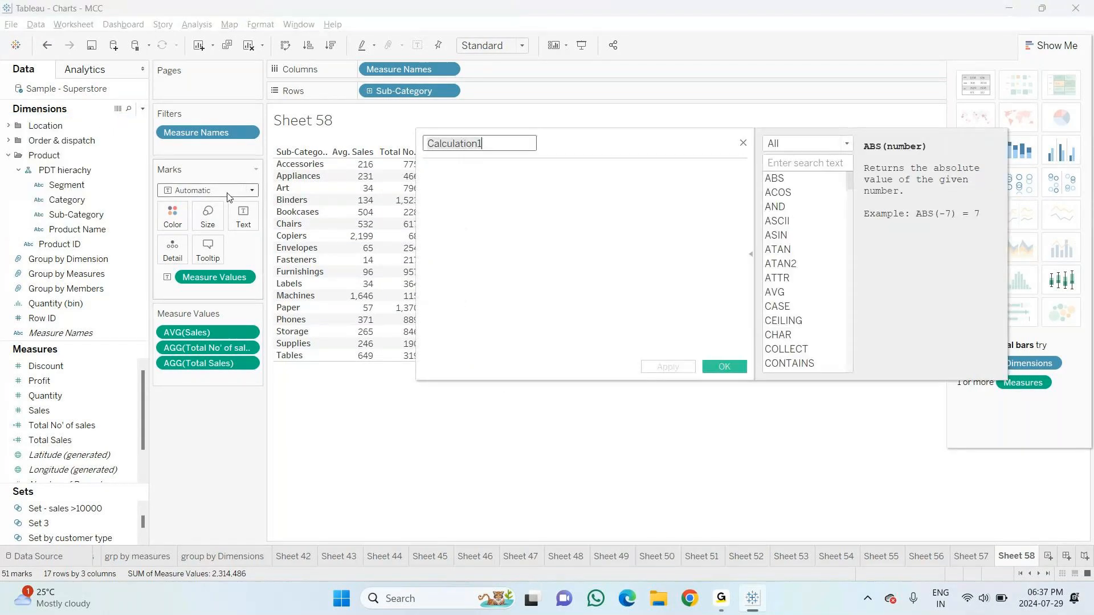
pyautogui.press('BackSpace')
pyautogui.write('Av')
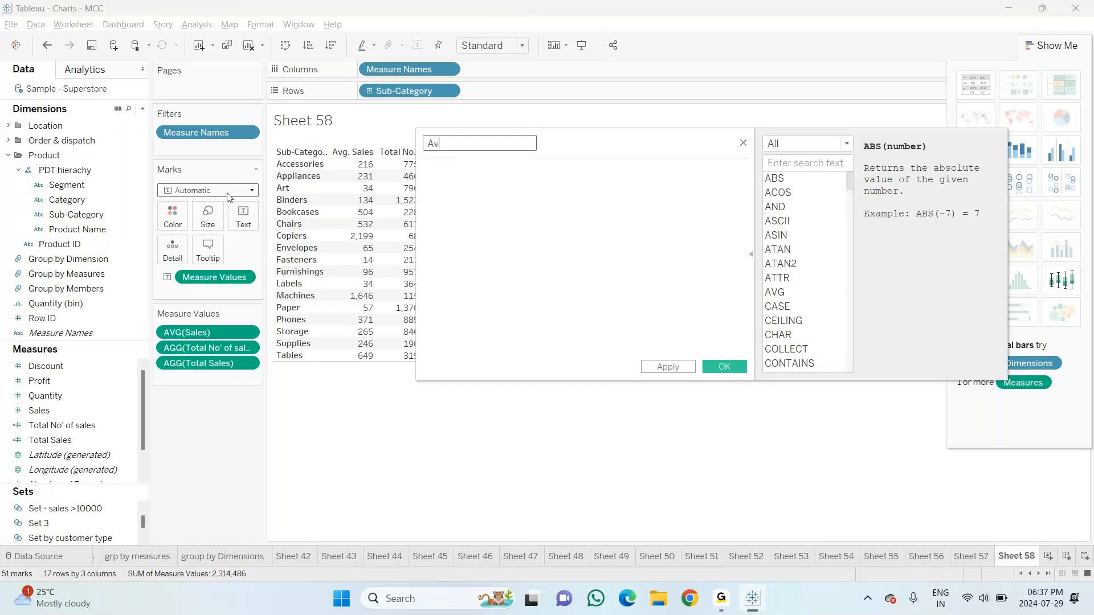
pyautogui.write('erage Sales')
# Enter the formula avg([Sales]) for the Average Sales calculated field and save it
pyautogui.click(531, 183)
pyautogui.write('ave')
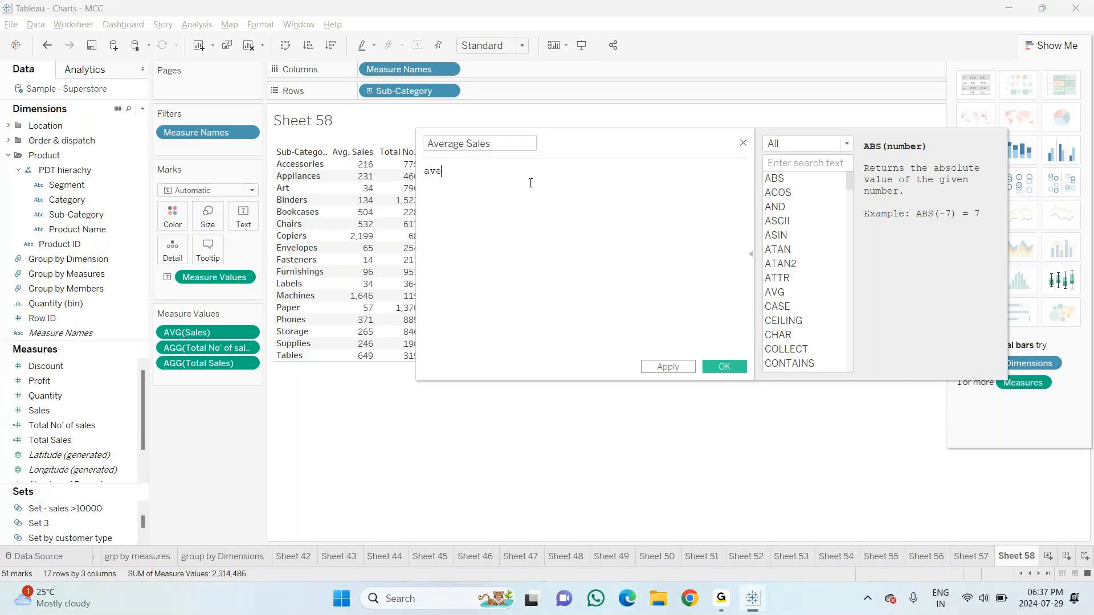
pyautogui.press('BackSpace')
pyautogui.write('g(')
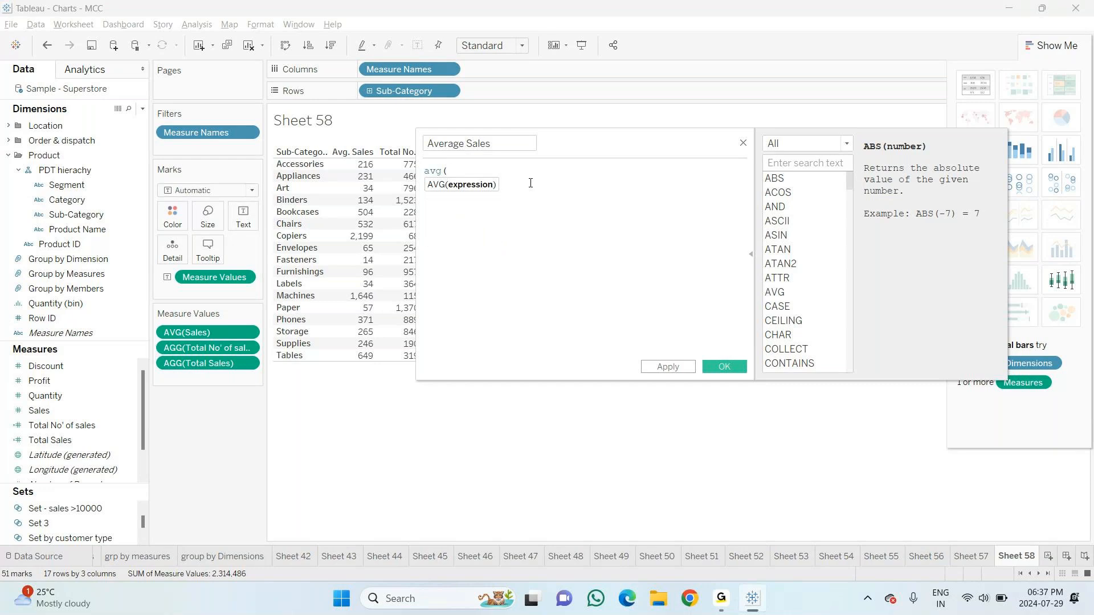
pyautogui.write('sales')
pyautogui.click(530, 186)
pyautogui.write(')')
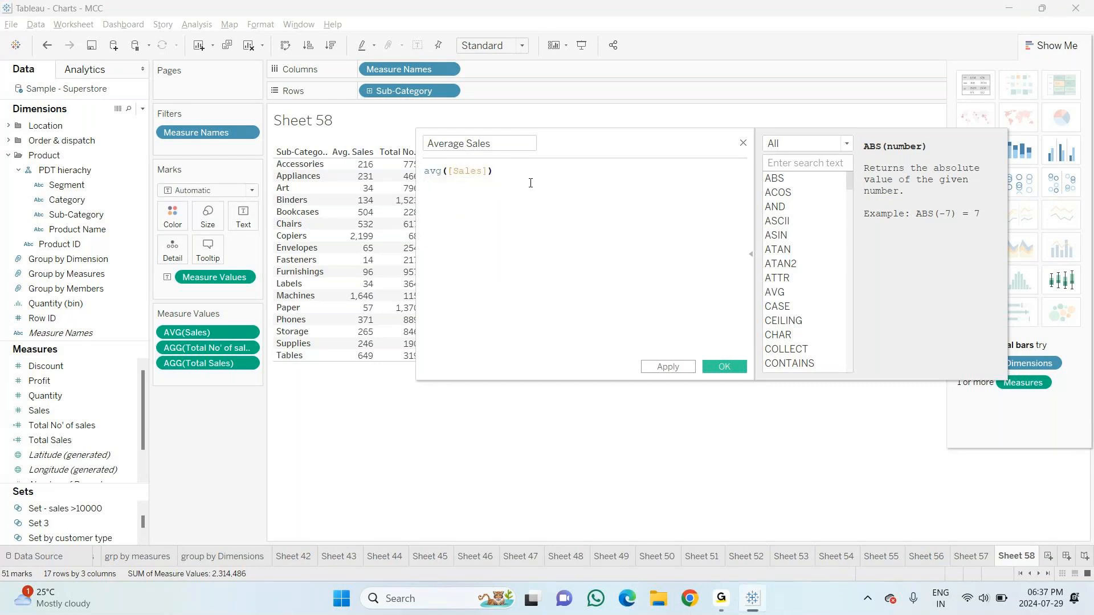
pyautogui.click(719, 367)
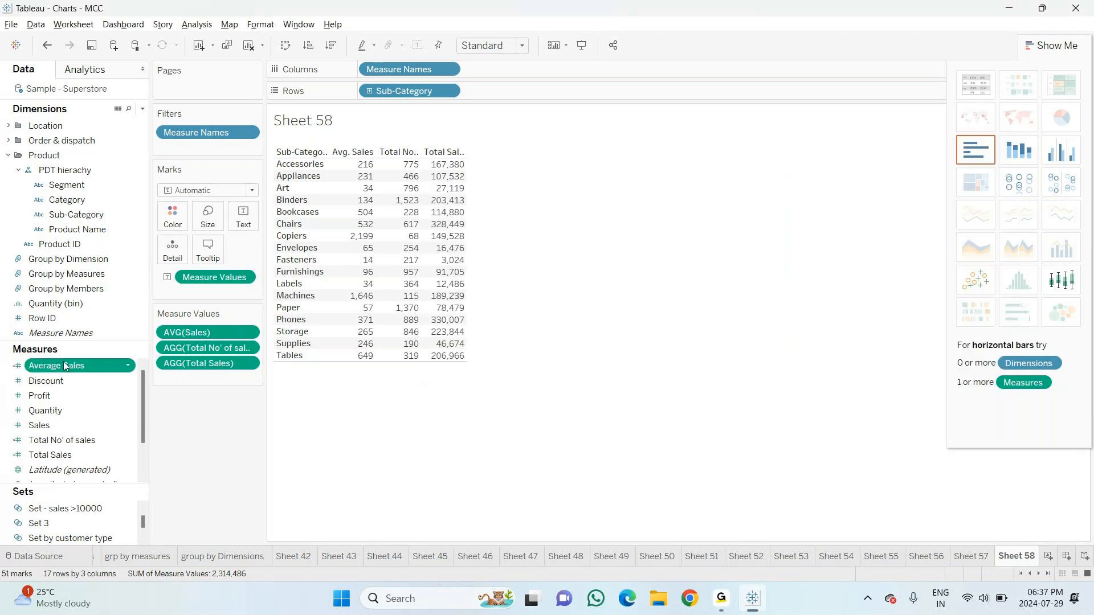
# Add the Average Sales calculated field to the Sub-Category table and check the aggregation setting of AVG(Sales)
pyautogui.moveTo(63, 366); pyautogui.dragTo(395, 244)
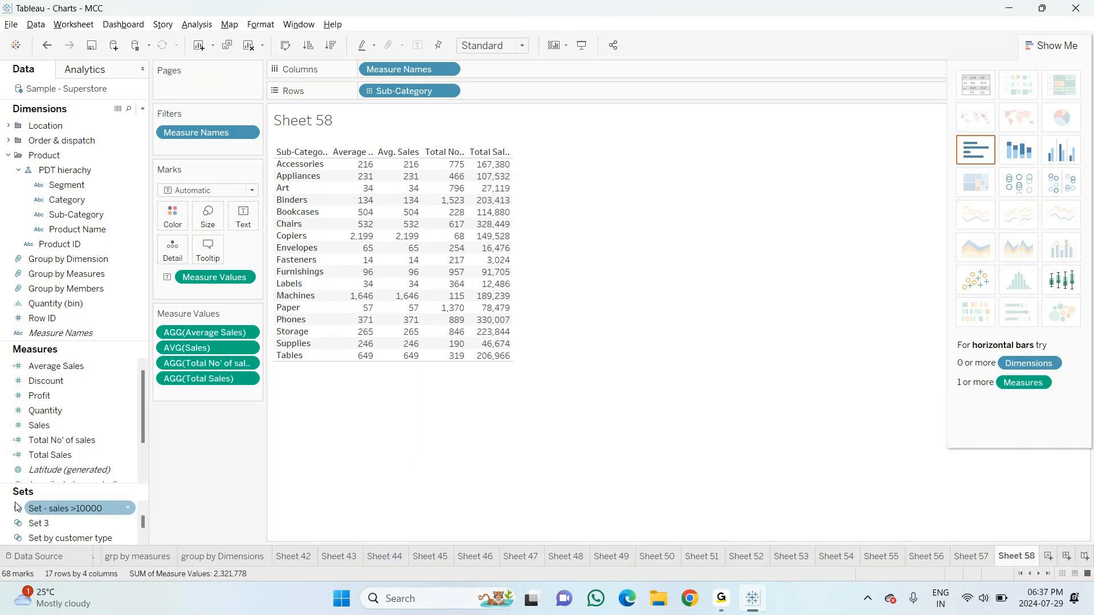
pyautogui.click(249, 349)
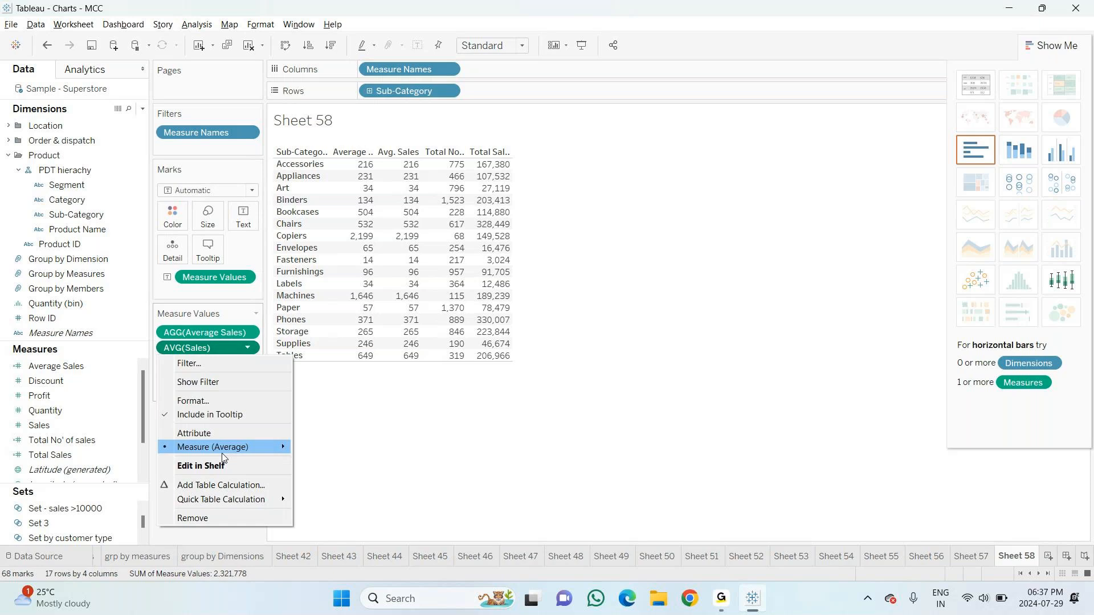
pyautogui.moveTo(290, 454)
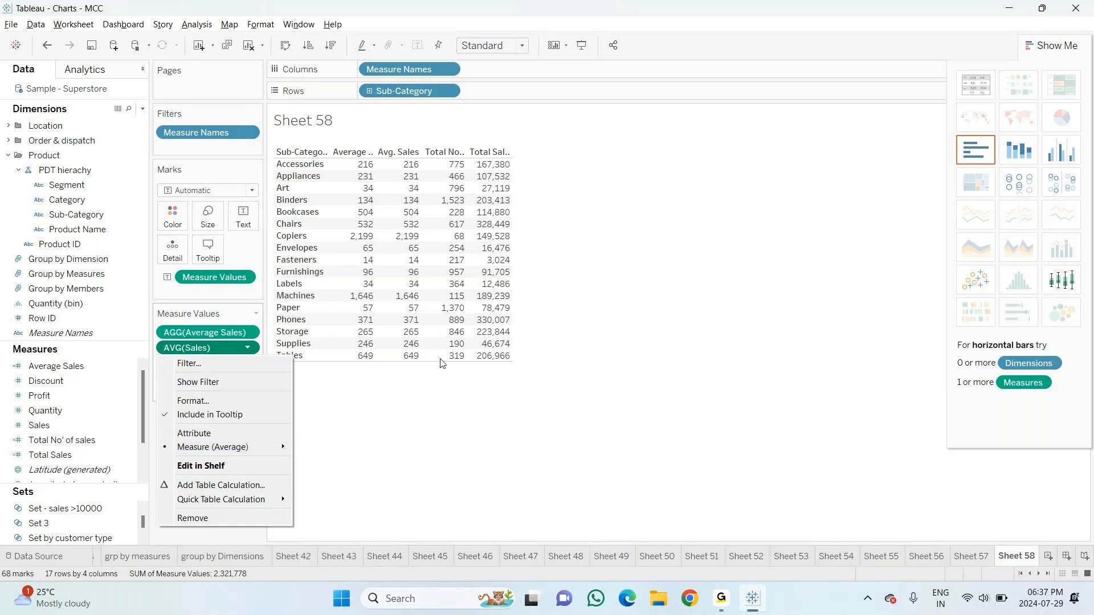
pyautogui.click(528, 346)
# Open the formula notes in Notepad side by side with Tableau and highlight the Average Sales AVG([Sales]) entry
pyautogui.press('super+r')
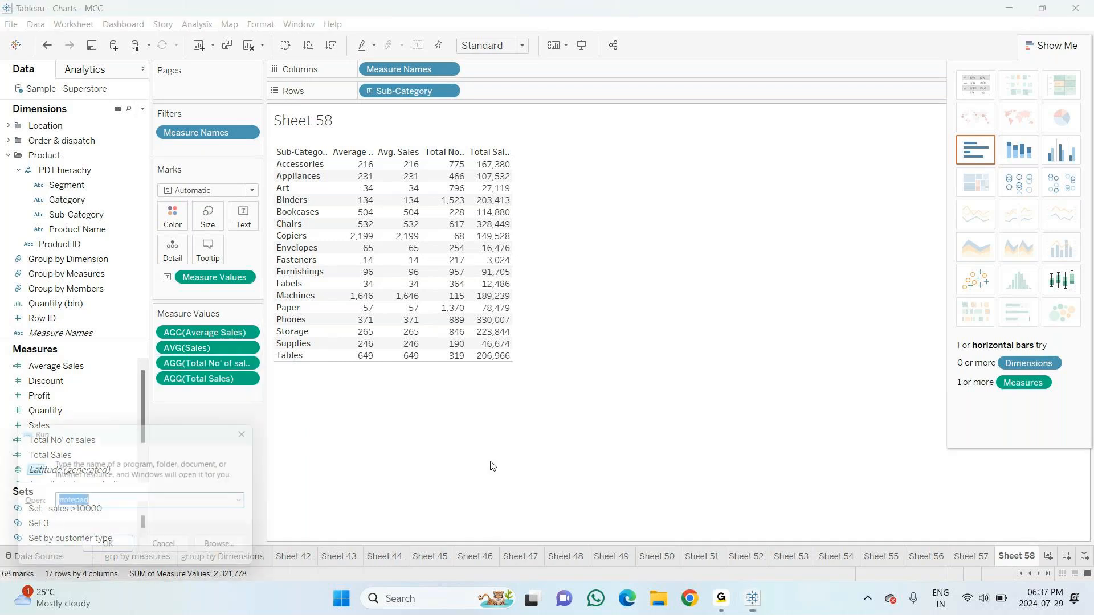
pyautogui.press('Return')
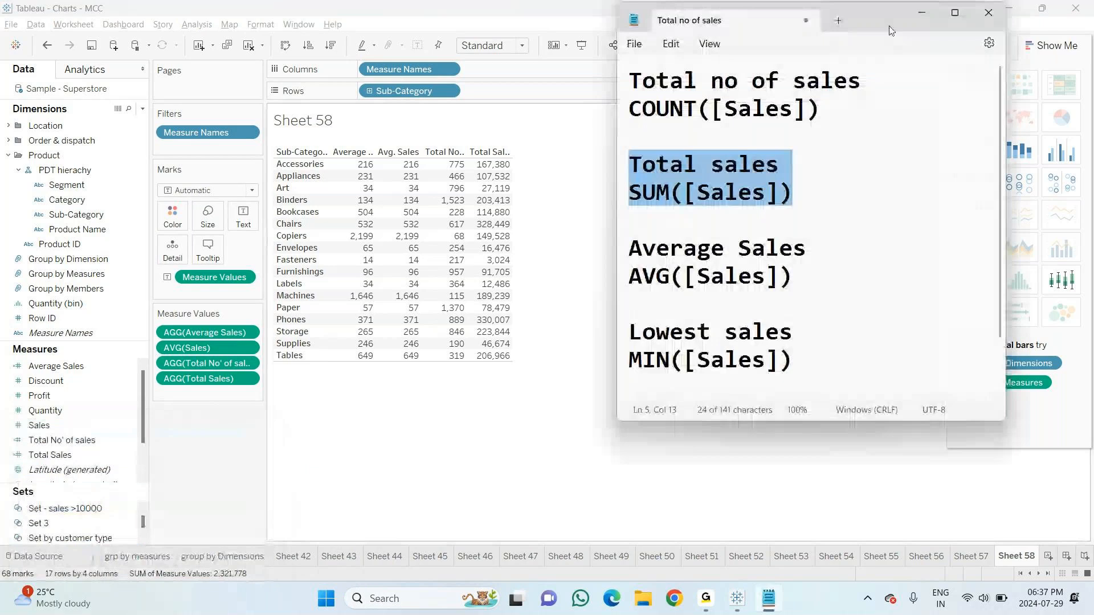
pyautogui.click(955, 12)
pyautogui.moveTo(1042, 11)
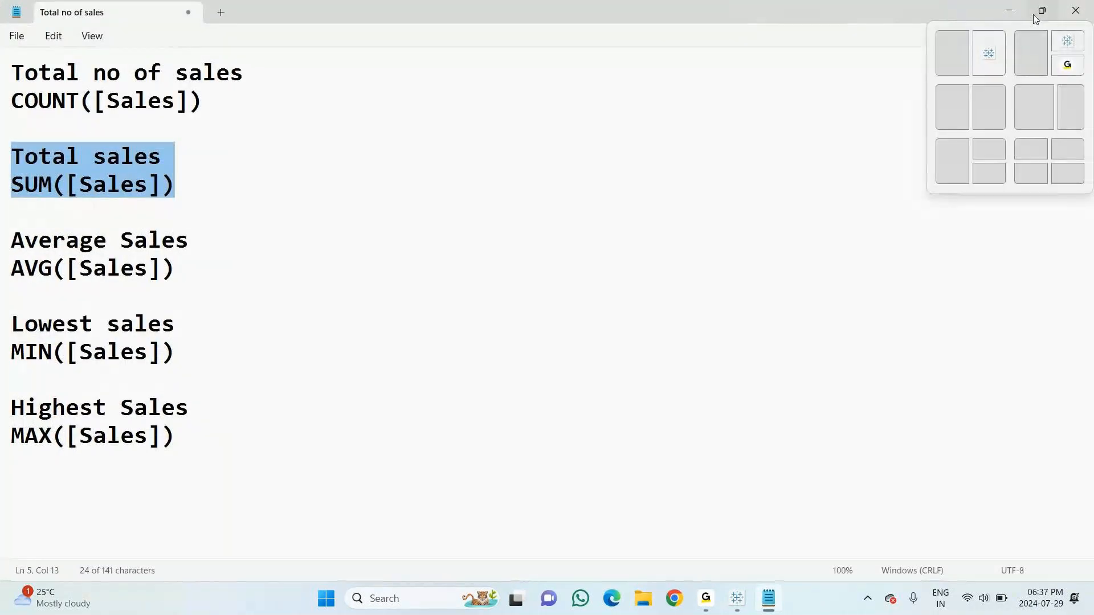
pyautogui.click(1079, 117)
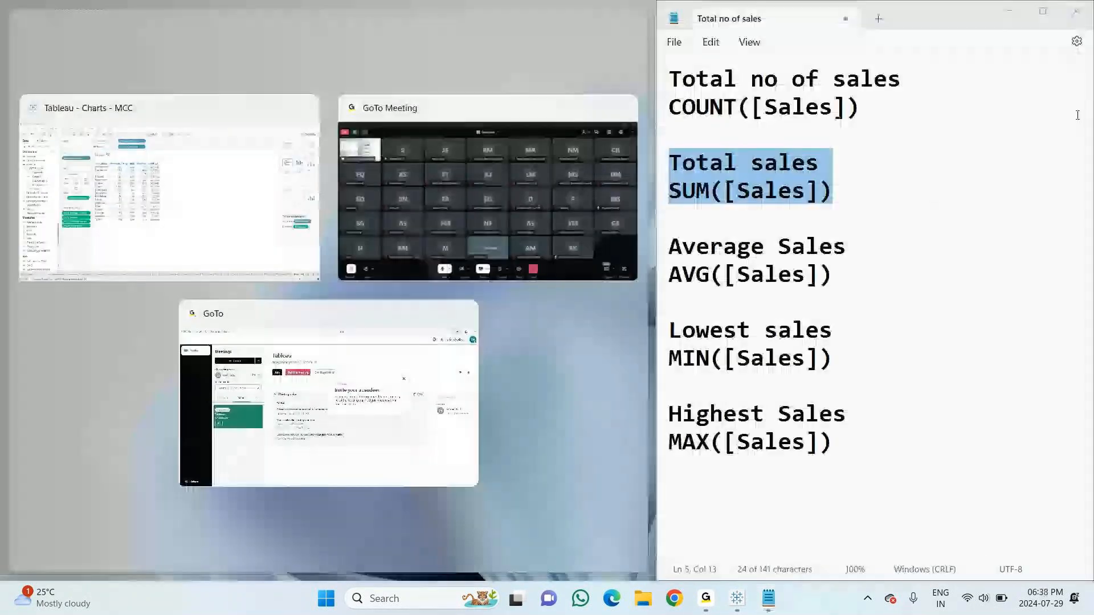
pyautogui.click(249, 200)
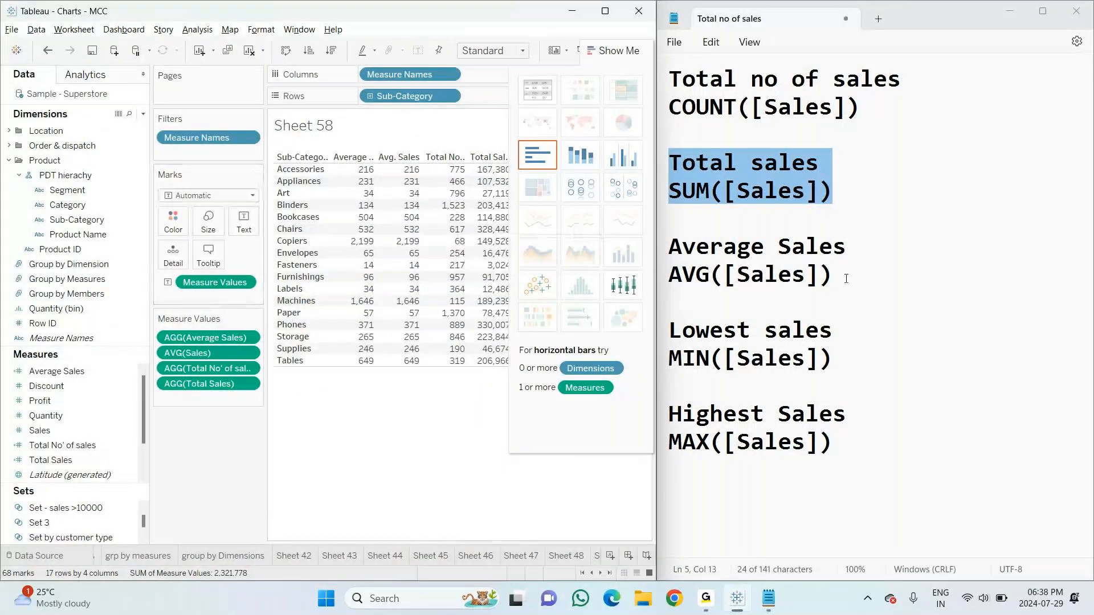
pyautogui.moveTo(846, 279); pyautogui.dragTo(666, 256)
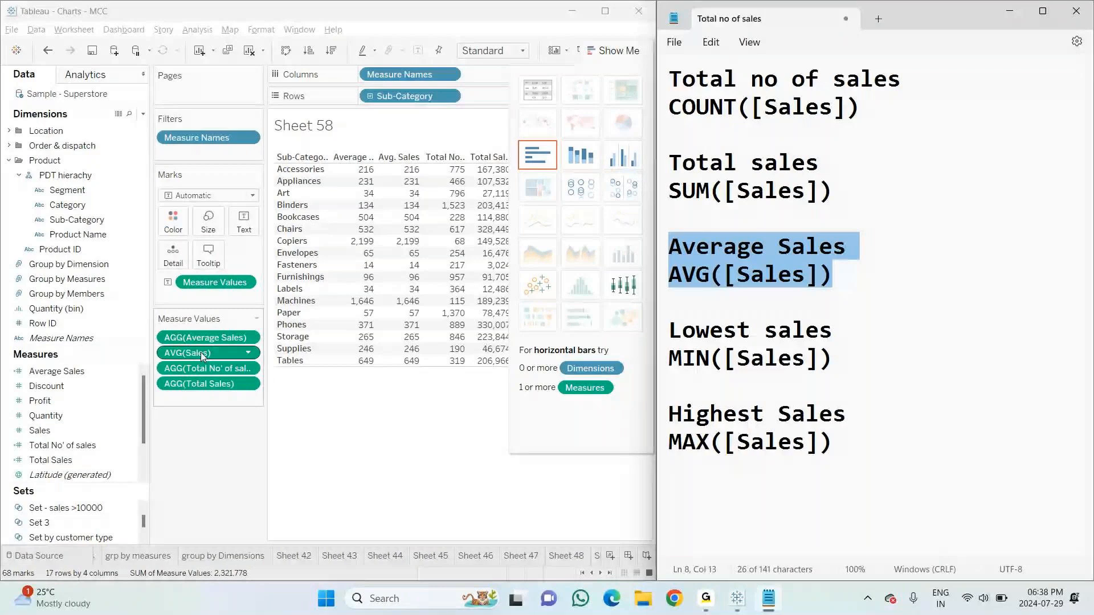
# Remove AVG(Sales) from the measure values and maximize the Tableau window
pyautogui.moveTo(201, 352); pyautogui.dragTo(204, 442)
pyautogui.moveTo(383, 343)
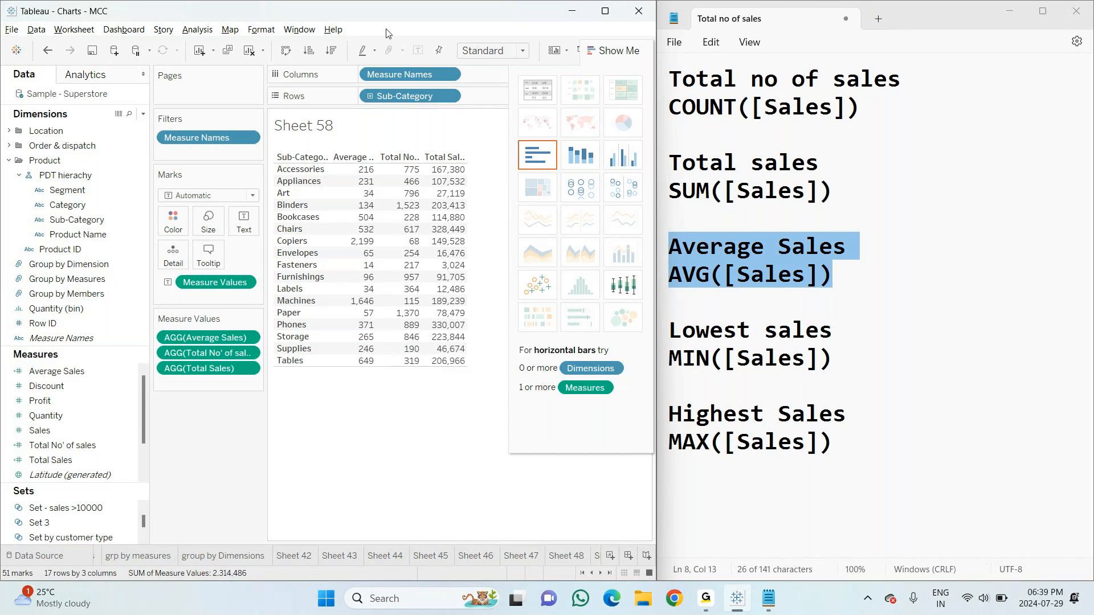
pyautogui.click(605, 13)
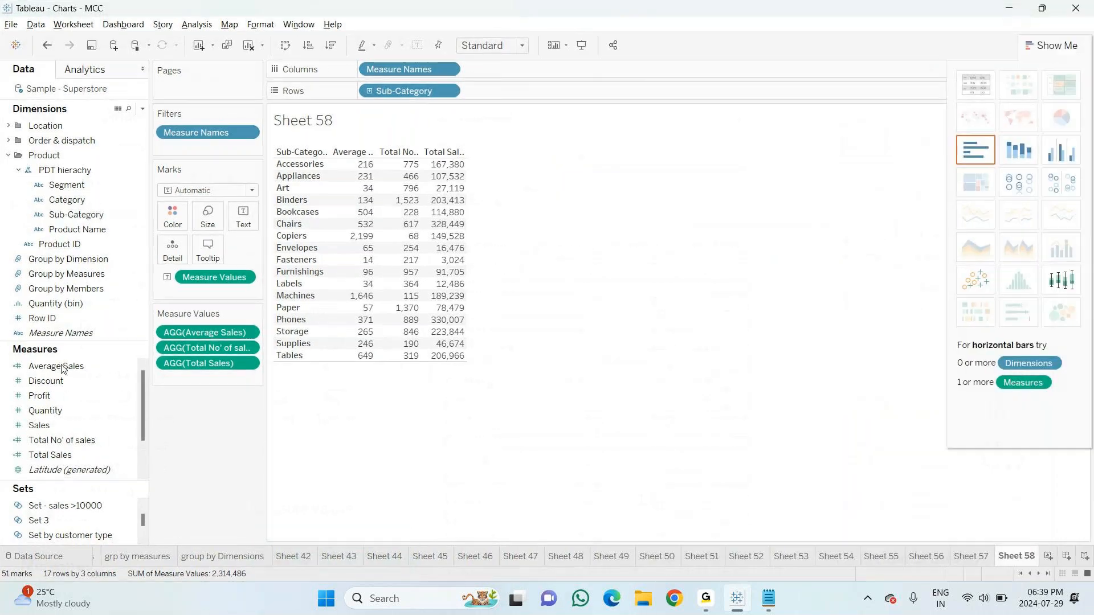
pyautogui.click(125, 456)
pyautogui.moveTo(124, 460); pyautogui.dragTo(429, 245)
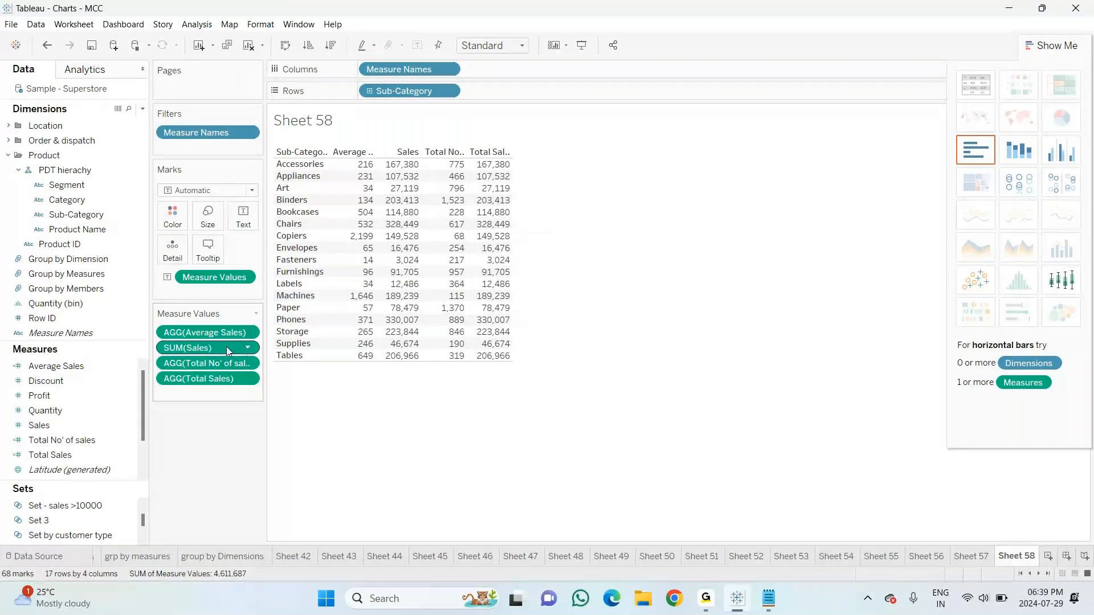
pyautogui.press('Delete')
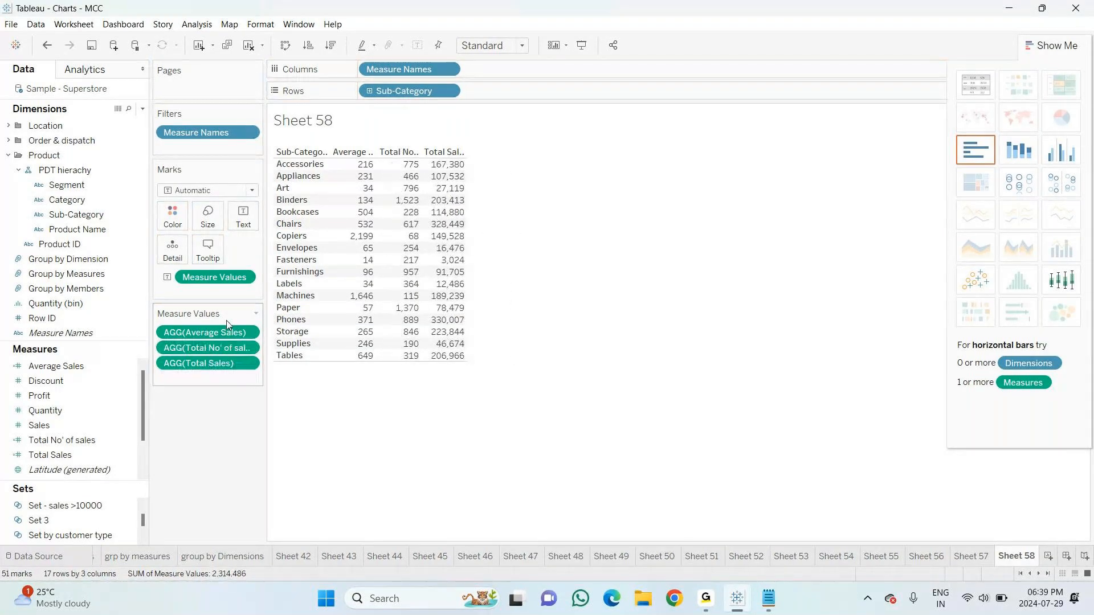
# Add Sales after Total Sales in the measure values and set its aggregation to Minimum
pyautogui.click(65, 415)
pyautogui.moveTo(57, 425); pyautogui.dragTo(181, 380)
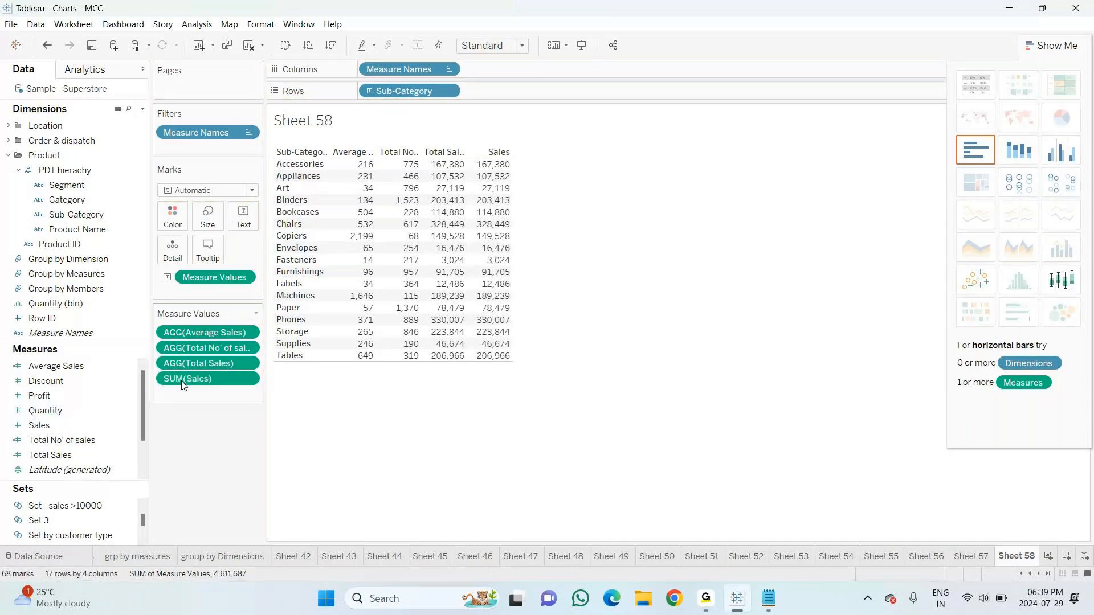
pyautogui.moveTo(475, 194)
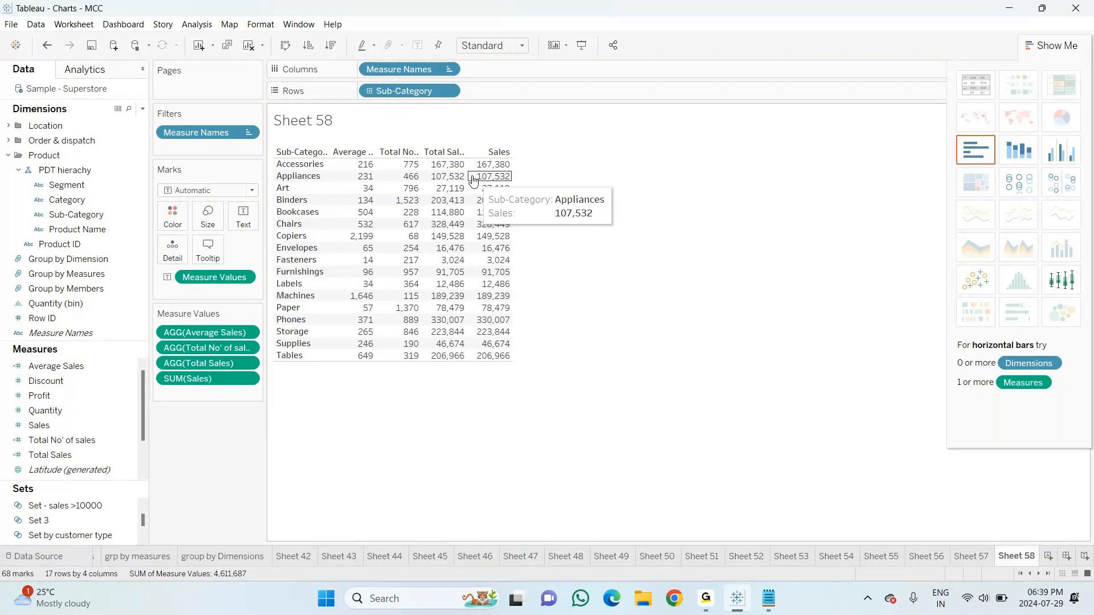
pyautogui.click(247, 376)
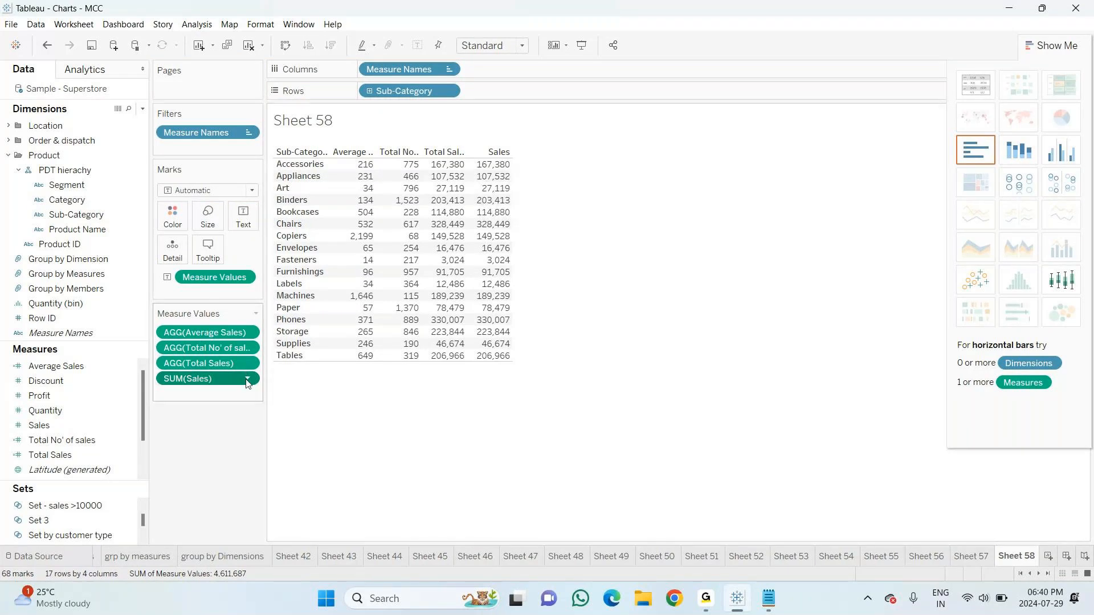
pyautogui.click(247, 380)
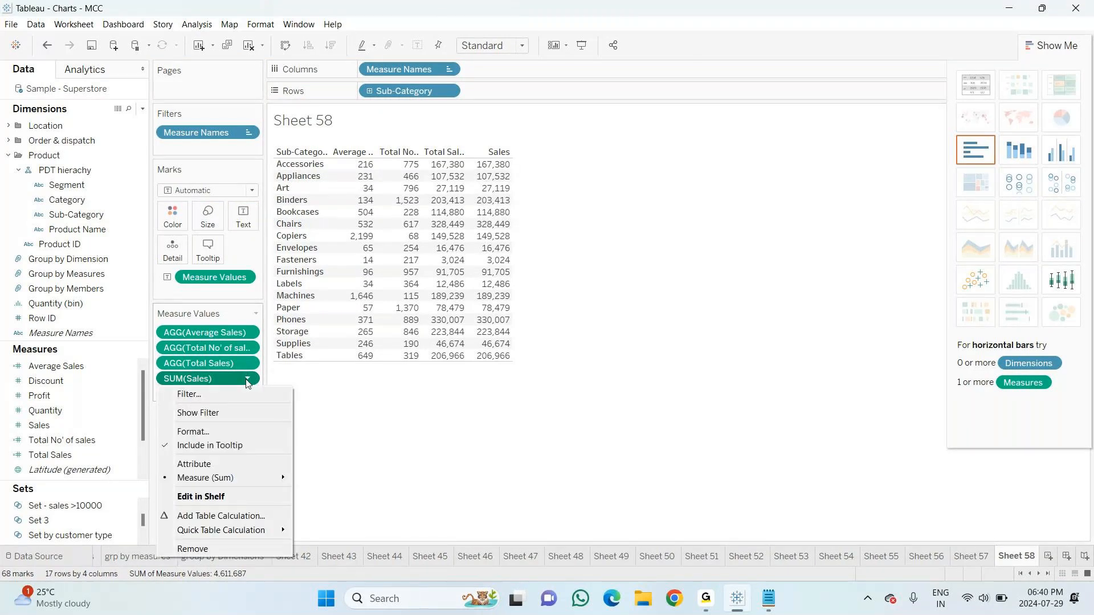
pyautogui.moveTo(209, 483)
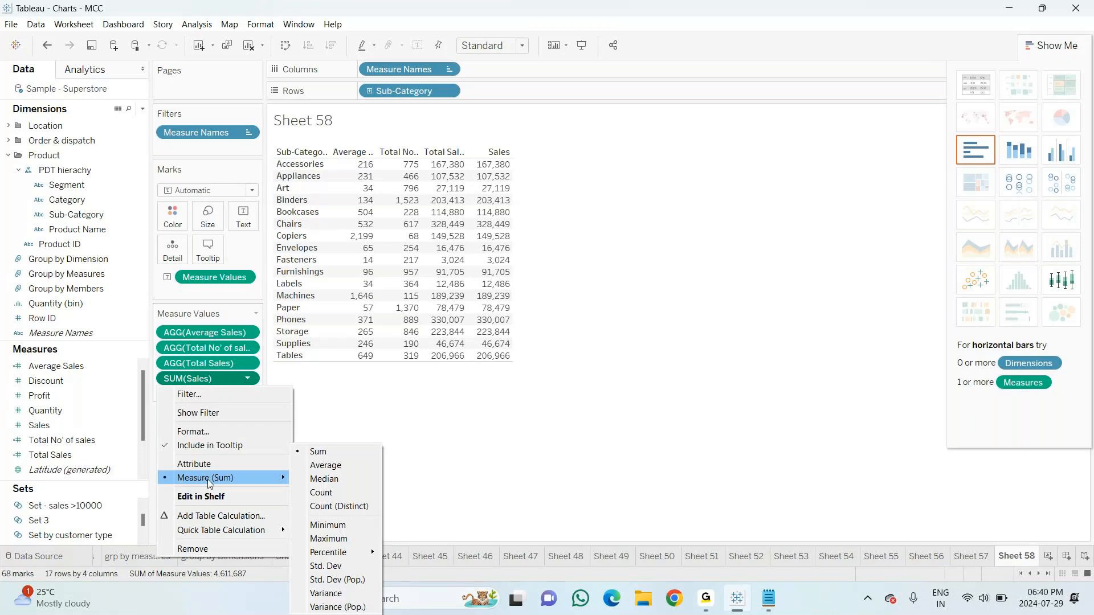
pyautogui.click(326, 525)
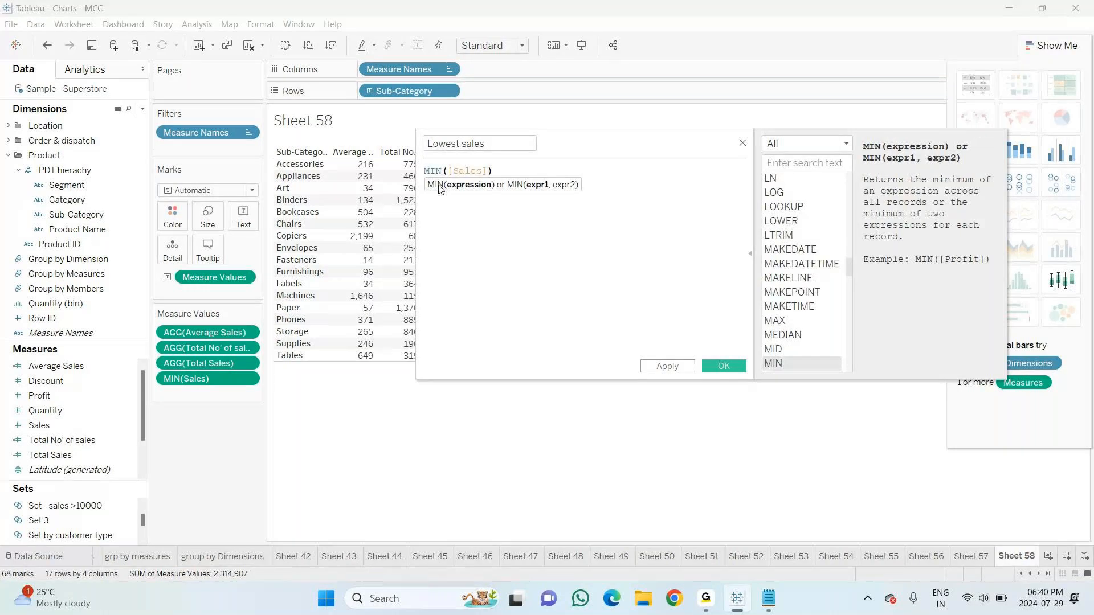
# Save the Lowest sales calculated field with the formula MIN([Sales]) and add it after MIN(Sales) in the measure values
pyautogui.click(724, 367)
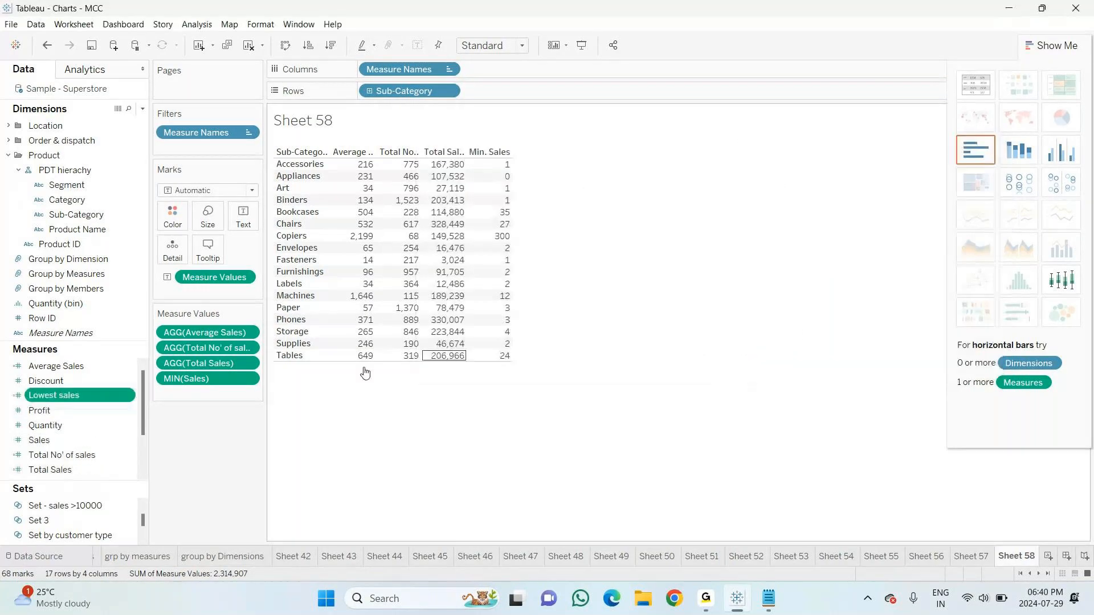
pyautogui.moveTo(72, 399); pyautogui.dragTo(200, 395)
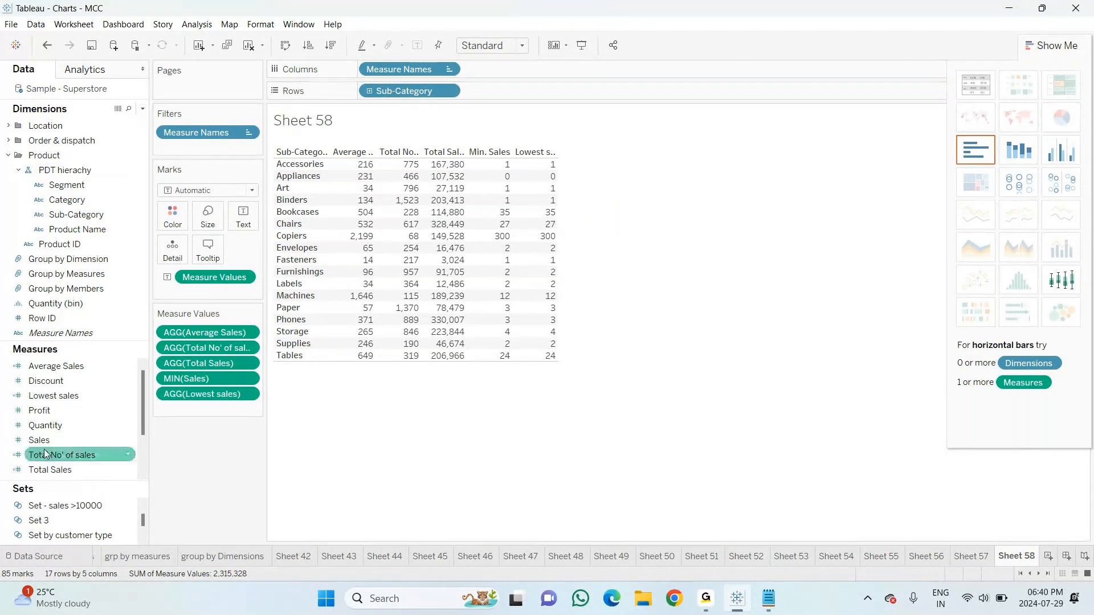
# Add Sales after Lowest sales in the measure values and set its aggregation to Maximum
pyautogui.moveTo(47, 441); pyautogui.dragTo(182, 408)
pyautogui.rightClick(166, 413)
pyautogui.moveTo(226, 518)
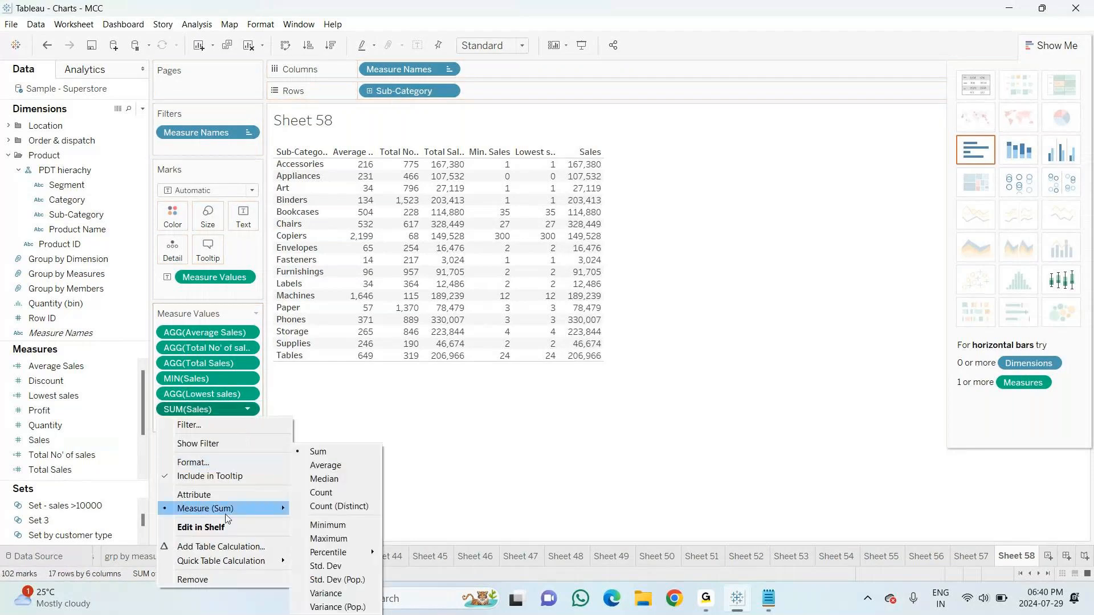
pyautogui.click(341, 540)
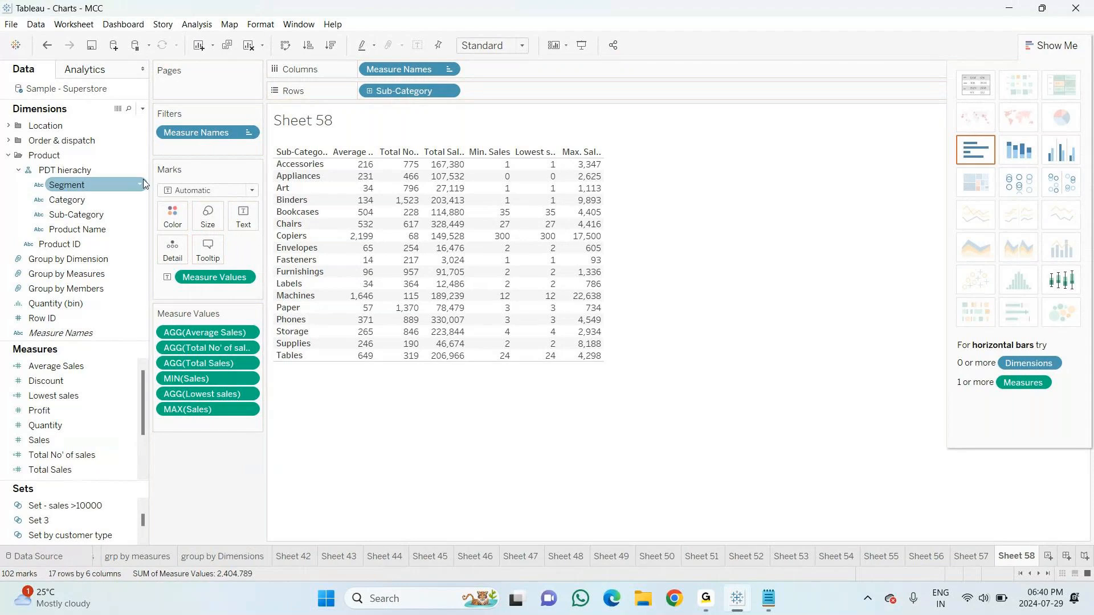
# Create a new calculated field and name it Highest sales
pyautogui.click(142, 108)
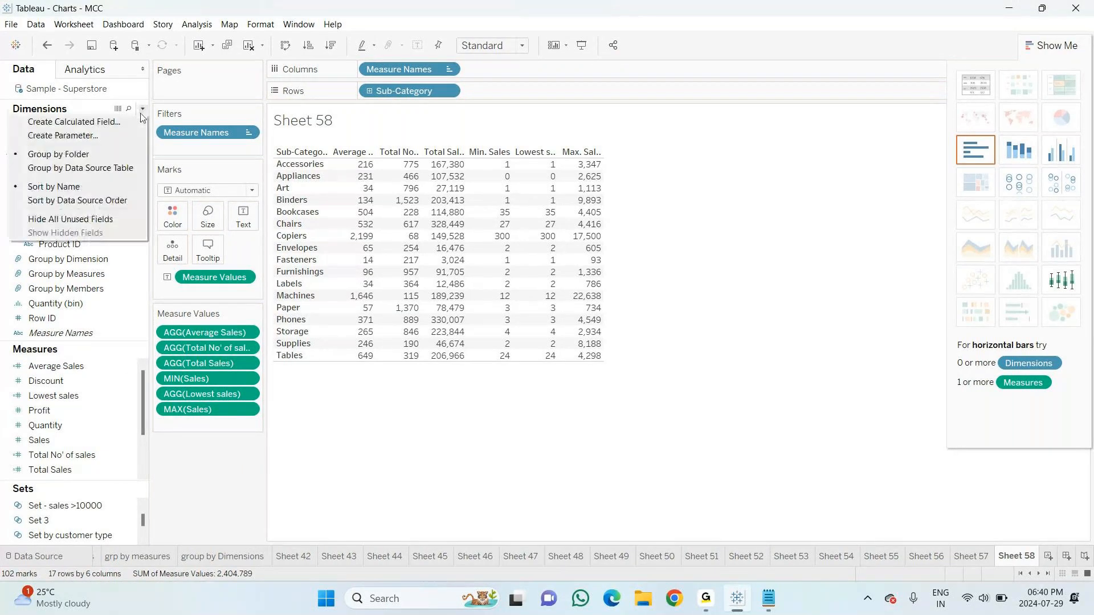
pyautogui.click(51, 119)
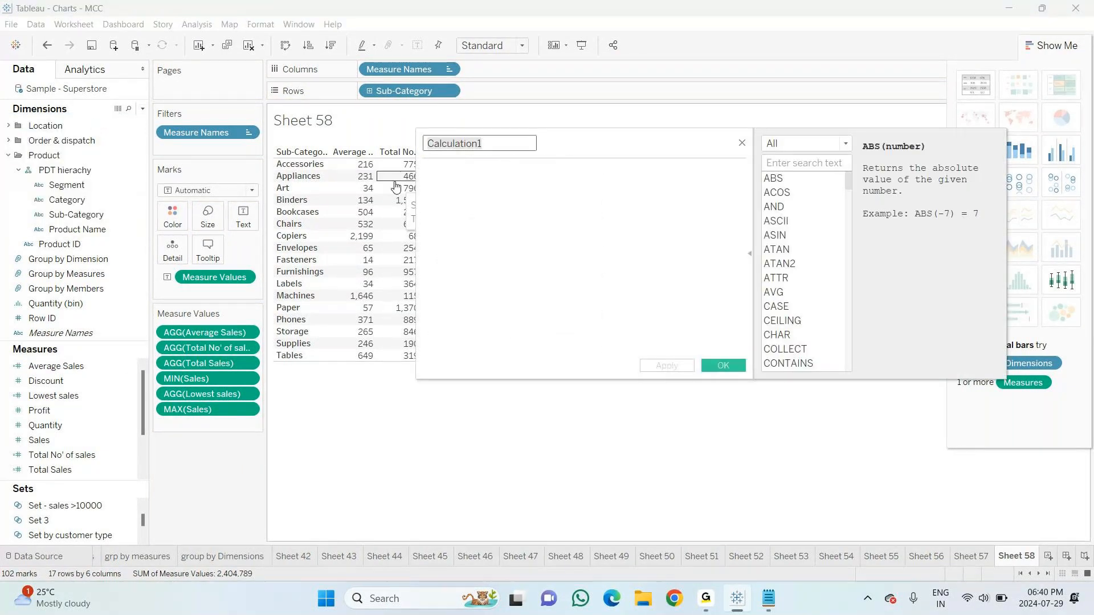
pyautogui.write('Hight')
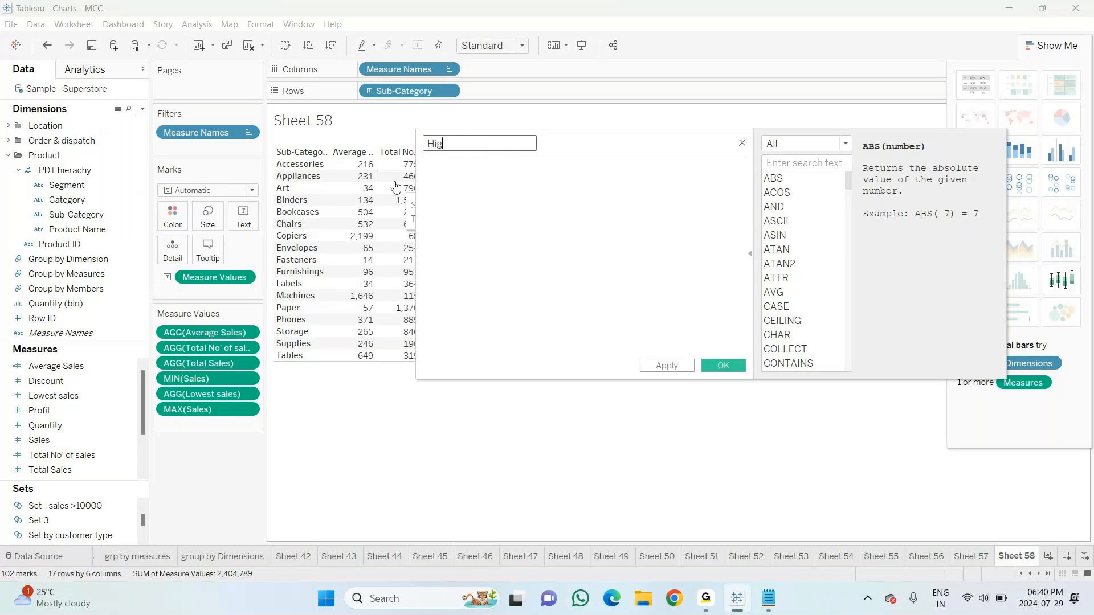
pyautogui.press('BackSpace')
pyautogui.write('hest')
pyautogui.press('BackSpace')
pyautogui.press('BackSpace')
pyautogui.press('BackSpace')
pyautogui.press('BackSpace')
pyautogui.press('BackSpace')
pyautogui.write('est sales')
# Enter the formula MAX([Sales]) for the Highest sales calculated field and save it
pyautogui.click(496, 192)
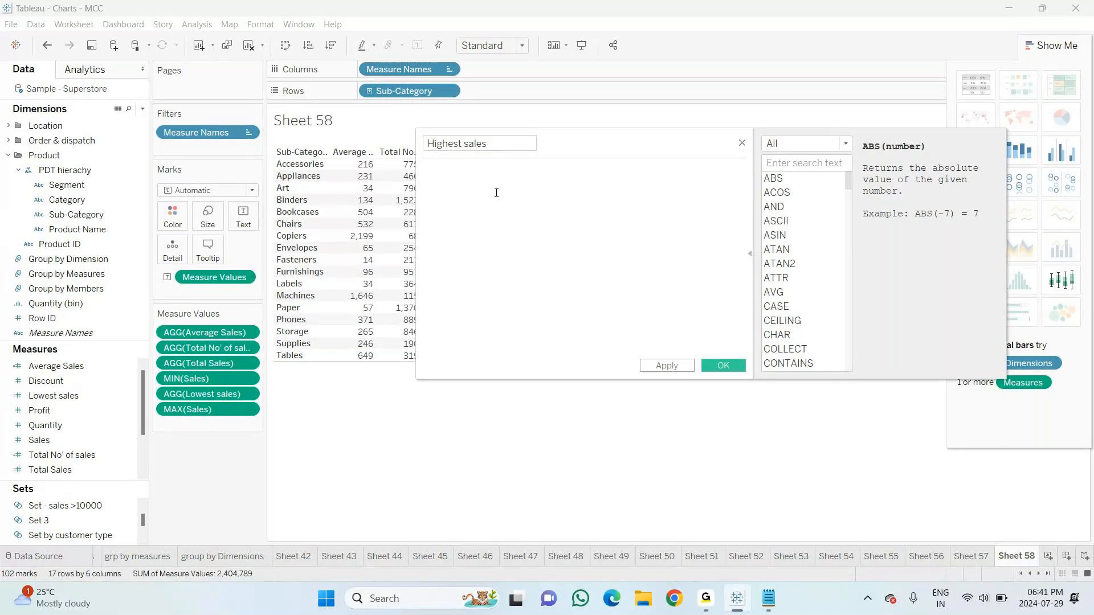
pyautogui.write('MAX')
pyautogui.press('Return')
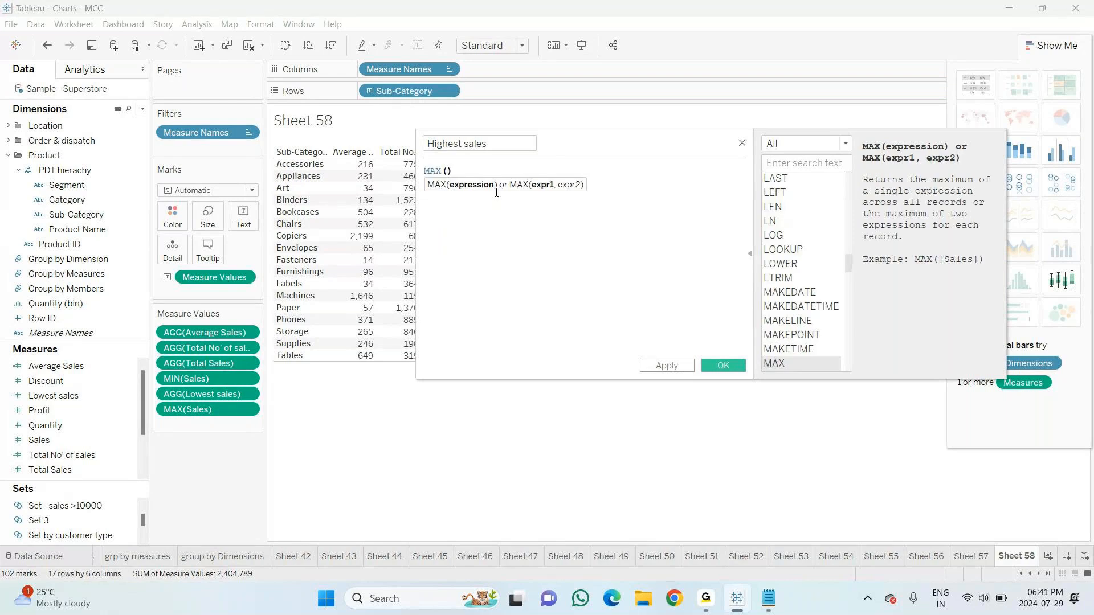
pyautogui.write('[Sales]')
pyautogui.press('Return')
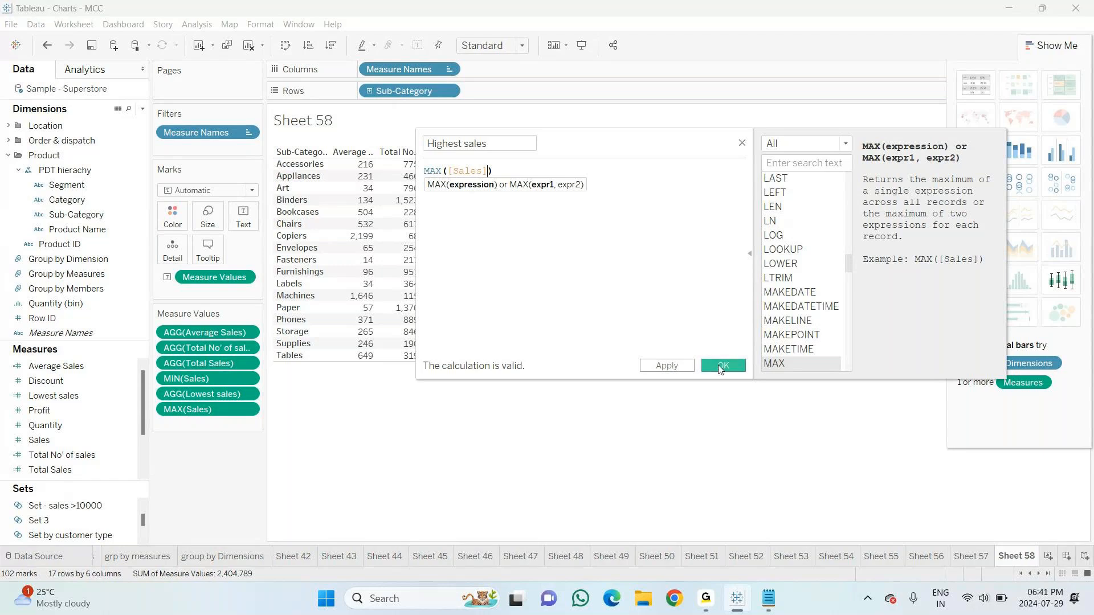
pyautogui.click(719, 365)
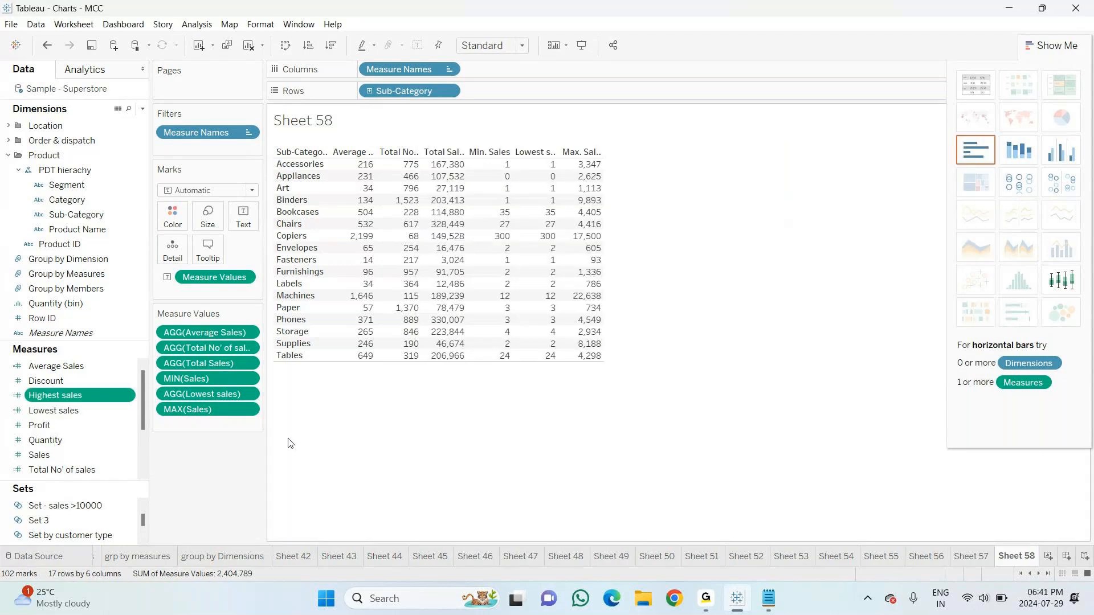
# Add Highest sales after MAX(Sales) in the measure values, and remove MIN(Sales) and MAX(Sales) from them
pyautogui.moveTo(56, 395); pyautogui.dragTo(194, 431)
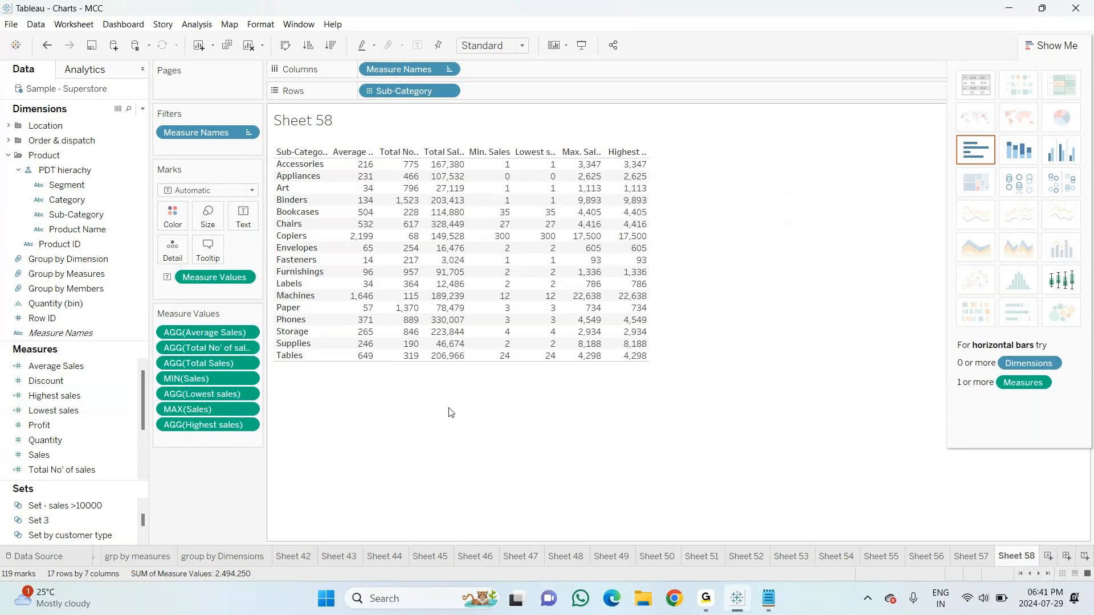
pyautogui.moveTo(203, 381); pyautogui.dragTo(251, 491)
pyautogui.moveTo(196, 399); pyautogui.dragTo(209, 467)
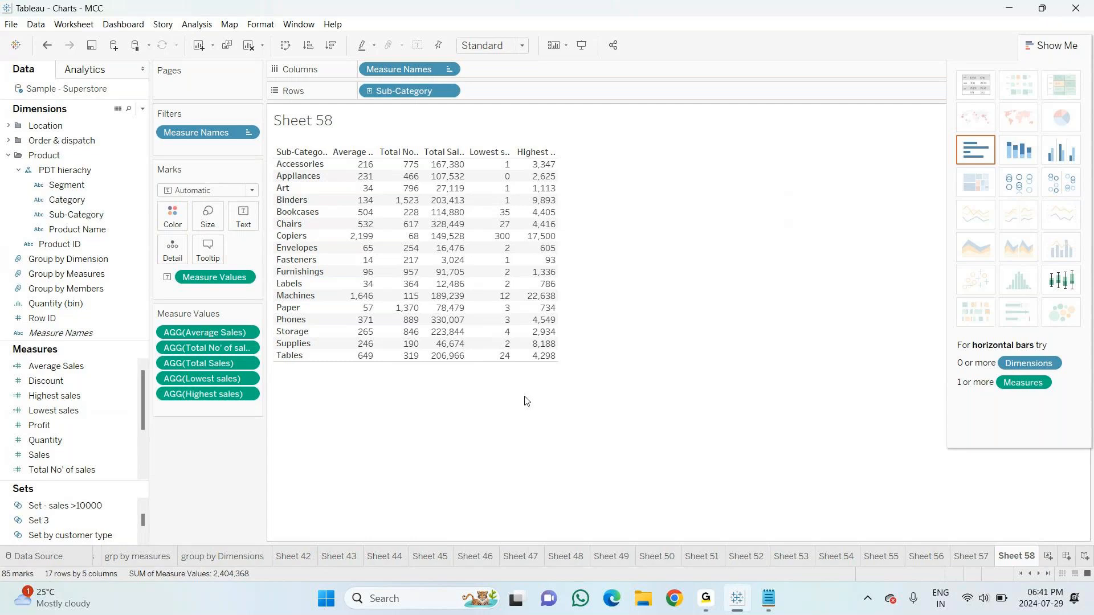
# Switch to the Notepad formula notes and add the heading "task" below MAX([Sales]), separated by a blank line
pyautogui.press('alt')
pyautogui.hotkey('alt', 'Tab')
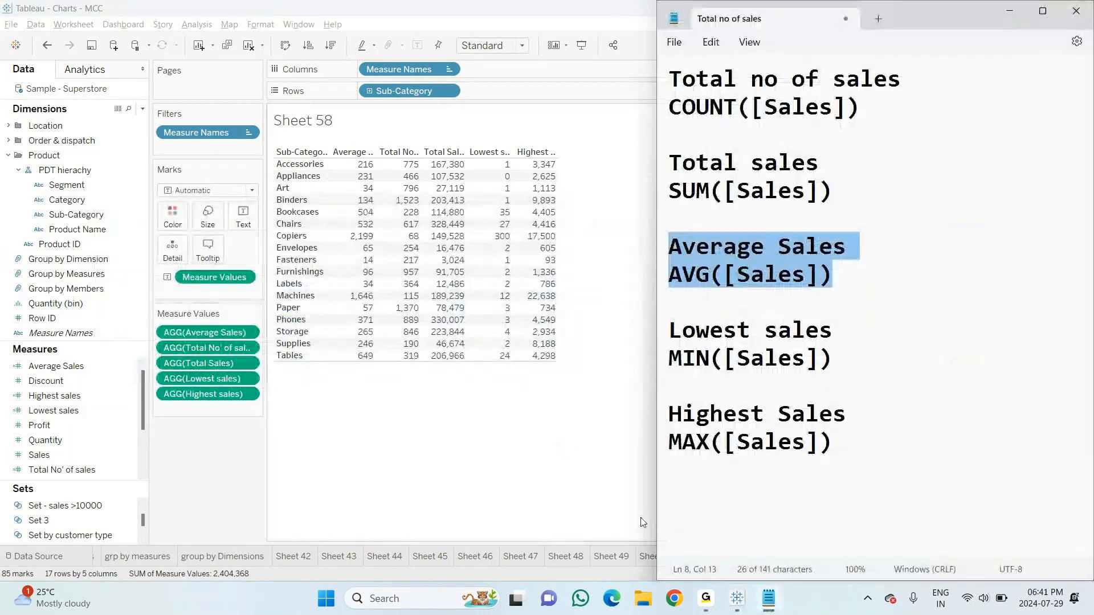
pyautogui.click(822, 459)
pyautogui.press('Return')
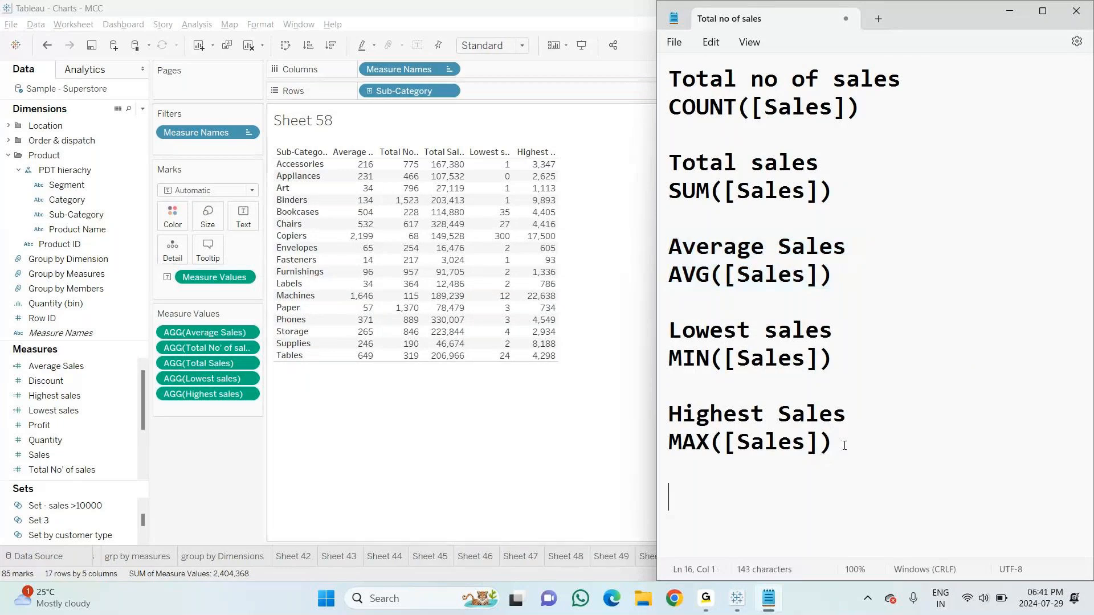
pyautogui.write('taask')
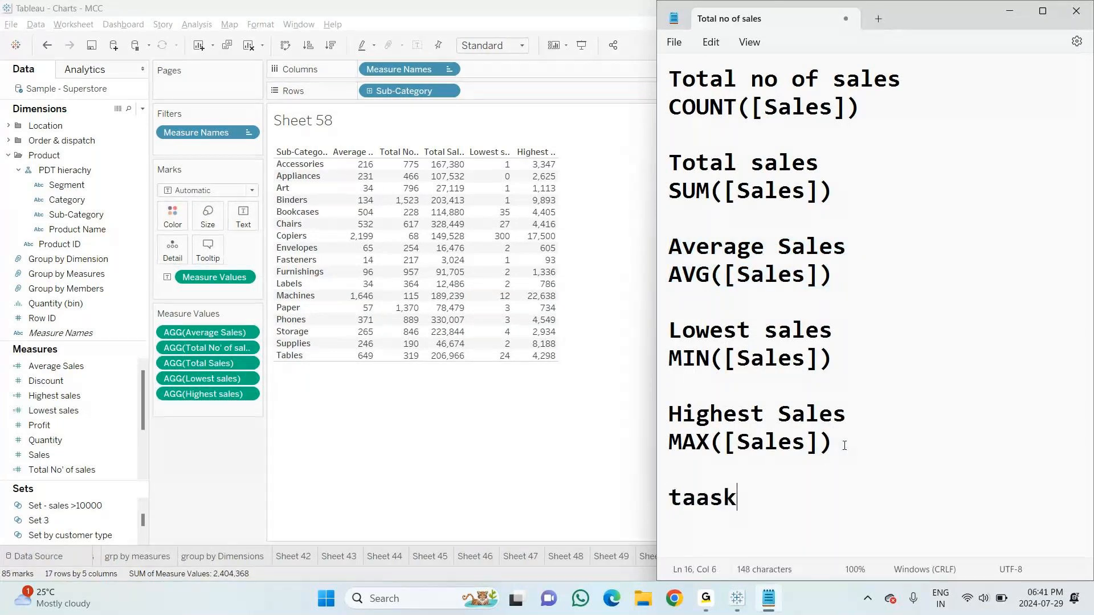
pyautogui.press('BackSpace')
pyautogui.press('BackSpace')
pyautogui.press('BackSpace')
pyautogui.write('sk')
pyautogui.press('Return')
pyautogui.write('no')
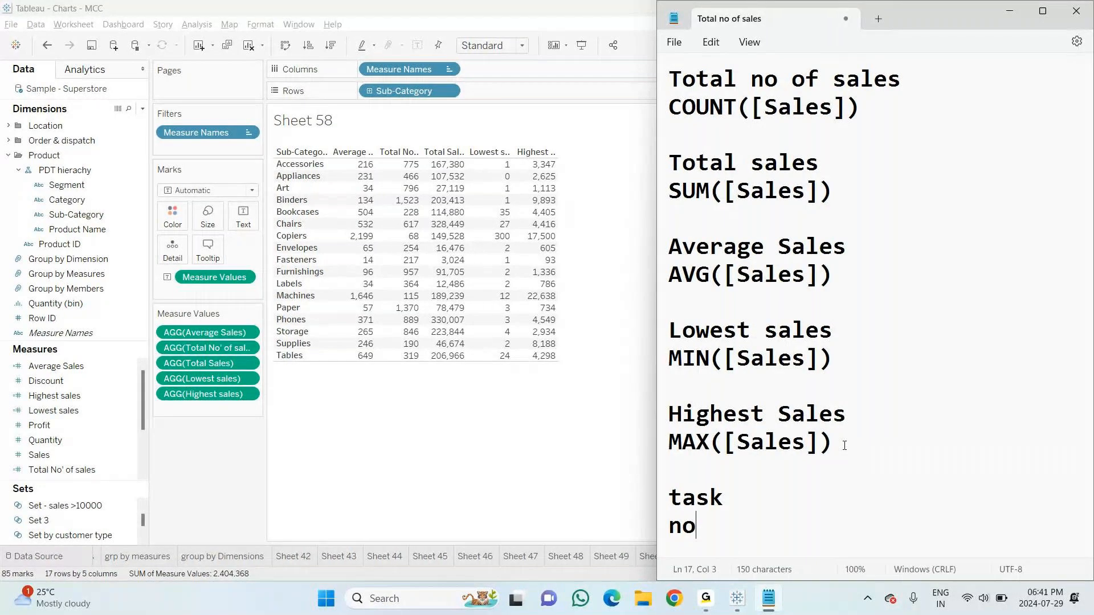
pyautogui.write(' of prod')
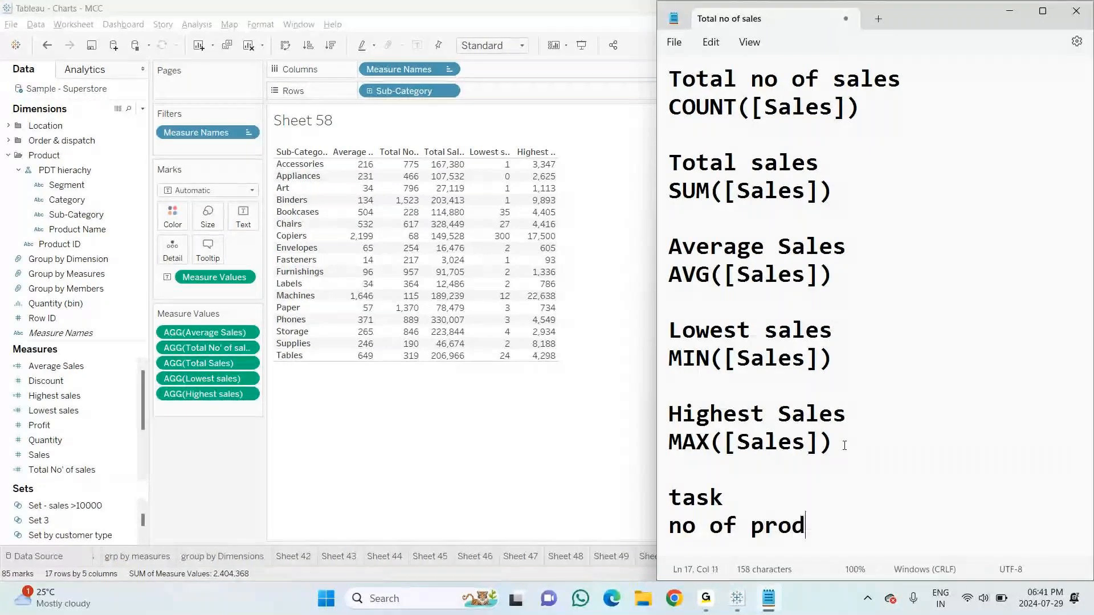
pyautogui.write('u')
pyautogui.hotkey('ctrl', 'BackSpace')
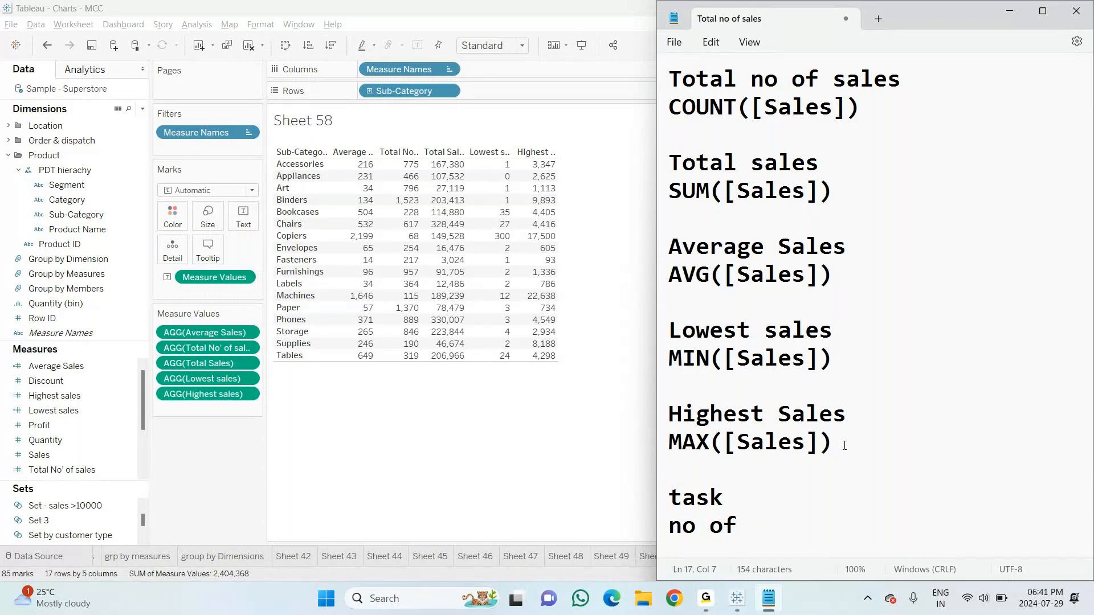
pyautogui.write('prof')
pyautogui.press('BackSpace')
pyautogui.press('BackSpace')
pyautogui.press('BackSpace')
pyautogui.press('BackSpace')
pyautogui.write('prod')
pyautogui.press('BackSpace')
pyautogui.press('BackSpace')
pyautogui.press('BackSpace')
pyautogui.press('BackSpace')
pyautogui.press('BackSpace')
pyautogui.press('BackSpace')
pyautogui.press('BackSpace')
pyautogui.press('BackSpace')
pyautogui.press('BackSpace')
pyautogui.press('BackSpace')
# Write the lines "total Profit" and "average Profit" under the task heading
pyautogui.write('total Prop')
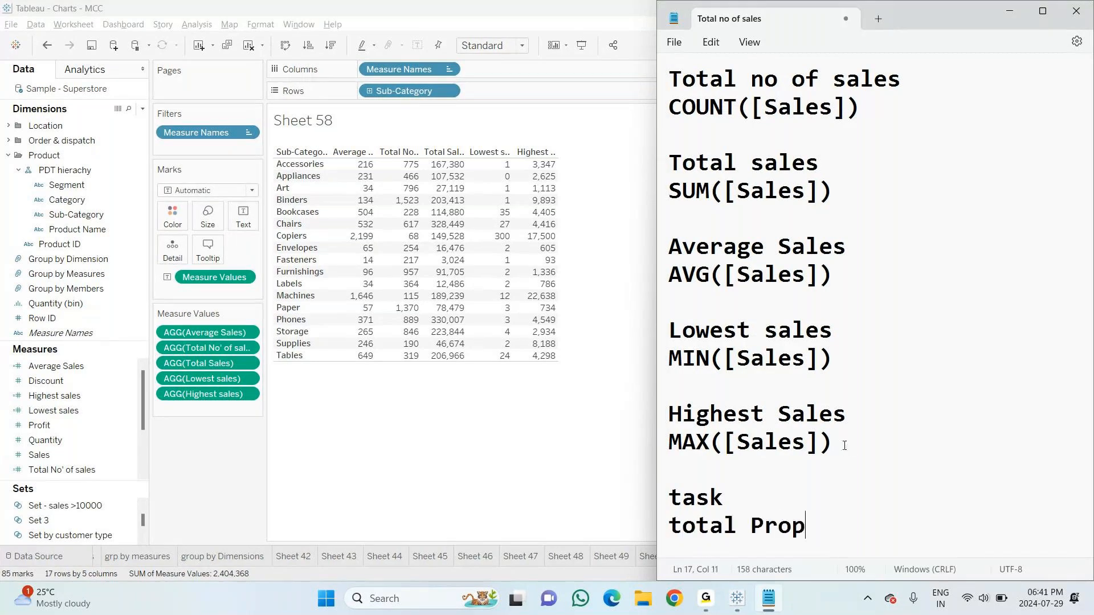
pyautogui.press('BackSpace')
pyautogui.write('fit')
pyautogui.press('Return')
pyautogui.write('aver')
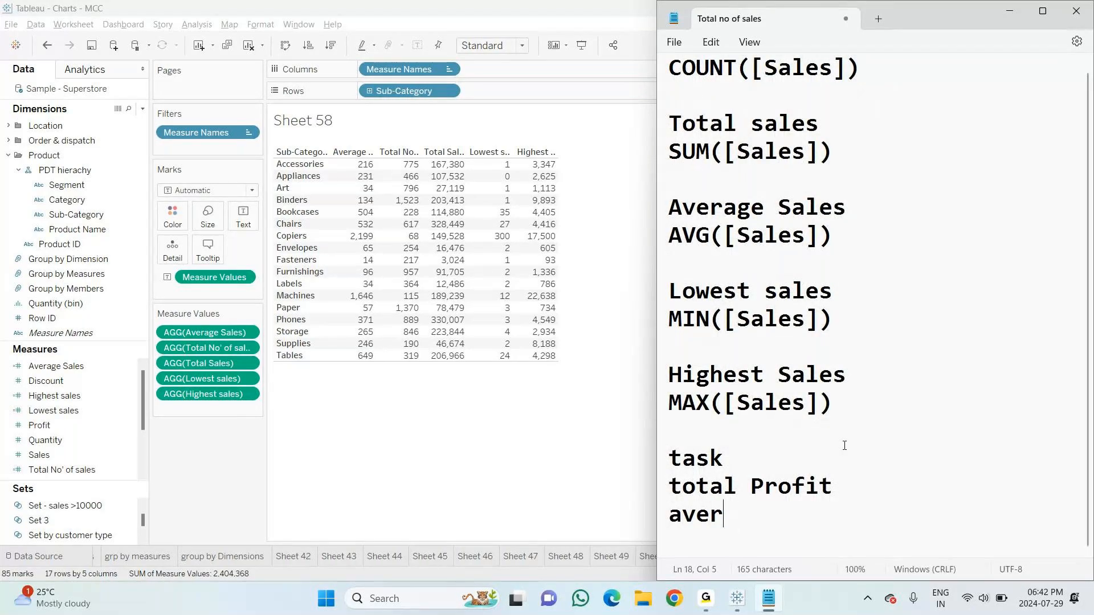
pyautogui.write('age Profit')
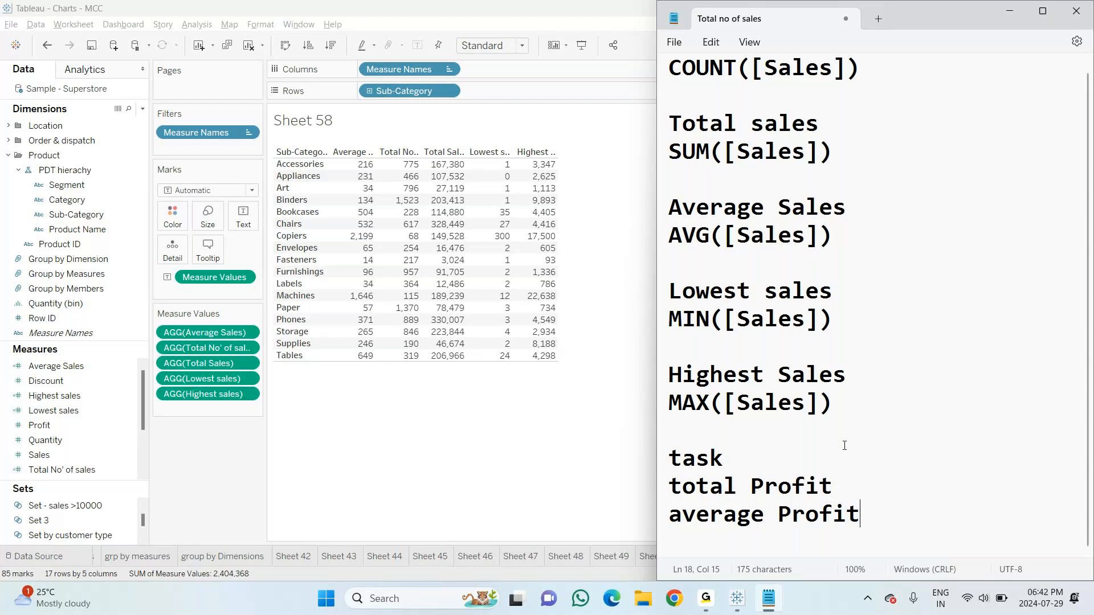
# Add the lines "Lowest Profit" and "Highest Profit" below average Profit in the task list
pyautogui.press('Return')
pyautogui.write('Lowest')
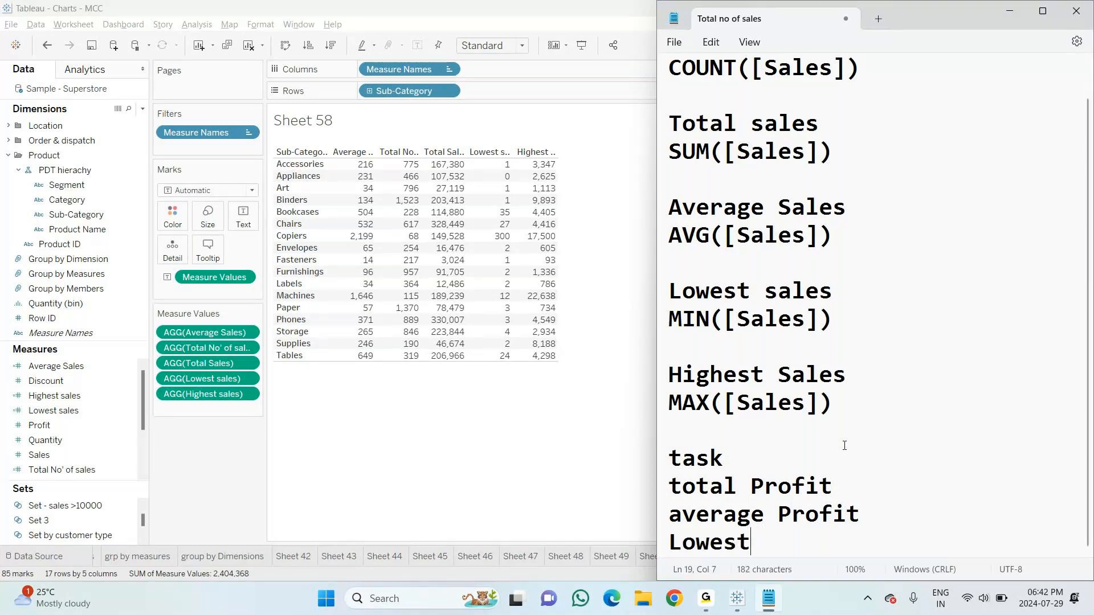
pyautogui.write(' Pofit')
pyautogui.press('Return')
pyautogui.press('BackSpace')
pyautogui.press('BackSpace')
pyautogui.press('BackSpace')
pyautogui.press('BackSpace')
pyautogui.press('BackSpace')
pyautogui.write('rofit')
pyautogui.press('Return')
pyautogui.write('High')
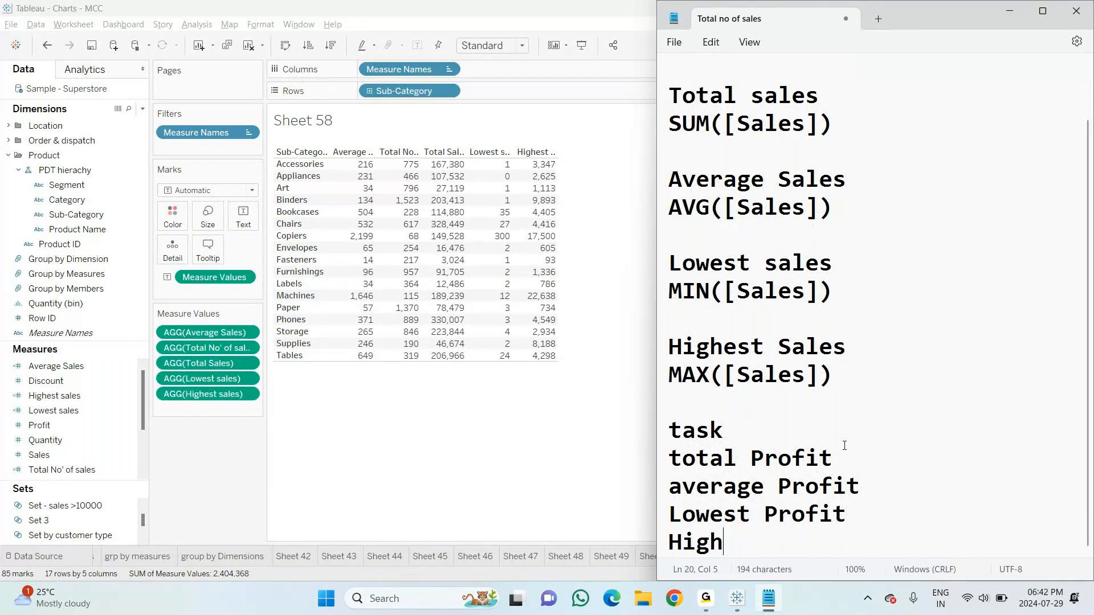
pyautogui.write('est Pro')
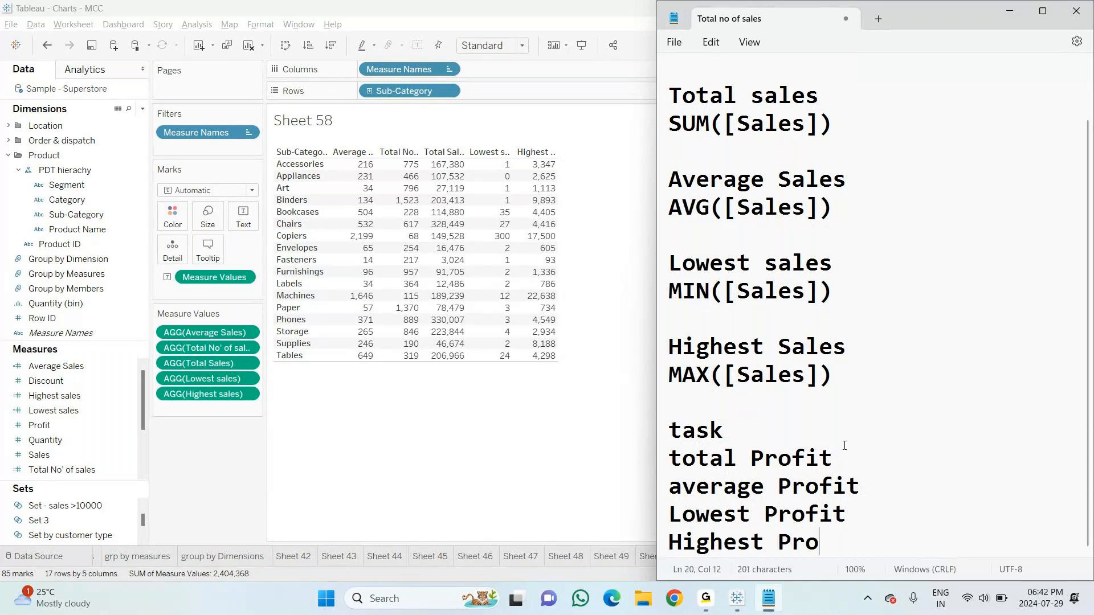
pyautogui.write('fit')
pyautogui.press('Return')
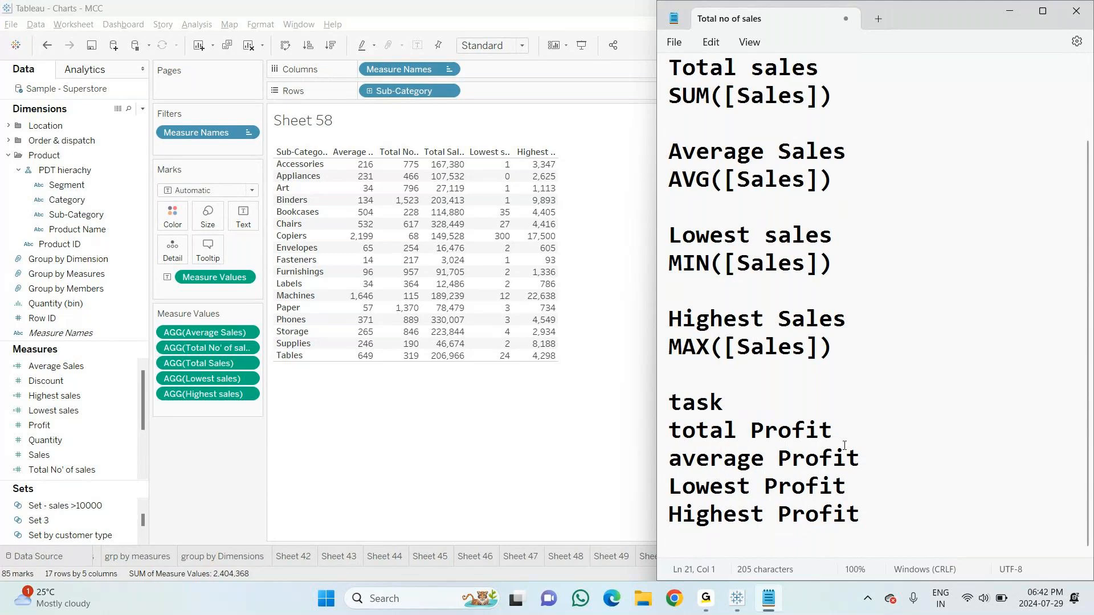
# Insert a dashed separator line between MAX([Sales]) and the task heading
pyautogui.press('Up')
pyautogui.press('Up')
pyautogui.press('Up')
pyautogui.press('Up')
pyautogui.press('Up')
pyautogui.press('Up')
pyautogui.write('--------------')
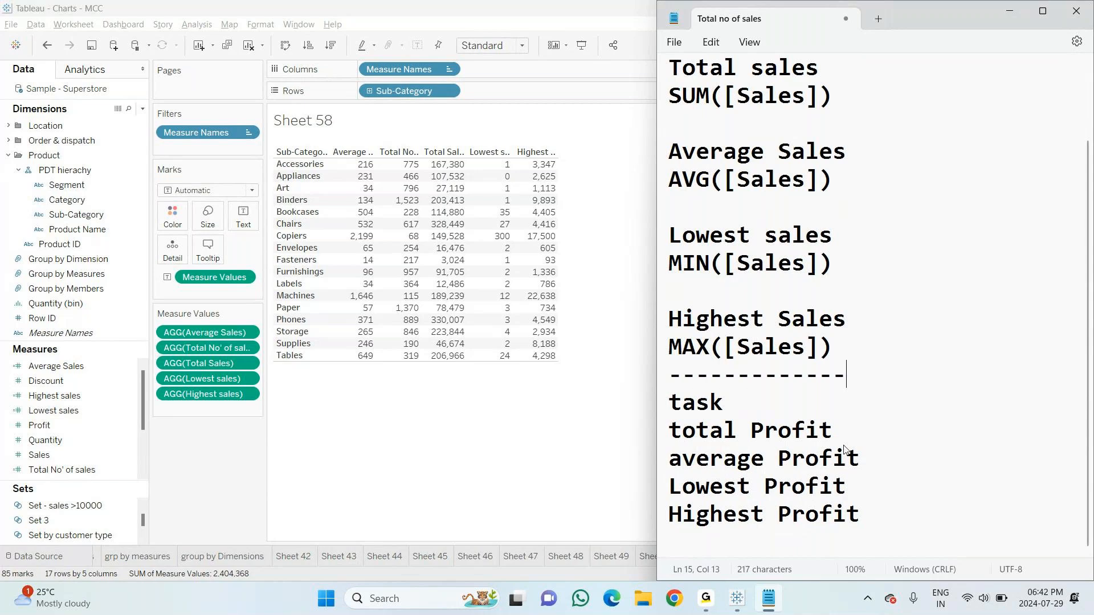
pyautogui.write('----')
# Switch to Tableau and add a new worksheet after Sheet 58
pyautogui.click(564, 453)
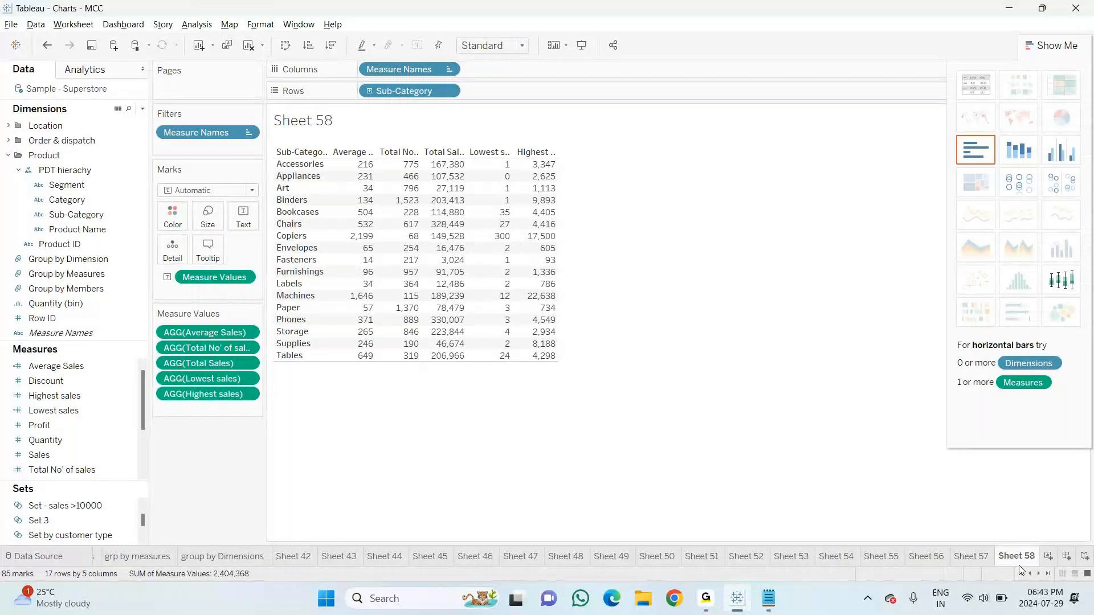
pyautogui.click(1048, 557)
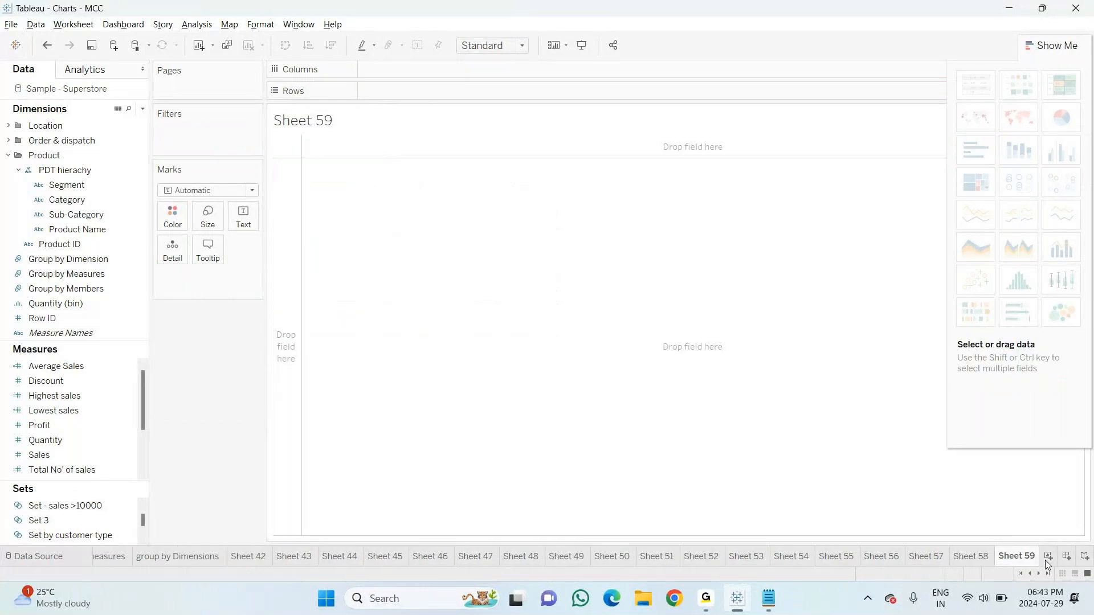
pyautogui.hotkey('alt', 'Tab')
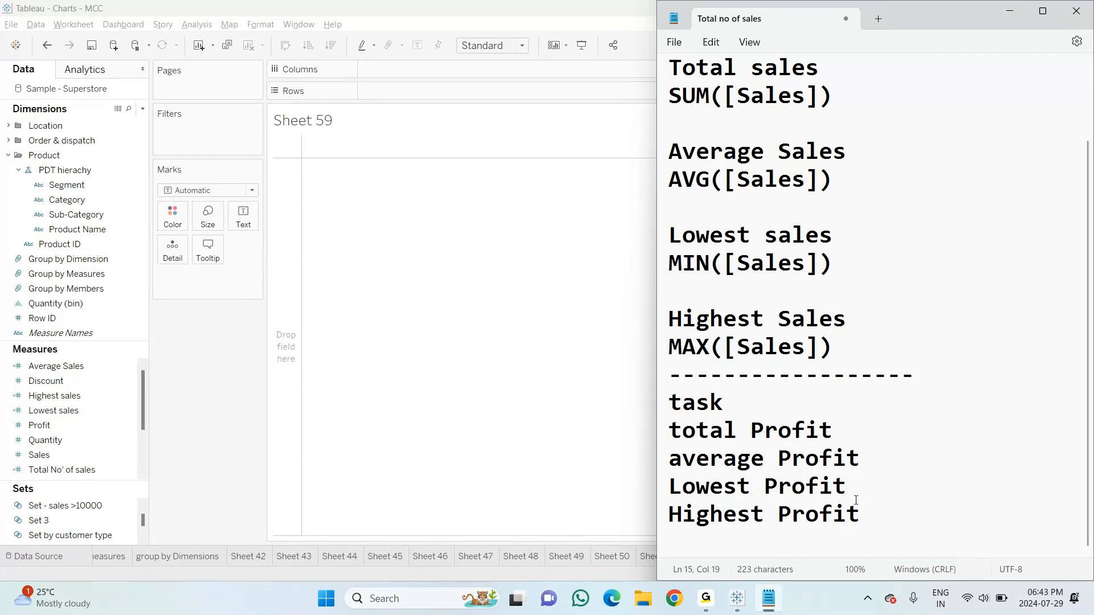
pyautogui.hotkey('alt', 'Tab')
pyautogui.hotkey('alt', 'Tab')
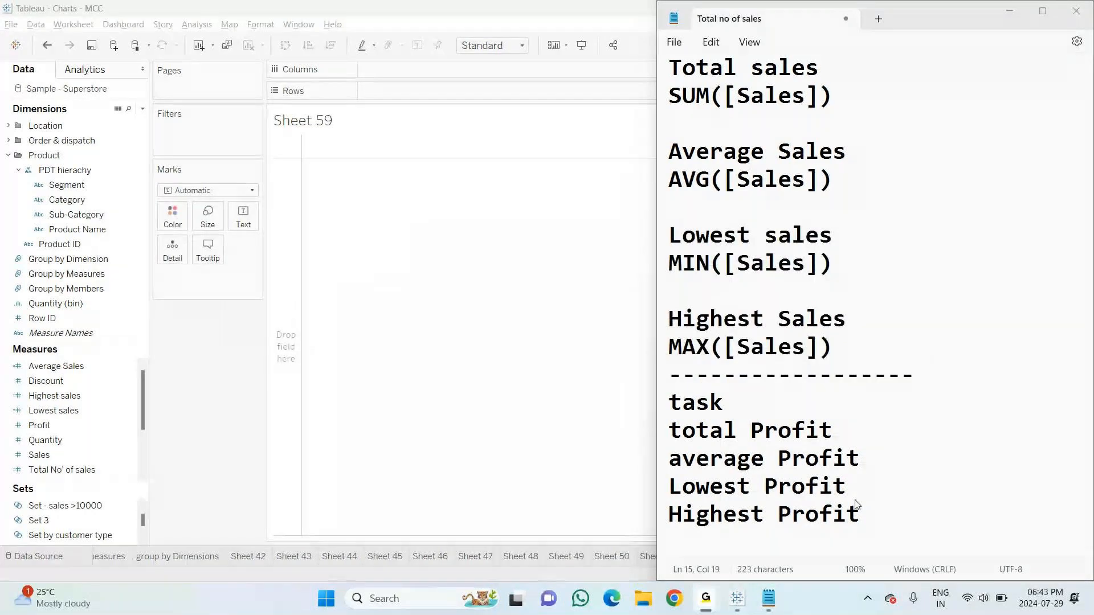
pyautogui.hotkey('alt', 'Tab')
pyautogui.hotkey('alt', 'Tab')
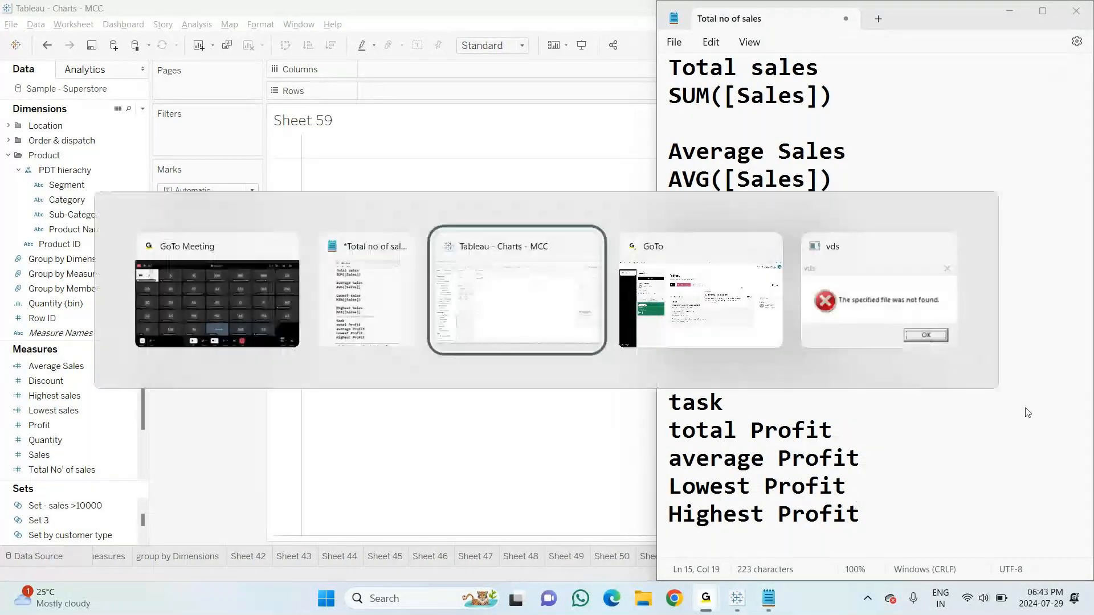
pyautogui.hotkey('alt', 'shift', 'Tab')
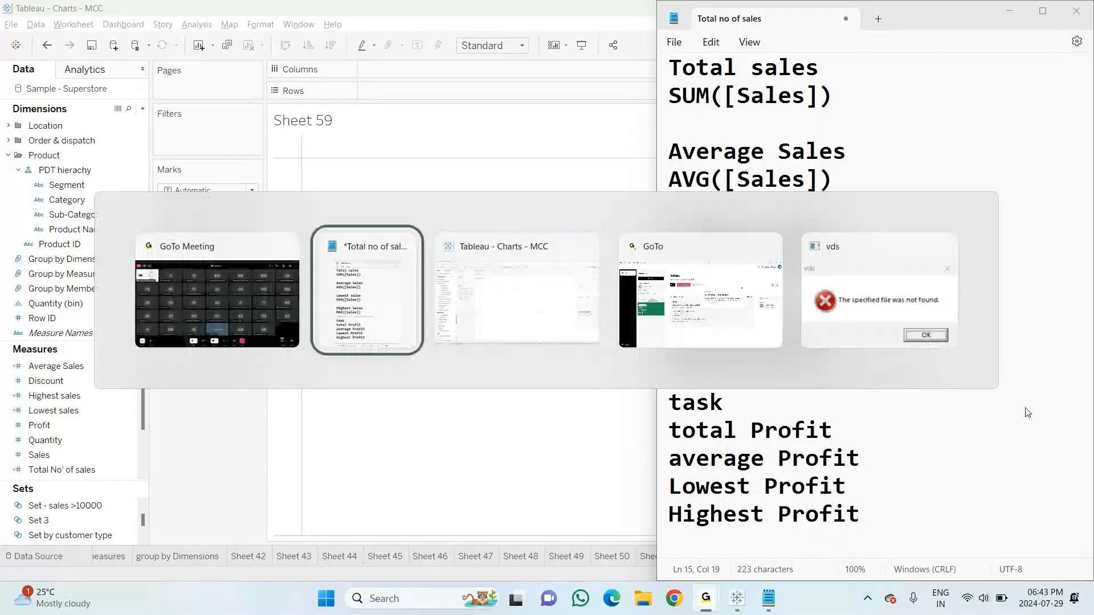
pyautogui.hotkey('alt', 'Tab')
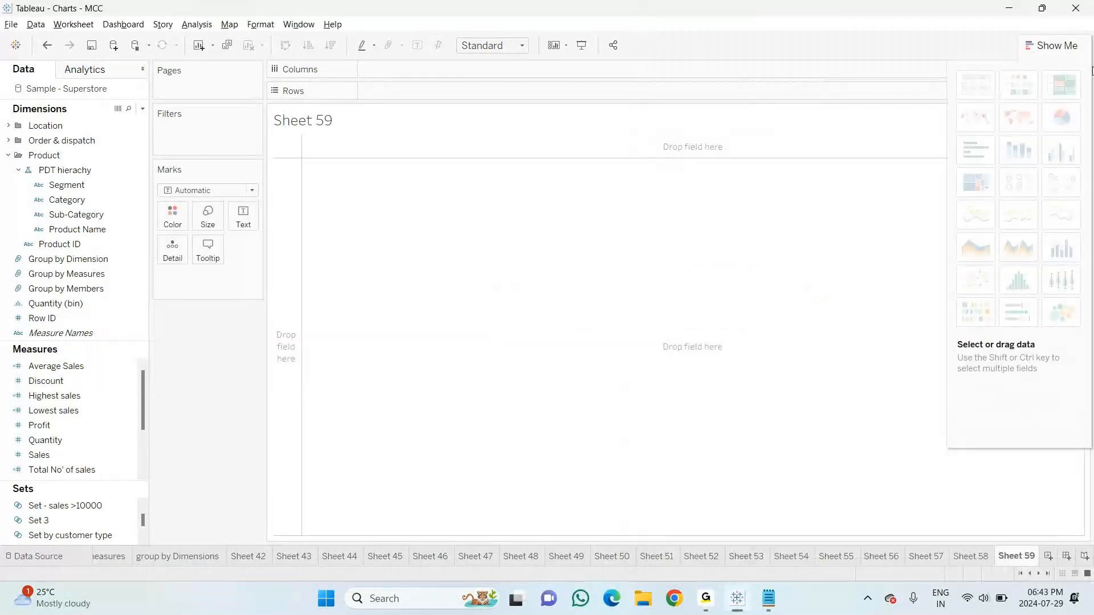
# Snap the Tableau window into a split-screen layout beside the Notepad notes, giving Tableau the wider part
pyautogui.moveTo(1047, 9)
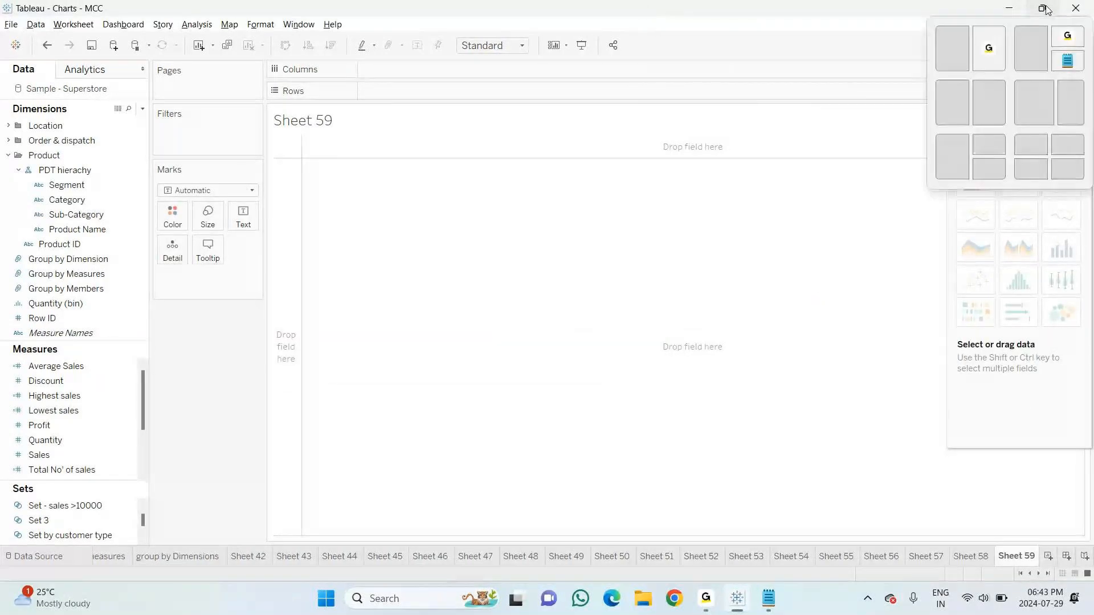
pyautogui.click(1024, 87)
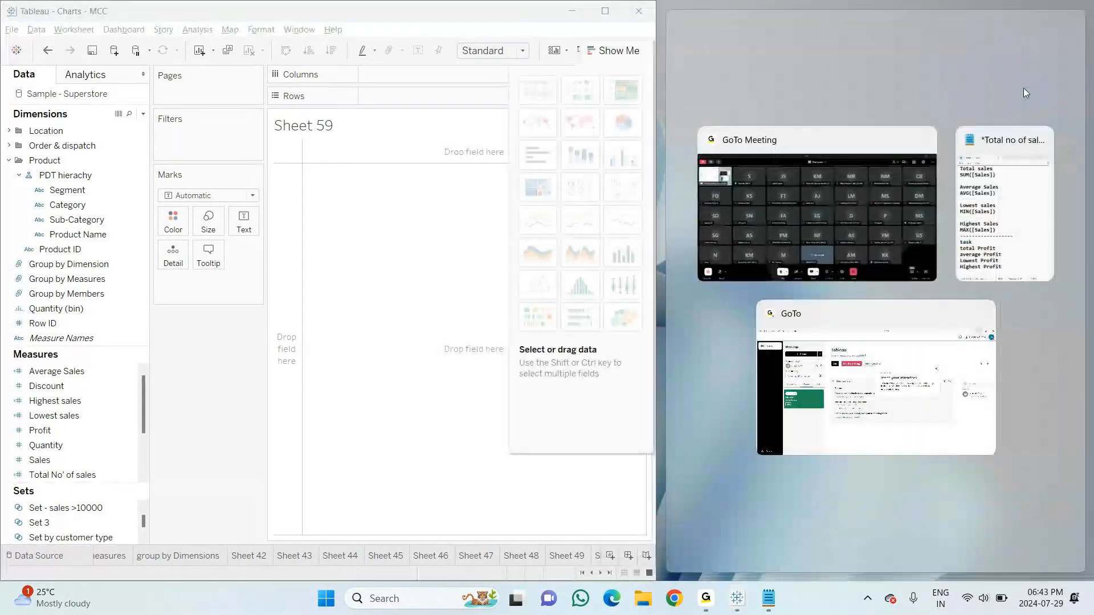
pyautogui.click(857, 143)
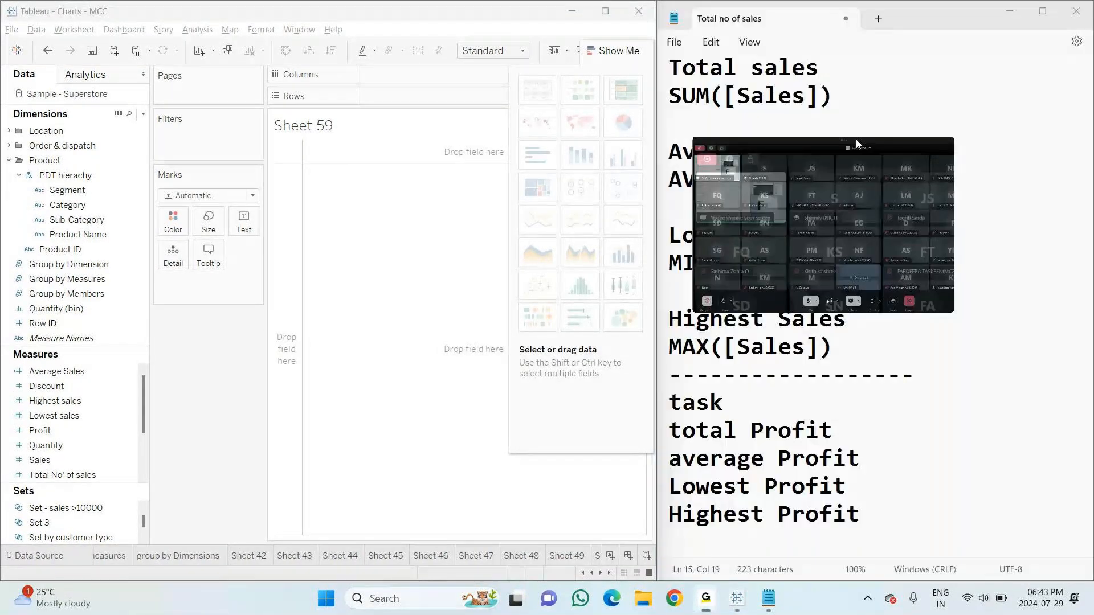
pyautogui.click(769, 605)
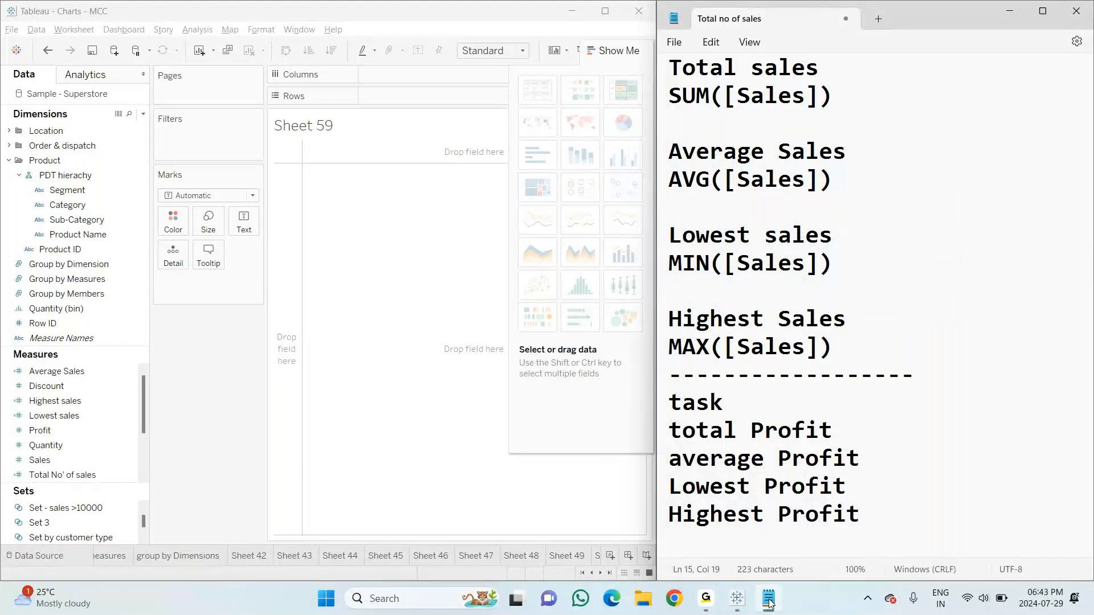
pyautogui.hotkey('alt', 'Tab')
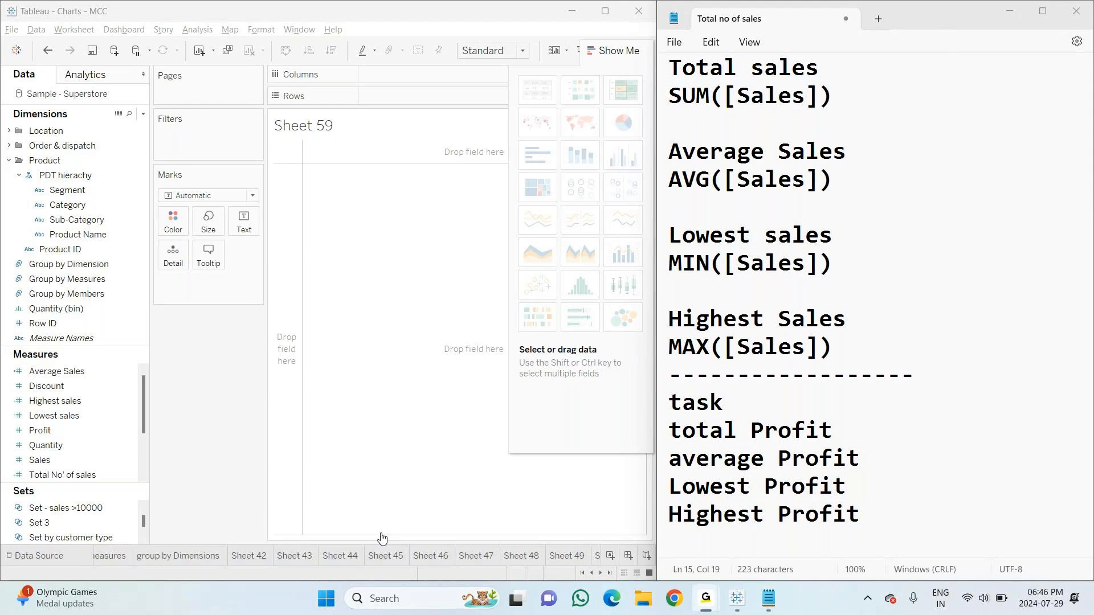
pyautogui.click(767, 597)
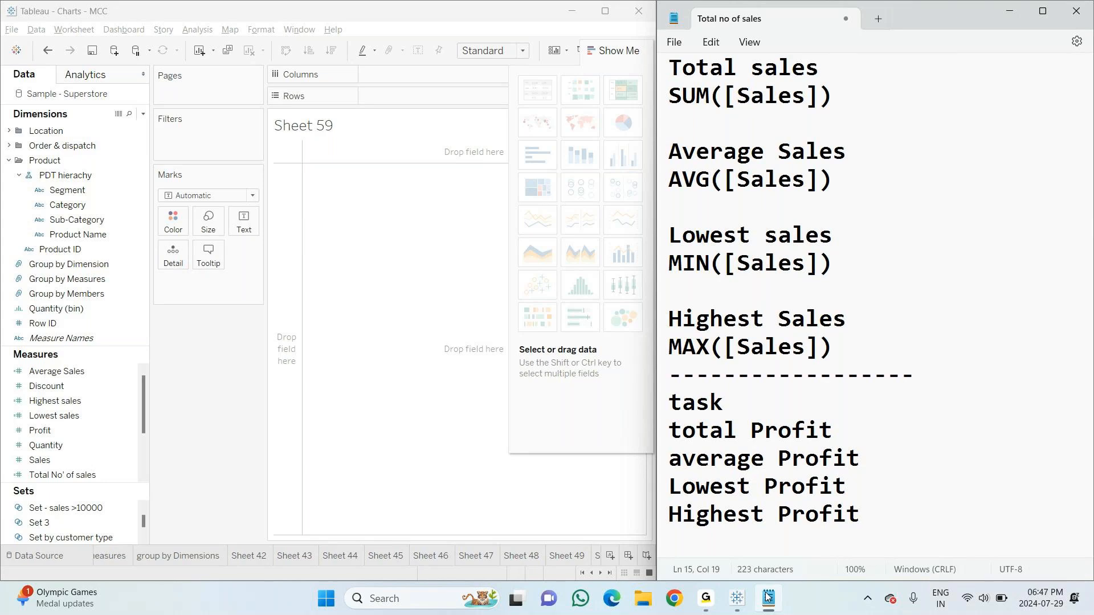
pyautogui.hotkey('alt', 'Tab')
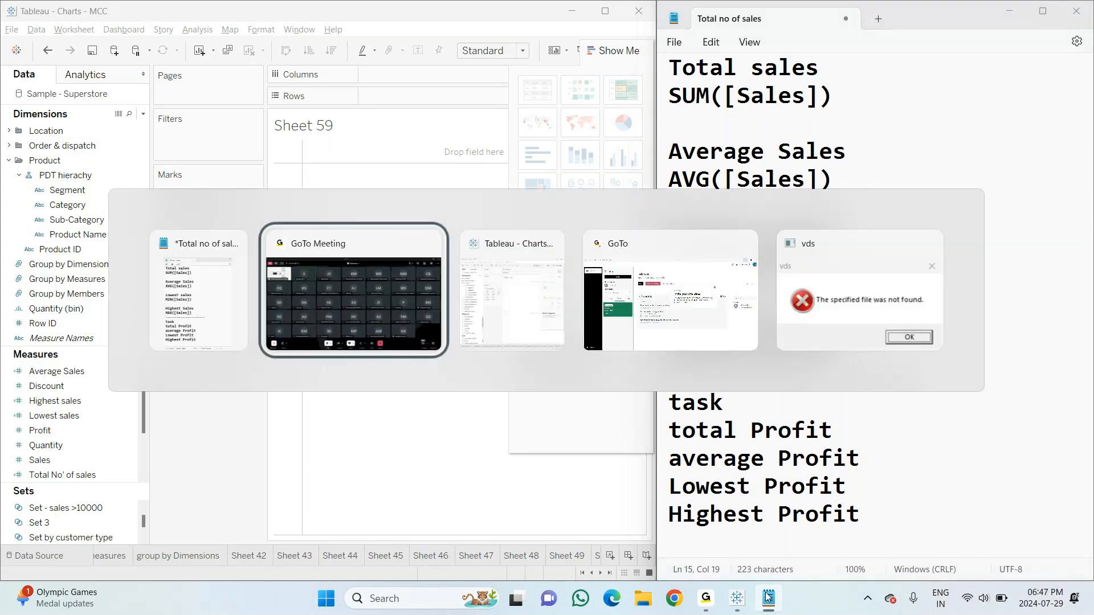
pyautogui.hotkey('alt', 'Tab')
pyautogui.hotkey('alt', 'Tab')
pyautogui.hotkey('alt', 'Tab')
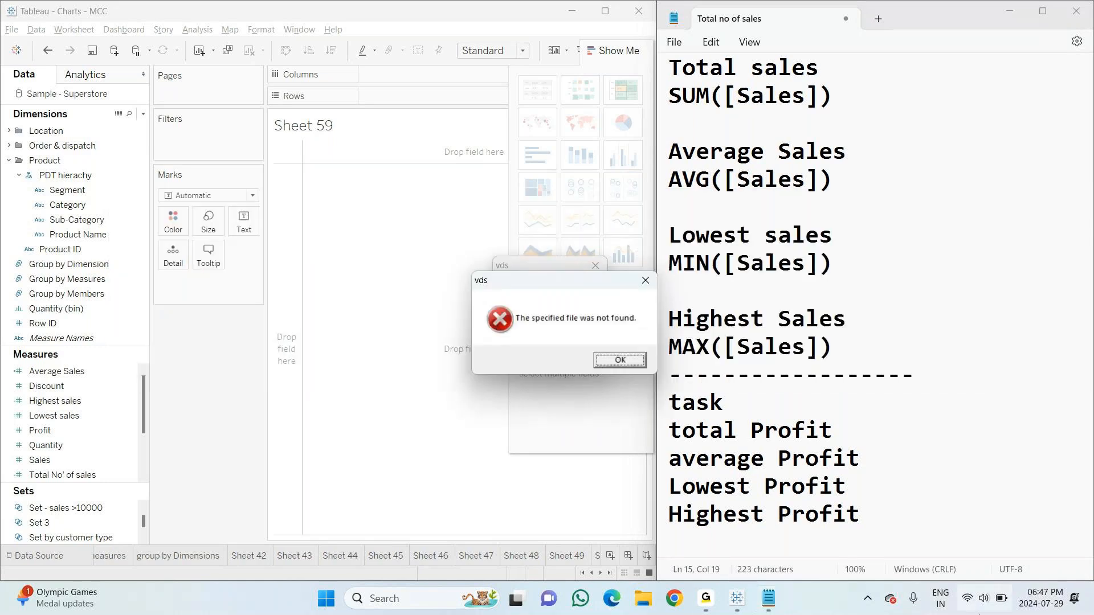
# Dismiss both vds error messages and add the heading "String Functions (text)" below the Profit task list in the notes
pyautogui.click(644, 282)
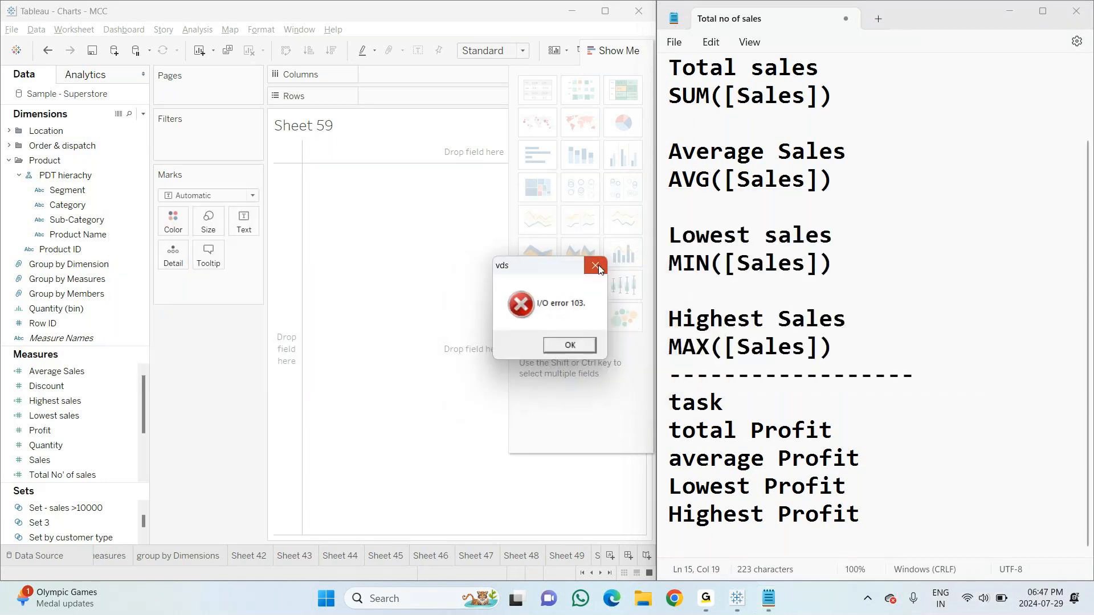
pyautogui.click(595, 265)
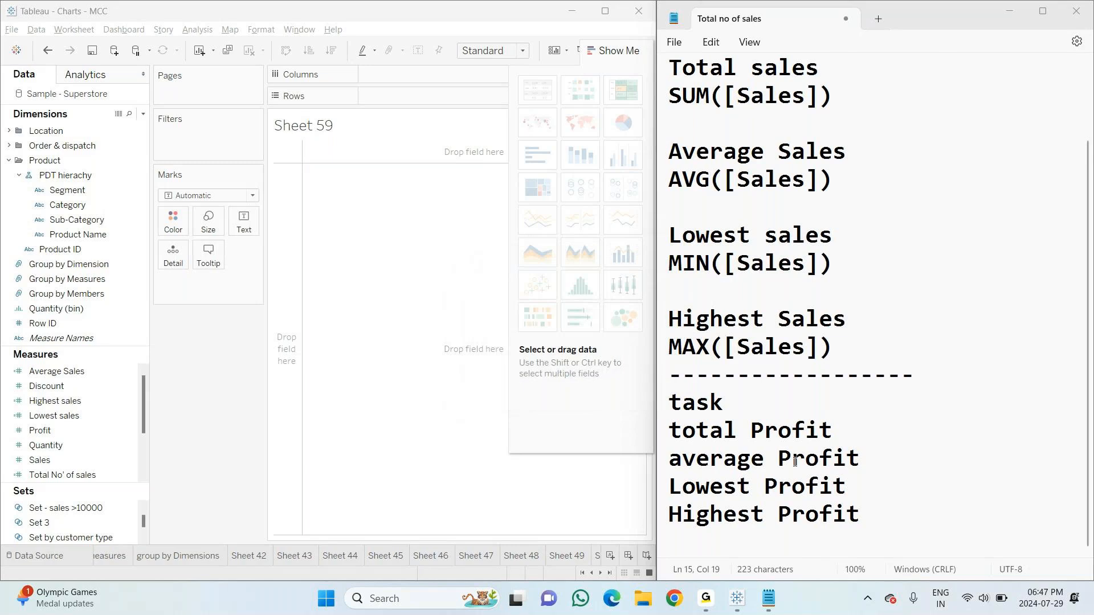
pyautogui.click(888, 529)
pyautogui.press('Return')
pyautogui.press('Return')
pyautogui.write('String Fi')
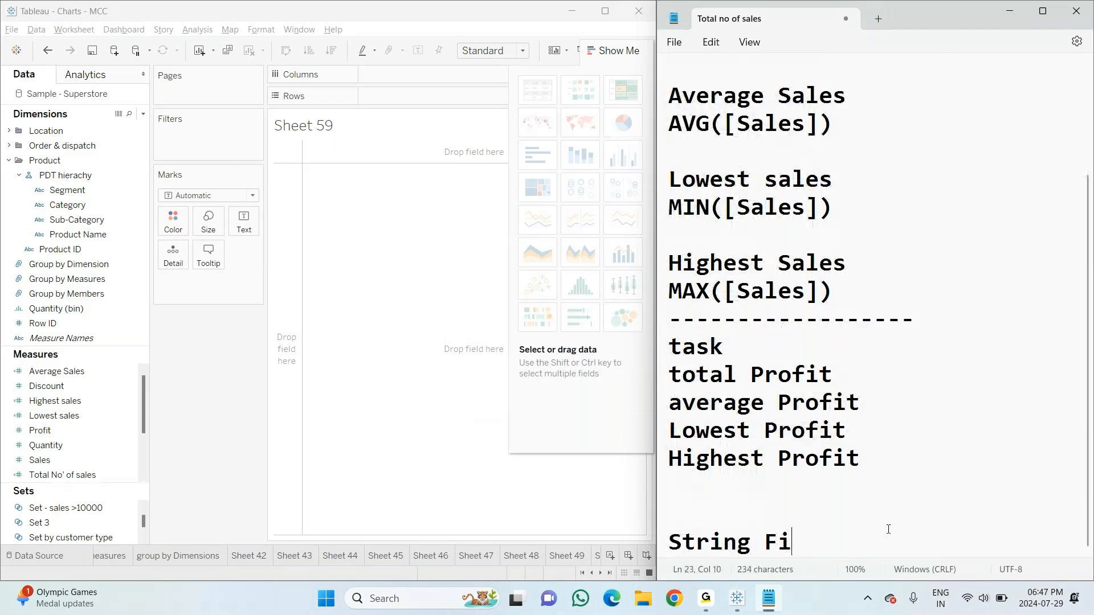
pyautogui.press('BackSpace')
pyautogui.write('uny')
pyautogui.press('BackSpace')
pyautogui.write('tion')
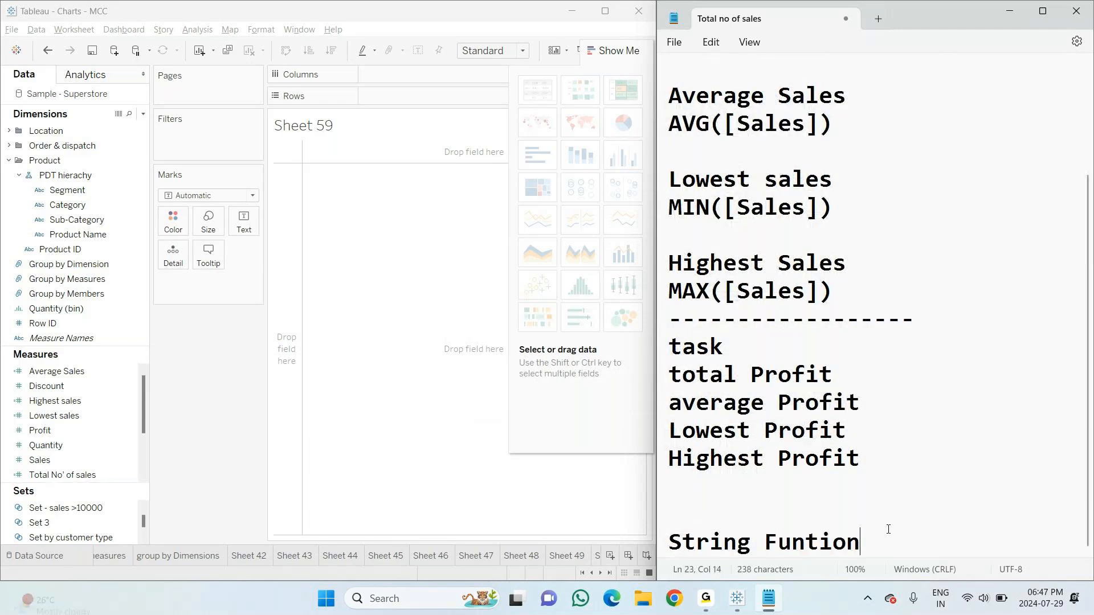
pyautogui.write('s (text')
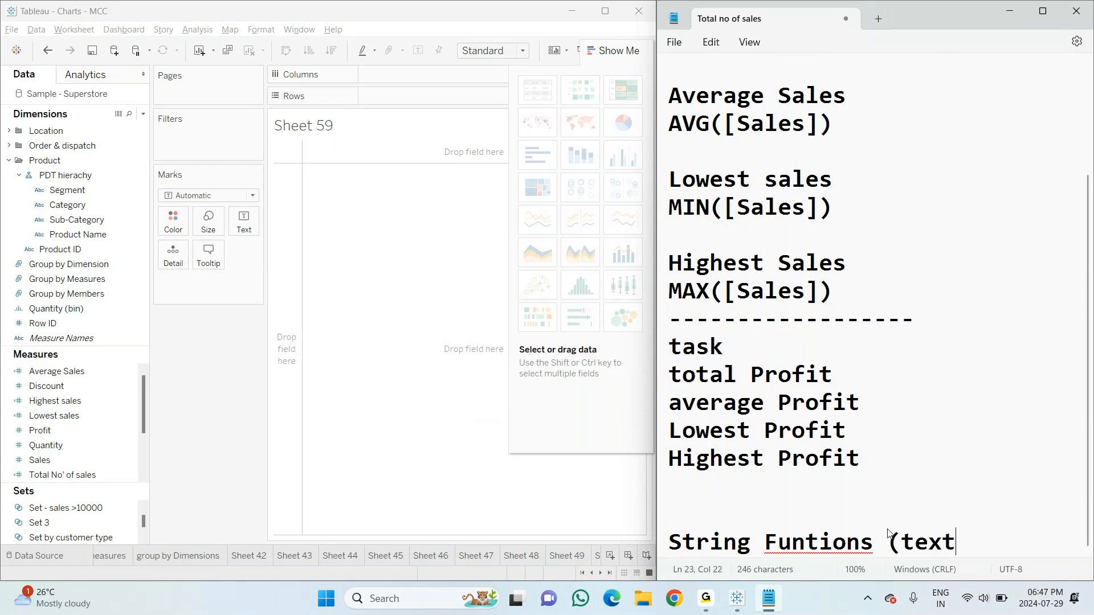
pyautogui.write(')')
pyautogui.press('Return')
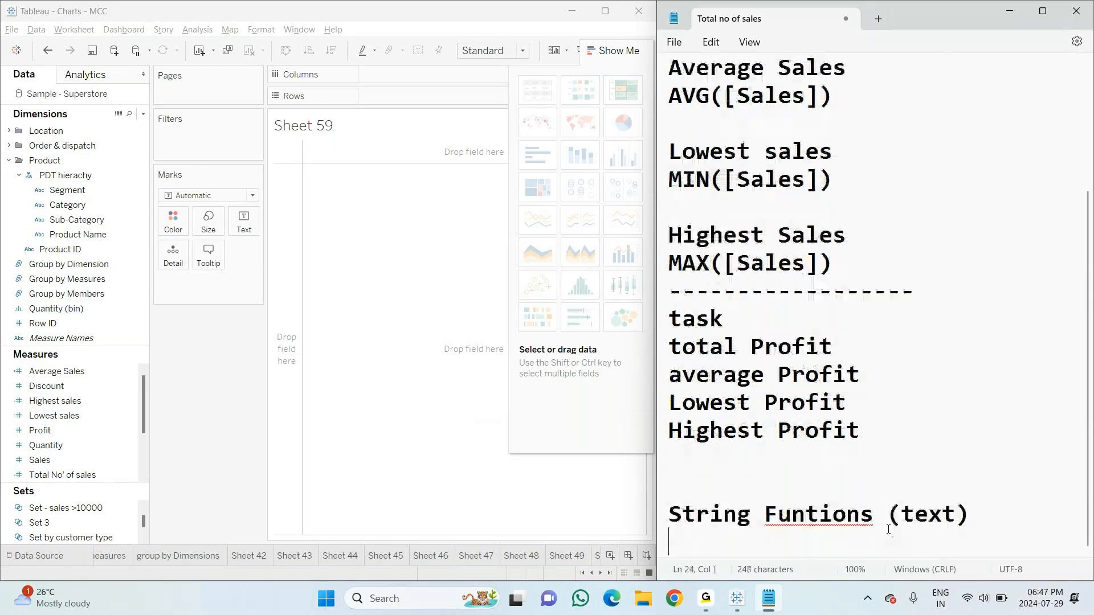
pyautogui.click(803, 511)
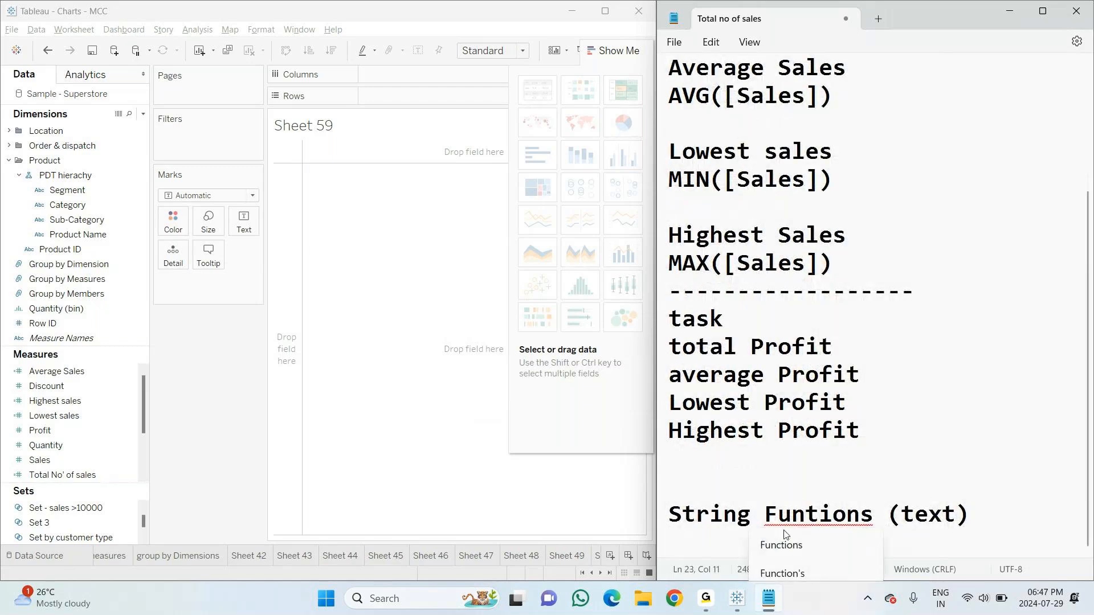
pyautogui.click(781, 545)
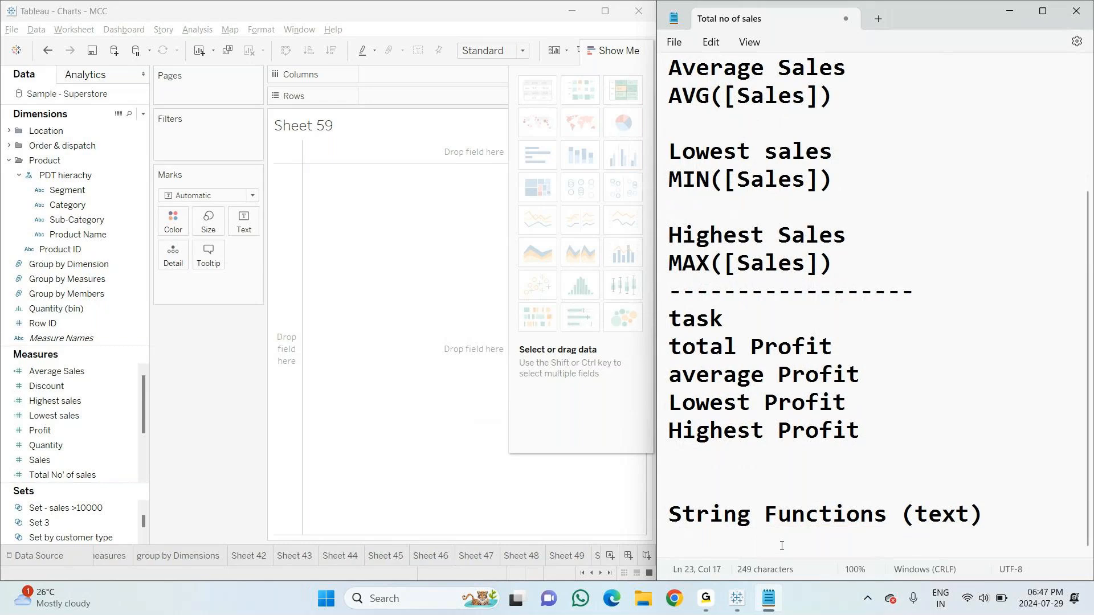
# Switch to Tableau, maximize it, and place Region followed by State from the Location Hierarchy on the Rows of Sheet 59
pyautogui.hotkey('alt', 'Tab')
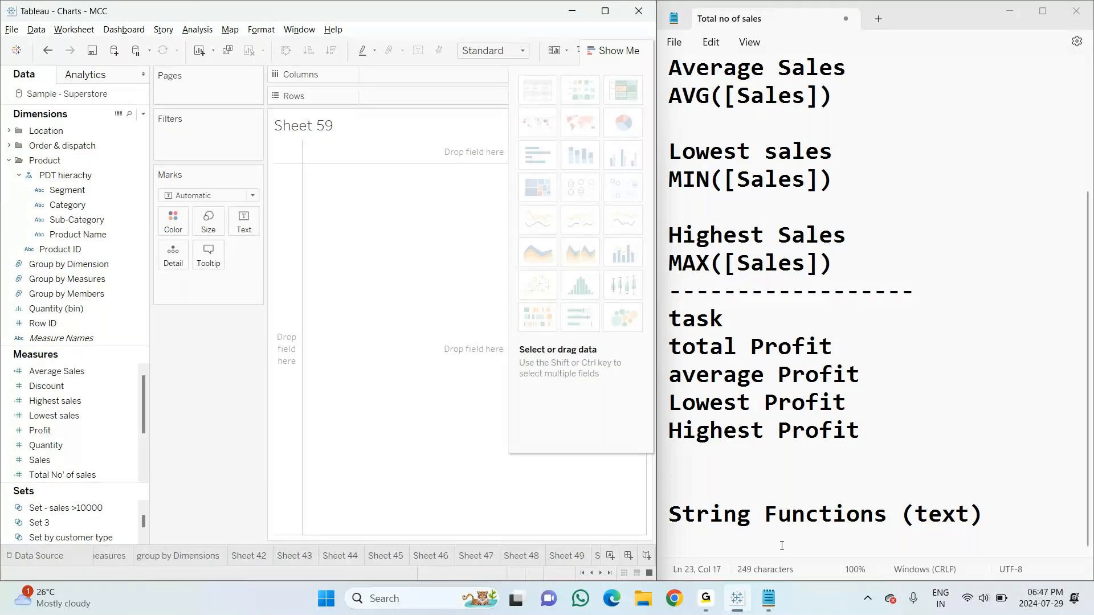
pyautogui.click(605, 19)
pyautogui.click(66, 234)
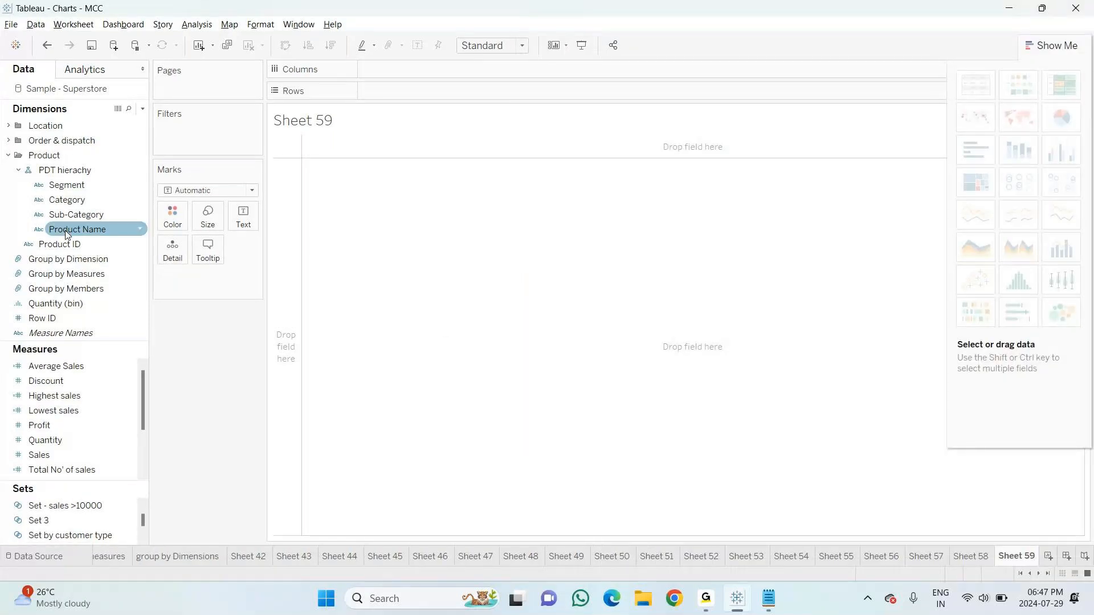
pyautogui.click(8, 126)
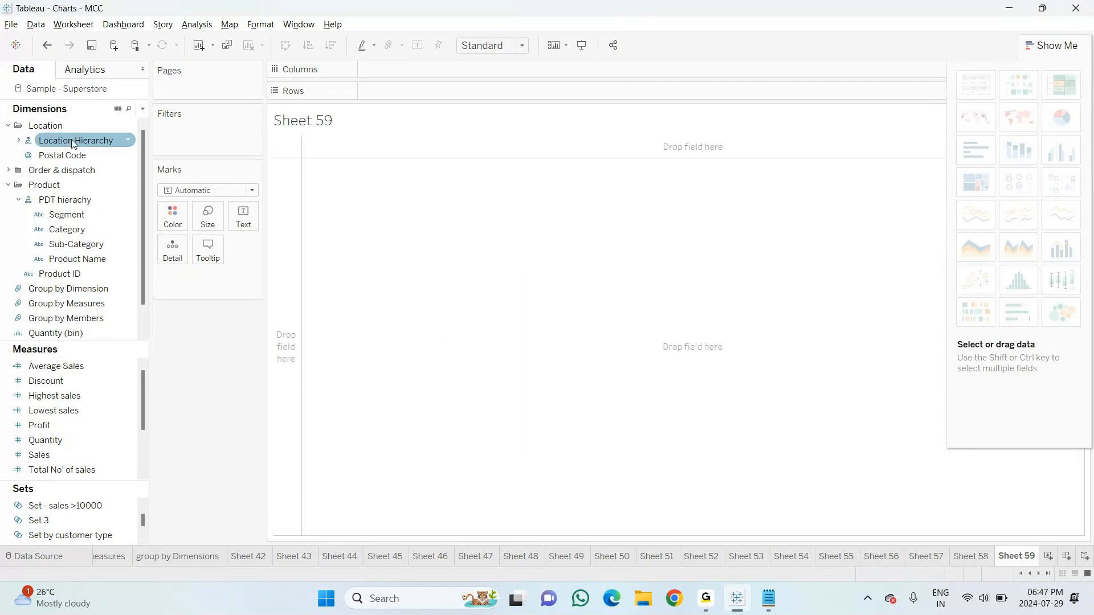
pyautogui.click(18, 140)
pyautogui.click(59, 185)
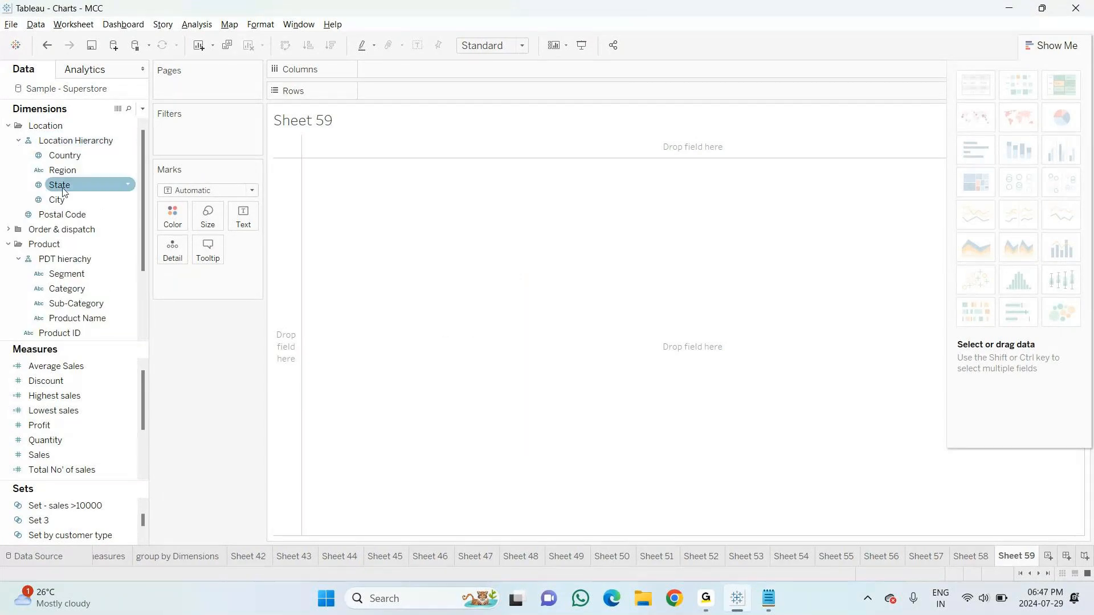
pyautogui.moveTo(59, 184); pyautogui.dragTo(502, 98)
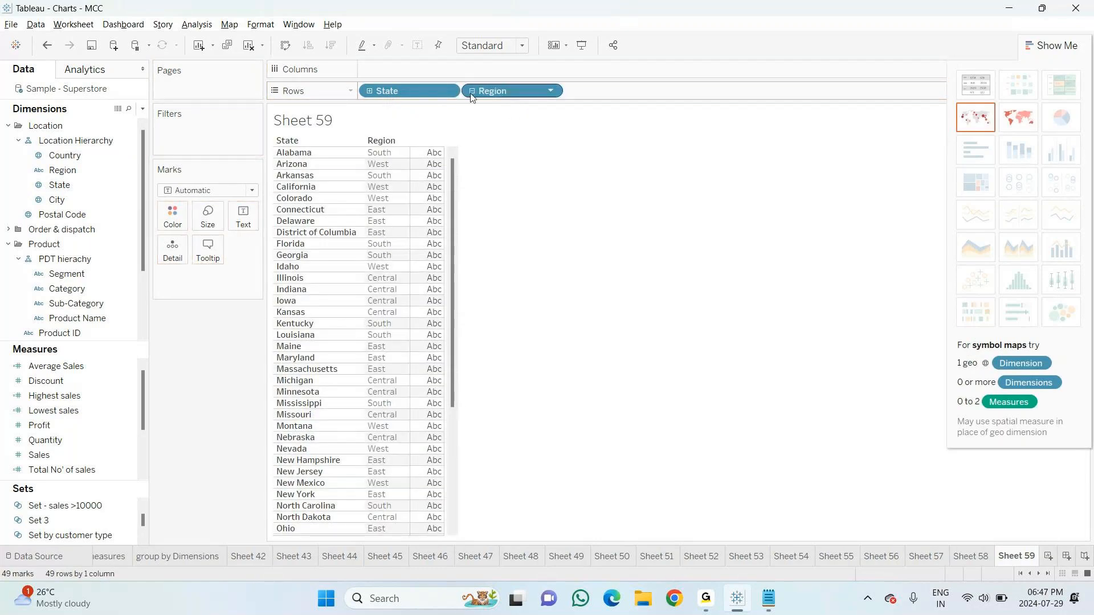
pyautogui.moveTo(416, 93); pyautogui.dragTo(642, 91)
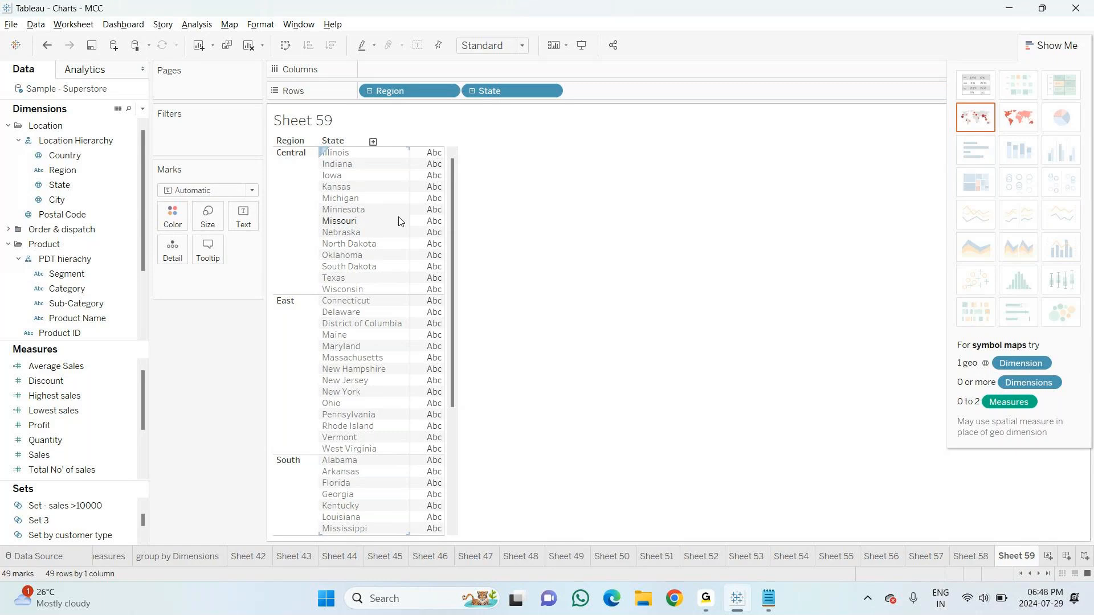
# Switch to the Notepad notes and add the line "combine = Region and State" under the String Functions heading
pyautogui.hotkey('alt', 'Tab')
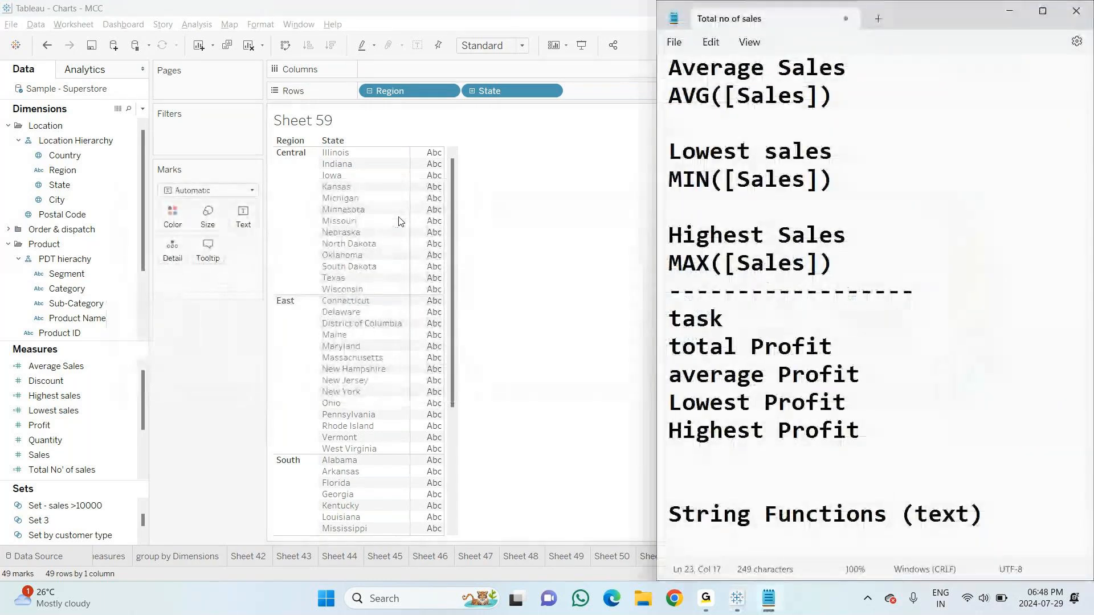
pyautogui.click(1007, 516)
pyautogui.press('Return')
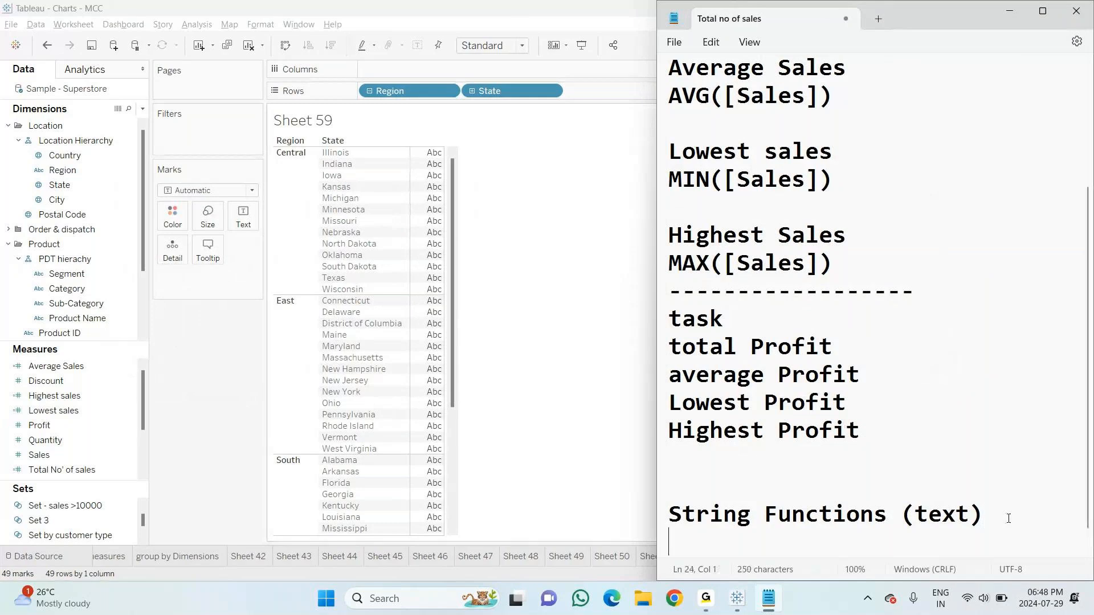
pyautogui.write('com')
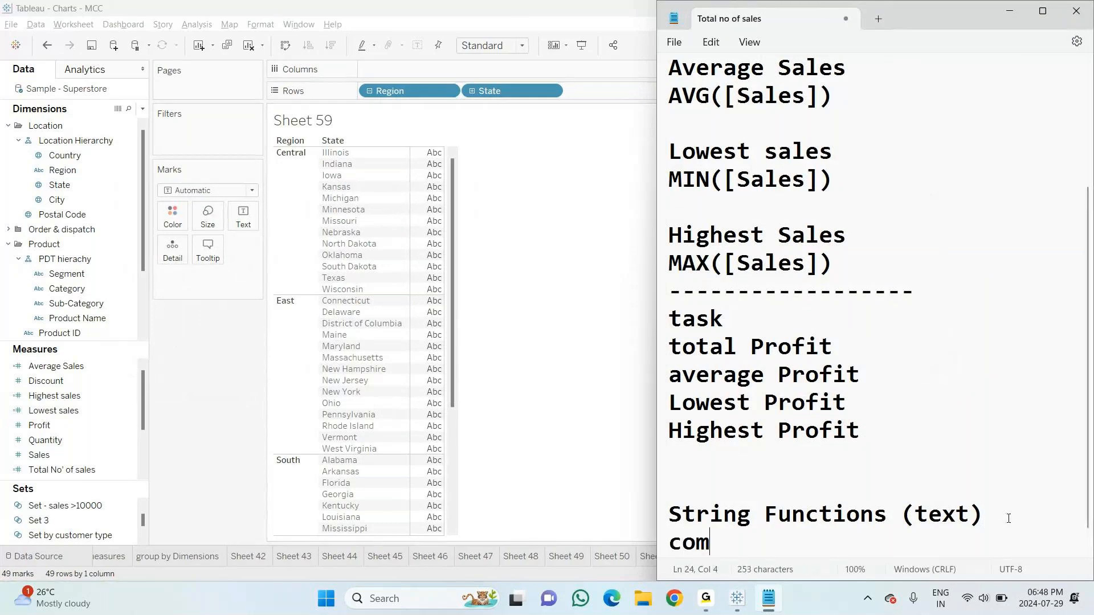
pyautogui.write('bine =m ')
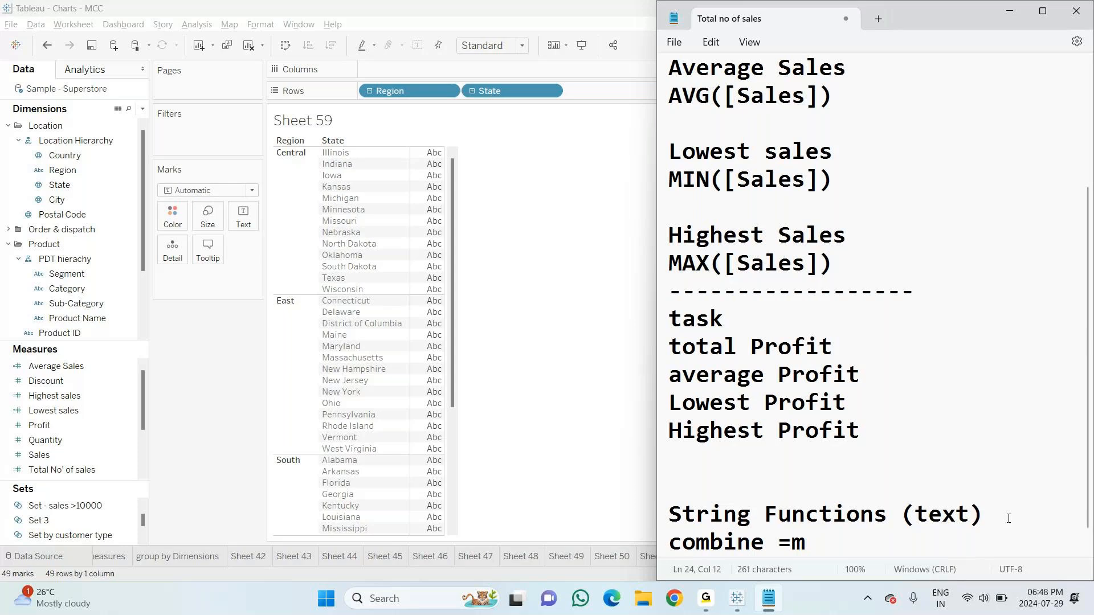
pyautogui.write('Region ')
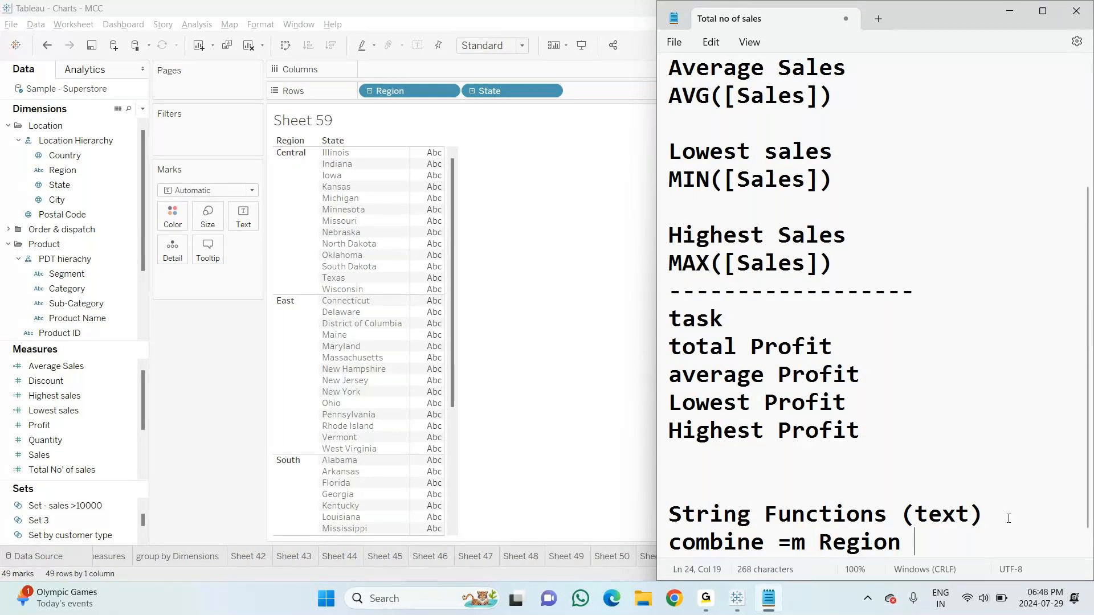
pyautogui.write('and Sta')
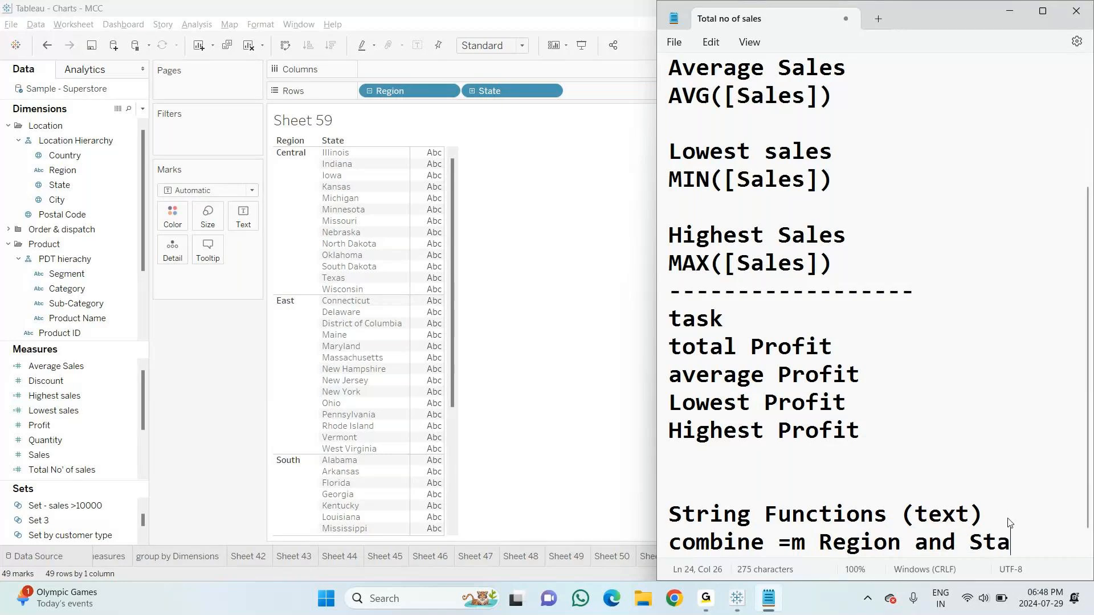
pyautogui.write('te')
pyautogui.click(811, 541)
pyautogui.press('BackSpace')
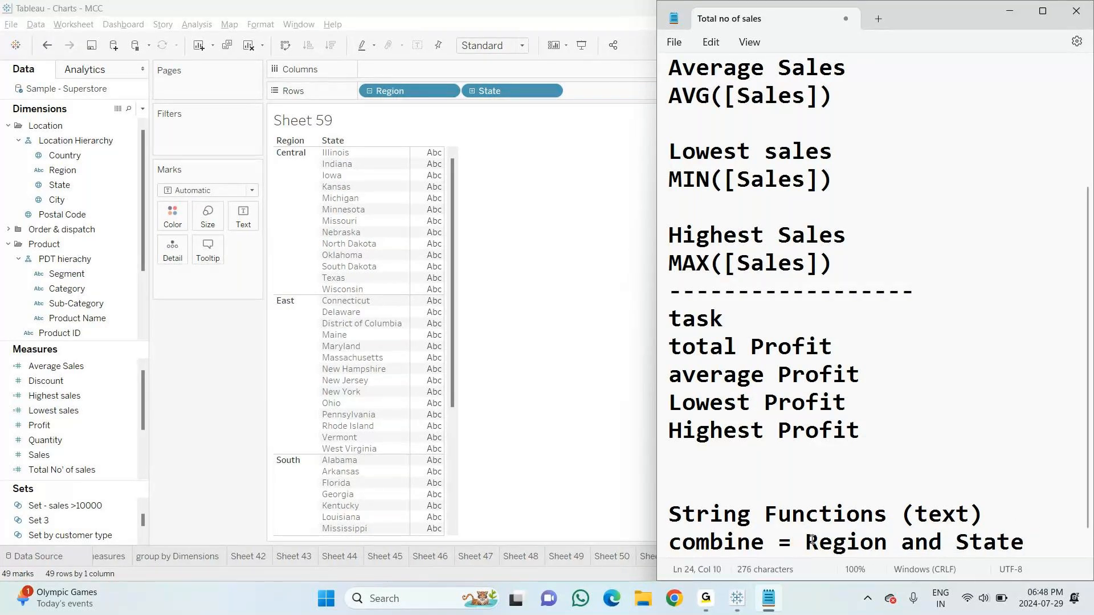
# Append "(Concatenate)" to the combine line and leave blank space below it
pyautogui.click(1037, 541)
pyautogui.write('(Concate')
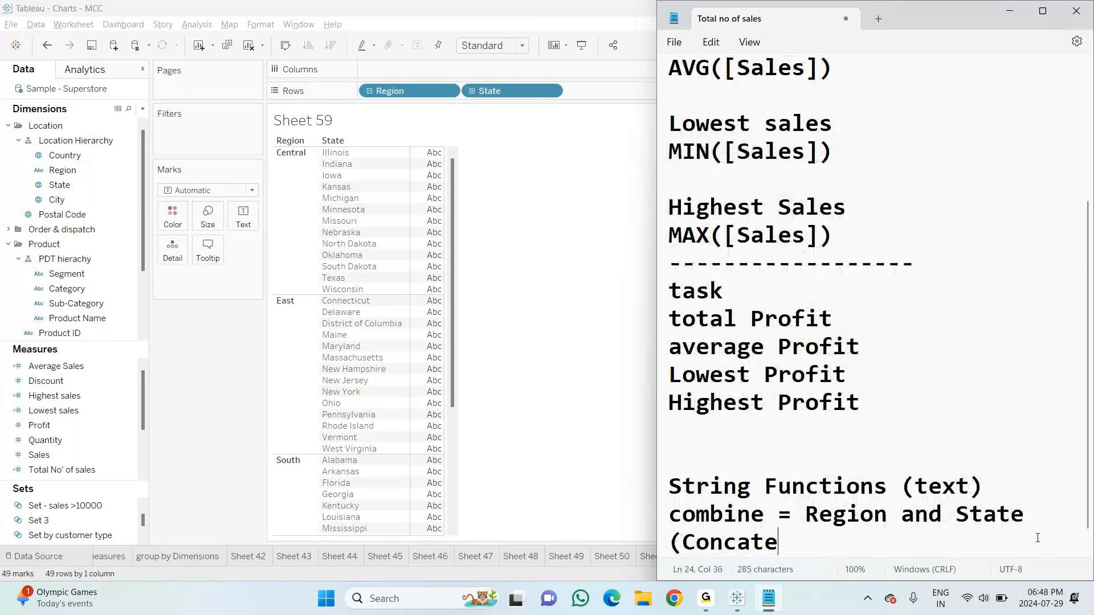
pyautogui.write('nate)')
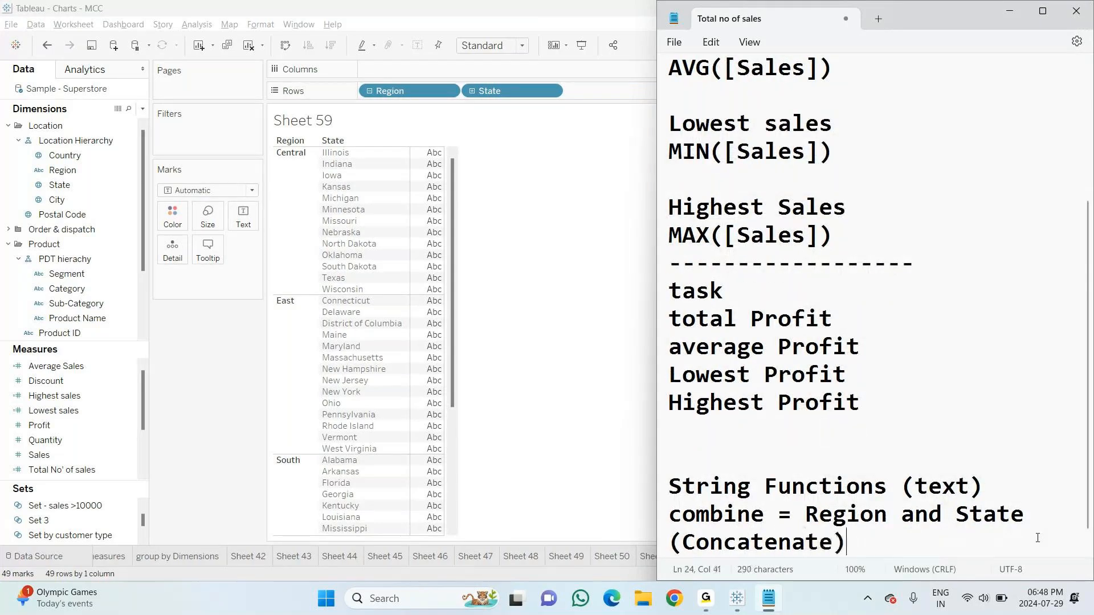
pyautogui.press('Return')
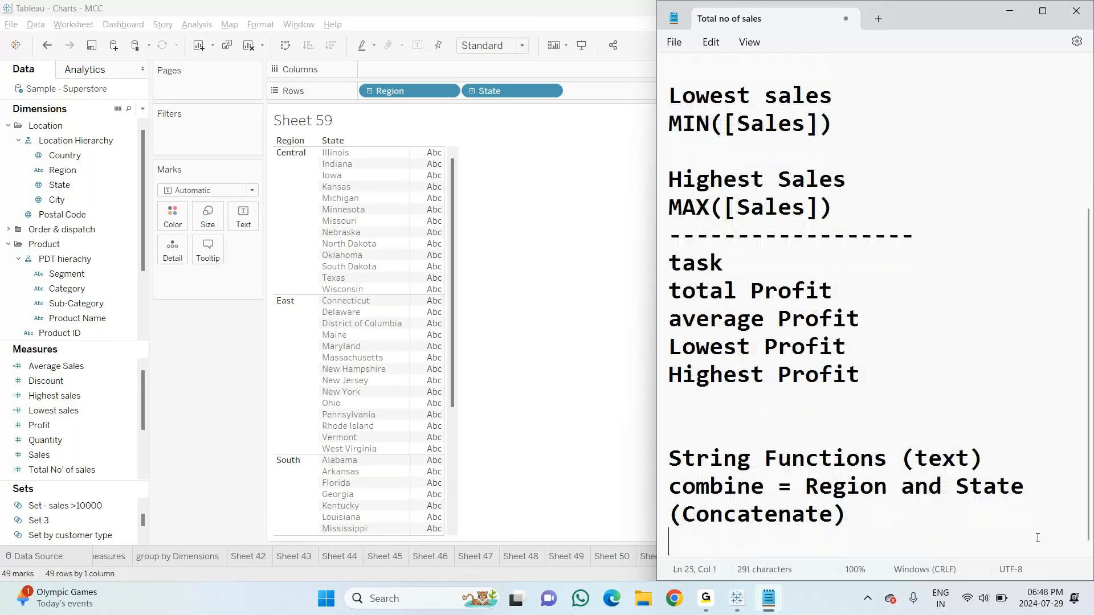
pyautogui.press('Return')
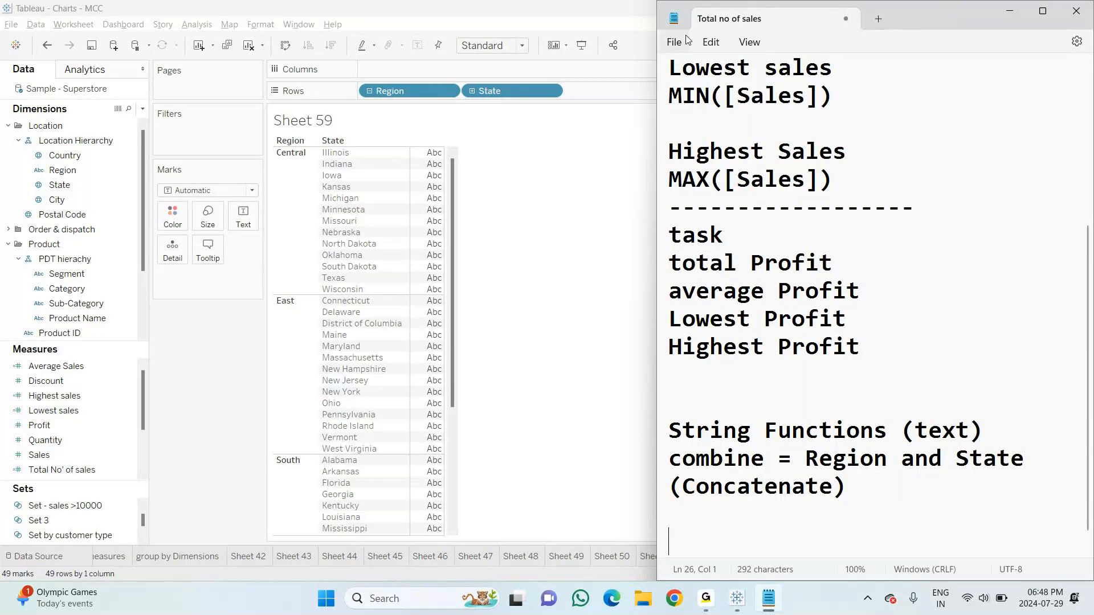
# Switch to Tableau and start a new calculated field named "Concate Funt (Region + State)"
pyautogui.hotkey('alt', 'Tab')
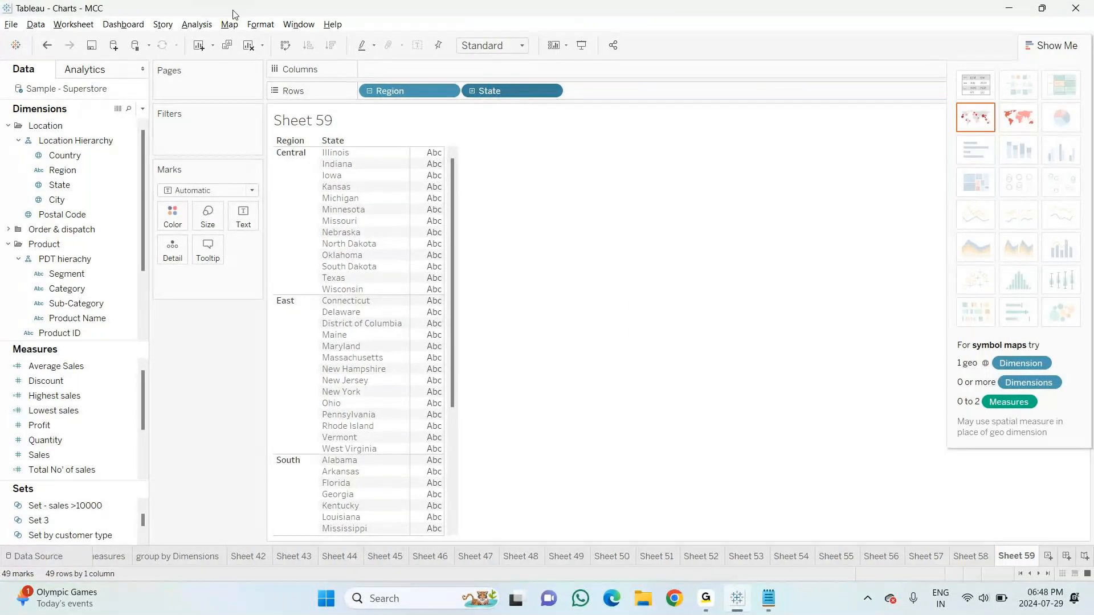
pyautogui.click(143, 111)
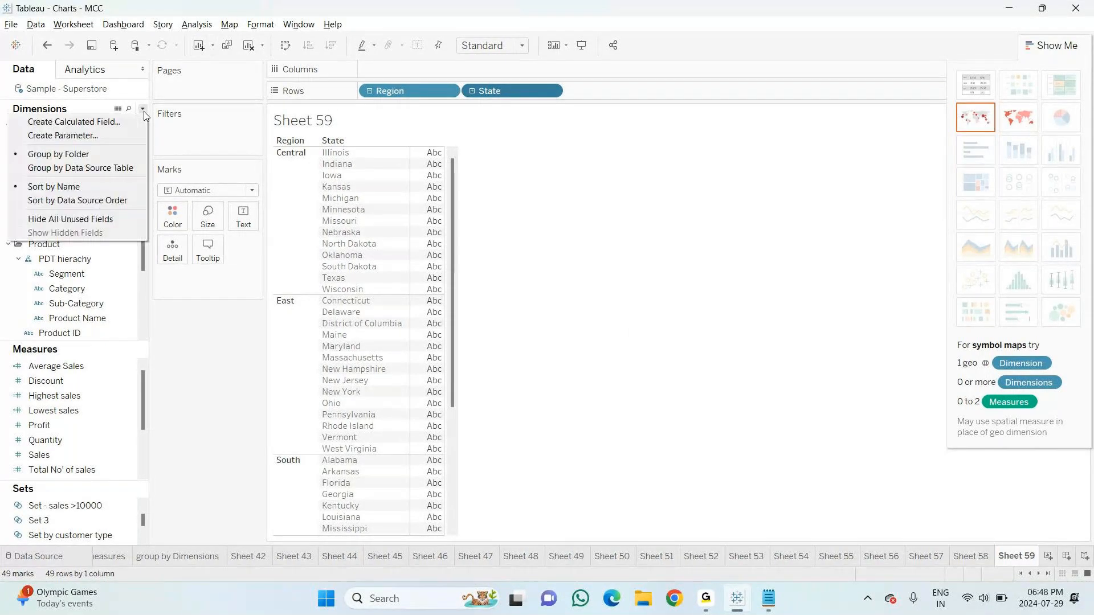
pyautogui.click(85, 122)
pyautogui.write('Concate')
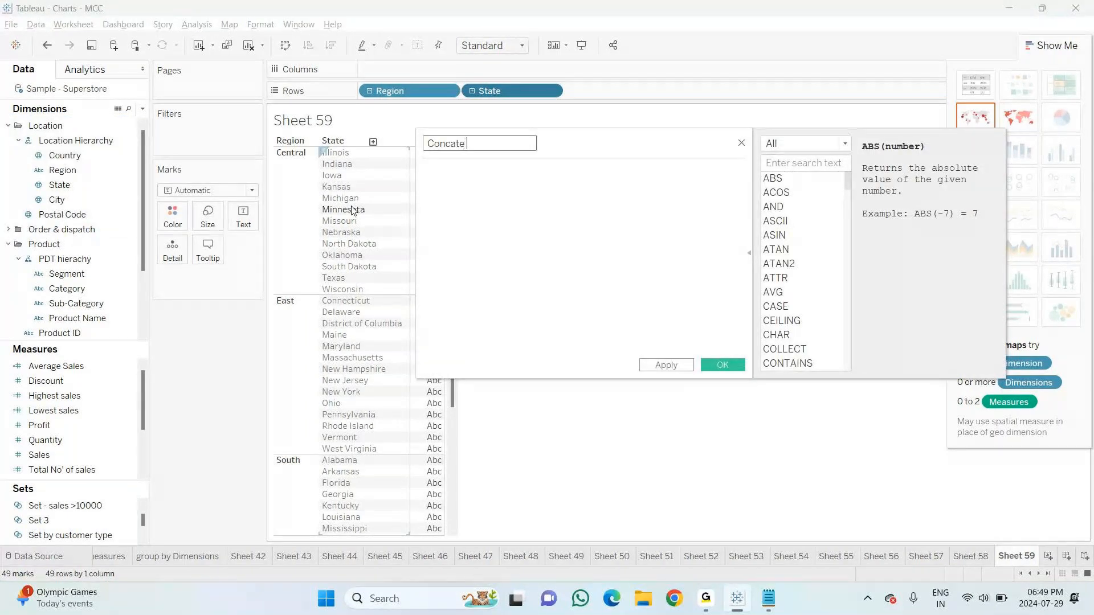
pyautogui.write(' R')
pyautogui.press('BackSpace')
pyautogui.write('Funt (Region + State)')
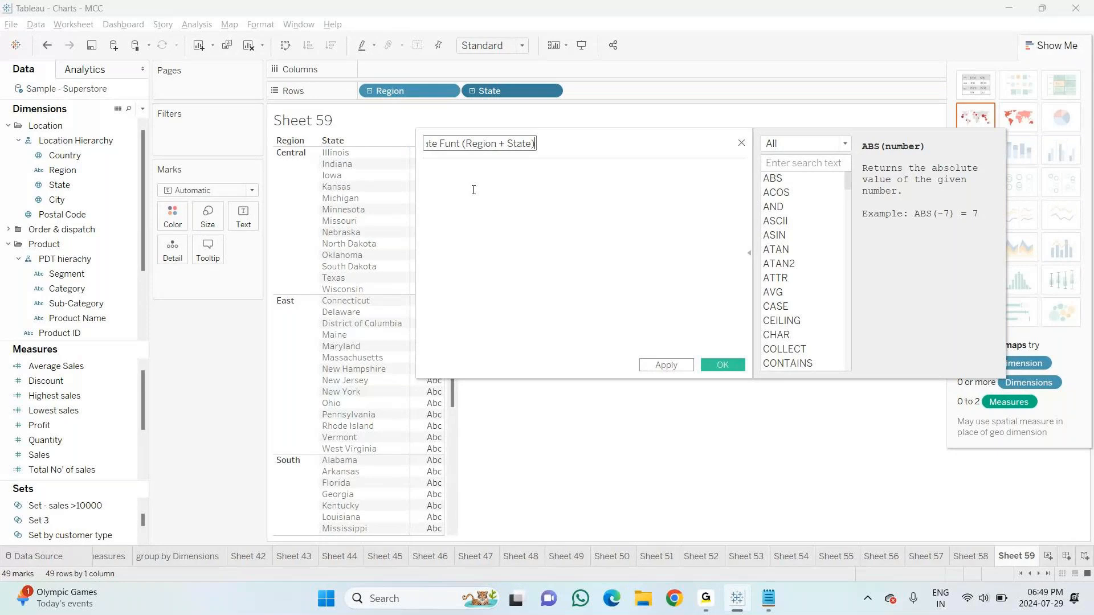
pyautogui.click(474, 190)
pyautogui.write('con')
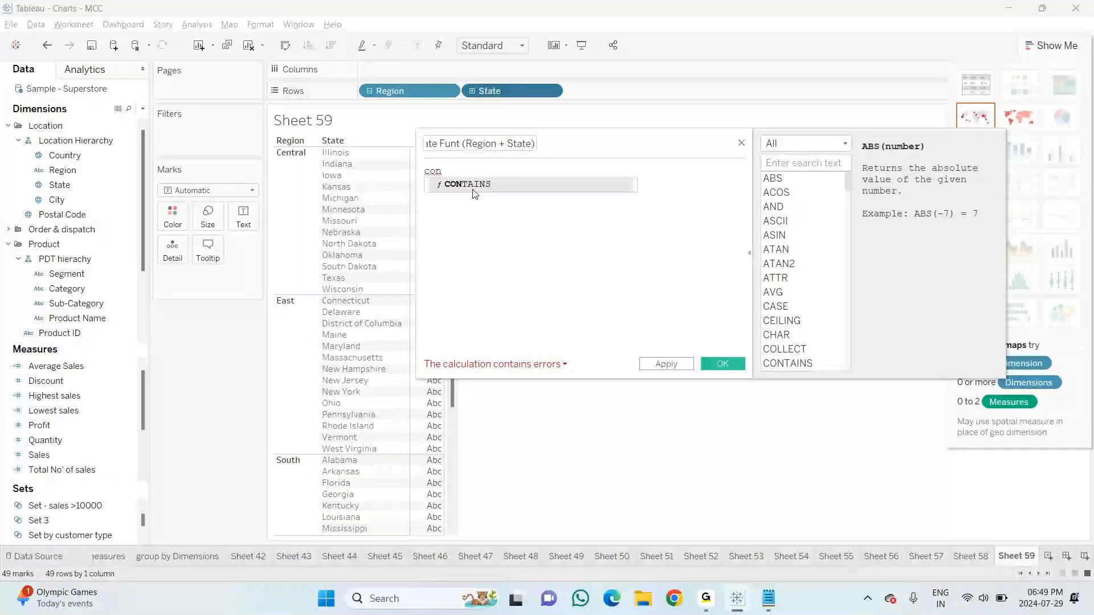
pyautogui.press('BackSpace')
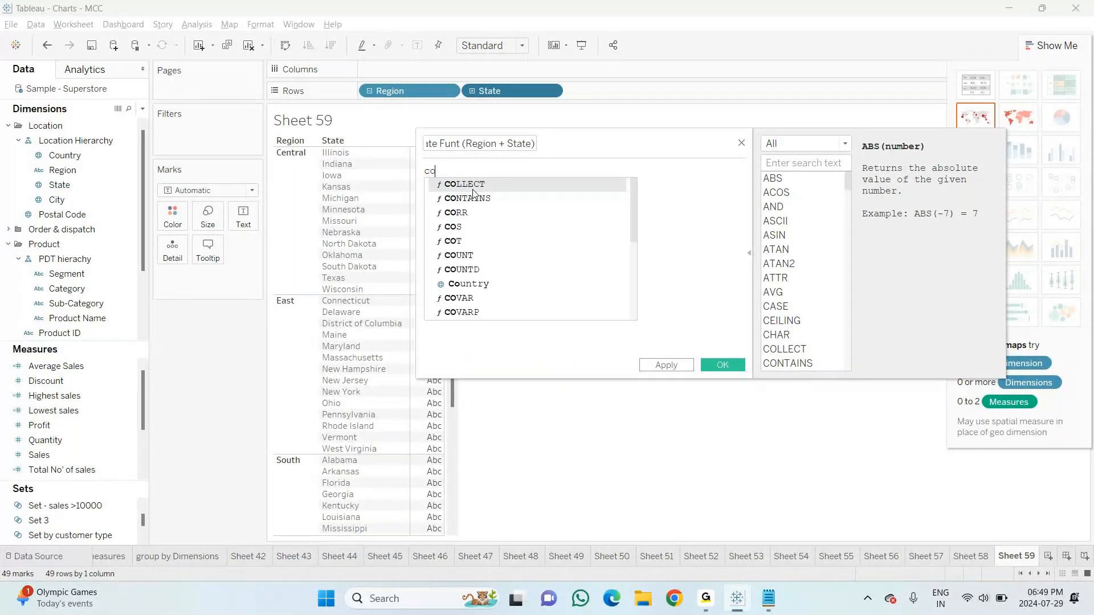
pyautogui.moveTo(634, 229); pyautogui.dragTo(638, 303)
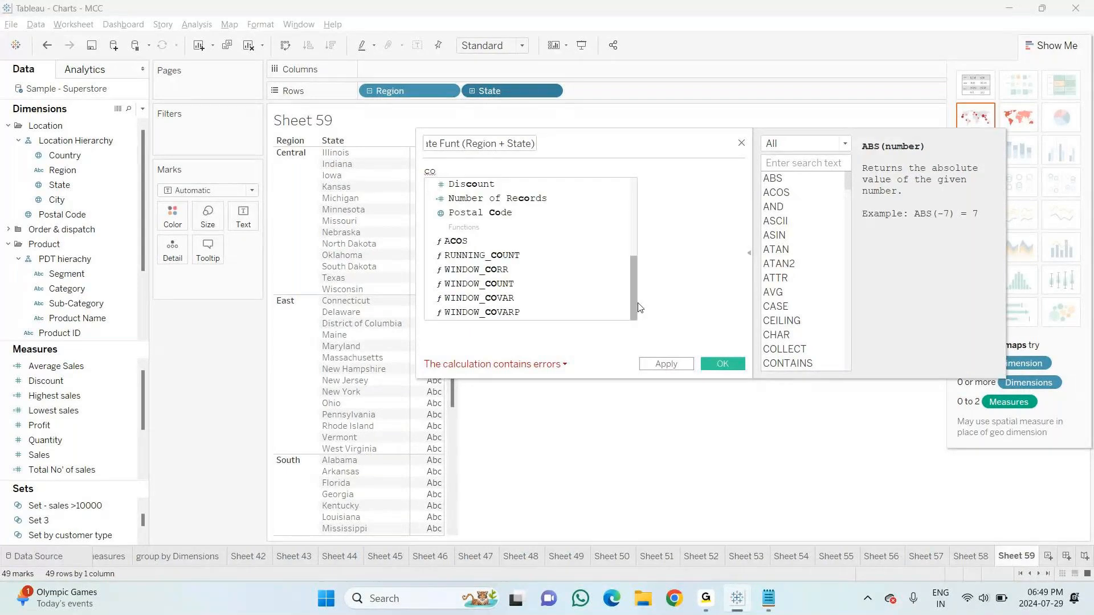
pyautogui.press('BackSpace')
pyautogui.press('BackSpace')
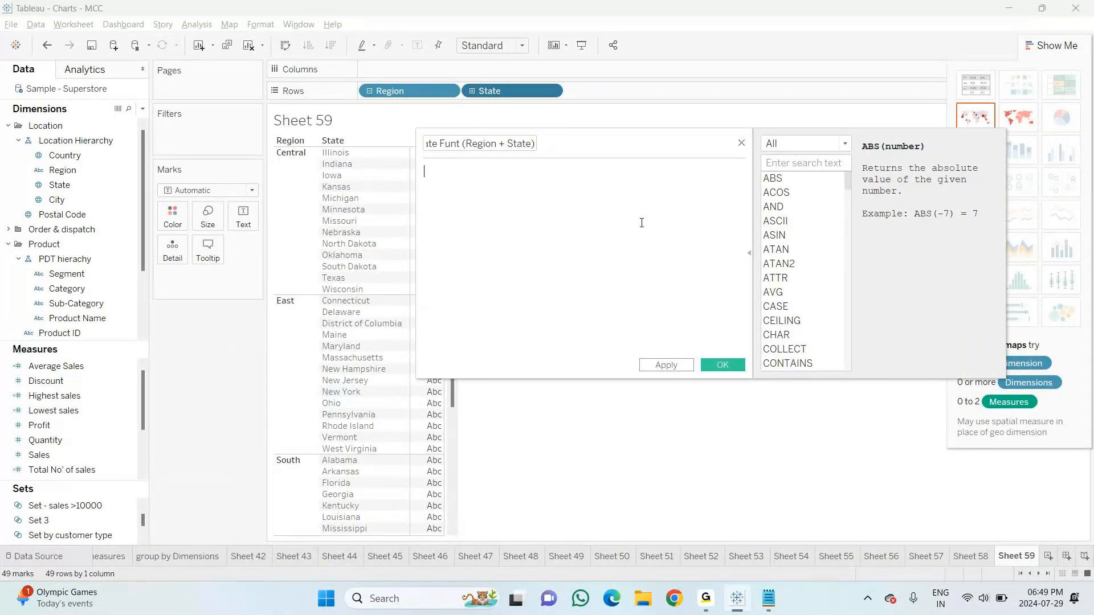
# Open Excel with a blank workbook
pyautogui.press('super+r')
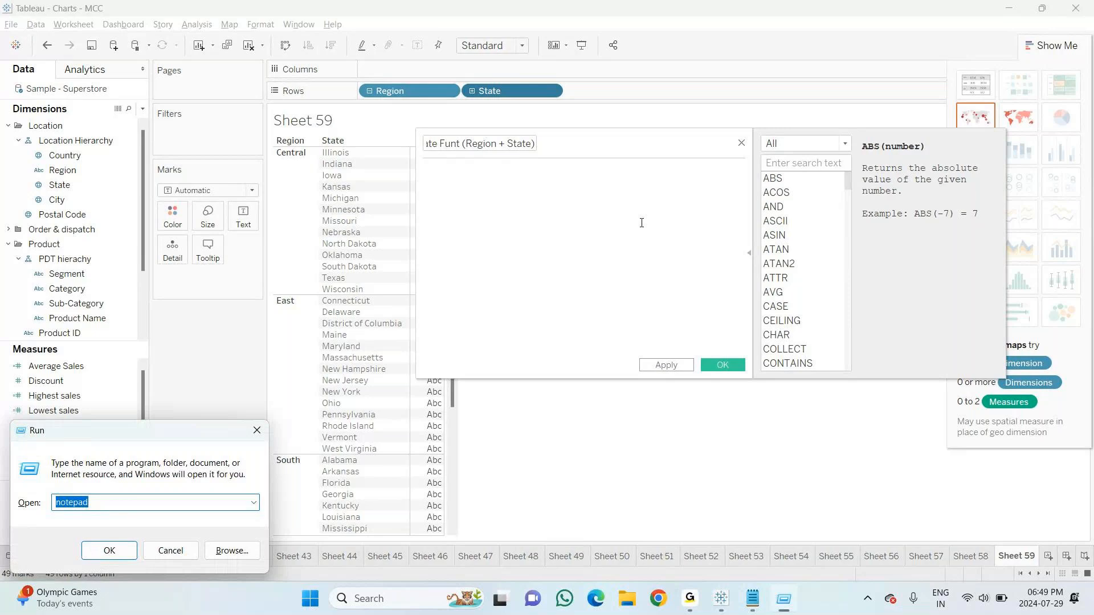
pyautogui.write('exce')
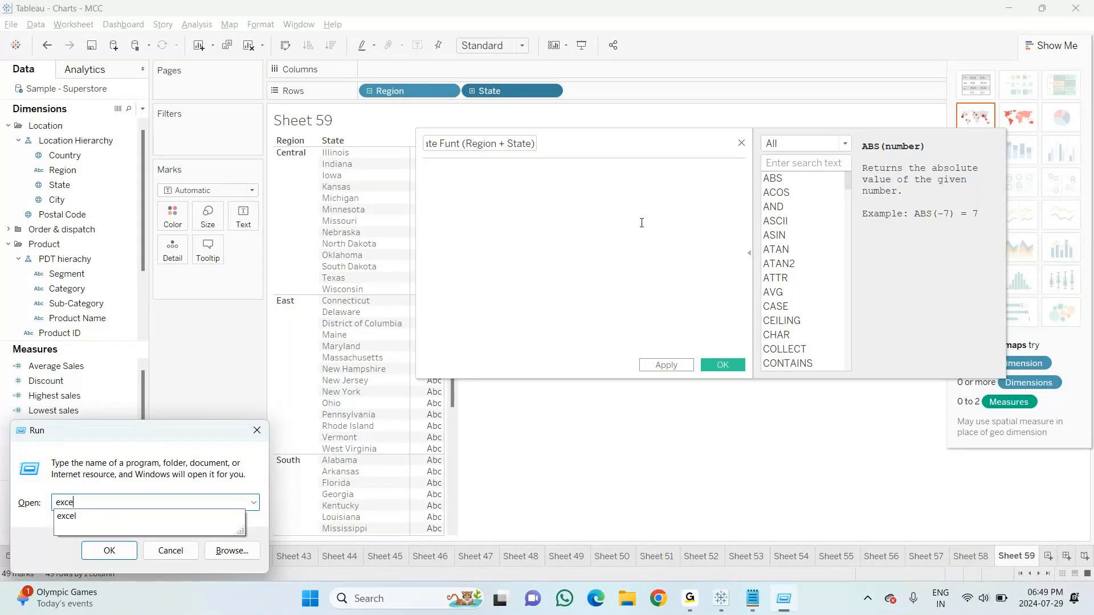
pyautogui.write('l')
pyautogui.press('Return')
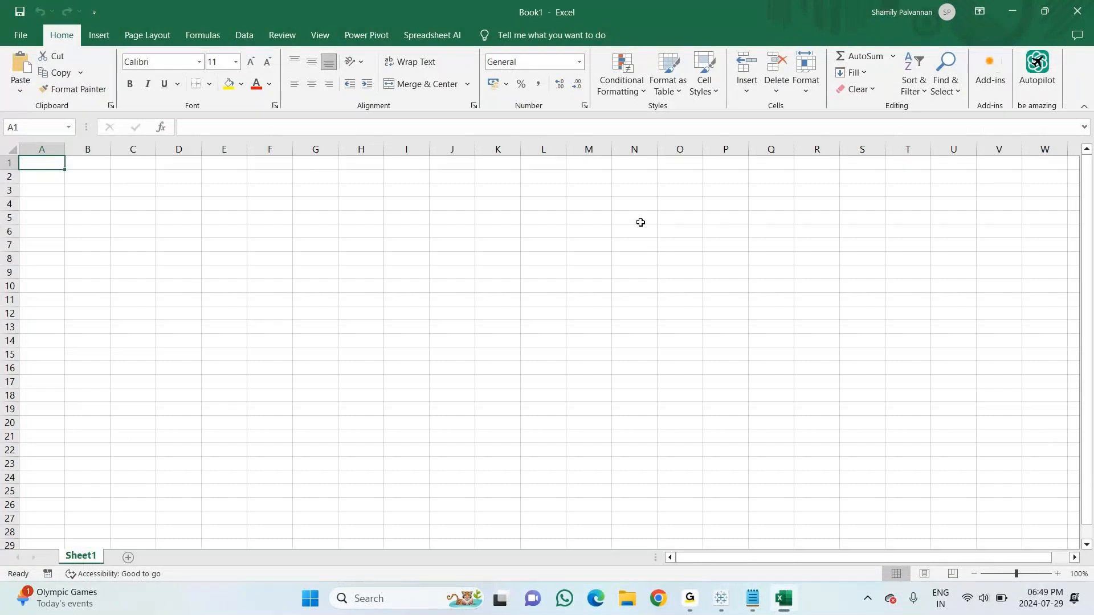
# Enter the region names North, south, West and East in cells C4 to C7
pyautogui.press('Down')
pyautogui.press('Down')
pyautogui.press('Down')
pyautogui.press('Right')
pyautogui.press('Right')
pyautogui.write('North')
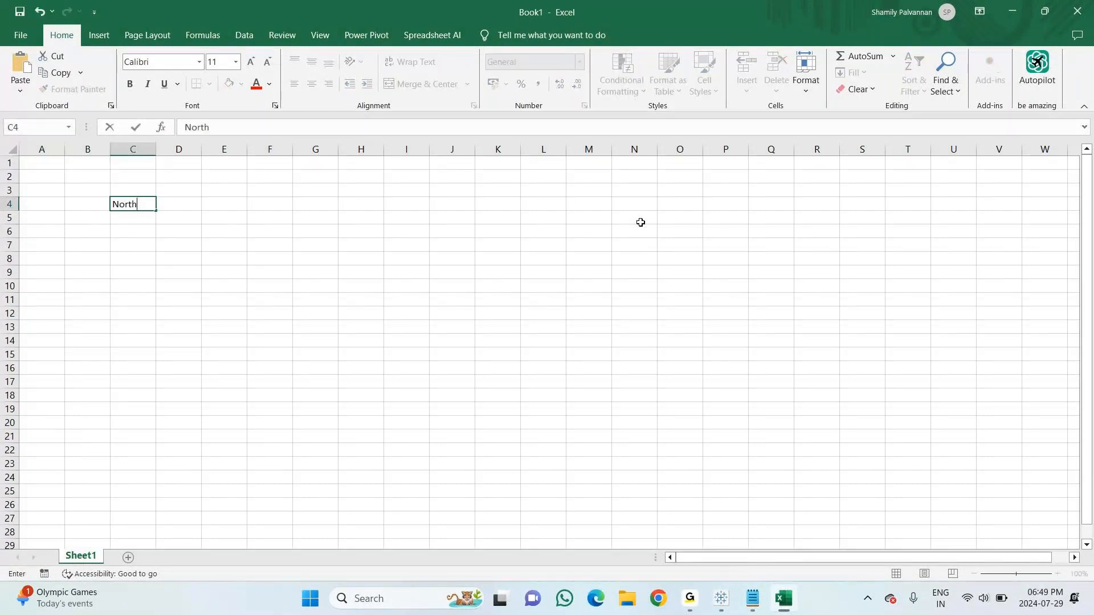
pyautogui.press('Return')
pyautogui.write('south')
pyautogui.press('Return')
pyautogui.write('West')
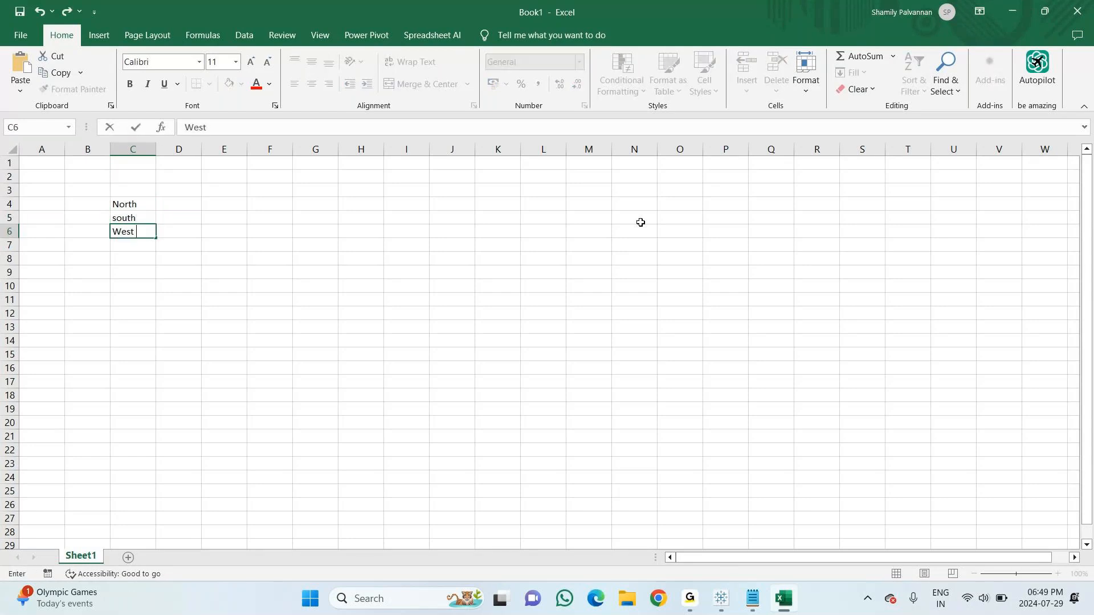
pyautogui.press('Return')
pyautogui.press('capslock')
pyautogui.write('EST')
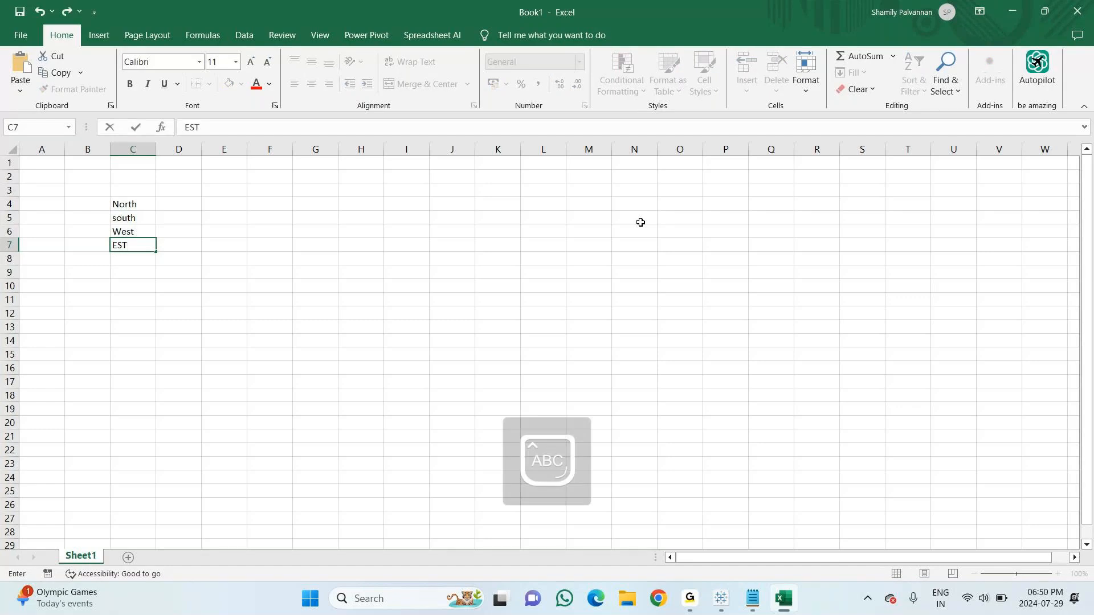
pyautogui.press('BackSpace')
pyautogui.press('BackSpace')
pyautogui.press('capslock')
pyautogui.write('st')
pyautogui.press('BackSpace')
pyautogui.press('BackSpace')
pyautogui.write('ast')
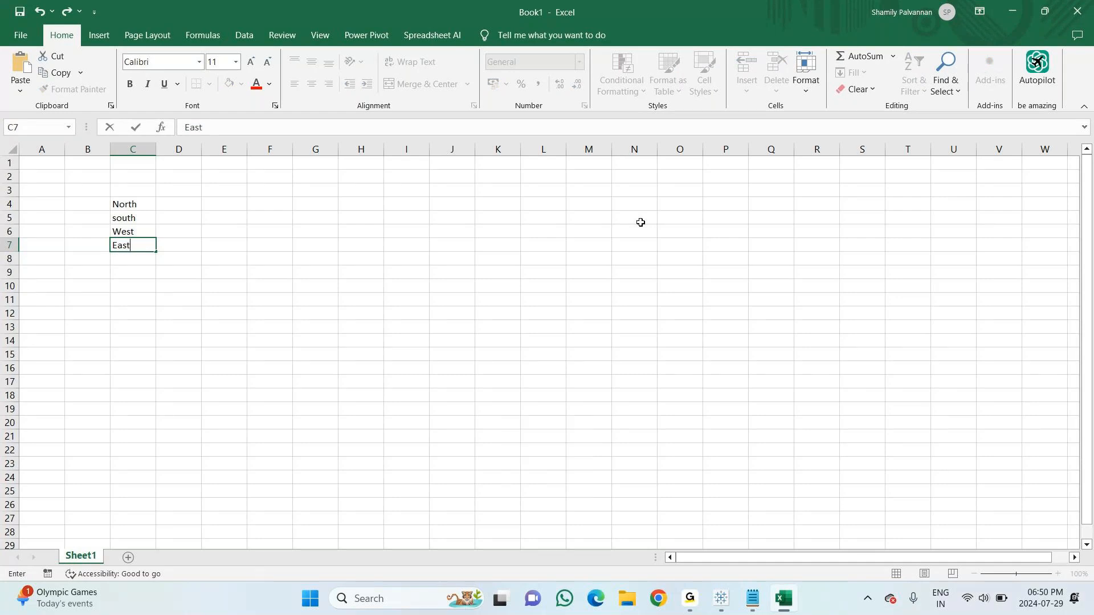
# Enter the matching states Jammu, Karnataka, Gujarat and Assam in cells D4 to D7
pyautogui.press('Right')
pyautogui.press('Up')
pyautogui.press('Up')
pyautogui.press('Up')
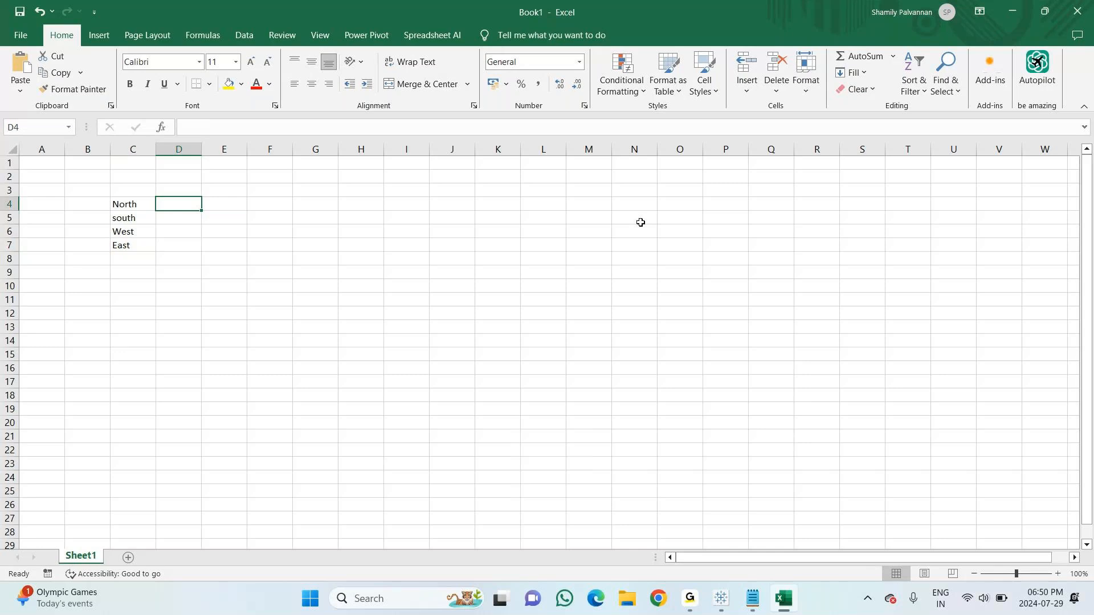
pyautogui.write('Jammu')
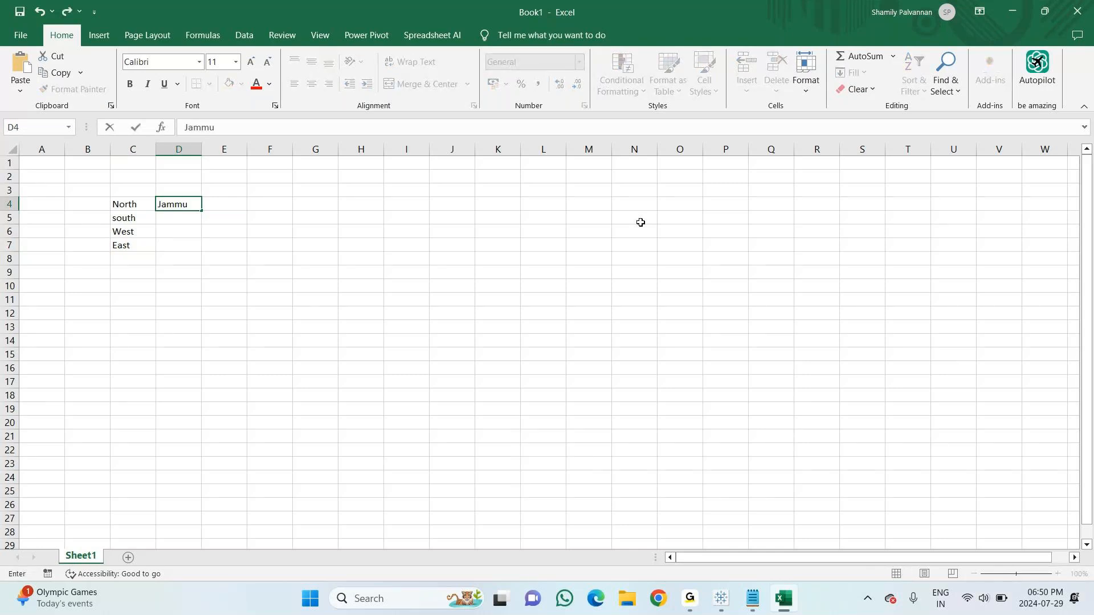
pyautogui.press('Return')
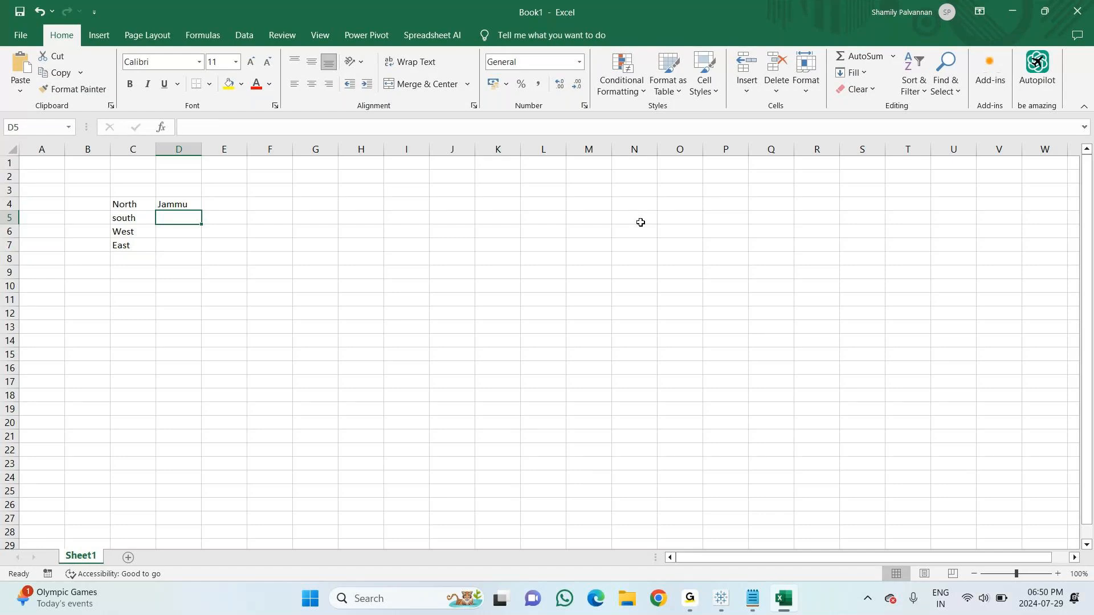
pyautogui.write('Karnataka')
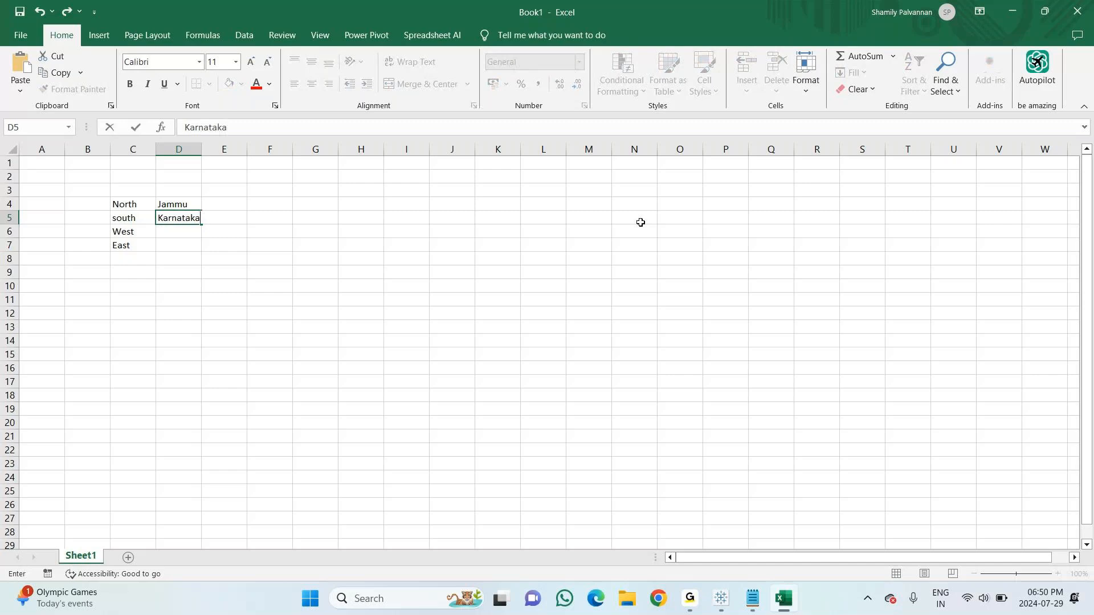
pyautogui.press('Return')
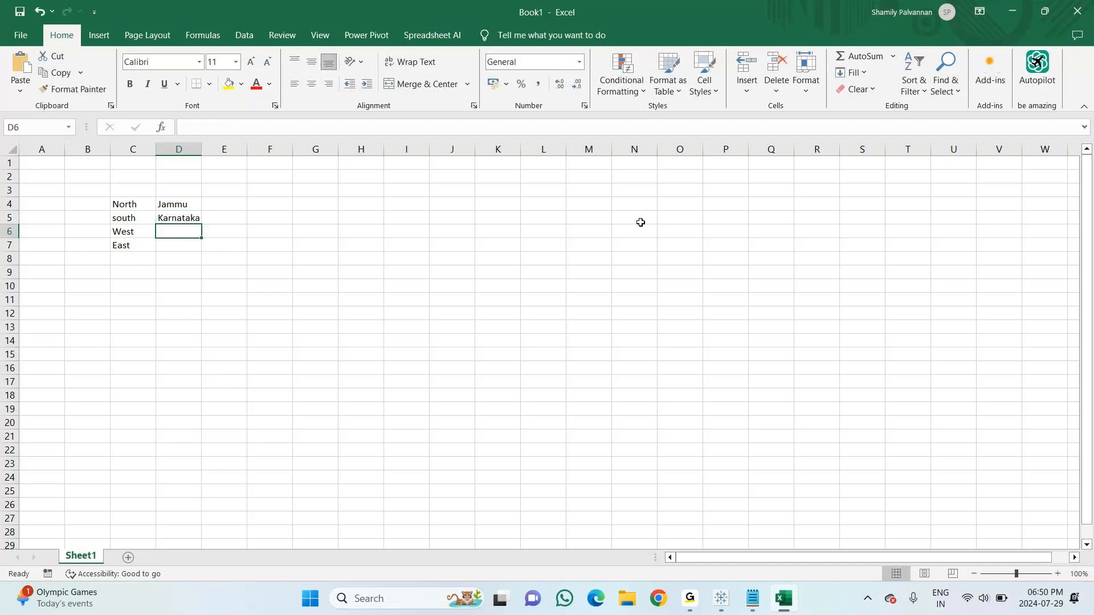
pyautogui.write('Gujarat')
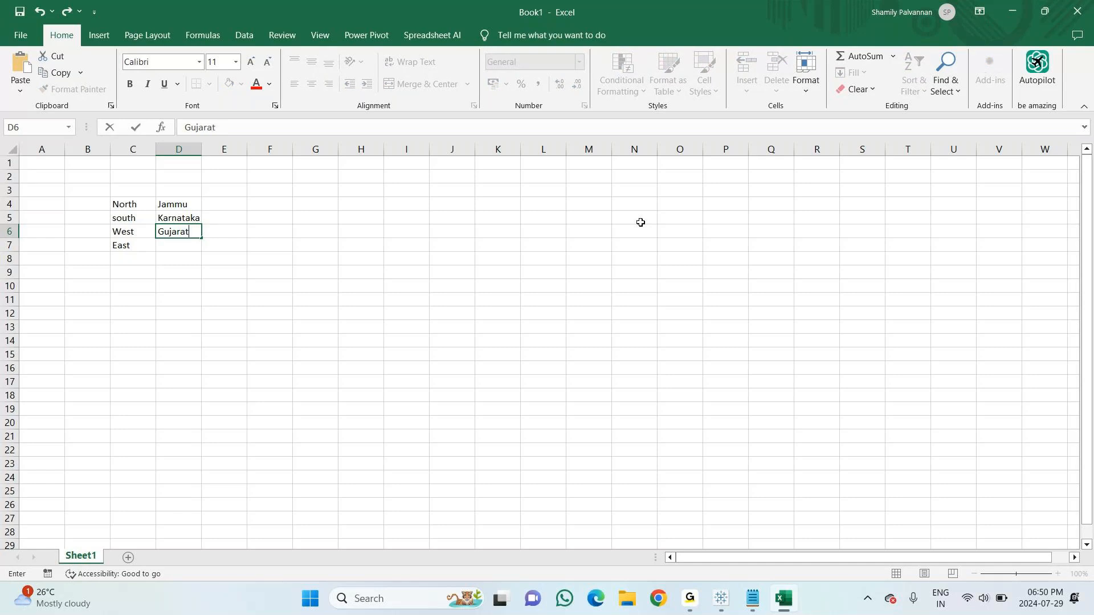
pyautogui.press('Return')
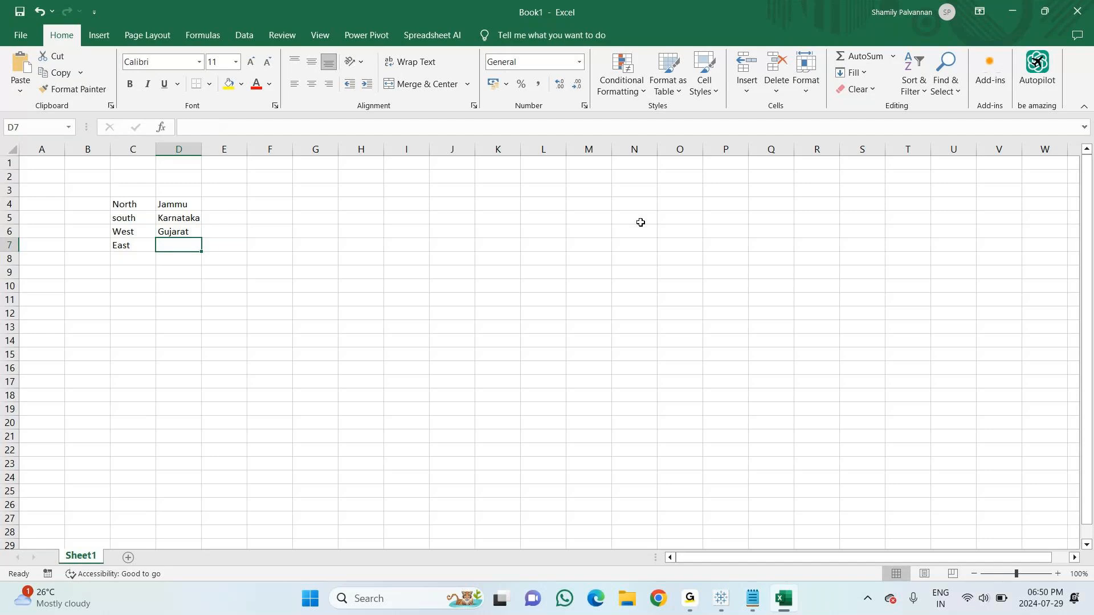
pyautogui.write('Assam')
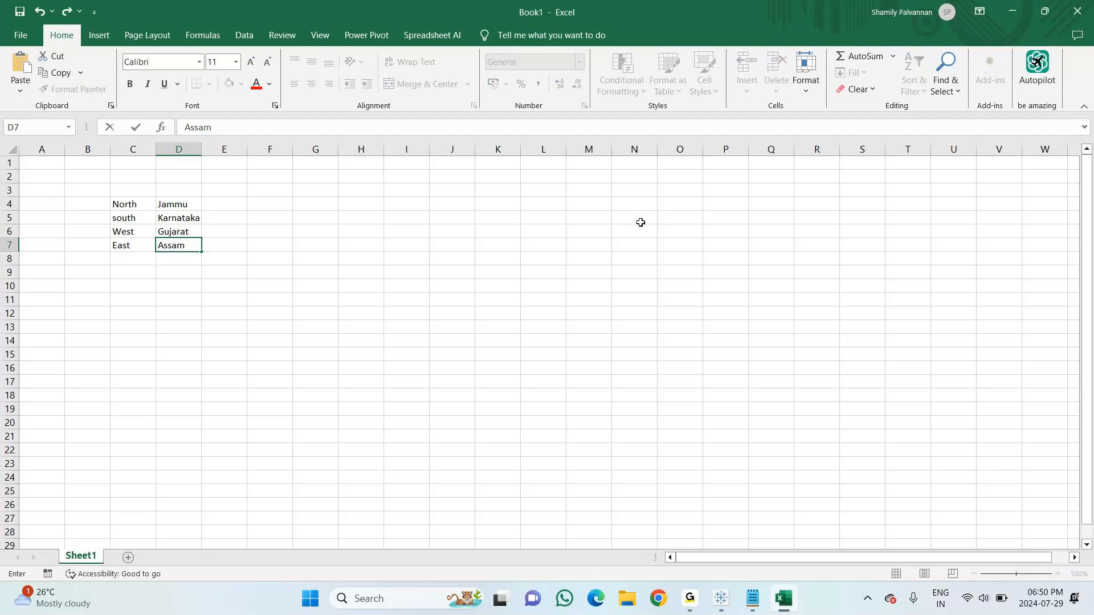
pyautogui.press('Return')
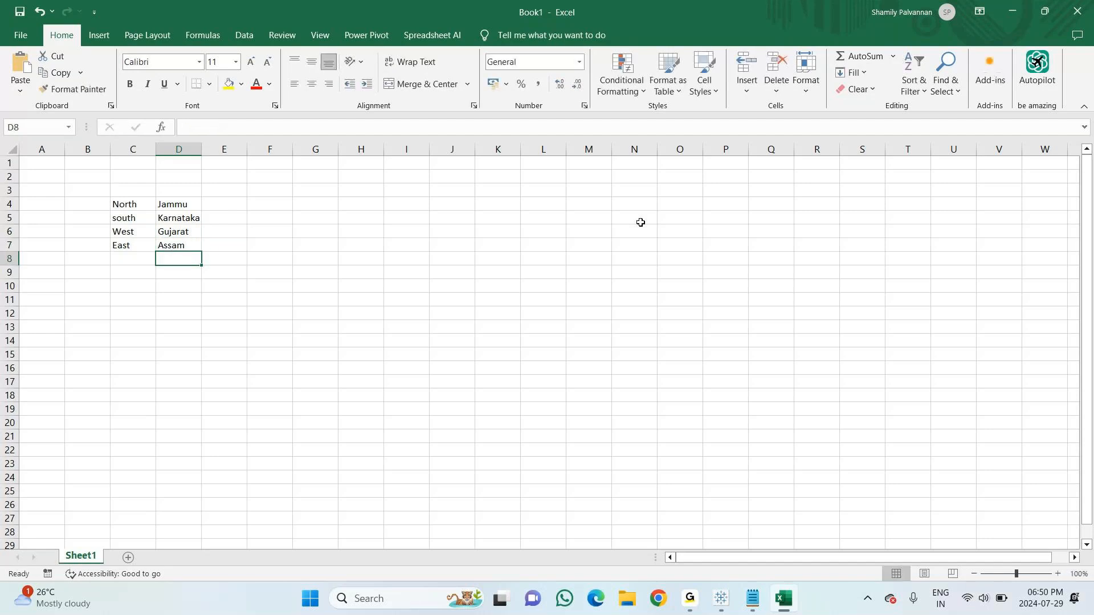
# In F4, combine the region and state with the formula =CONCATENATE(C4," ",D4)
pyautogui.click(269, 204)
pyautogui.write('=co')
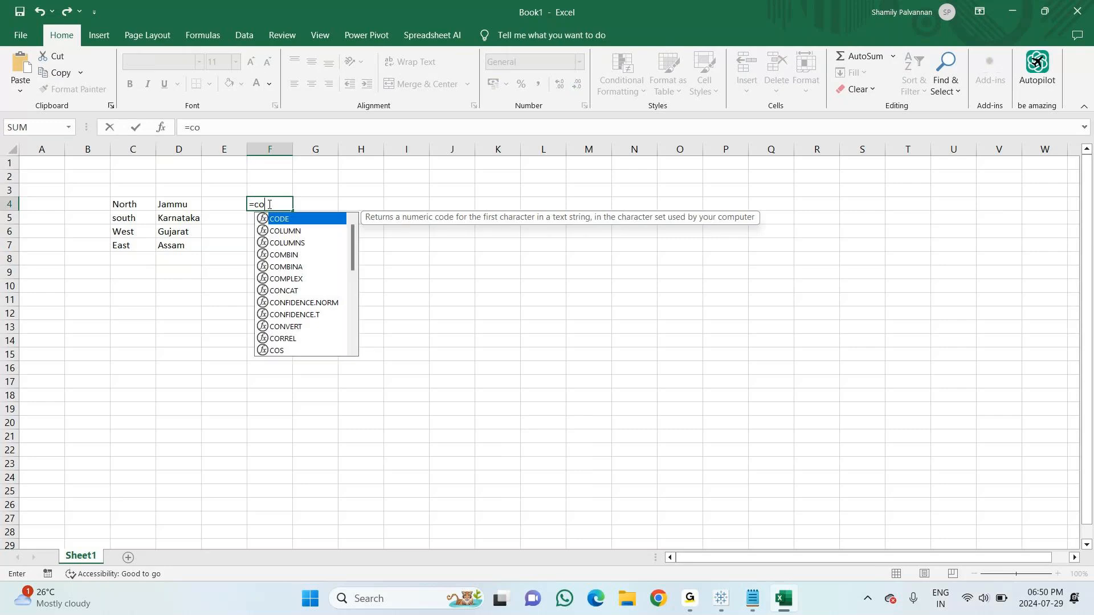
pyautogui.write('n')
pyautogui.press('Down')
pyautogui.press('Down')
pyautogui.press('Down')
pyautogui.press('Down')
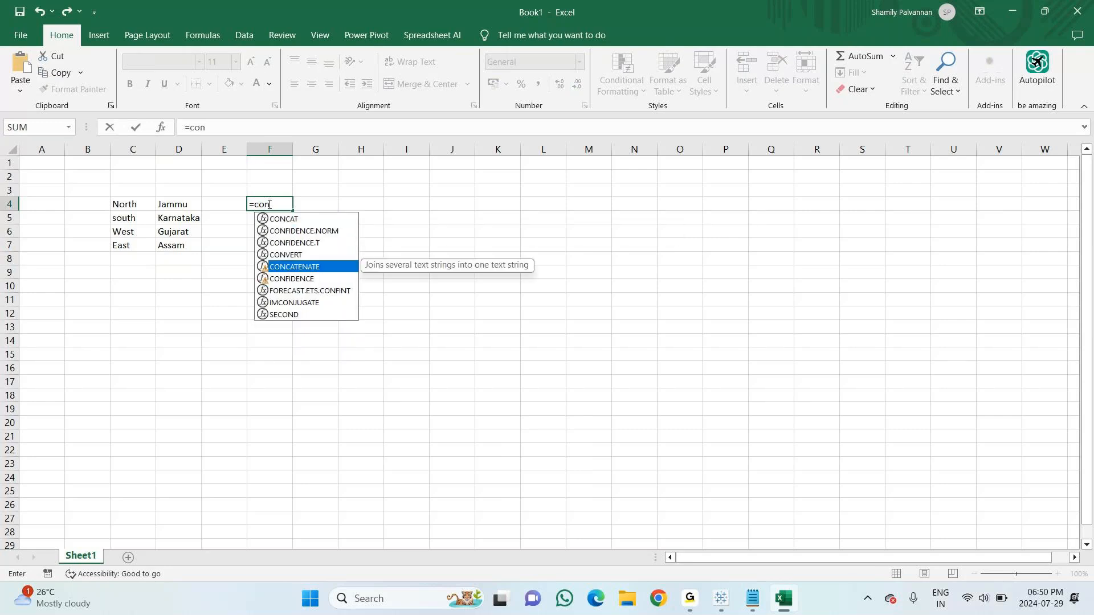
pyautogui.press('Tab')
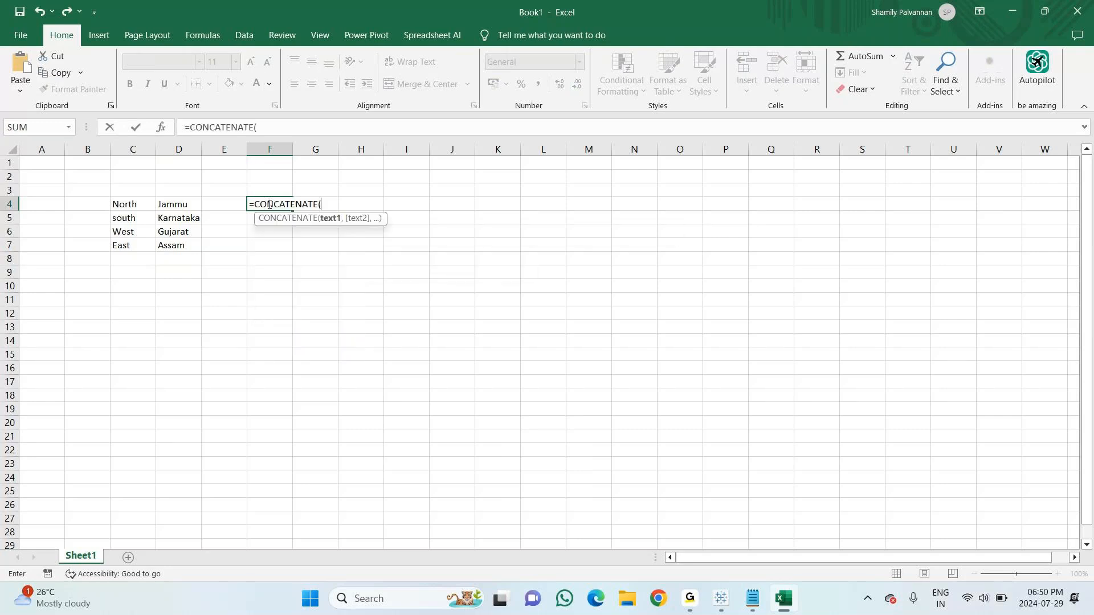
pyautogui.click(121, 202)
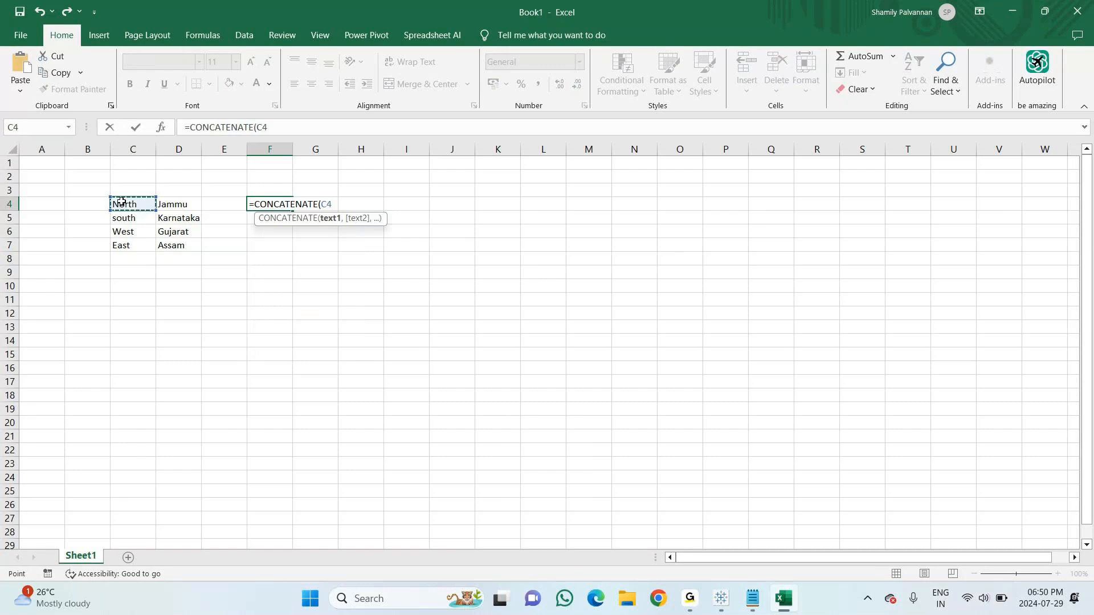
pyautogui.write('," "')
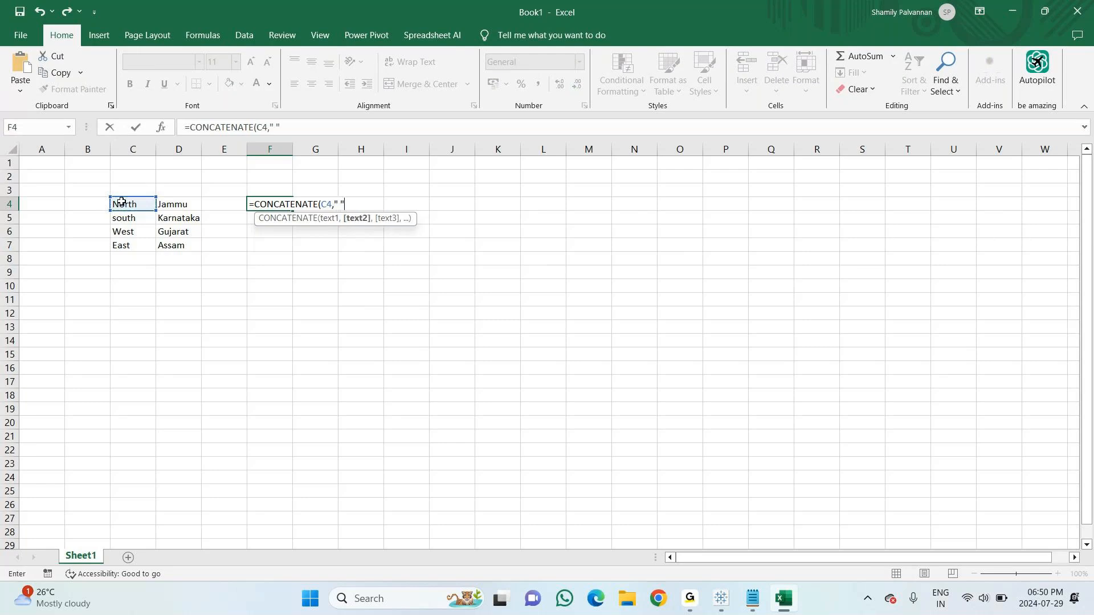
pyautogui.write(',')
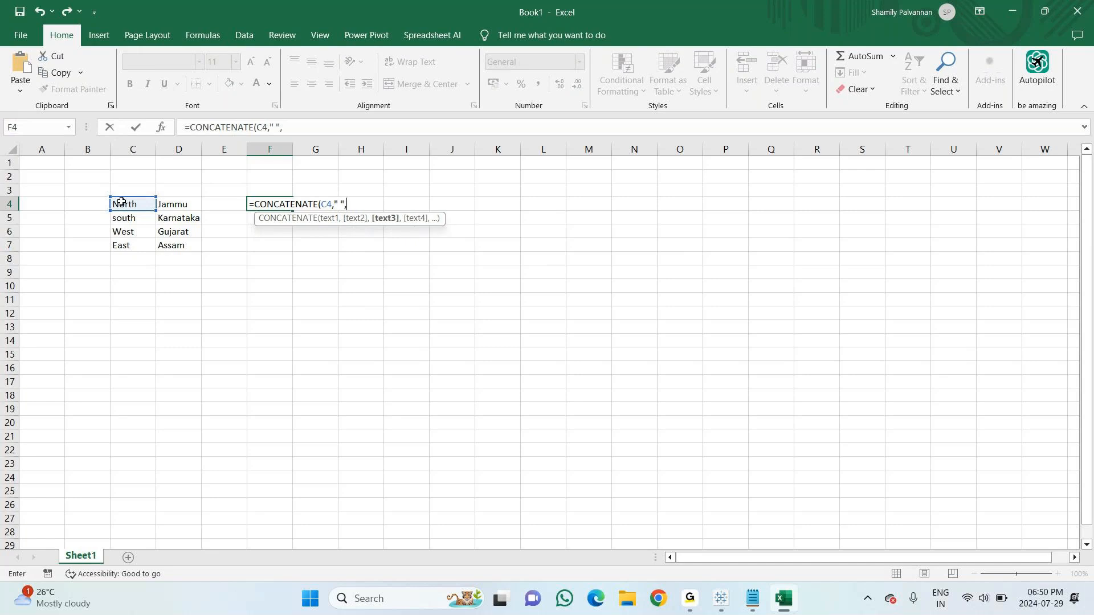
pyautogui.click(173, 200)
pyautogui.write(')')
pyautogui.press('Return')
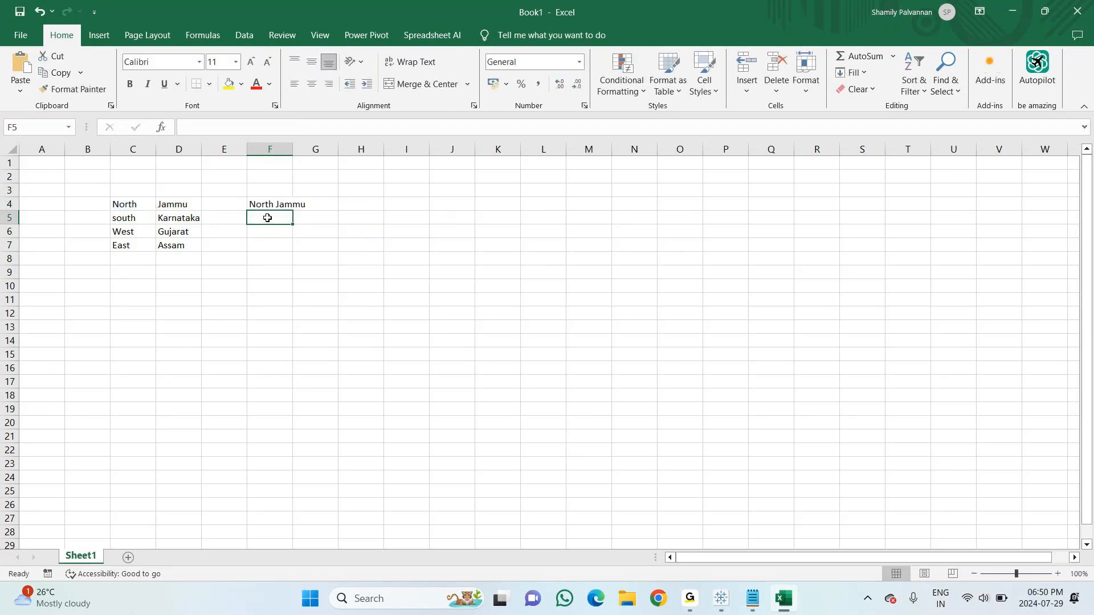
pyautogui.write('=')
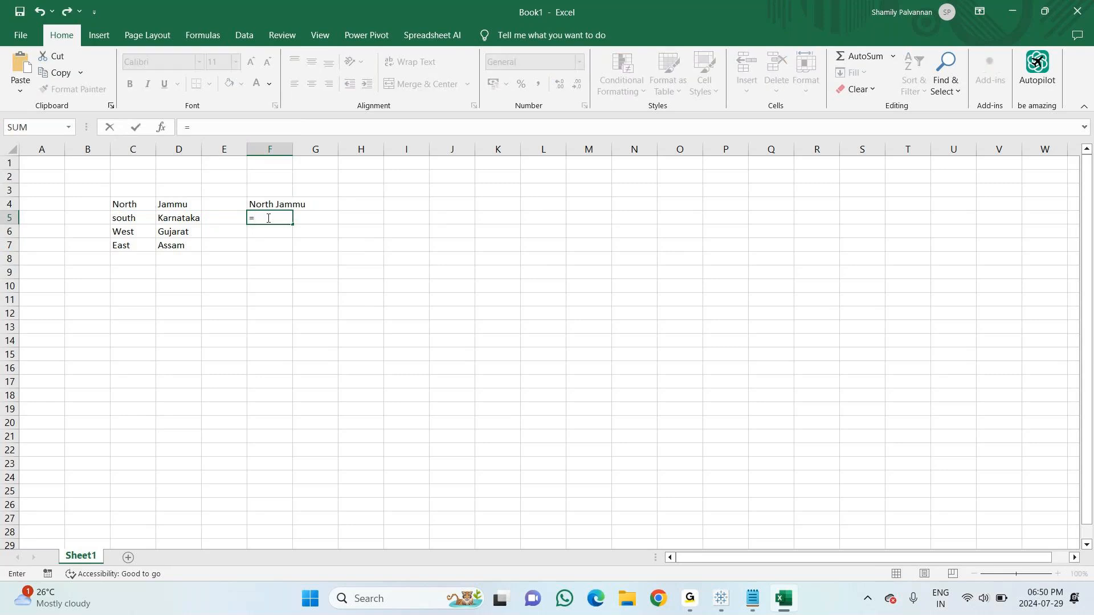
pyautogui.press('Up')
pyautogui.press('BackSpace')
pyautogui.press('BackSpace')
pyautogui.press('BackSpace')
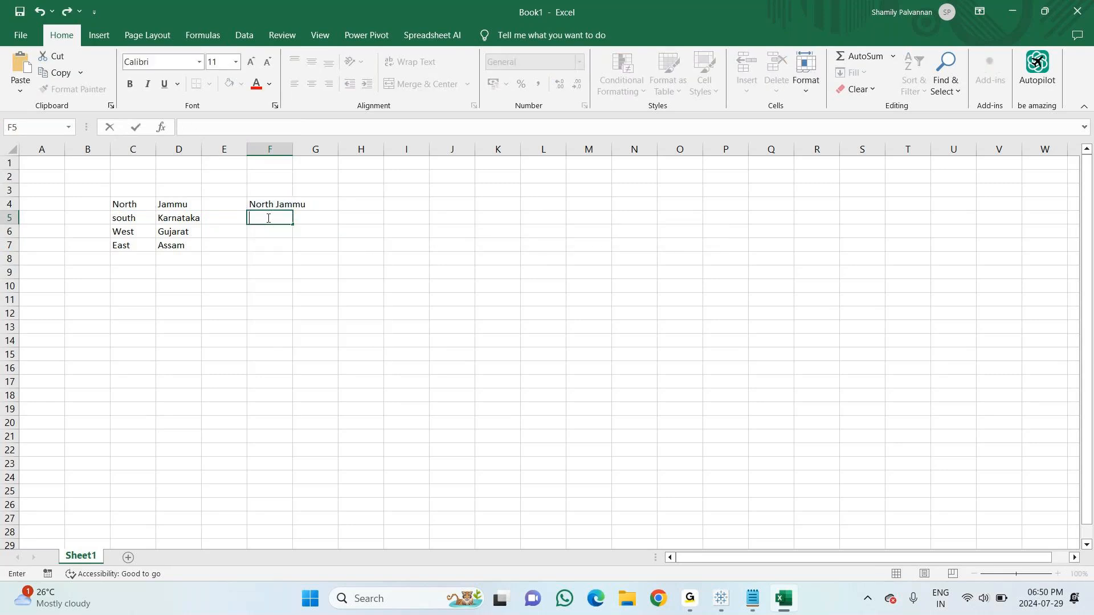
# Edit the CONCATENATE formula in F4 to use a hyphen "-" as the separator
pyautogui.press('Up')
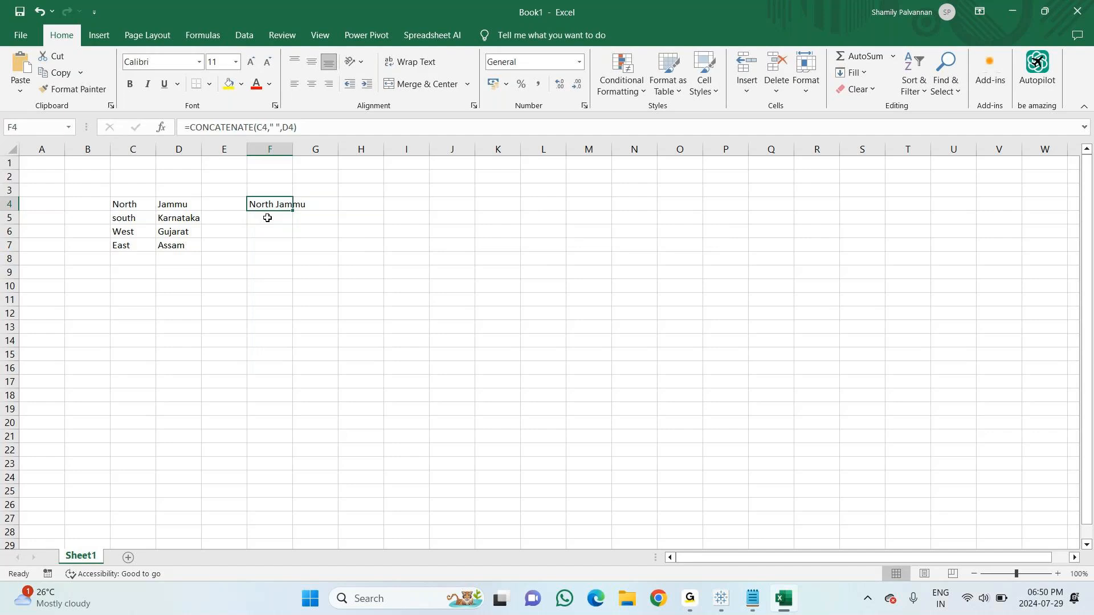
pyautogui.press('F2')
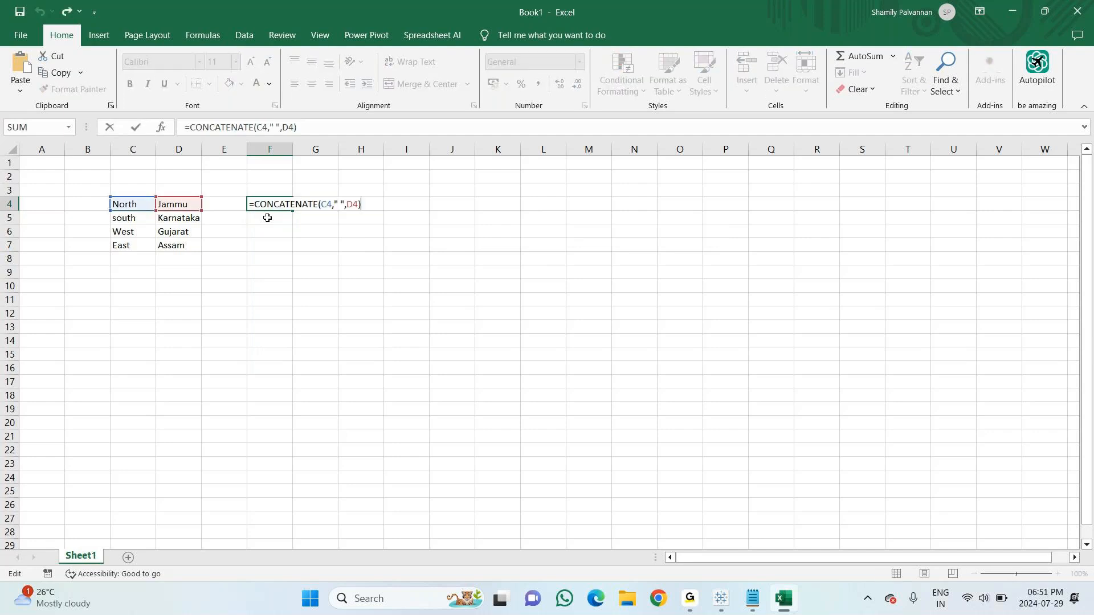
pyautogui.press('Left')
pyautogui.press('Left')
pyautogui.press('Left')
pyautogui.press('Left')
pyautogui.press('Left')
pyautogui.press('BackSpace')
pyautogui.write('-')
pyautogui.press('Return')
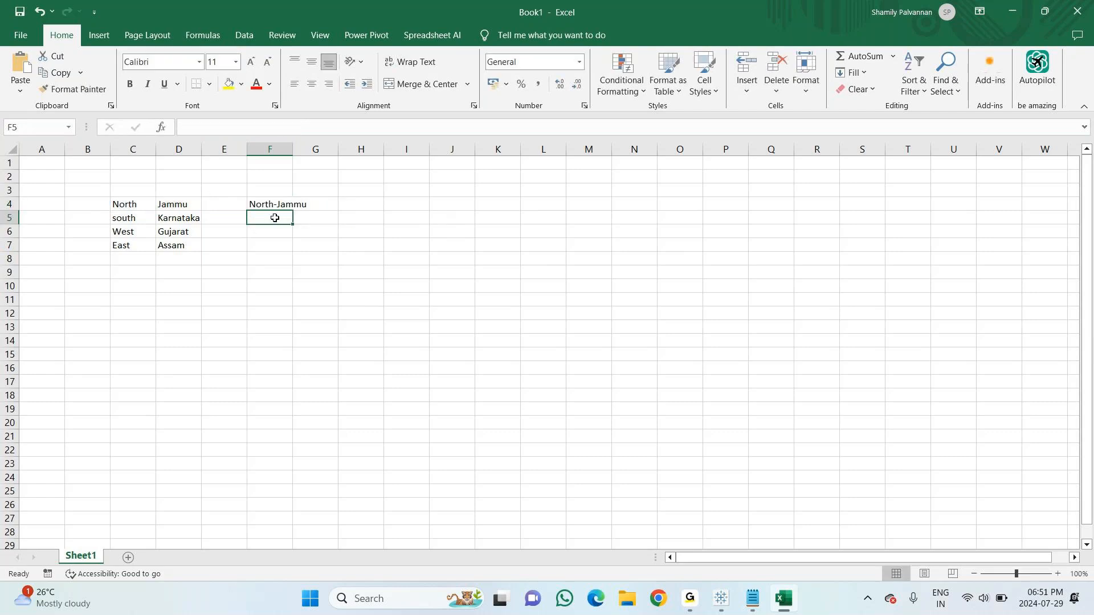
# Enter =C5&"-"&D5 in F5 and fill the formula down to F7
pyautogui.write('=')
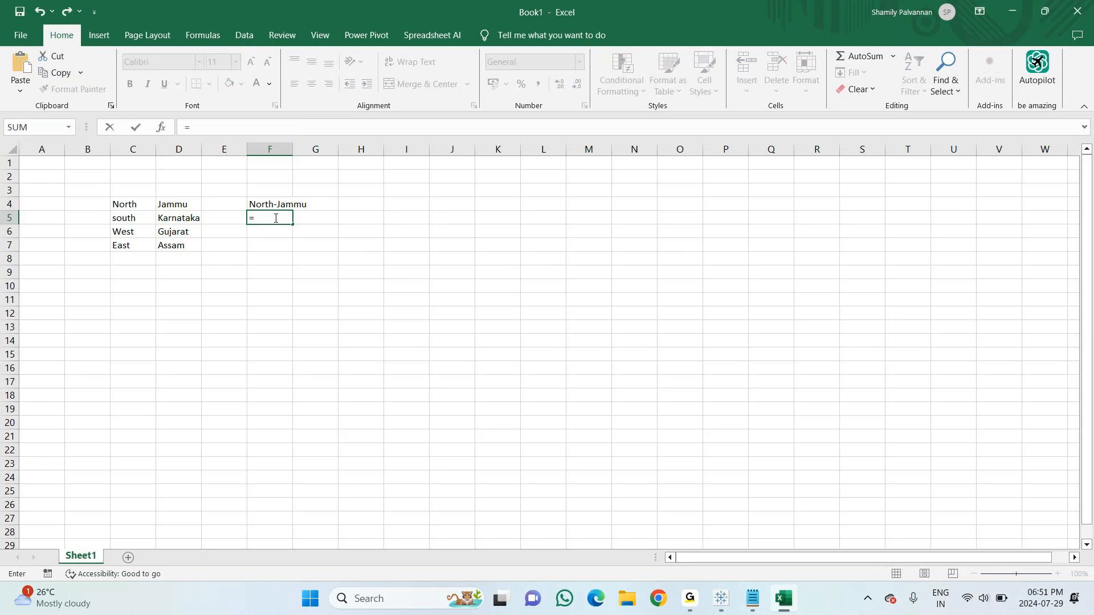
pyautogui.click(124, 216)
pyautogui.write('&')
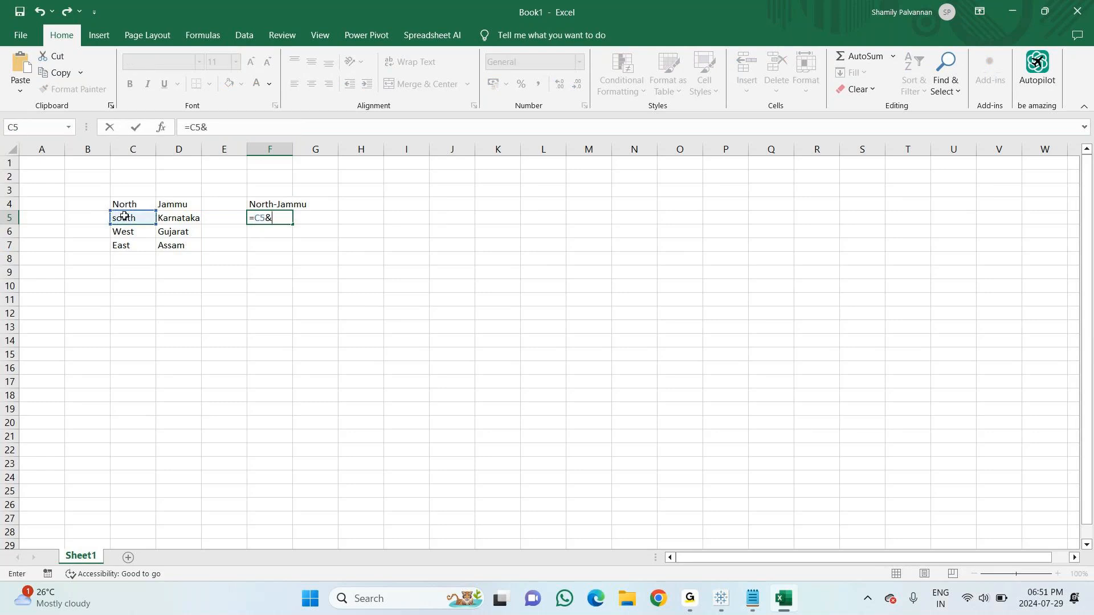
pyautogui.write('"-"')
pyautogui.write(',')
pyautogui.write('&')
pyautogui.click(179, 217)
pyautogui.press('Return')
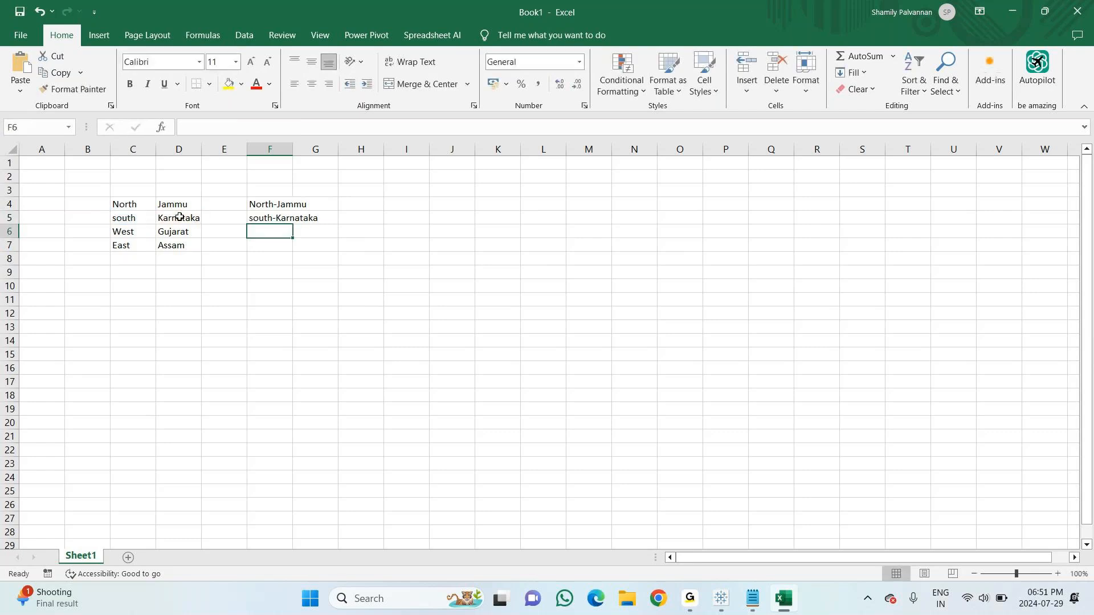
pyautogui.click(268, 219)
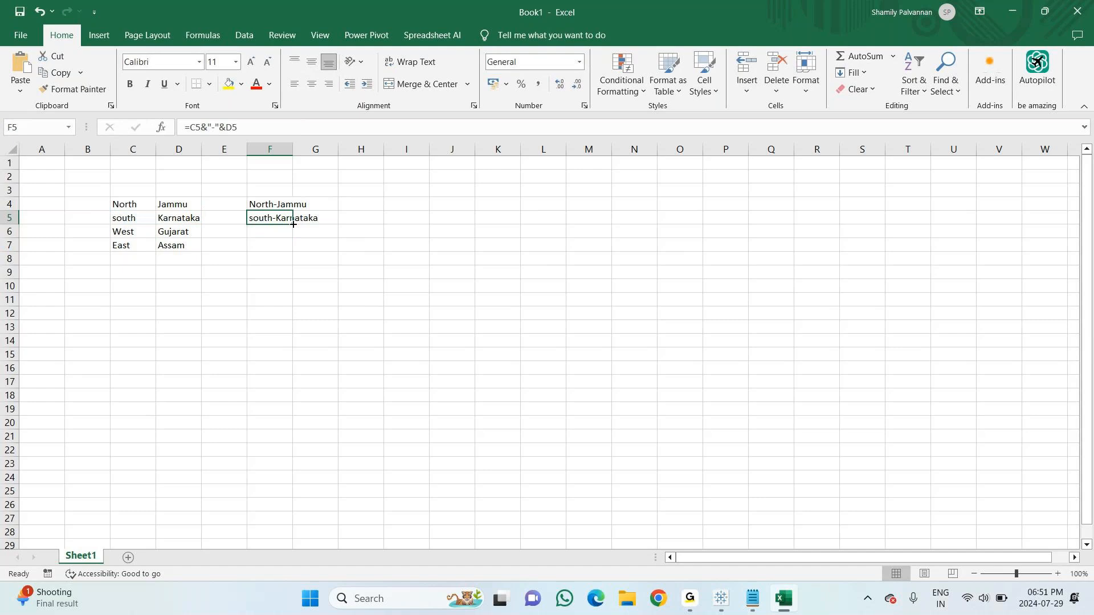
pyautogui.moveTo(293, 224); pyautogui.dragTo(294, 252)
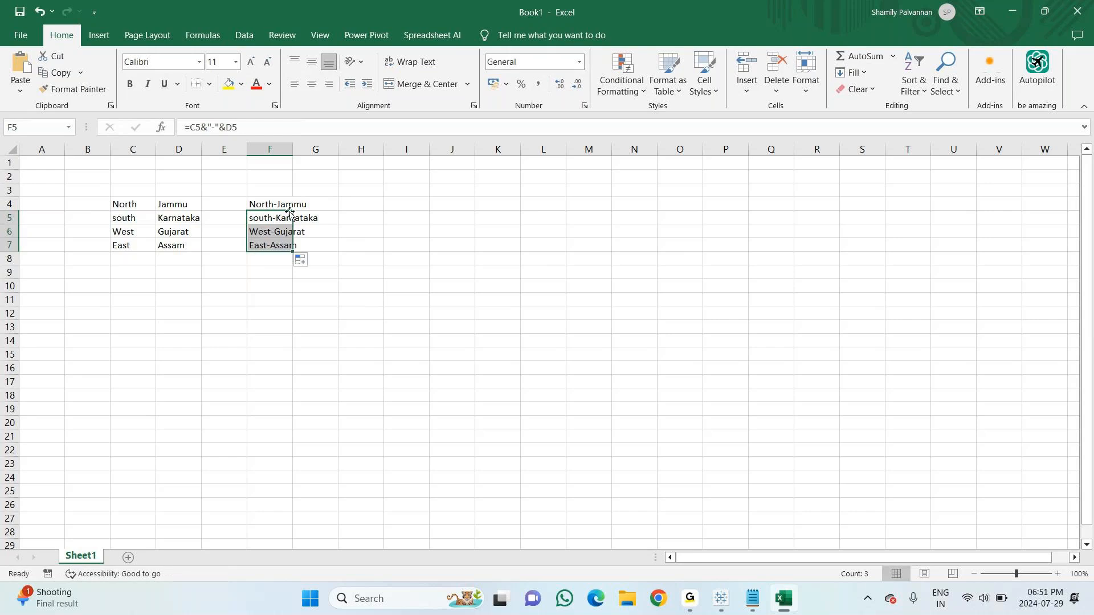
# Switch to Tableau and insert the Region field as the start of the concatenation formula
pyautogui.hotkey('alt', 'Tab')
pyautogui.click(488, 182)
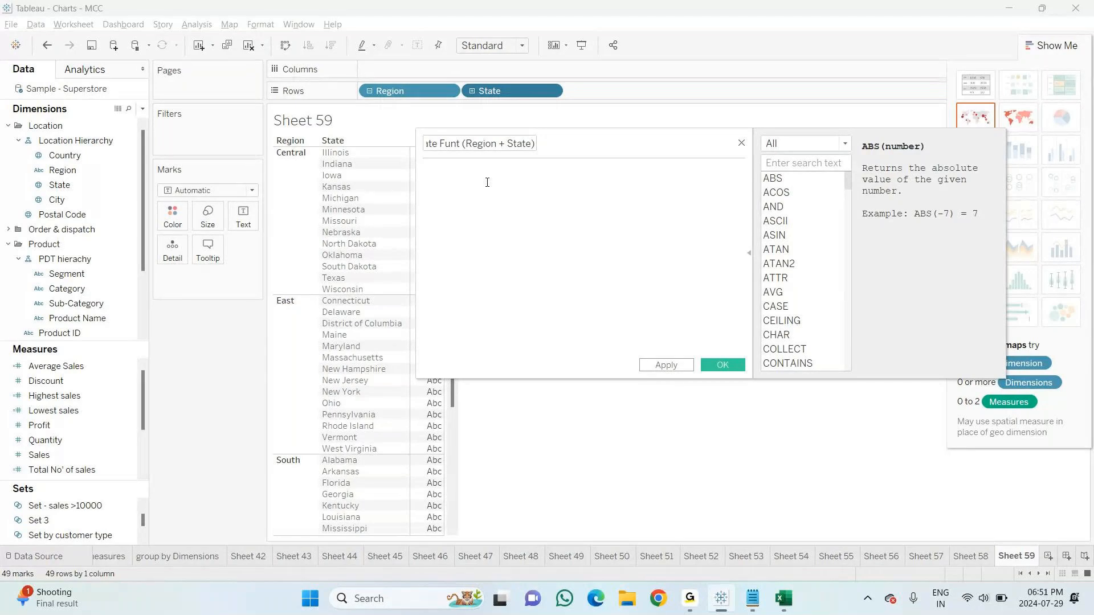
pyautogui.write('reg')
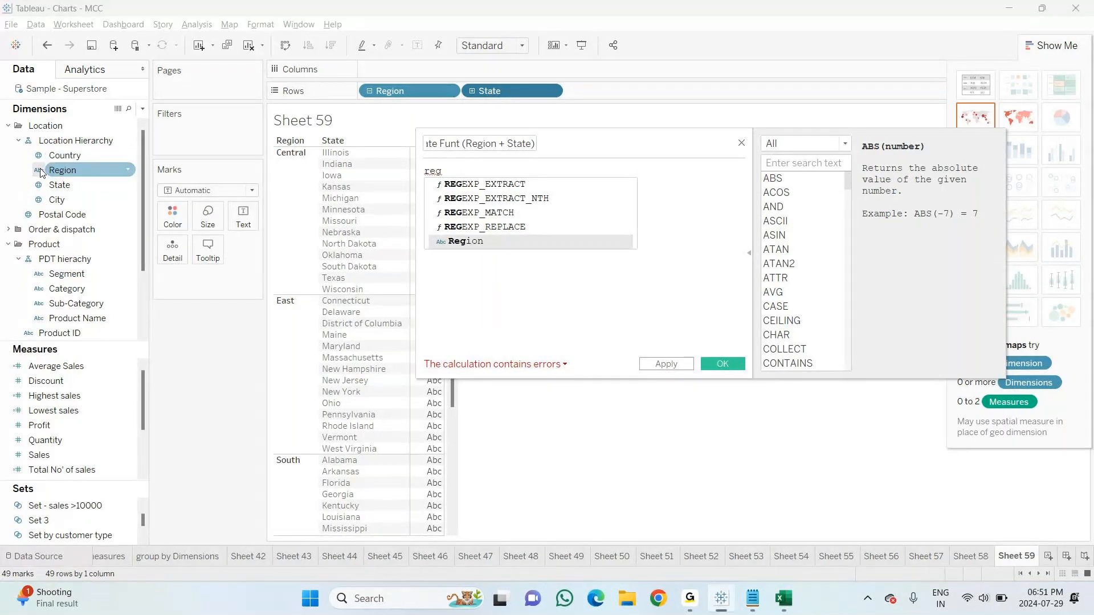
pyautogui.press('Return')
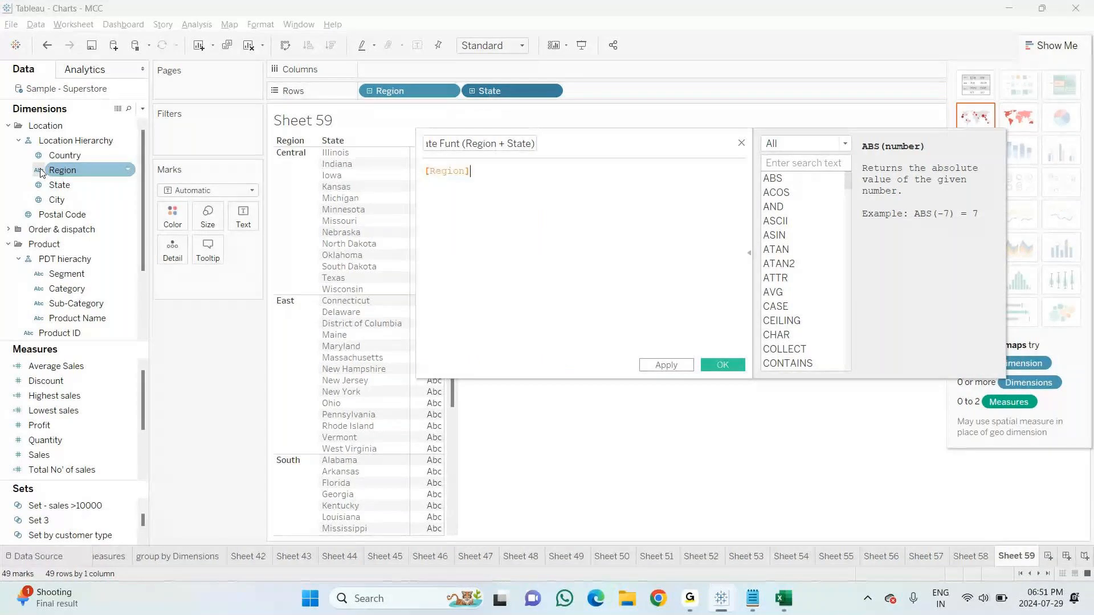
# Extend the formula to [Region]+"-"+[State] and save the calculated field
pyautogui.write('+"')
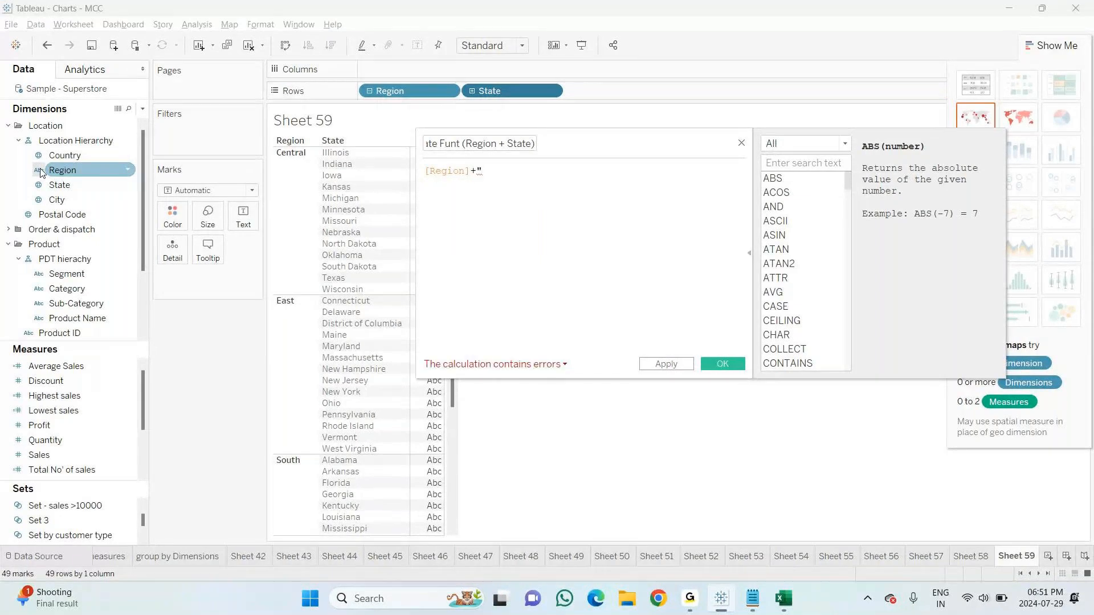
pyautogui.write('+')
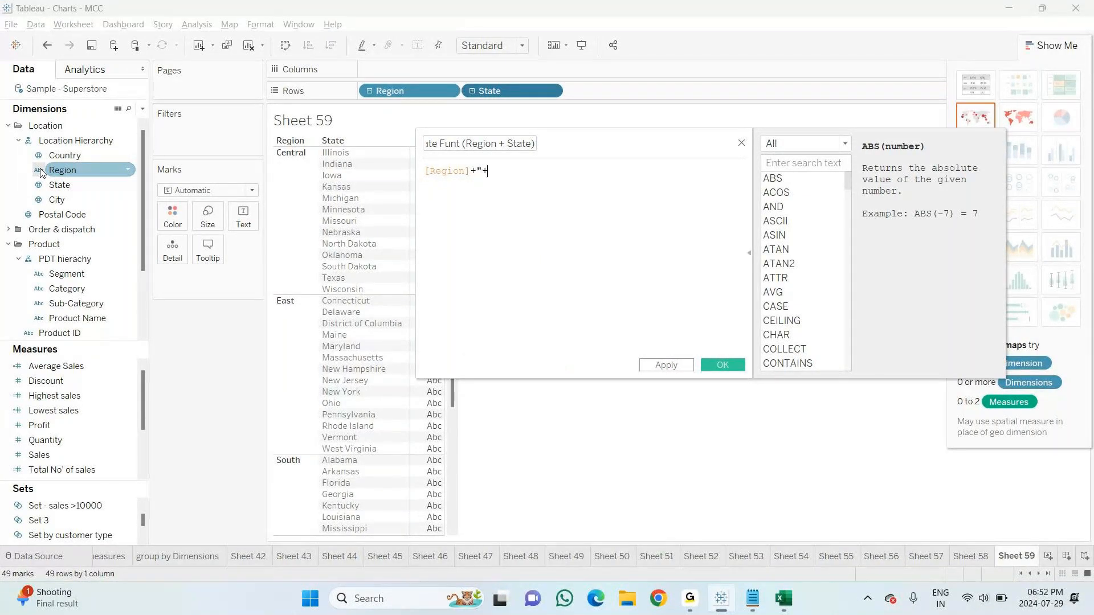
pyautogui.press('BackSpace')
pyautogui.write('-"+Sa')
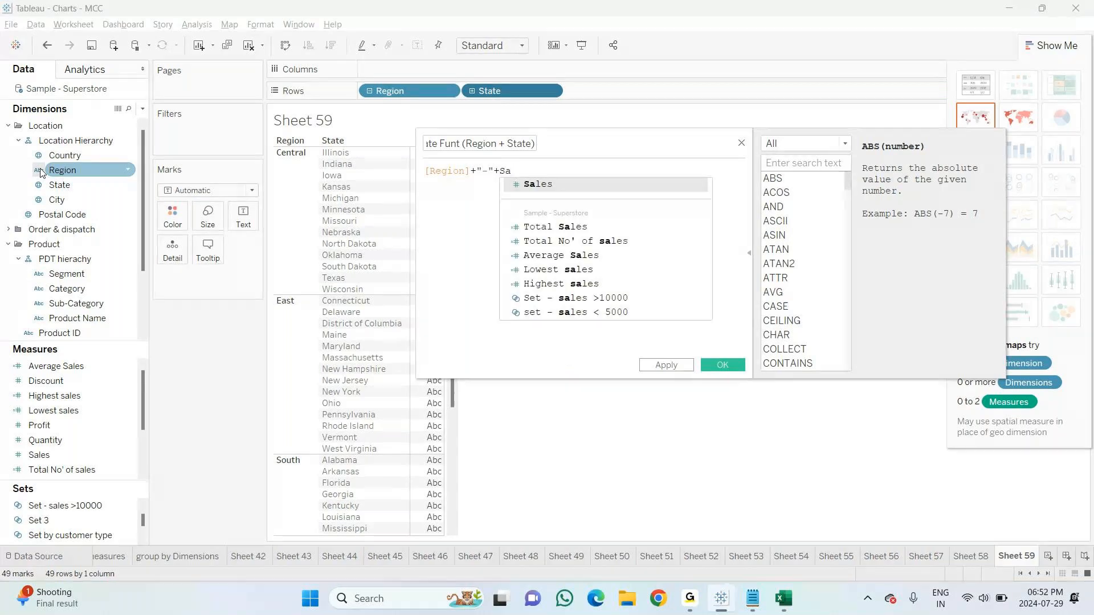
pyautogui.press('BackSpace')
pyautogui.write('t')
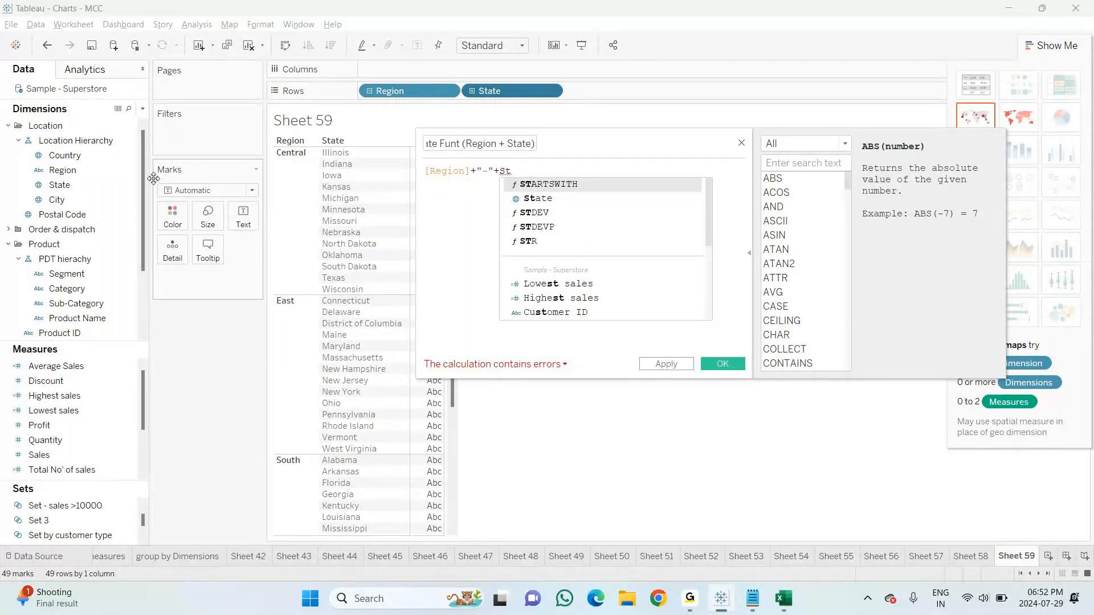
pyautogui.press('Down')
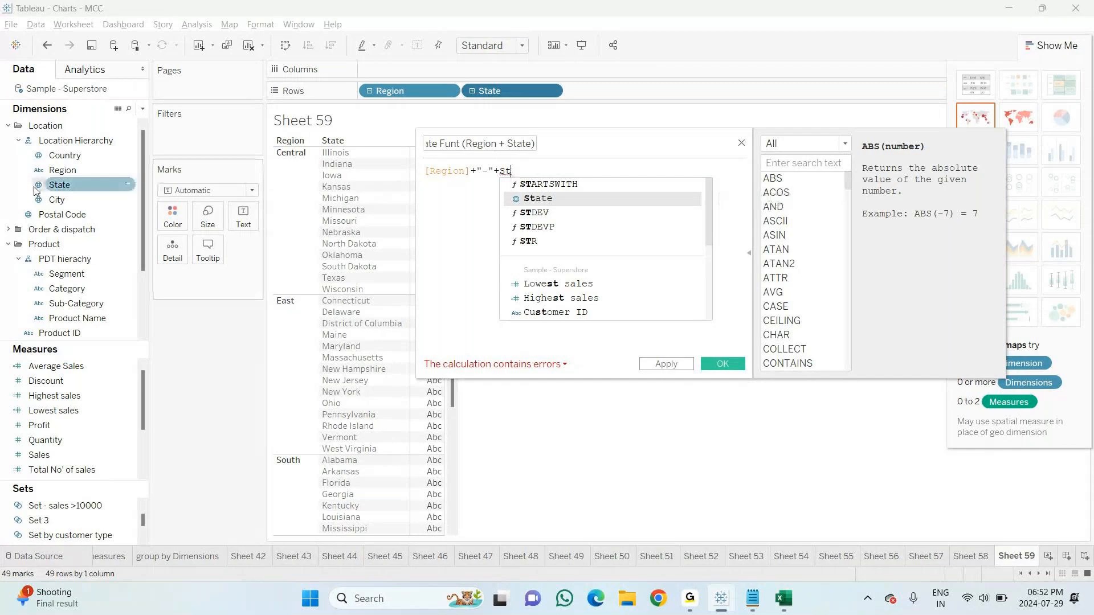
pyautogui.press('Return')
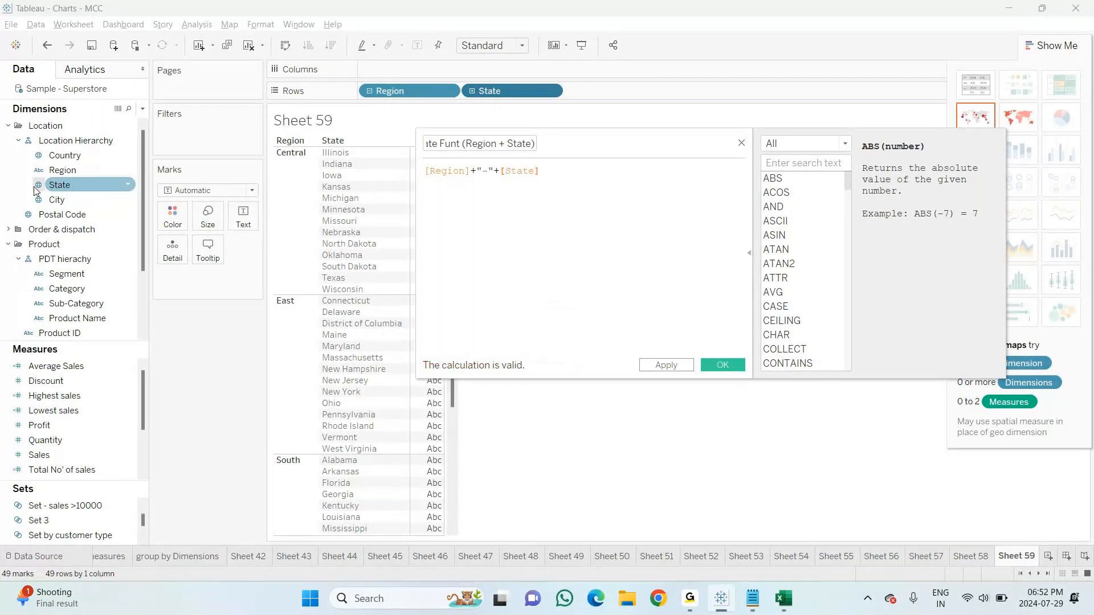
pyautogui.click(38, 185)
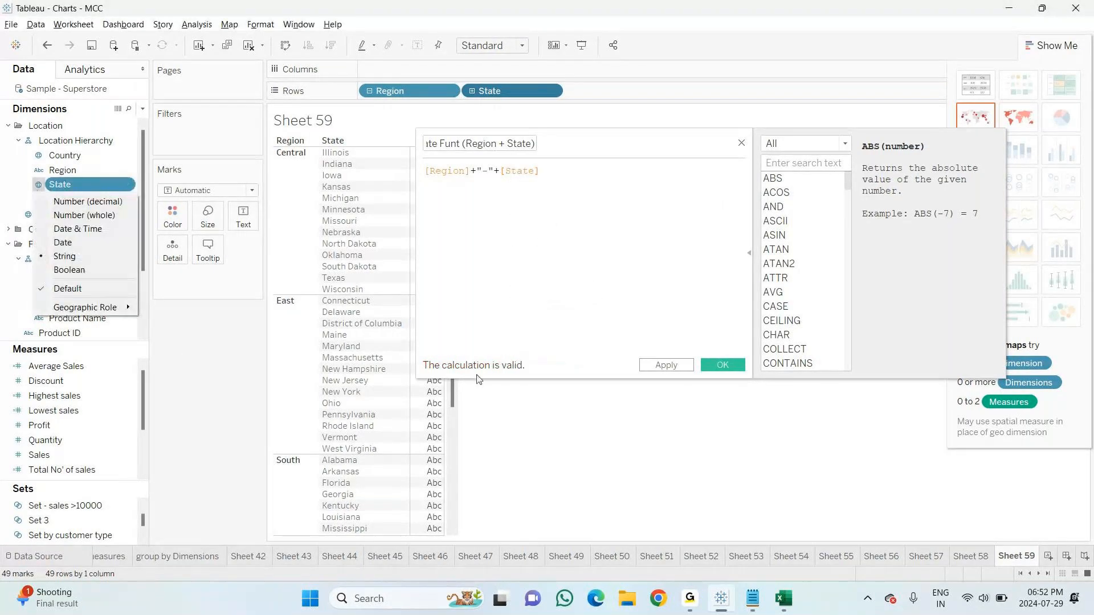
pyautogui.click(722, 365)
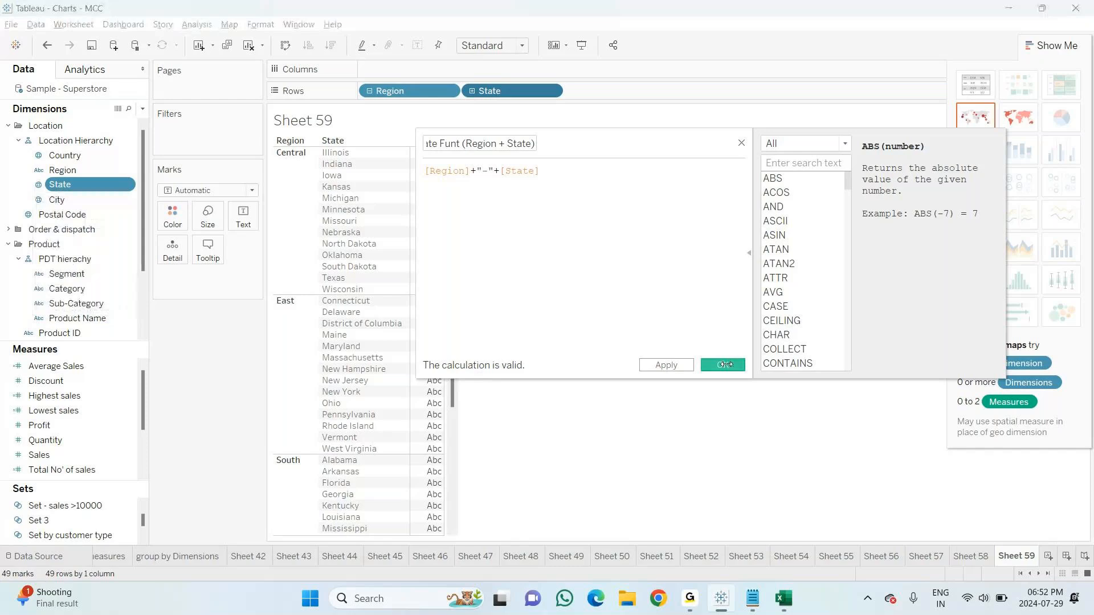
pyautogui.click(723, 365)
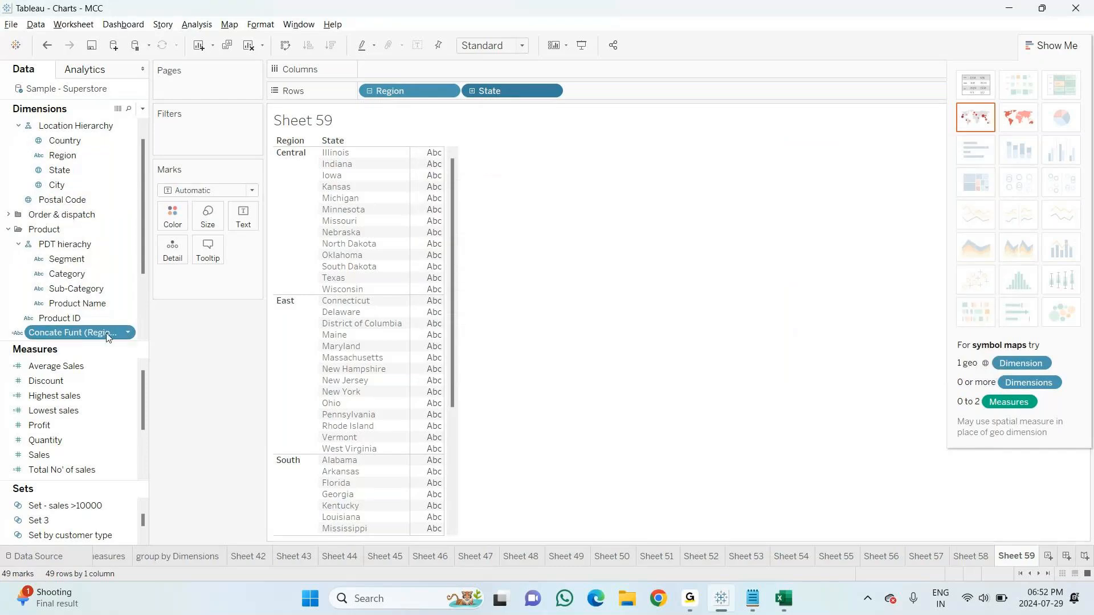
# Add the Concate Funt (Region + State) field to the table beside State and review the combined values
pyautogui.moveTo(108, 337); pyautogui.dragTo(427, 300)
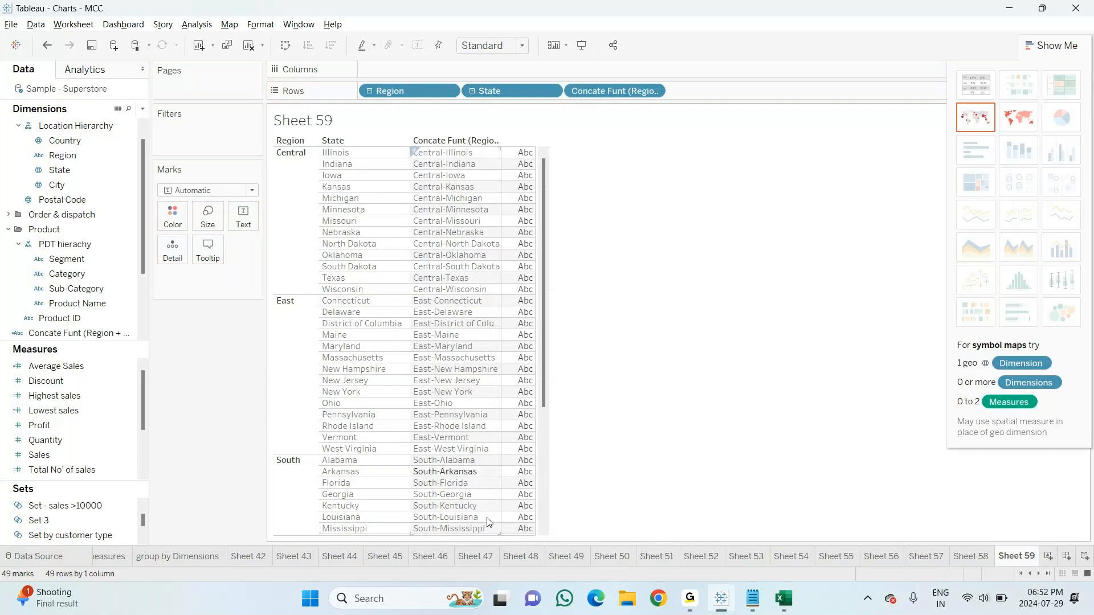
pyautogui.scroll(-5, 545, 464)
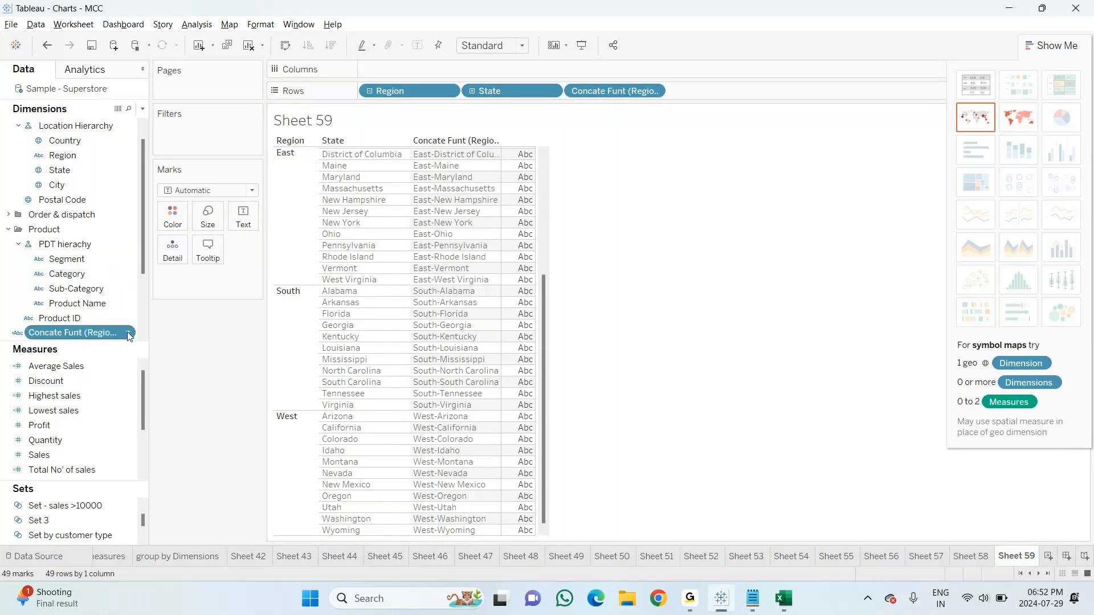
# Copy the formula [Region]+"-"+[State] from the calculated field into the Notepad notes below the Concatenate heading, keeping an empty line above it
pyautogui.rightClick(128, 332)
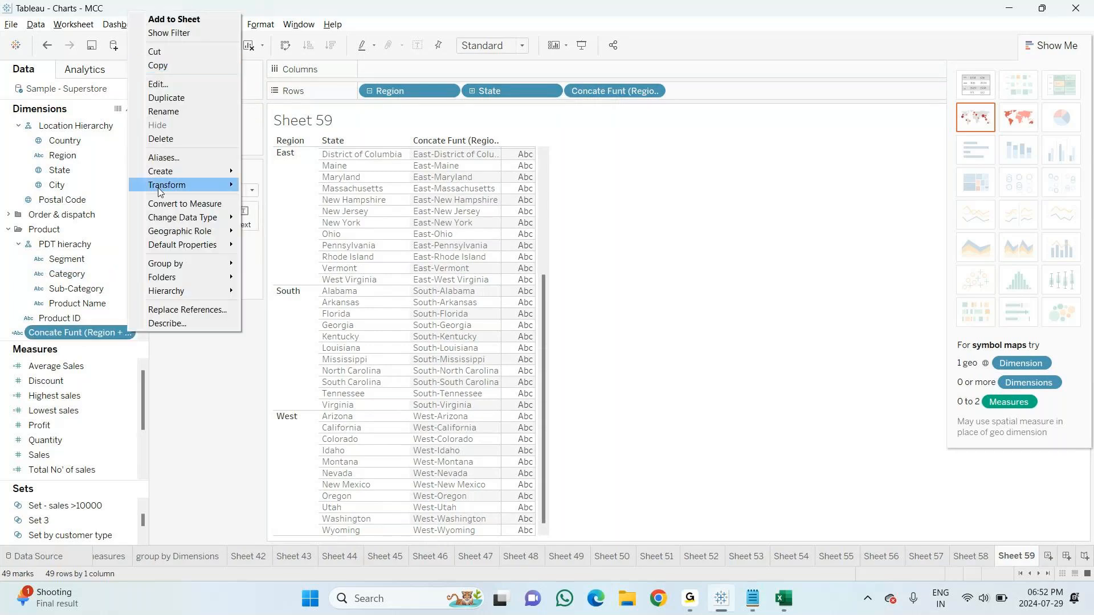
pyautogui.click(160, 84)
pyautogui.click(550, 173)
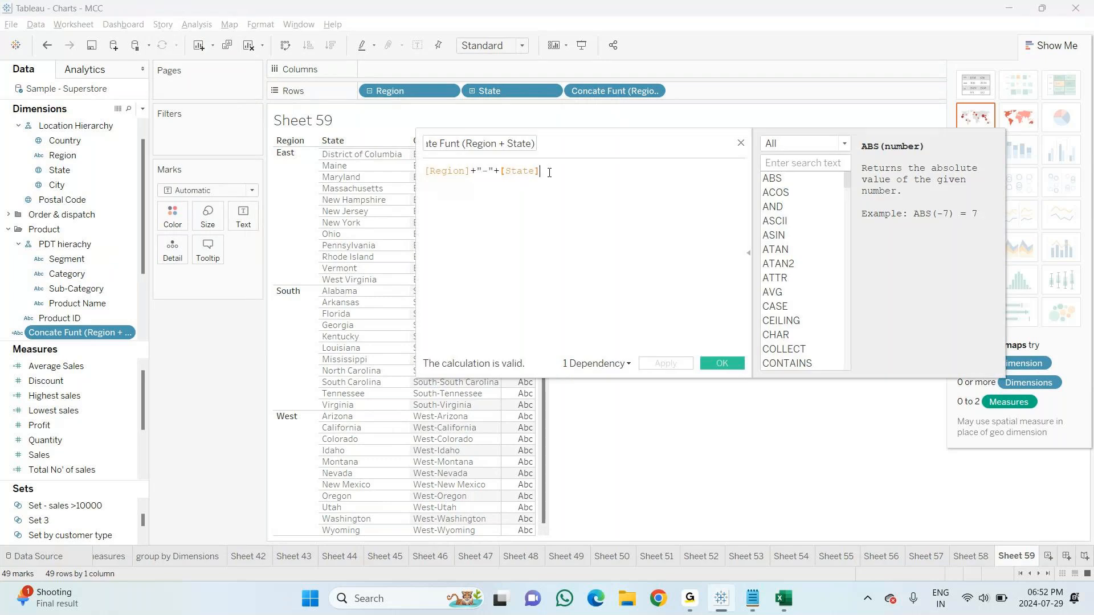
pyautogui.moveTo(549, 172); pyautogui.dragTo(419, 163)
pyautogui.hotkey('ctrl', 'c')
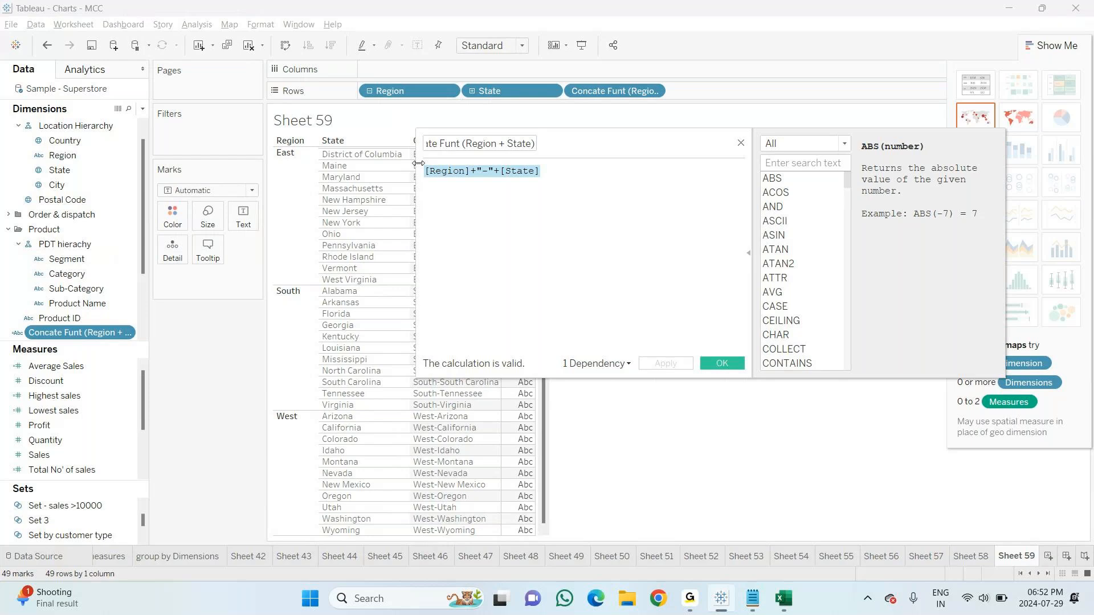
pyautogui.hotkey('alt', 'Tab')
pyautogui.hotkey('alt', 'Tab')
pyautogui.hotkey('alt', 'Tab')
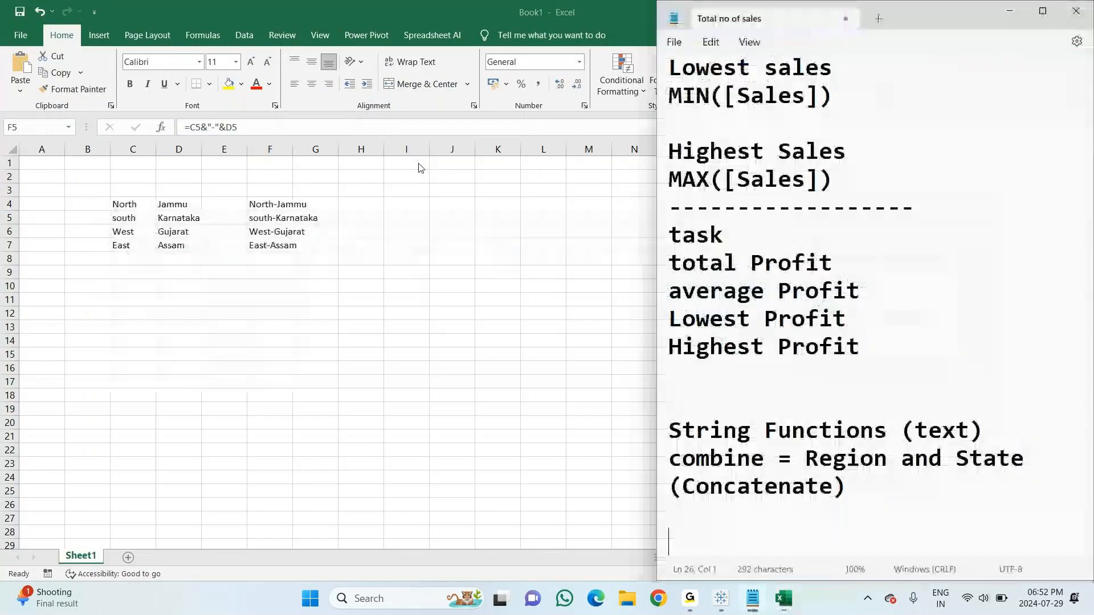
pyautogui.hotkey('ctrl', 'v')
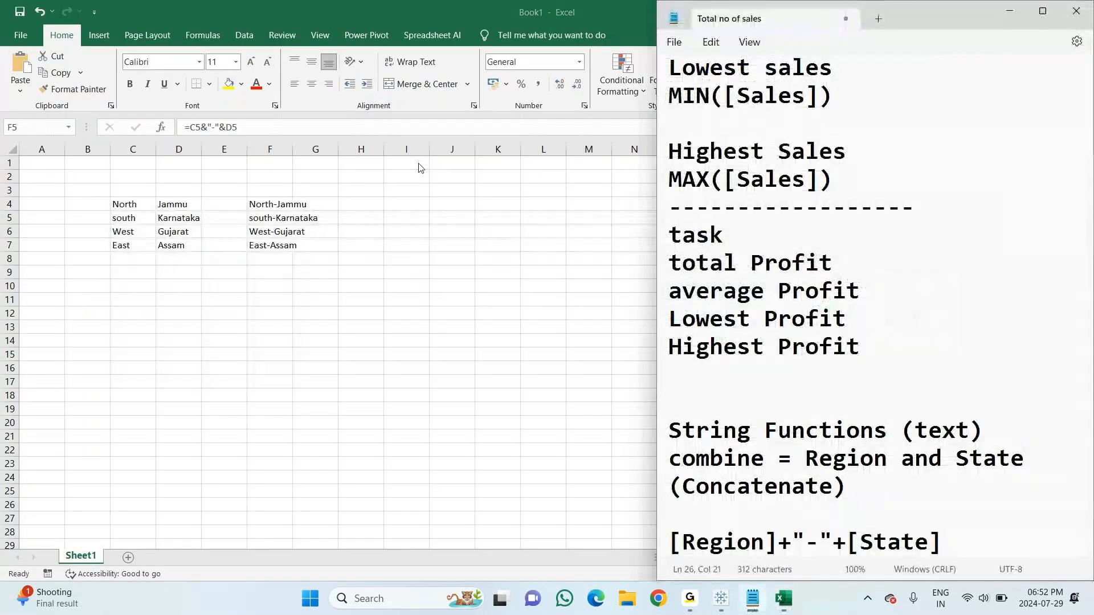
pyautogui.hotkey('ctrl', 'z')
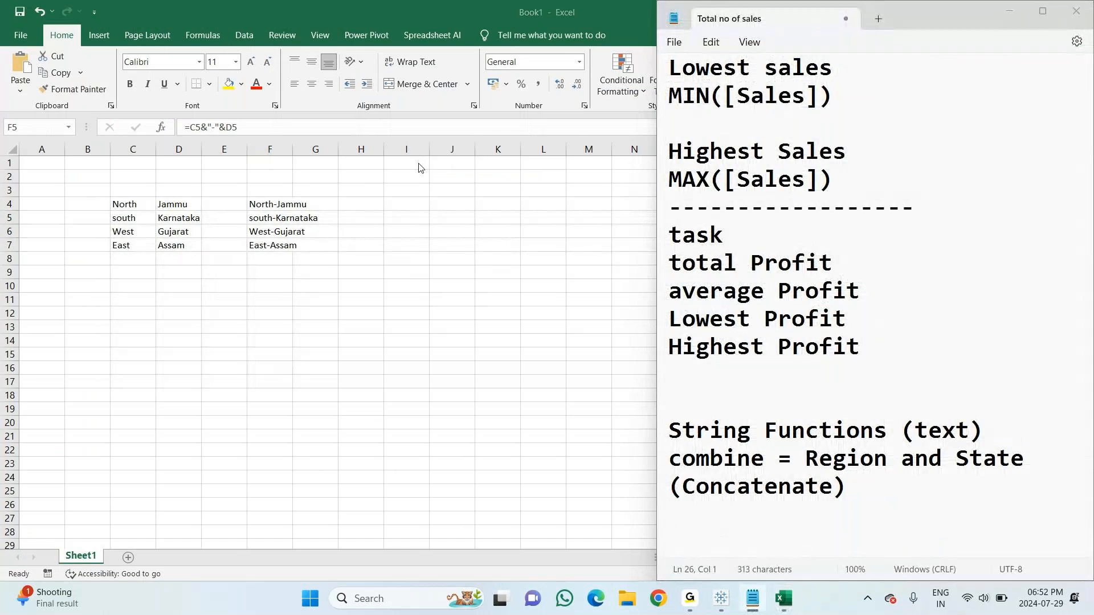
# Copy the calculated field's name, Concate Funt (Region + State), from Tableau into Notepad on the line above the formula
pyautogui.hotkey('alt', 'Tab')
pyautogui.hotkey('alt', 'Tab')
pyautogui.press('Tab')
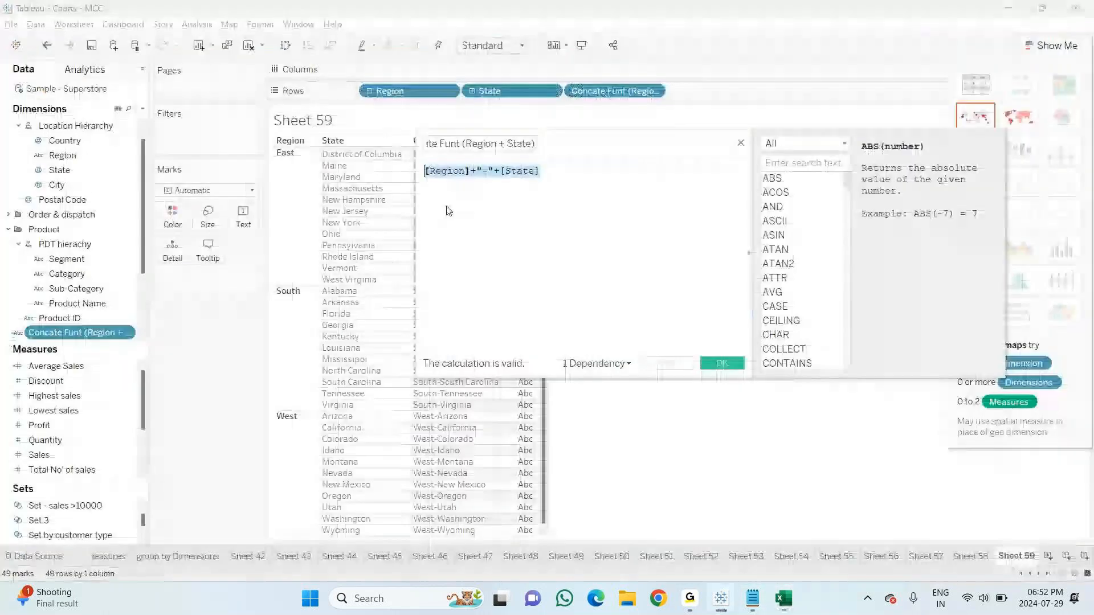
pyautogui.click(490, 147)
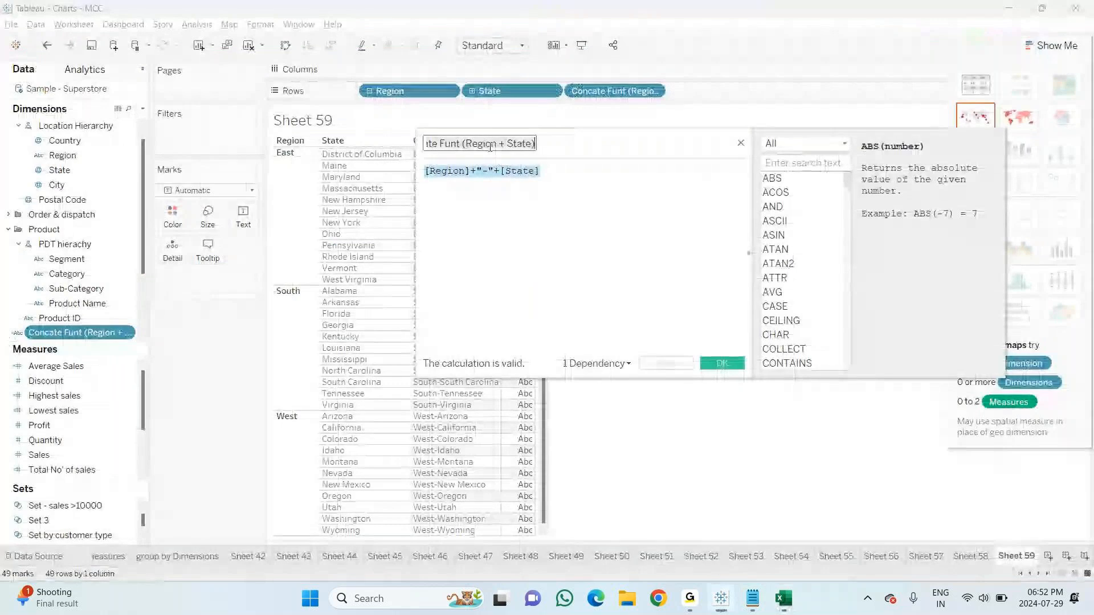
pyautogui.hotkey('alt', 'Tab')
pyautogui.hotkey('alt', 'Tab')
pyautogui.press('Tab')
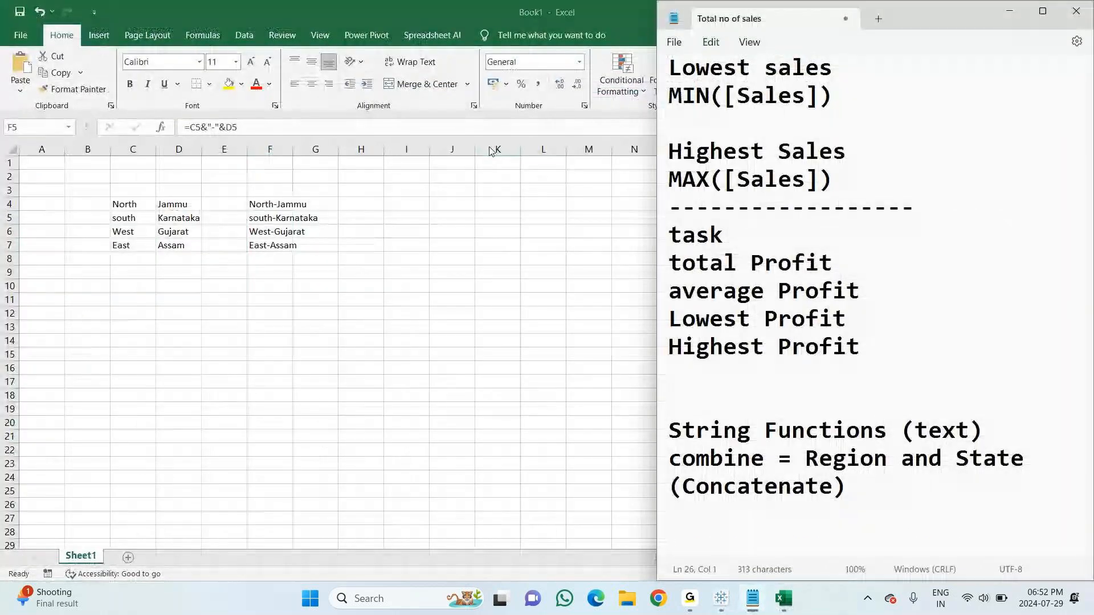
pyautogui.write('Concate Funt (Region + State)')
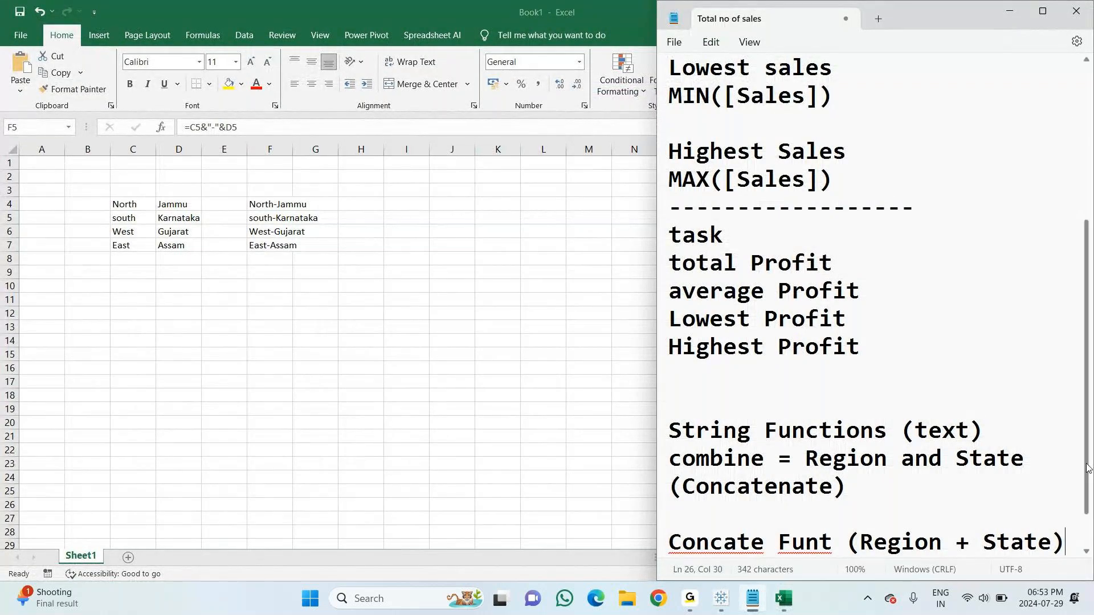
pyautogui.moveTo(1088, 471); pyautogui.dragTo(1090, 547)
# Return to Tableau and close the calculation editor of the concatenated field
pyautogui.hotkey('alt', 'Tab')
pyautogui.hotkey('alt', 'Tab')
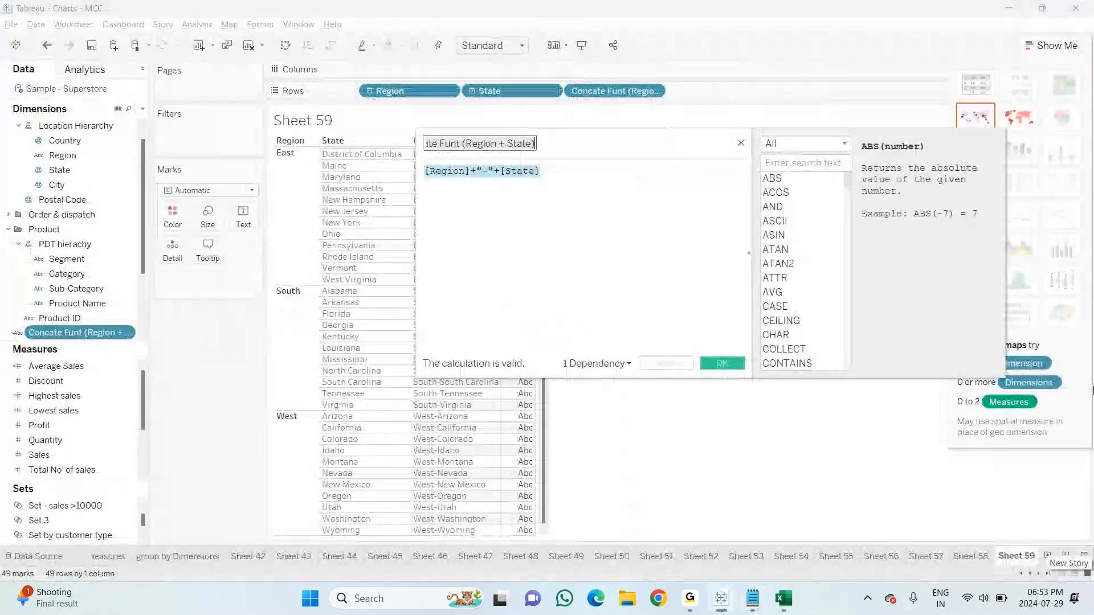
pyautogui.click(722, 363)
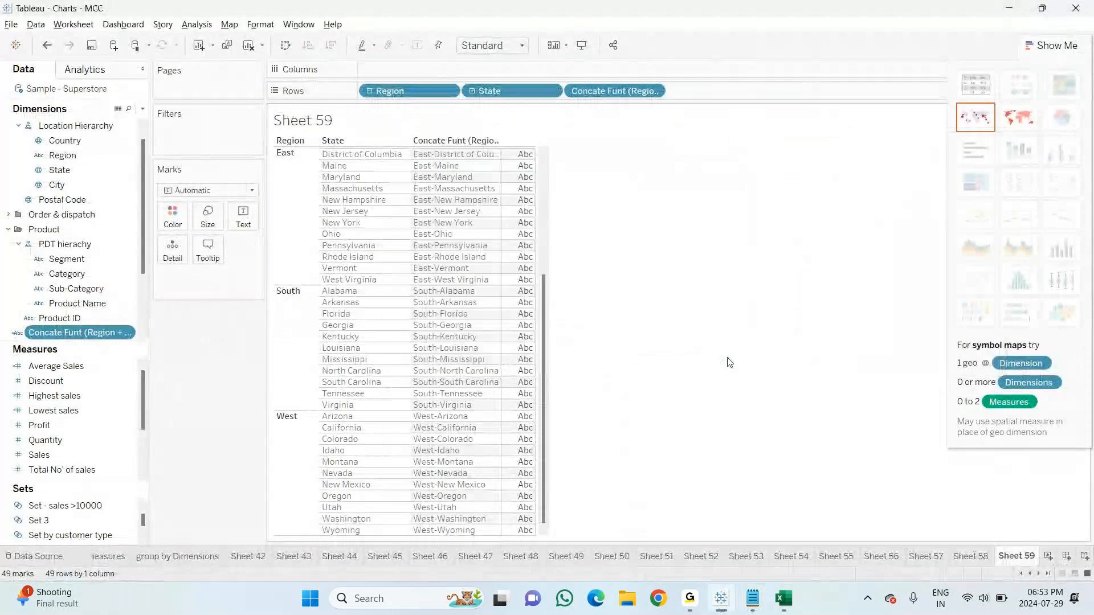
# Switch to the Notepad notes so they sit in front of the Tableau sheet
pyautogui.hotkey('alt', 'Tab')
pyautogui.press('Tab')
pyautogui.press('Tab')
pyautogui.press('Tab')
pyautogui.press('Tab')
pyautogui.press('Tab')
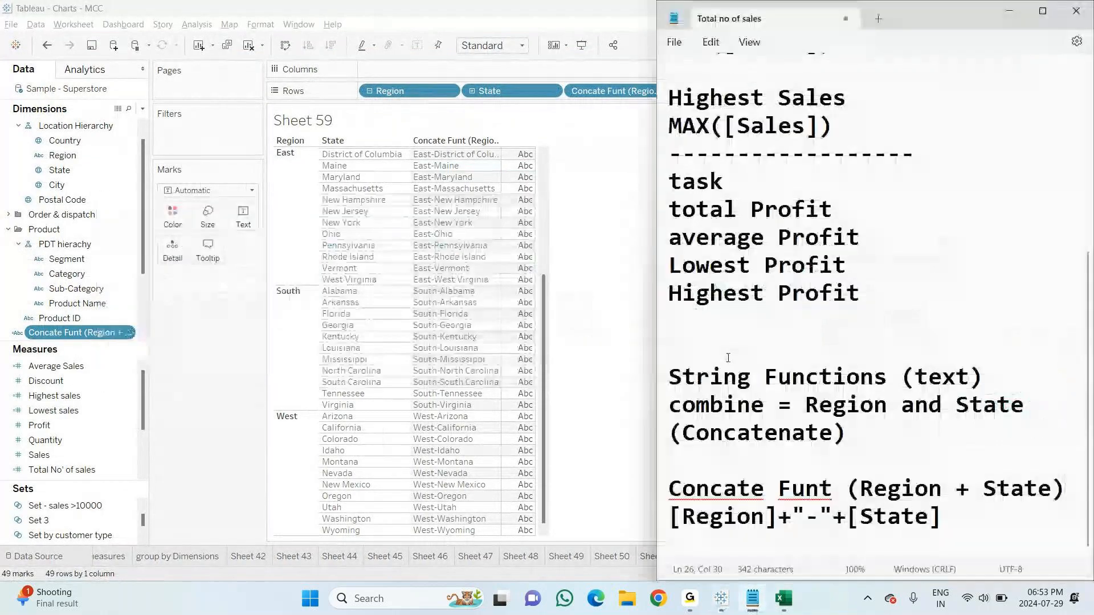
pyautogui.hotkey('alt', 'Tab')
pyautogui.press('Tab')
pyautogui.press('Tab')
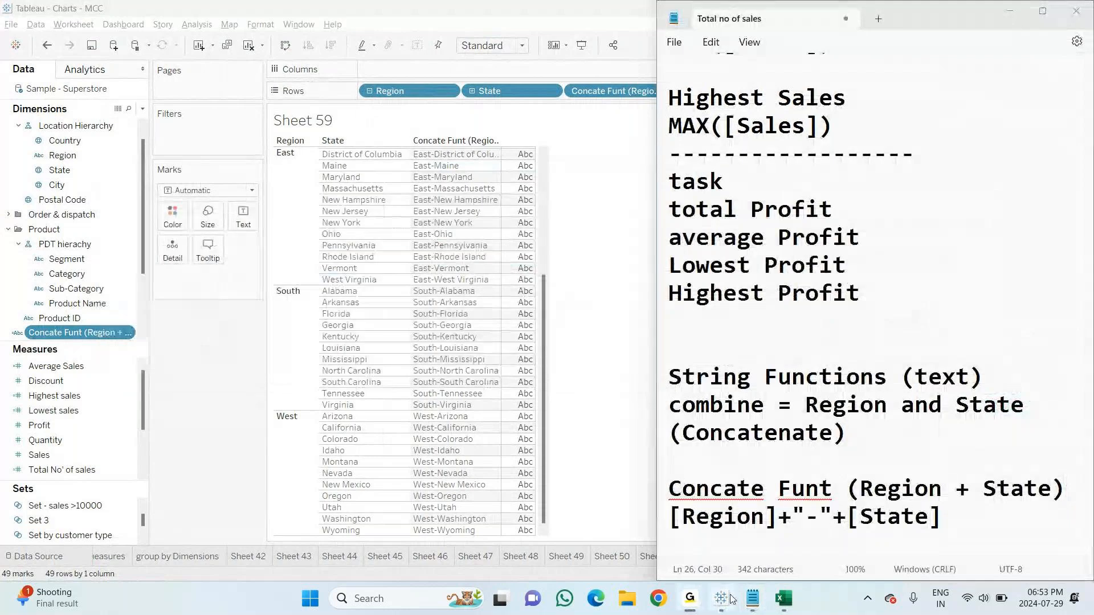
pyautogui.click(783, 384)
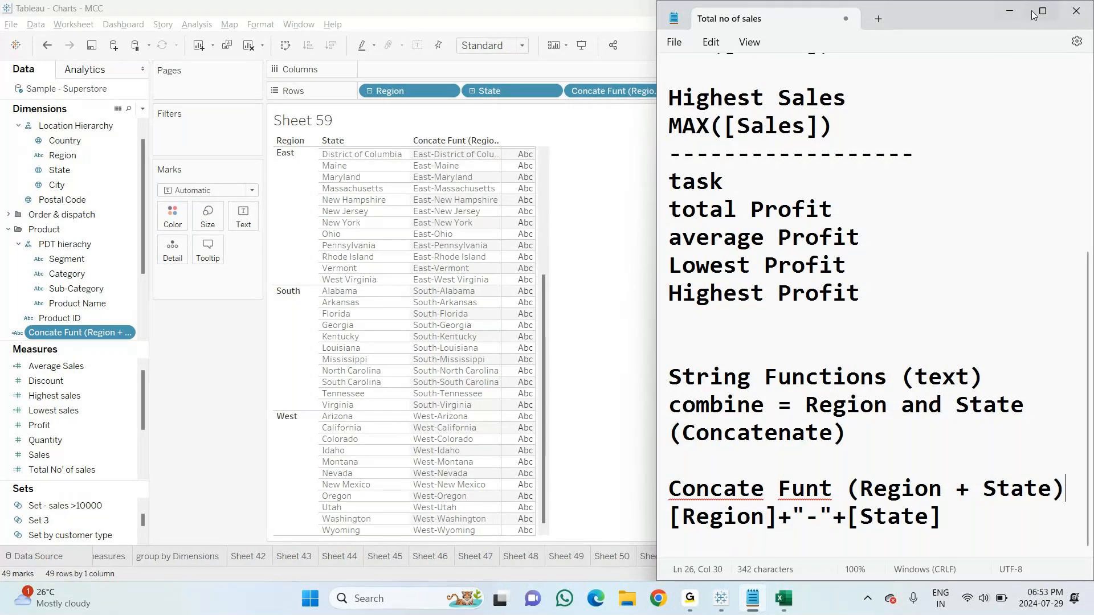
# Arrange the Notepad notes and the Tableau window side by side in equal halves of the screen
pyautogui.moveTo(1036, 13)
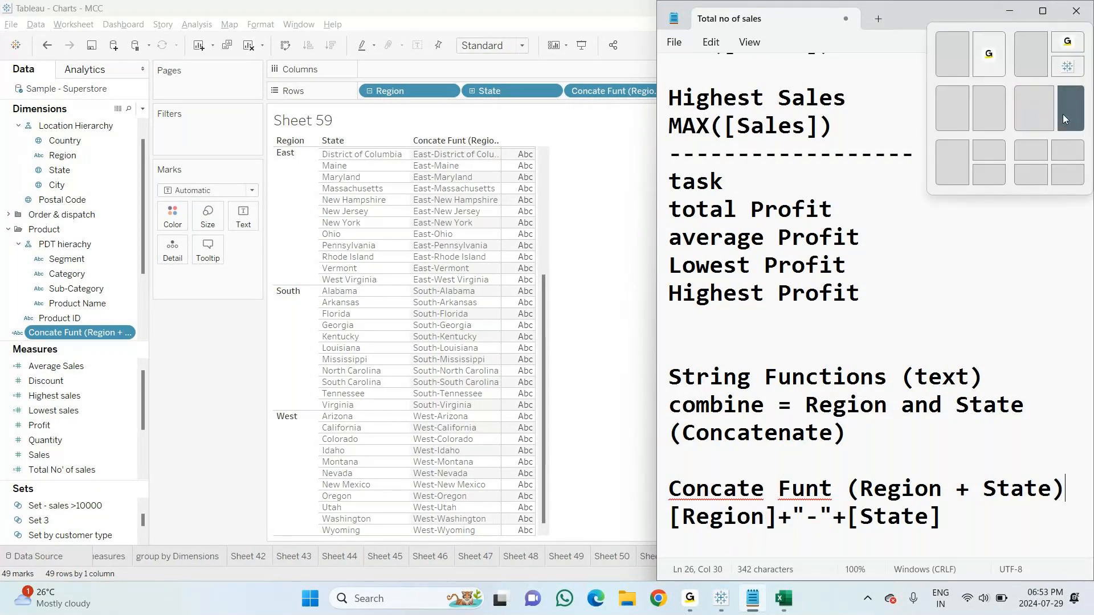
pyautogui.click(1063, 114)
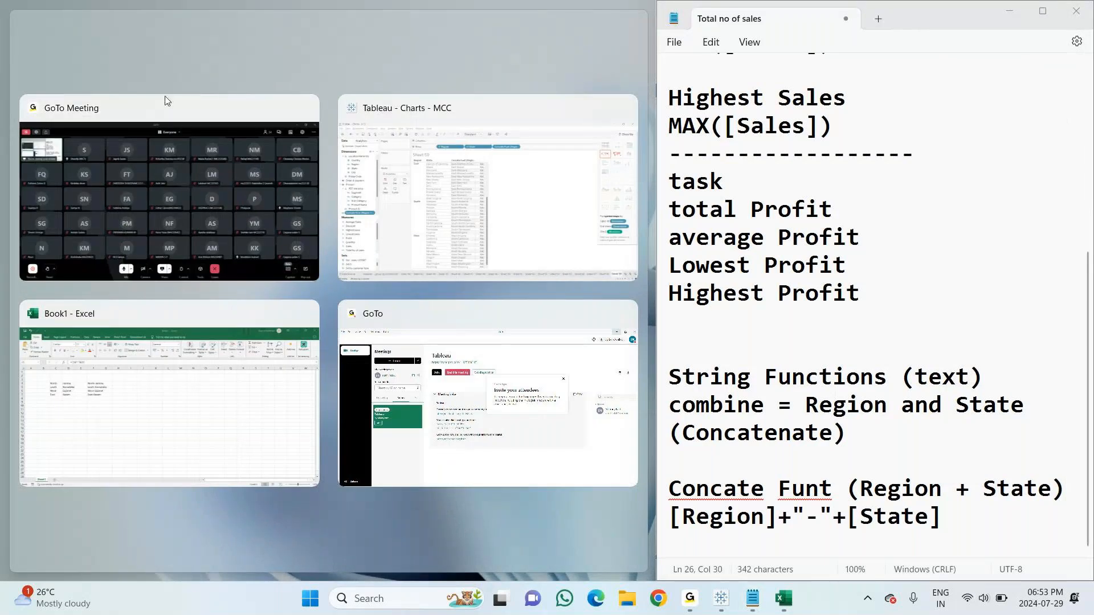
pyautogui.click(167, 110)
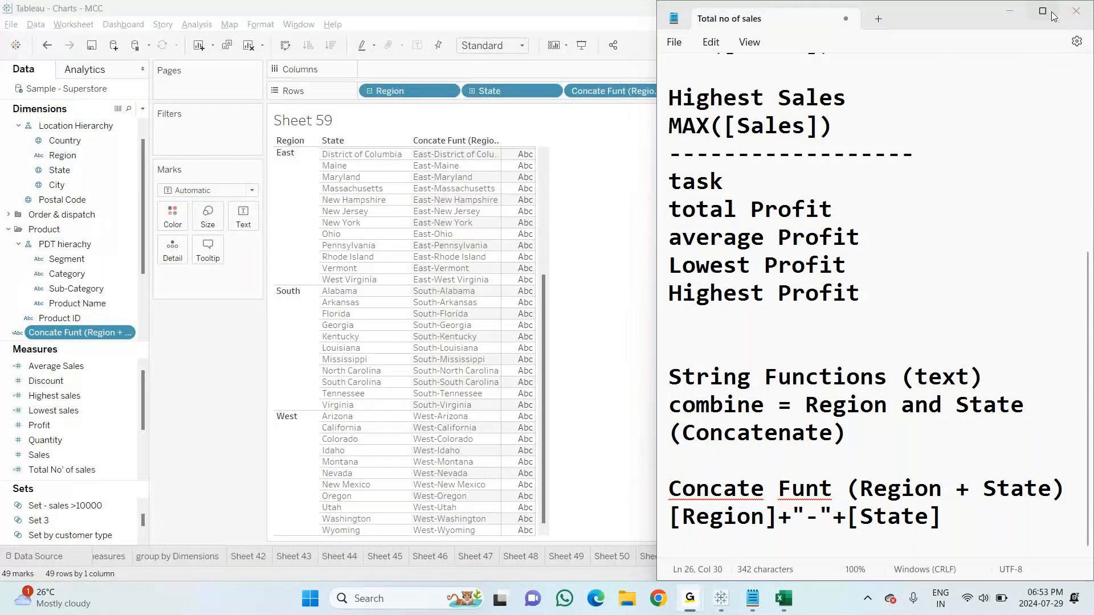
pyautogui.moveTo(1053, 17)
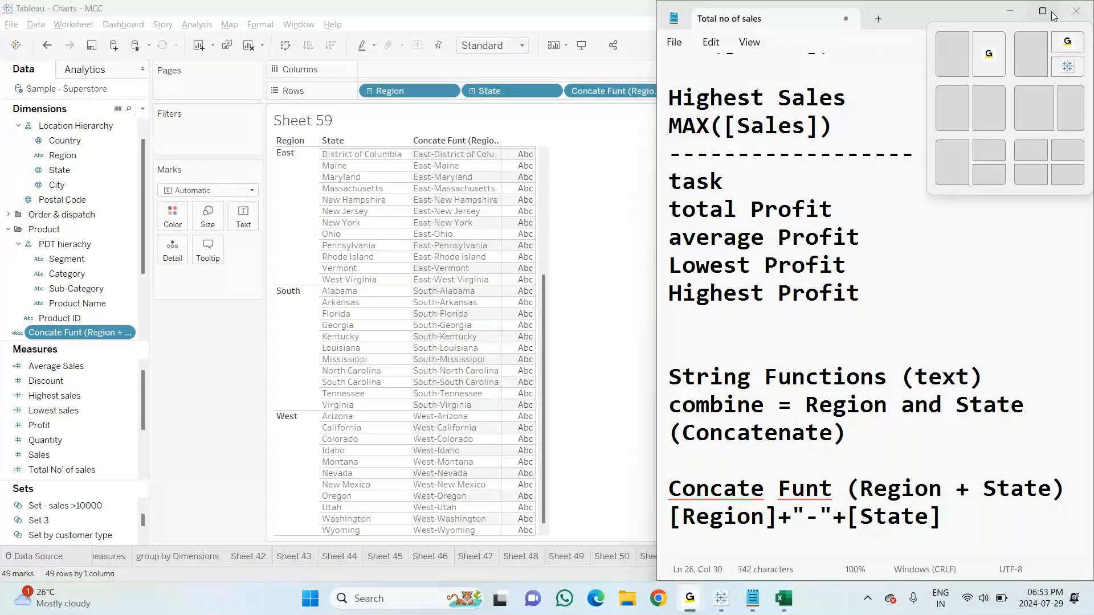
pyautogui.click(1038, 91)
pyautogui.click(992, 169)
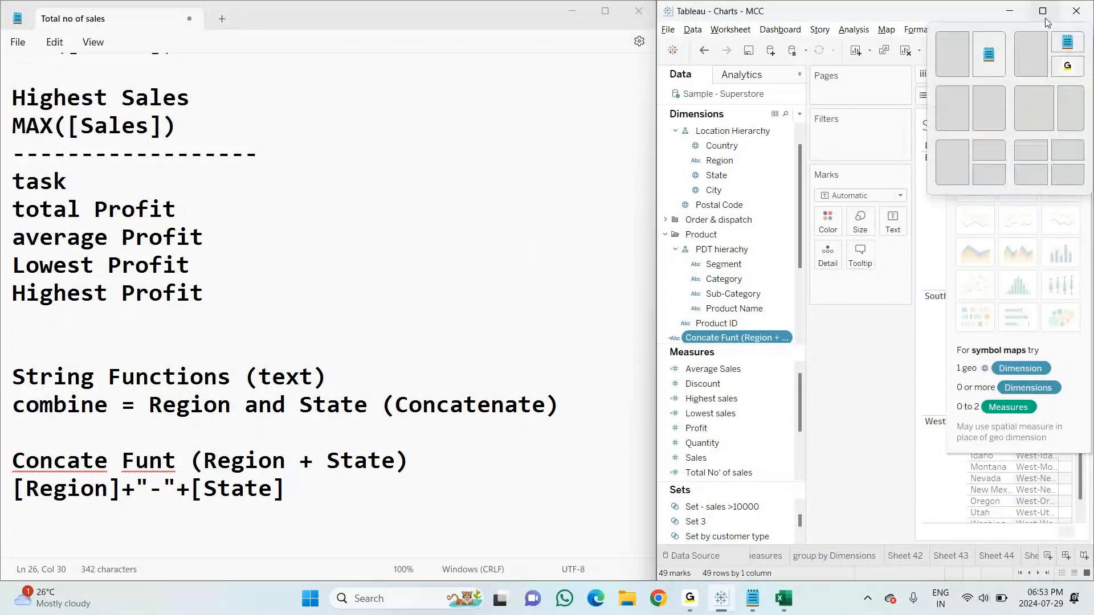
pyautogui.click(555, 131)
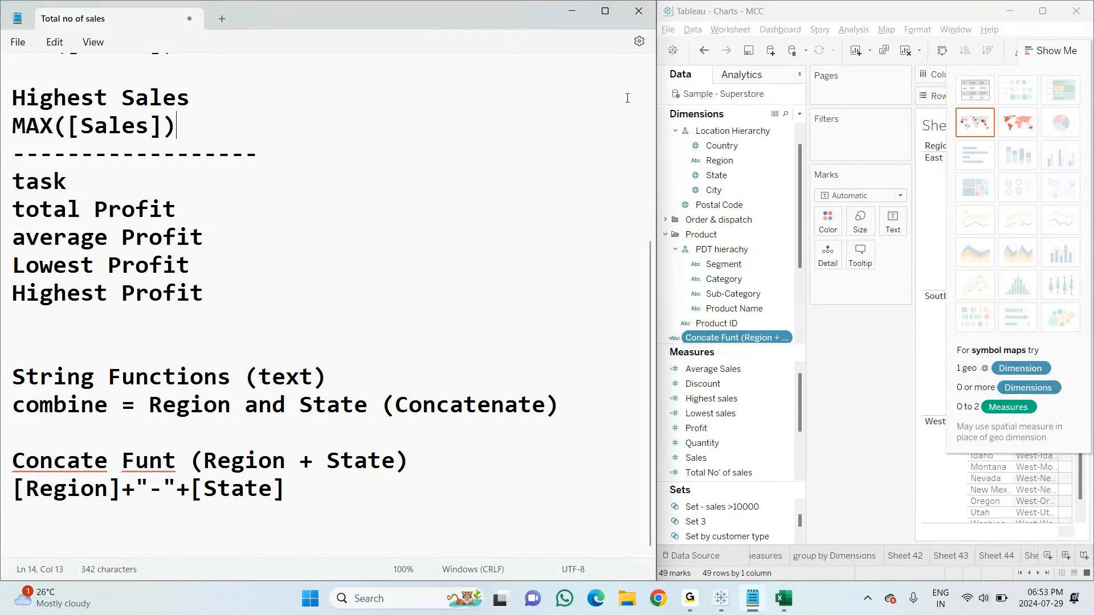
# Snap the Notepad notes to the right half of the screen
pyautogui.moveTo(609, 17)
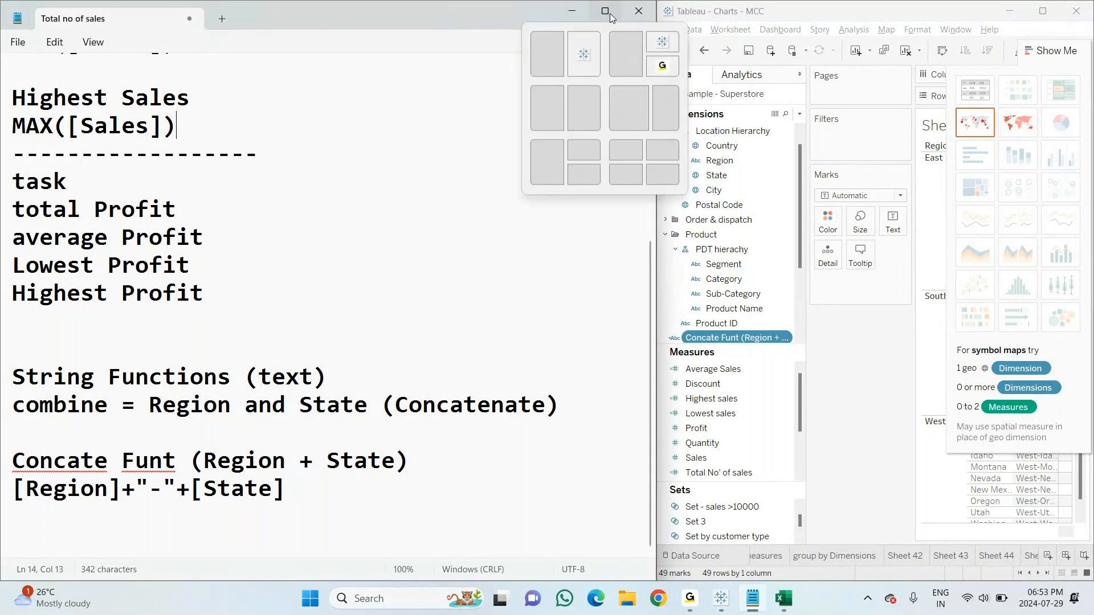
pyautogui.click(666, 116)
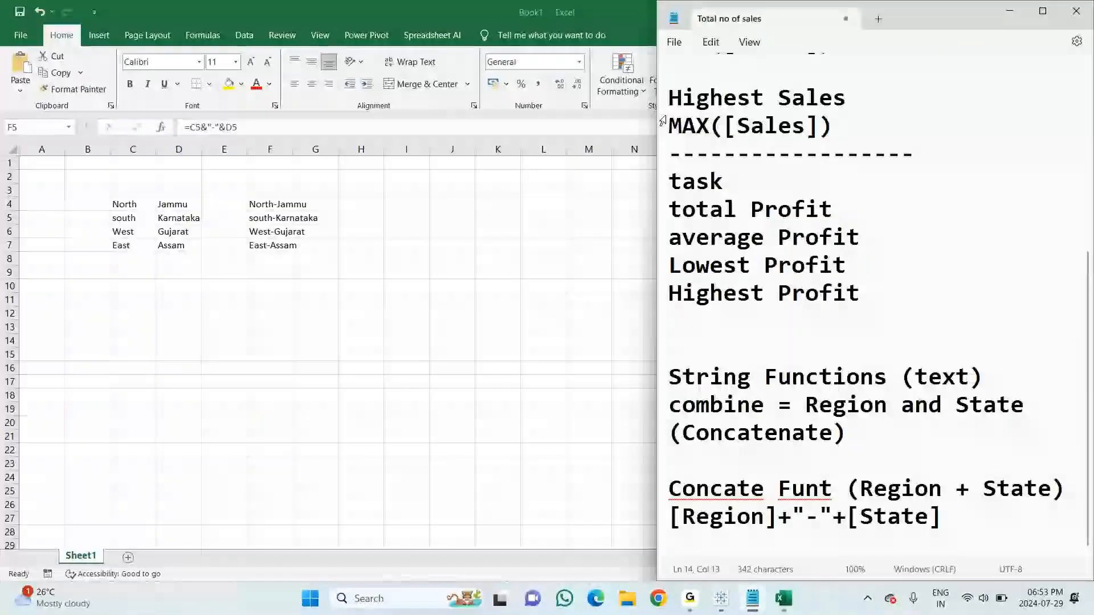
# Bring the Excel workbook Book1 to the front and close it without saving the changes
pyautogui.click(493, 24)
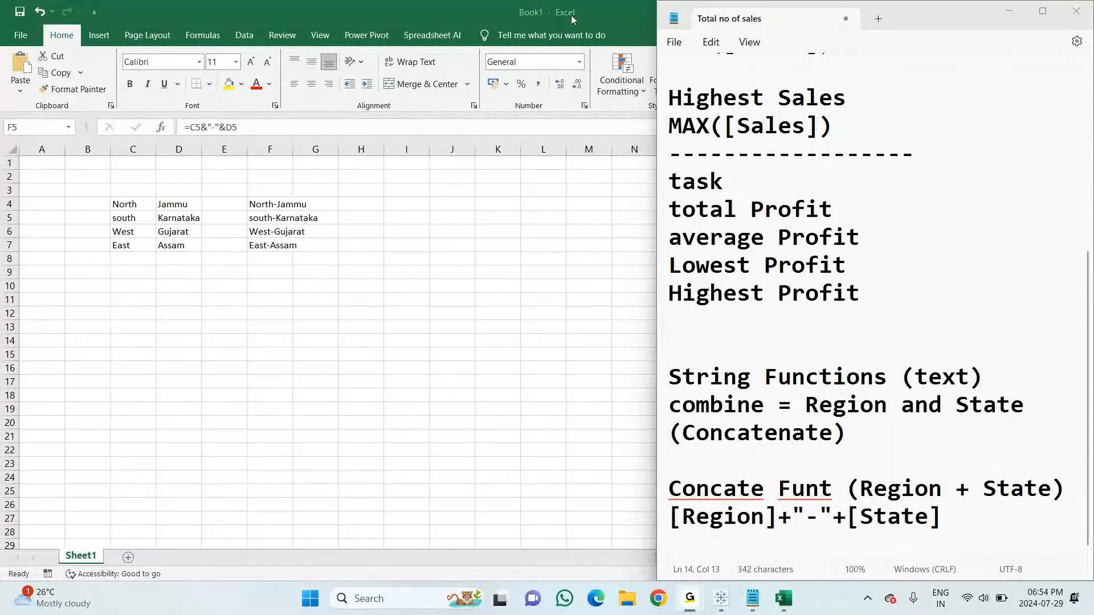
pyautogui.hotkey('alt', 'Tab')
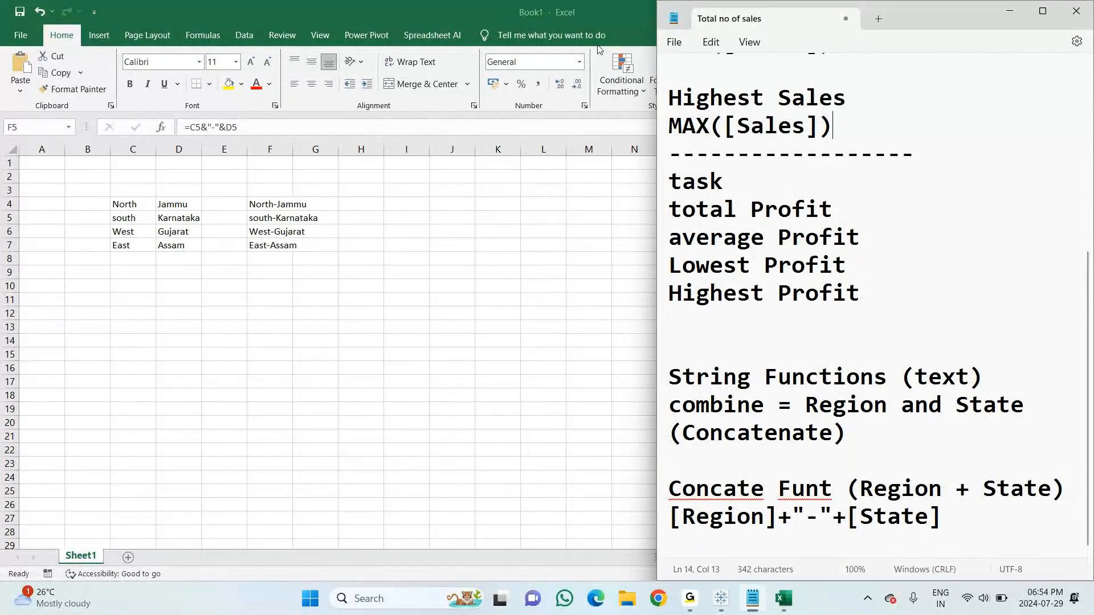
pyautogui.doubleClick(627, 19)
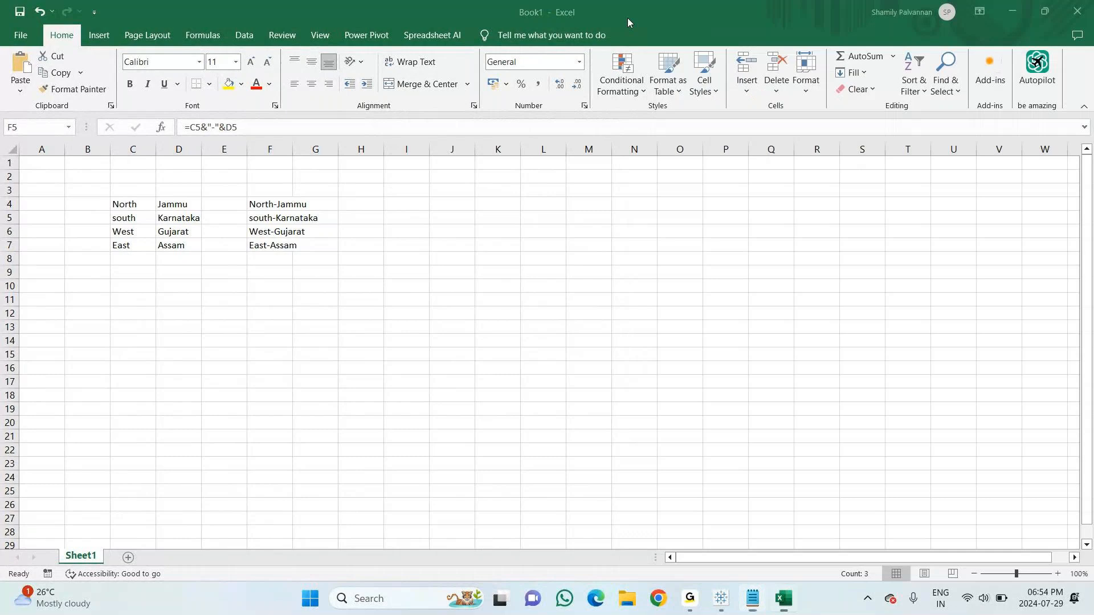
pyautogui.click(1077, 11)
pyautogui.click(592, 375)
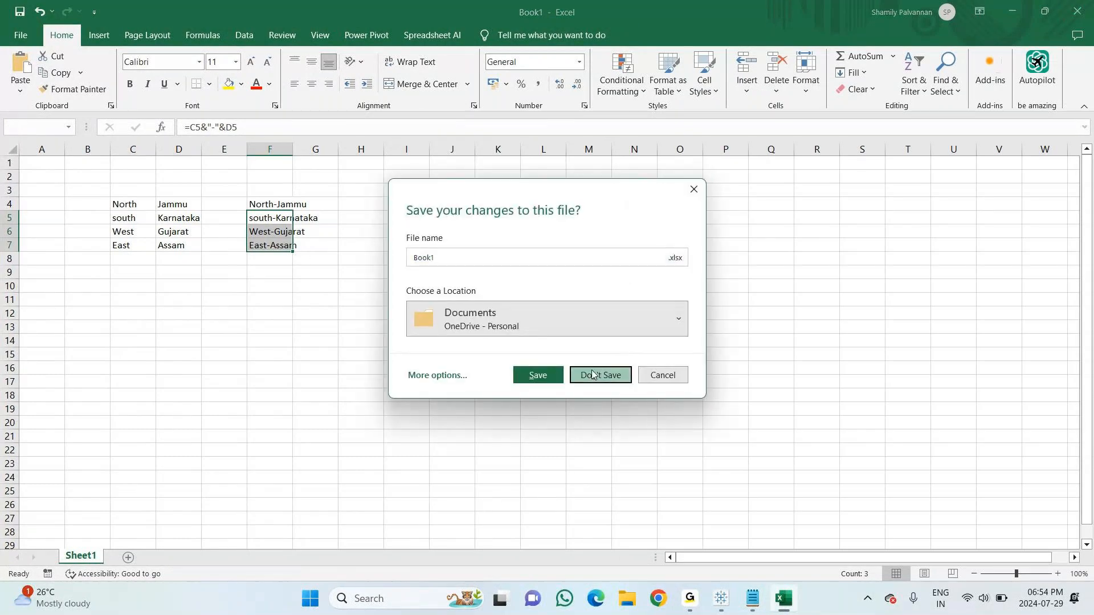
# Place the Tableau window beside Notepad, widen it up to the notes, and hide the Show Me chart suggestions
pyautogui.moveTo(739, 608)
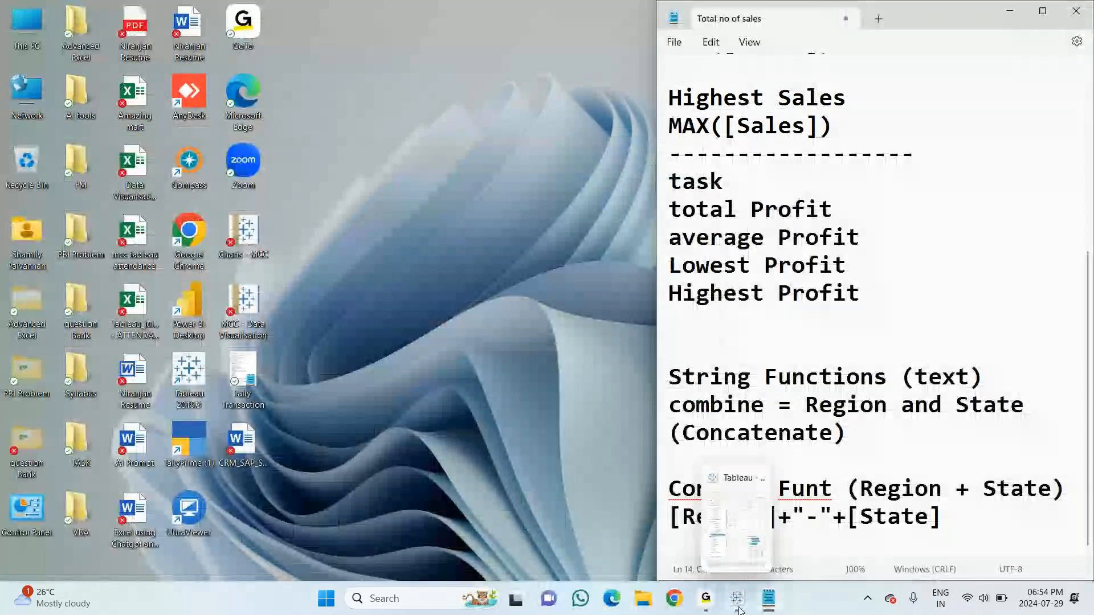
pyautogui.click(740, 480)
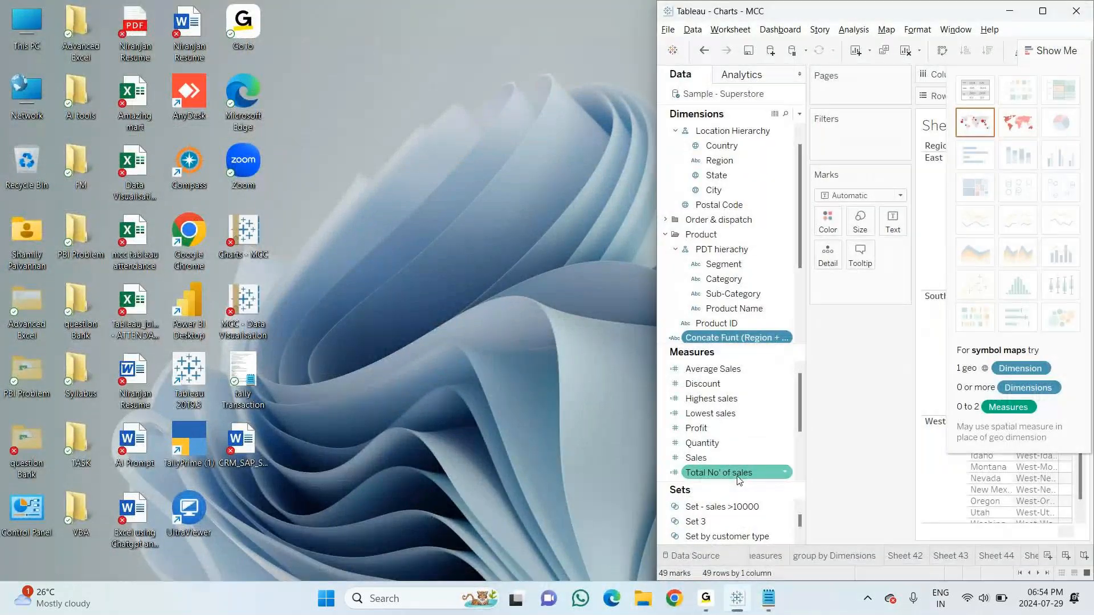
pyautogui.moveTo(907, 16); pyautogui.dragTo(259, 6)
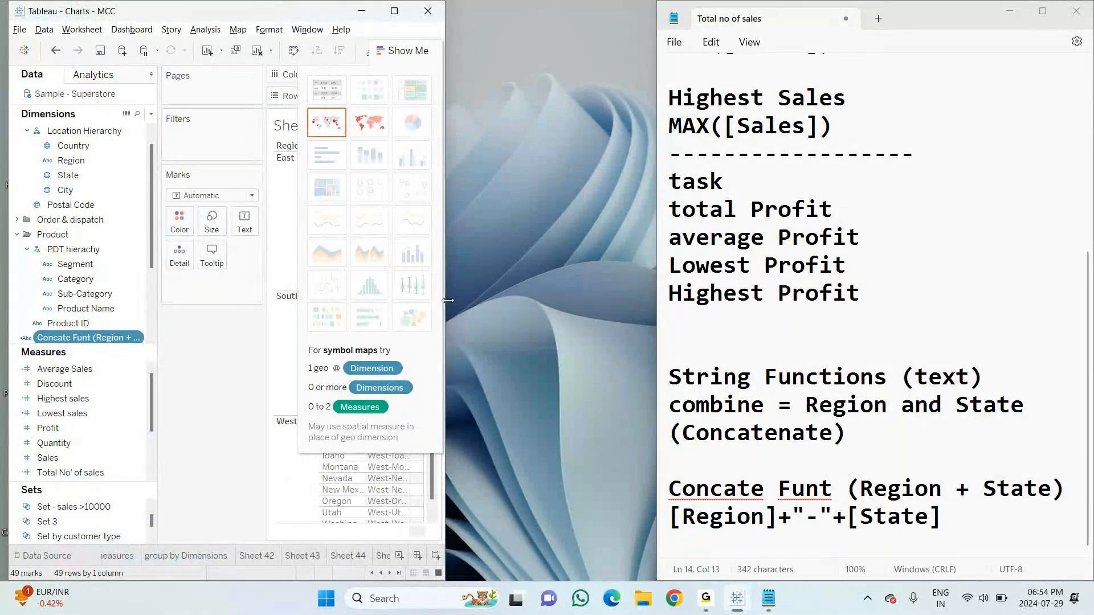
pyautogui.moveTo(448, 300); pyautogui.dragTo(667, 316)
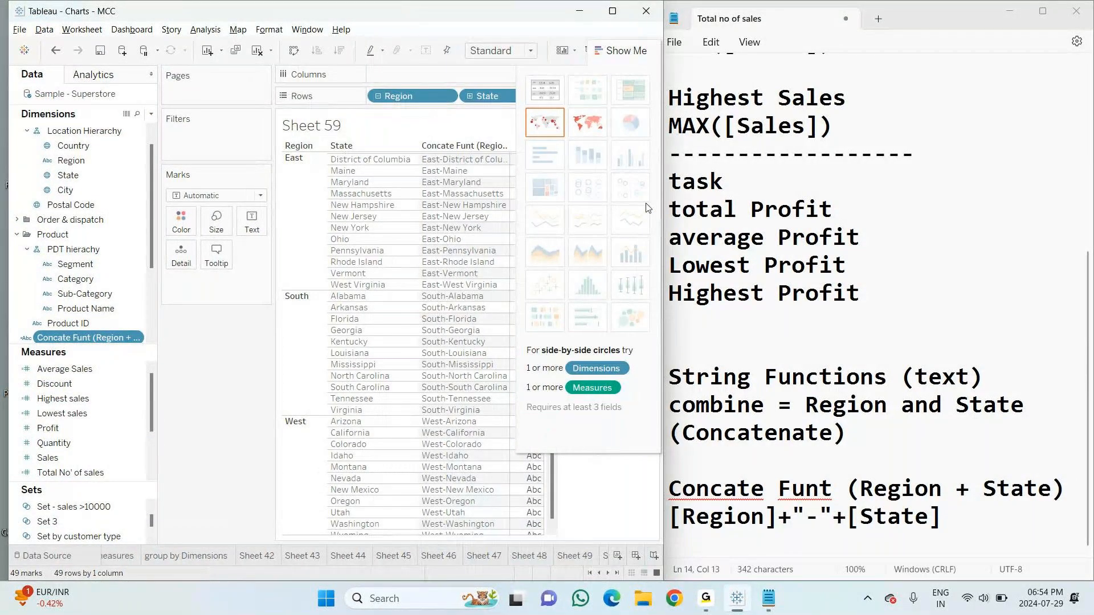
pyautogui.click(629, 51)
pyautogui.moveTo(699, 603)
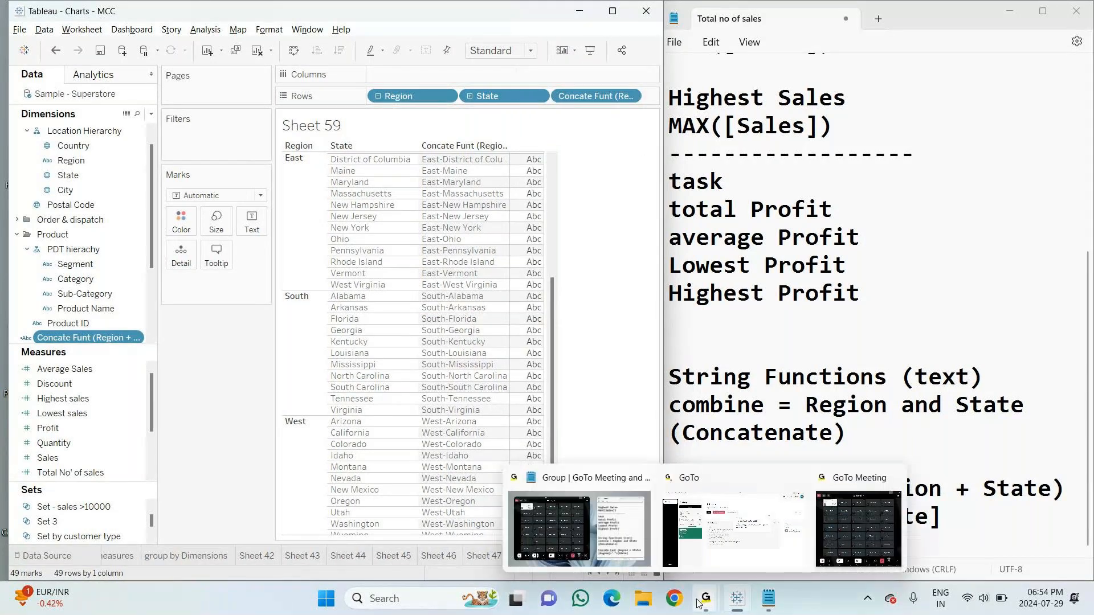
pyautogui.moveTo(624, 482)
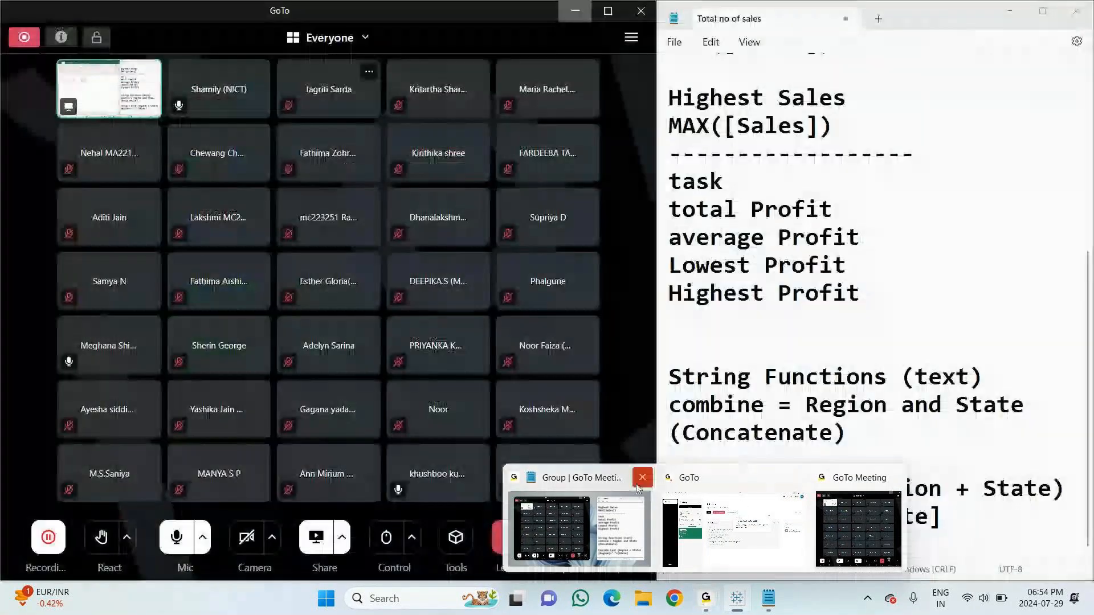
pyautogui.moveTo(865, 484)
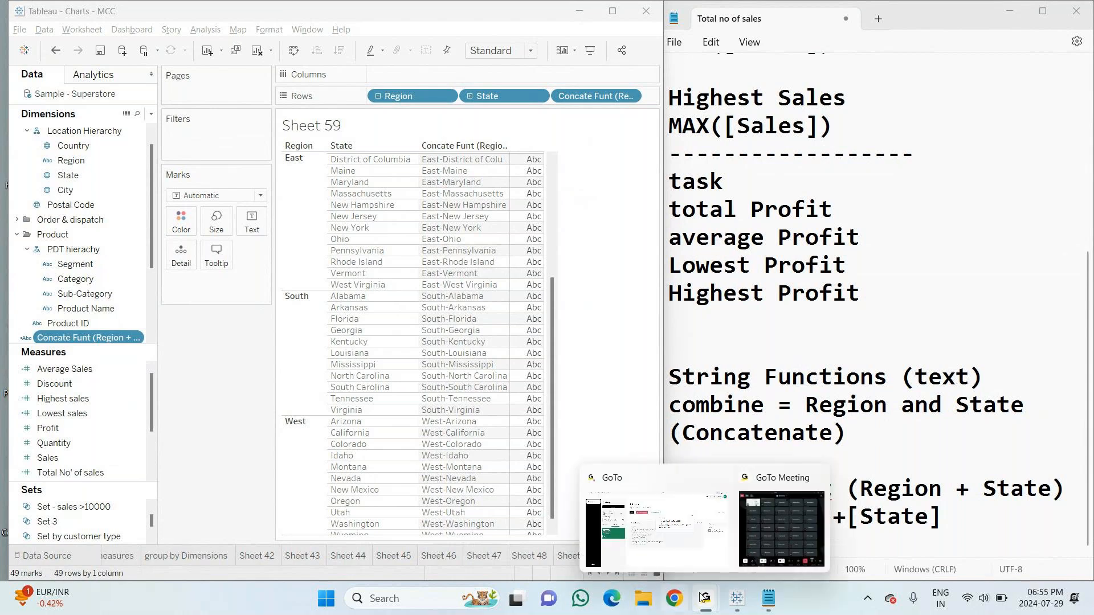
pyautogui.click(738, 600)
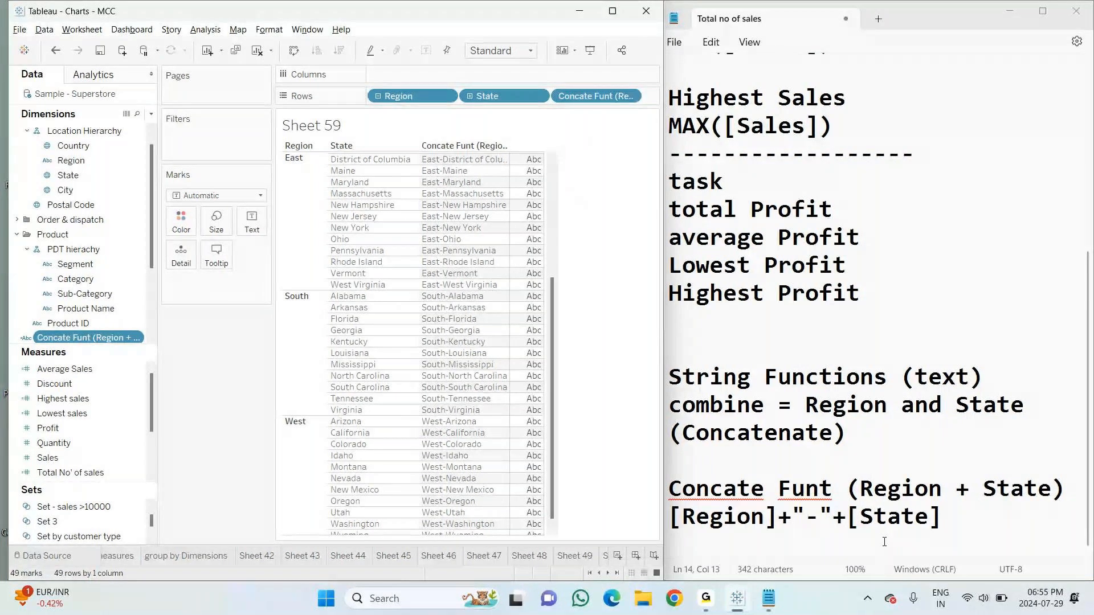
# Add a "Task" heading with the line "State + City" below the concatenation formula in the Notepad notes
pyautogui.click(951, 534)
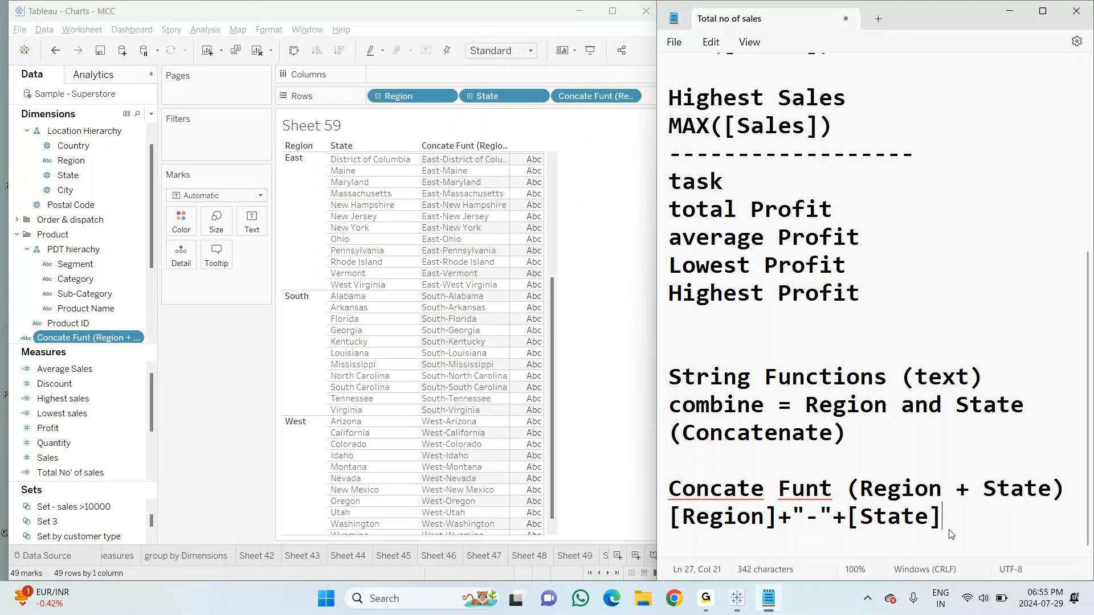
pyautogui.press('Return')
pyautogui.press('Return')
pyautogui.write('Task')
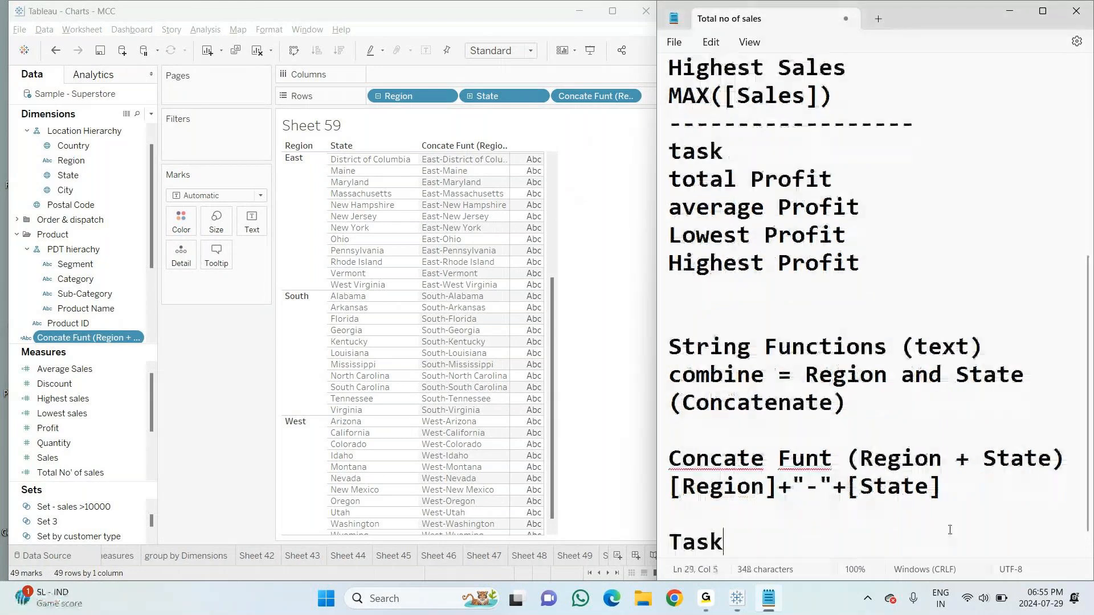
pyautogui.press('Return')
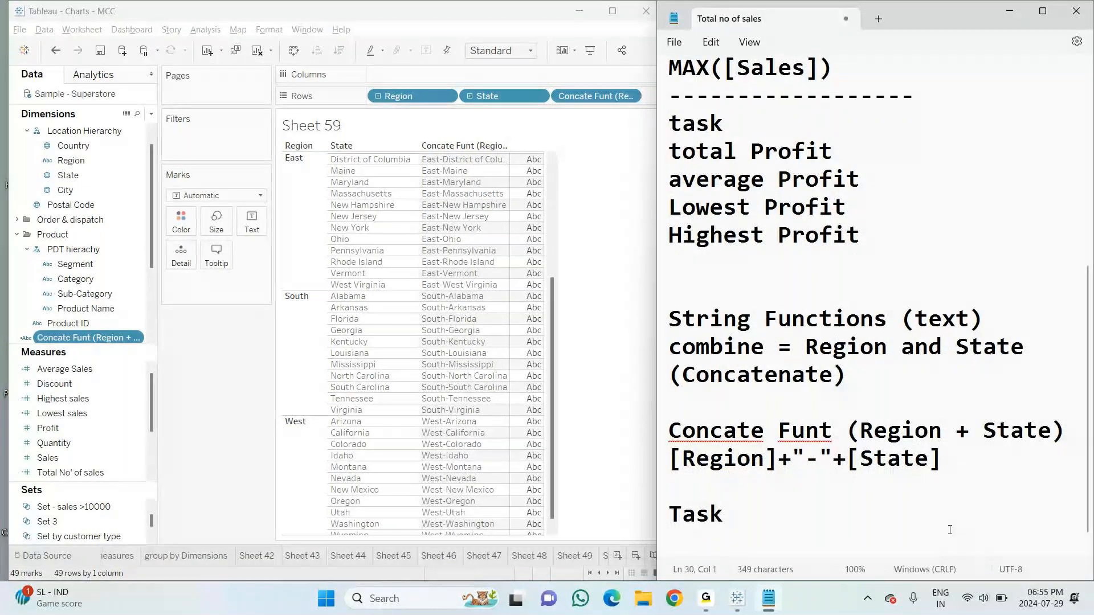
pyautogui.write('State +')
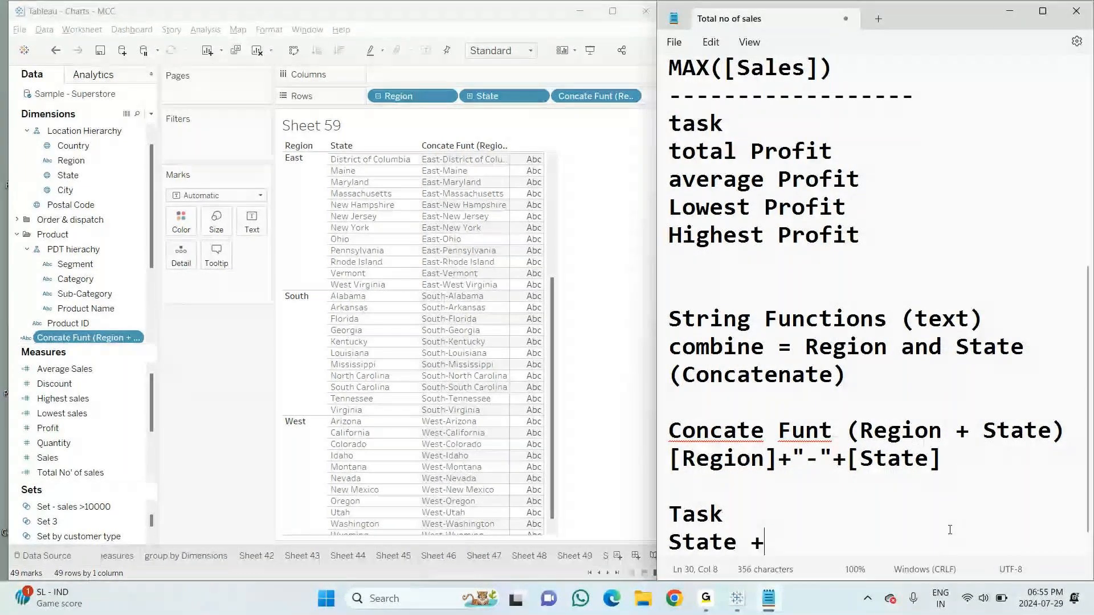
pyautogui.write(' City')
pyautogui.press('Return')
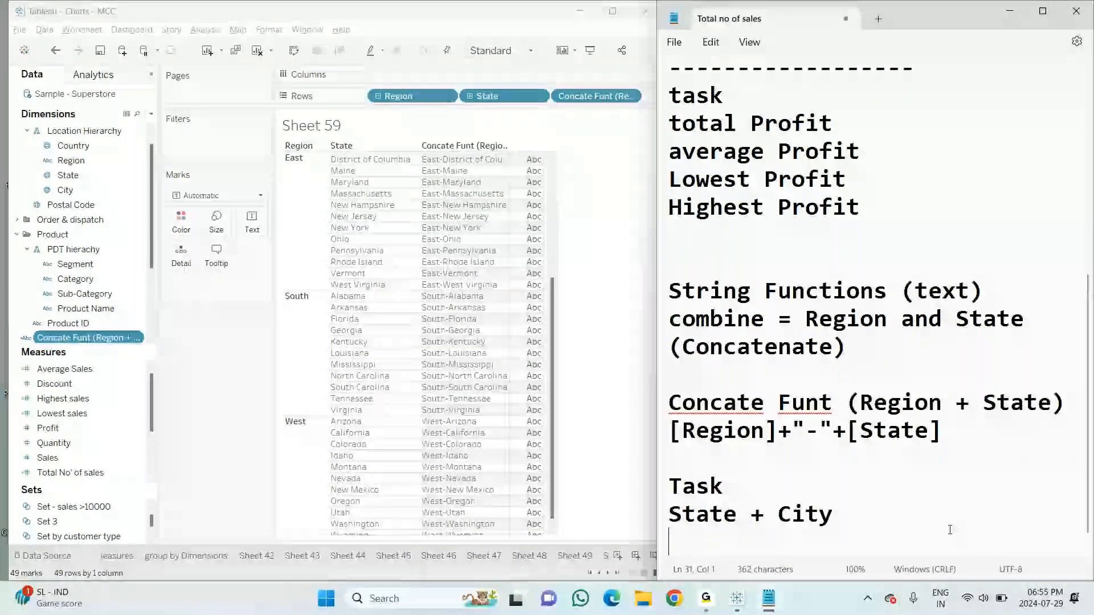
pyautogui.press('Return')
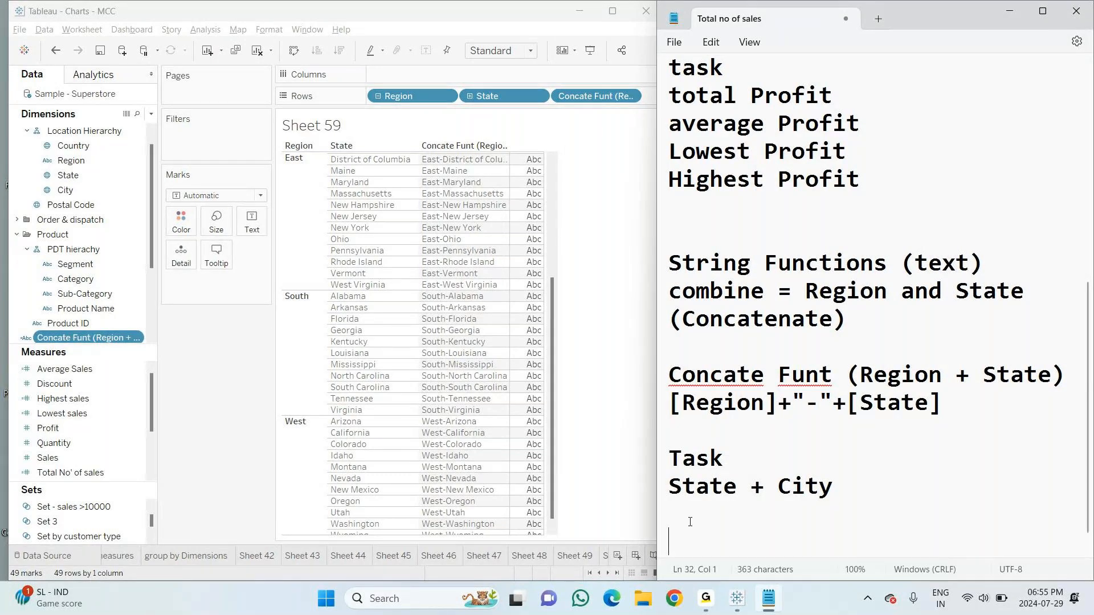
# Switch back to Tableau and maximize its window over the full screen
pyautogui.hotkey('alt', 'Tab')
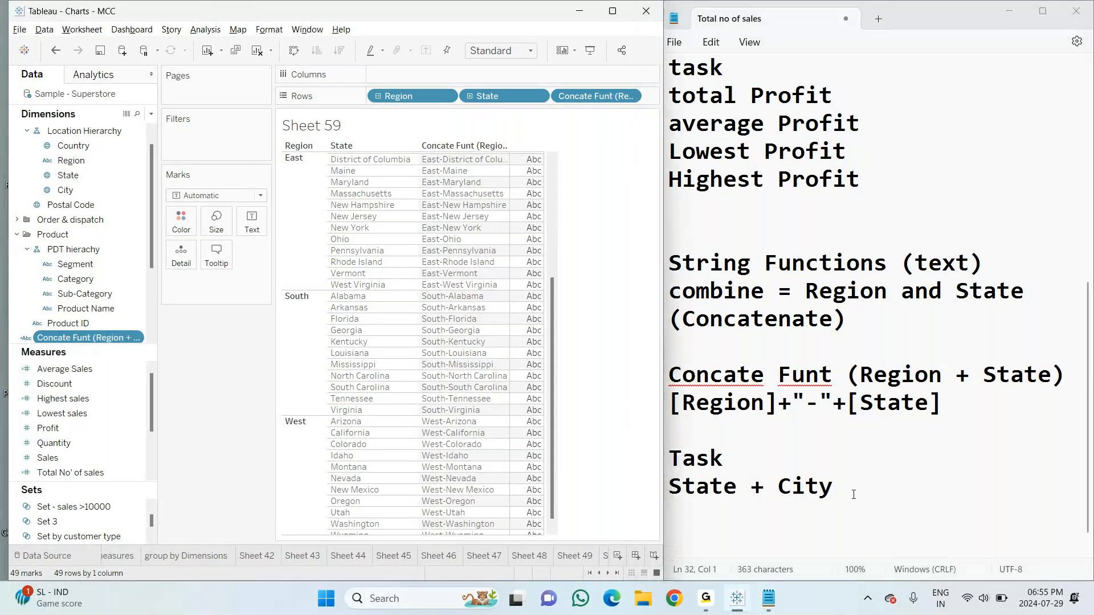
pyautogui.click(854, 495)
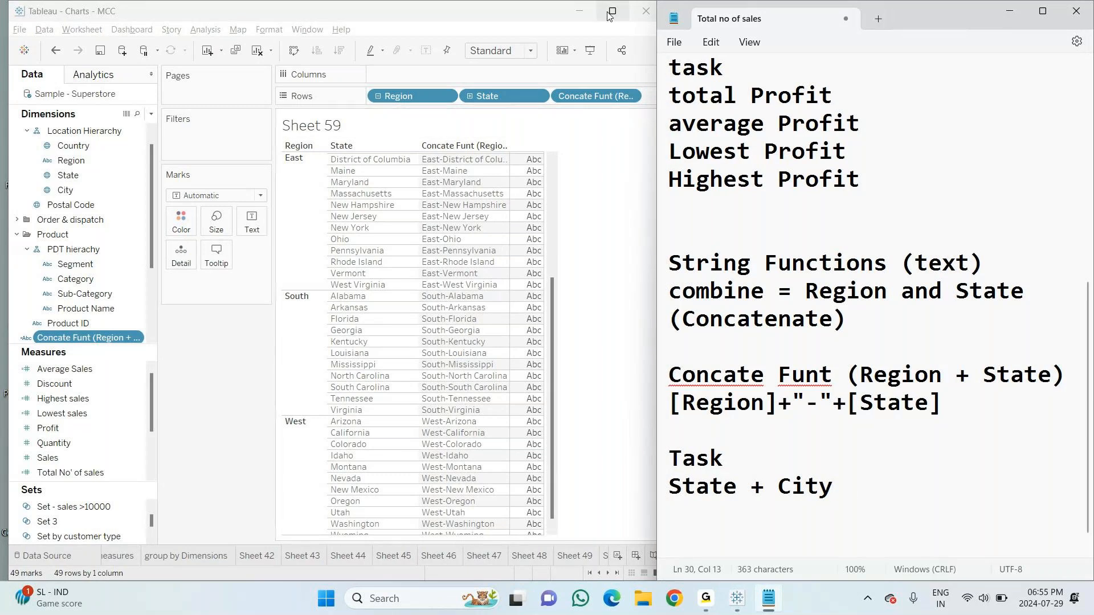
pyautogui.moveTo(611, 13)
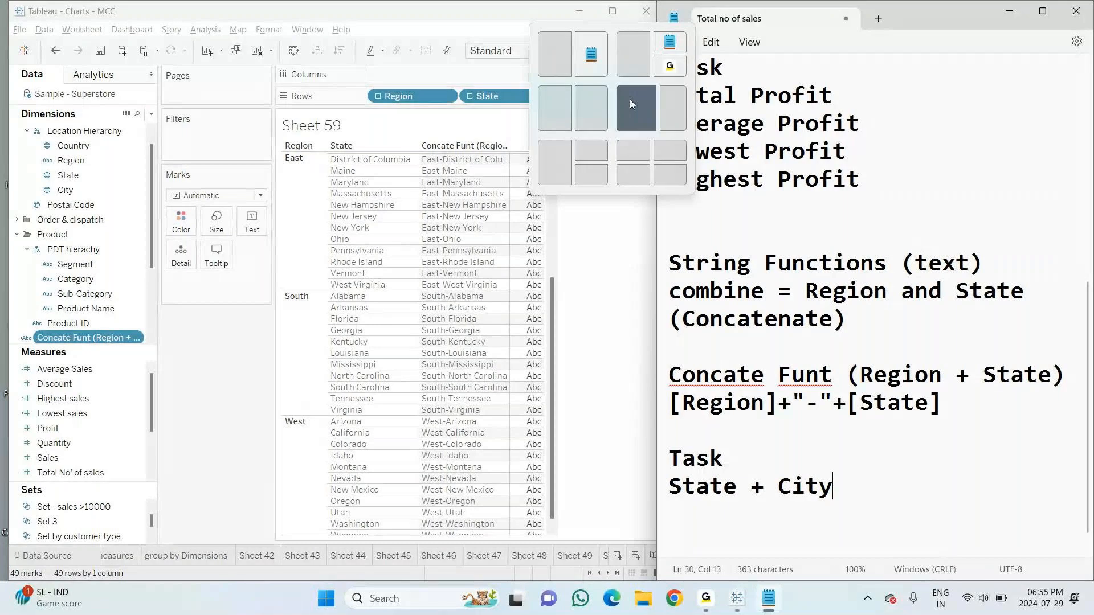
pyautogui.click(630, 99)
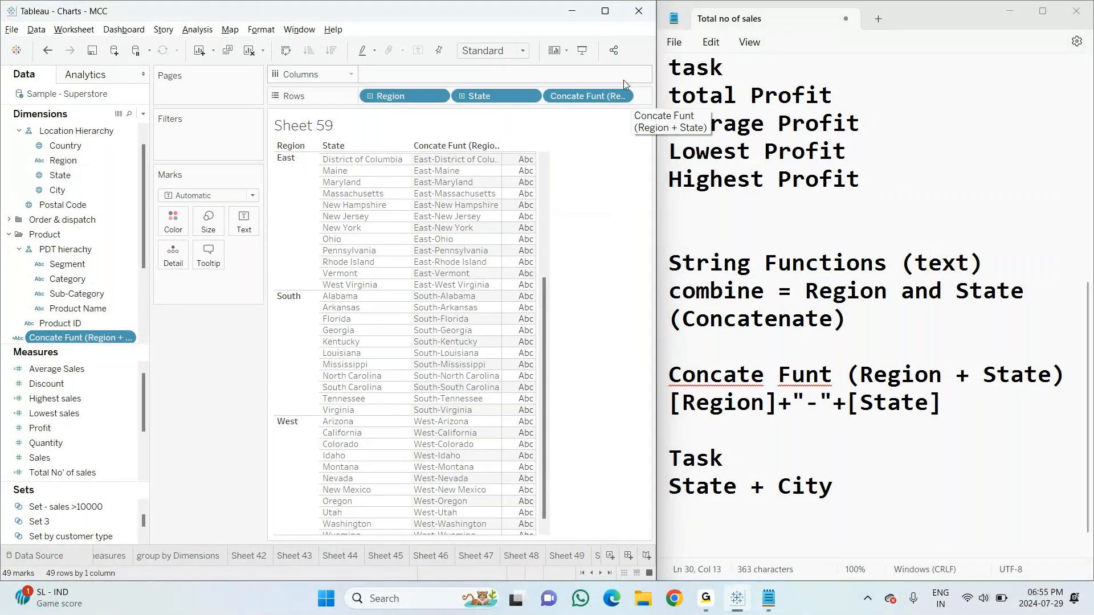
pyautogui.press('super+Up')
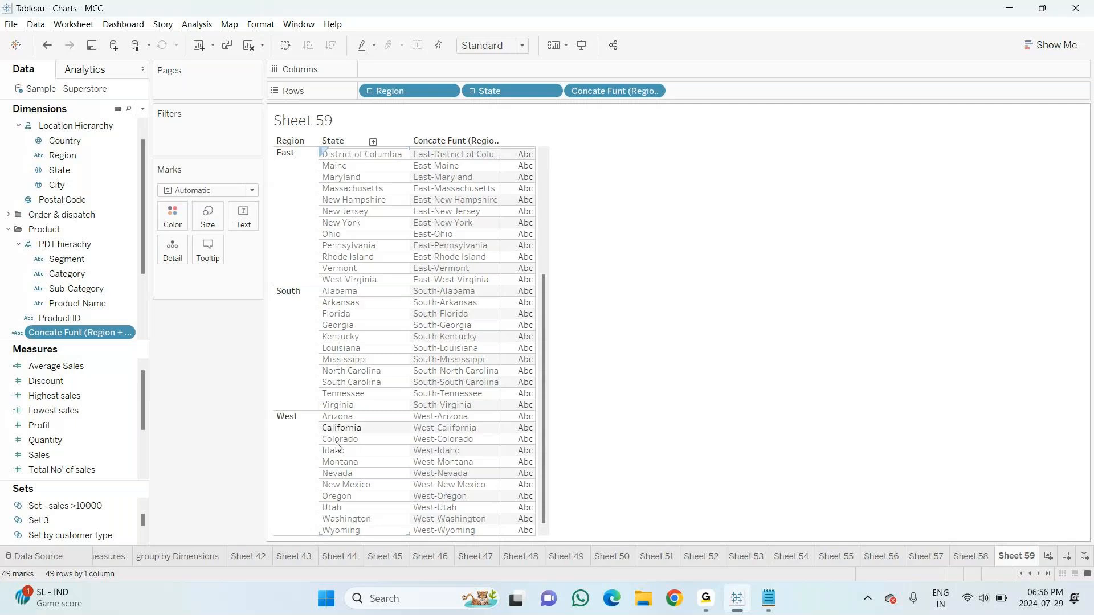
# Create a calculated field from the State dimension and name it "Funt - upper"
pyautogui.click(143, 109)
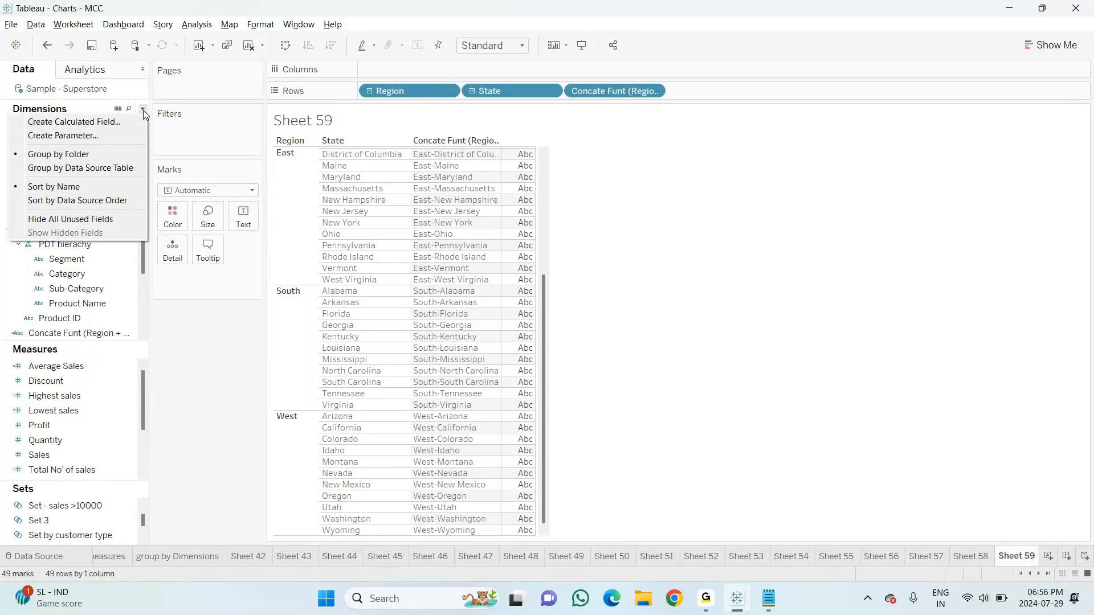
pyautogui.click(143, 111)
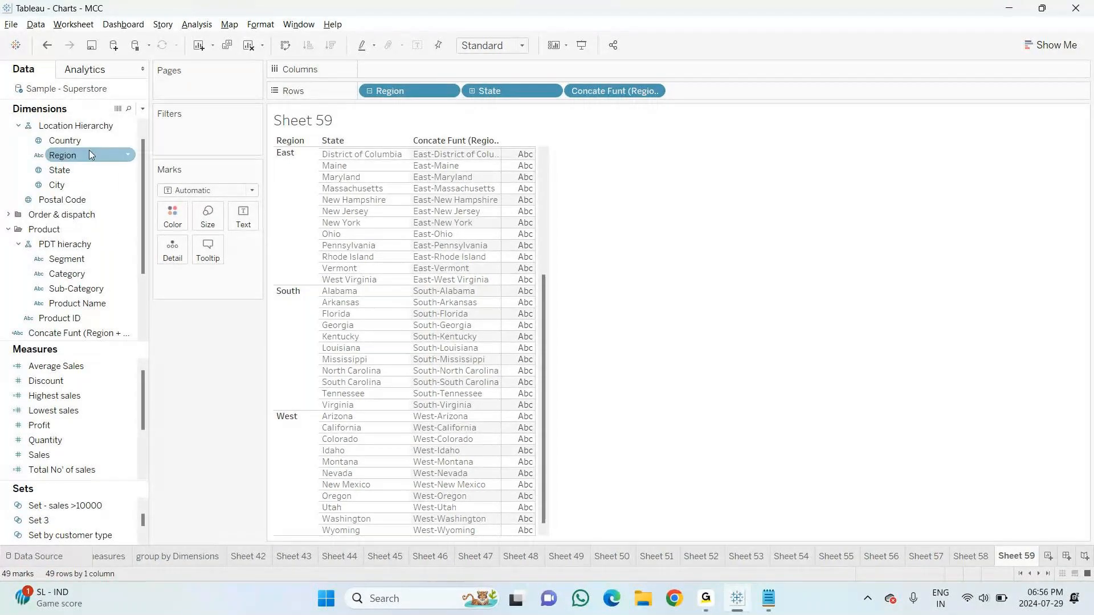
pyautogui.click(70, 174)
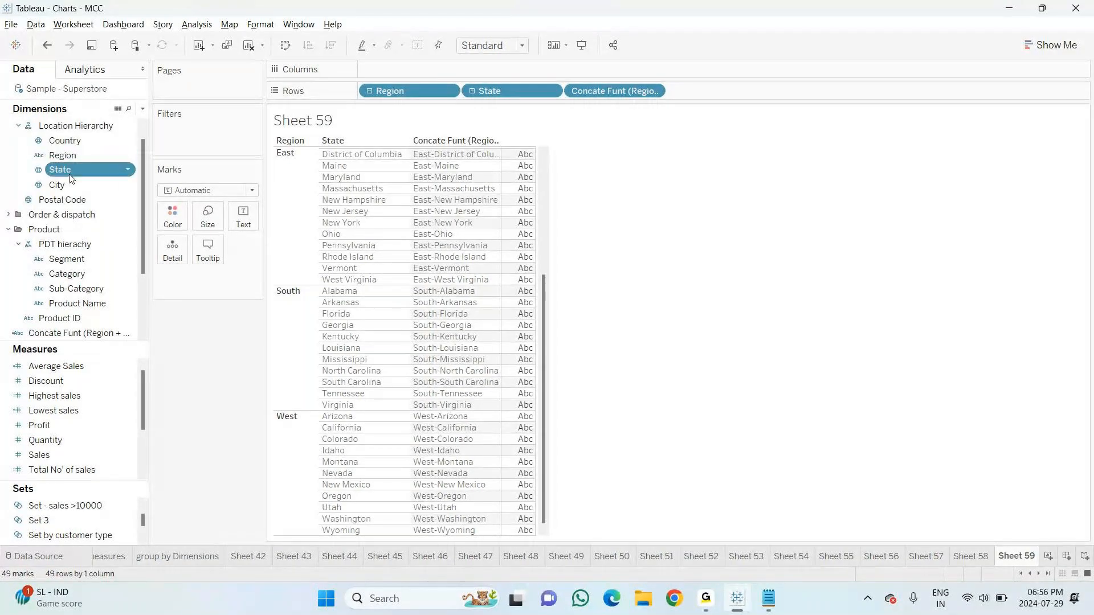
pyautogui.click(130, 172)
pyautogui.moveTo(205, 269)
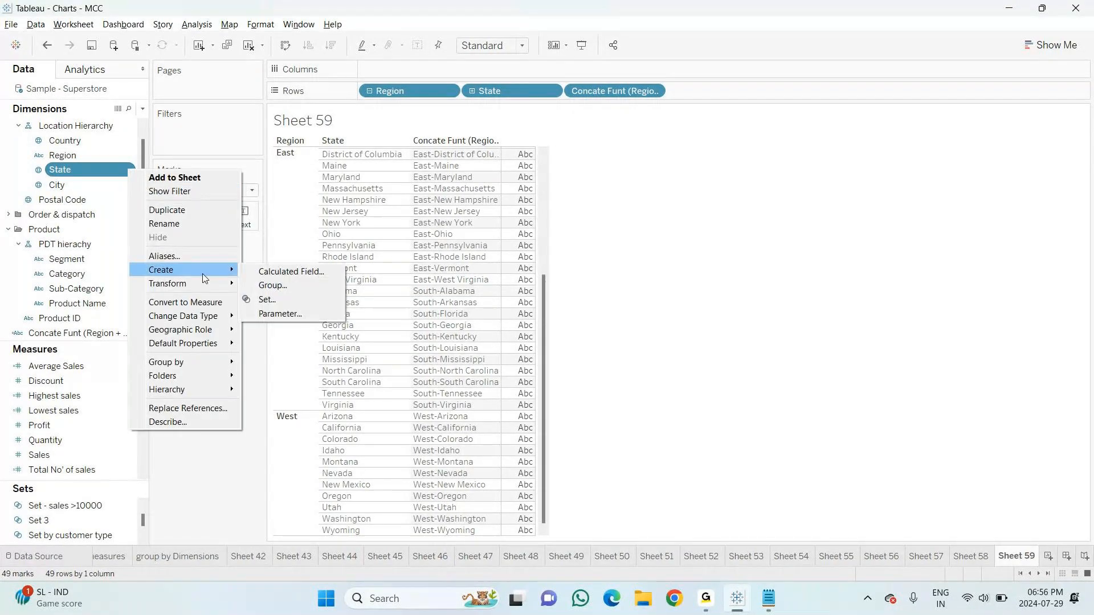
pyautogui.click(284, 275)
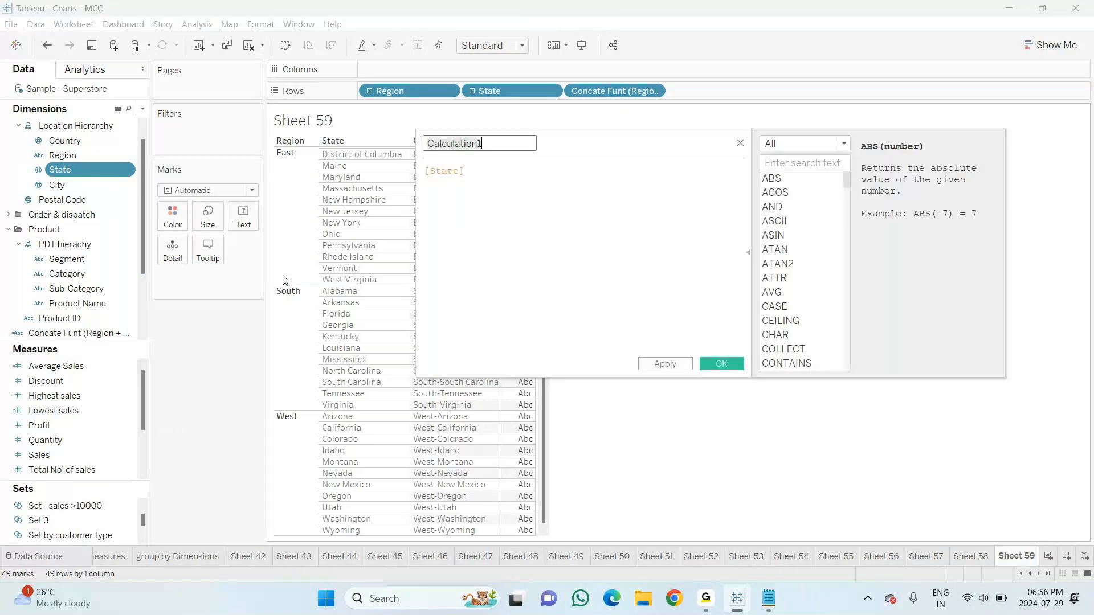
pyautogui.press('BackSpace')
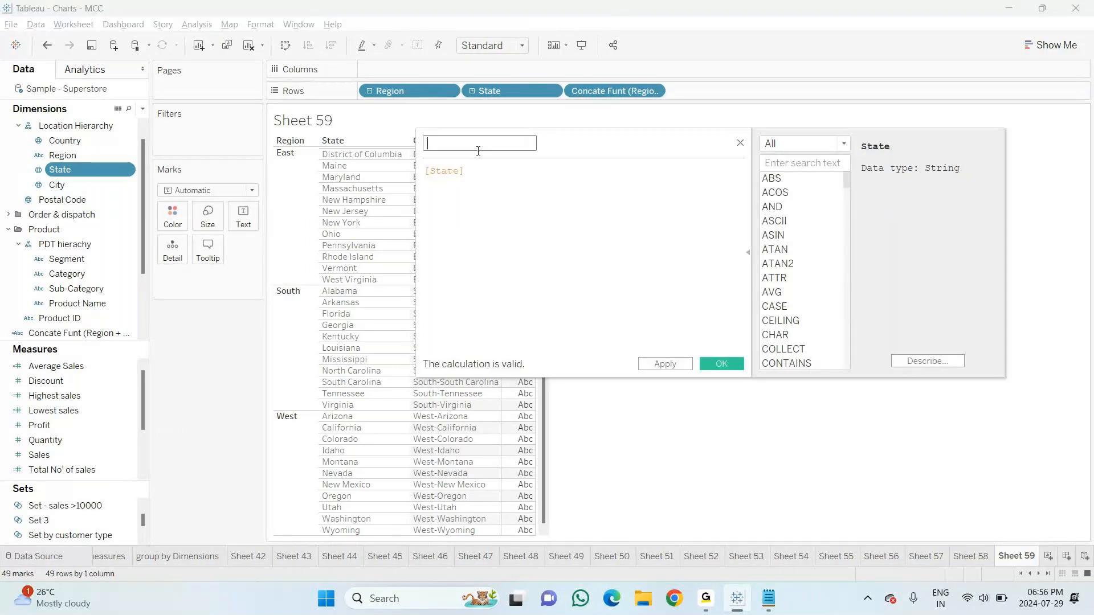
pyautogui.write('Fun')
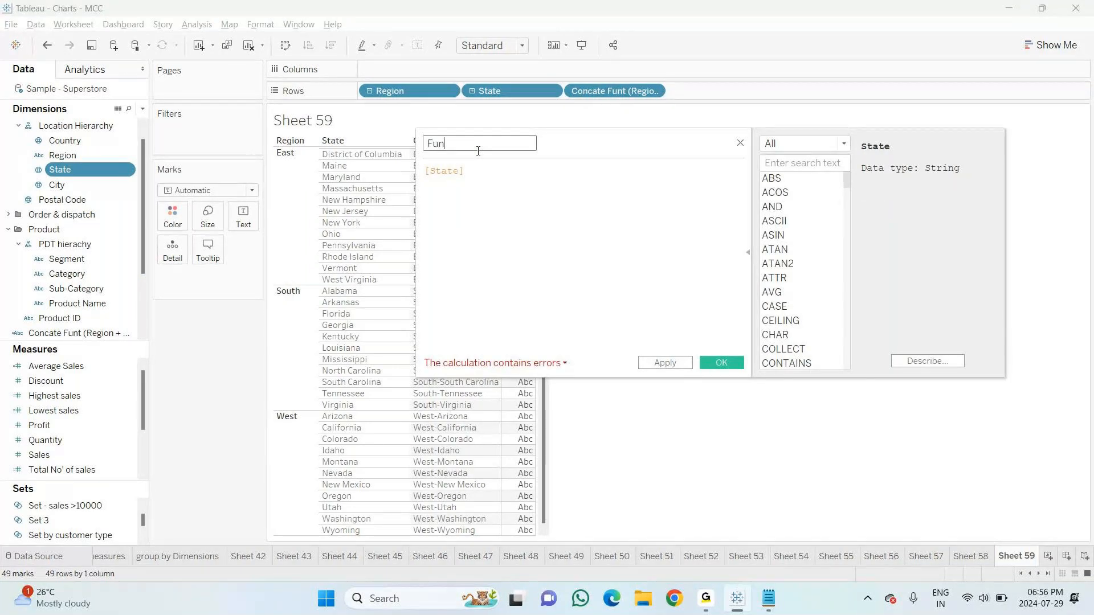
pyautogui.write('t - ')
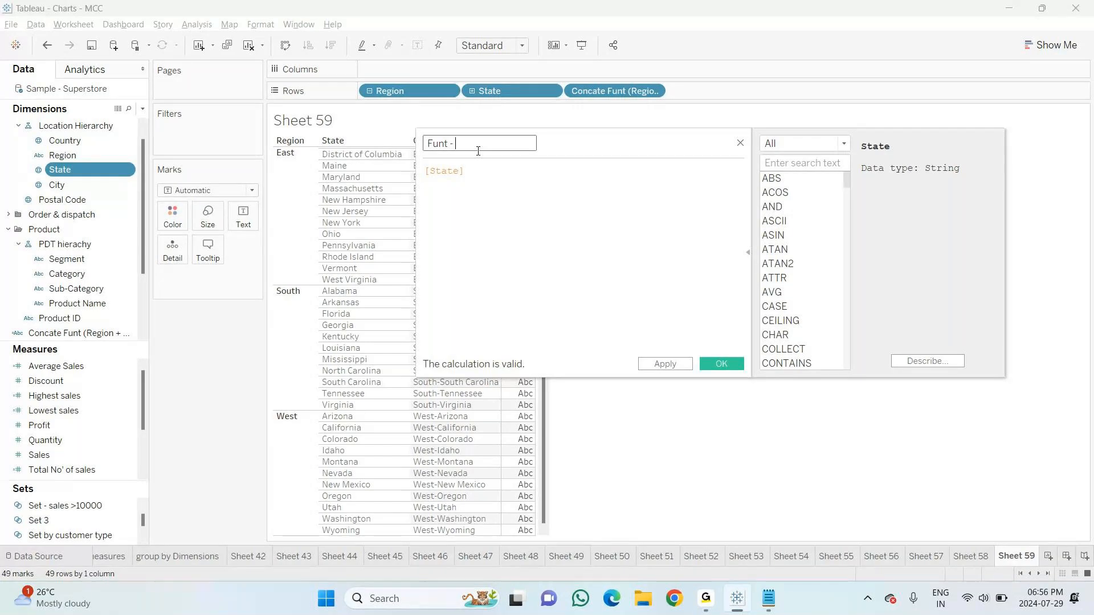
pyautogui.write('upper')
# Complete the Funt - upper formula as UPPER([State]), save the field, and add it to the sheet as the last row field
pyautogui.click(426, 170)
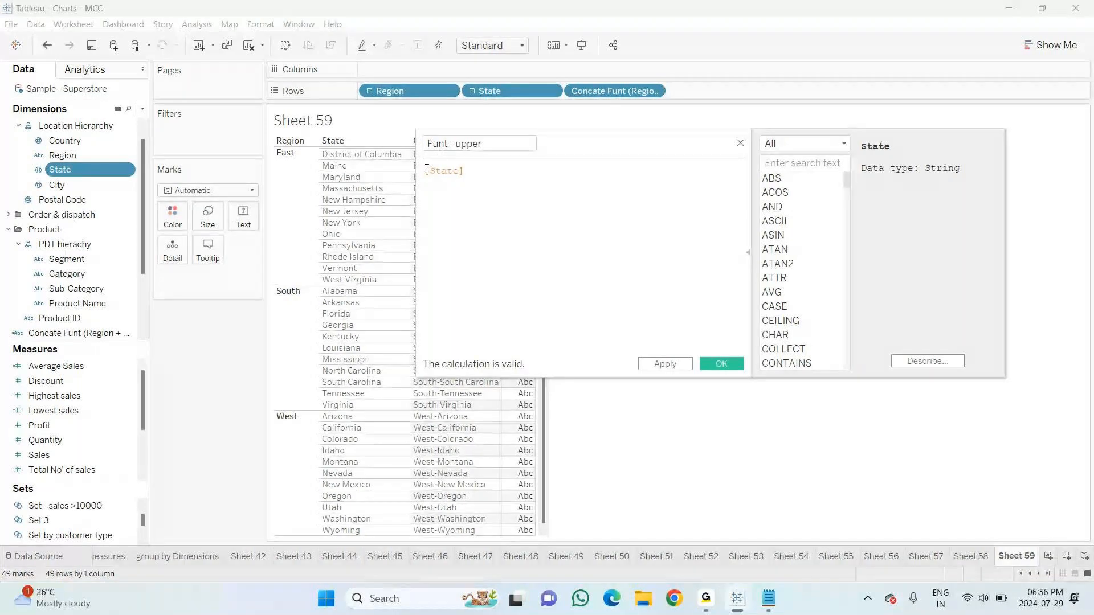
pyautogui.write('u')
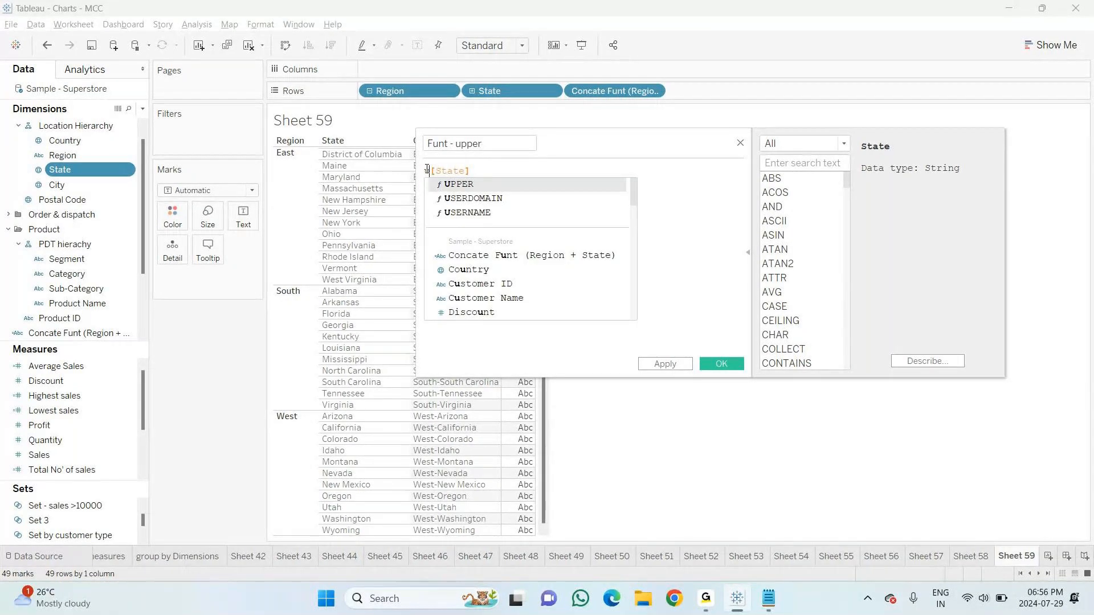
pyautogui.write('pp')
pyautogui.click(475, 184)
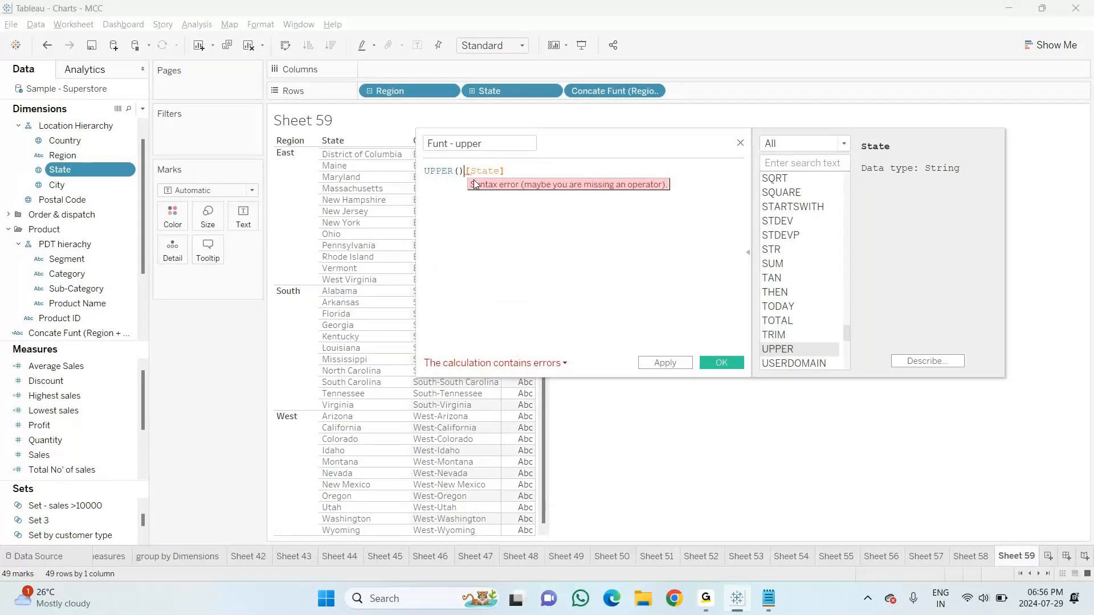
pyautogui.press('BackSpace')
pyautogui.click(501, 175)
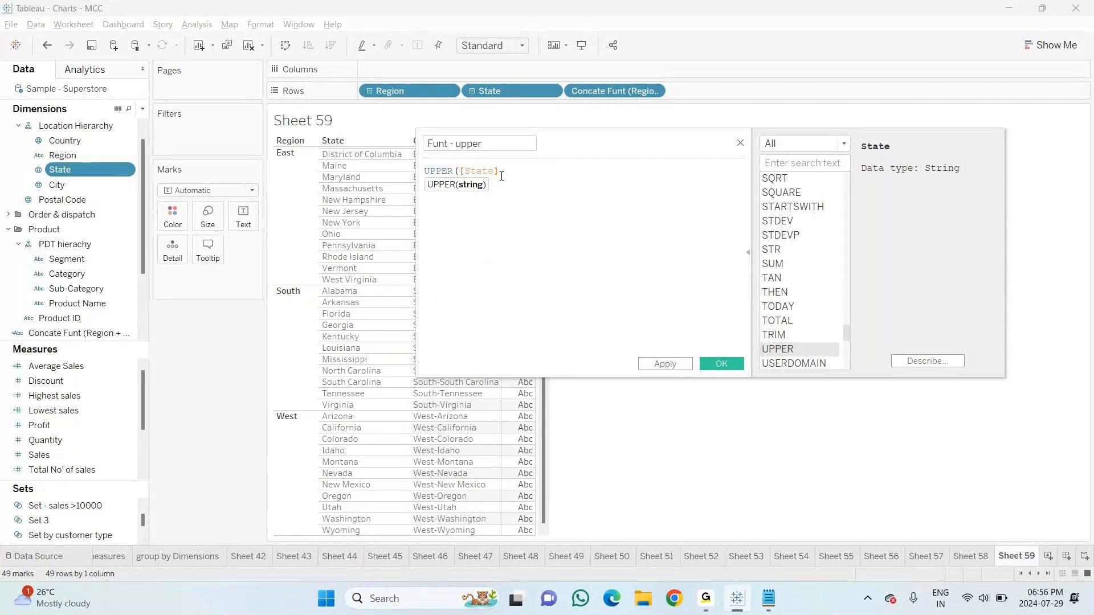
pyautogui.write(')')
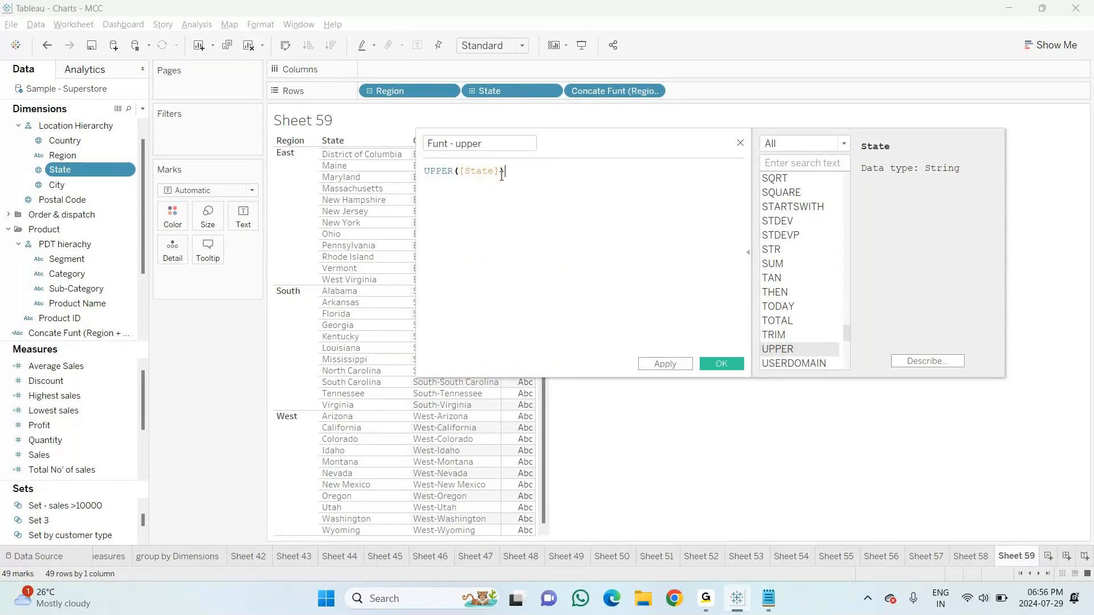
pyautogui.click(722, 365)
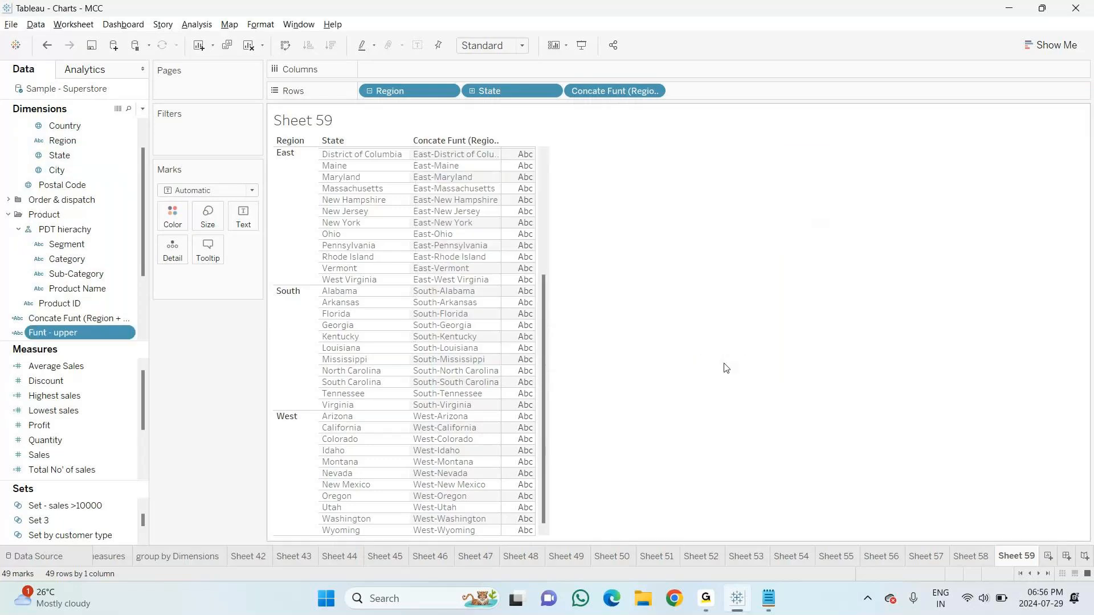
pyautogui.moveTo(94, 334); pyautogui.dragTo(521, 283)
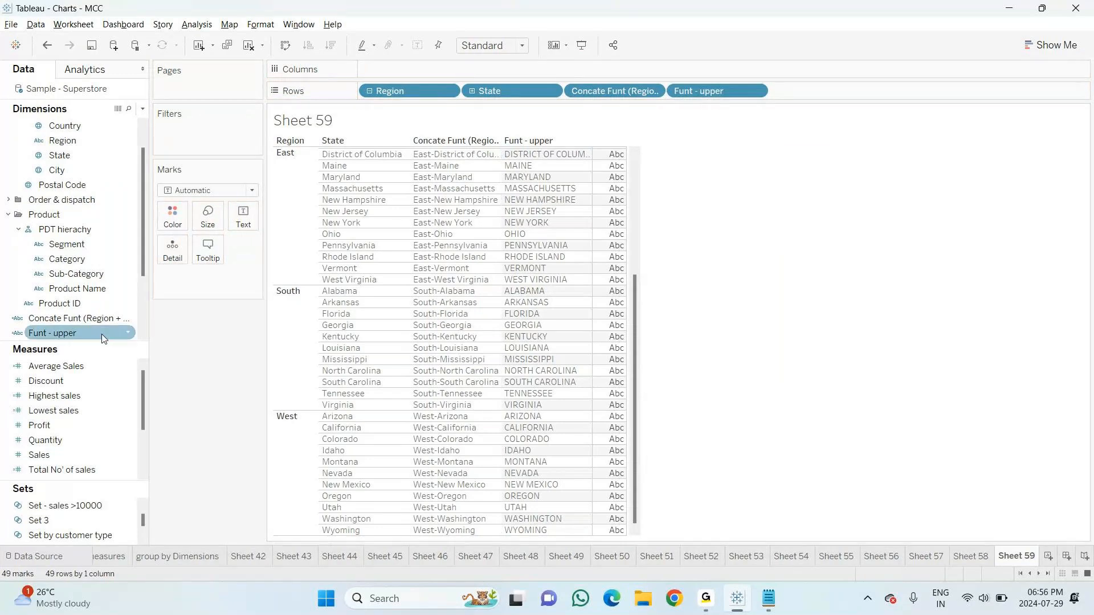
# Open the Funt - upper calculated field for editing and copy its whole formula
pyautogui.click(129, 335)
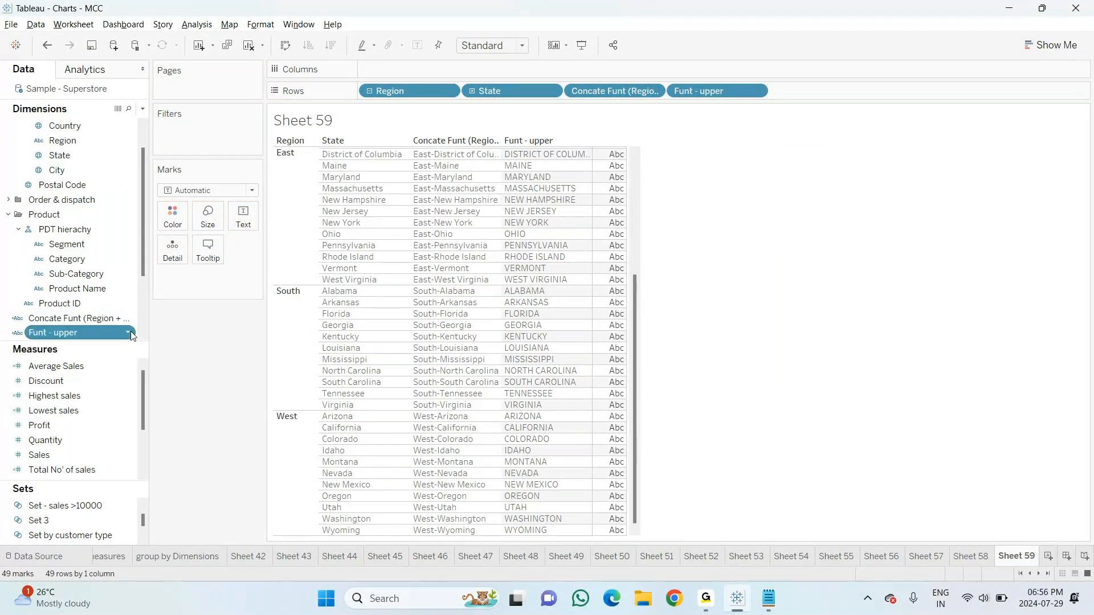
pyautogui.click(128, 333)
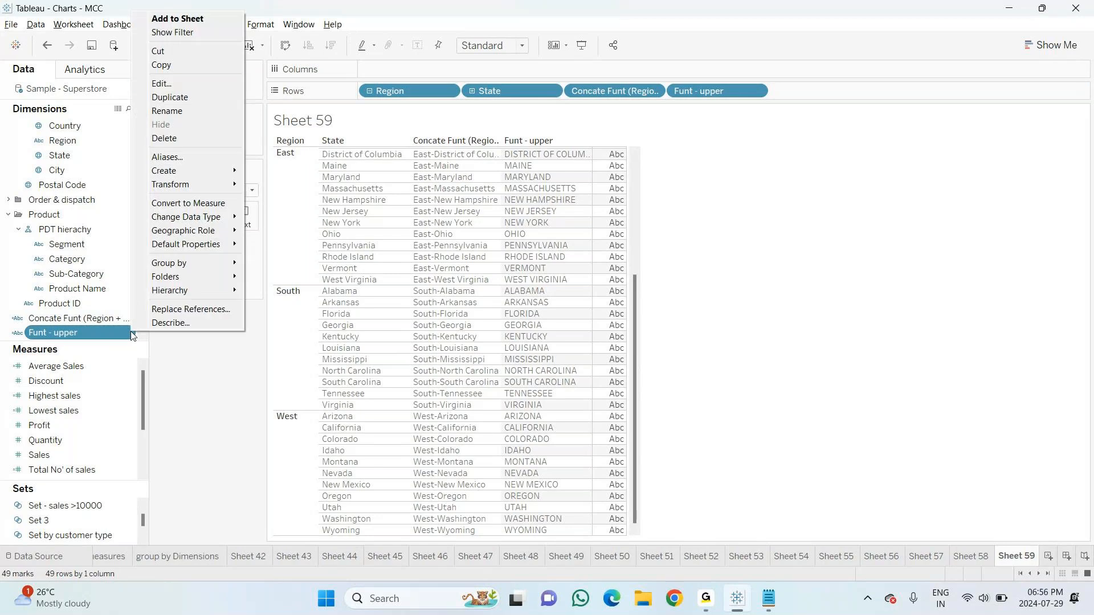
pyautogui.click(162, 83)
pyautogui.moveTo(505, 171); pyautogui.dragTo(396, 177)
pyautogui.hotkey('ctrl', 'c')
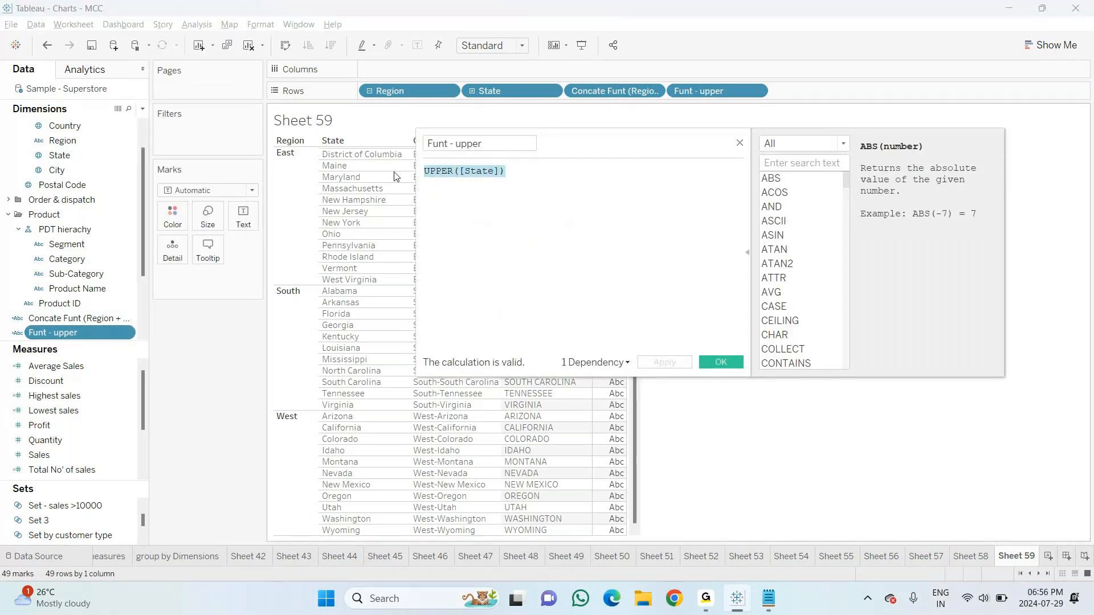
# Switch to Notepad and add a "state - upper" line with the copied formula UPPER([State]) beneath it
pyautogui.hotkey('alt', 'Tab')
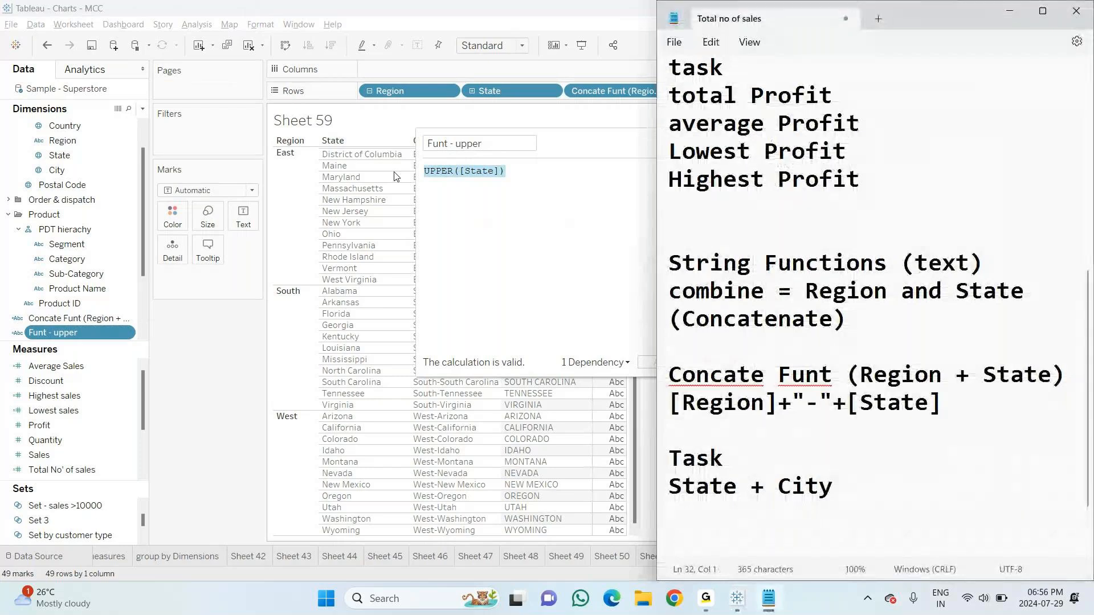
pyautogui.write('state ')
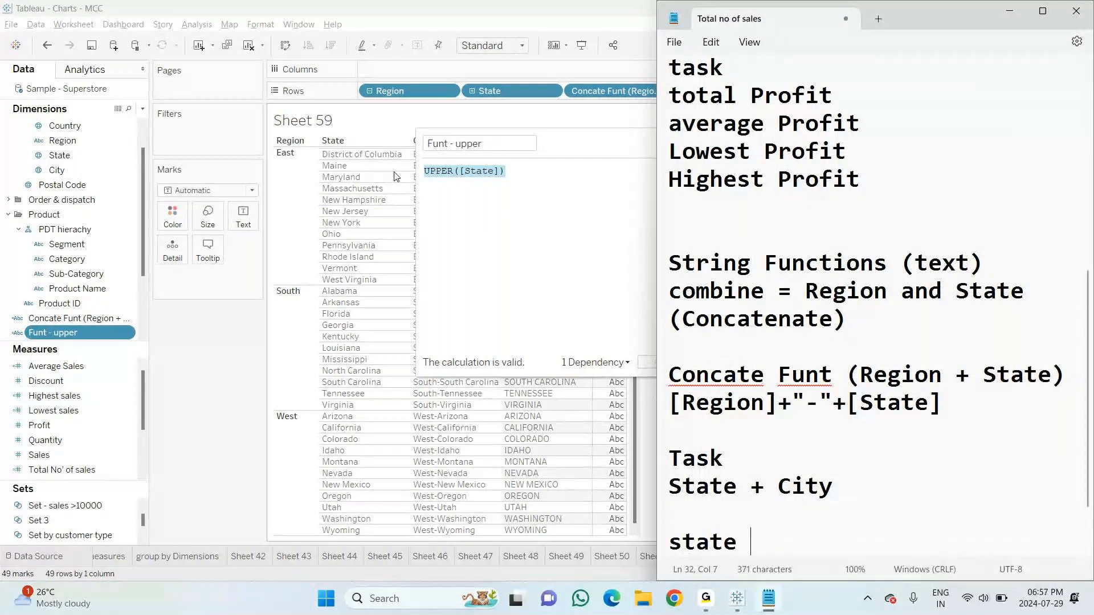
pyautogui.write('- upper')
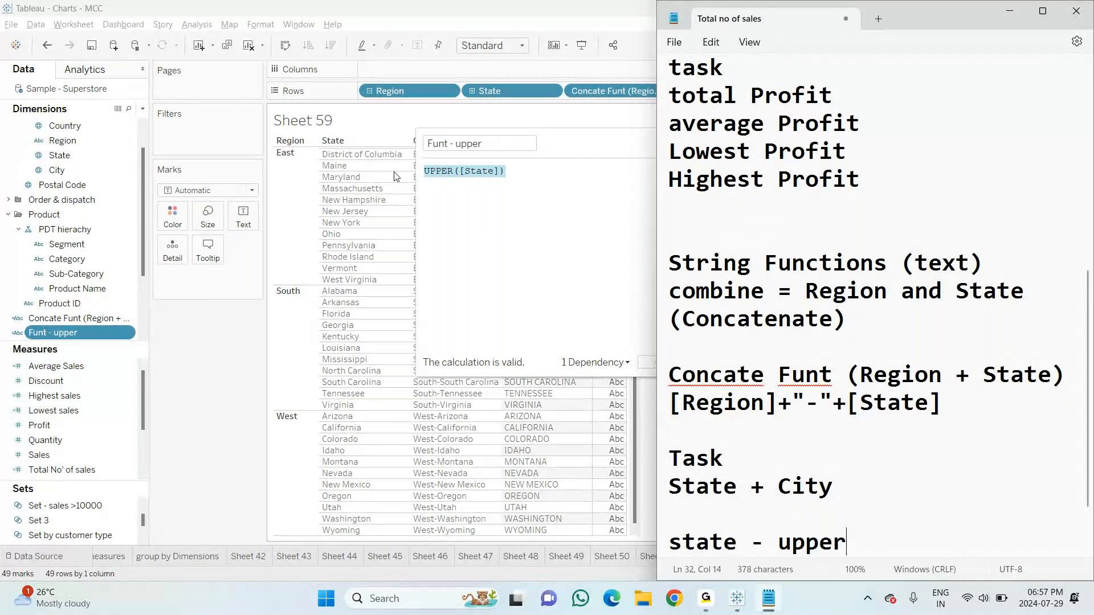
pyautogui.press('Return')
pyautogui.hotkey('ctrl', 'v')
pyautogui.press('Return')
pyautogui.press('Return')
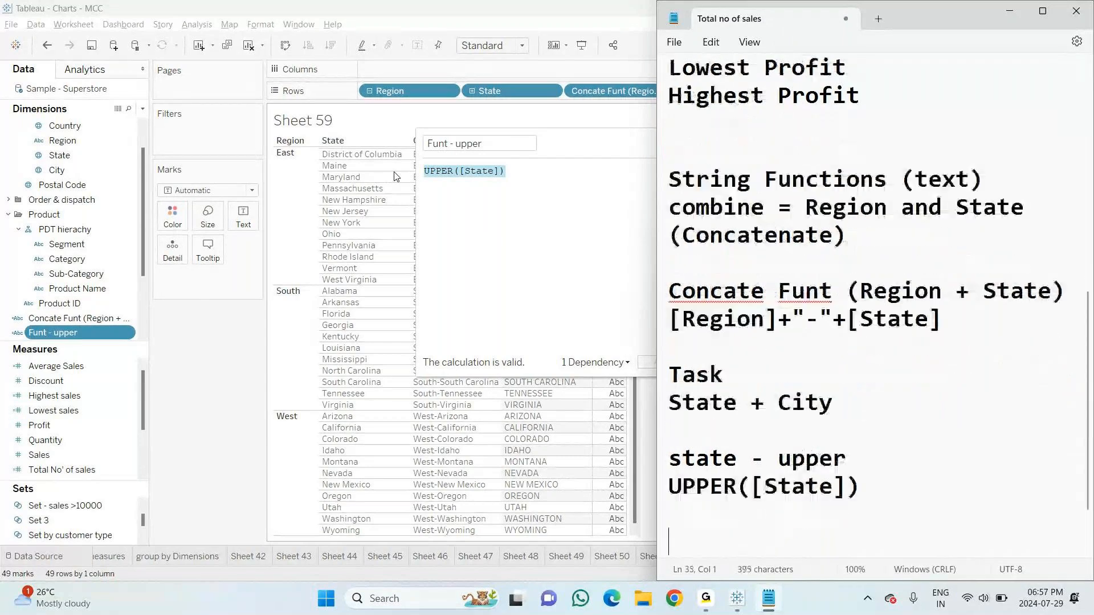
# Add a "state - Lower" line below the uppercase formula in the notes
pyautogui.write('state ')
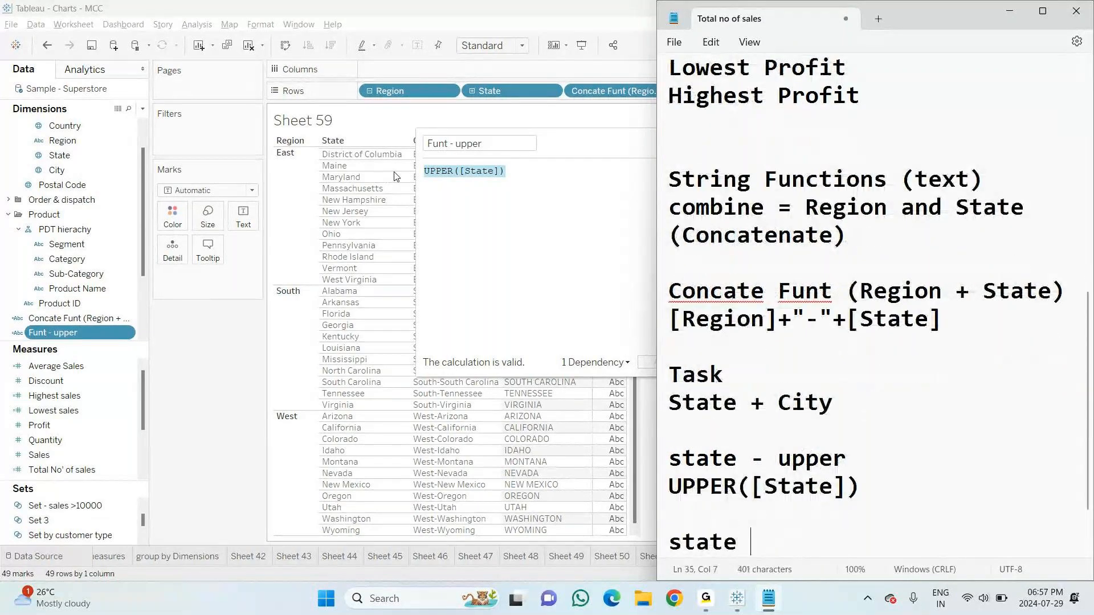
pyautogui.write('- l')
pyautogui.press('BackSpace')
pyautogui.write('Lower')
pyautogui.press('Return')
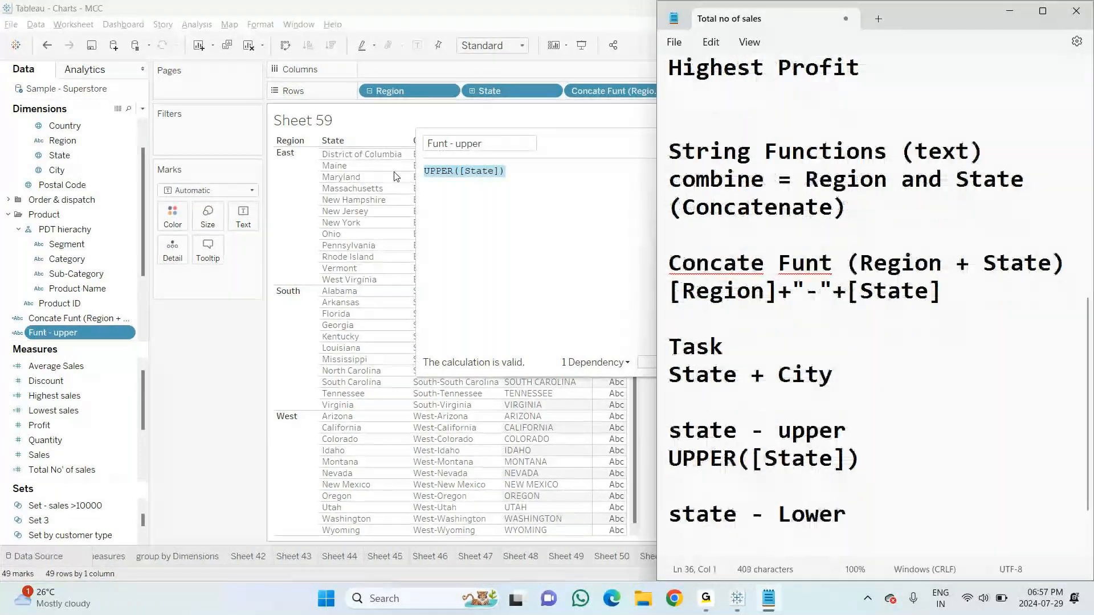
# Switch back to Tableau, close the Funt - upper editor, and create a new calculated field named "funt - Lower"
pyautogui.click(198, 29)
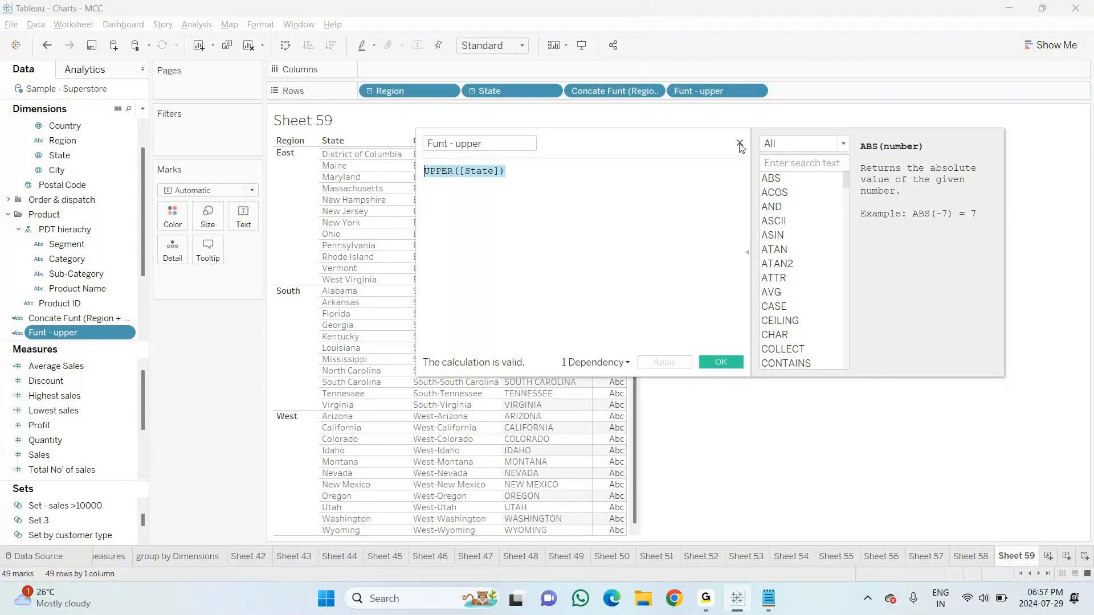
pyautogui.click(740, 144)
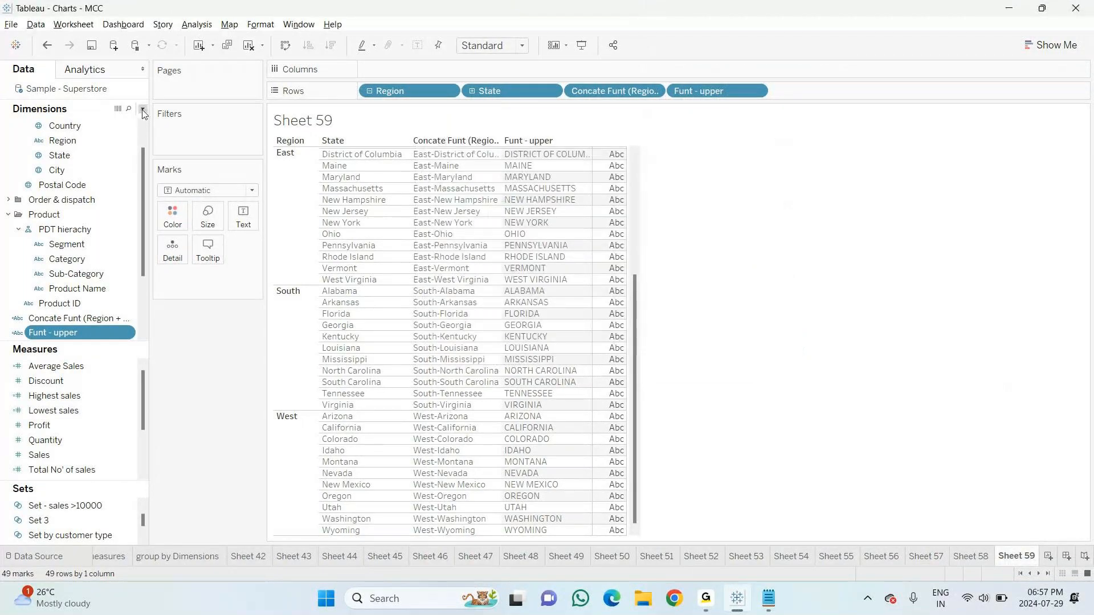
pyautogui.click(143, 110)
pyautogui.click(108, 123)
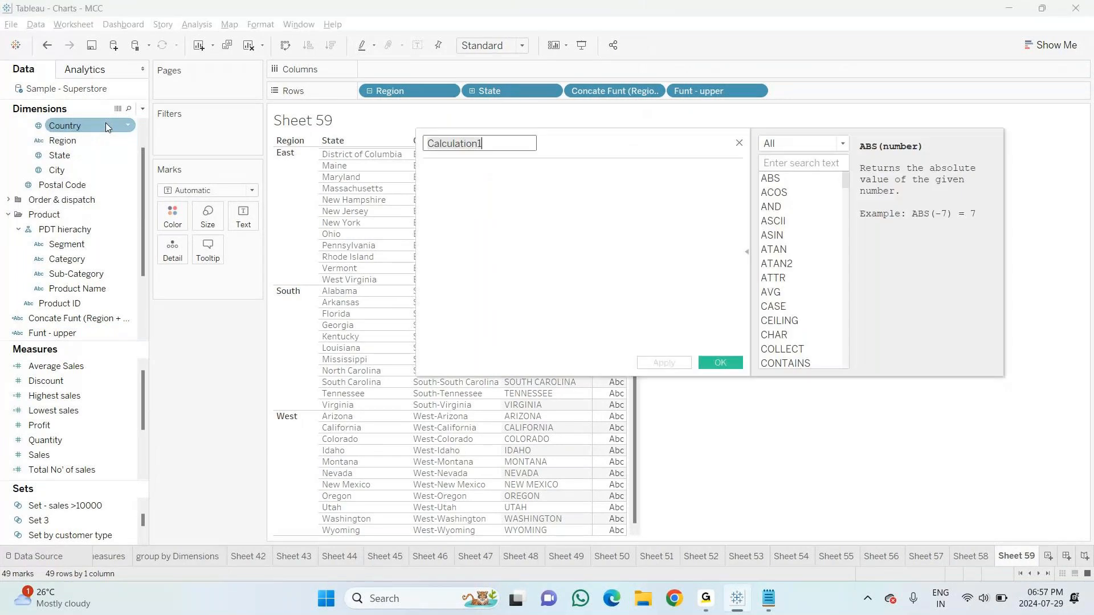
pyautogui.write('funt ')
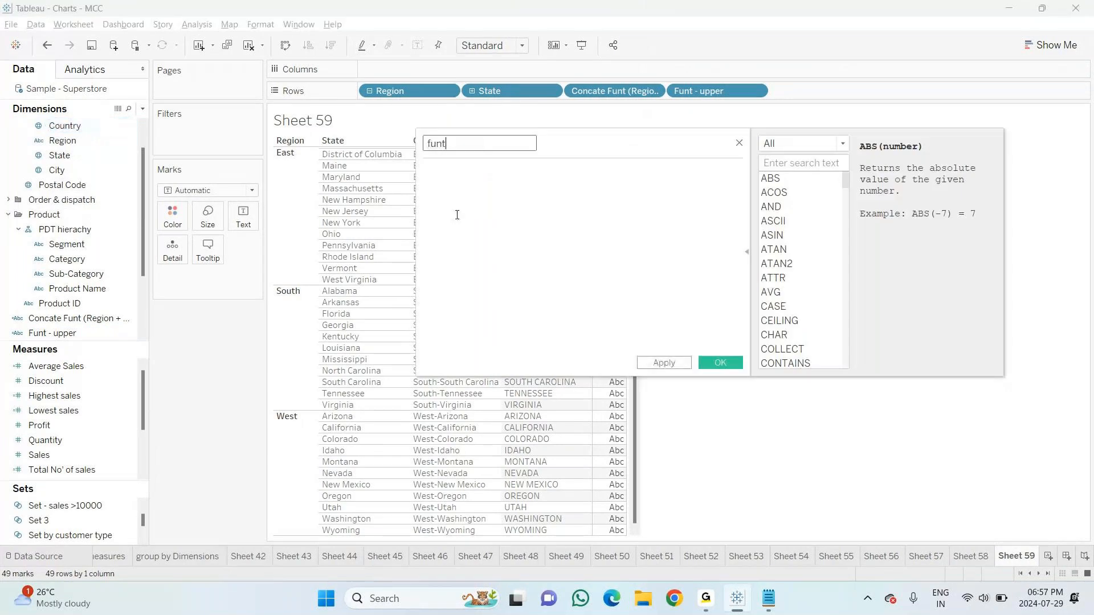
pyautogui.write('- Lower')
# Enter the formula LOWER([State]), save the field, and add it to the sheet after the Funt - upper column
pyautogui.click(462, 198)
pyautogui.write('lower')
pyautogui.press('Return')
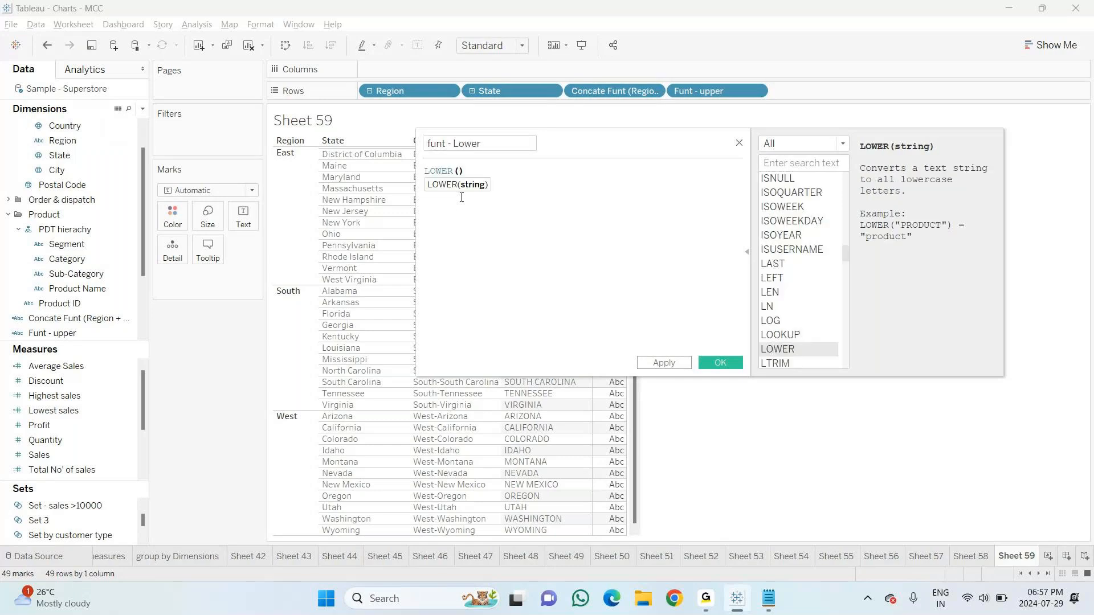
pyautogui.write('st')
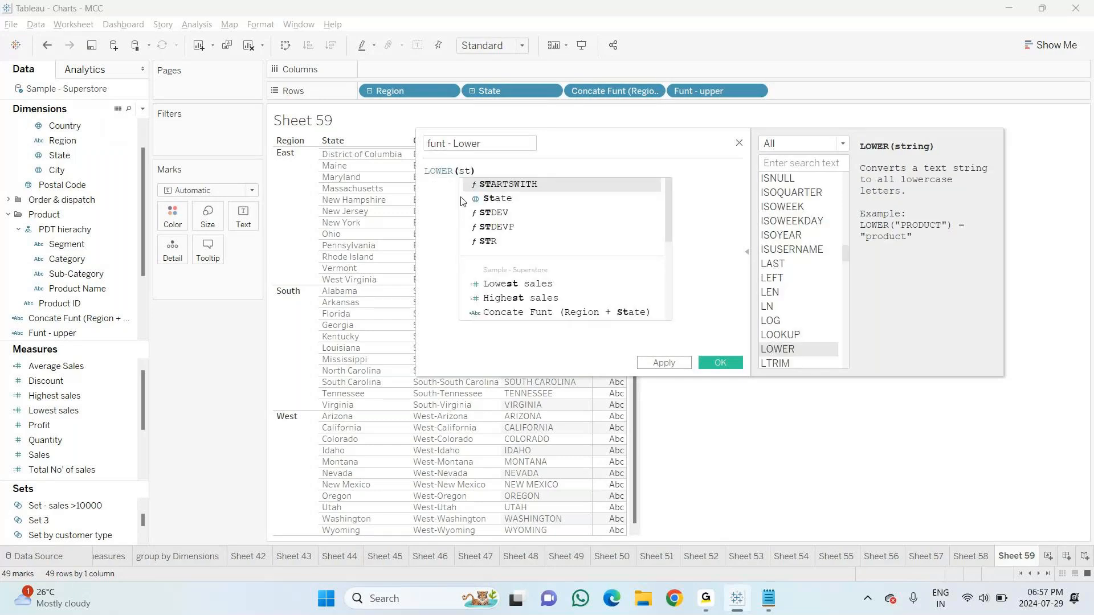
pyautogui.click(463, 199)
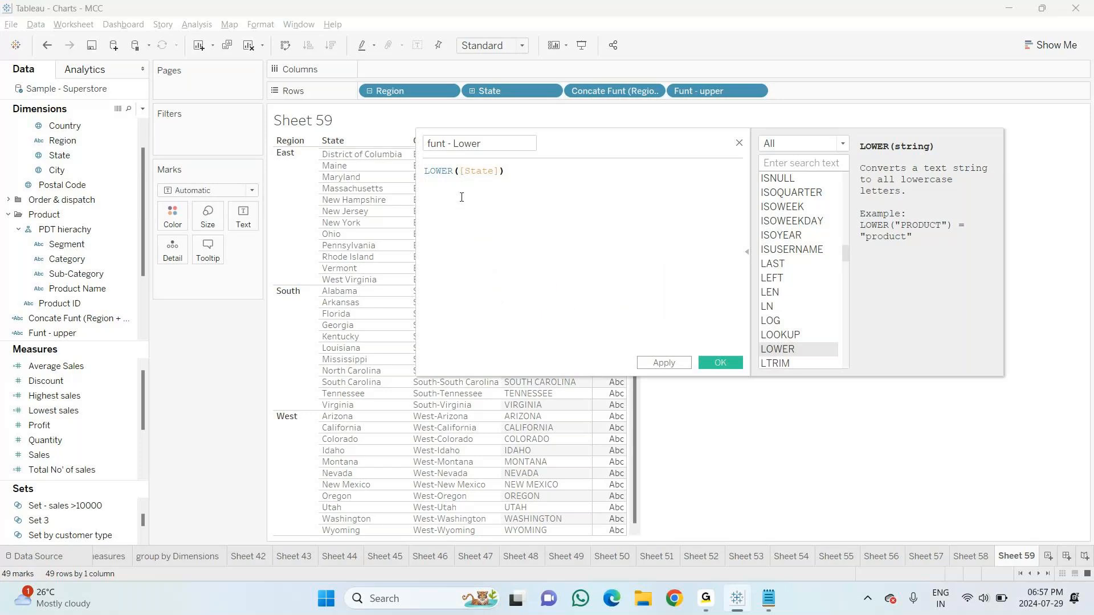
pyautogui.click(721, 367)
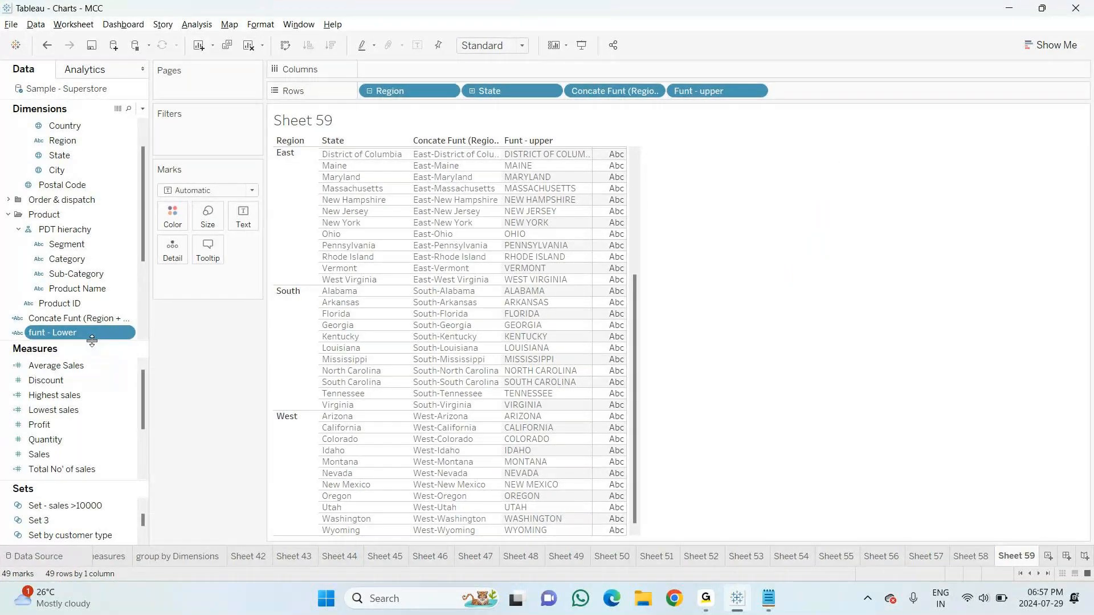
pyautogui.moveTo(92, 341); pyautogui.dragTo(614, 282)
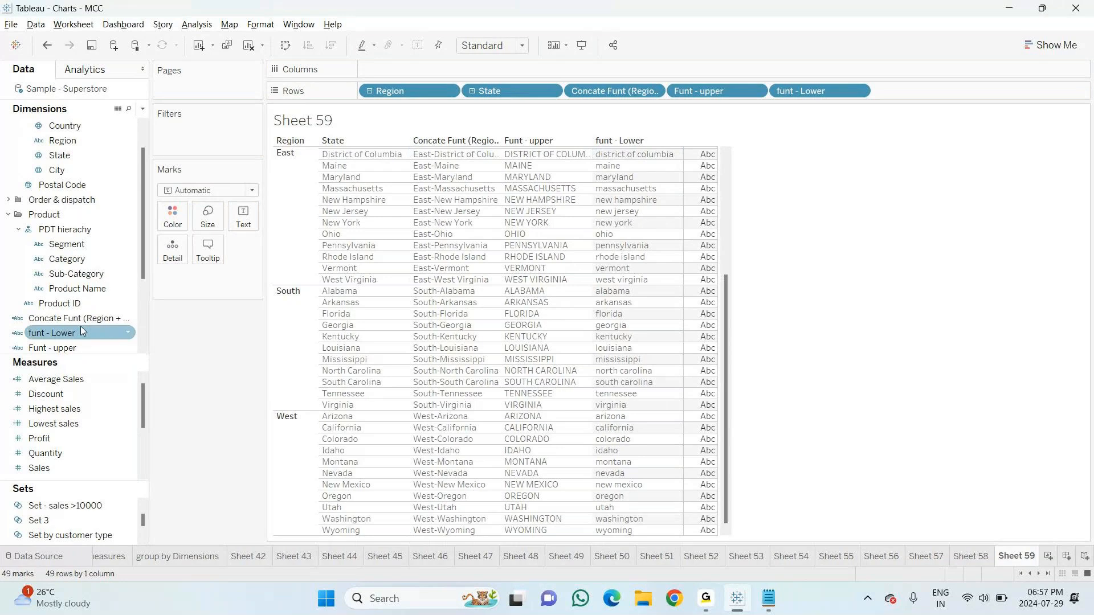
# Copy the LOWER([State]) formula from the funt - Lower field into Notepad beneath the "state - Lower" line
pyautogui.click(131, 340)
pyautogui.click(173, 88)
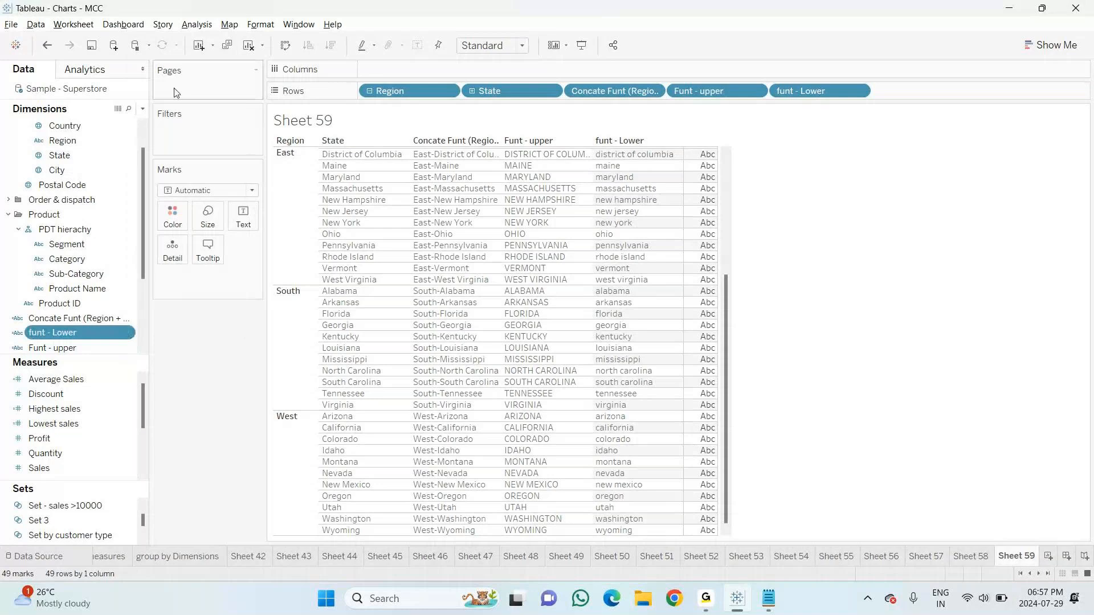
pyautogui.hotkey('ctrl', 'a')
pyautogui.hotkey('ctrl', 'c')
pyautogui.hotkey('alt', 'Tab')
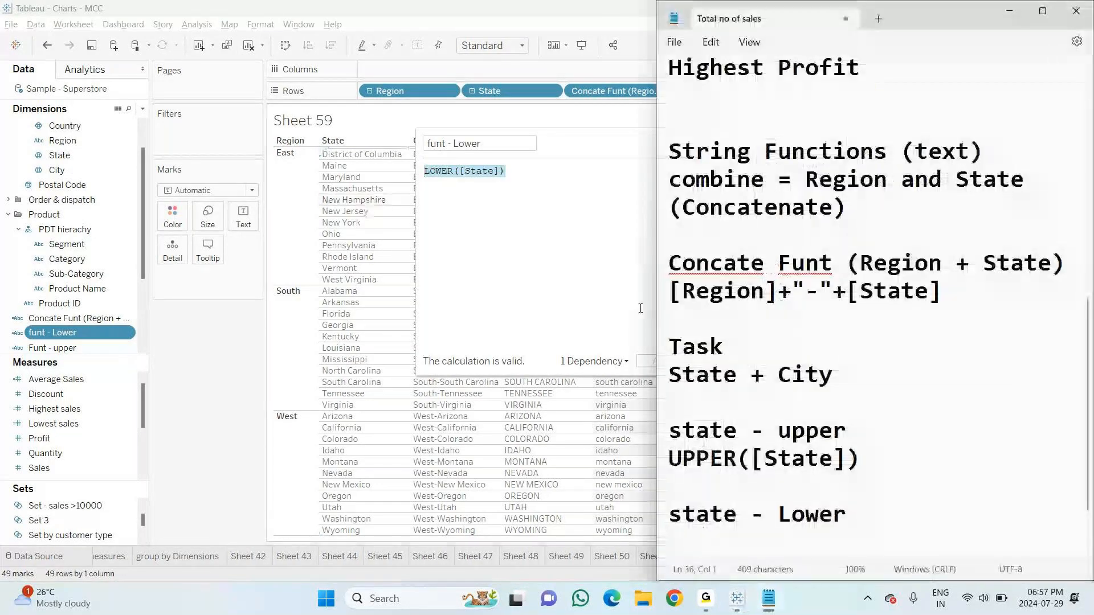
pyautogui.hotkey('ctrl', 'v')
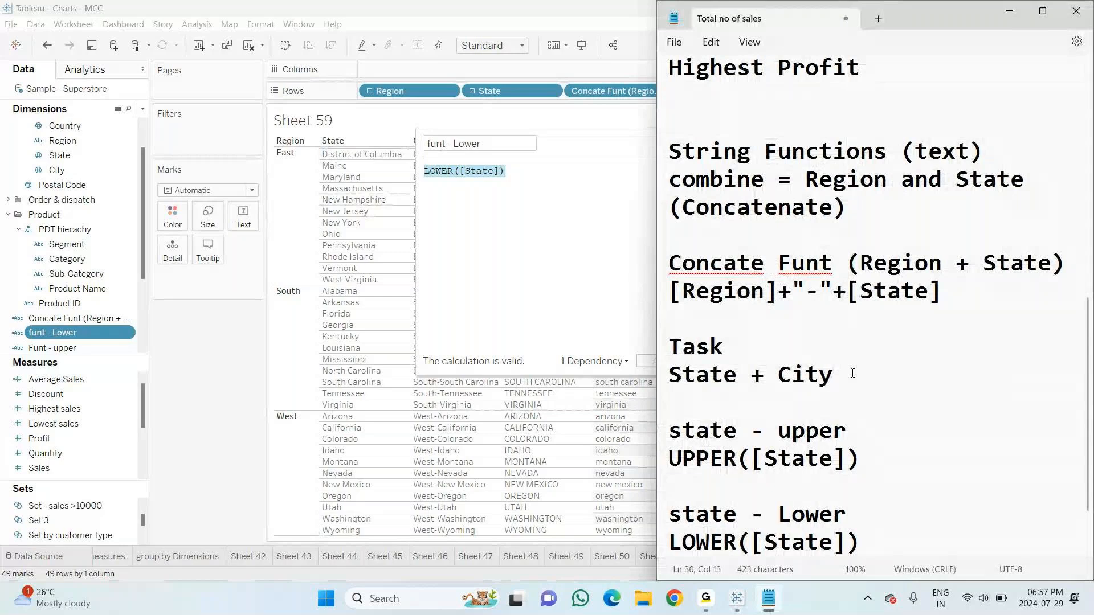
pyautogui.press('Return')
pyautogui.press('Return')
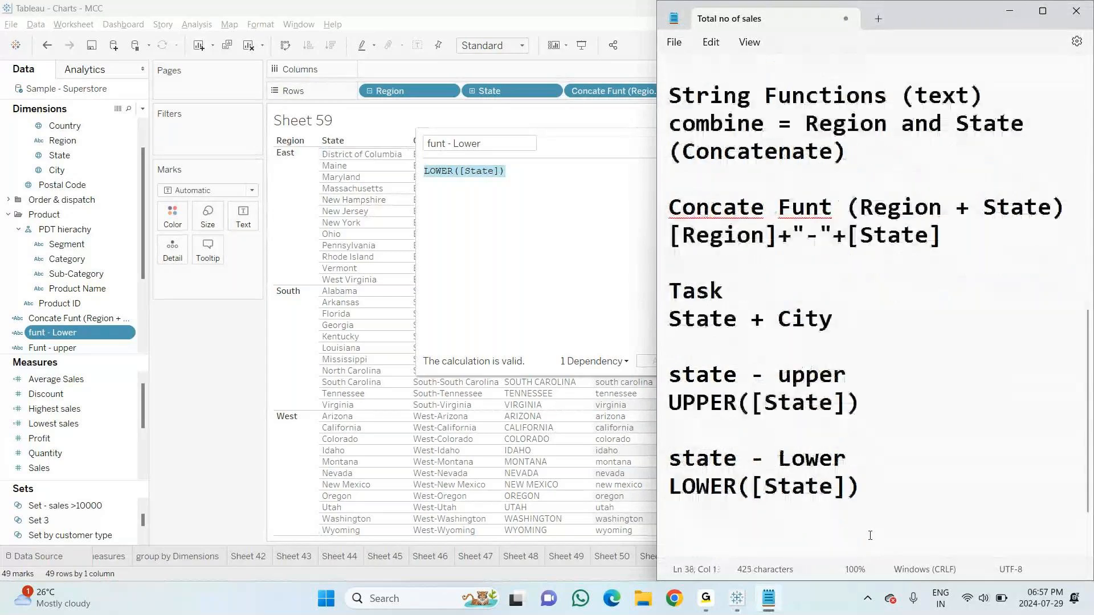
# Add a "Task" heading at the end of the notes with the lines "upper - customer Name" and "Lower - customer name"
pyautogui.write('Task')
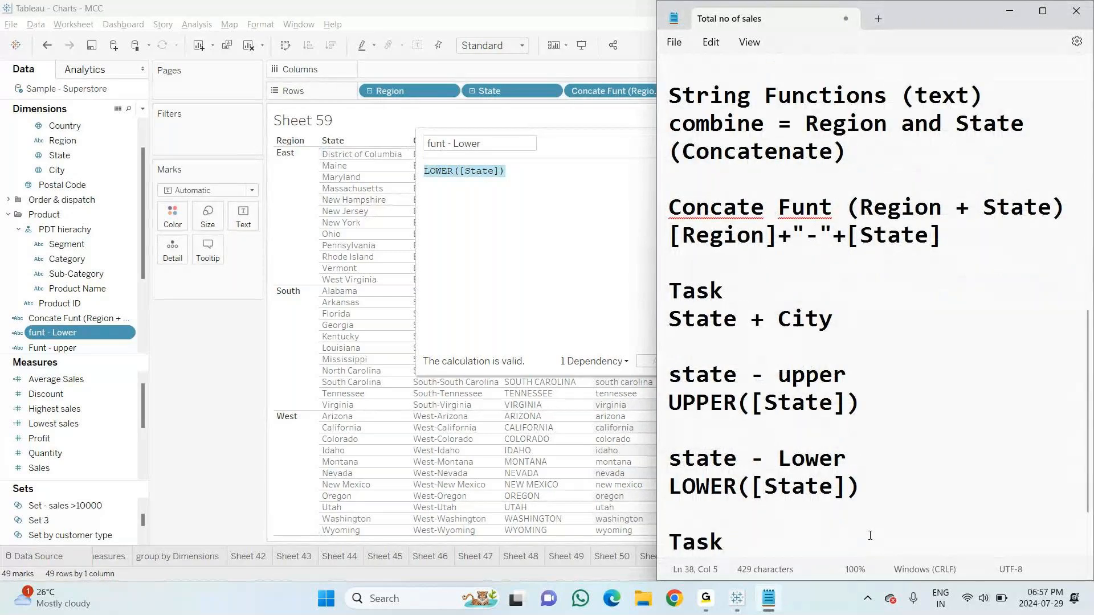
pyautogui.press('Return')
pyautogui.write('upper')
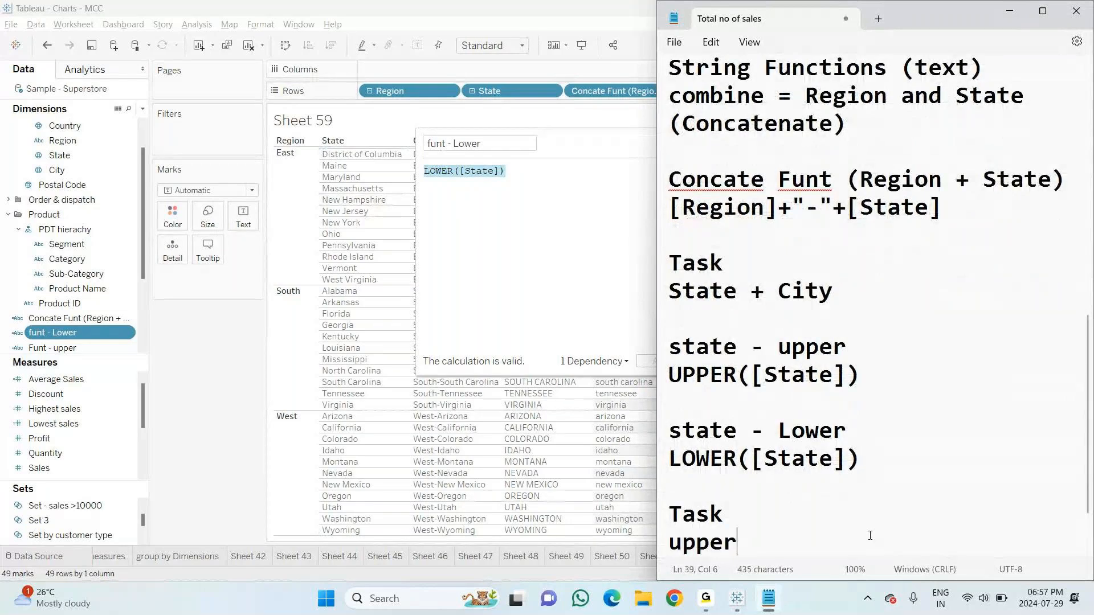
pyautogui.write(' - customer')
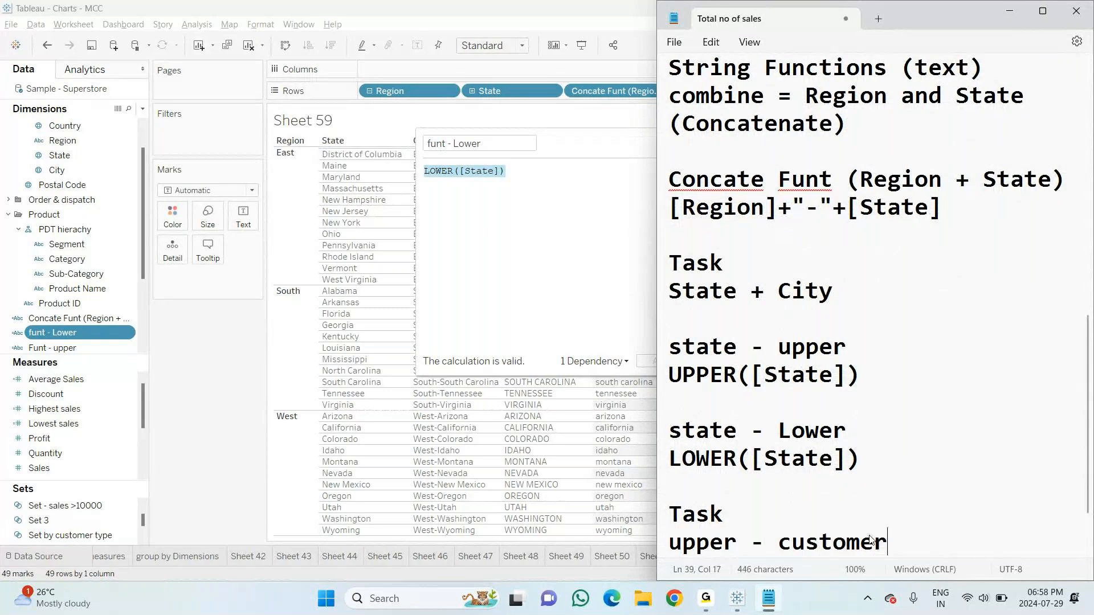
pyautogui.press('Return')
pyautogui.write('Lower ')
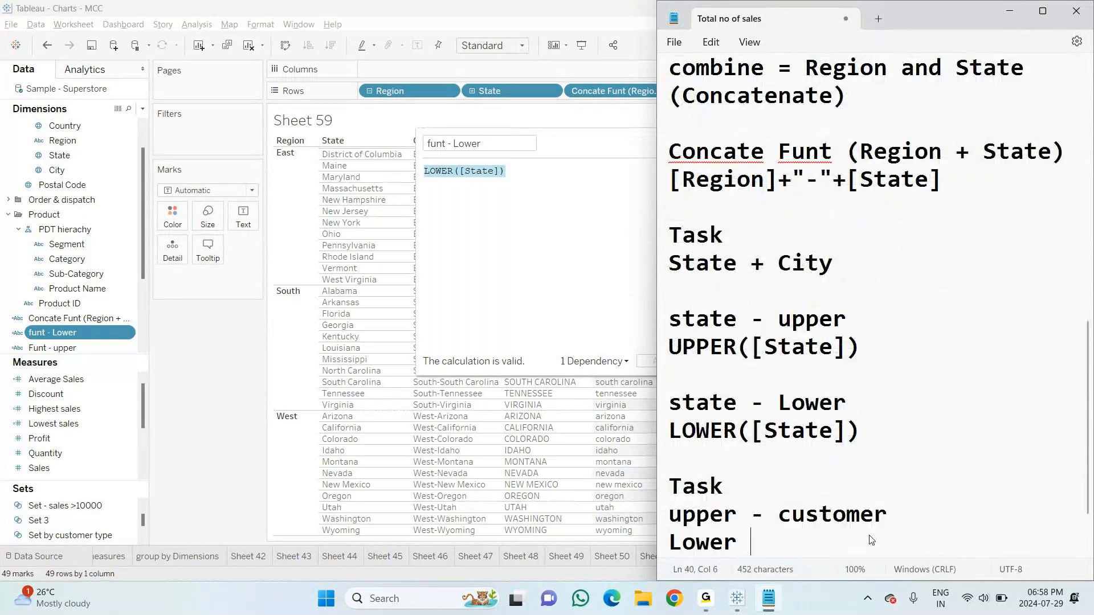
pyautogui.write('- customer')
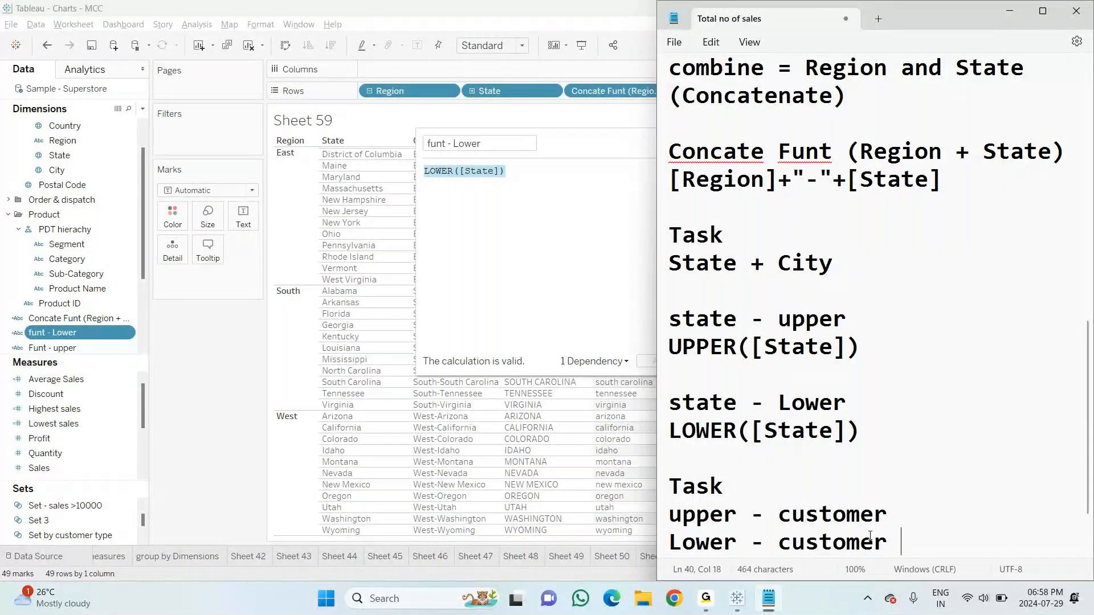
pyautogui.write(' name')
pyautogui.press('Up')
pyautogui.write('Name')
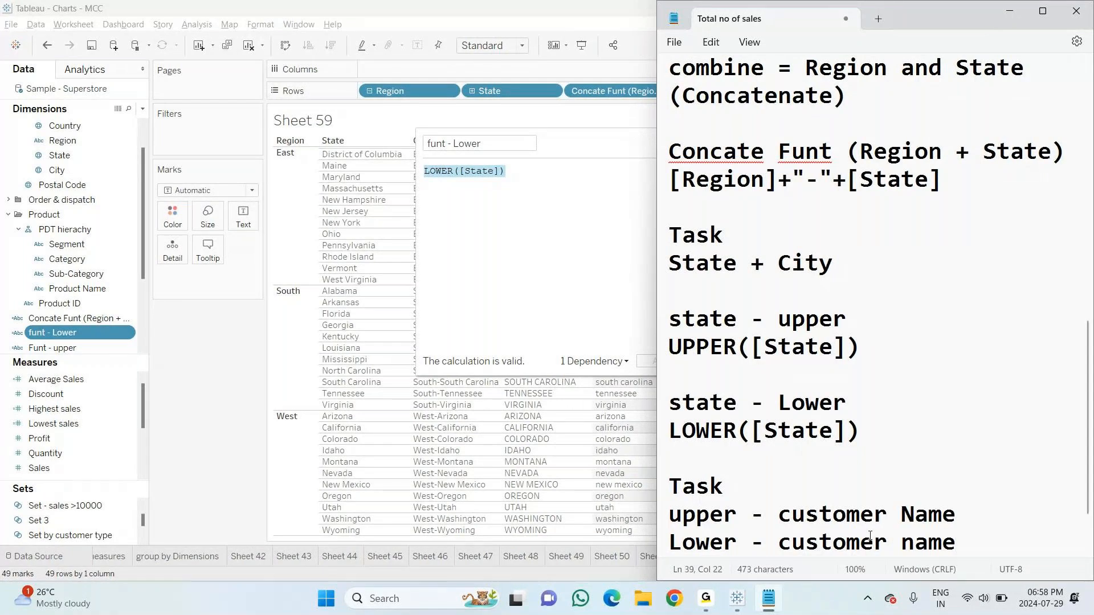
# Add a blank line at the end of the notes, switch to Tableau, and close the funt - Lower calculation editor
pyautogui.press('Return')
pyautogui.hotkey('alt', 'Tab')
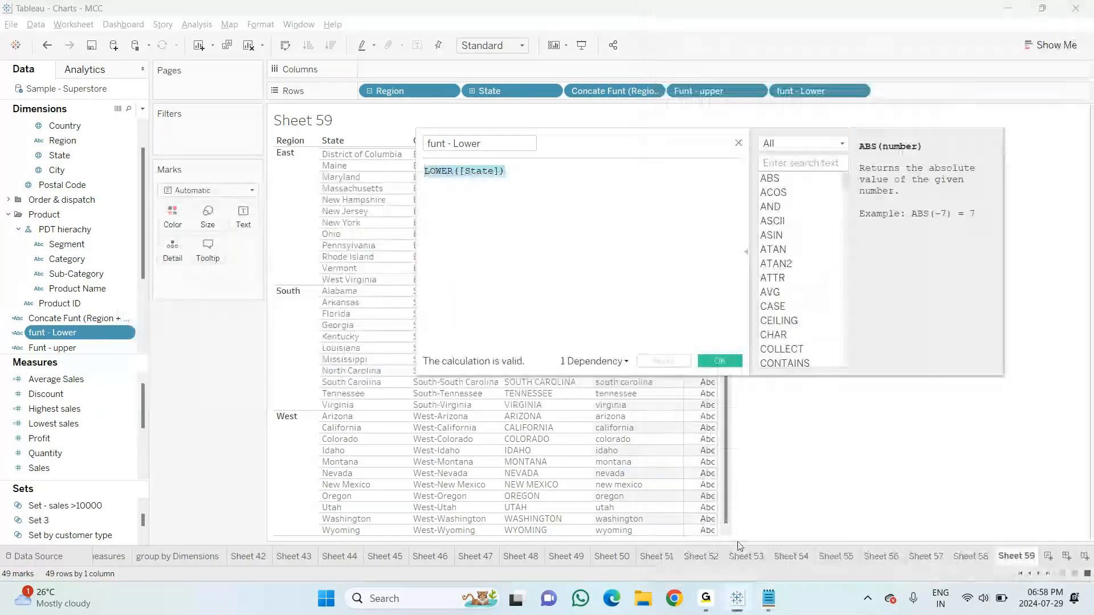
pyautogui.click(730, 365)
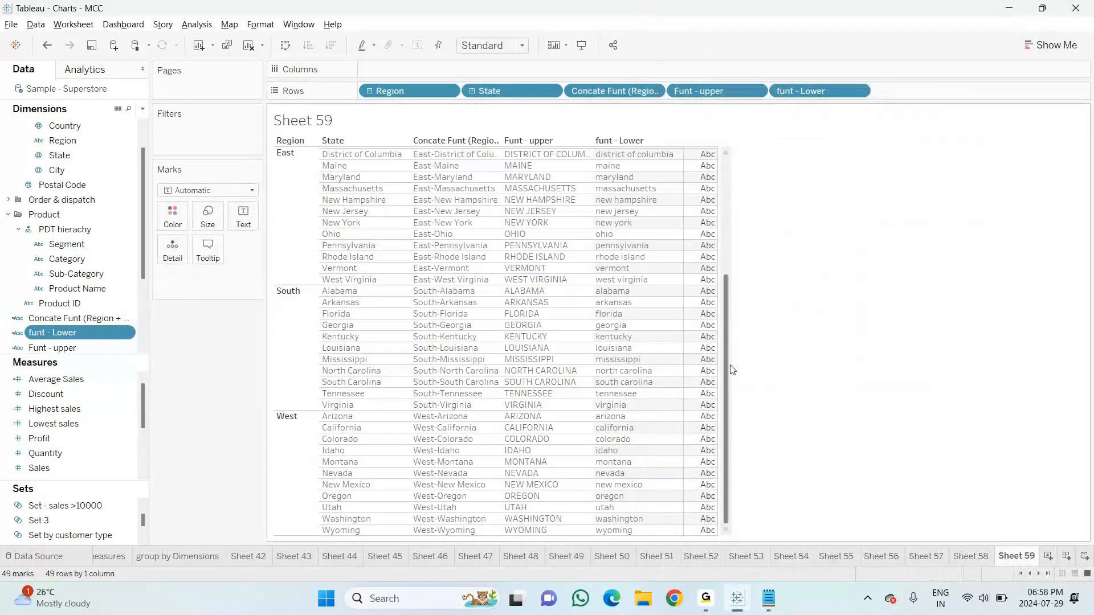
# Show the Tableau sheet side by side with the Notepad task list, and return Tableau to full size
pyautogui.moveTo(1041, 8)
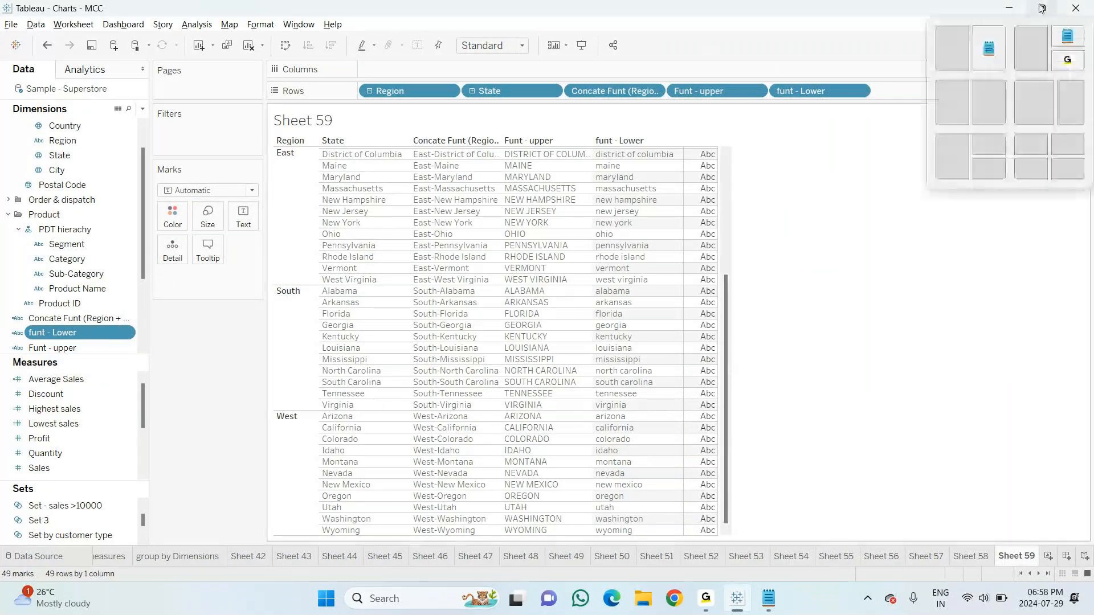
pyautogui.click(1066, 98)
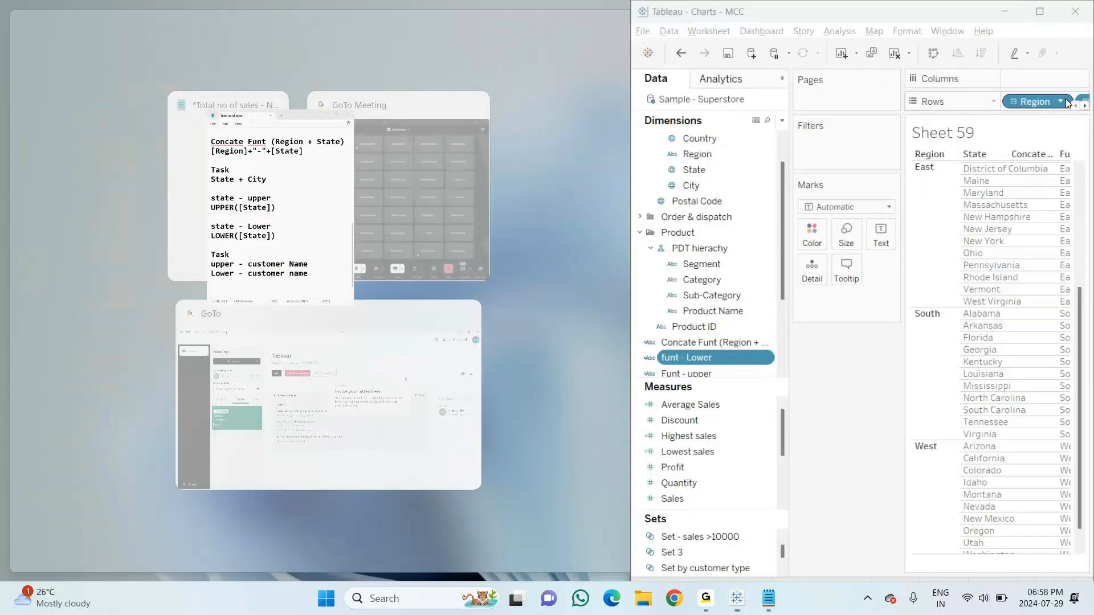
pyautogui.click(1044, 13)
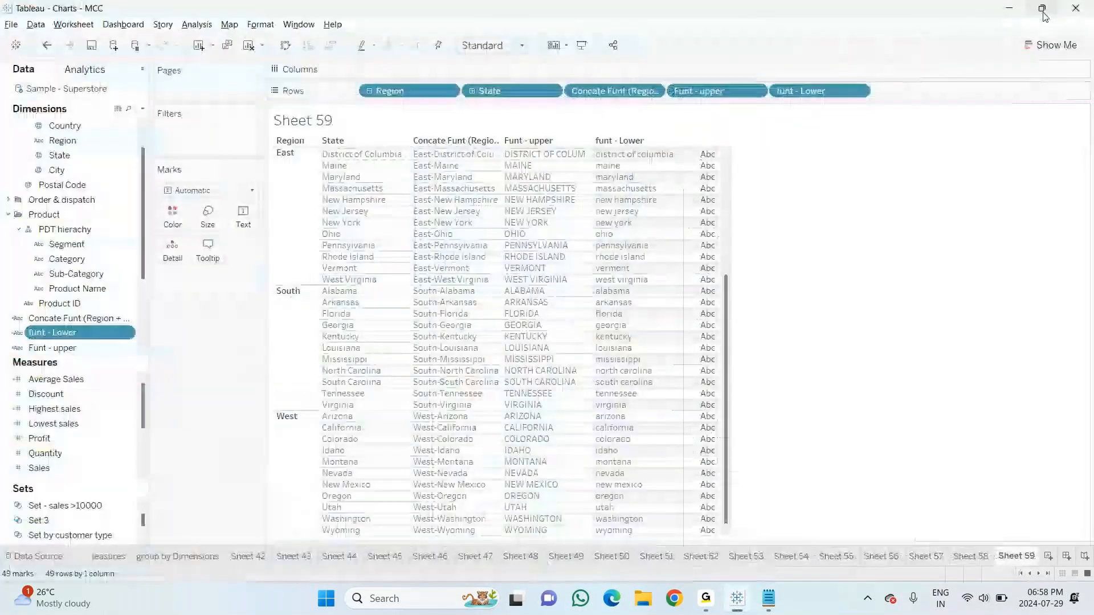
pyautogui.moveTo(1043, 10)
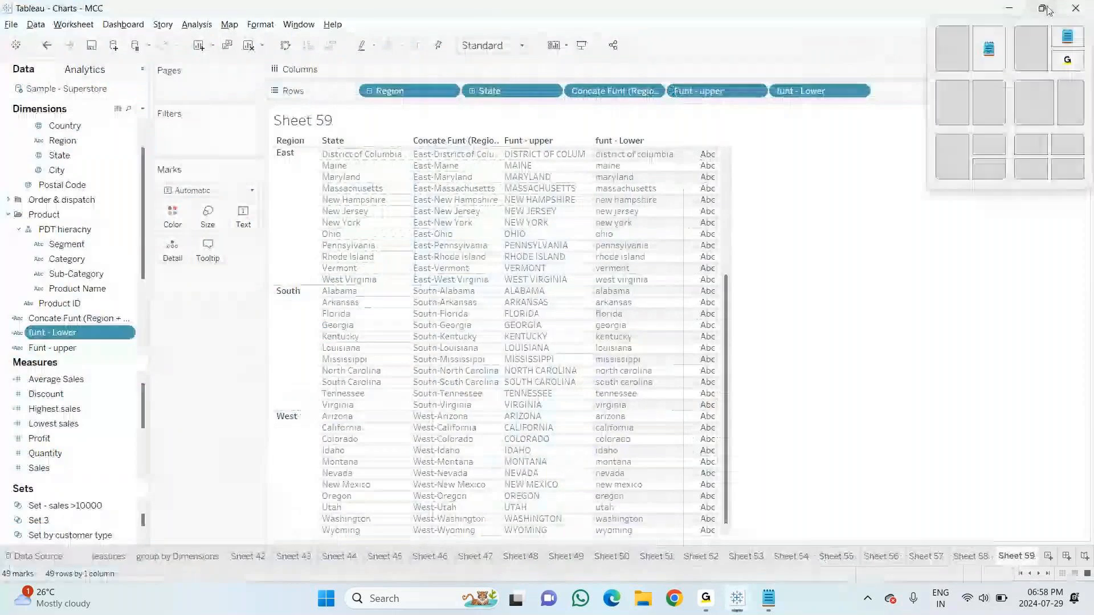
pyautogui.click(1031, 99)
pyautogui.moveTo(769, 597)
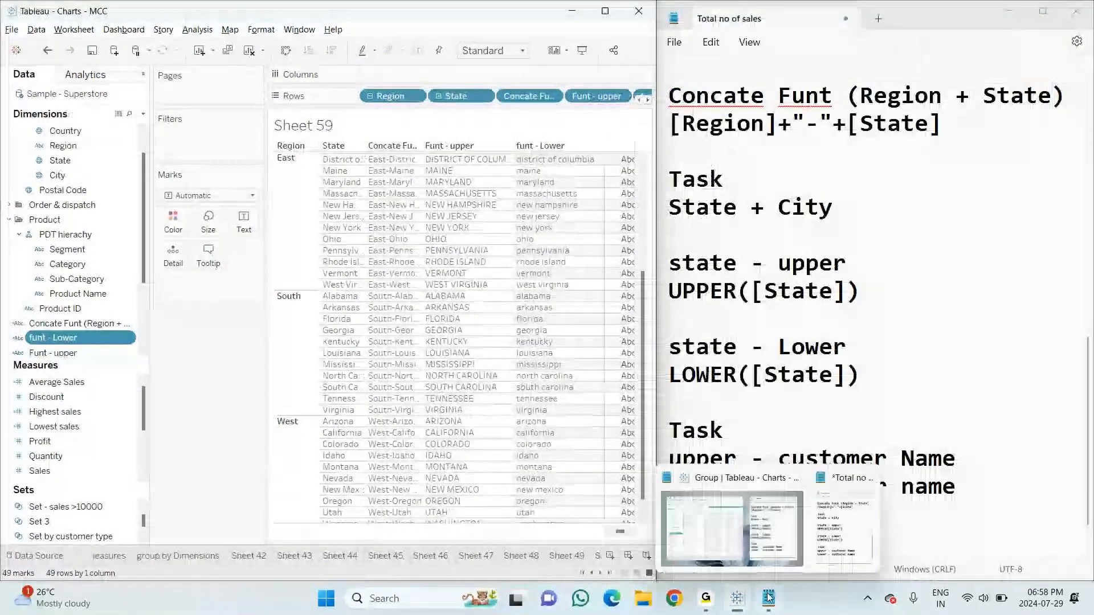
pyautogui.moveTo(700, 599)
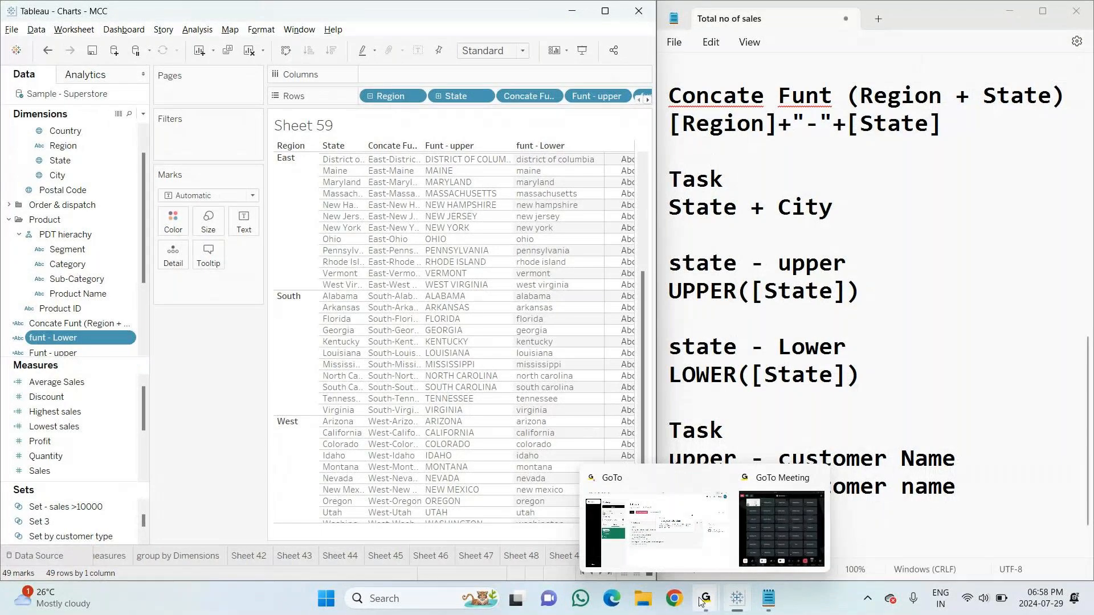
pyautogui.click(784, 491)
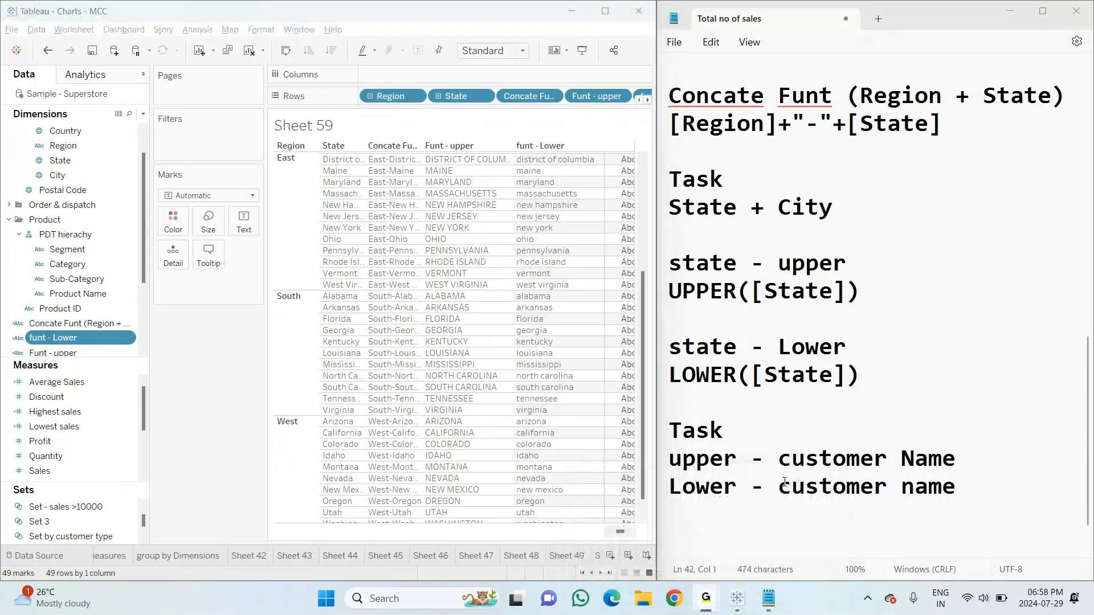
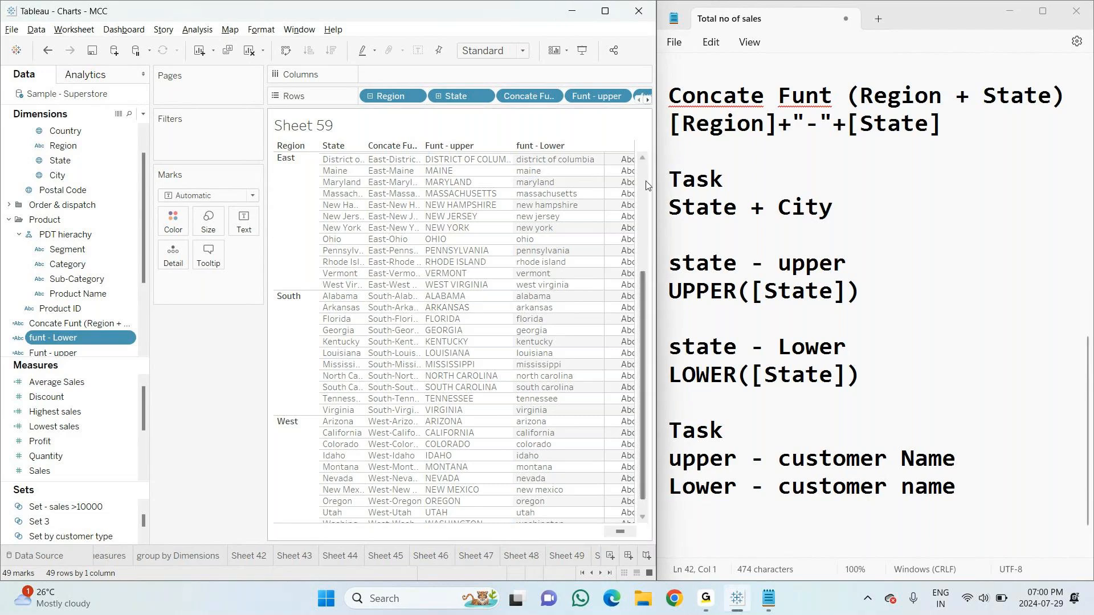
pyautogui.click(607, 15)
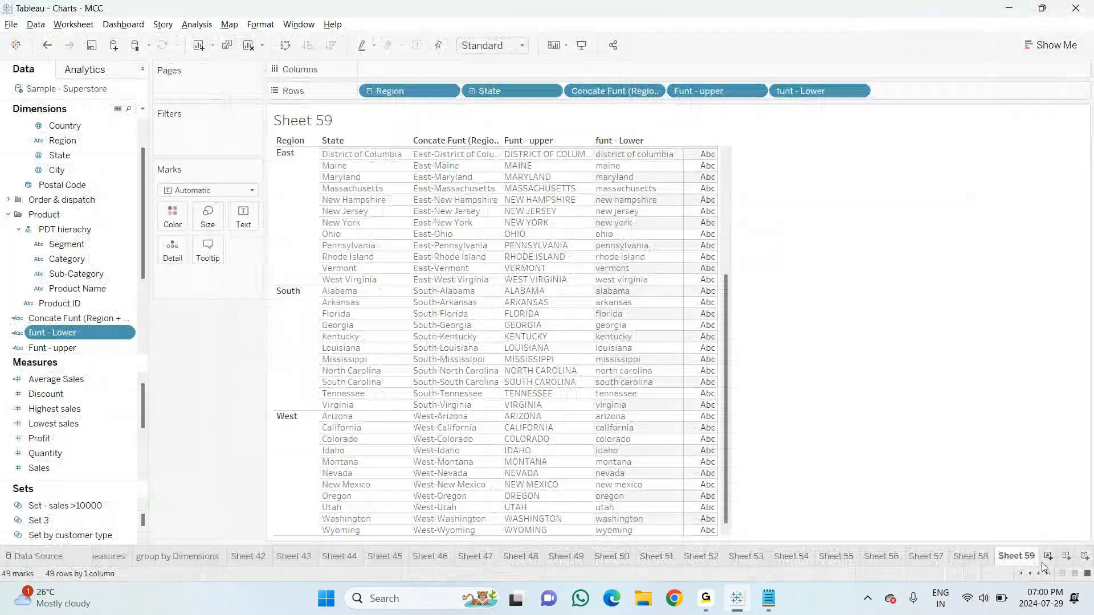
# Create a new worksheet and place Customer ID from the Order & dispatch folder on the rows, collapsing the Product folder
pyautogui.click(1049, 557)
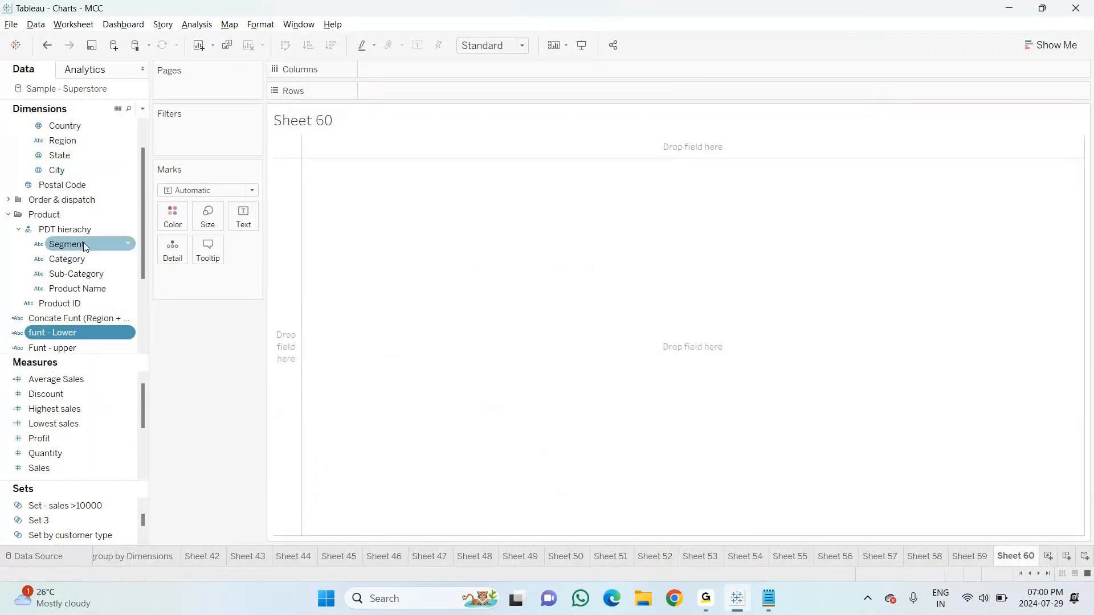
pyautogui.click(12, 214)
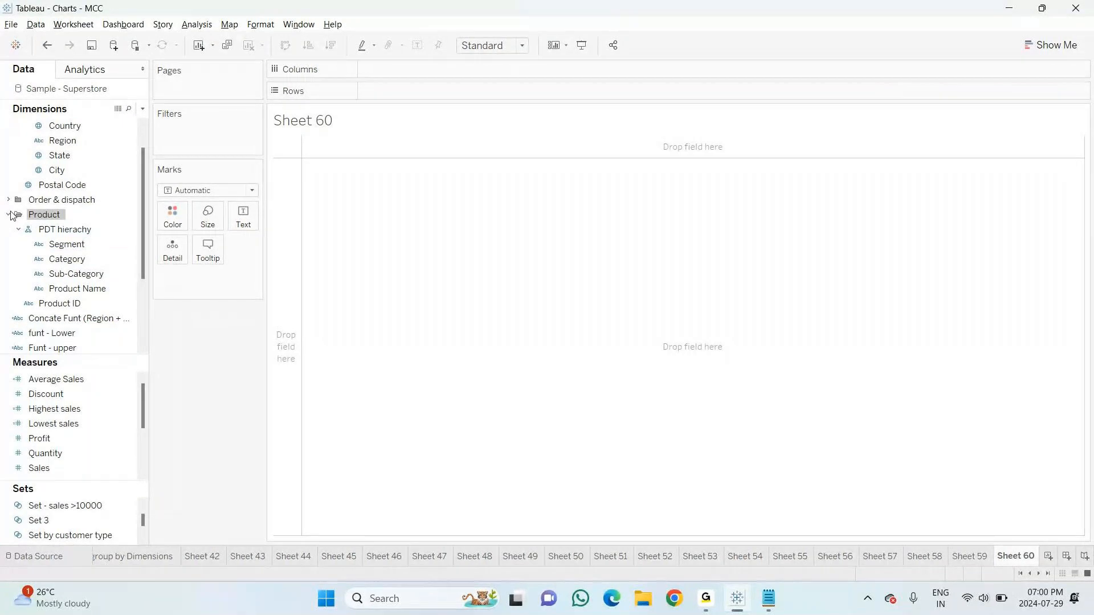
pyautogui.click(10, 215)
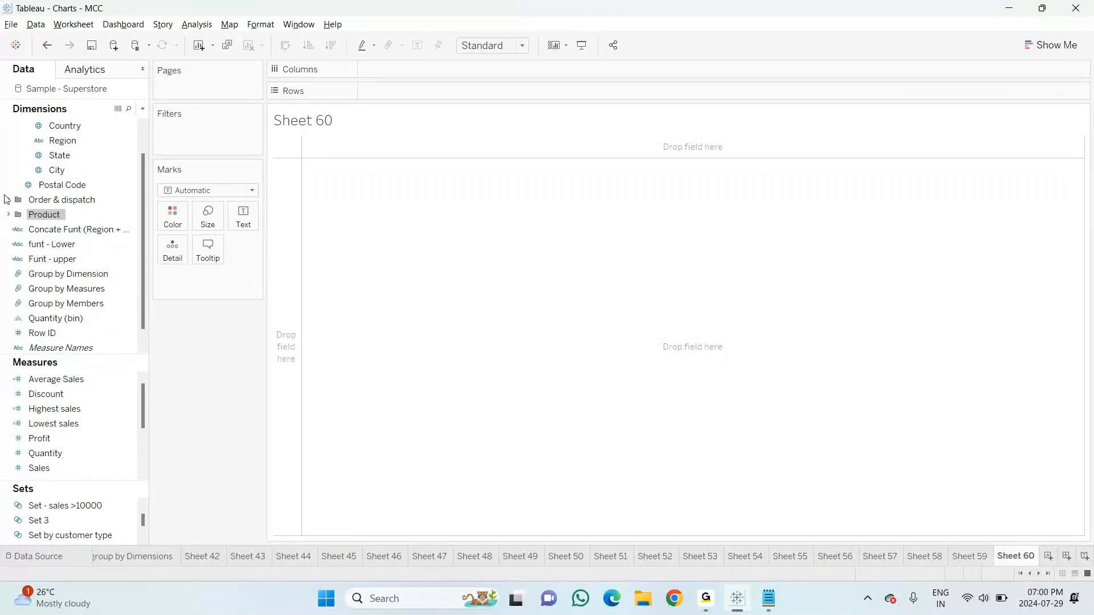
pyautogui.click(8, 200)
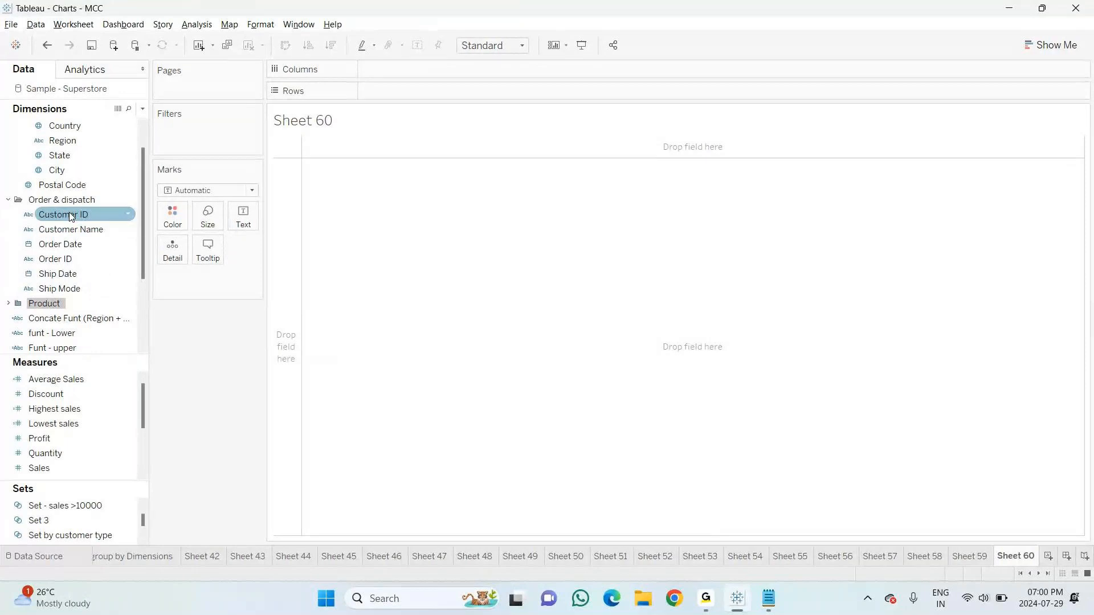
pyautogui.moveTo(67, 216); pyautogui.dragTo(383, 267)
# Add Order ID to the rows and remove Customer ID from the sheet
pyautogui.click(132, 275)
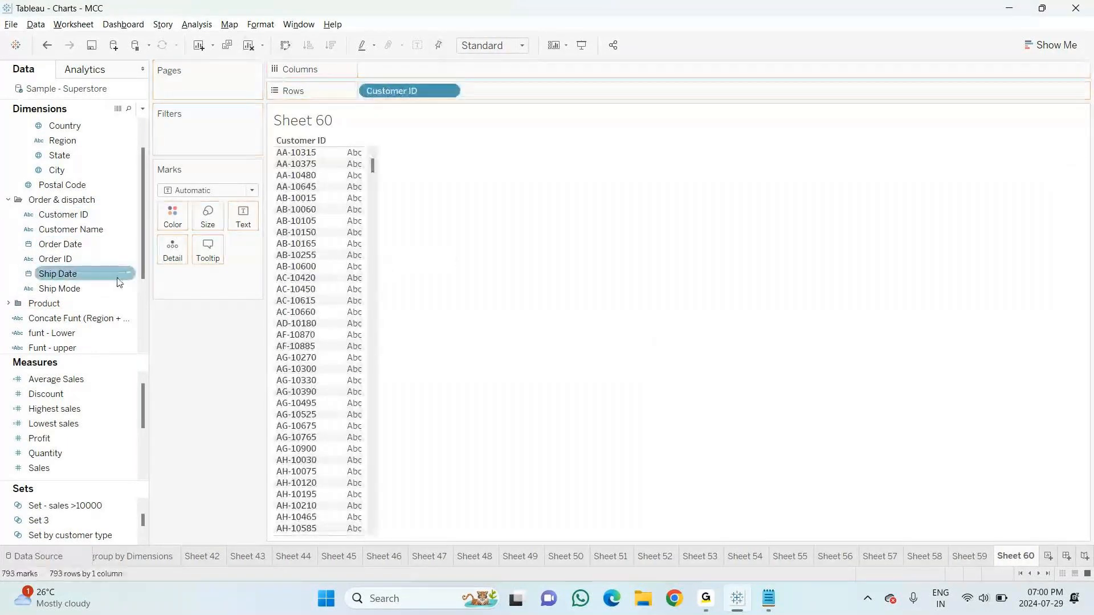
pyautogui.click(63, 230)
pyautogui.click(64, 259)
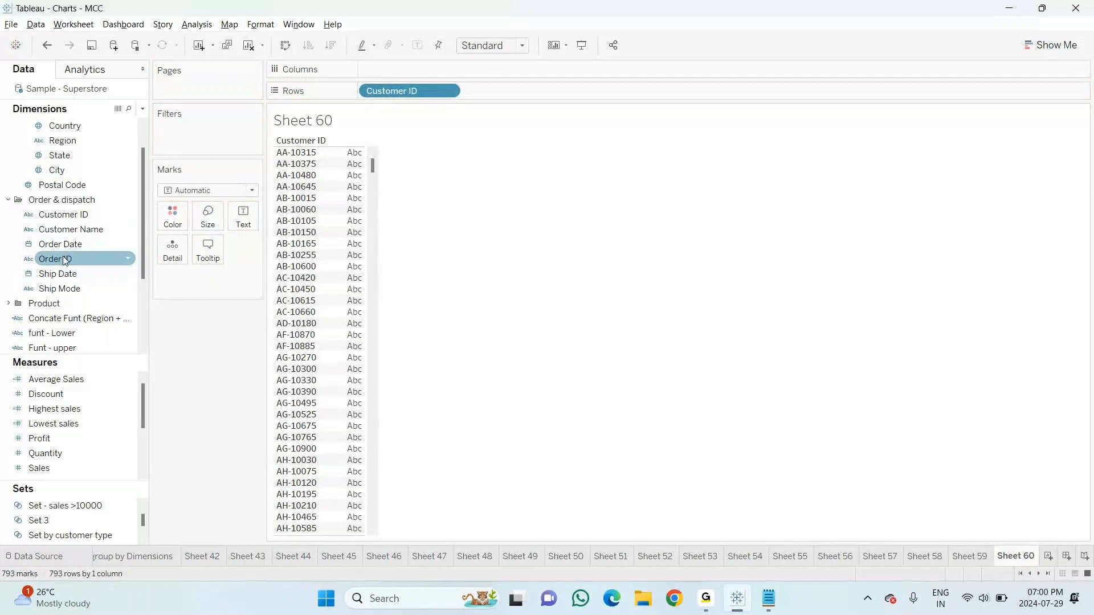
pyautogui.moveTo(64, 259); pyautogui.dragTo(347, 266)
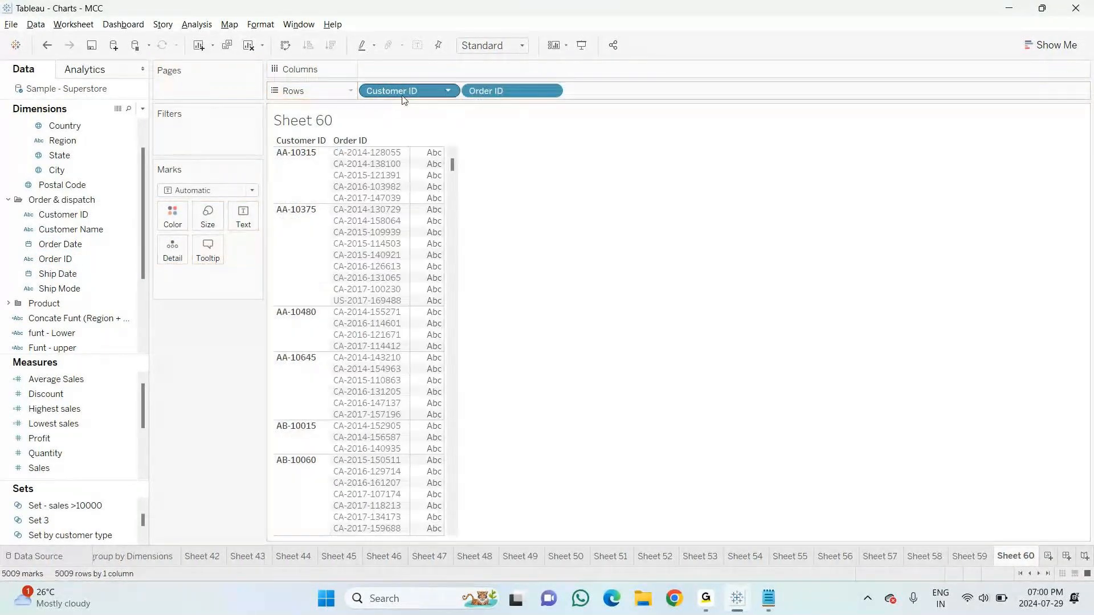
pyautogui.moveTo(404, 99); pyautogui.dragTo(279, 184)
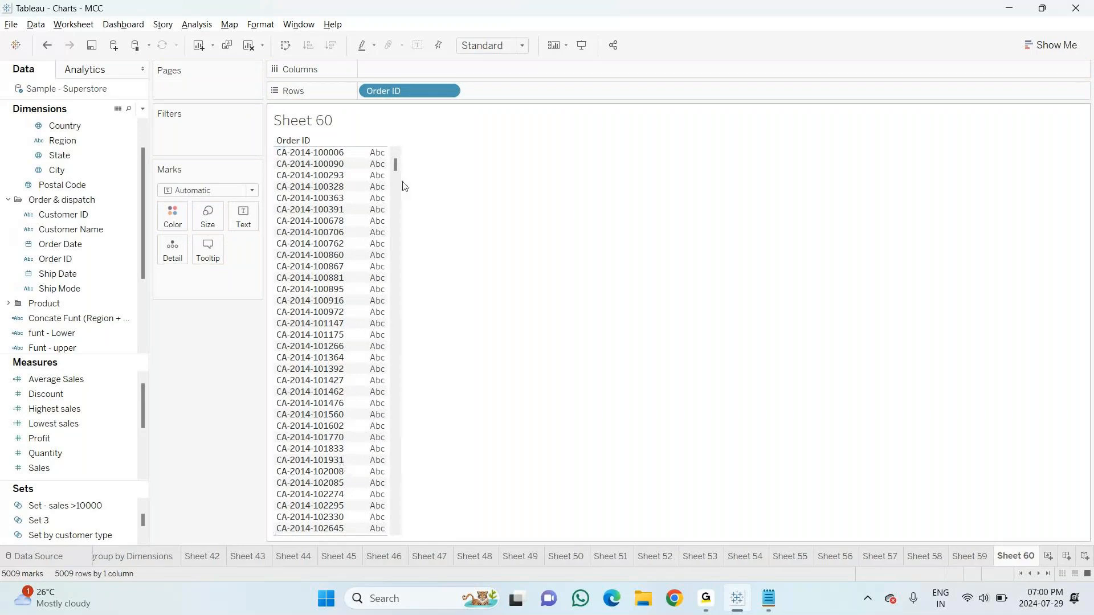
pyautogui.moveTo(396, 165); pyautogui.dragTo(414, 119)
pyautogui.moveTo(397, 171); pyautogui.dragTo(387, 52)
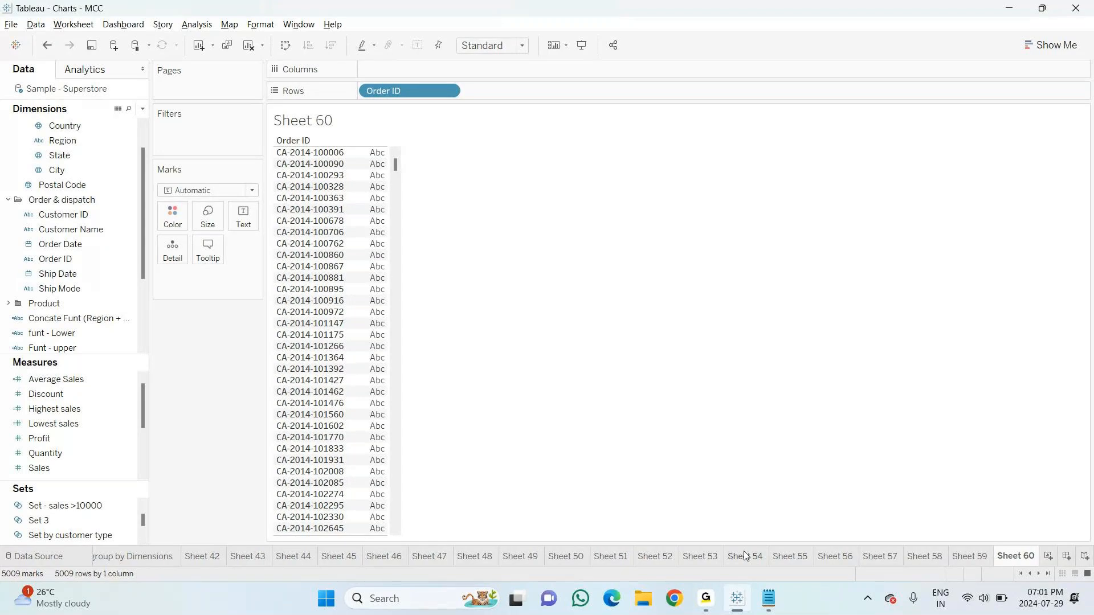
# Switch to Notepad and add the line "Order type" below the customer name tasks
pyautogui.click(769, 598)
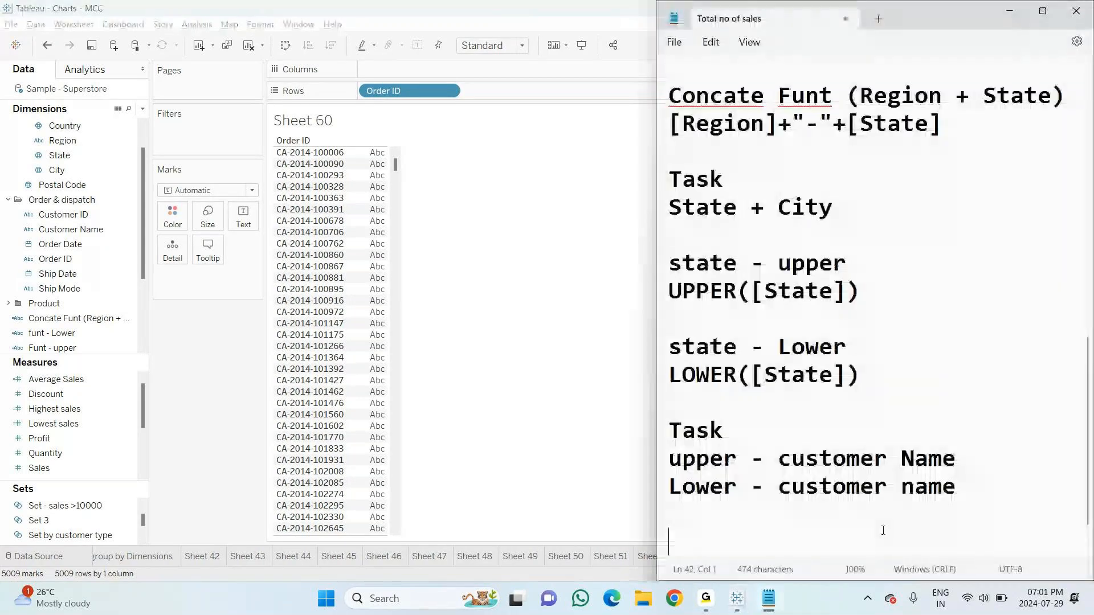
pyautogui.click(882, 528)
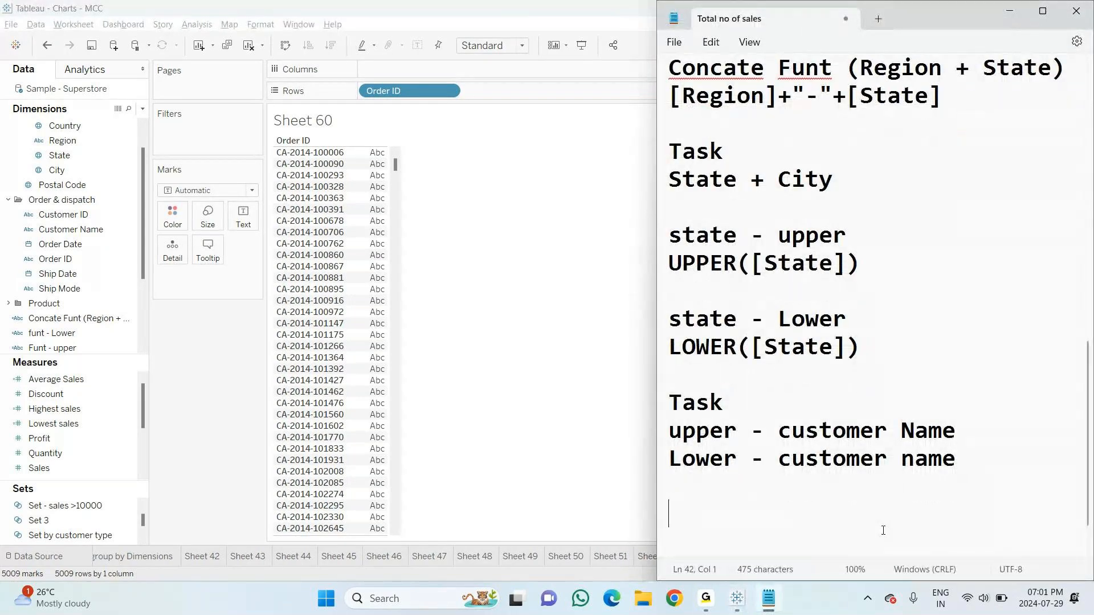
pyautogui.write('Order type')
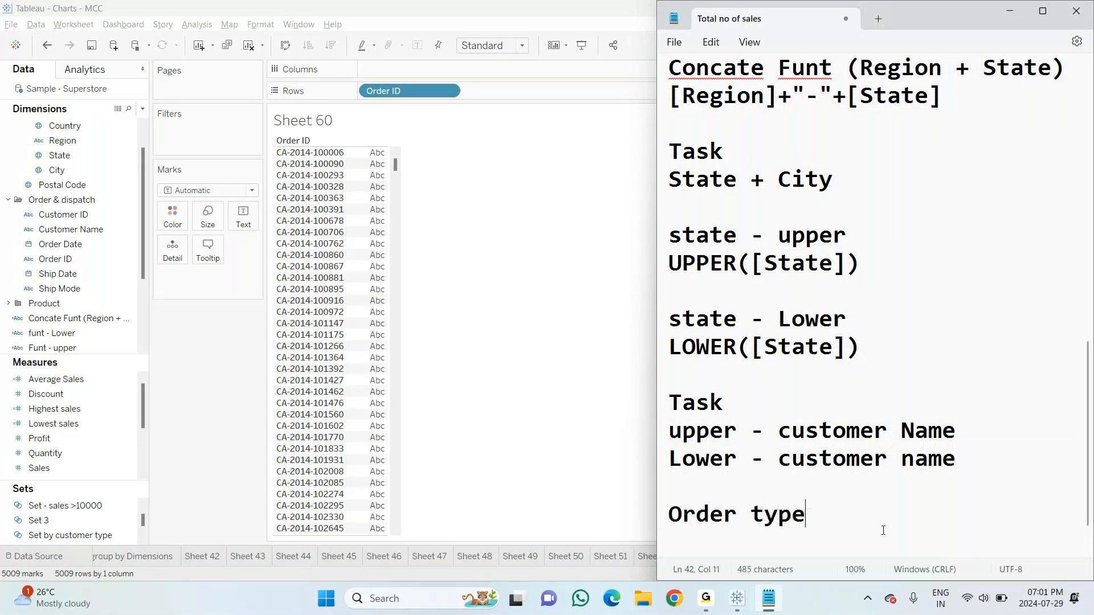
pyautogui.press('Return')
# Switch back to Tableau and start a new calculated field named "Funt left"
pyautogui.click(143, 114)
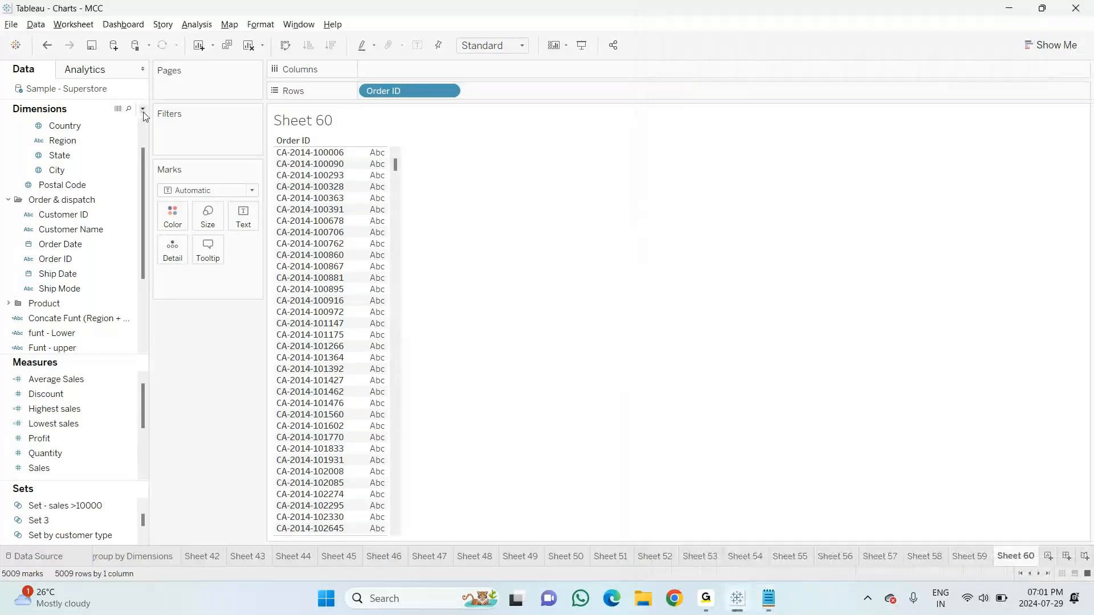
pyautogui.click(144, 112)
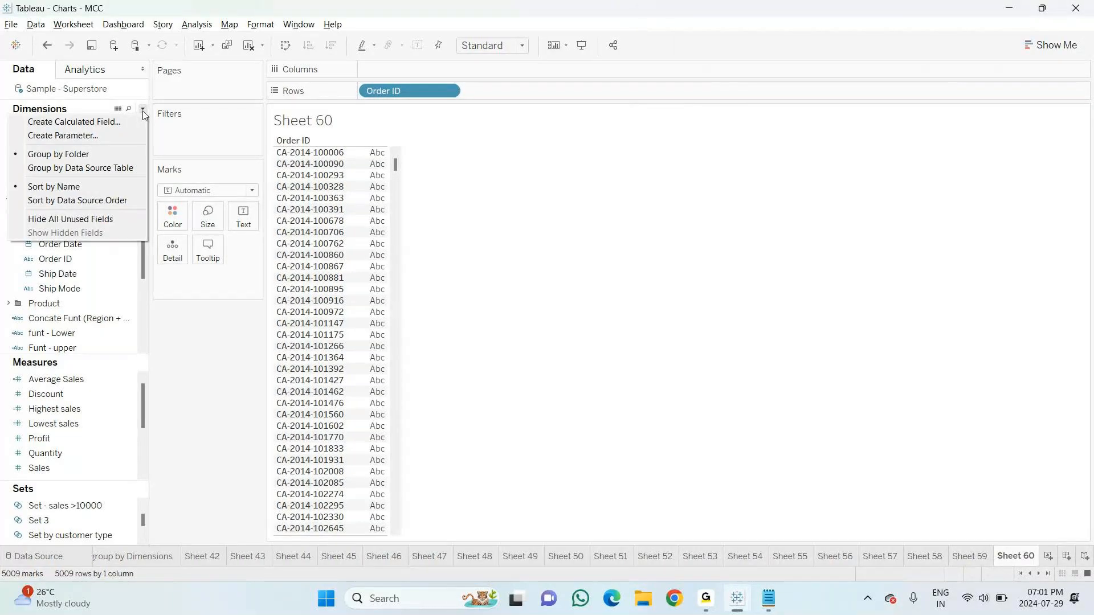
pyautogui.click(114, 121)
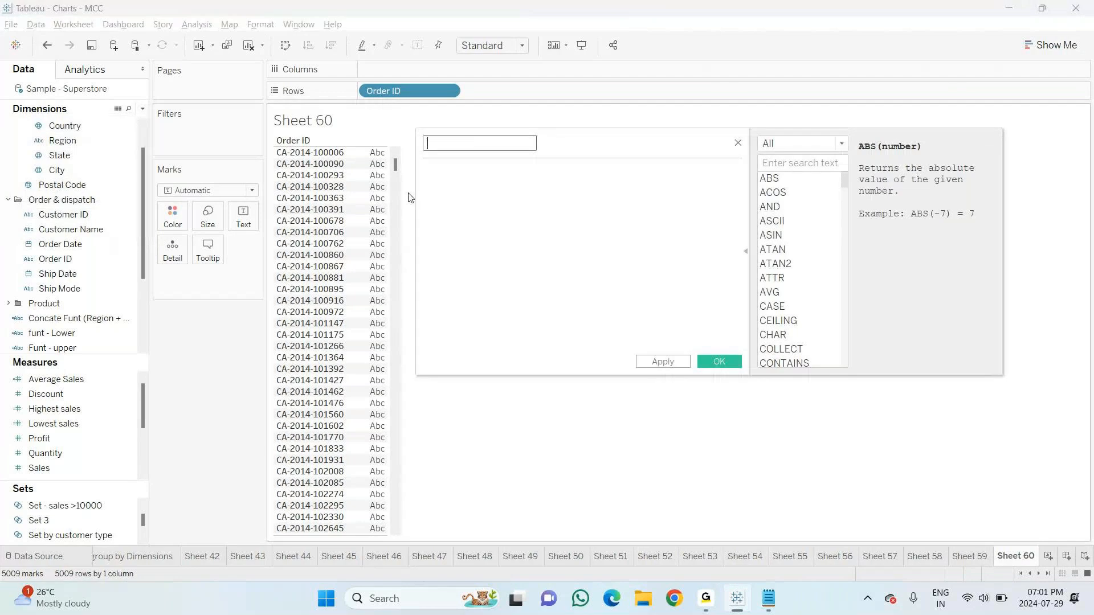
pyautogui.write('Funt left')
# Enter the formula LEFT([Order ID],2) for the Funt left field and save it
pyautogui.click(445, 183)
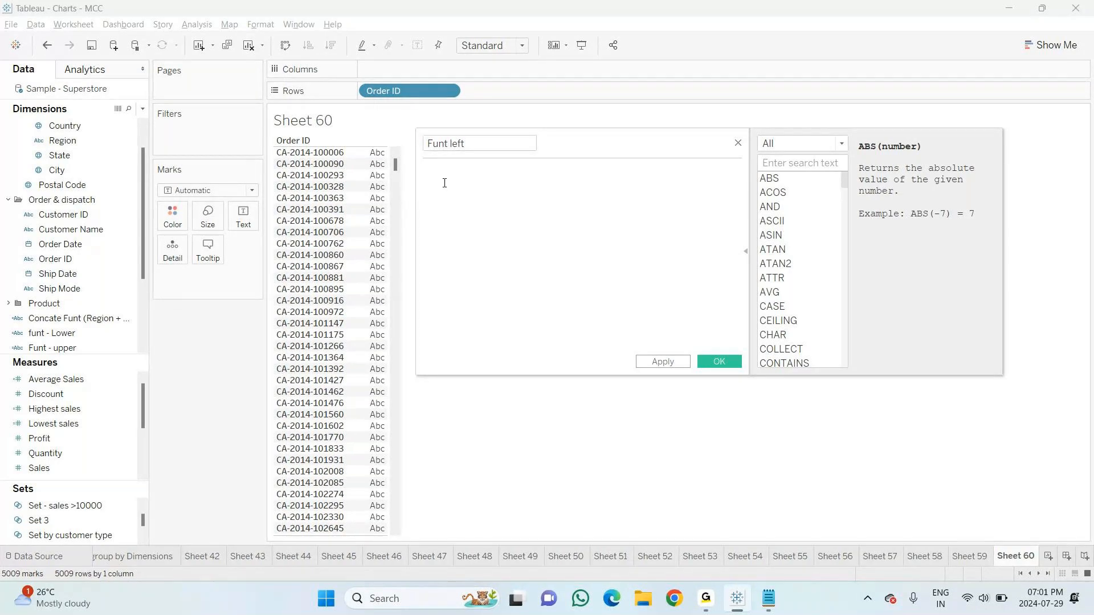
pyautogui.write('left')
pyautogui.press('Return')
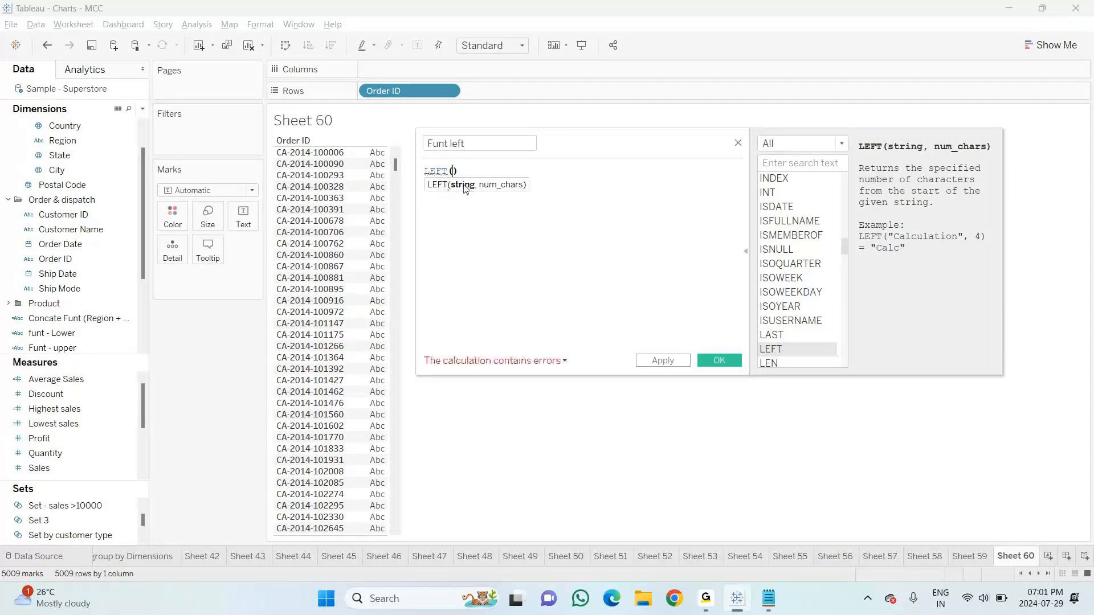
pyautogui.write('Or')
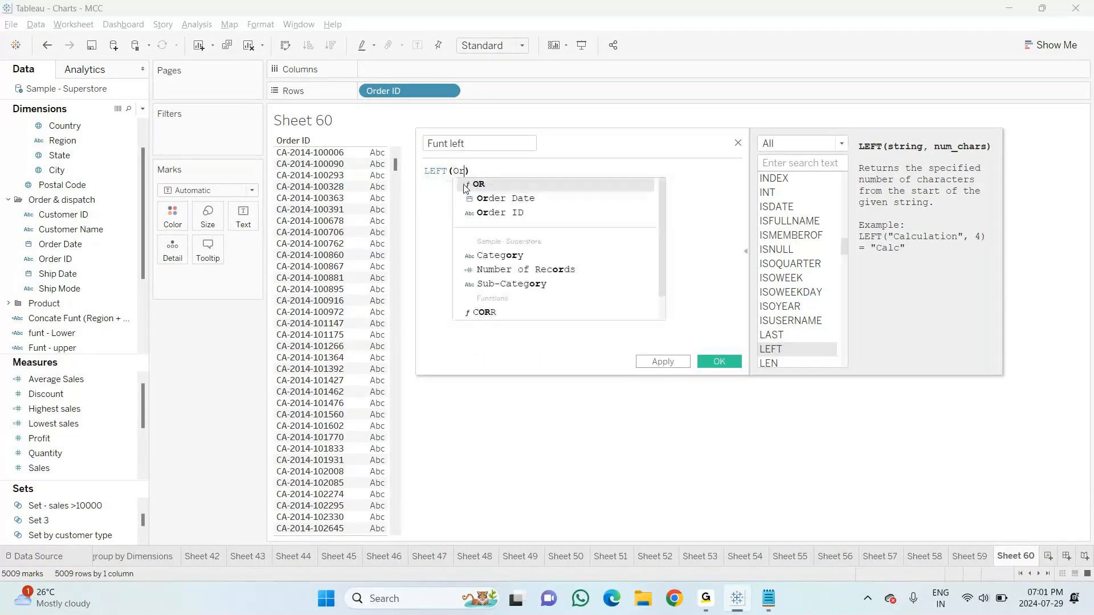
pyautogui.write('d')
pyautogui.press('Down')
pyautogui.press('Return')
pyautogui.write(',')
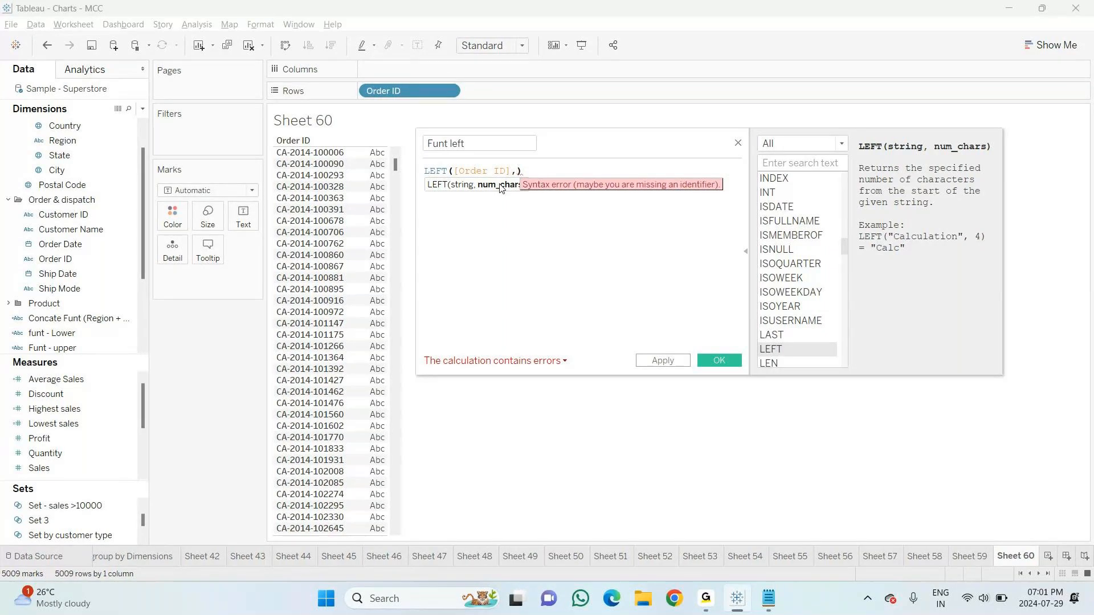
pyautogui.write('2')
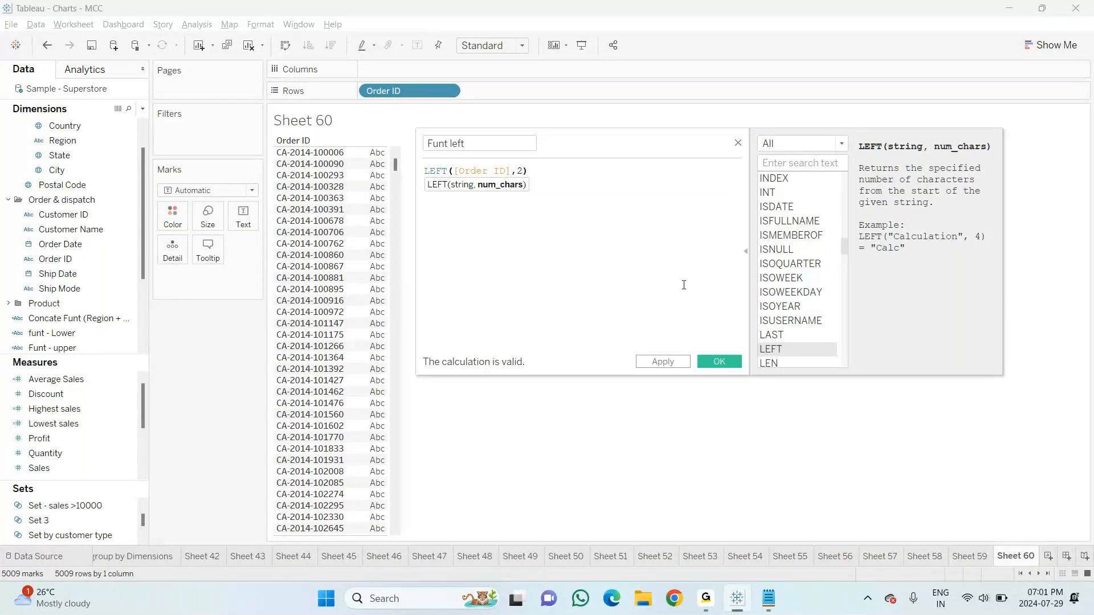
pyautogui.click(719, 363)
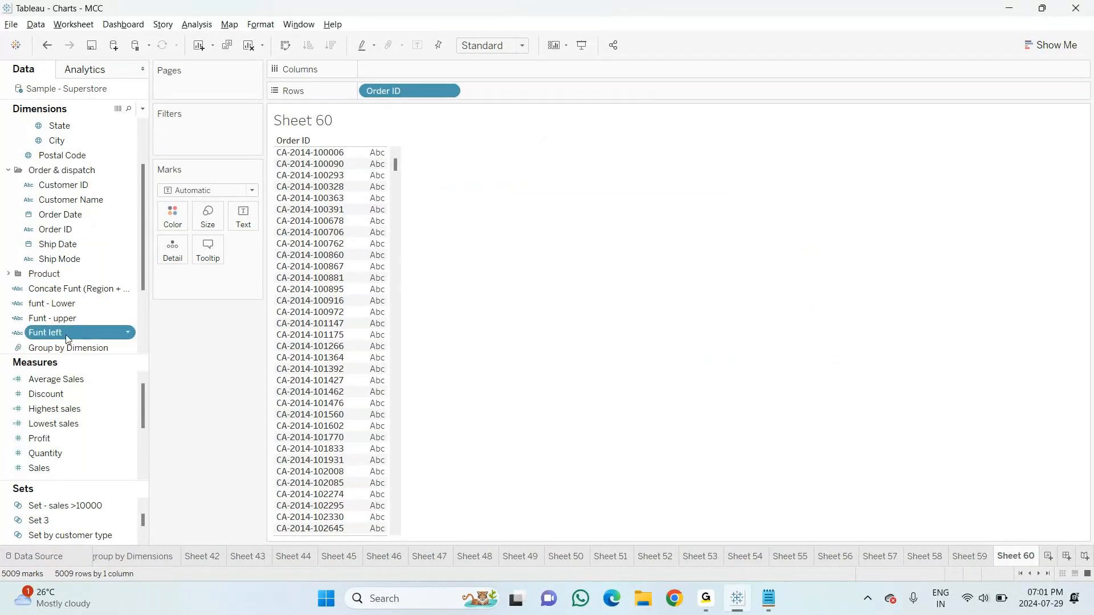
# Add Funt left to the rows after Order ID and copy its formula into the Notepad notes under "Order type"
pyautogui.moveTo(66, 339); pyautogui.dragTo(378, 298)
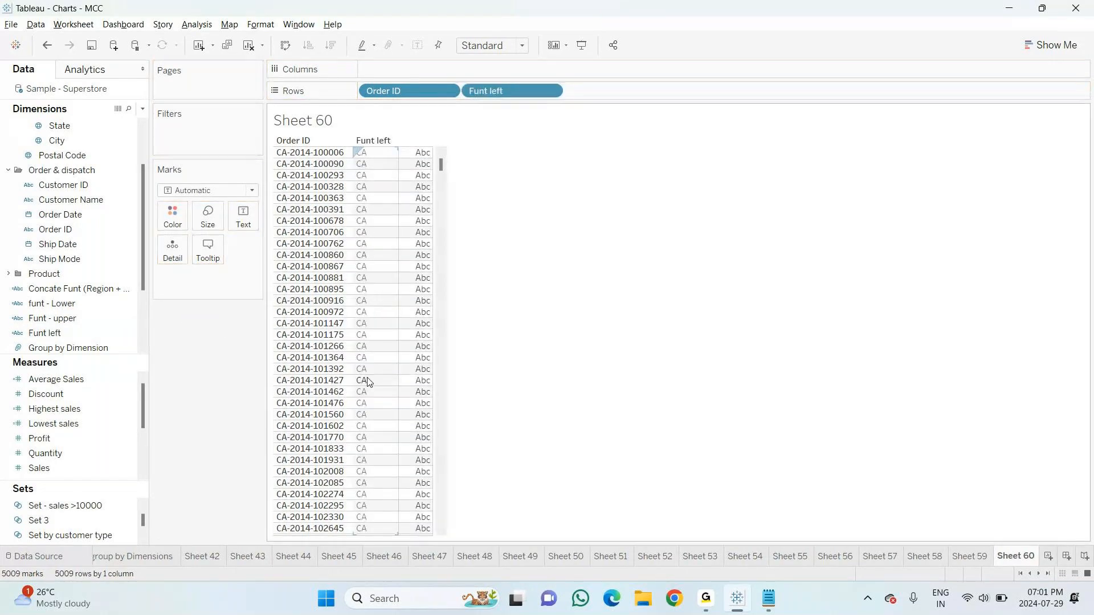
pyautogui.click(128, 333)
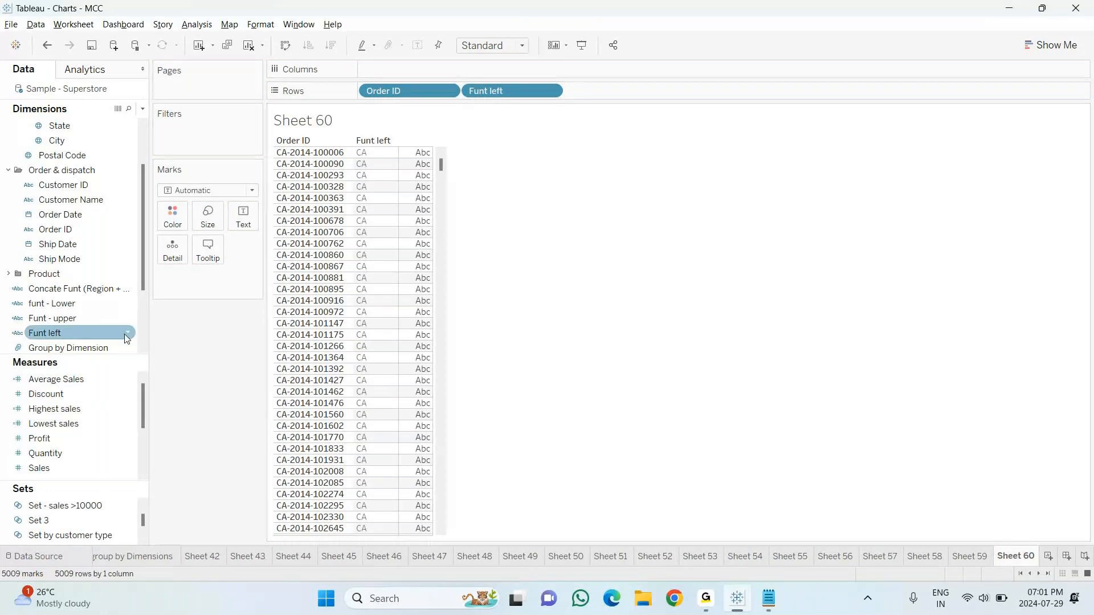
pyautogui.rightClick(131, 337)
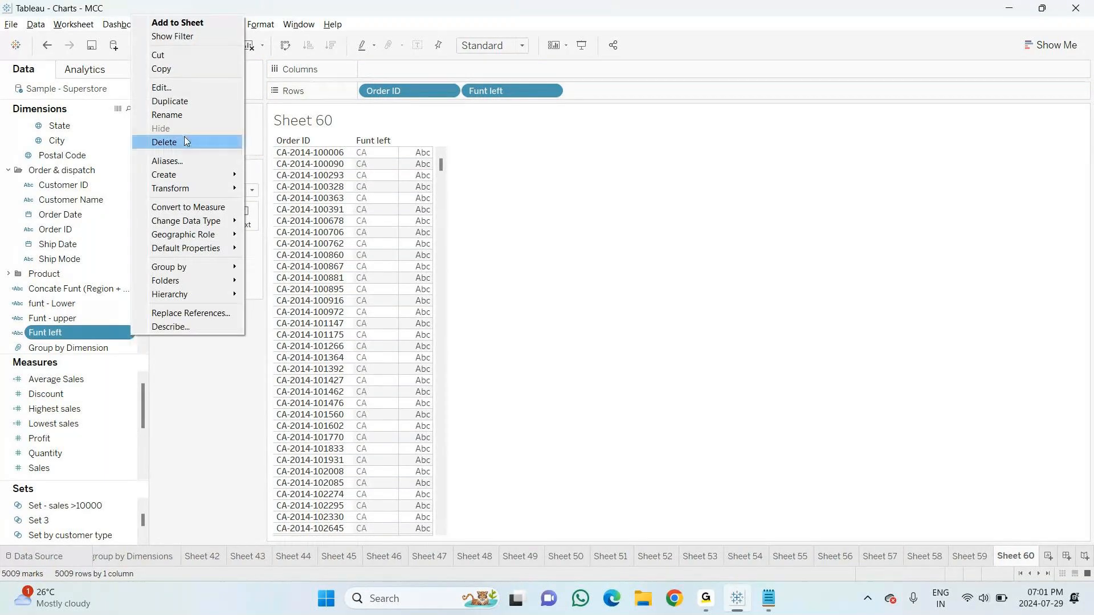
pyautogui.click(167, 87)
pyautogui.hotkey('ctrl', 'a')
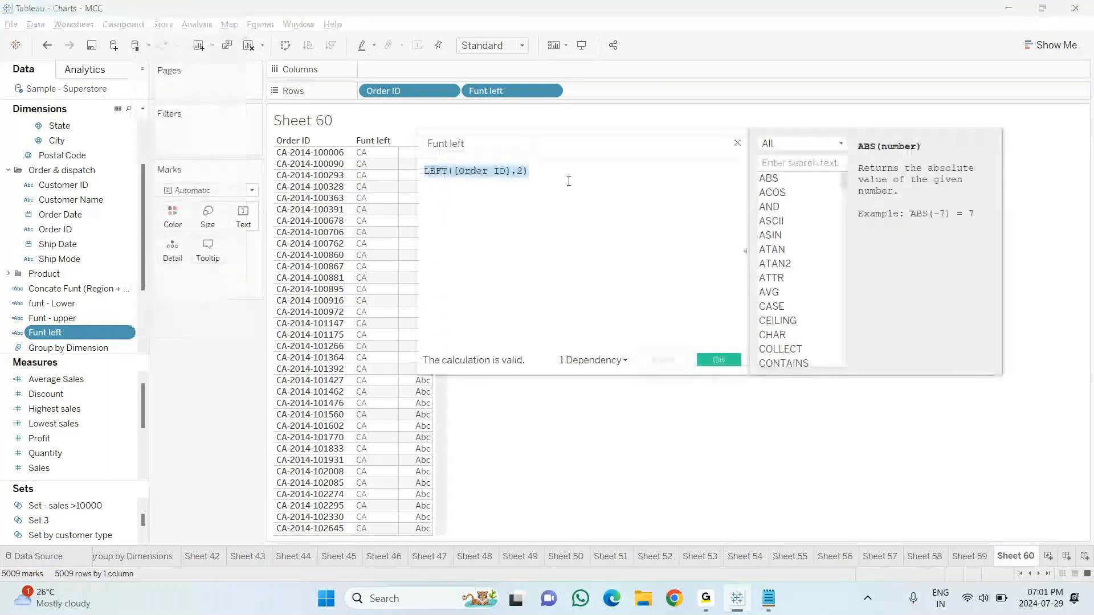
pyautogui.hotkey('ctrl', 'c')
pyautogui.hotkey('alt', 'Tab')
pyautogui.hotkey('ctrl', 'v')
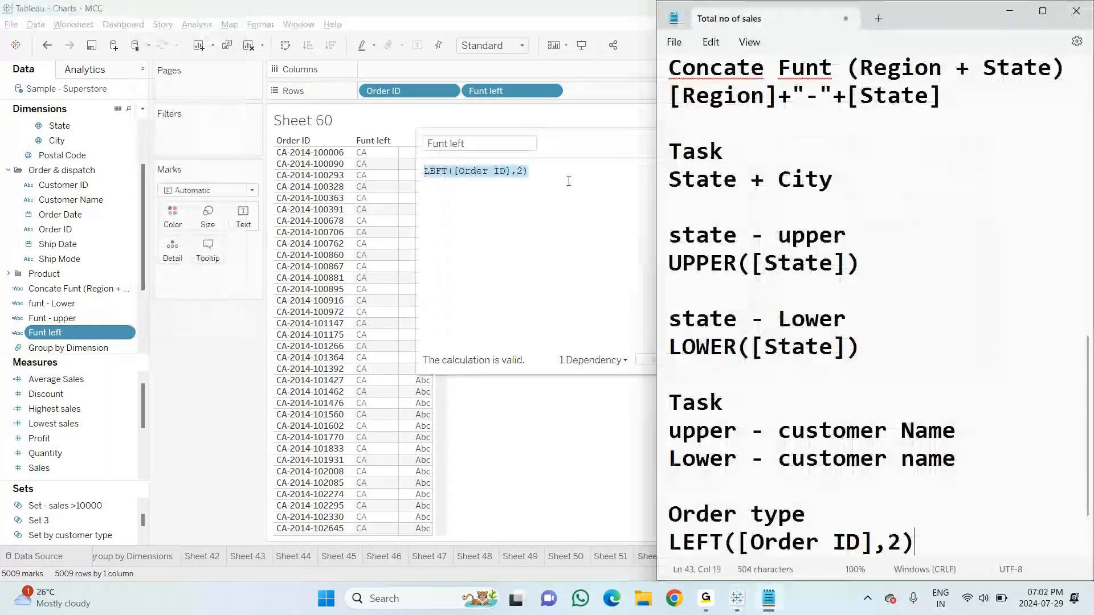
# Add an "Order Year" heading below the formula in the notes, then return to Tableau and close the Funt left calculation unchanged
pyautogui.press('Return')
pyautogui.press('Return')
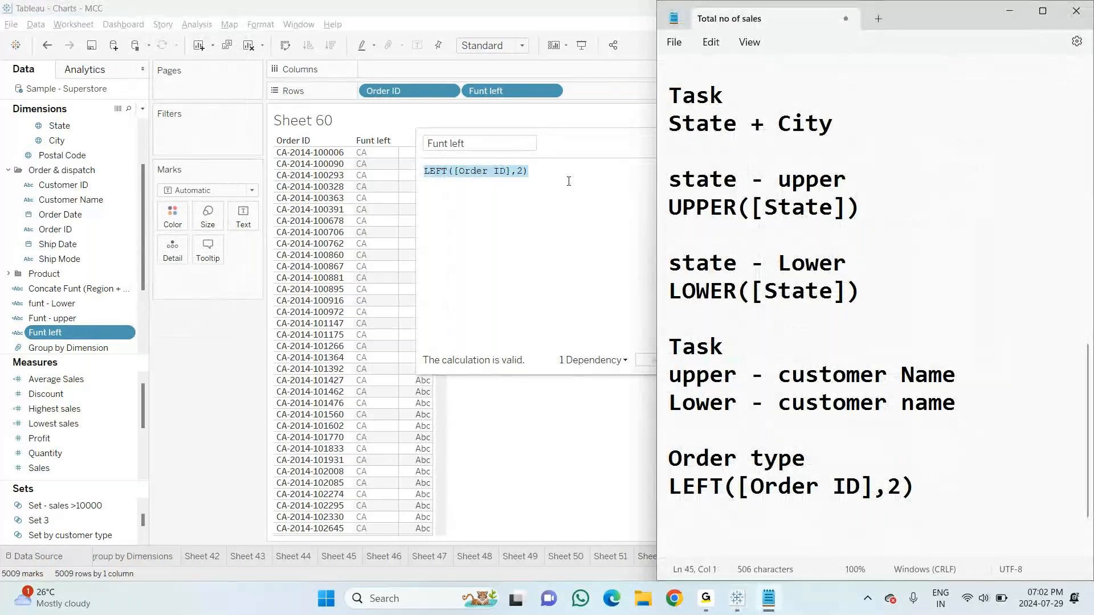
pyautogui.write('Order Year')
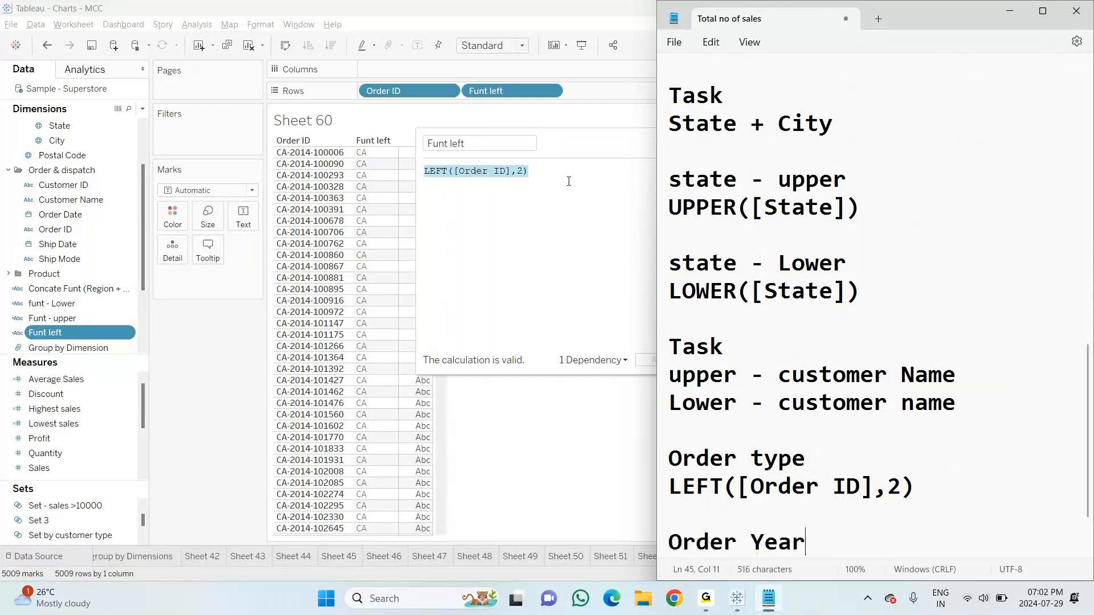
pyautogui.press('Return')
pyautogui.hotkey('alt', 'Tab')
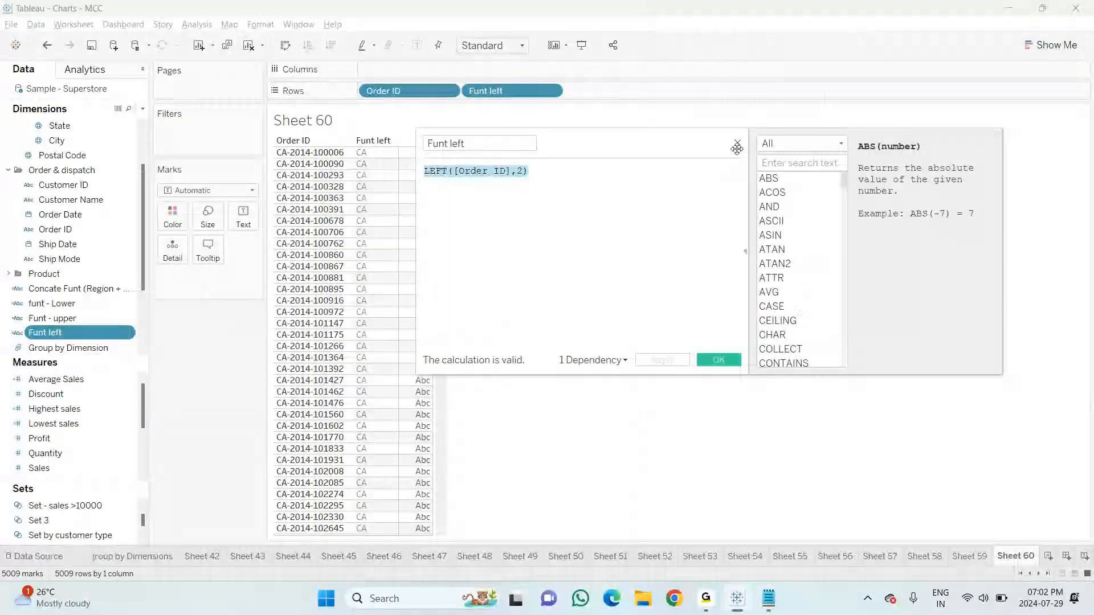
pyautogui.click(738, 144)
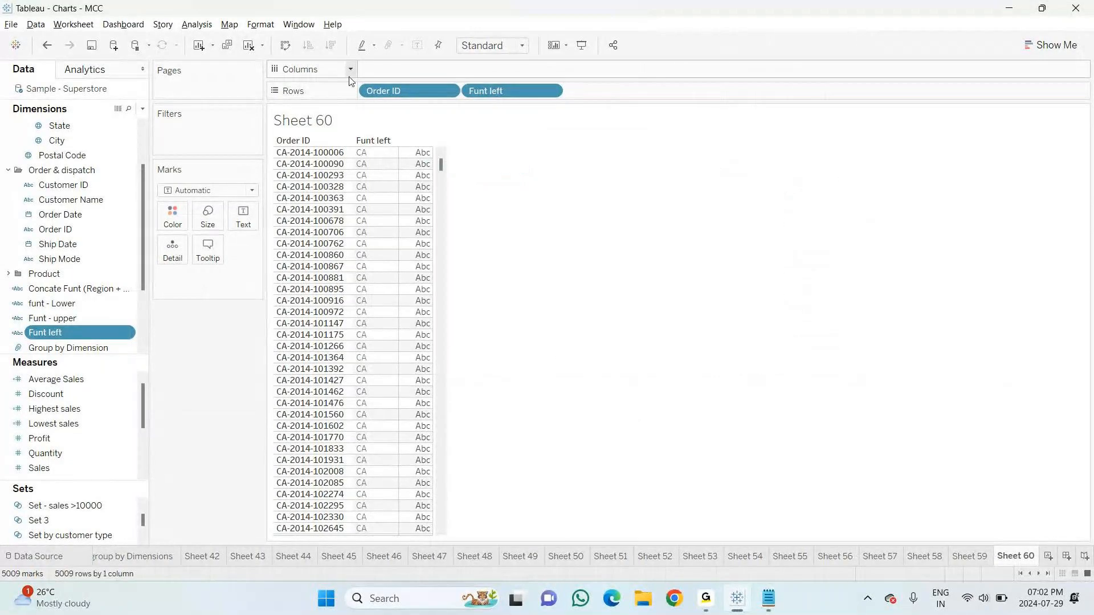
# Create a new calculated field named "funt - mid"
pyautogui.click(142, 110)
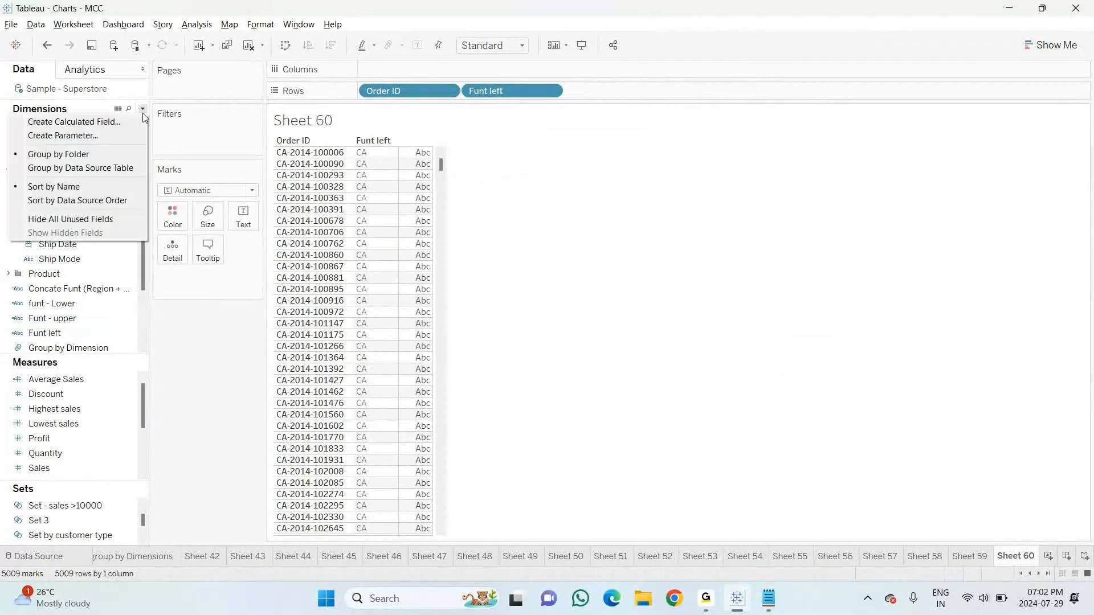
pyautogui.click(105, 122)
pyautogui.hotkey('ctrl', 'a')
pyautogui.press('BackSpace')
pyautogui.write('Order')
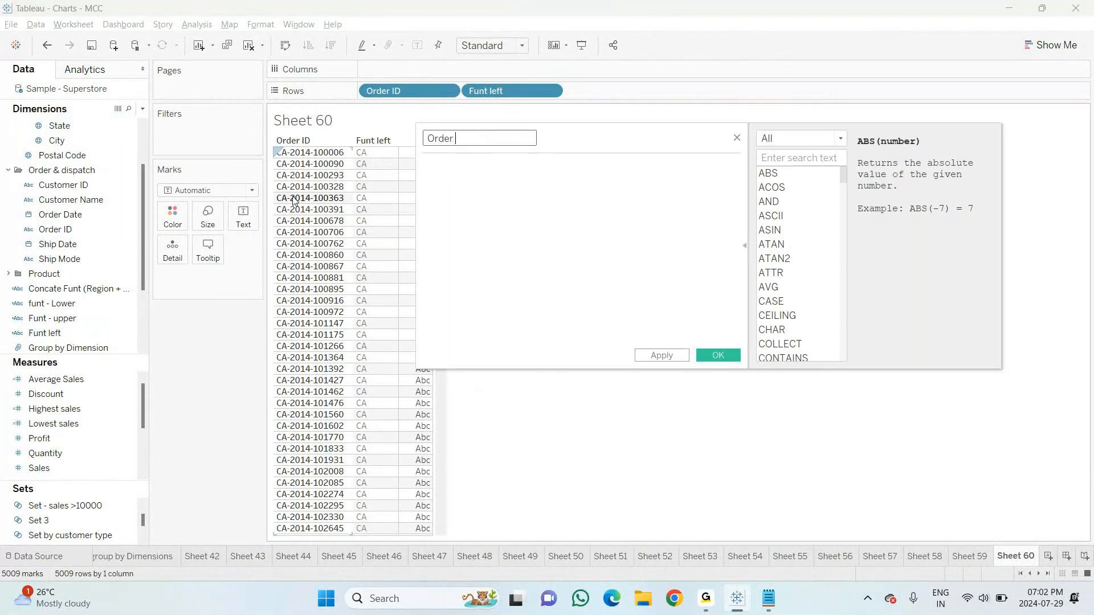
pyautogui.hotkey('ctrl', 'a')
pyautogui.press('BackSpace')
pyautogui.write('func')
pyautogui.press('BackSpace')
pyautogui.write('t - mid')
# Define the field as MID([Order ID],4,4), save it and add it to the rows after Funt left
pyautogui.click(483, 174)
pyautogui.write('mid')
pyautogui.press('Return')
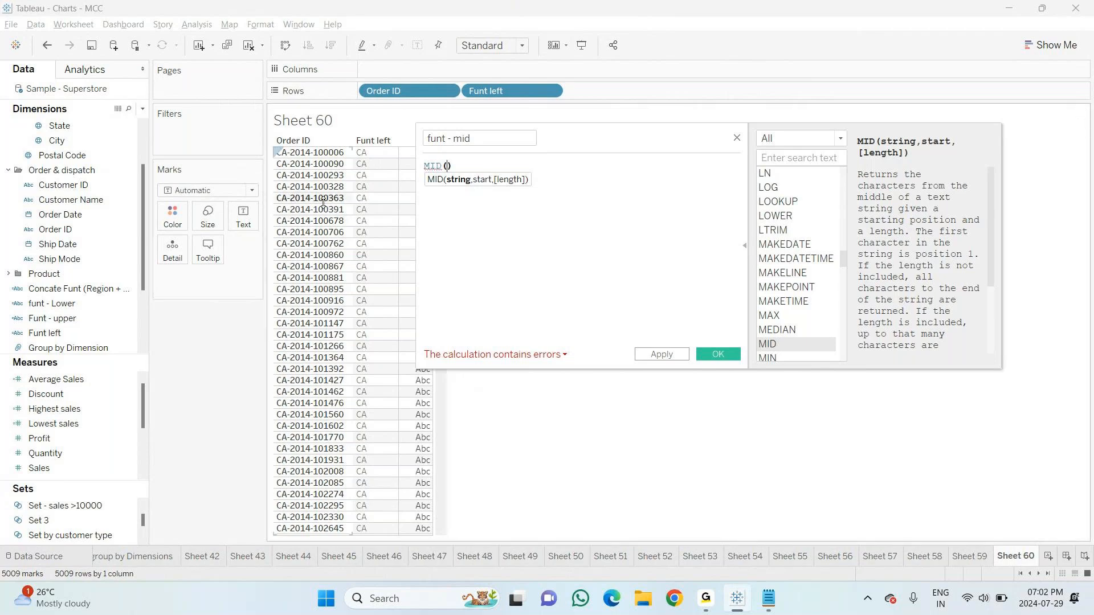
pyautogui.write('order')
pyautogui.press('Down')
pyautogui.press('Return')
pyautogui.write(',')
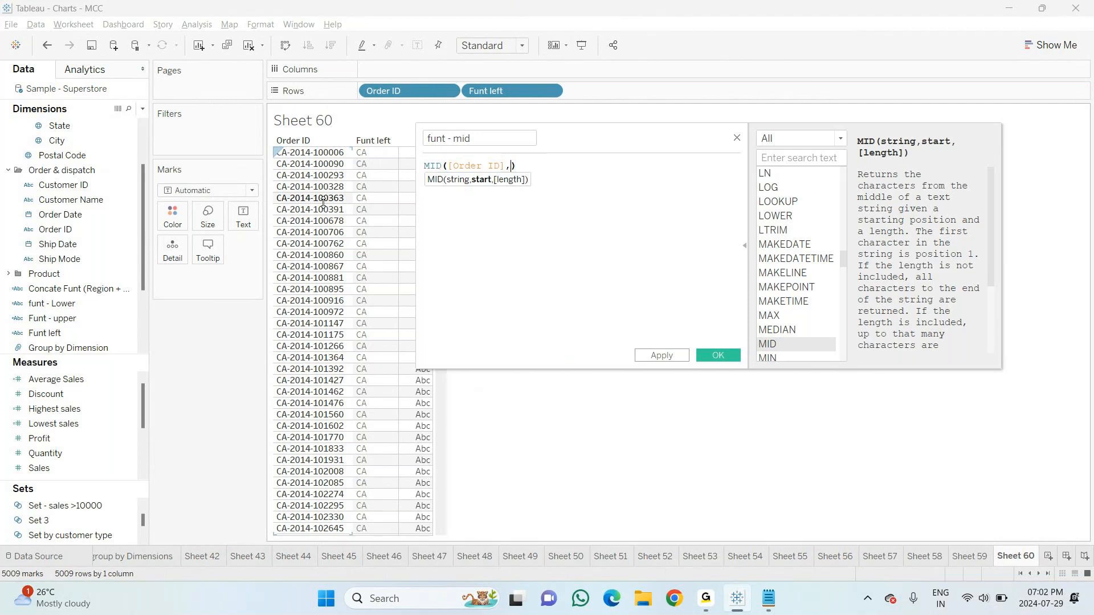
pyautogui.write('4,4')
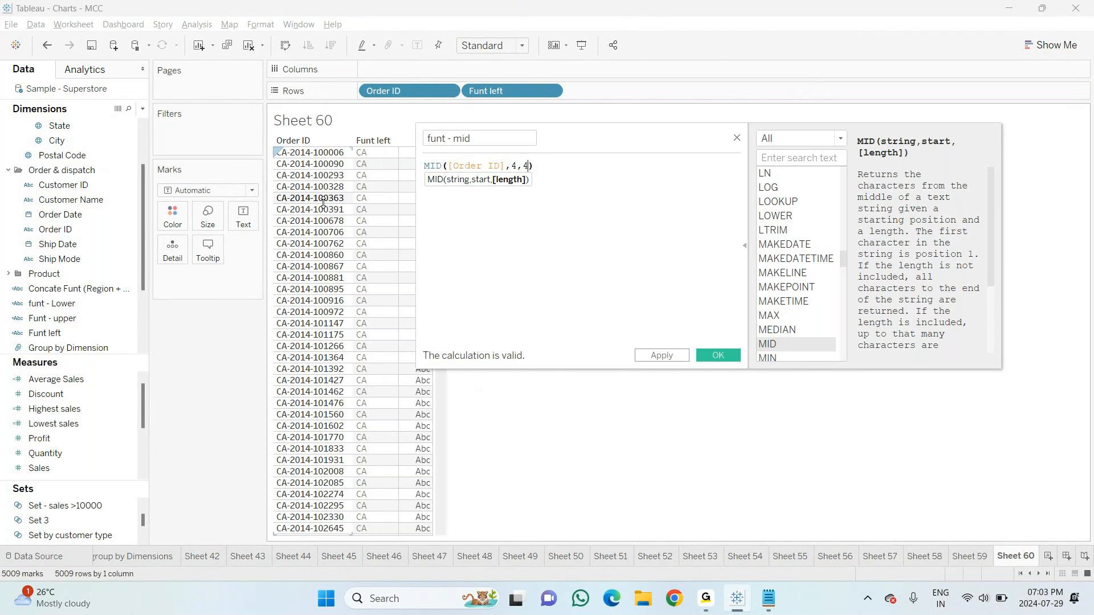
pyautogui.write(')')
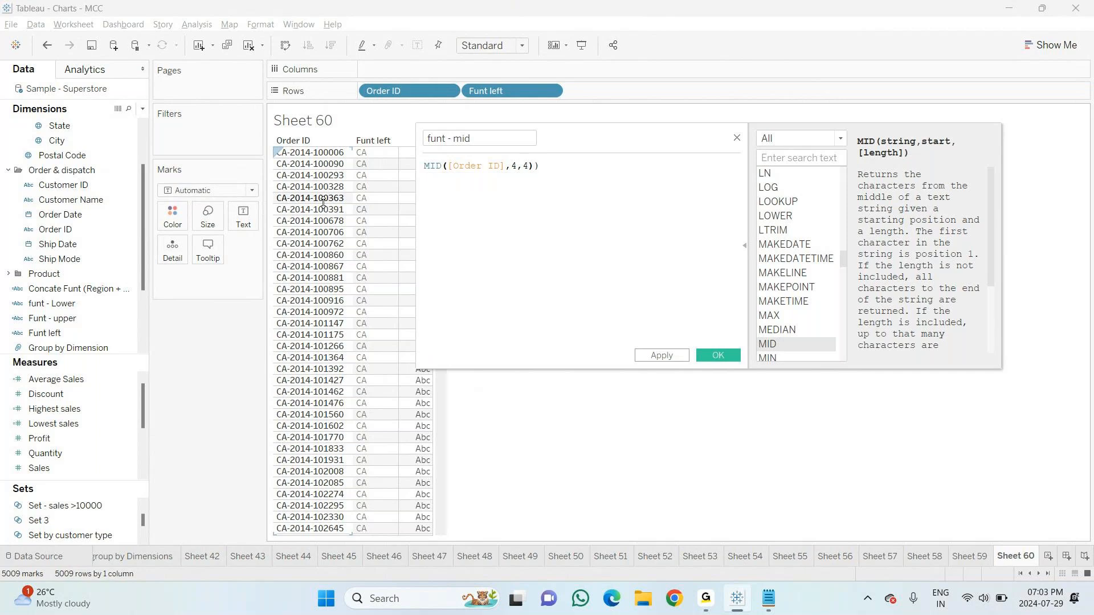
pyautogui.press('BackSpace')
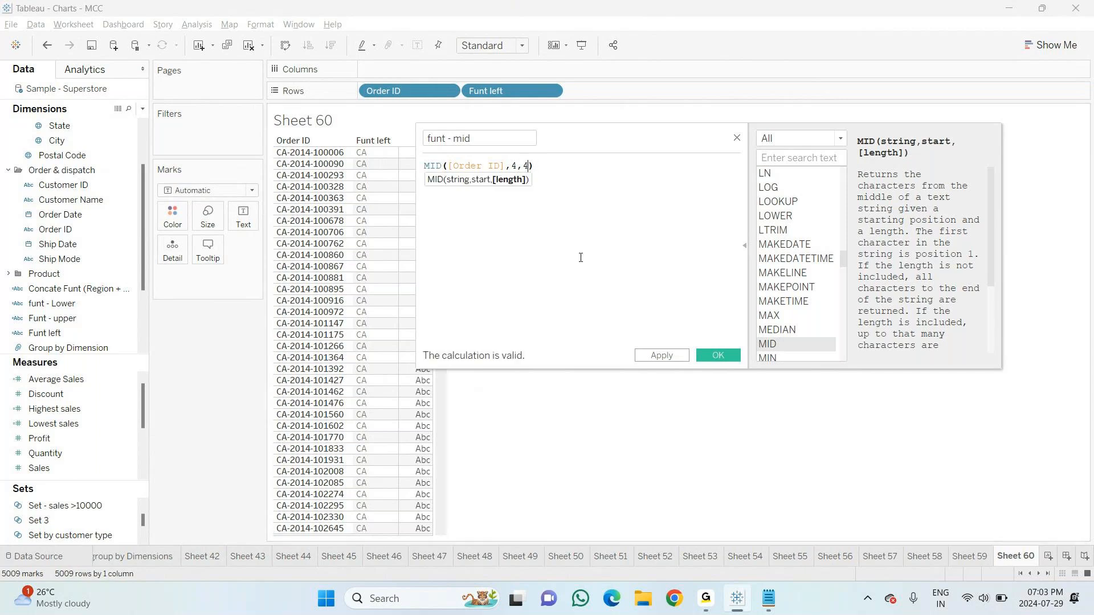
pyautogui.hotkey('ctrl', 'a')
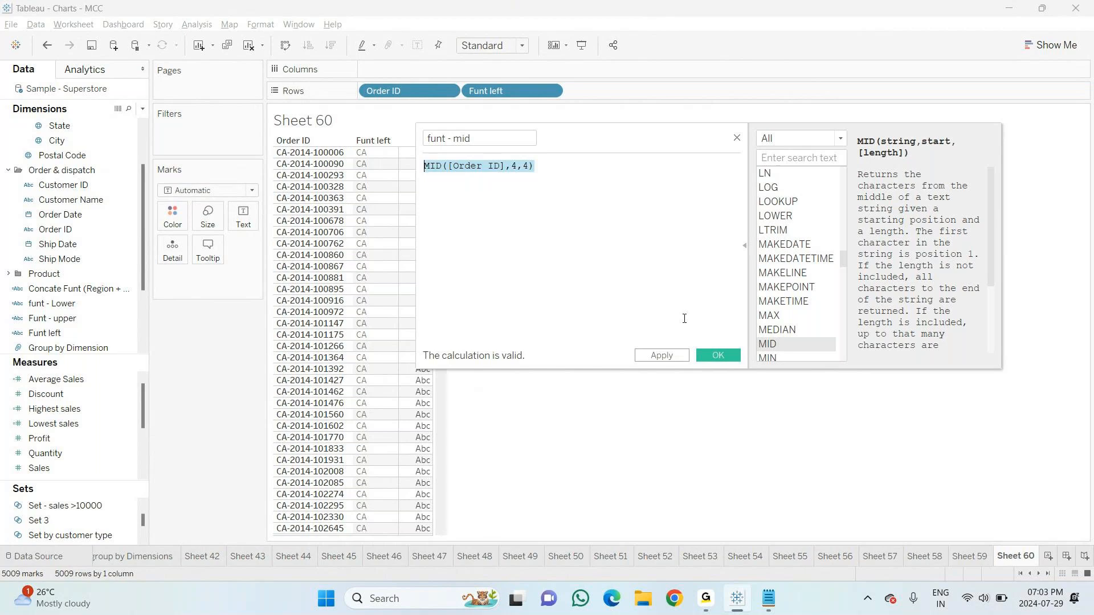
pyautogui.click(716, 356)
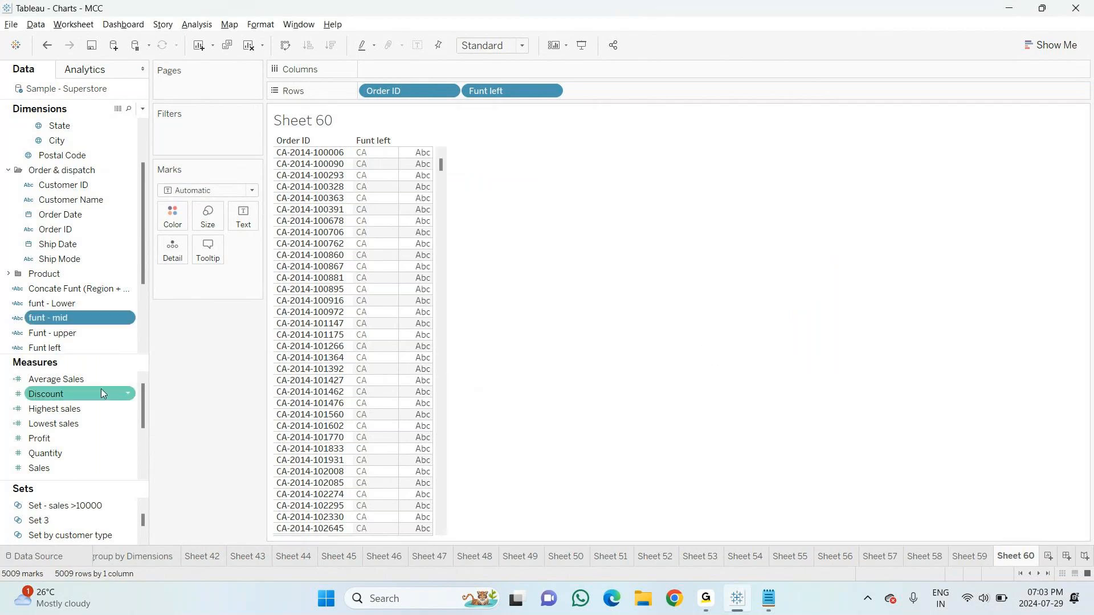
pyautogui.moveTo(70, 316); pyautogui.dragTo(464, 310)
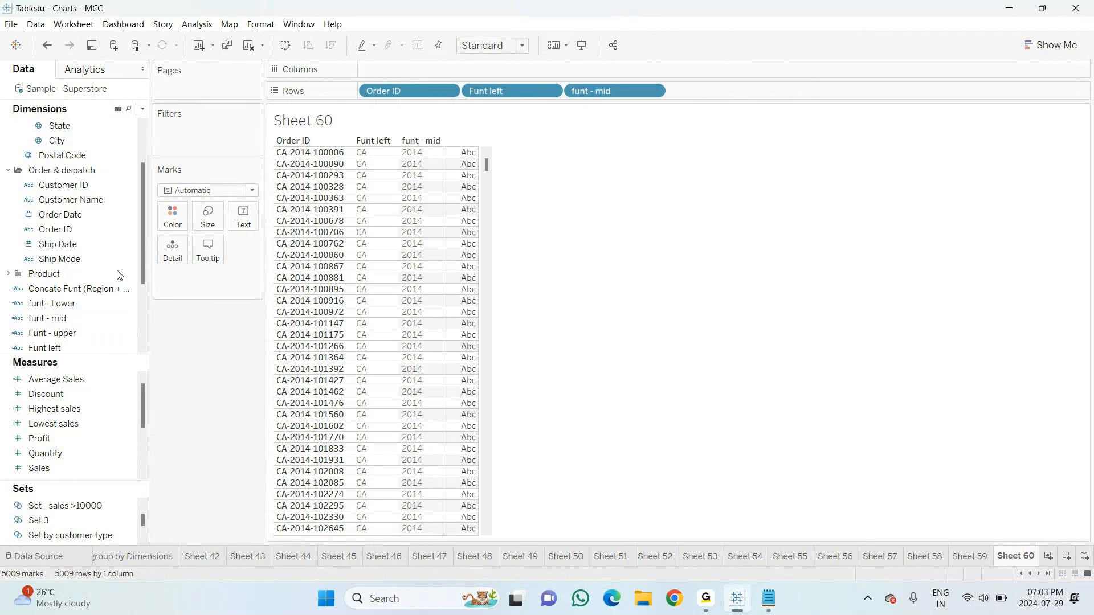
# Rename the funt - mid calculated field as "Order Year" in its calculation editor and save it
pyautogui.click(130, 307)
pyautogui.click(130, 306)
pyautogui.click(123, 320)
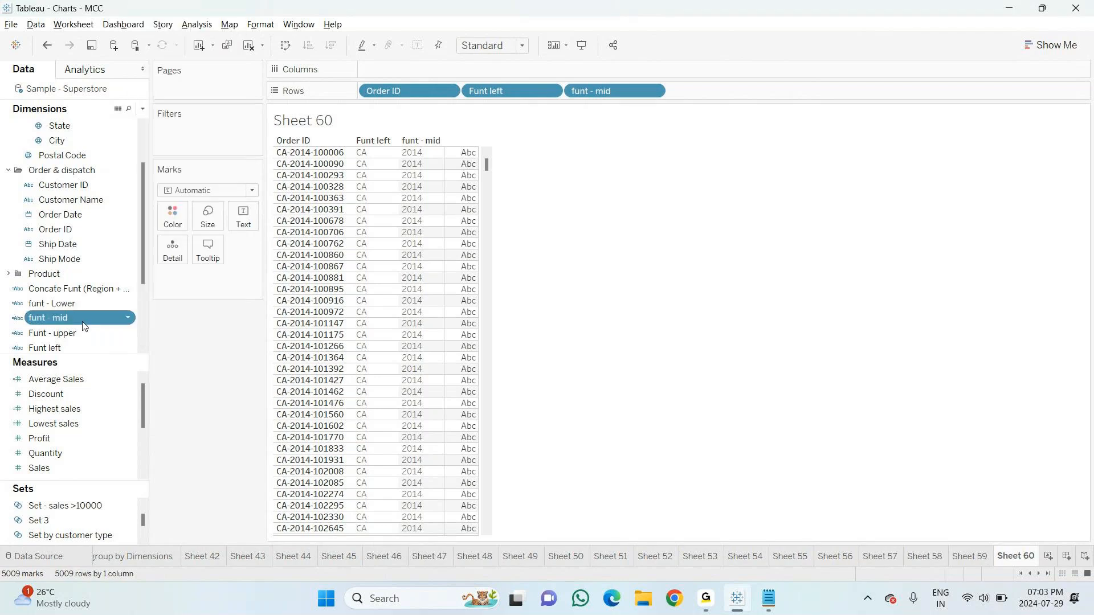
pyautogui.click(122, 319)
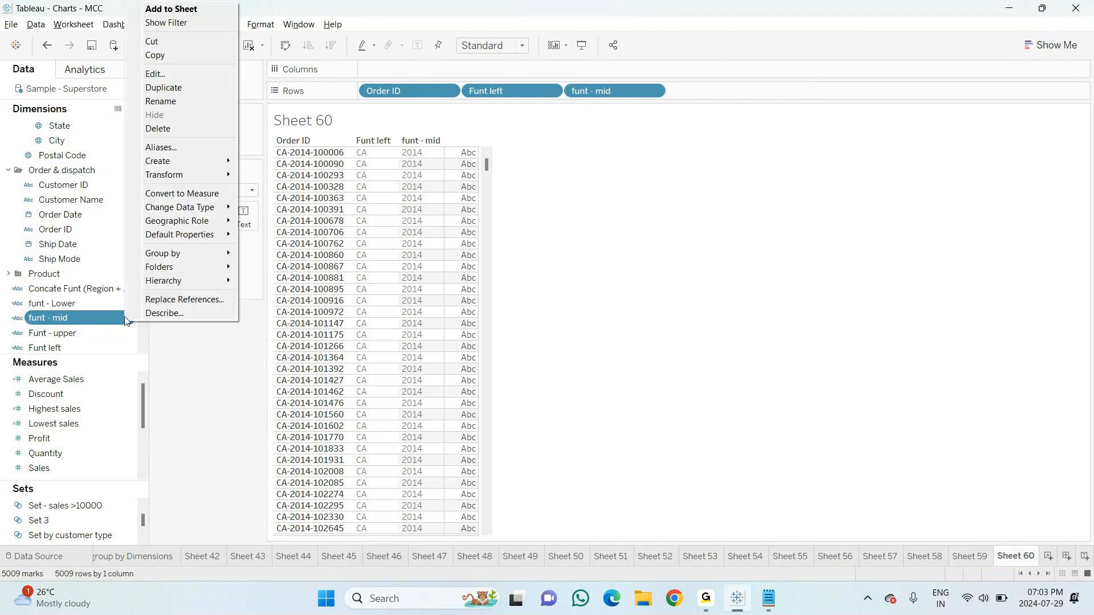
pyautogui.click(155, 76)
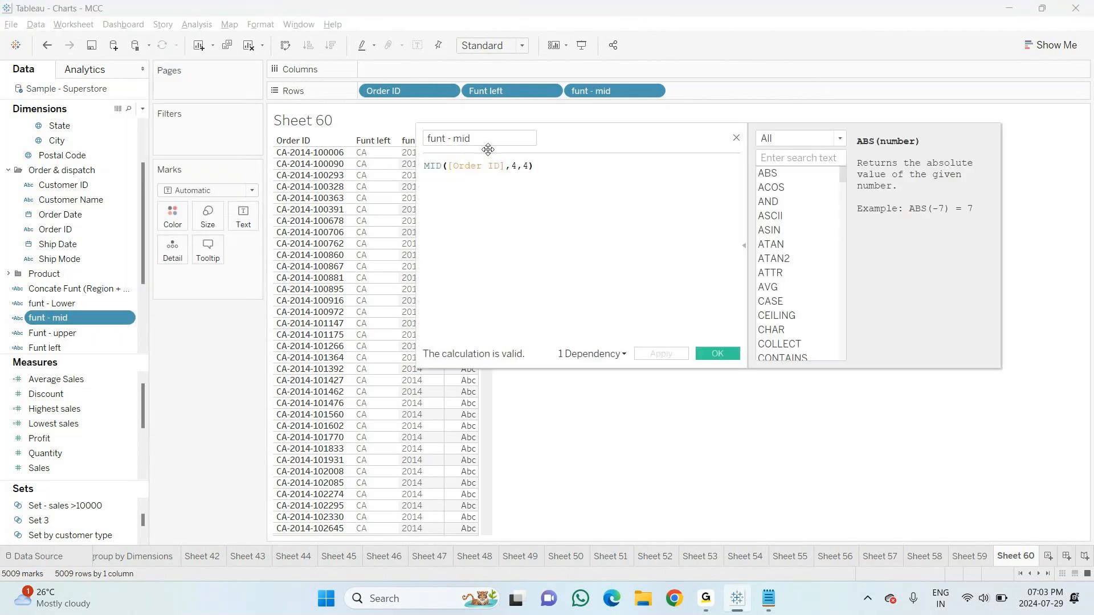
pyautogui.click(488, 142)
pyautogui.press('BackSpace')
pyautogui.press('BackSpace')
pyautogui.press('BackSpace')
pyautogui.press('BackSpace')
pyautogui.press('BackSpace')
pyautogui.press('BackSpace')
pyautogui.press('BackSpace')
pyautogui.press('BackSpace')
pyautogui.press('BackSpace')
pyautogui.press('BackSpace')
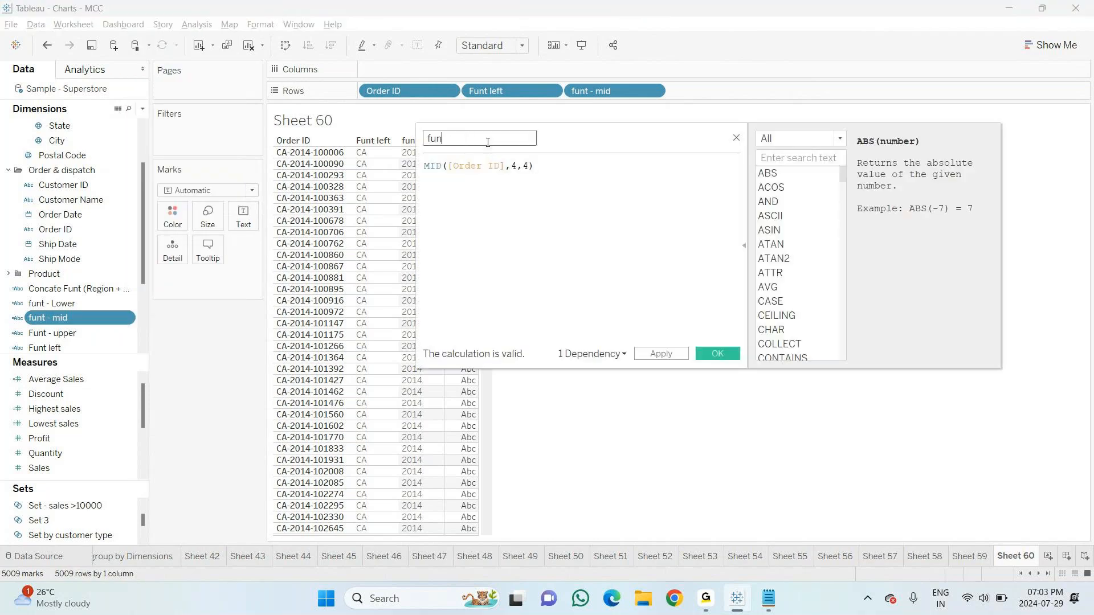
pyautogui.write('Orde')
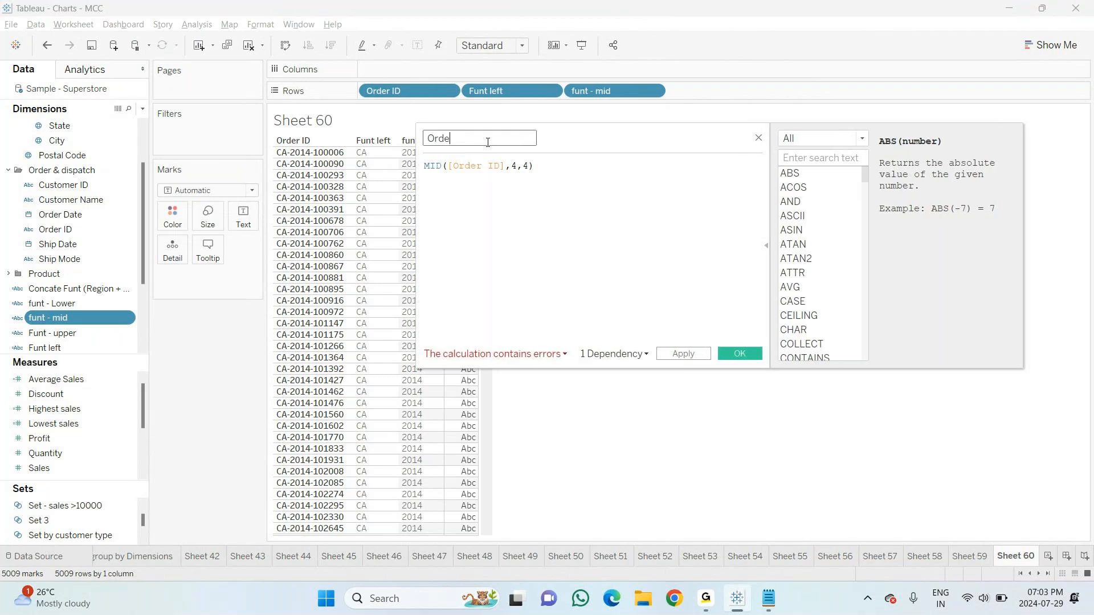
pyautogui.write('r Year')
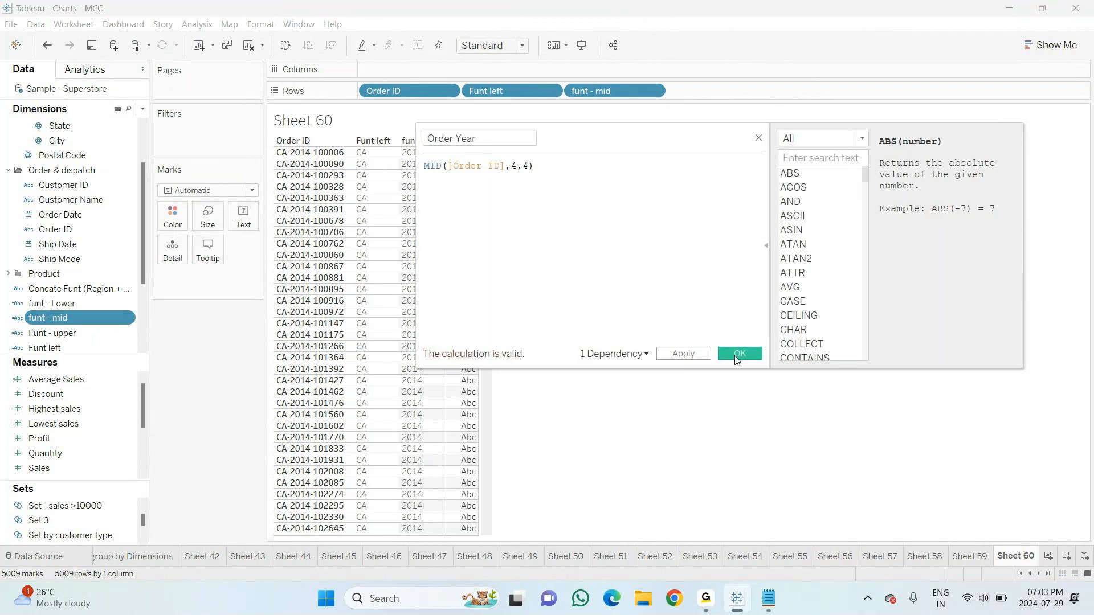
pyautogui.click(739, 353)
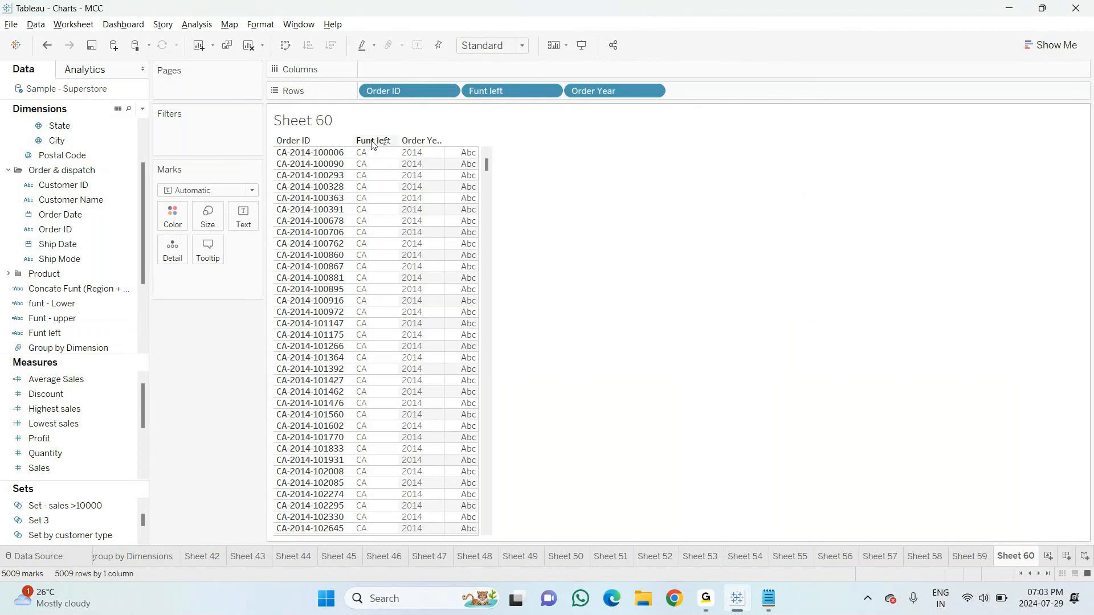
# Rename the Funt left calculated field as "Order Type" in its calculation editor and save it
pyautogui.click(131, 334)
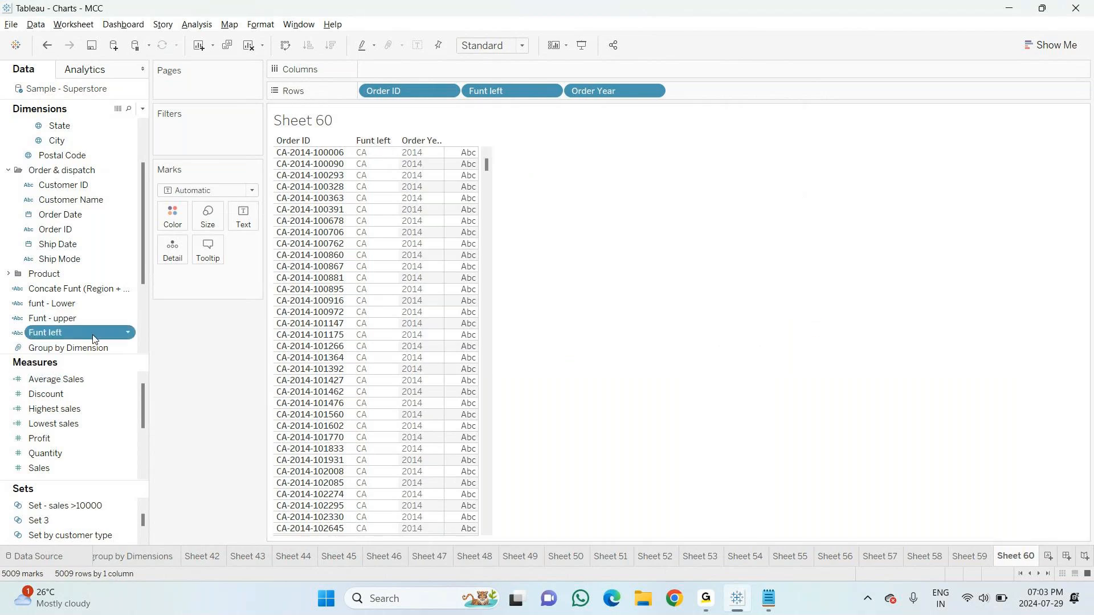
pyautogui.click(130, 334)
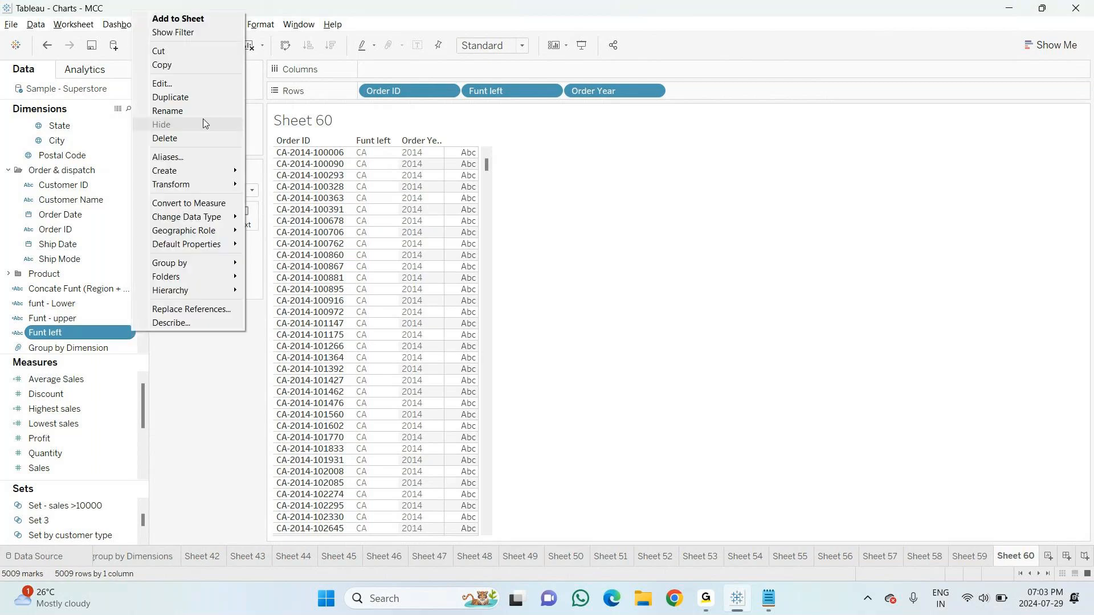
pyautogui.click(190, 83)
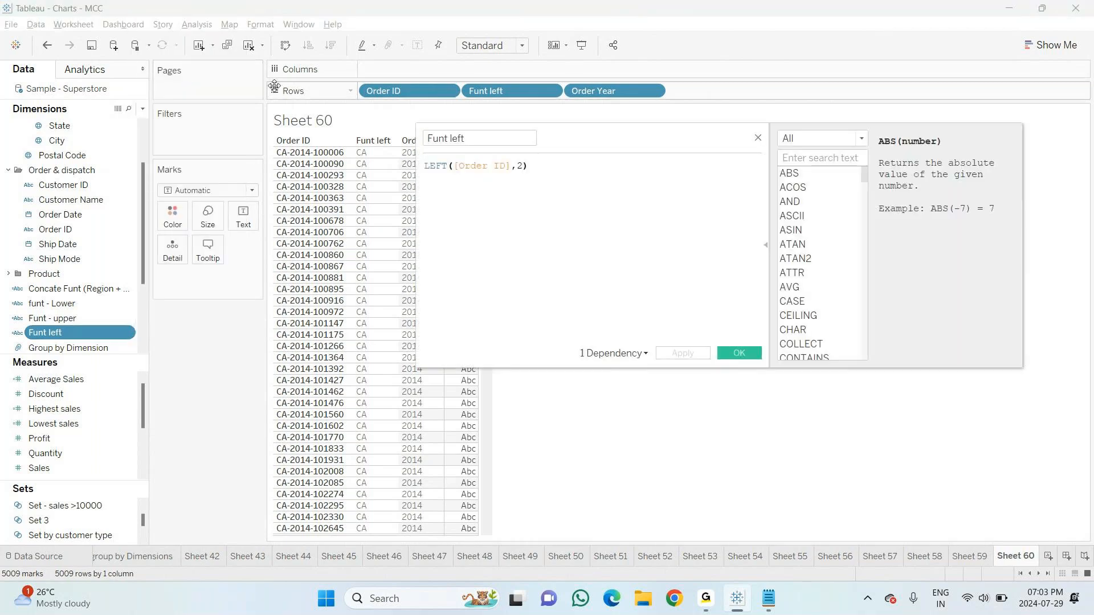
pyautogui.click(491, 138)
pyautogui.hotkey('ctrl', 'a')
pyautogui.press('BackSpace')
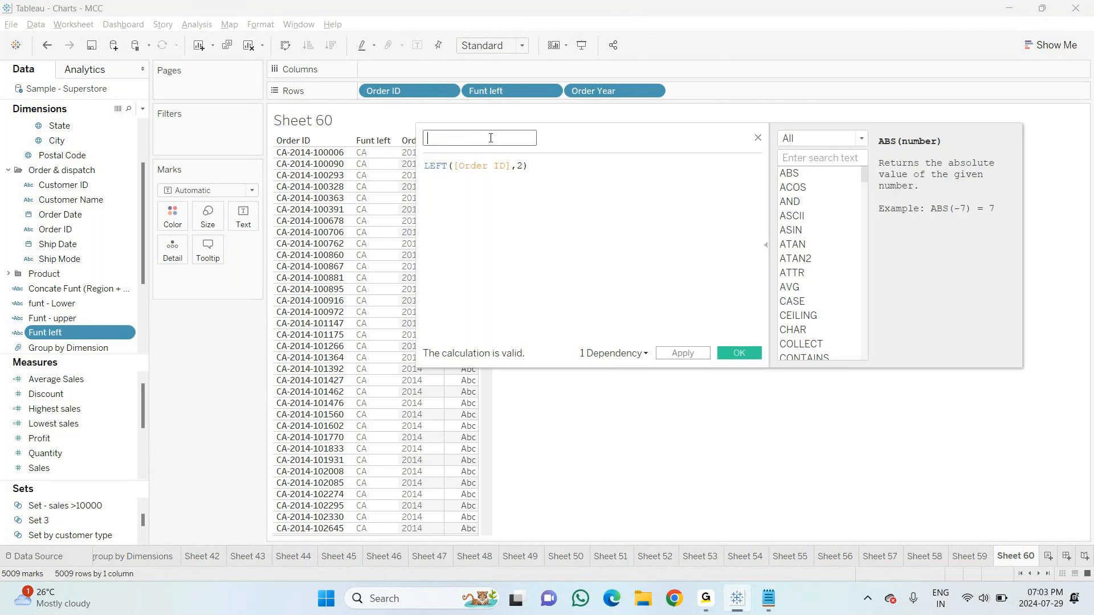
pyautogui.write('Order Type')
pyautogui.click(747, 357)
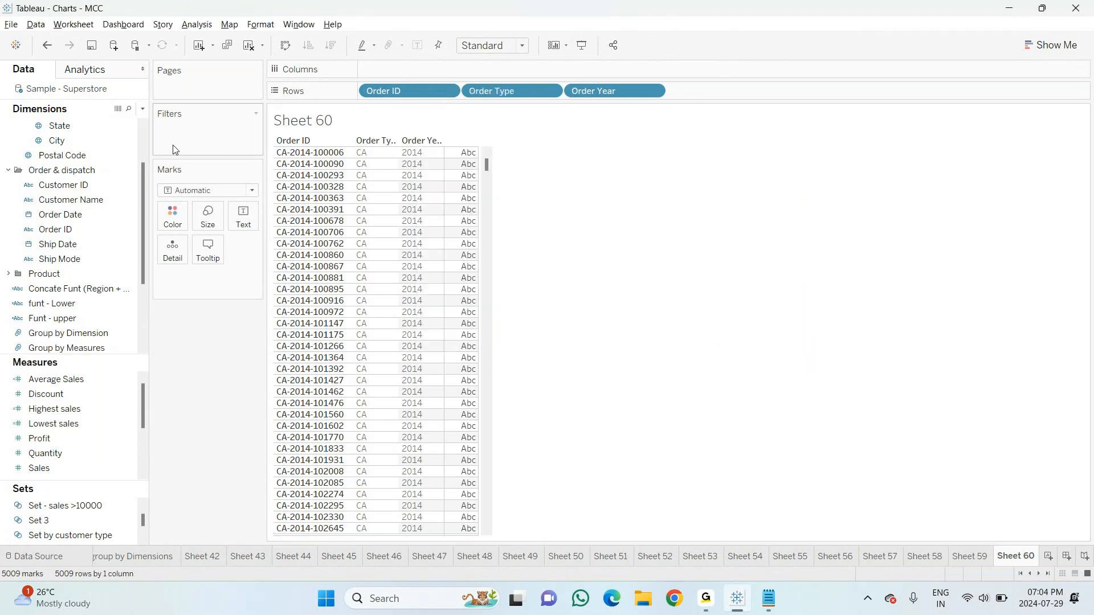
# Create a new calculated field named "Order Number"
pyautogui.click(143, 109)
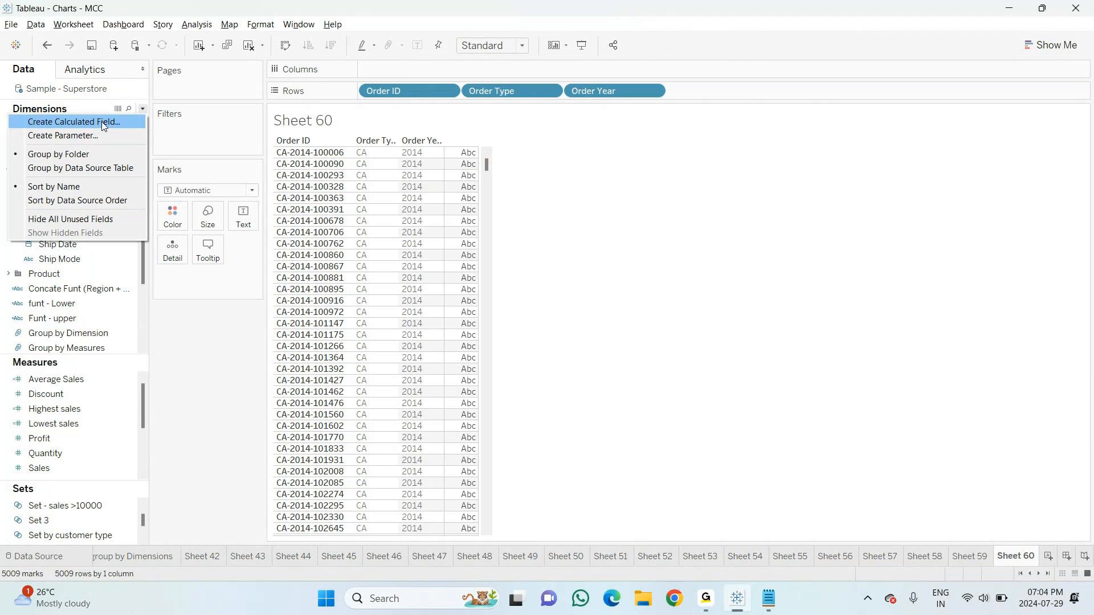
pyautogui.click(102, 122)
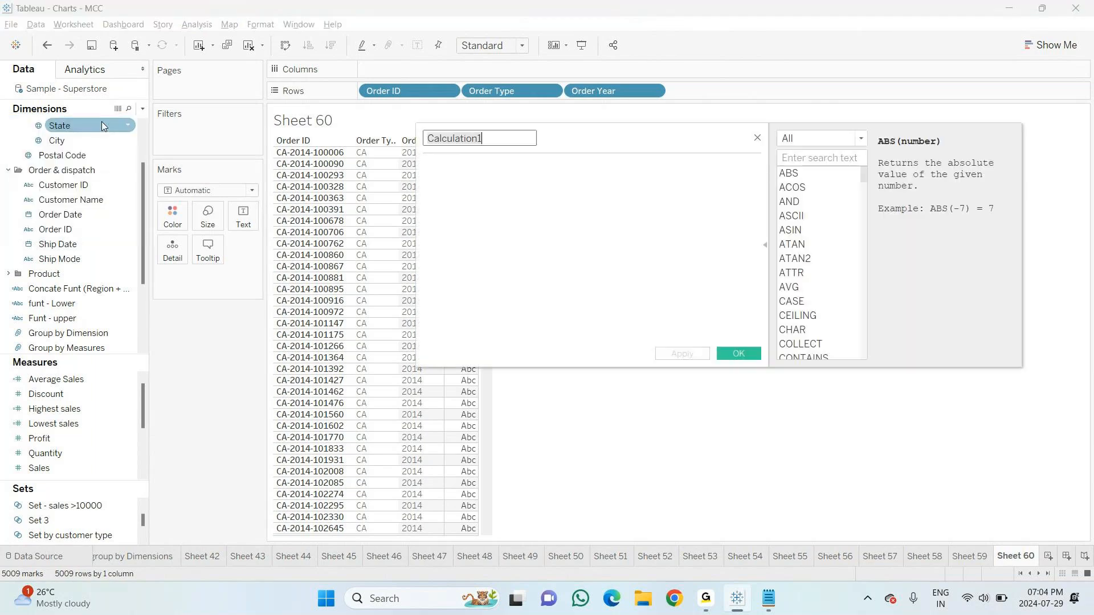
pyautogui.click(494, 167)
pyautogui.click(494, 137)
pyautogui.hotkey('ctrl', 'a')
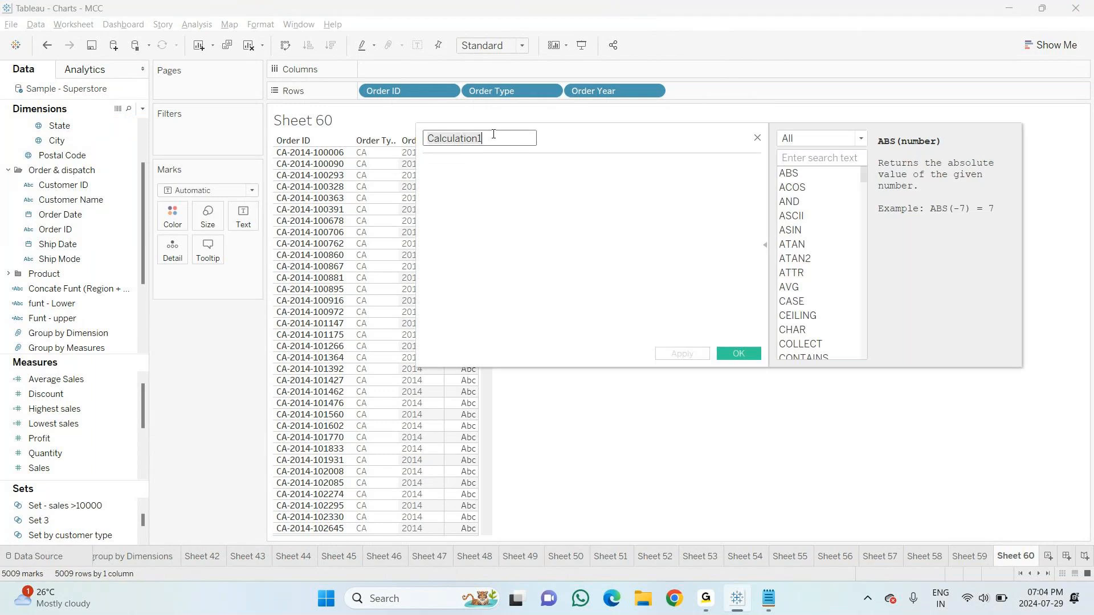
pyautogui.write('Order')
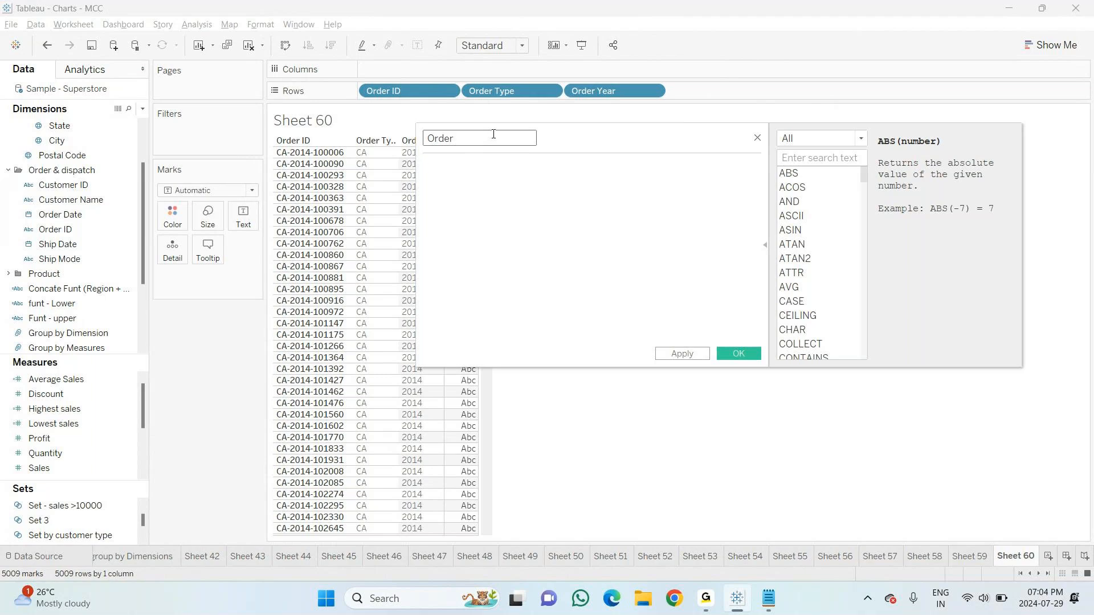
pyautogui.hotkey('alt', 'Tab')
pyautogui.hotkey('alt', 'Tab')
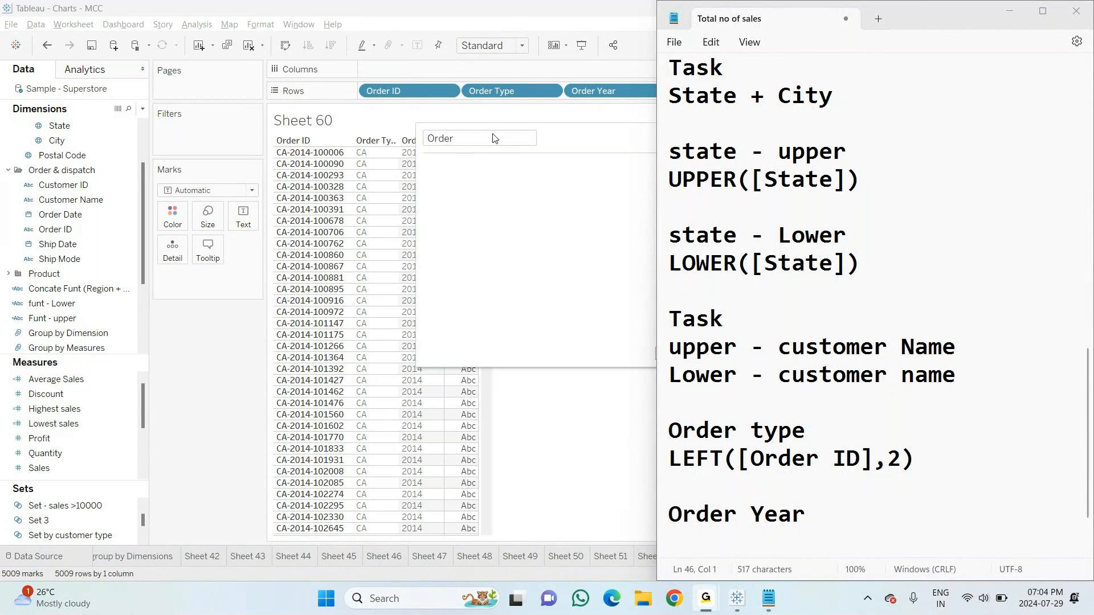
pyautogui.hotkey('alt', 'Tab')
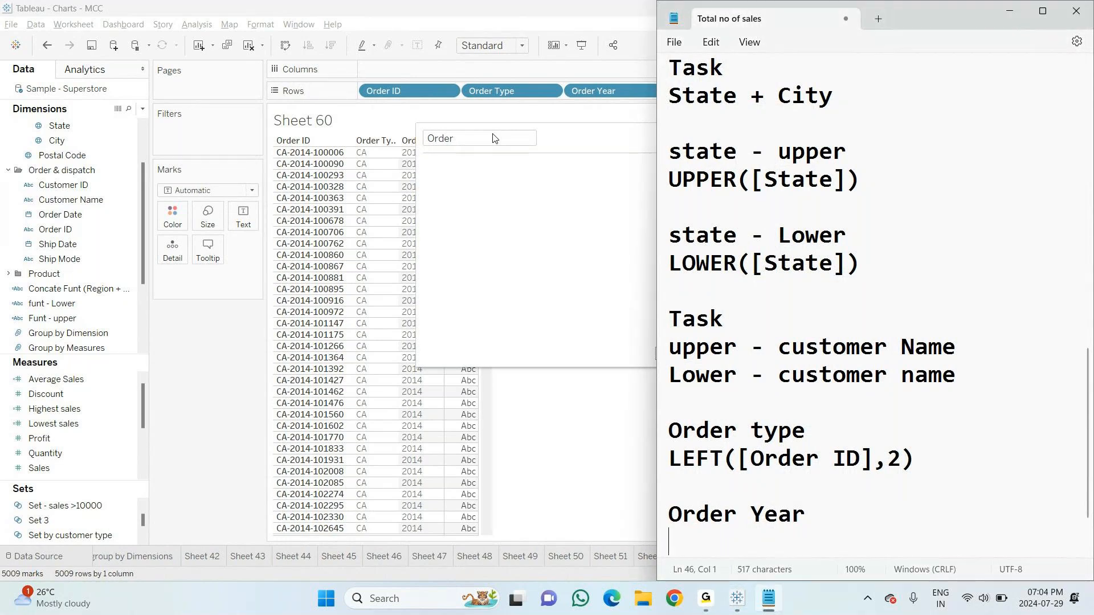
pyautogui.hotkey('alt', 'Tab')
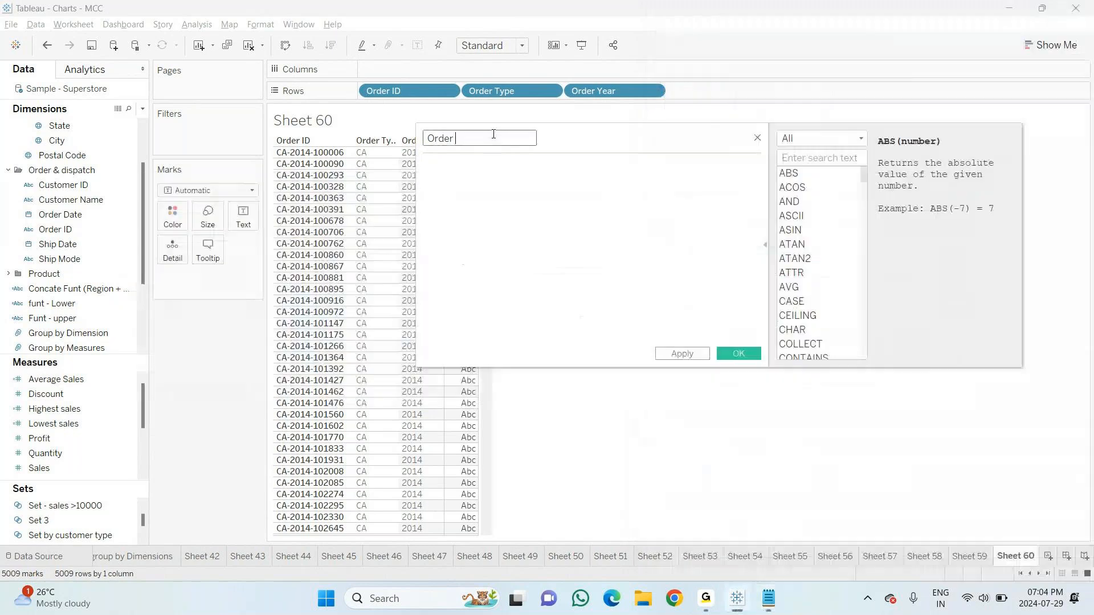
pyautogui.write('Numb')
pyautogui.write('er')
# Define the Order Number field with the formula RIGHT([Order ID],6)
pyautogui.write('r')
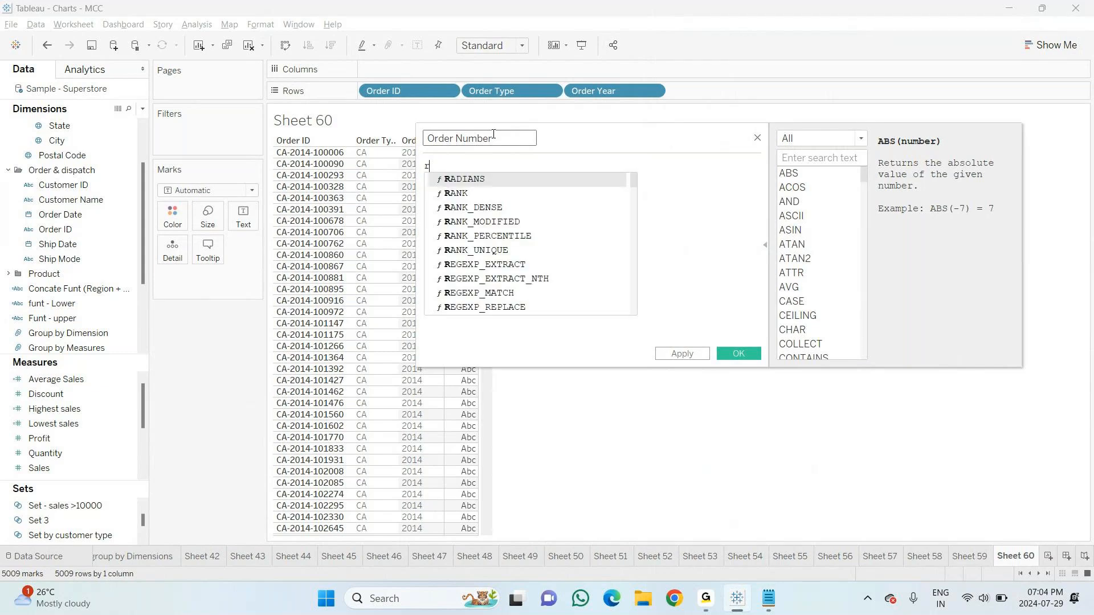
pyautogui.write('ig')
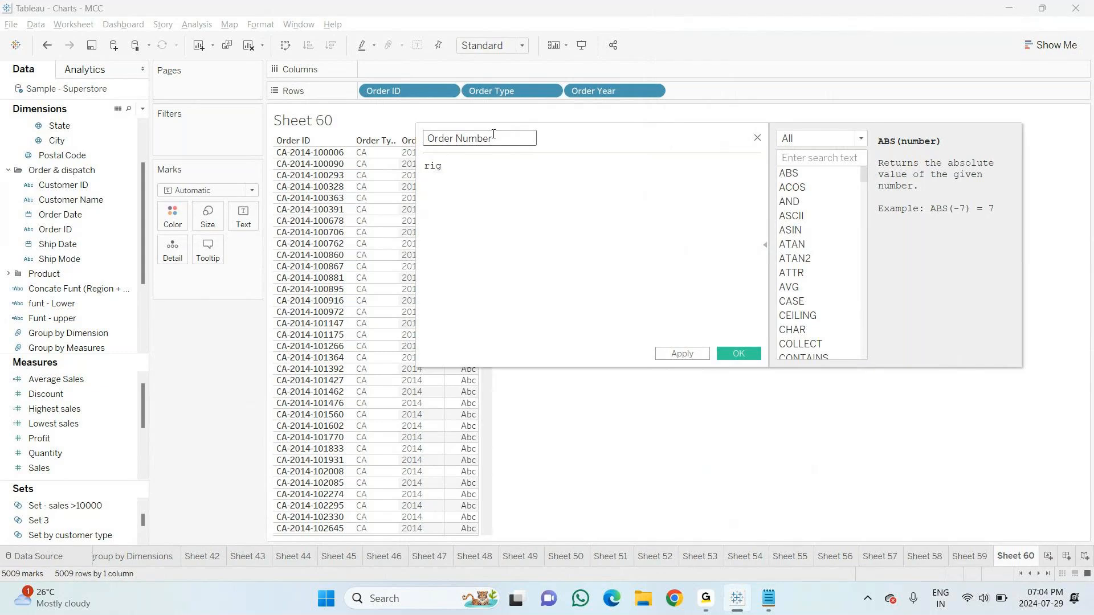
pyautogui.press('Return')
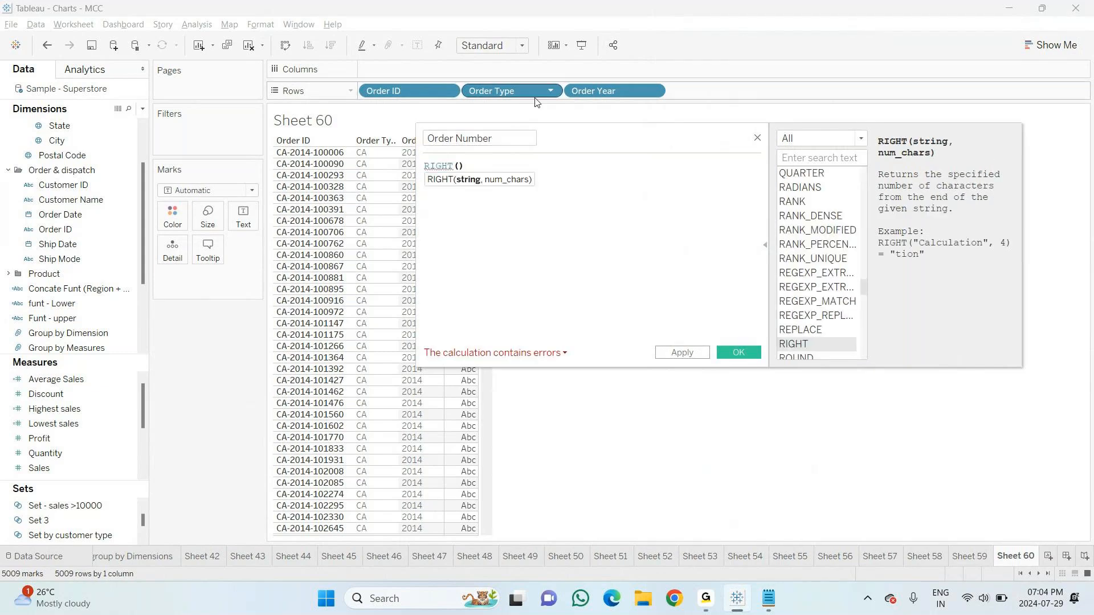
pyautogui.moveTo(604, 142); pyautogui.dragTo(716, 128)
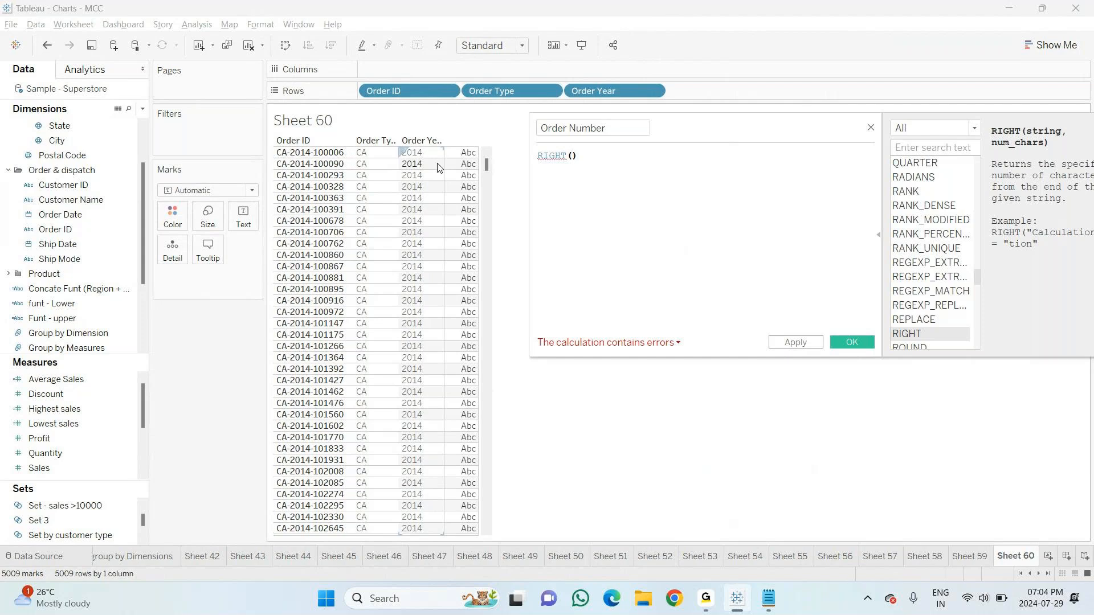
pyautogui.write('orde')
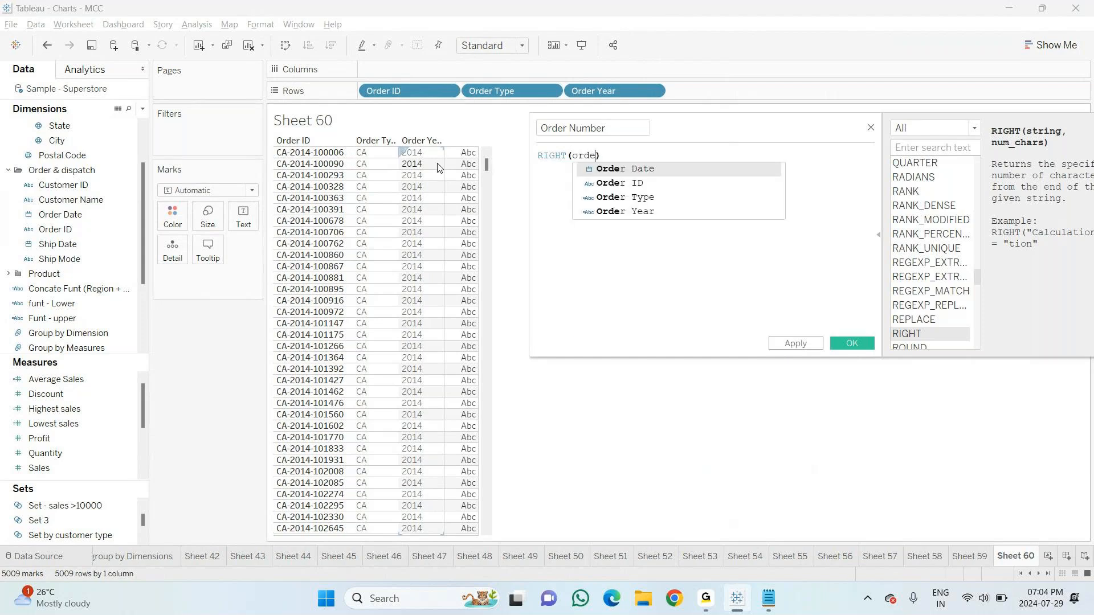
pyautogui.press('Down')
pyautogui.press('Return')
pyautogui.write(',')
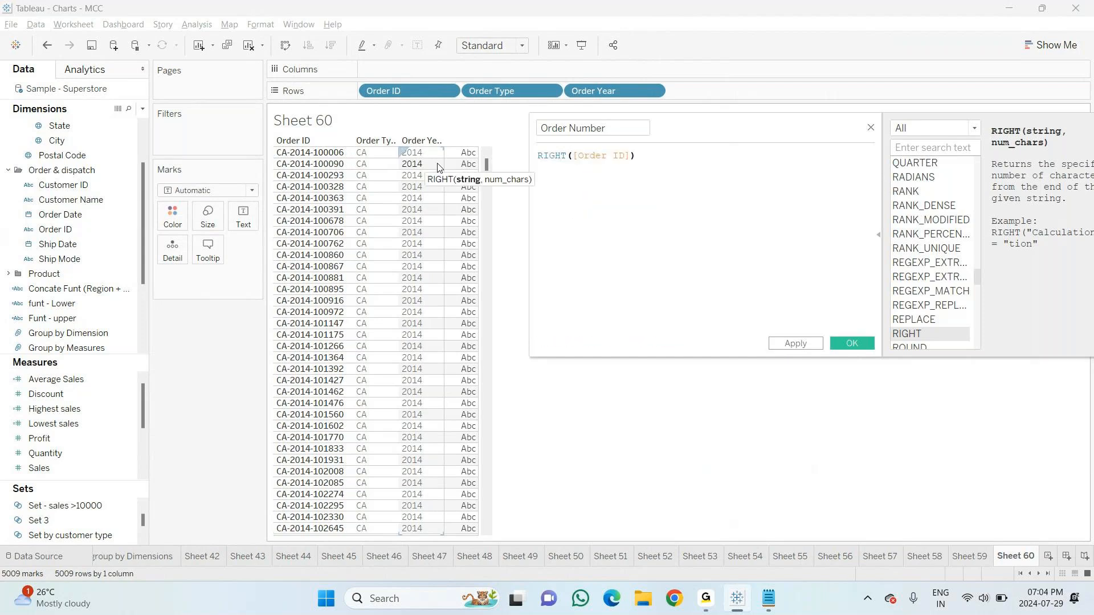
pyautogui.press('BackSpace')
pyautogui.write('6')
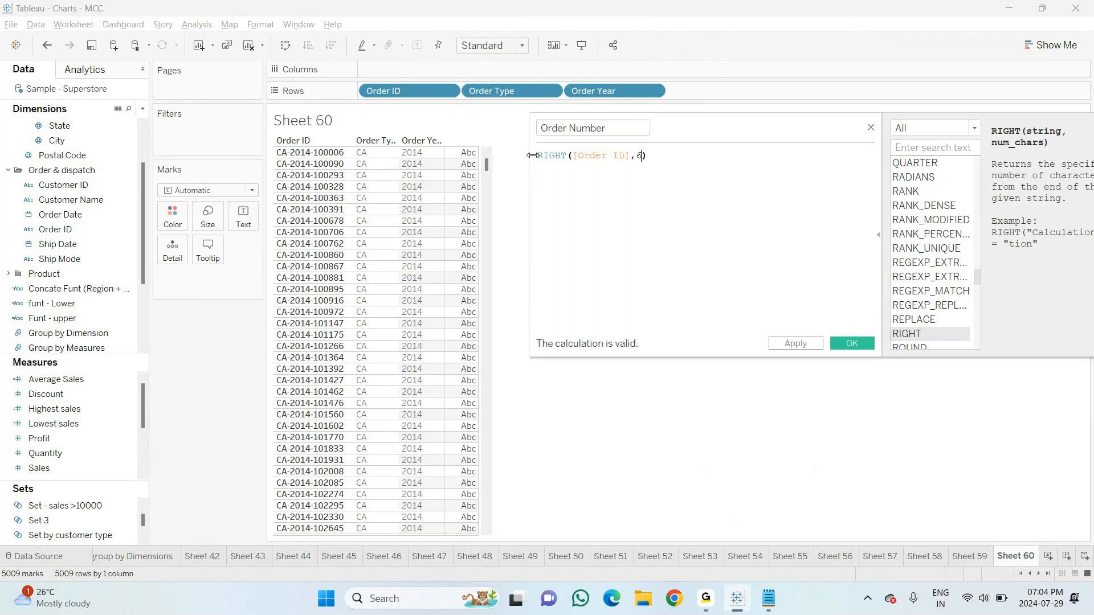
# Copy the Order Number formula, save the field and add it to the rows after Order Year
pyautogui.hotkey('ctrl', 'a')
pyautogui.hotkey('ctrl', 'c')
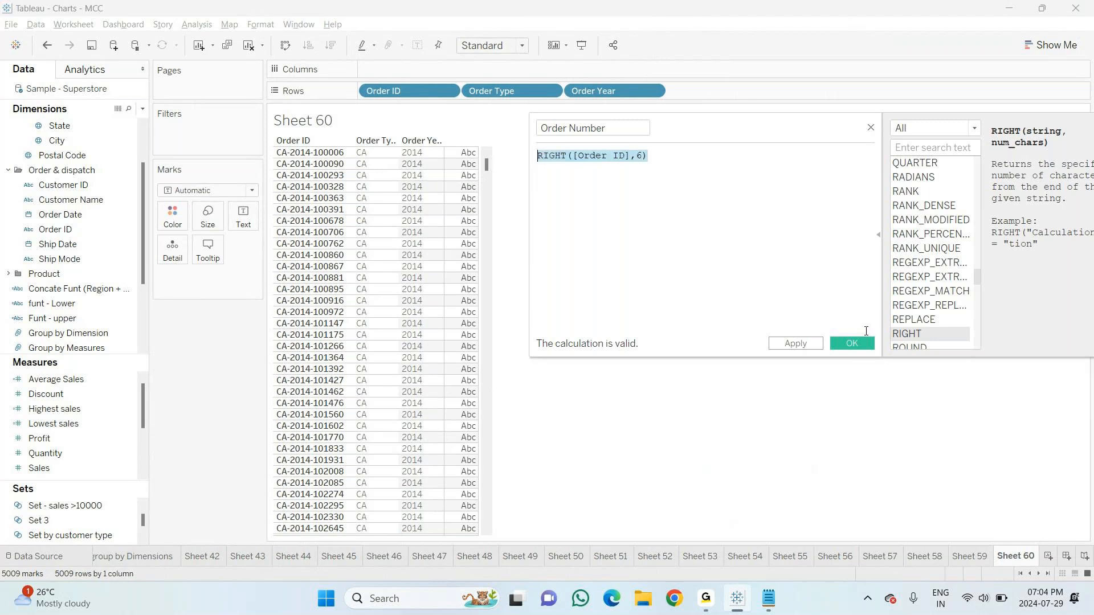
pyautogui.click(854, 344)
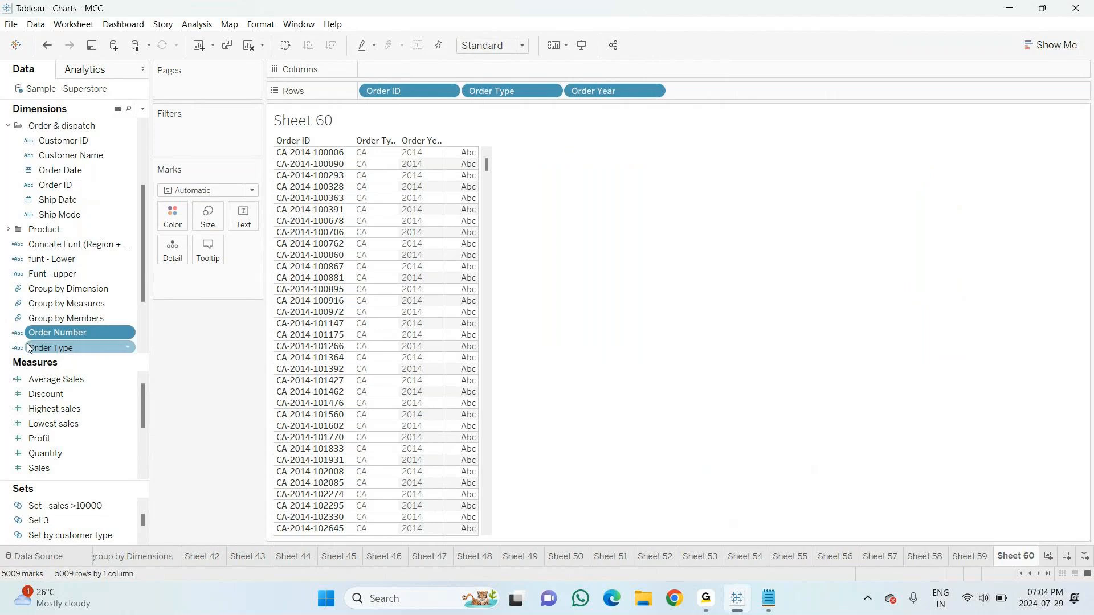
pyautogui.moveTo(54, 333); pyautogui.dragTo(456, 291)
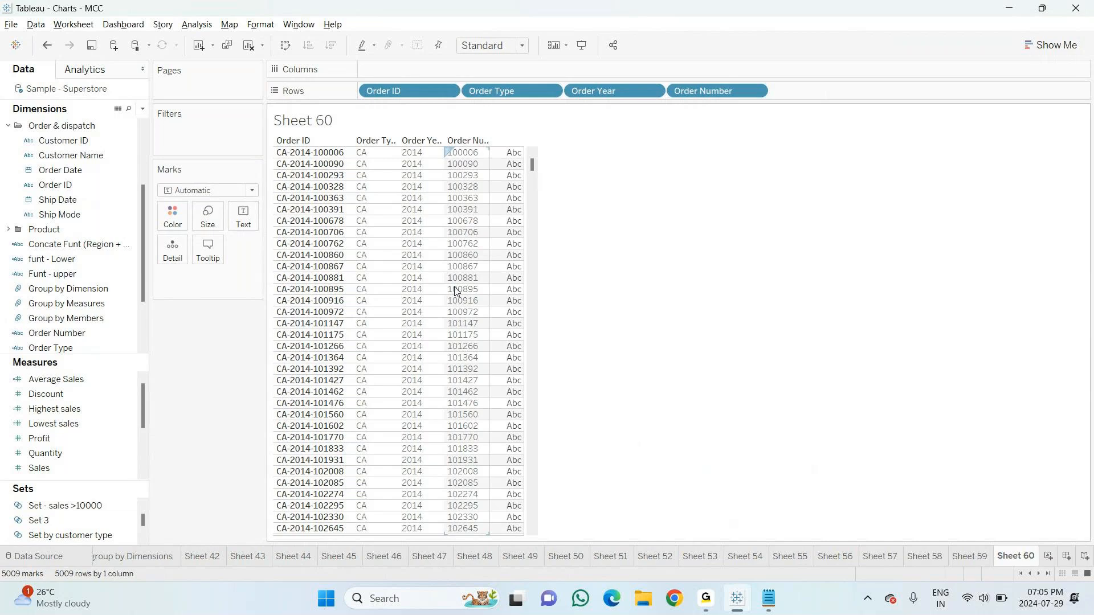
# Switch to Notepad and paste the copied RIGHT([Order ID],6) formula under the Order Year heading
pyautogui.hotkey('alt', 'Tab')
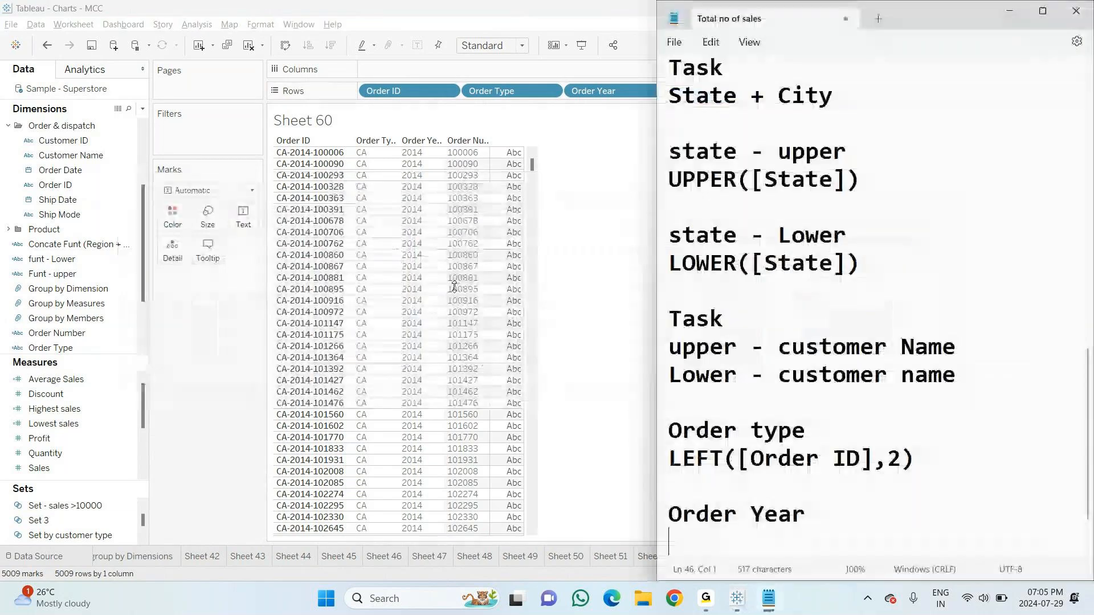
pyautogui.hotkey('ctrl', 'v')
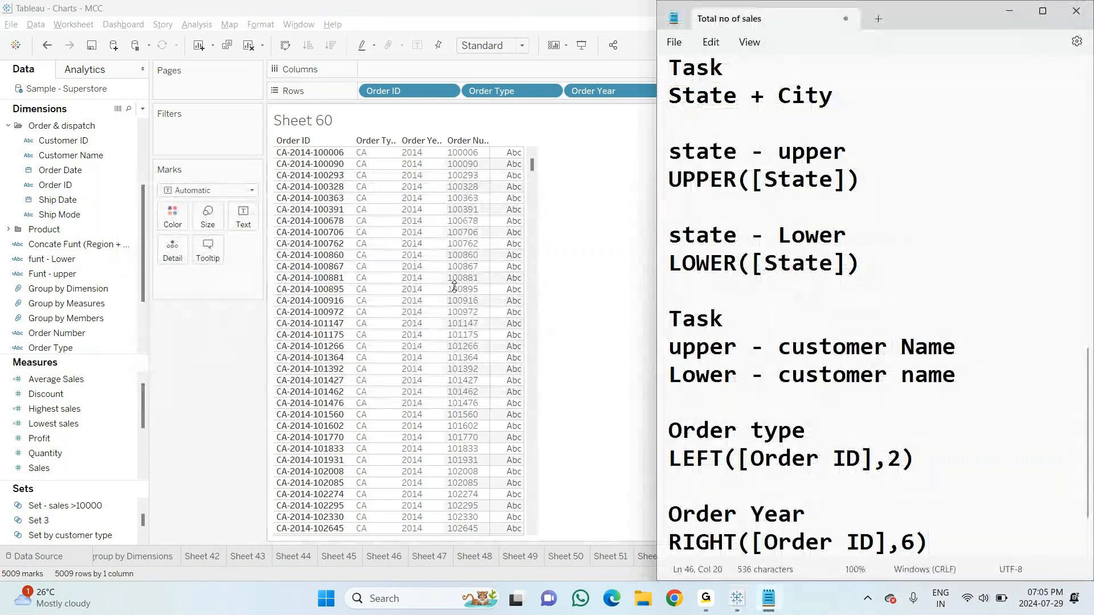
pyautogui.press('alt')
pyautogui.press('f')
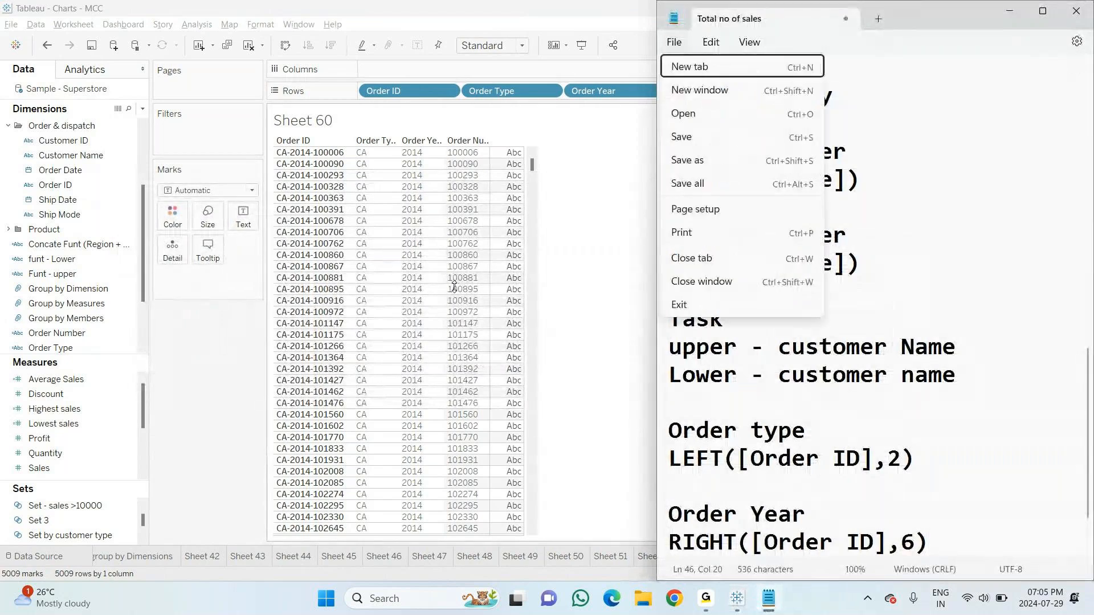
pyautogui.click(963, 490)
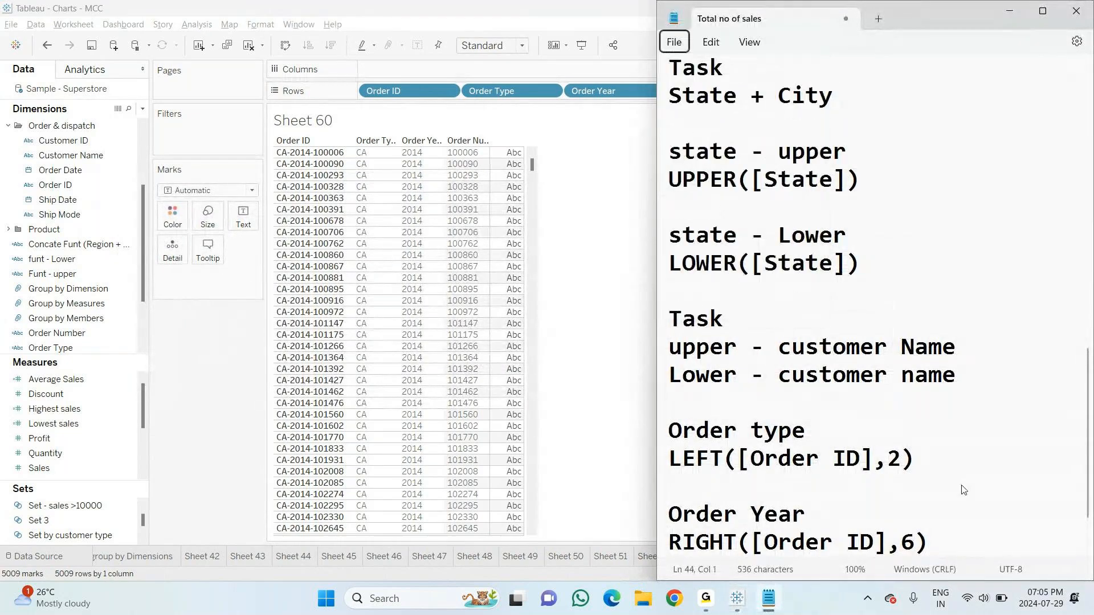
# Insert blank lines below the customer name task and enter a sample order ID with prefix CA, year 2023 and a seven-digit number
pyautogui.click(926, 415)
pyautogui.press('Return')
pyautogui.press('Return')
pyautogui.press('Return')
pyautogui.press('Up')
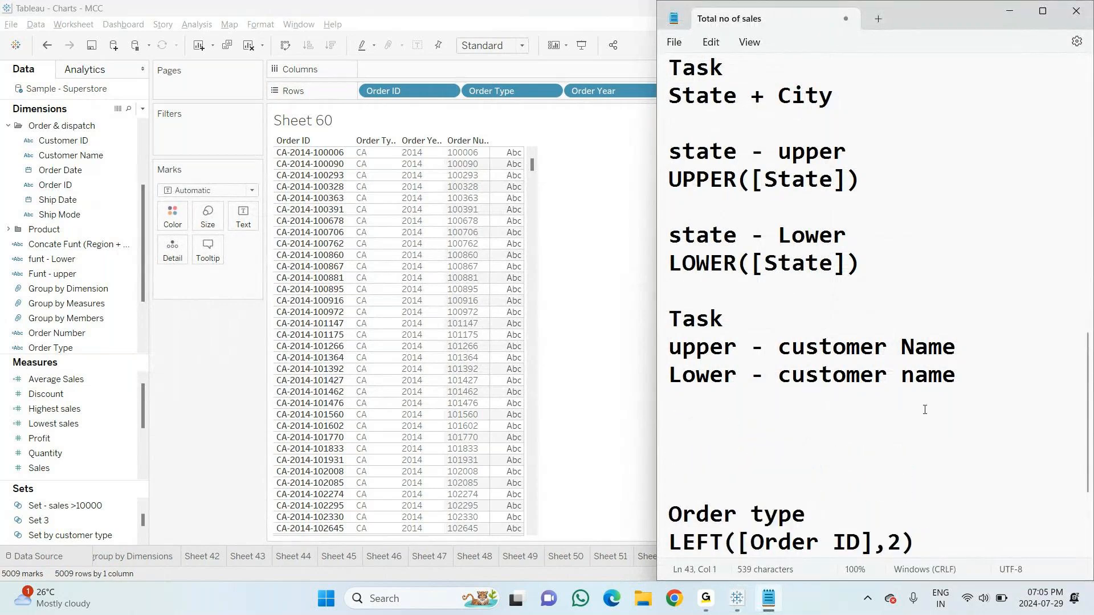
pyautogui.write('CA-2023')
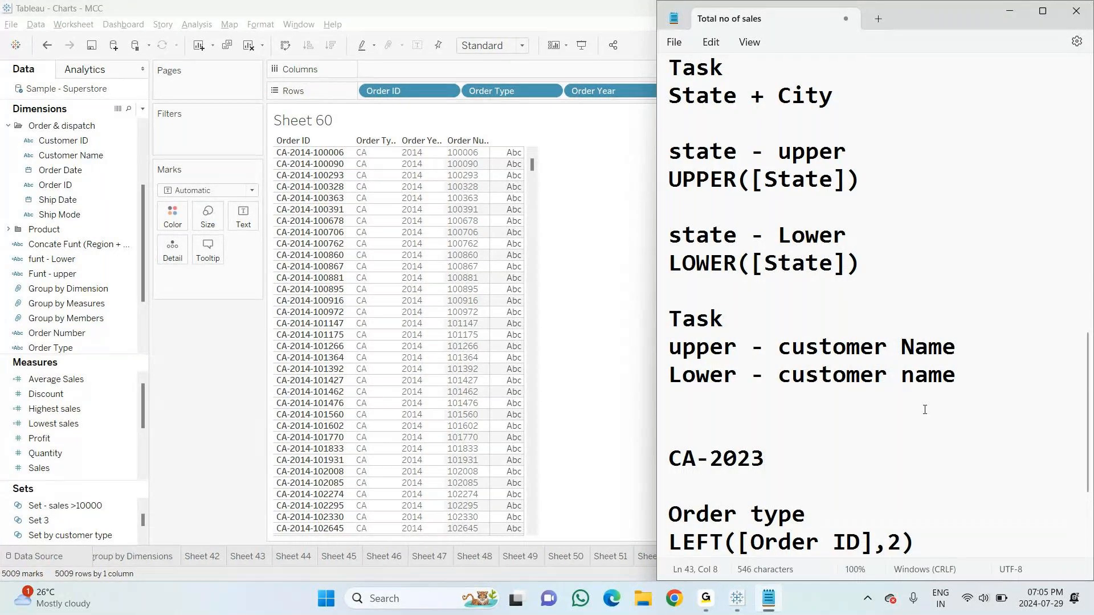
pyautogui.write('-')
pyautogui.write('1020')
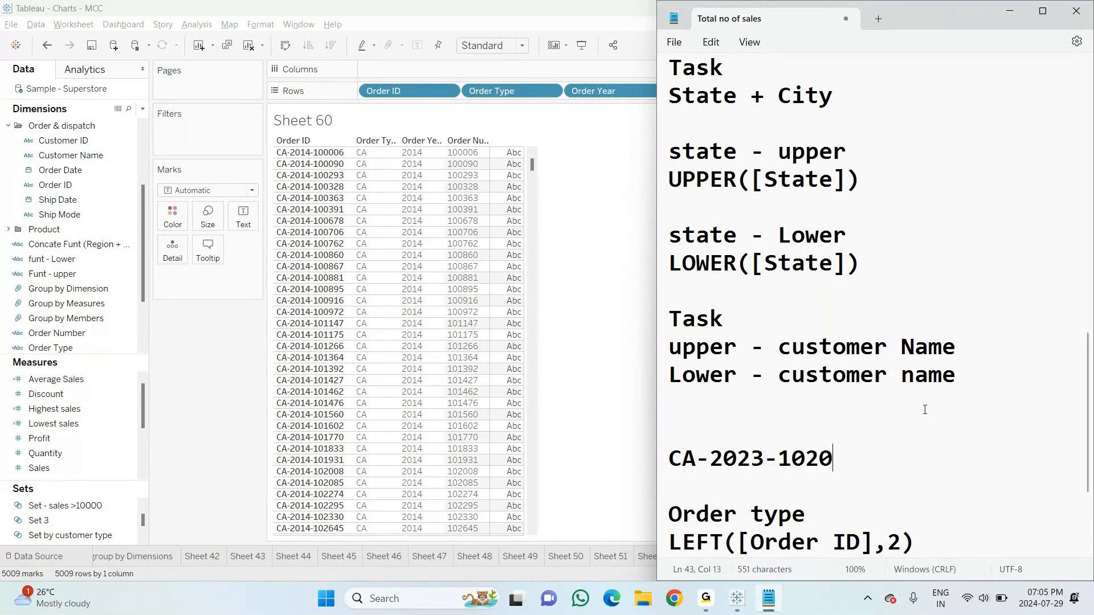
pyautogui.write('3040')
pyautogui.press('BackSpace')
pyautogui.press('Return')
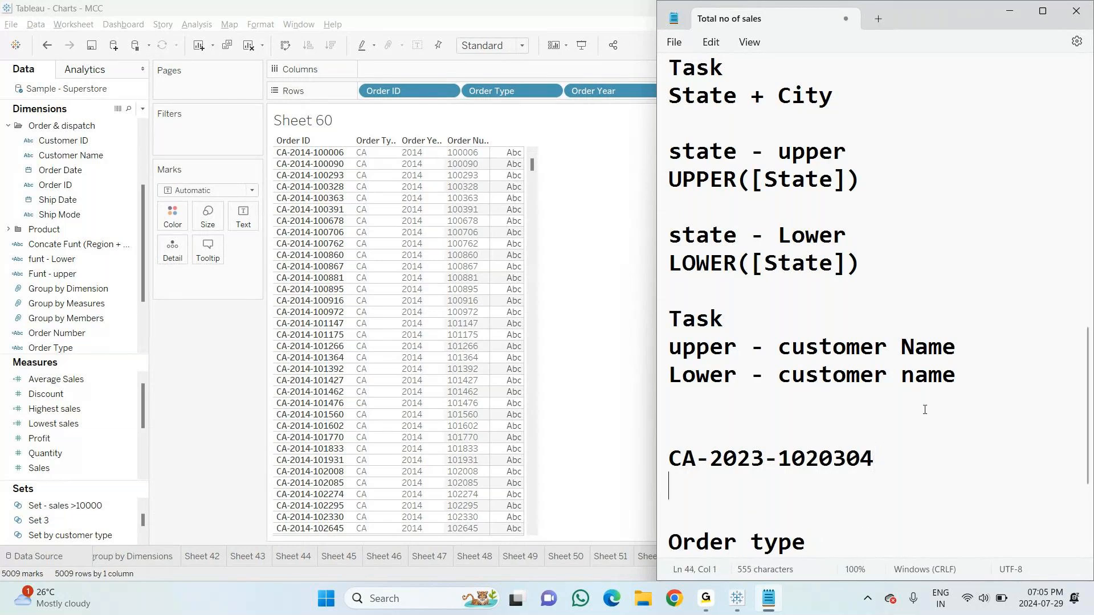
# Add a second sample order ID with prefix CAY, year 2023 and a six-digit number, and append a 0 to the first one
pyautogui.write('CAY-2023')
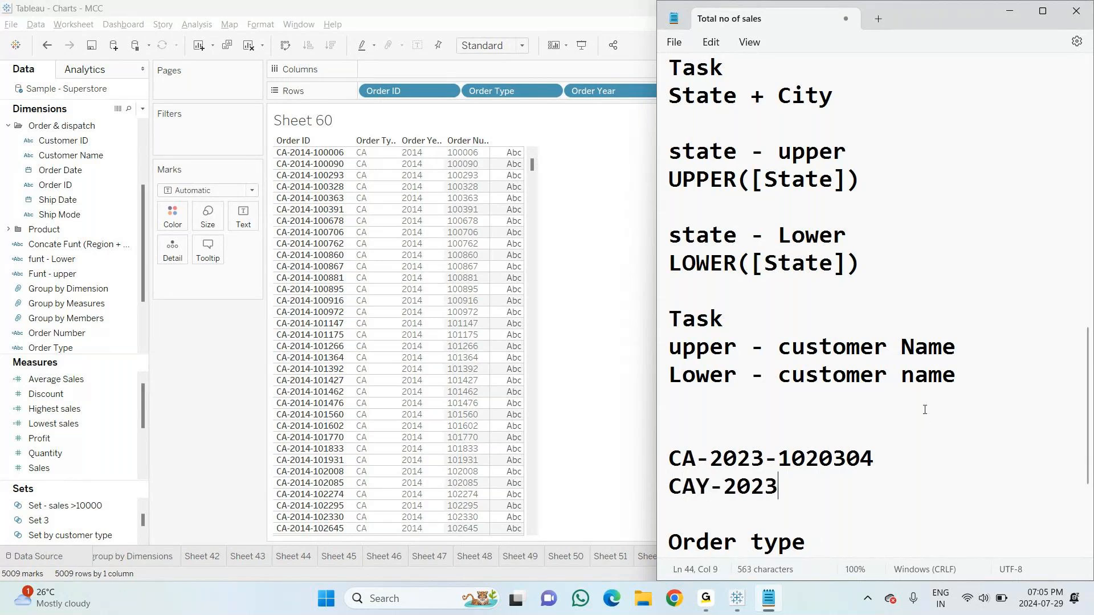
pyautogui.write('-52631')
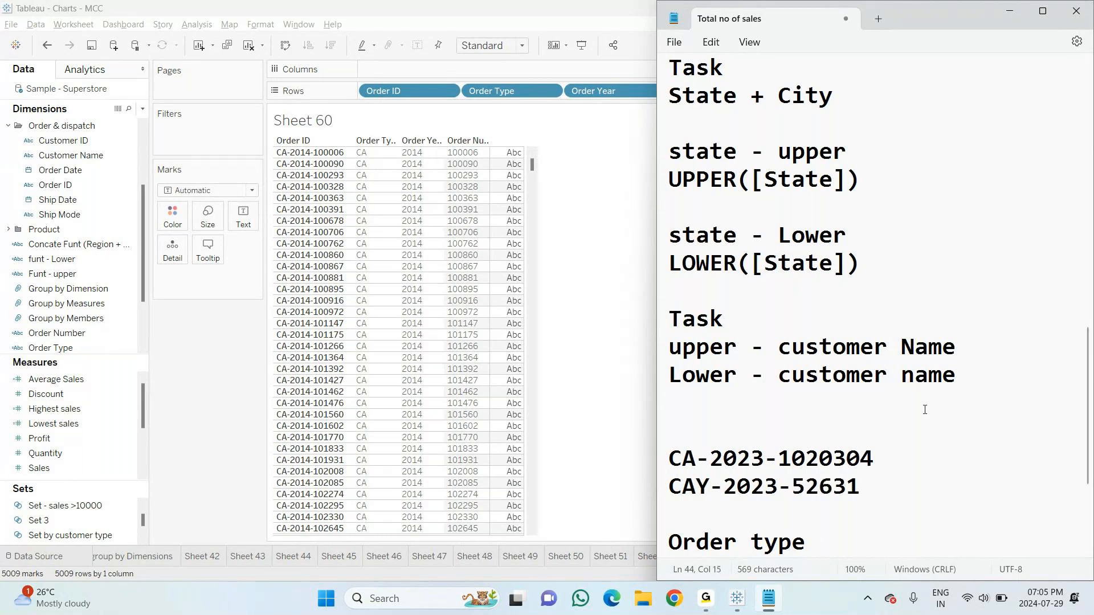
pyautogui.write('6')
pyautogui.press('Up')
pyautogui.write('0')
# Add CA as the example result under the Order type LEFT formula and highlight the Y in the CAY sample ID
pyautogui.press('Down')
pyautogui.press('Down')
pyautogui.press('Down')
pyautogui.press('Down')
pyautogui.press('Down')
pyautogui.press('Down')
pyautogui.press('End')
pyautogui.press('Down')
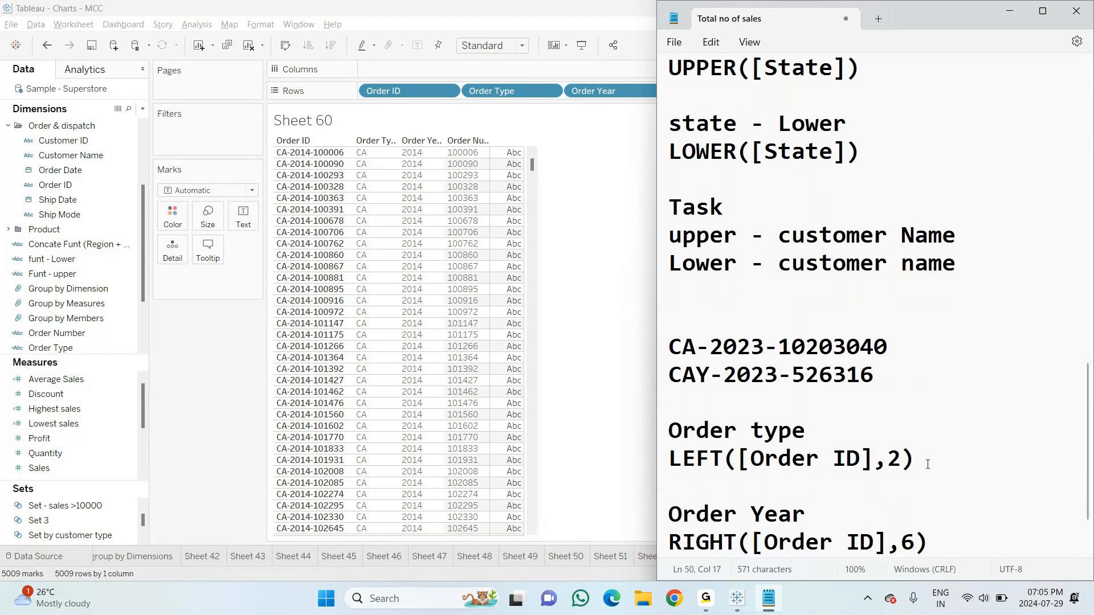
pyautogui.click(928, 465)
pyautogui.press('Return')
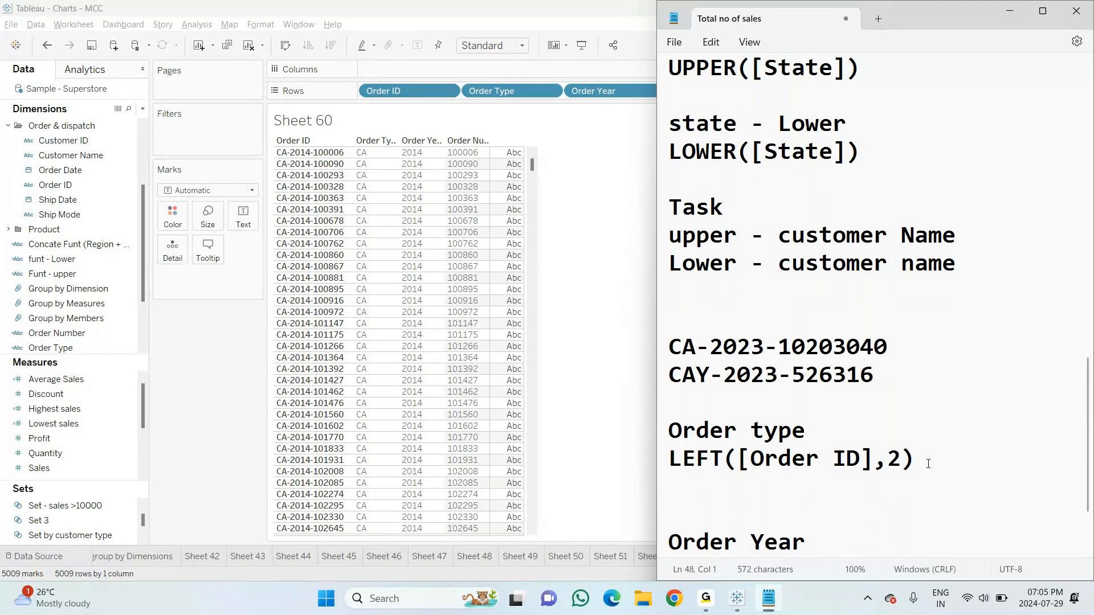
pyautogui.write('CA')
pyautogui.moveTo(710, 376)
pyautogui.mouseDown()
pyautogui.moveTo(684, 376)
pyautogui.moveTo(698, 376)
pyautogui.mouseUp()
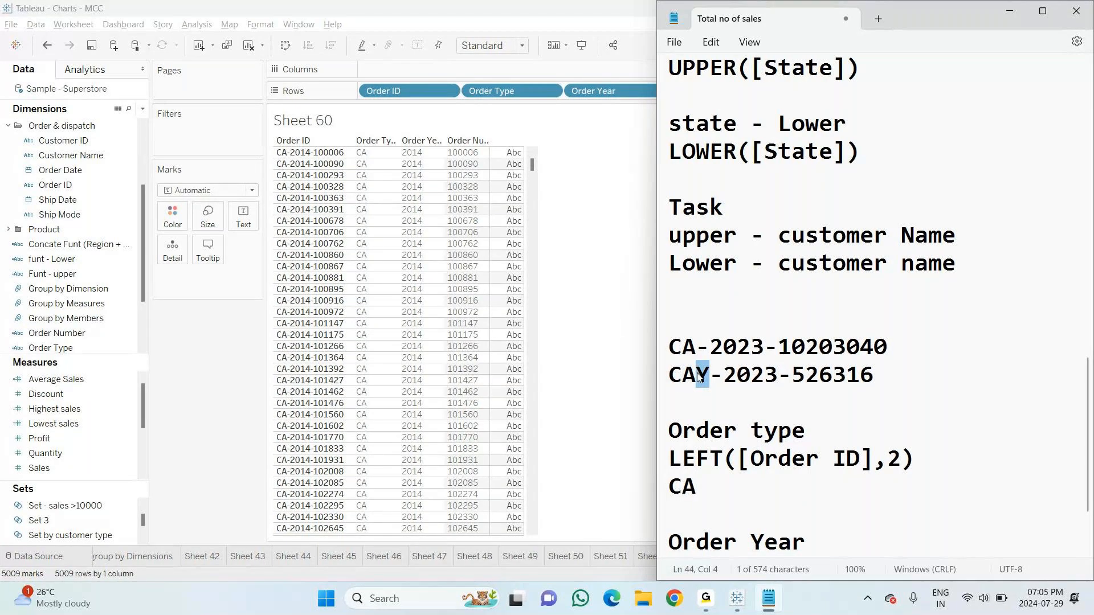
# Add 2023 as the example result below the formula in the Order Year note
pyautogui.click(695, 542)
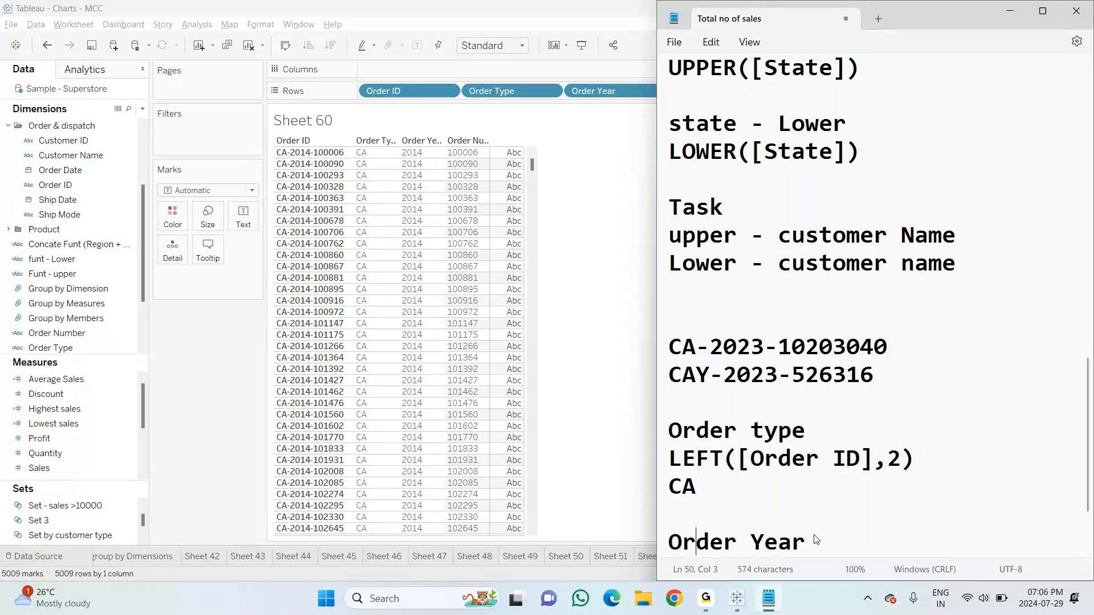
pyautogui.scroll(-1, 816, 540)
pyautogui.click(815, 534)
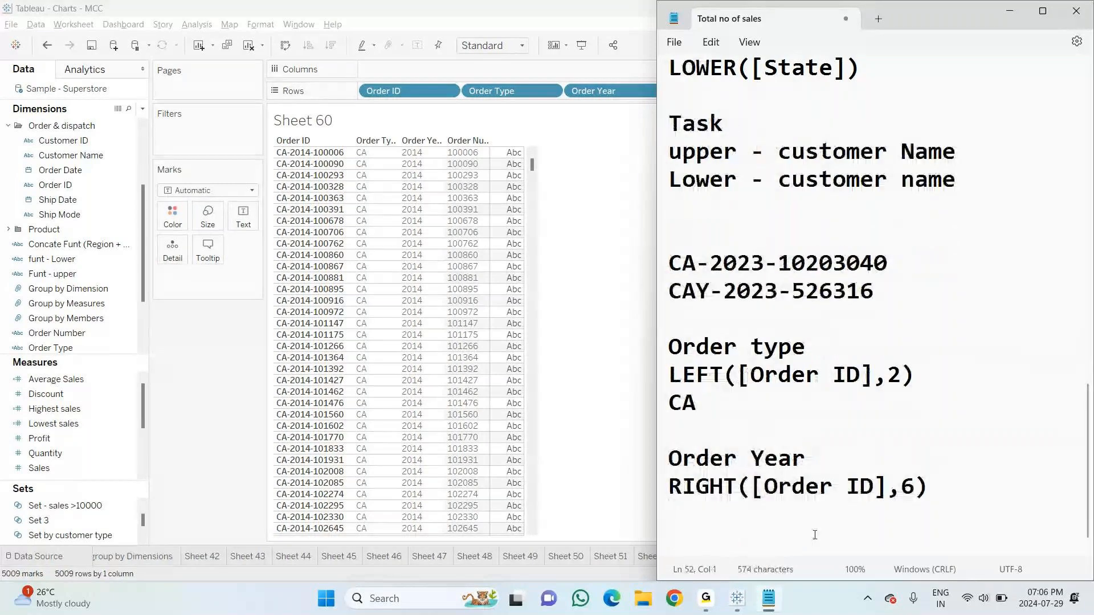
pyautogui.write('2023')
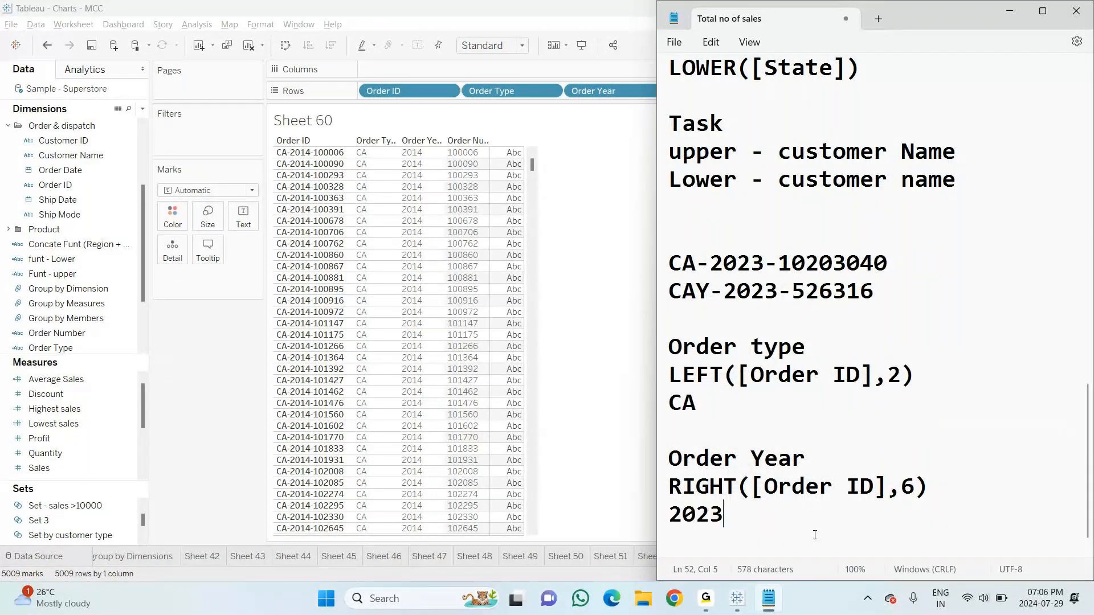
pyautogui.press('Down')
pyautogui.press('Down')
pyautogui.press('Up')
pyautogui.press('Down')
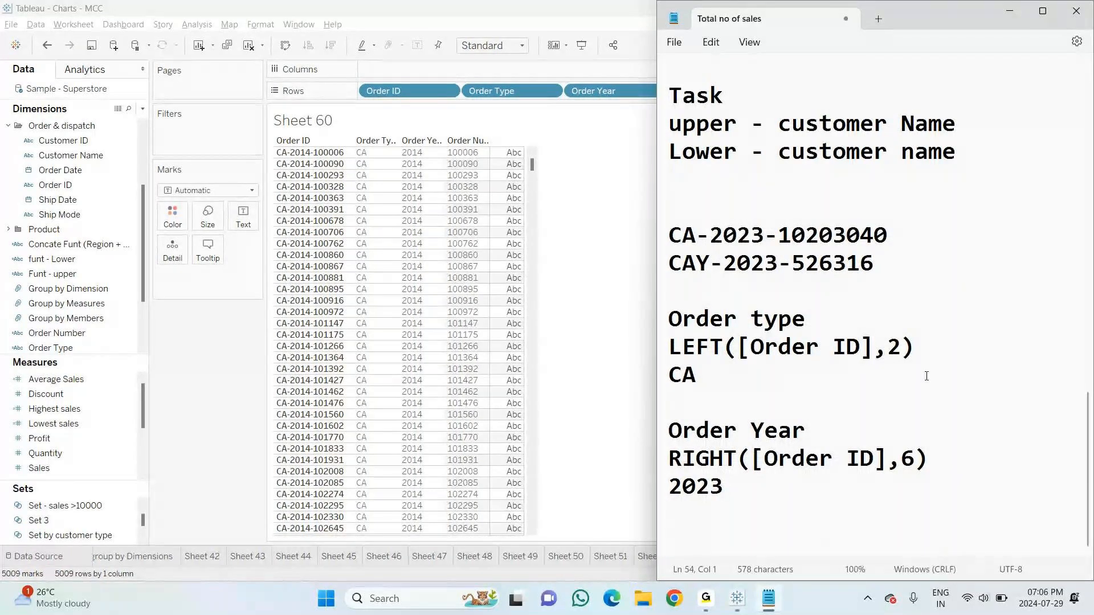
# Review the earlier string function notes from the Order type section back up to the Concatenate entry
pyautogui.click(866, 358)
pyautogui.press('Up')
pyautogui.press('Up')
pyautogui.press('Up')
pyautogui.press('Up')
pyautogui.press('Up')
pyautogui.press('Up')
pyautogui.press('Up')
pyautogui.press('Up')
pyautogui.press('Up')
pyautogui.press('Up')
pyautogui.press('Up')
pyautogui.press('Up')
pyautogui.press('Up')
pyautogui.press('Up')
pyautogui.press('Up')
pyautogui.press('Up')
pyautogui.press('Up')
pyautogui.press('Up')
pyautogui.press('Up')
pyautogui.press('Up')
pyautogui.press('Up')
pyautogui.press('Up')
pyautogui.press('Up')
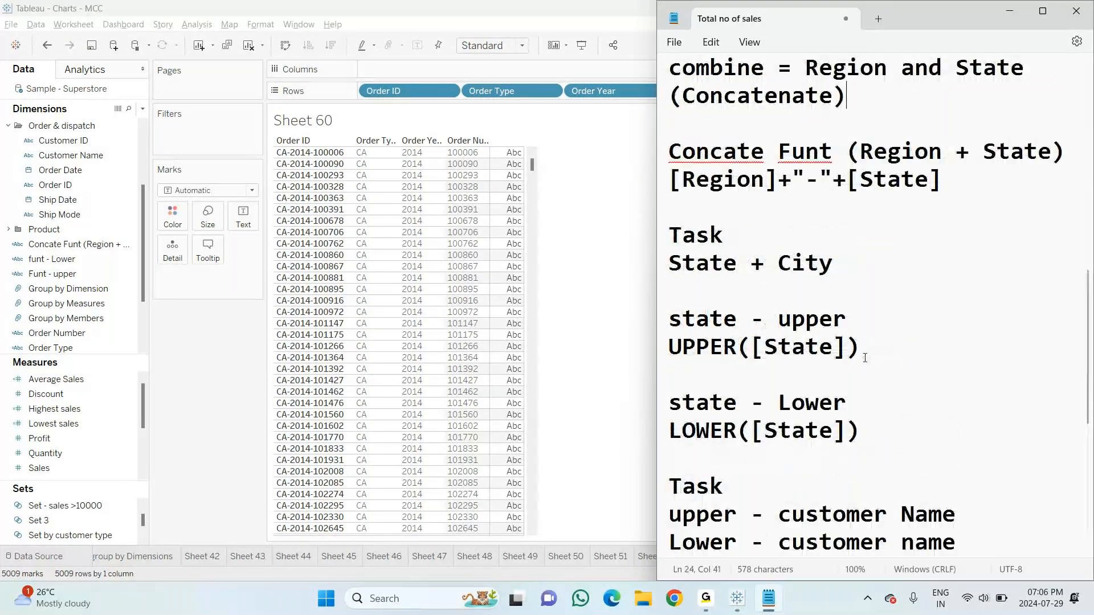
# Add an Order Number section at the end of the notes with the formula RIGHT([Order ID],6)
pyautogui.press('Down')
pyautogui.press('Down')
pyautogui.press('Down')
pyautogui.press('Down')
pyautogui.press('Down')
pyautogui.press('Down')
pyautogui.press('Down')
pyautogui.press('Down')
pyautogui.press('Down')
pyautogui.press('Down')
pyautogui.press('Down')
pyautogui.press('Down')
pyautogui.press('Down')
pyautogui.press('Down')
pyautogui.press('Down')
pyautogui.press('Down')
pyautogui.press('Down')
pyautogui.press('Down')
pyautogui.press('Down')
pyautogui.press('Down')
pyautogui.press('Down')
pyautogui.press('Down')
pyautogui.press('Down')
pyautogui.press('Down')
pyautogui.press('Down')
pyautogui.press('Down')
pyautogui.press('Down')
pyautogui.press('Down')
pyautogui.press('Down')
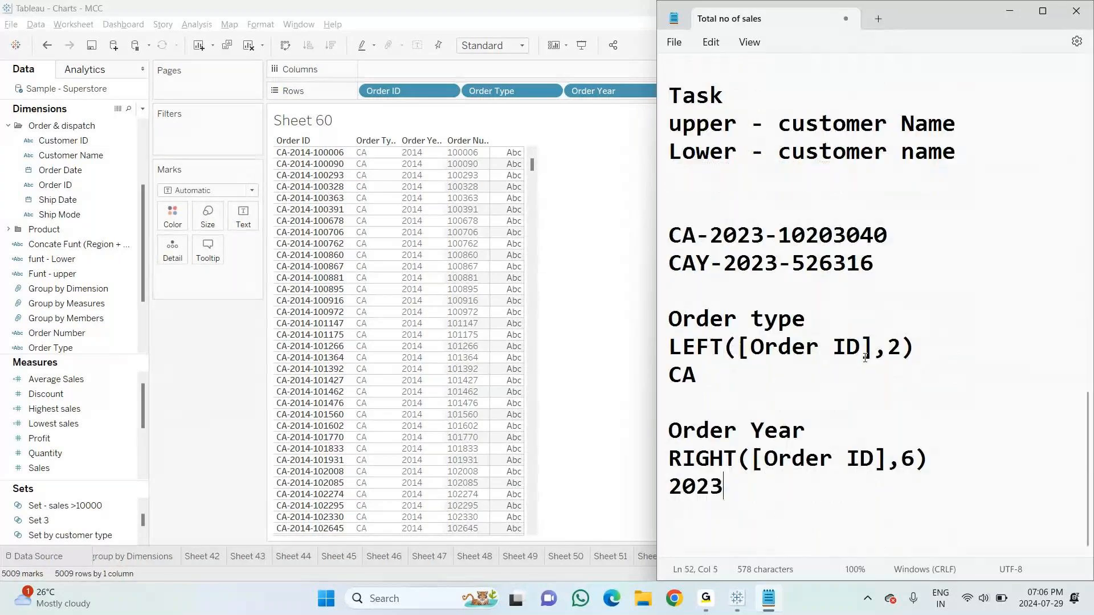
pyautogui.write('Order NUmber')
pyautogui.press('Return')
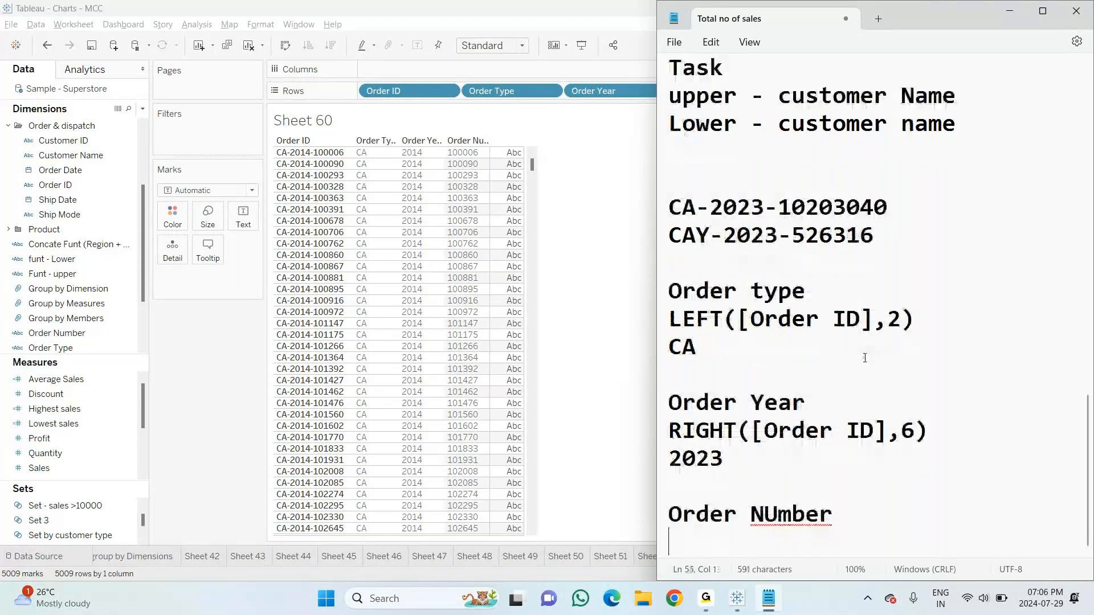
pyautogui.hotkey('ctrl', 'v')
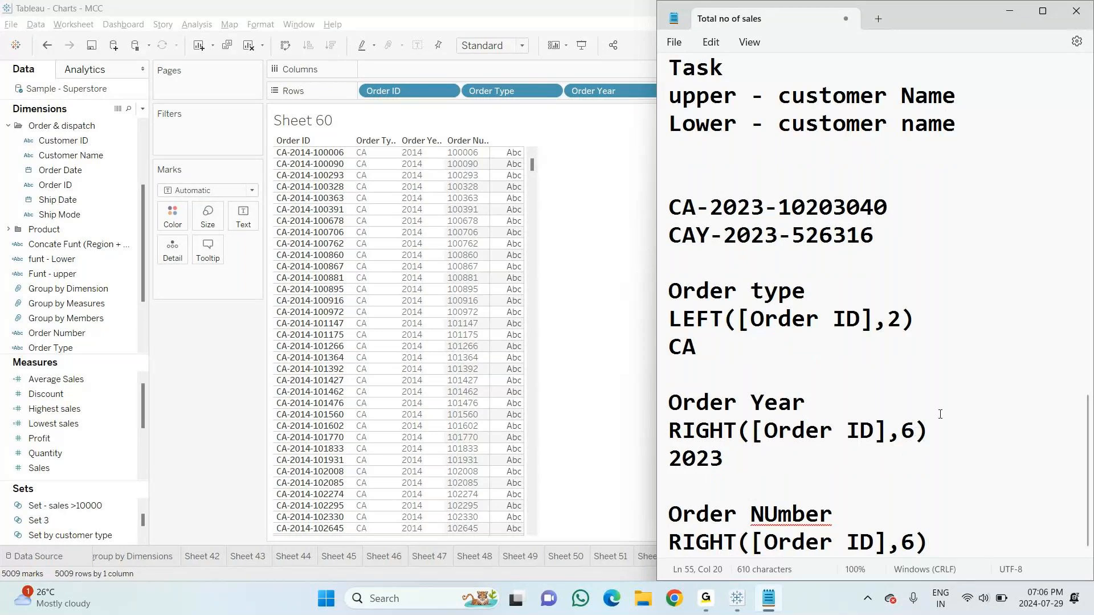
# Change the formula under Order Year to MID([Order ID],4,4)
pyautogui.click(914, 430)
pyautogui.press('BackSpace')
pyautogui.click(734, 432)
pyautogui.press('BackSpace')
pyautogui.press('BackSpace')
pyautogui.press('BackSpace')
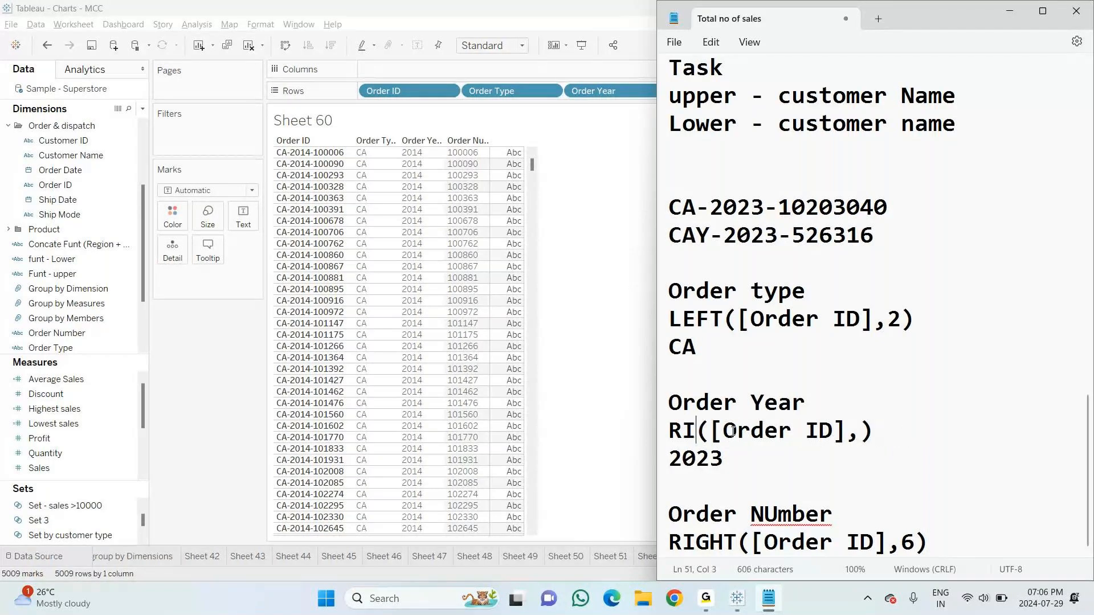
pyautogui.press('BackSpace')
pyautogui.press('BackSpace')
pyautogui.write('MID')
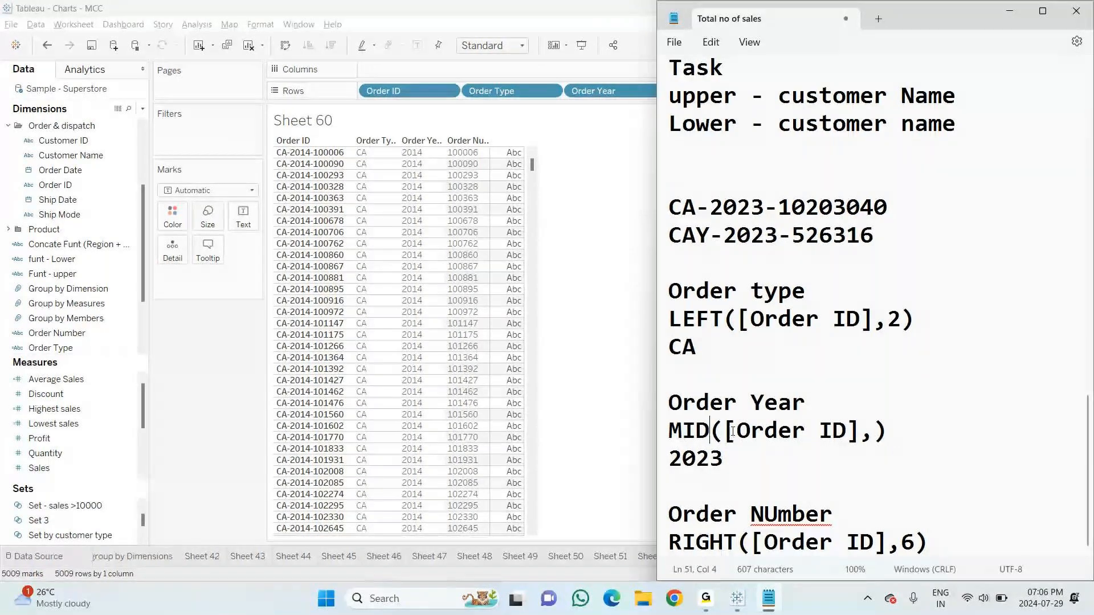
pyautogui.click(877, 436)
pyautogui.write('4,4')
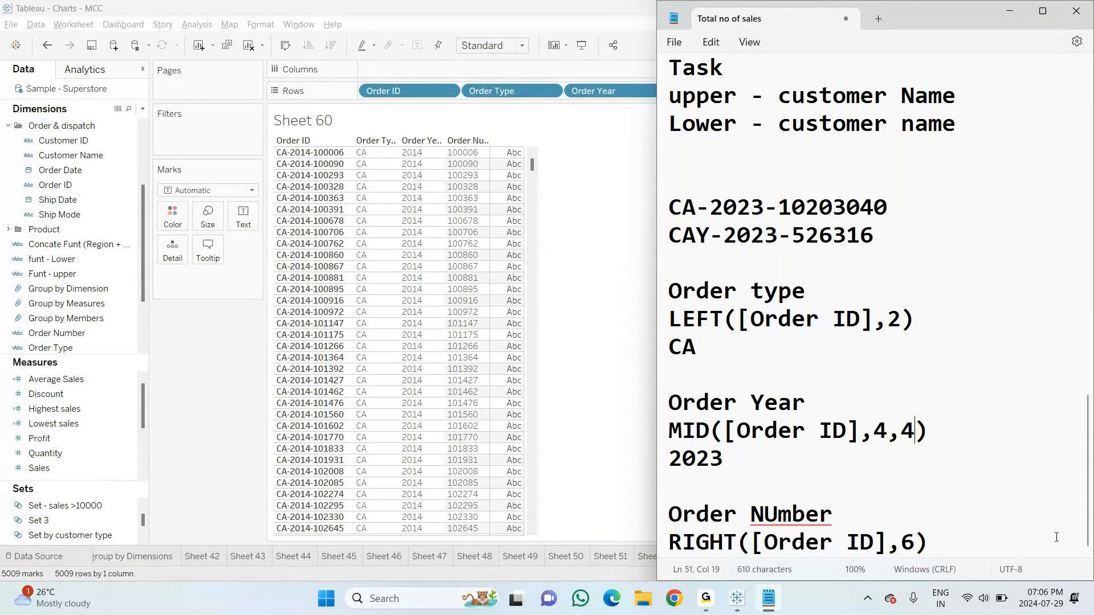
# Correct the capitalization of the Order Number heading in the notes
pyautogui.click(779, 509)
pyautogui.press('BackSpace')
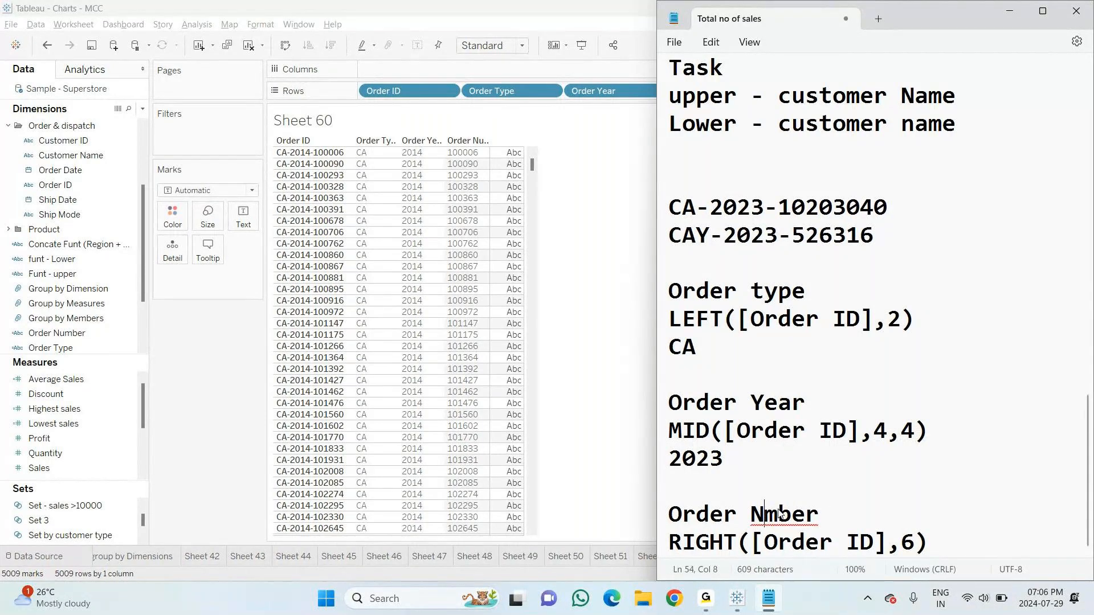
pyautogui.write('u')
pyautogui.hotkey('ctrl', 'End')
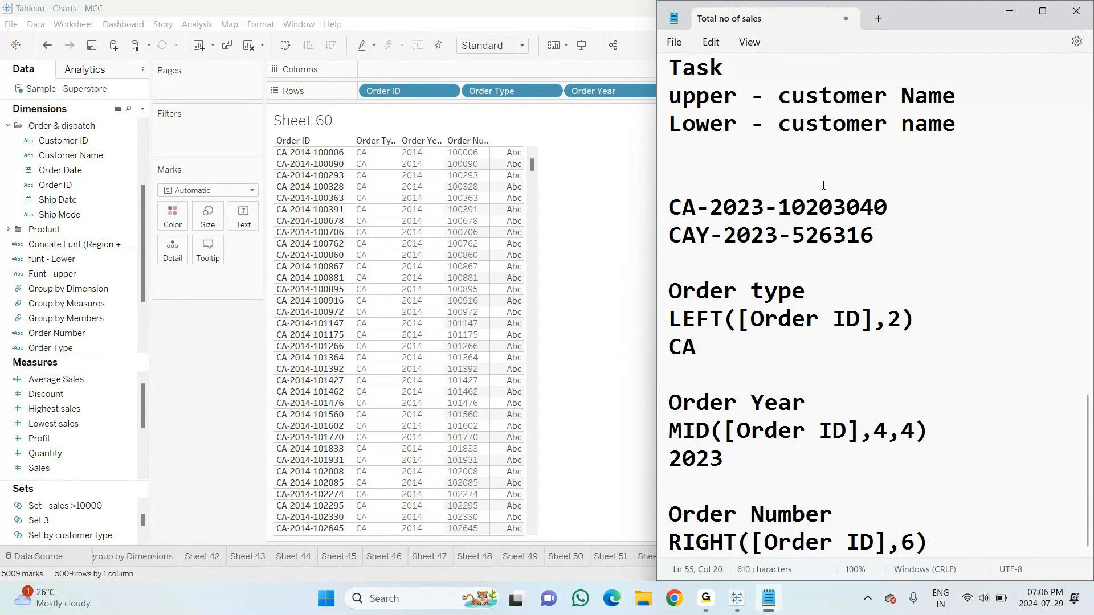
# Change the first sample order ID's prefix to CAY and the second one's prefix to CA
pyautogui.click(701, 202)
pyautogui.write('Y')
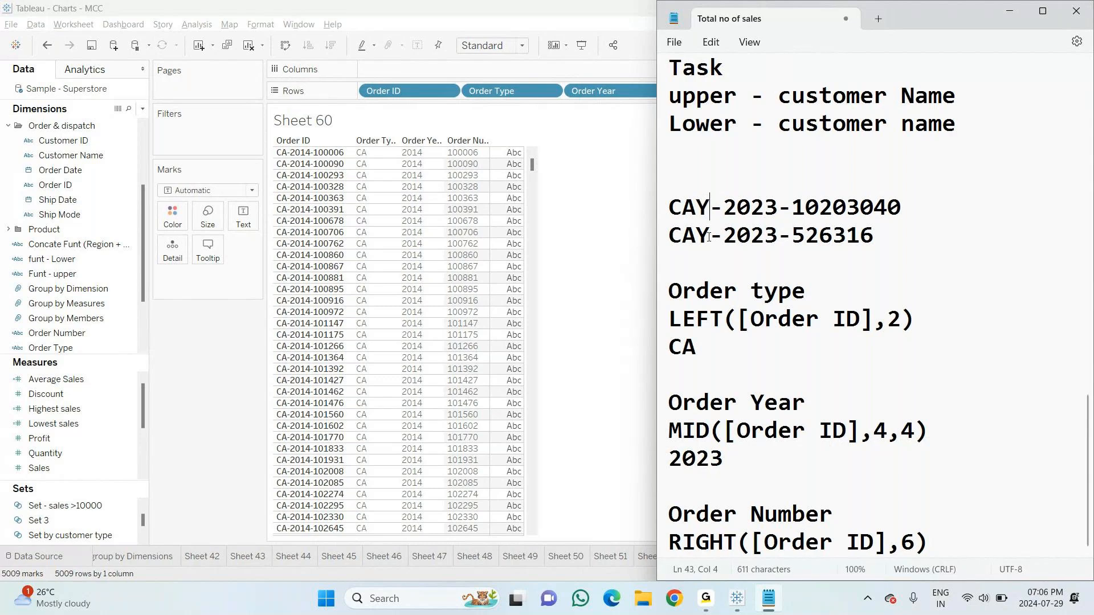
pyautogui.click(709, 238)
pyautogui.press('BackSpace')
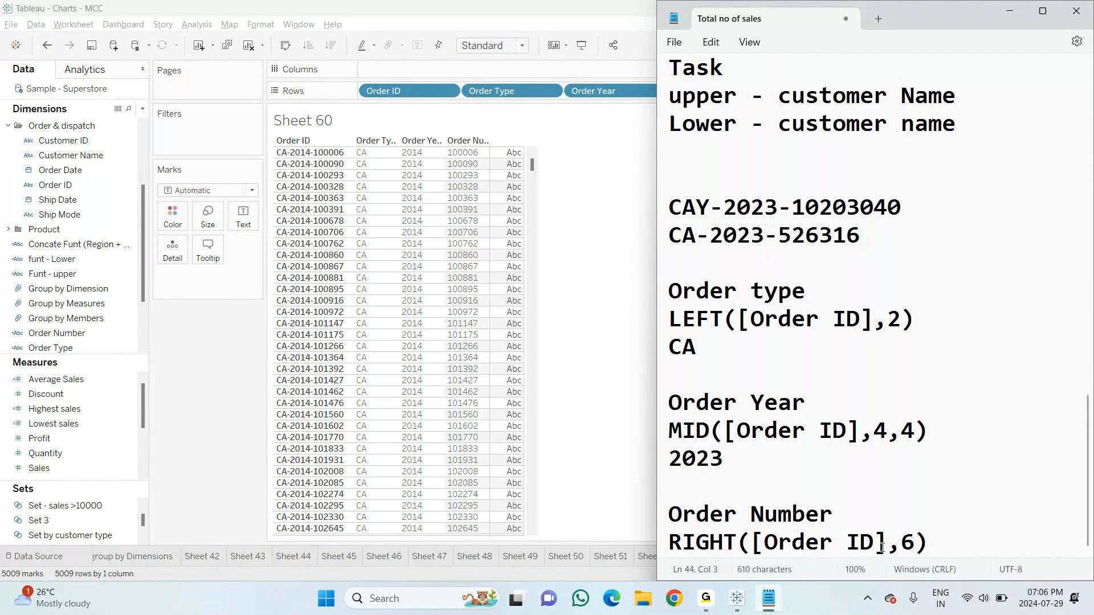
# Add the last six digits of the first sample ID as the example result under the Order Number RIGHT formula
pyautogui.click(946, 538)
pyautogui.press('Return')
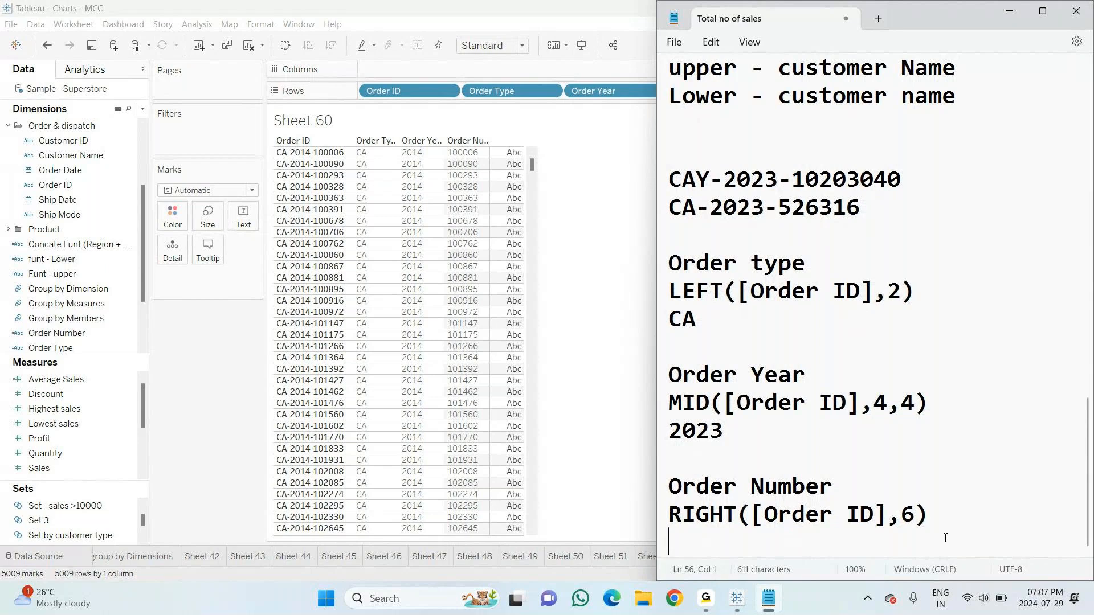
pyautogui.write('203')
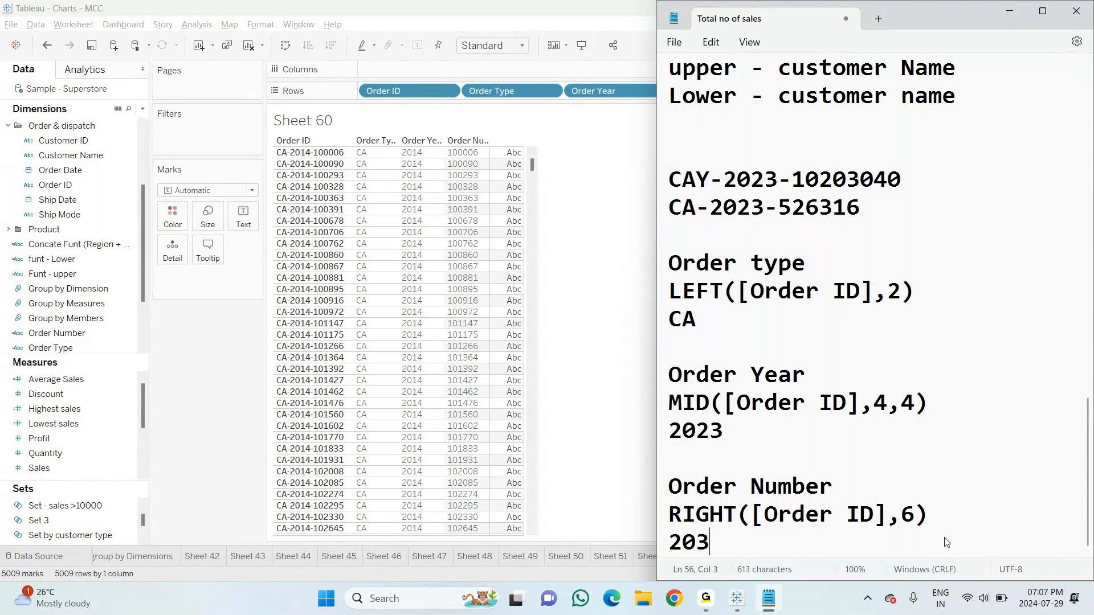
pyautogui.write('040')
# Change the second digit of the number part in the CAY sample ID to 4
pyautogui.moveTo(819, 180); pyautogui.dragTo(786, 184)
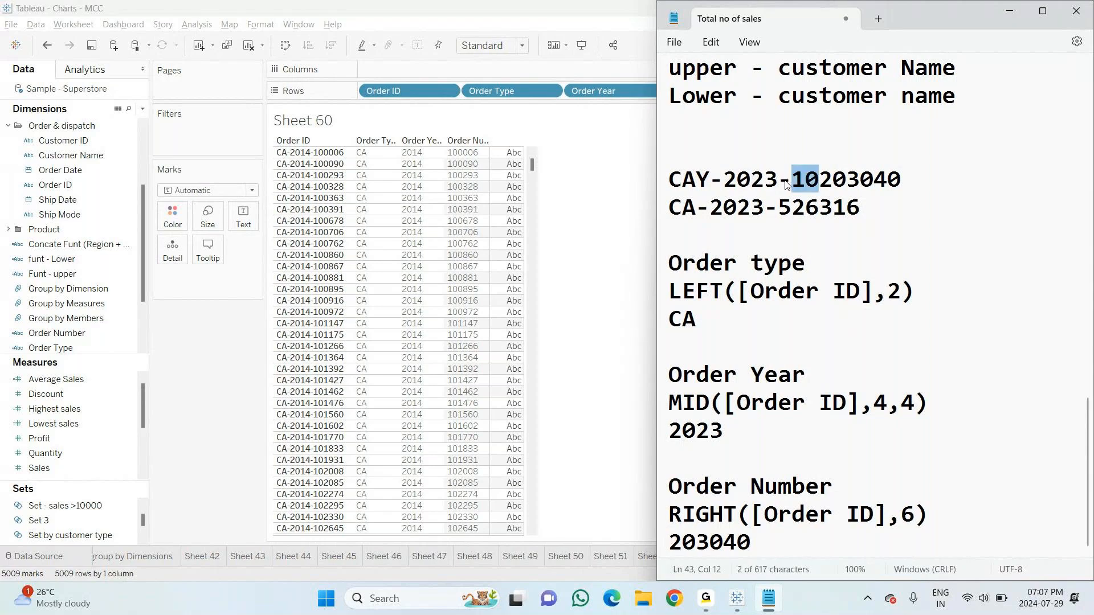
pyautogui.click(821, 180)
pyautogui.press('BackSpace')
pyautogui.write('4')
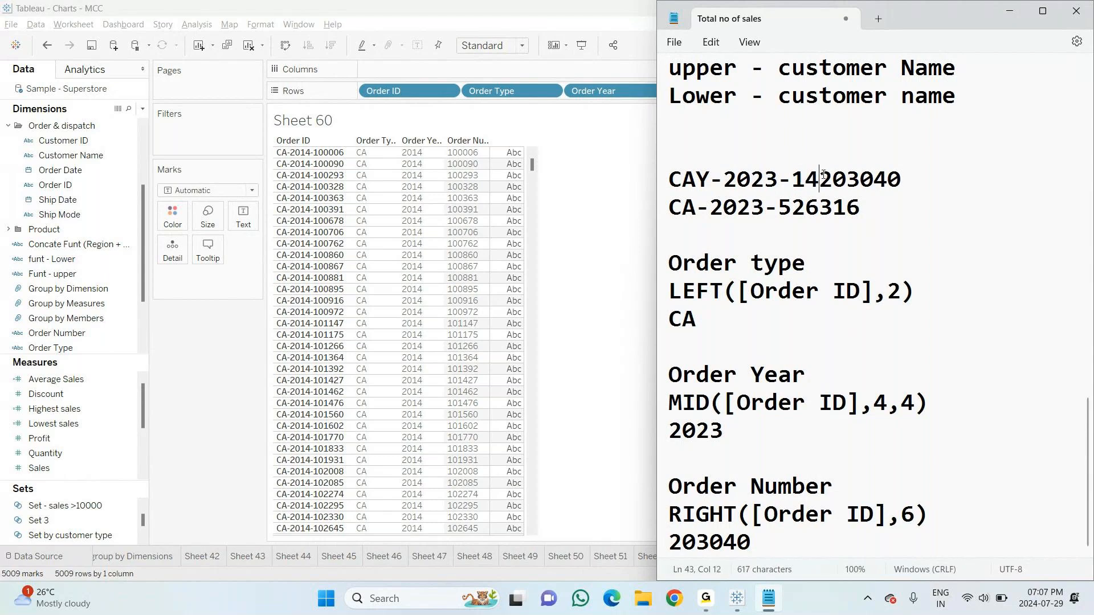
# Compare the sample IDs' prefixes and number lengths with the fixed character count in the LEFT formula
pyautogui.moveTo(819, 173); pyautogui.dragTo(792, 177)
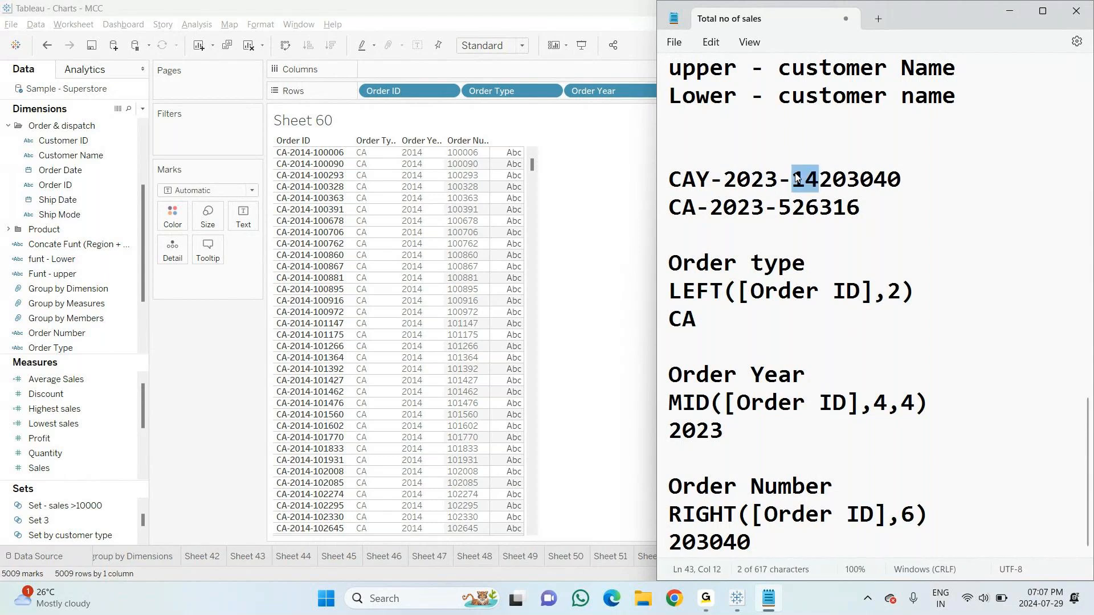
pyautogui.moveTo(701, 180); pyautogui.dragTo(710, 180)
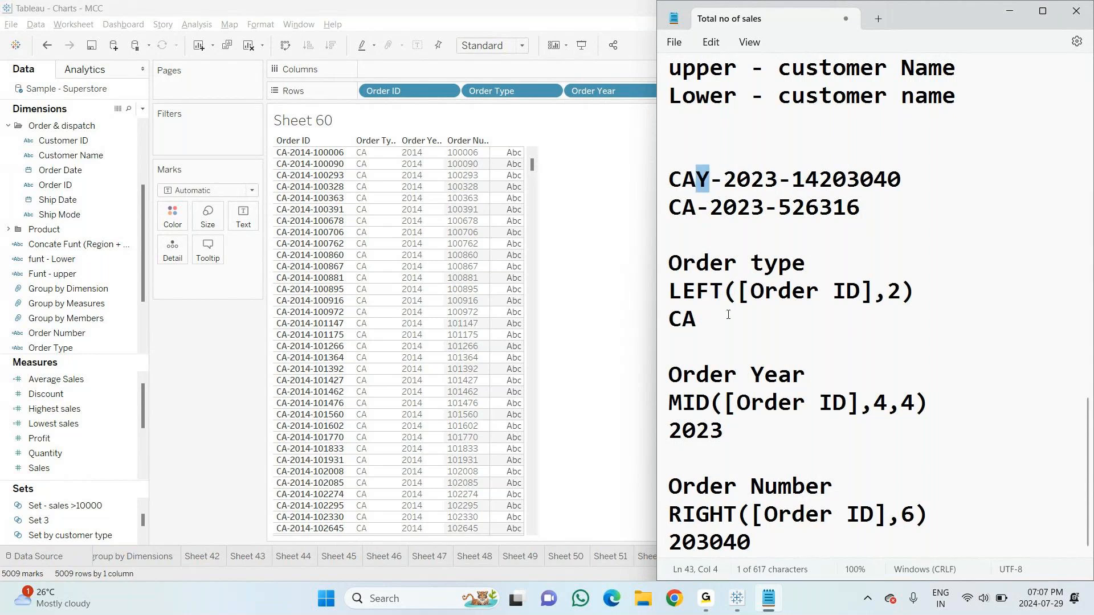
pyautogui.click(905, 295)
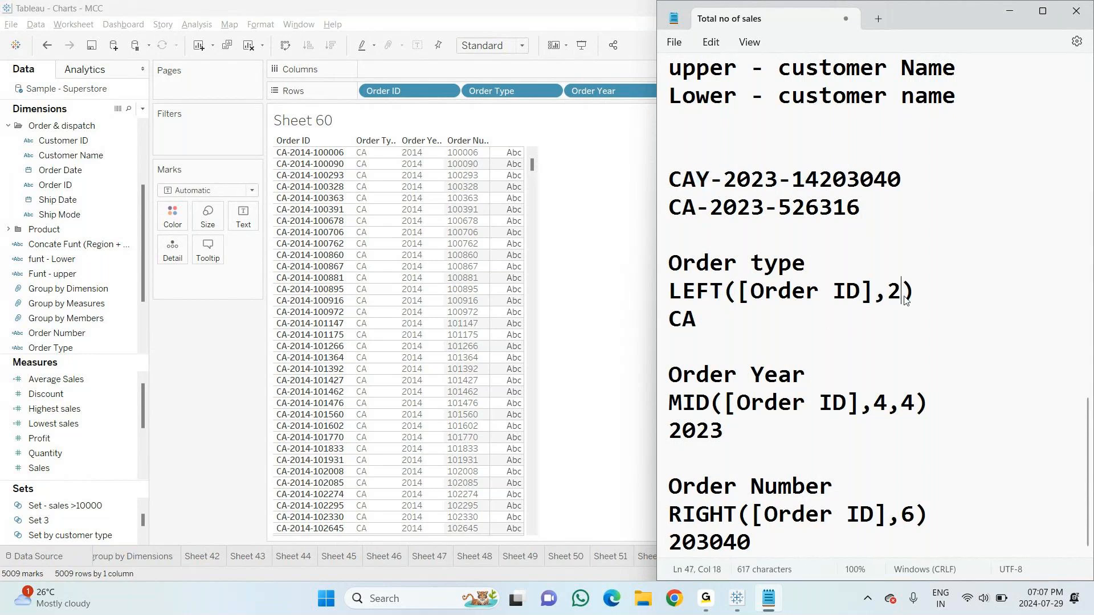
pyautogui.moveTo(905, 301); pyautogui.dragTo(880, 299)
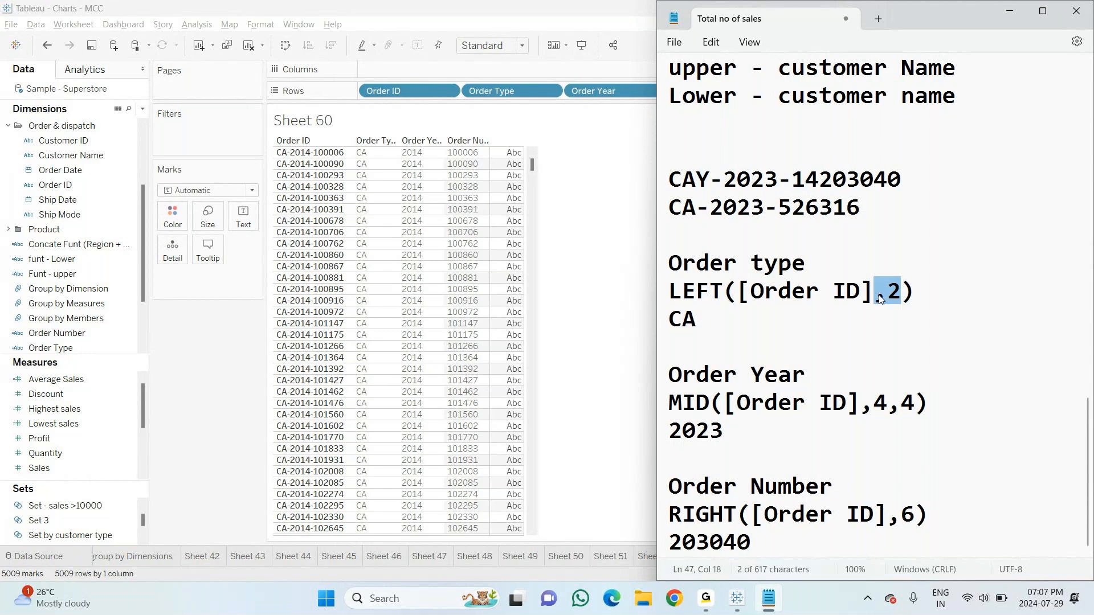
pyautogui.click(870, 207)
pyautogui.moveTo(871, 206); pyautogui.dragTo(779, 207)
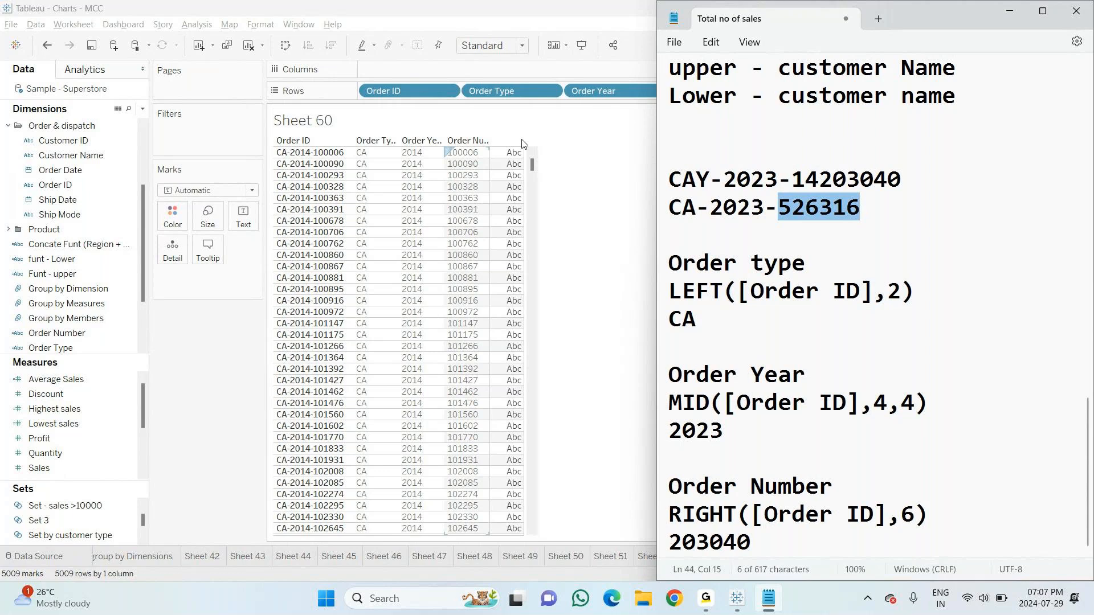
pyautogui.moveTo(901, 180); pyautogui.dragTo(657, 181)
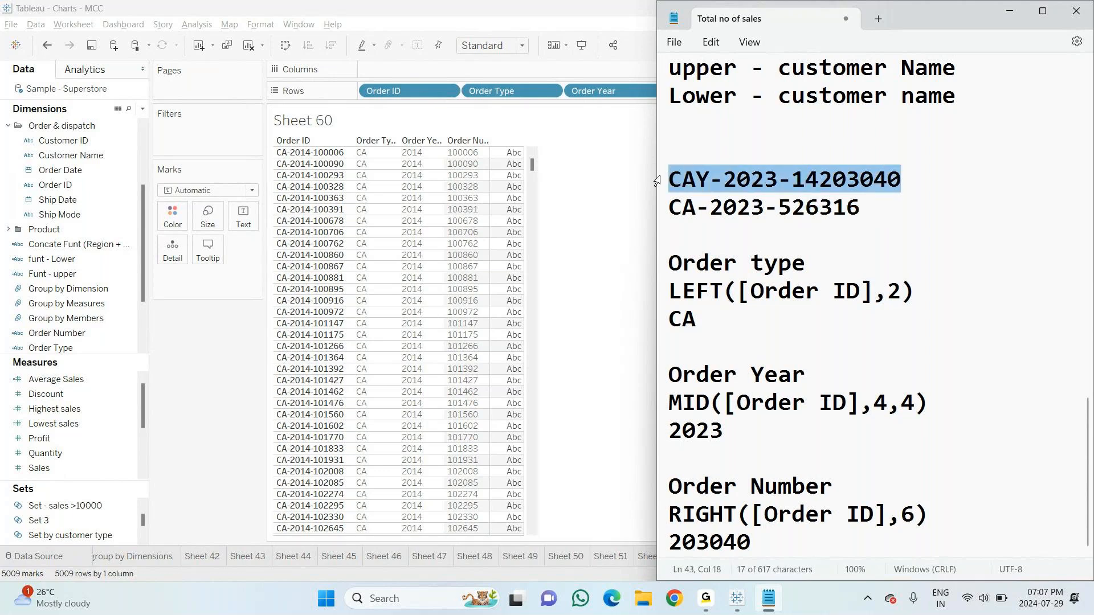
# Switch to Tableau and create a calculated field named Order type (Split)
pyautogui.click(144, 114)
pyautogui.click(144, 114)
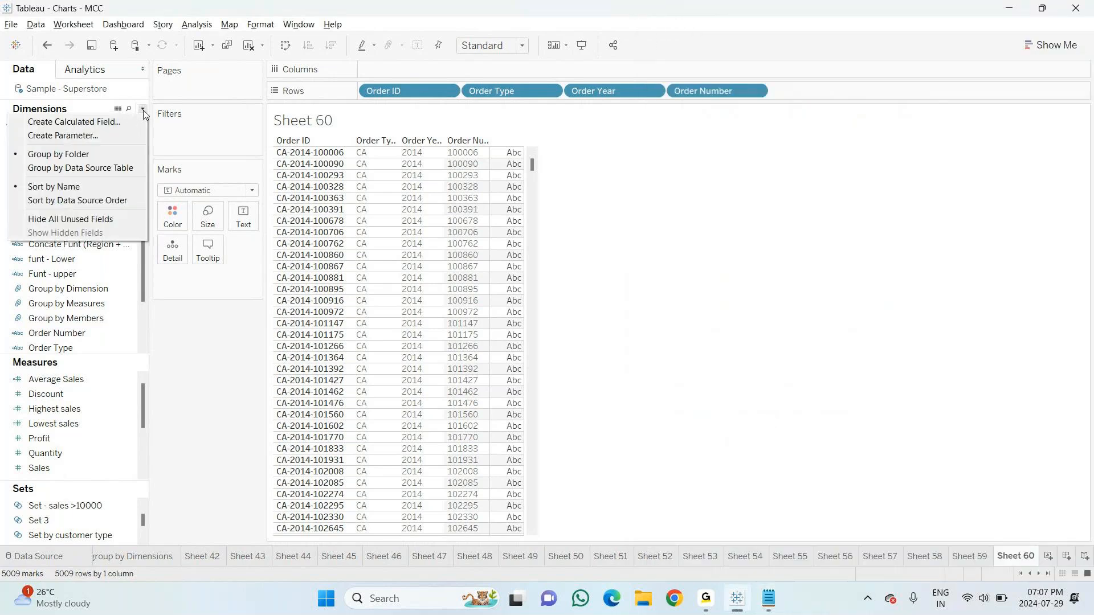
pyautogui.click(118, 118)
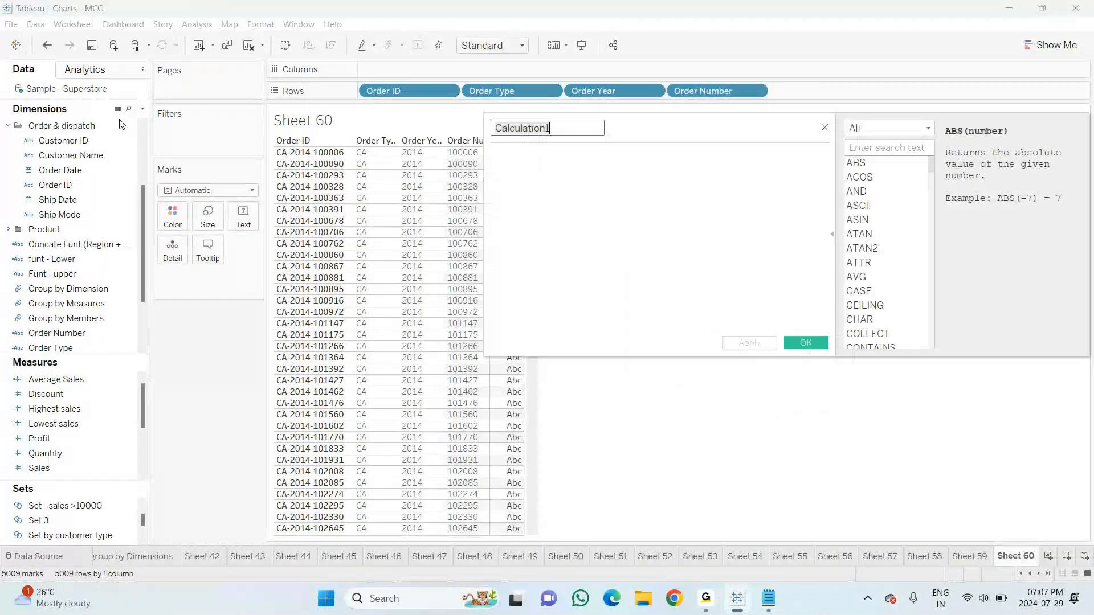
pyautogui.write('ORd')
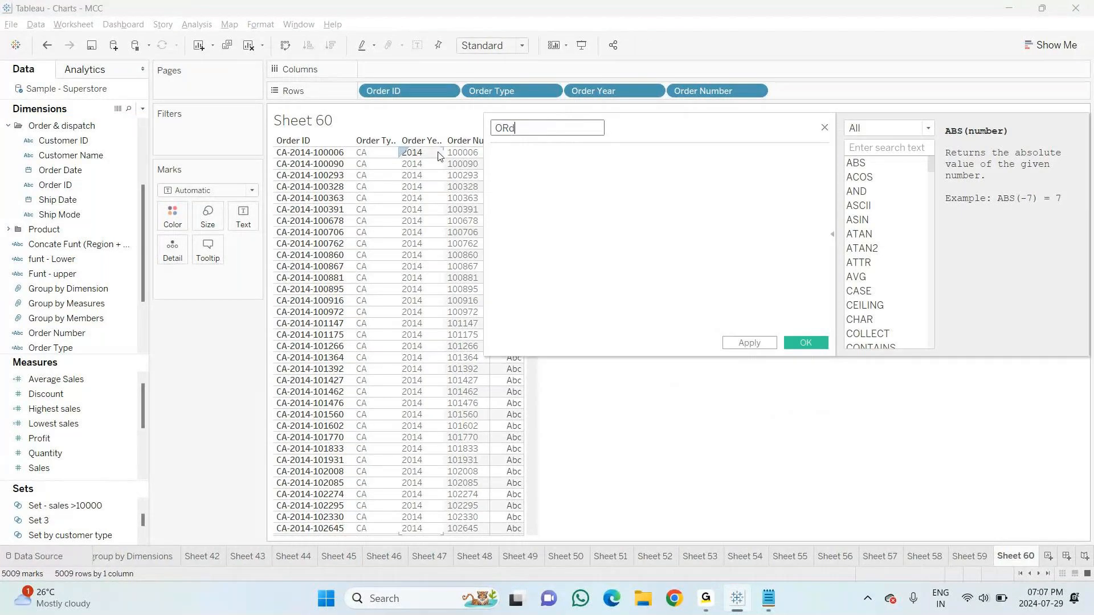
pyautogui.write('er')
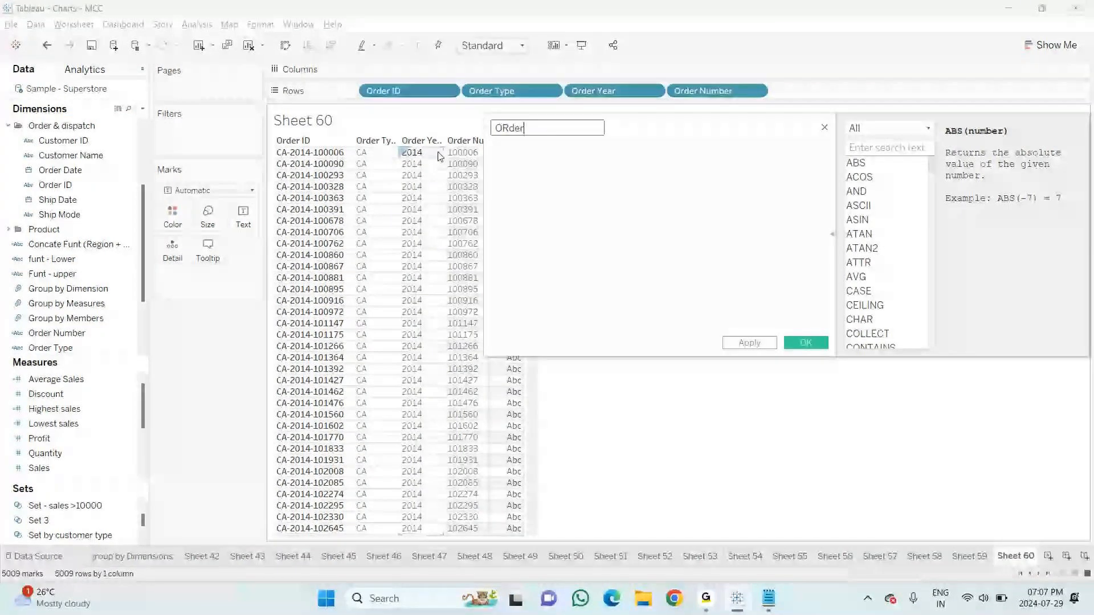
pyautogui.press('BackSpace')
pyautogui.press('BackSpace')
pyautogui.press('BackSpace')
pyautogui.press('BackSpace')
pyautogui.write('rder type')
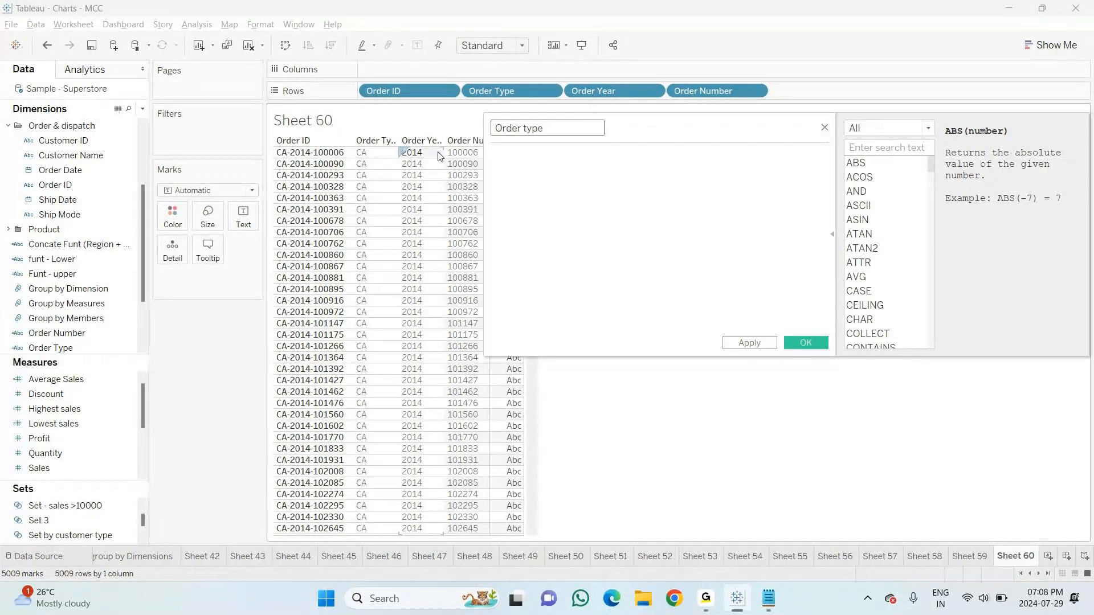
pyautogui.write(' -')
pyautogui.press('BackSpace')
pyautogui.write('(Split)')
# Start the calculation with the SPLIT function, using [Order ID] as the string argument
pyautogui.click(521, 173)
pyautogui.write('spl')
pyautogui.press('Return')
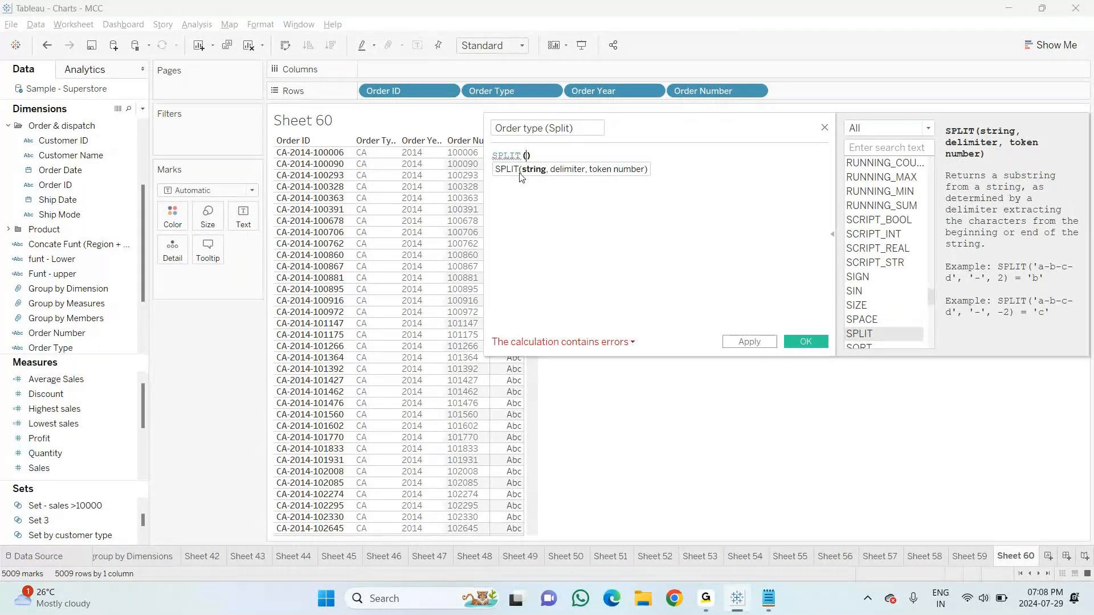
pyautogui.write('ord')
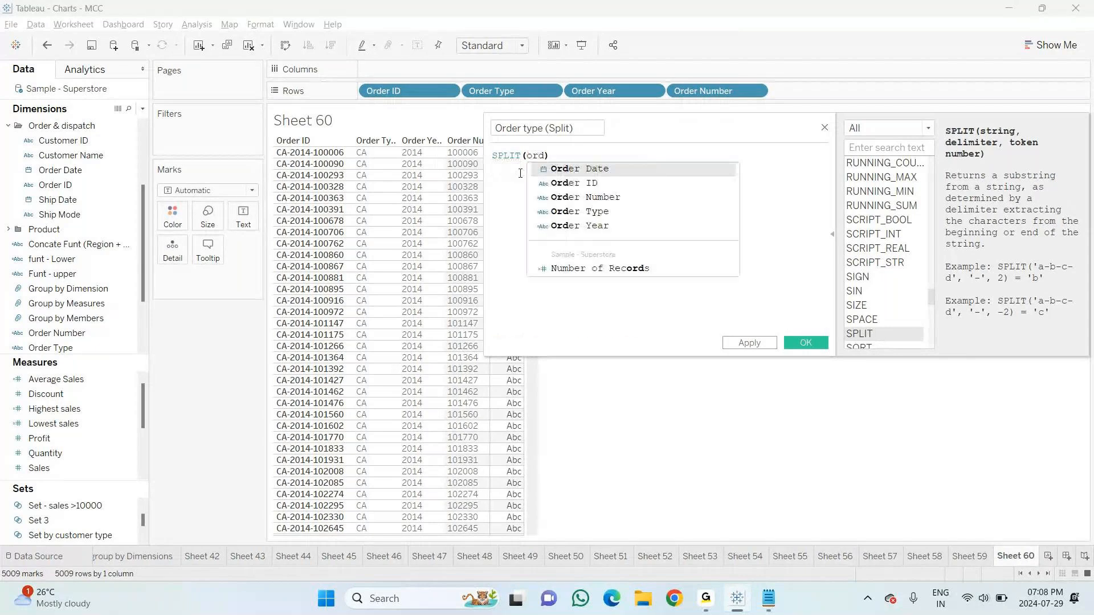
pyautogui.press('Down')
pyautogui.press('Return')
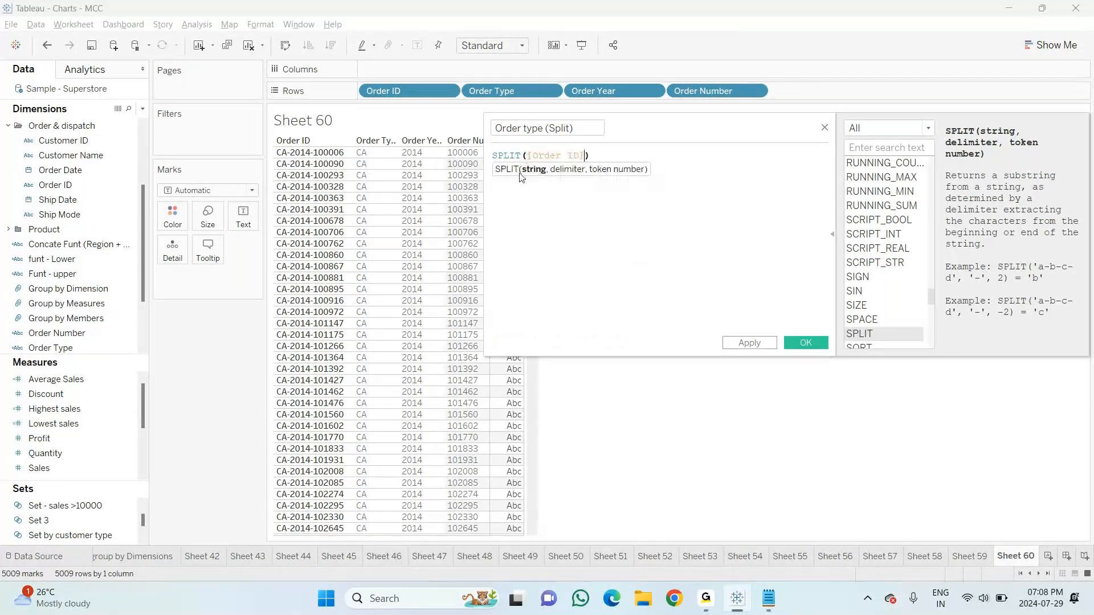
pyautogui.write(',')
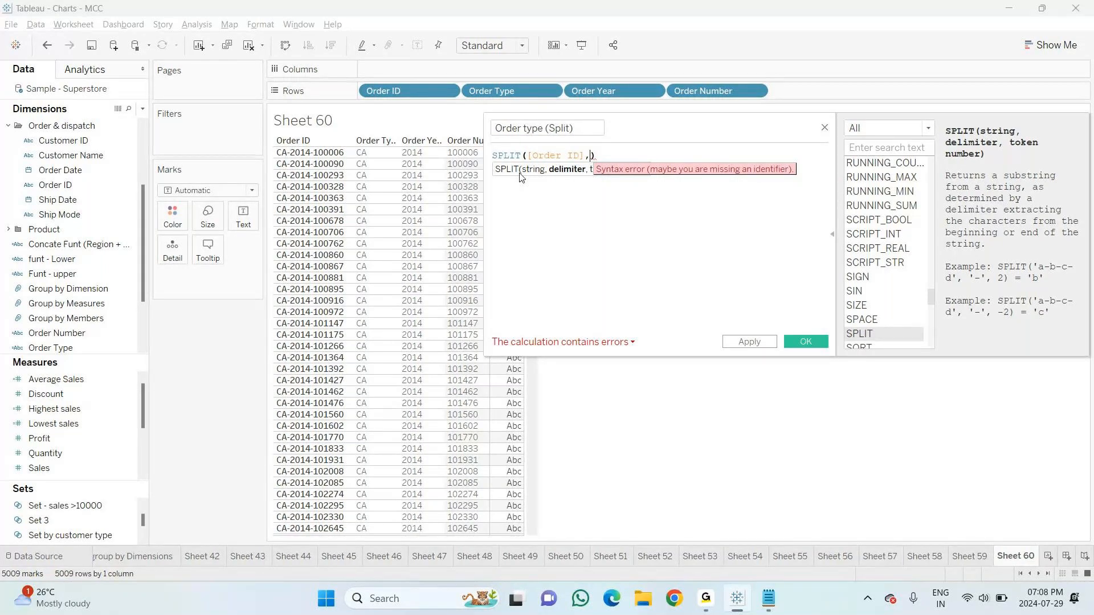
# Check the separators in the CA sample ID in Notepad and enter "-" as the delimiter of the SPLIT formula in Tableau
pyautogui.hotkey('alt', 'Tab')
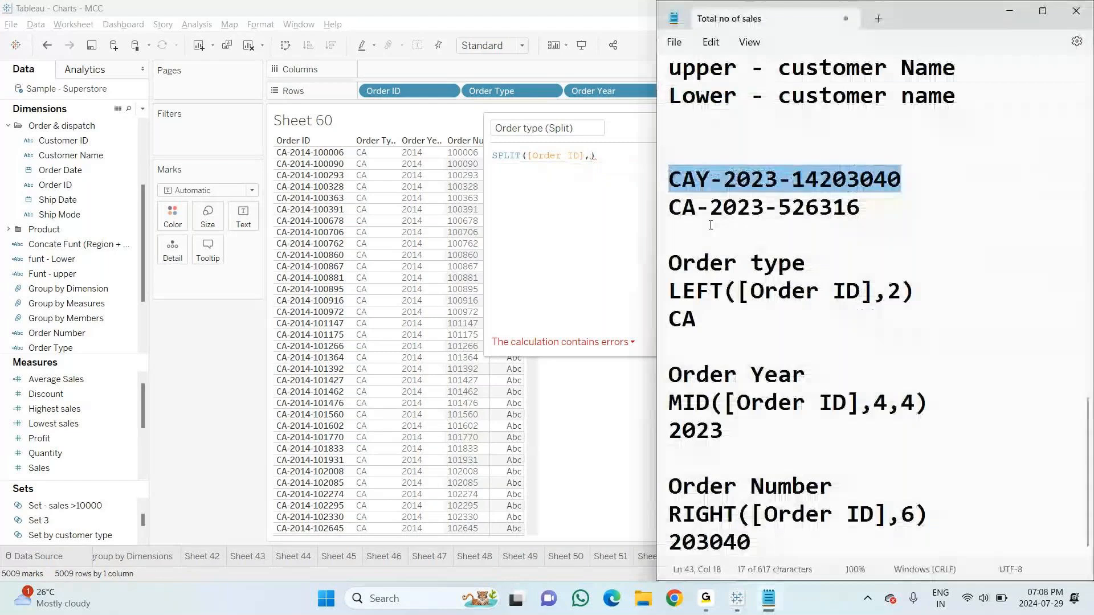
pyautogui.moveTo(766, 208); pyautogui.dragTo(868, 200)
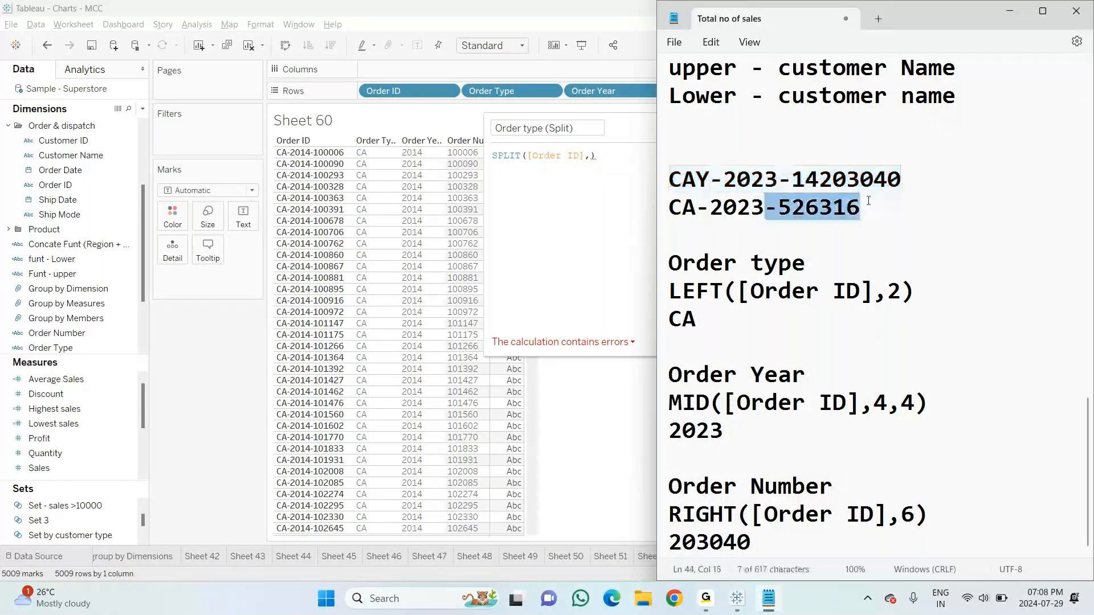
pyautogui.click(766, 208)
pyautogui.click(699, 210)
pyautogui.moveTo(700, 211); pyautogui.dragTo(710, 211)
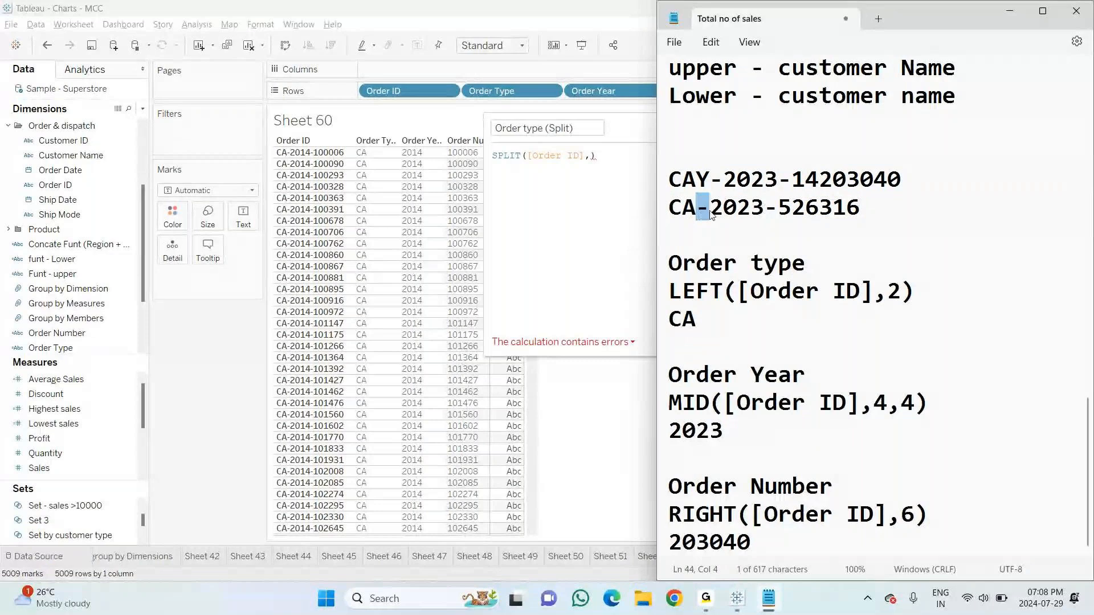
pyautogui.click(589, 160)
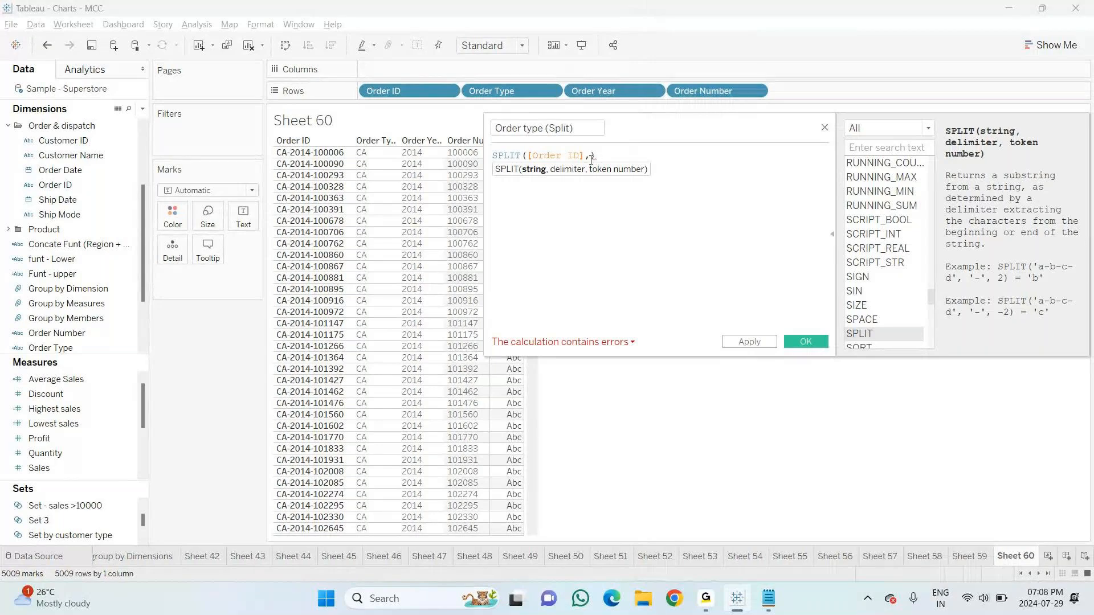
pyautogui.click(590, 158)
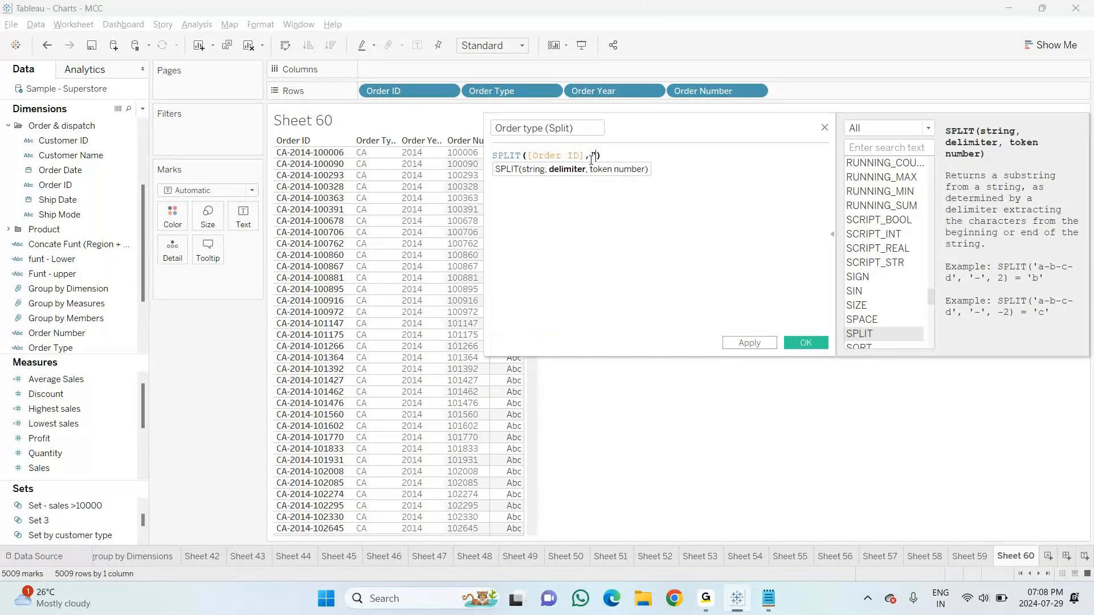
pyautogui.write("'")
pyautogui.write('-"')
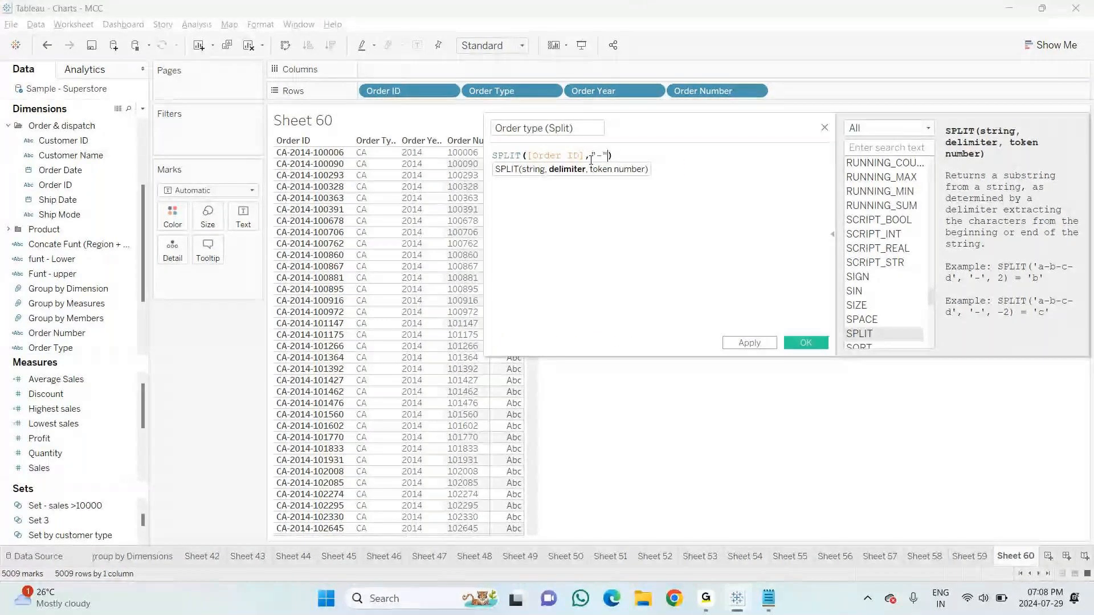
# Complete the SPLIT formula with token number 1 so it reads SPLIT([Order ID],"-",1), and copy the whole formula
pyautogui.write(',')
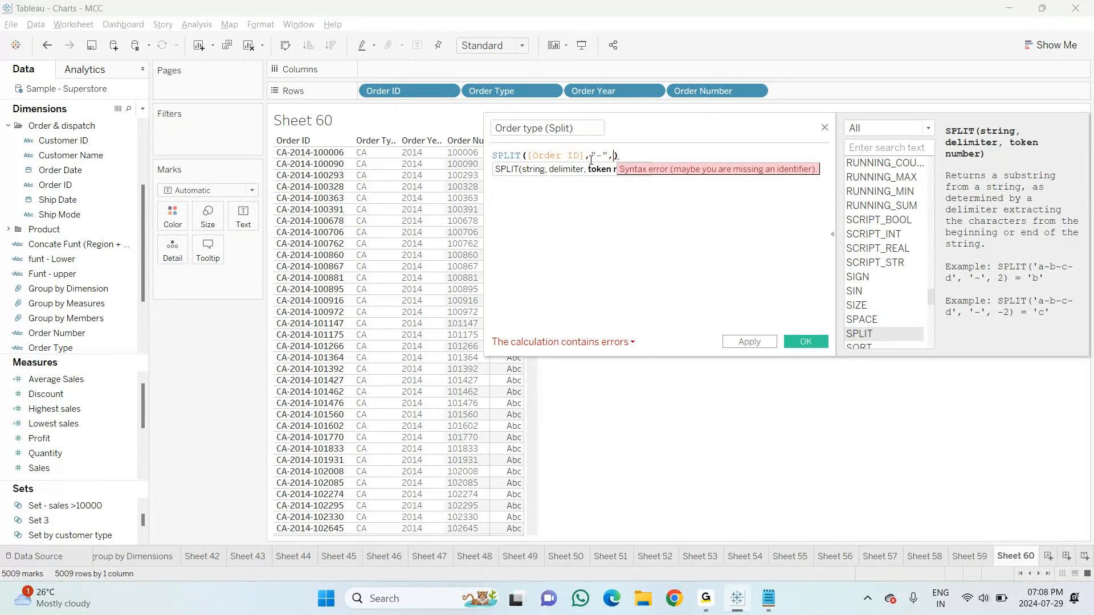
pyautogui.write('3')
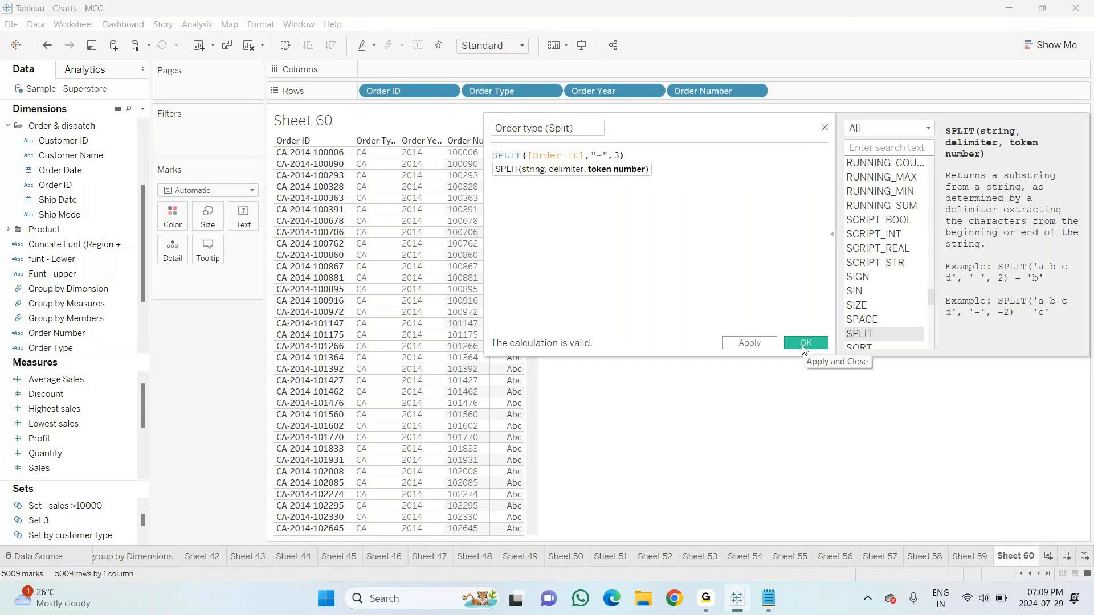
pyautogui.press('BackSpace')
pyautogui.write('0')
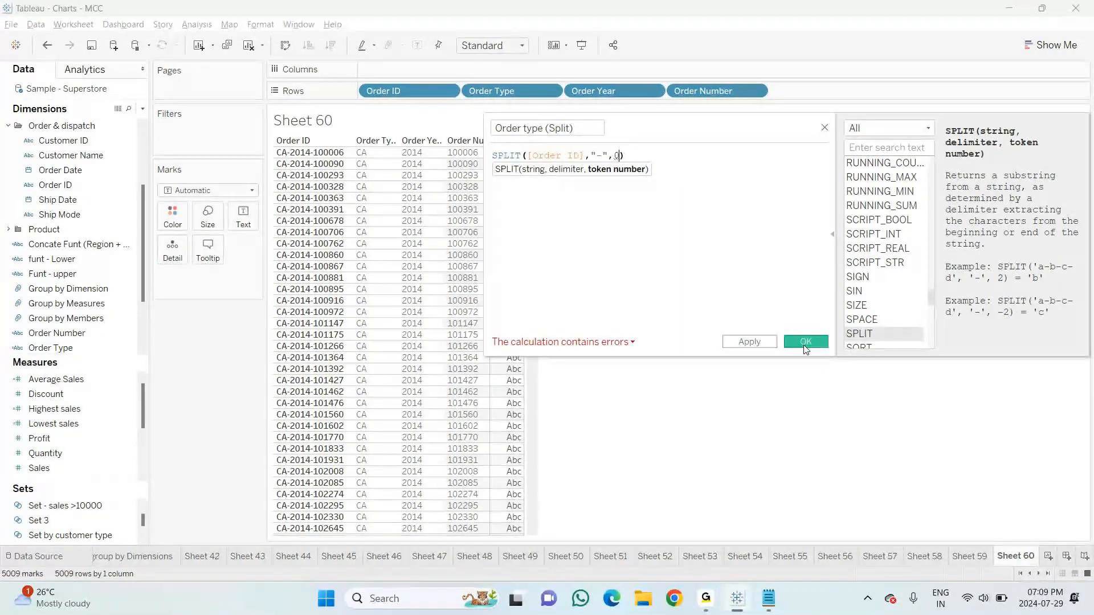
pyautogui.press('BackSpace')
pyautogui.write('1')
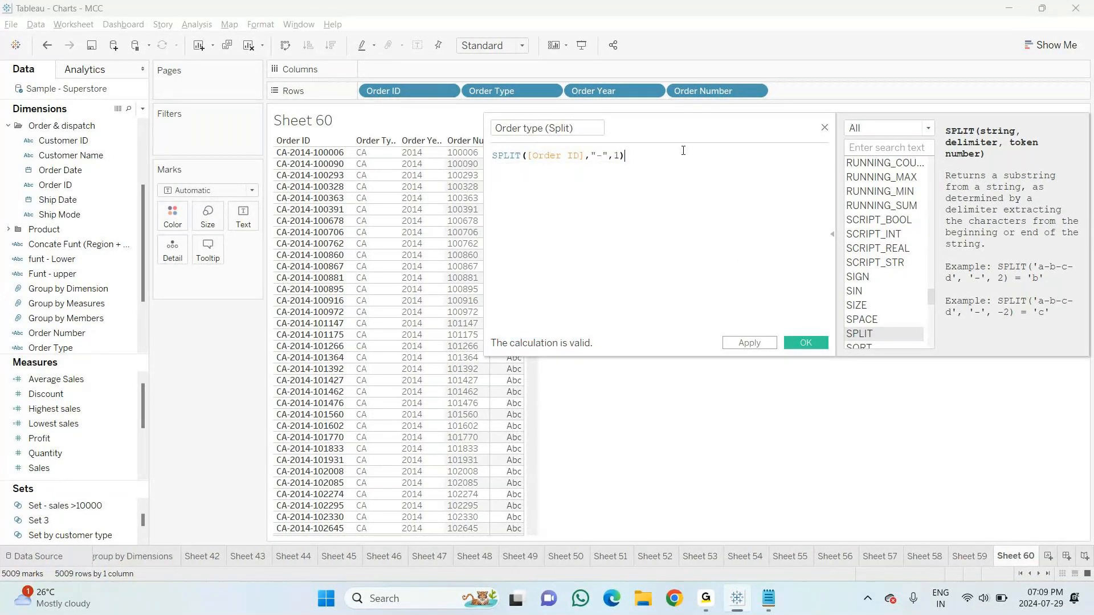
pyautogui.hotkey('ctrl', 'a')
pyautogui.hotkey('ctrl', 'c')
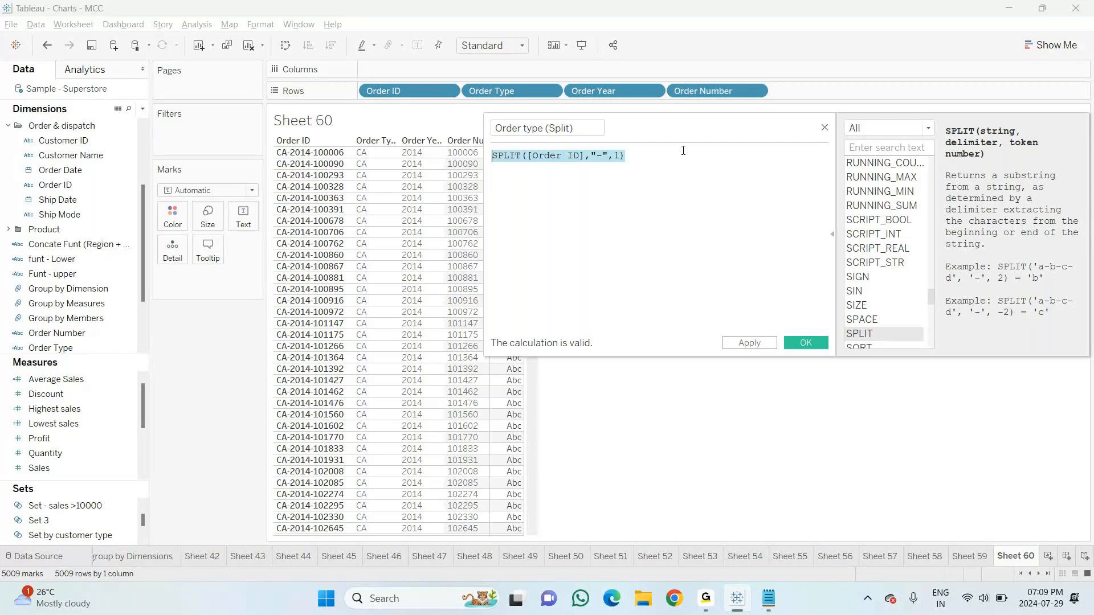
# Save the Order type (Split) calculated field and add it to the table's rows after Order Number
pyautogui.click(804, 343)
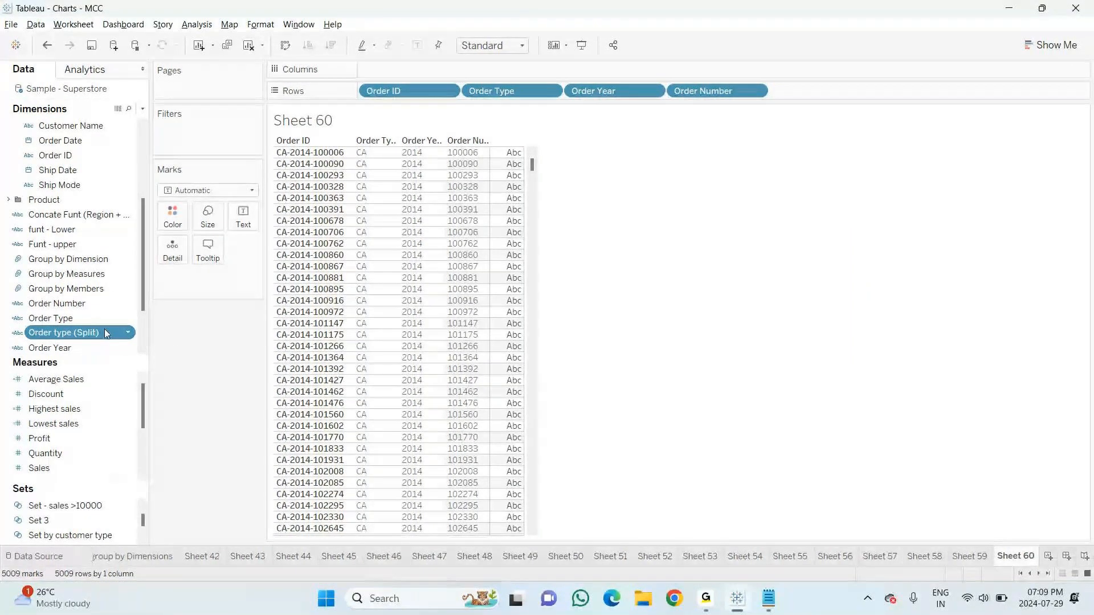
pyautogui.moveTo(104, 333); pyautogui.dragTo(516, 276)
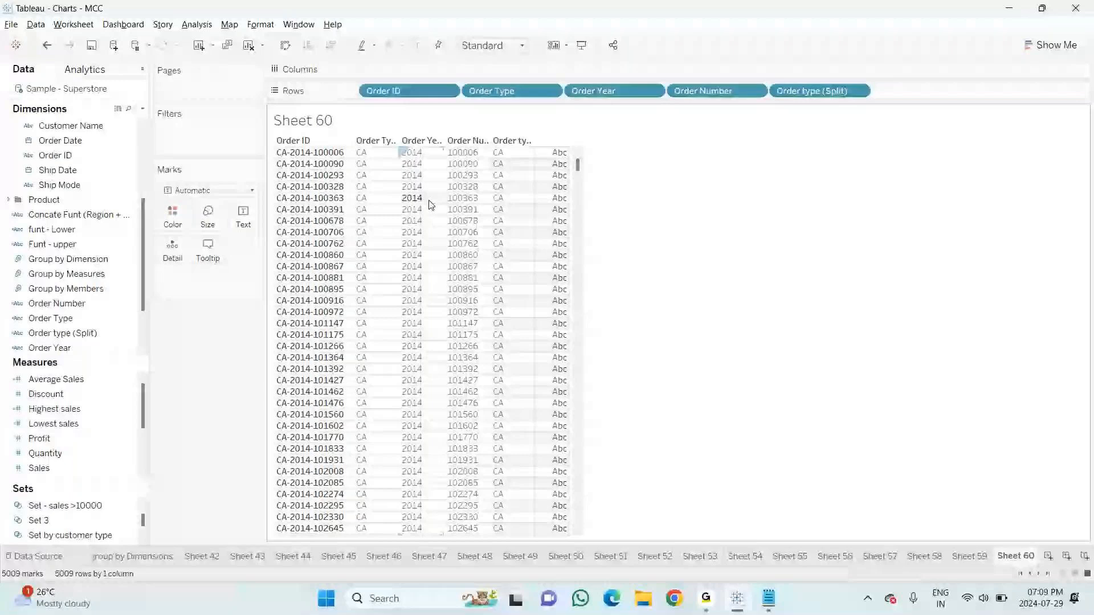
# Switch to Notepad and add the word "or" on its own line below the Order type example
pyautogui.hotkey('alt', 'Tab')
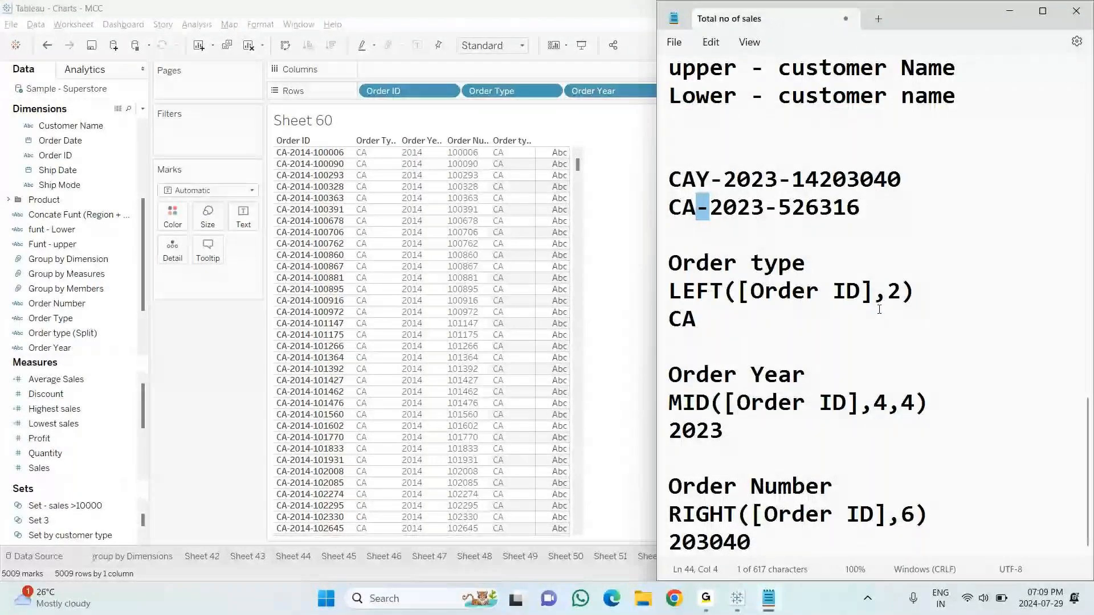
pyautogui.click(835, 324)
pyautogui.press('Return')
pyautogui.press('Return')
pyautogui.write('or')
pyautogui.press('Return')
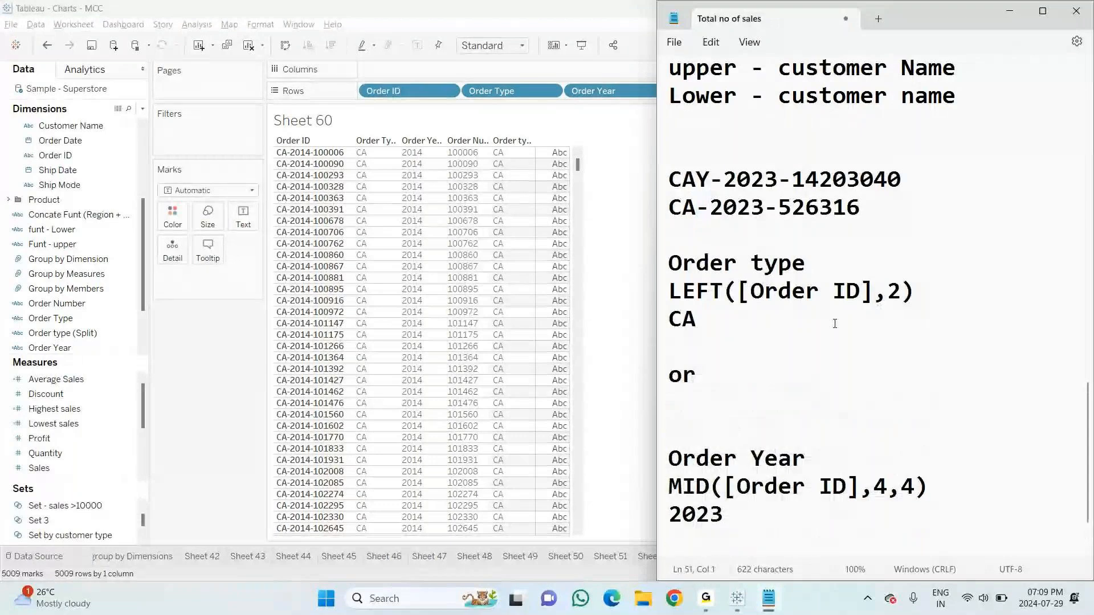
# Remove the CA example under Order type, paste SPLIT([Order ID],"-",1) below "or", and highlight its token number
pyautogui.press('Up')
pyautogui.press('Up')
pyautogui.press('Up')
pyautogui.press('Delete')
pyautogui.press('Delete')
pyautogui.press('Delete')
pyautogui.press('Down')
pyautogui.press('Down')
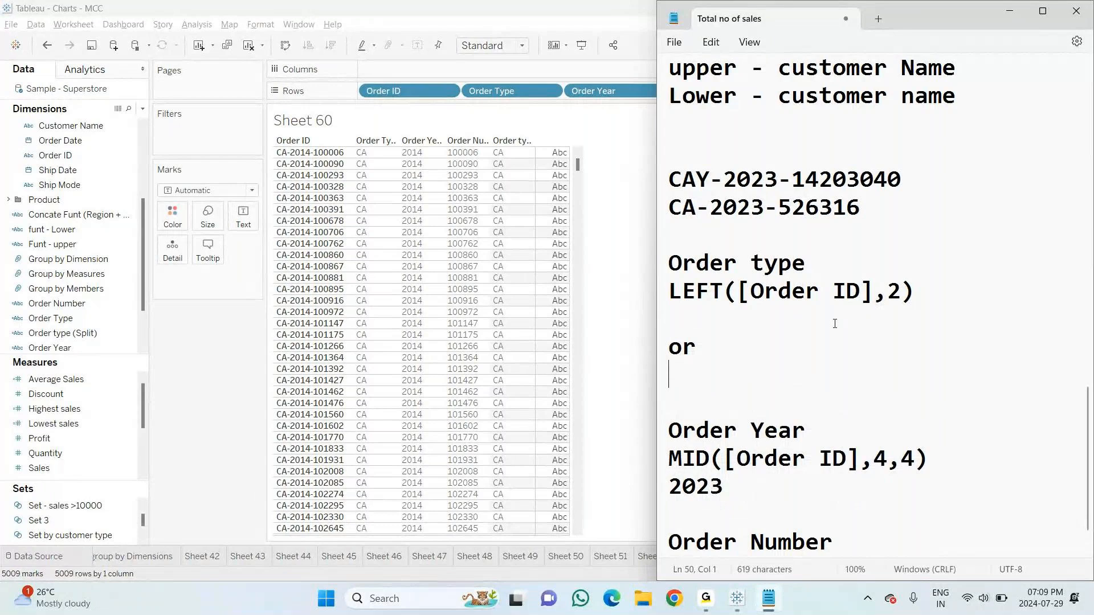
pyautogui.hotkey('ctrl', 'v')
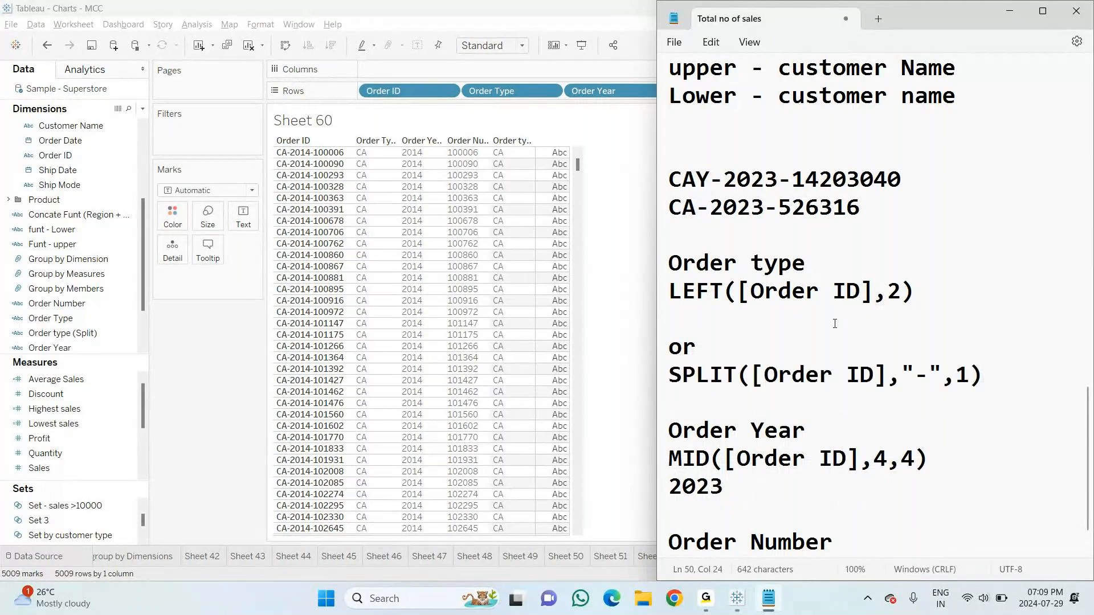
pyautogui.click(722, 353)
pyautogui.moveTo(944, 376); pyautogui.dragTo(970, 376)
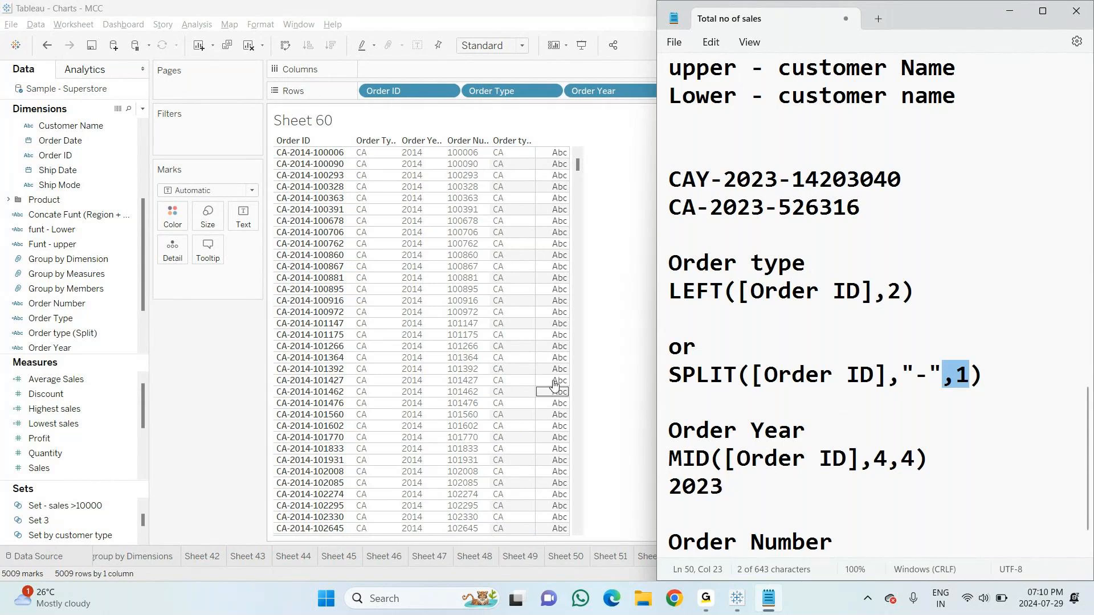
# Switch back to Tableau and create a calculated field named Order Year (Split)
pyautogui.click(618, 320)
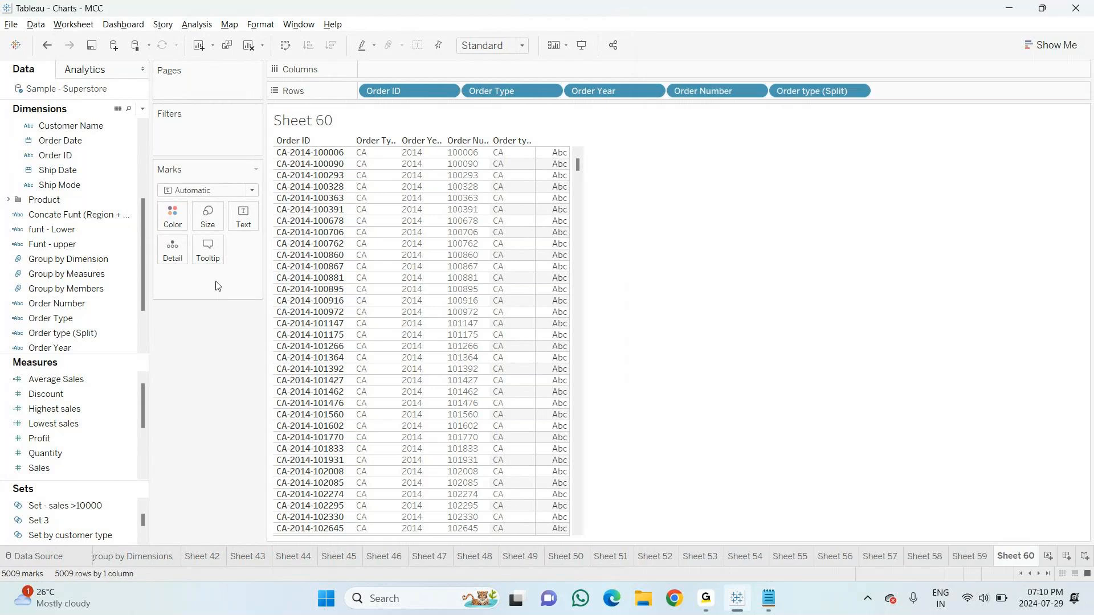
pyautogui.click(142, 109)
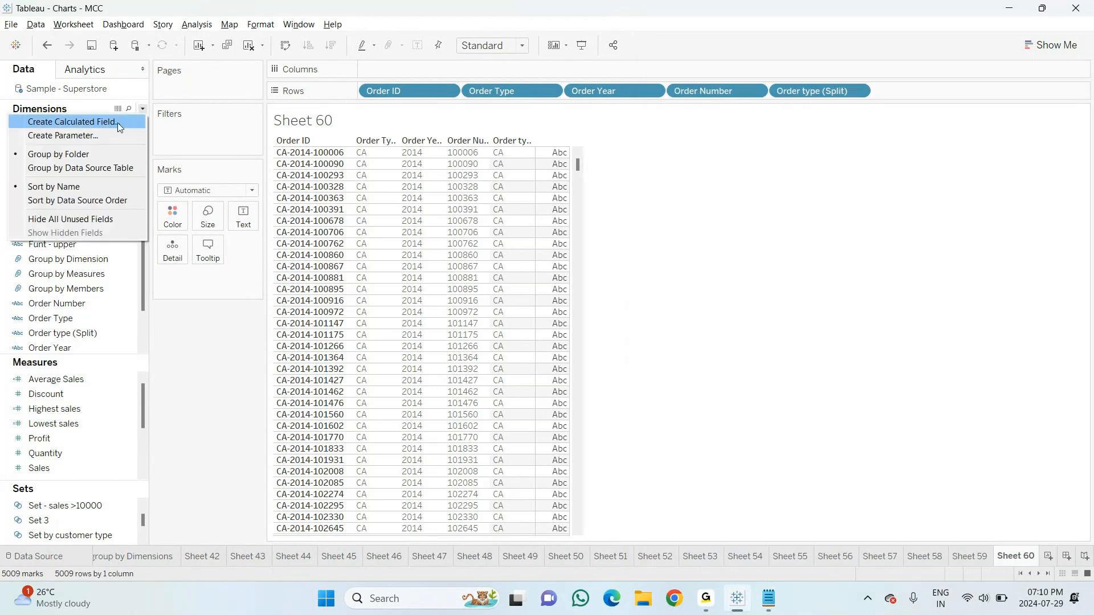
pyautogui.click(118, 122)
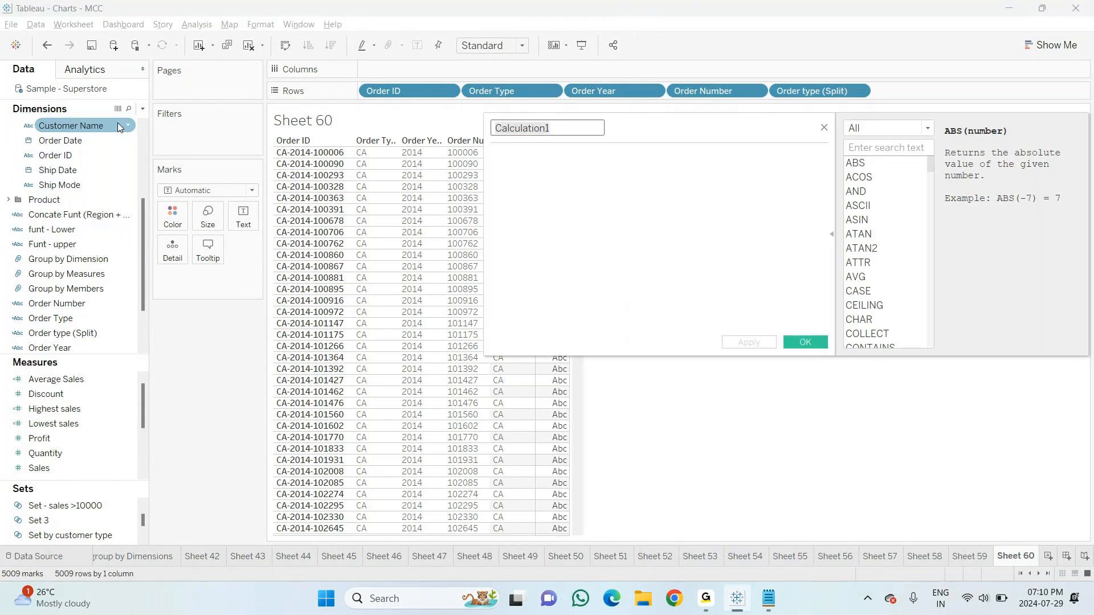
pyautogui.press('BackSpace')
pyautogui.write('Order Year (')
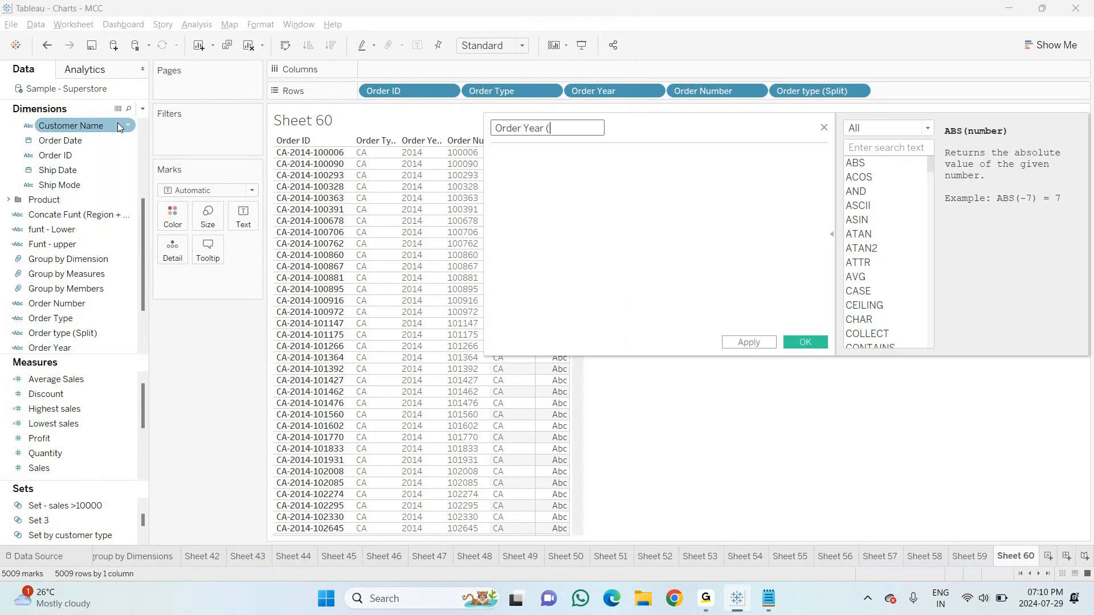
pyautogui.write('Split)')
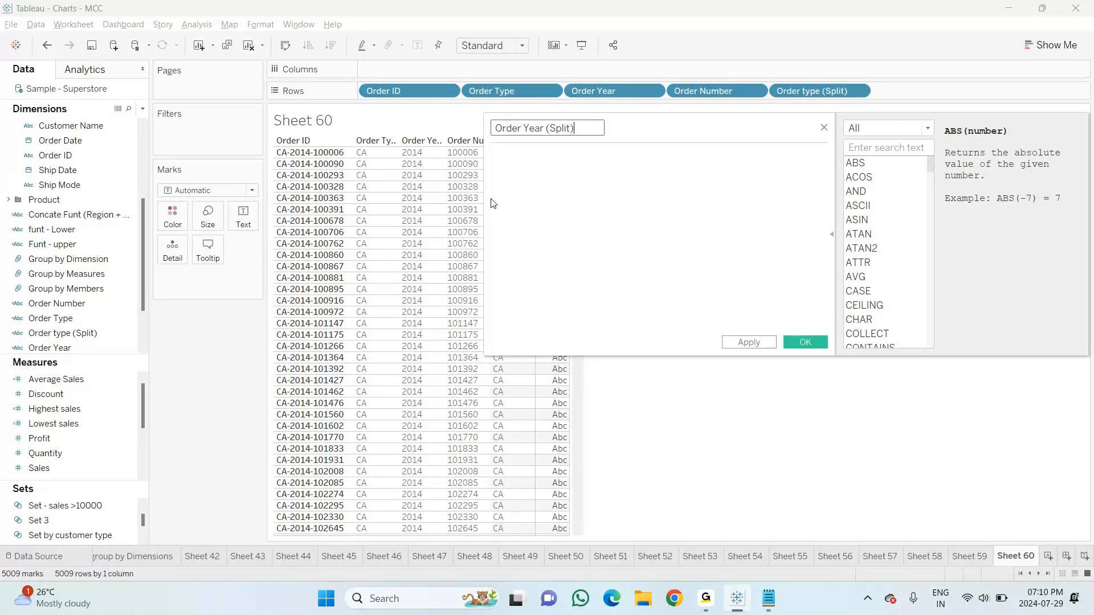
# Enter the formula SPLIT([Order ID],"-",2) for the Order Year (Split) calculation
pyautogui.click(527, 176)
pyautogui.write('split')
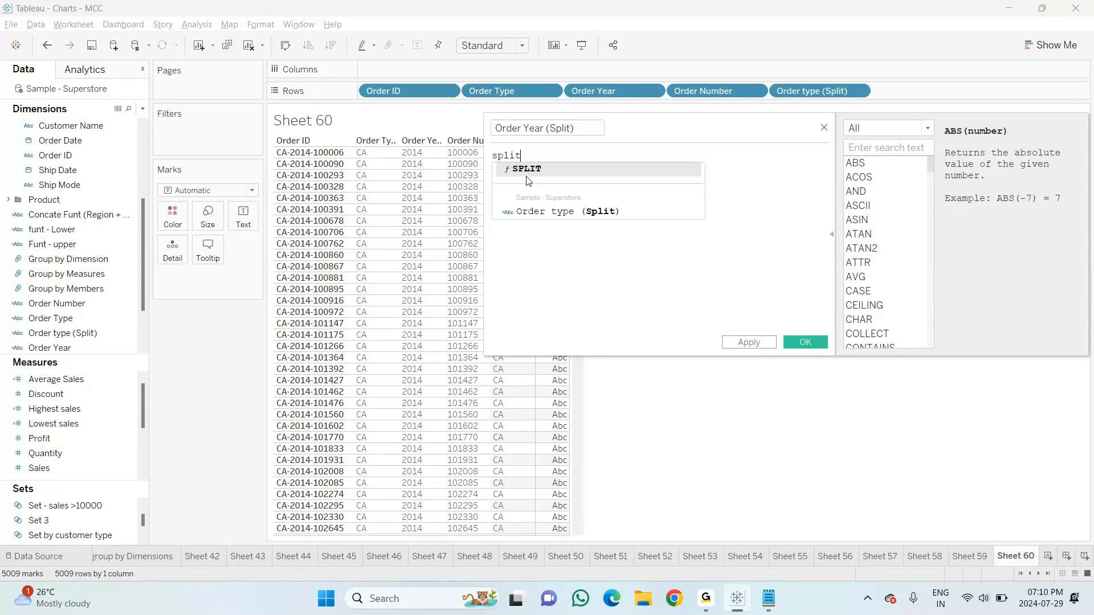
pyautogui.press('Return')
pyautogui.write('o')
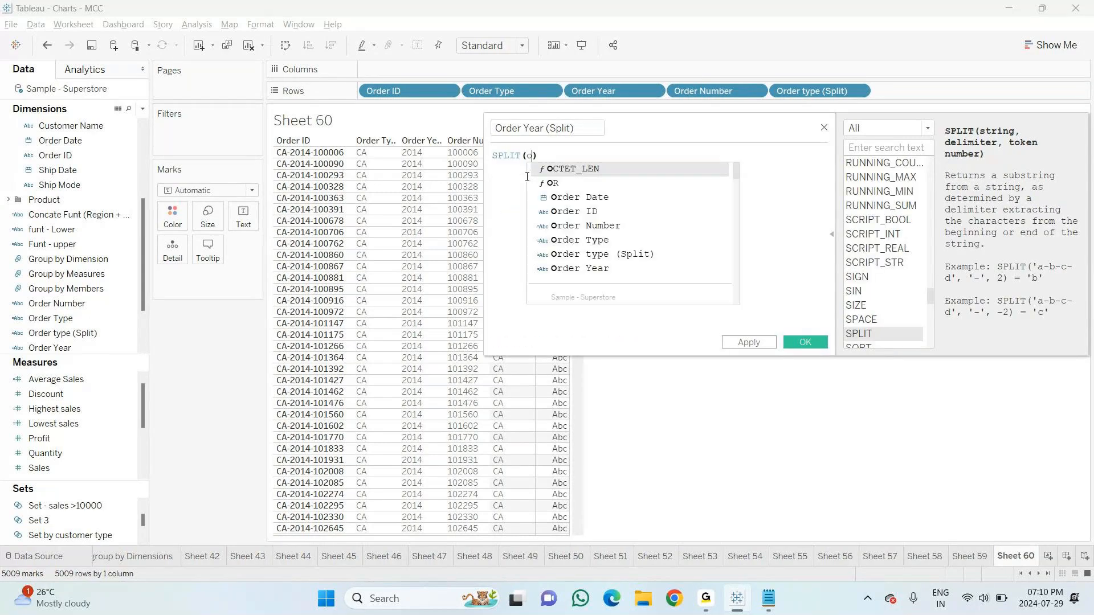
pyautogui.write('rder')
pyautogui.press('Down')
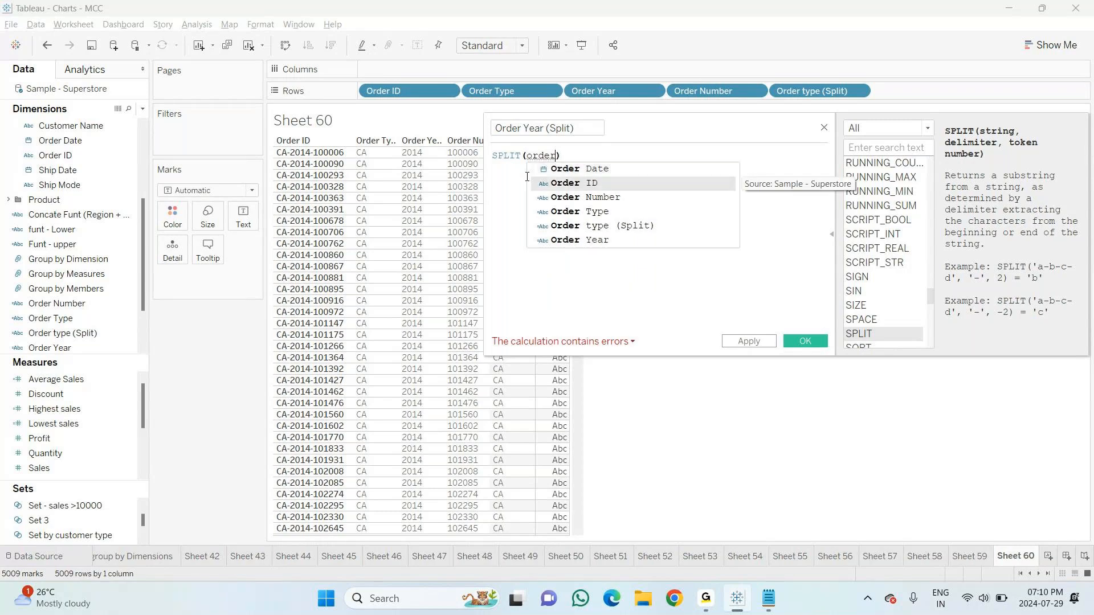
pyautogui.press('Return')
pyautogui.write(',"-')
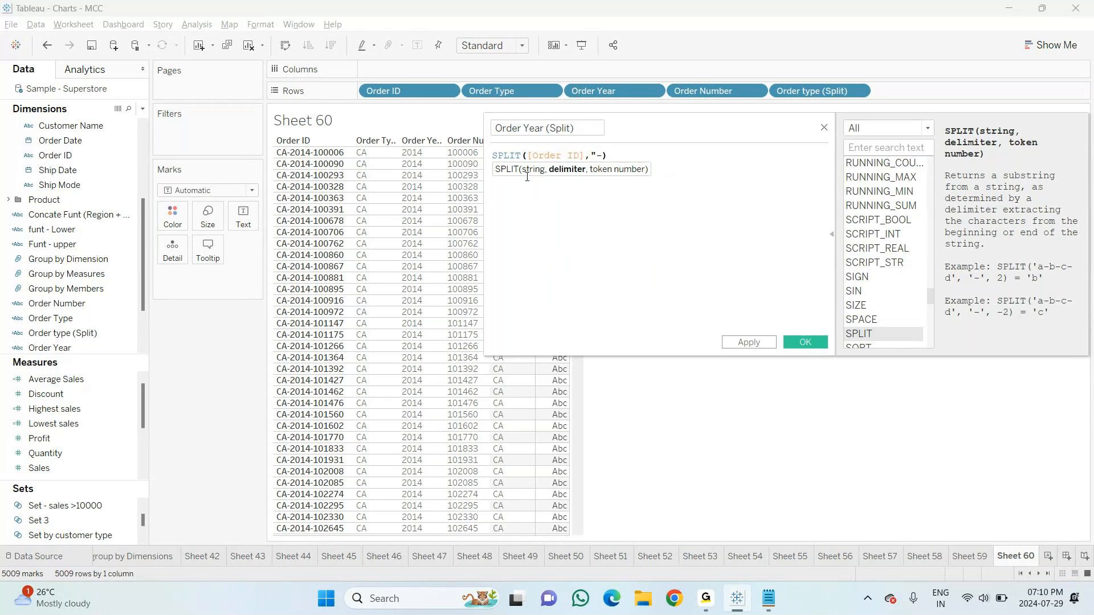
pyautogui.write('",')
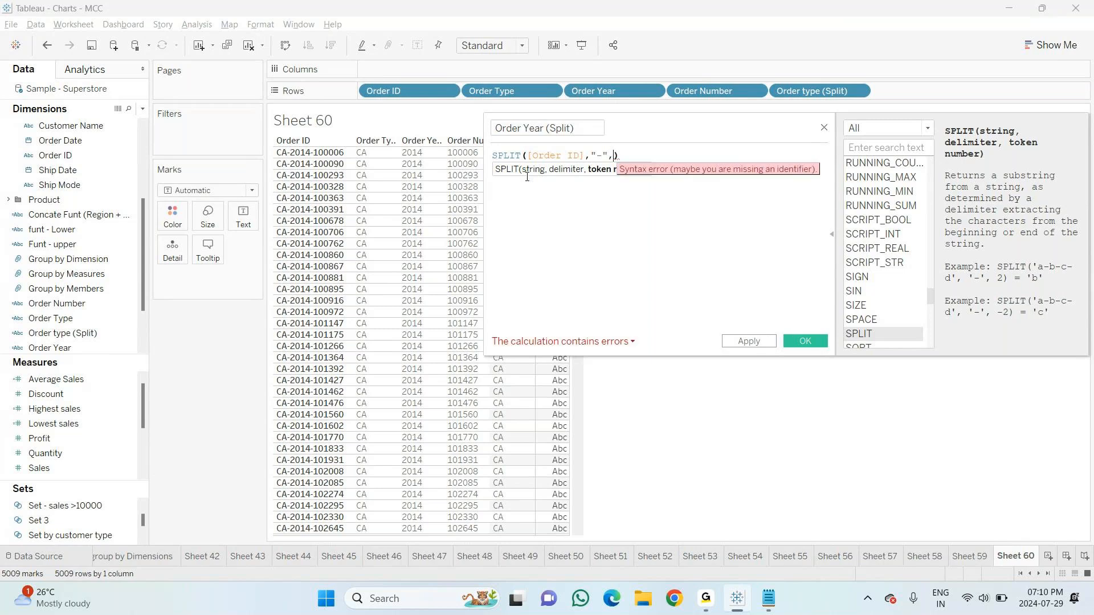
pyautogui.write('2')
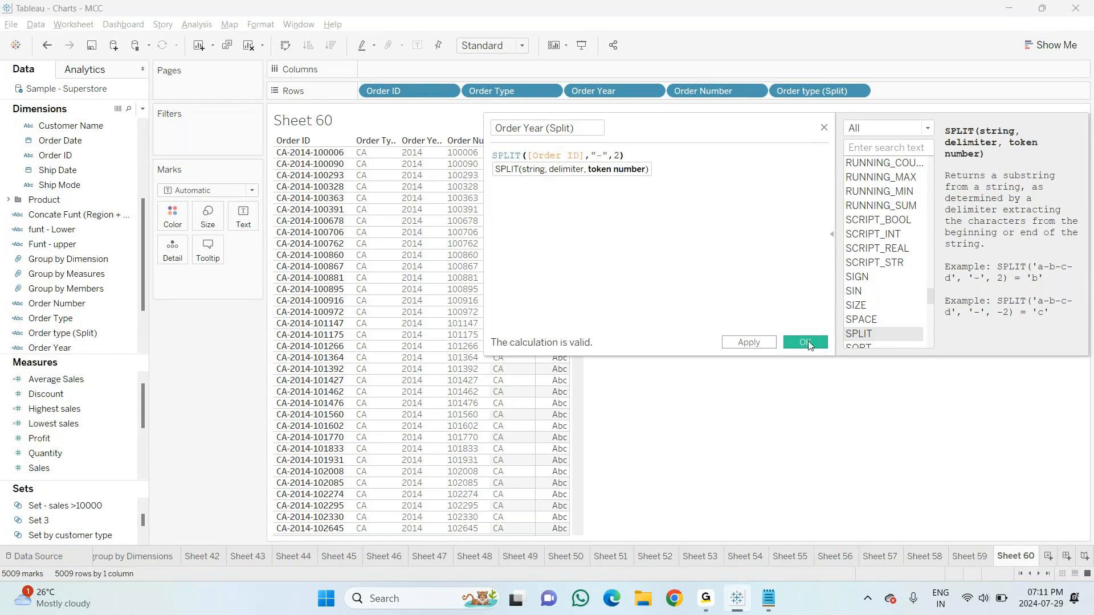
# Save the Order Year (Split) field and add it to the table's rows after Order type (Split)
pyautogui.click(804, 342)
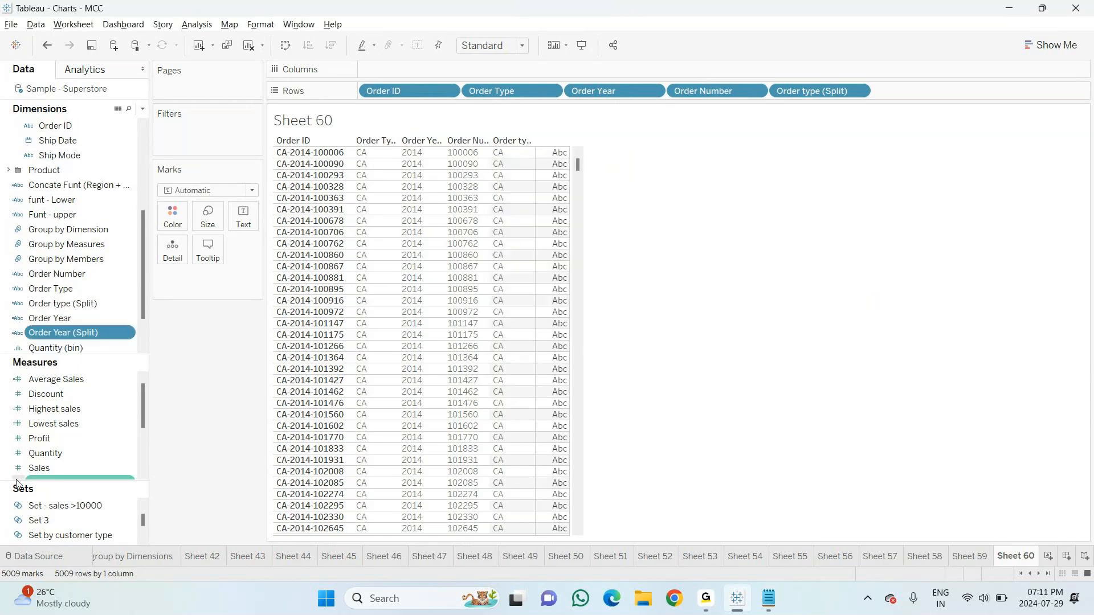
pyautogui.moveTo(57, 339); pyautogui.dragTo(550, 243)
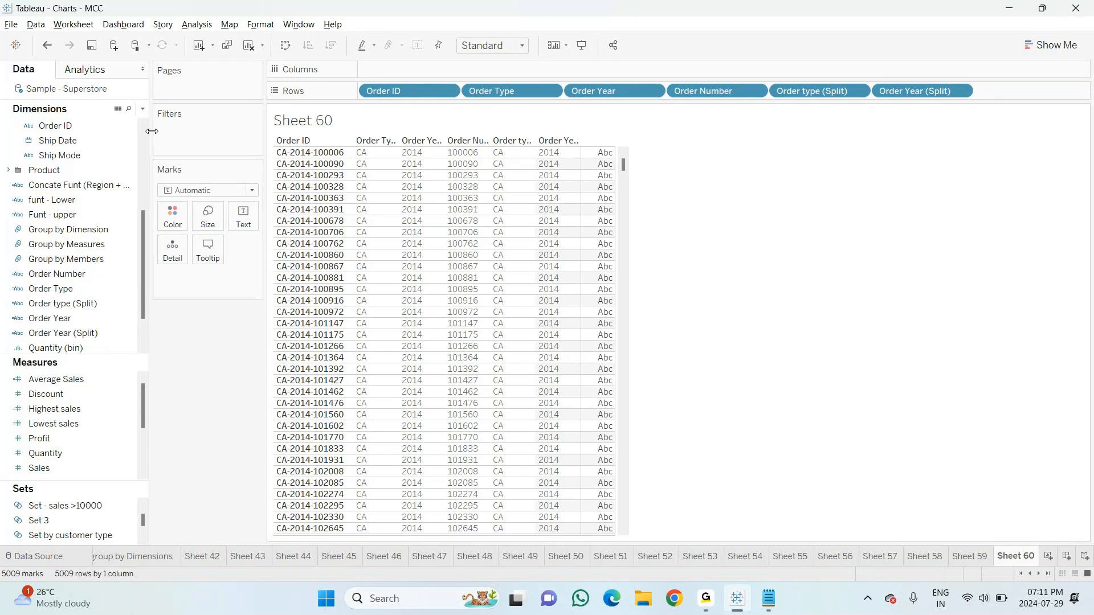
pyautogui.click(142, 108)
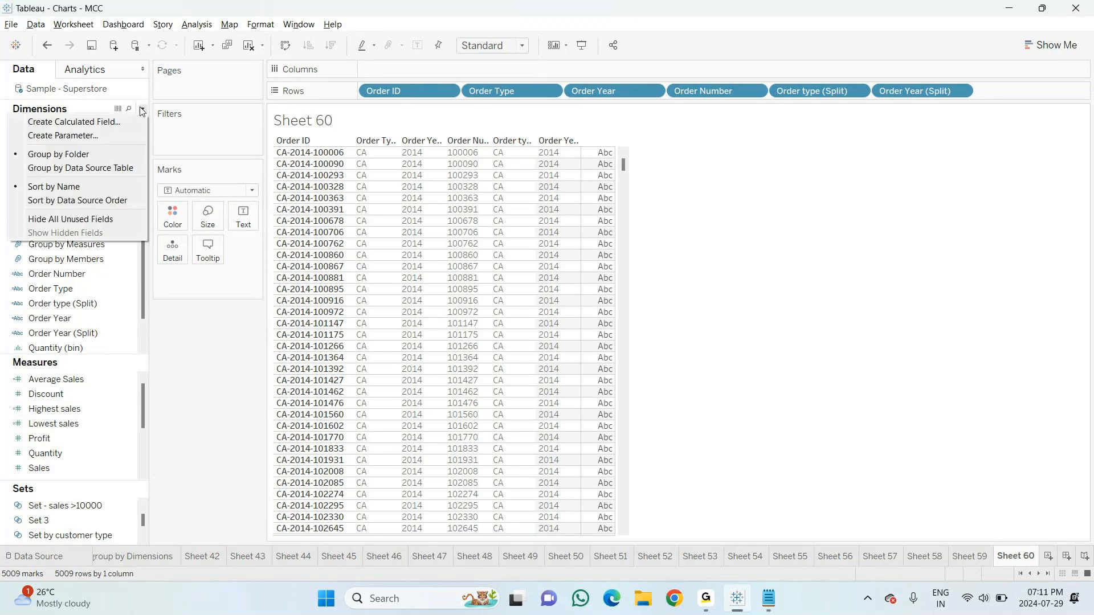
pyautogui.click(196, 363)
# Open the Order Year (Split) calculation for editing and copy its entire formula
pyautogui.click(79, 334)
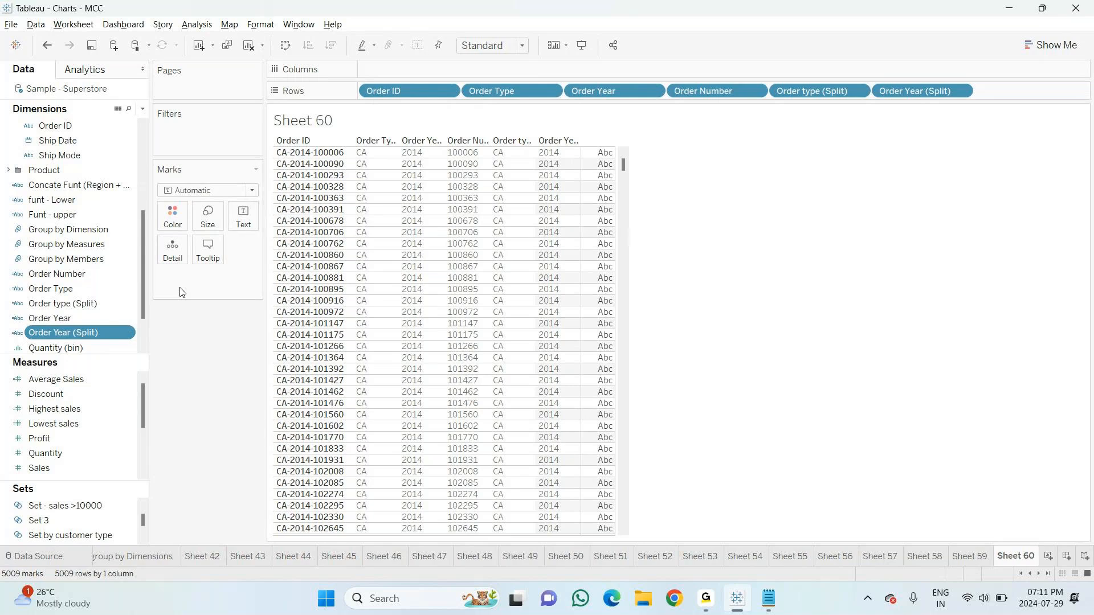
pyautogui.click(126, 333)
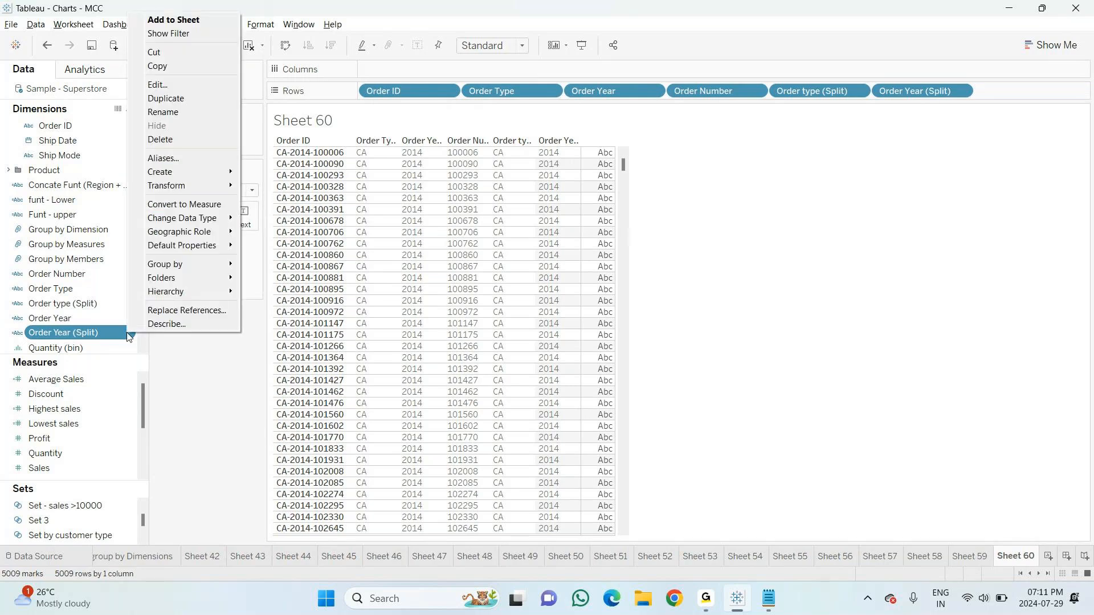
pyautogui.click(163, 85)
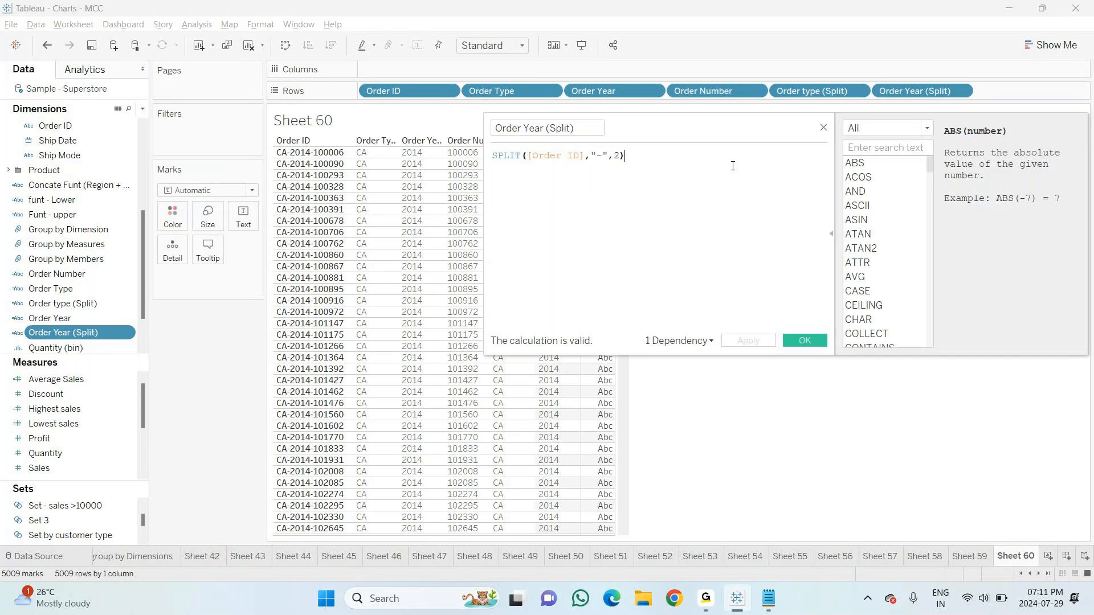
pyautogui.hotkey('ctrl', 'a')
pyautogui.hotkey('ctrl', 'c')
# In Notepad, replace the 2023 example under Order Year with "or" and the copied formula SPLIT([Order ID],"-",2)
pyautogui.hotkey('alt', 'Tab')
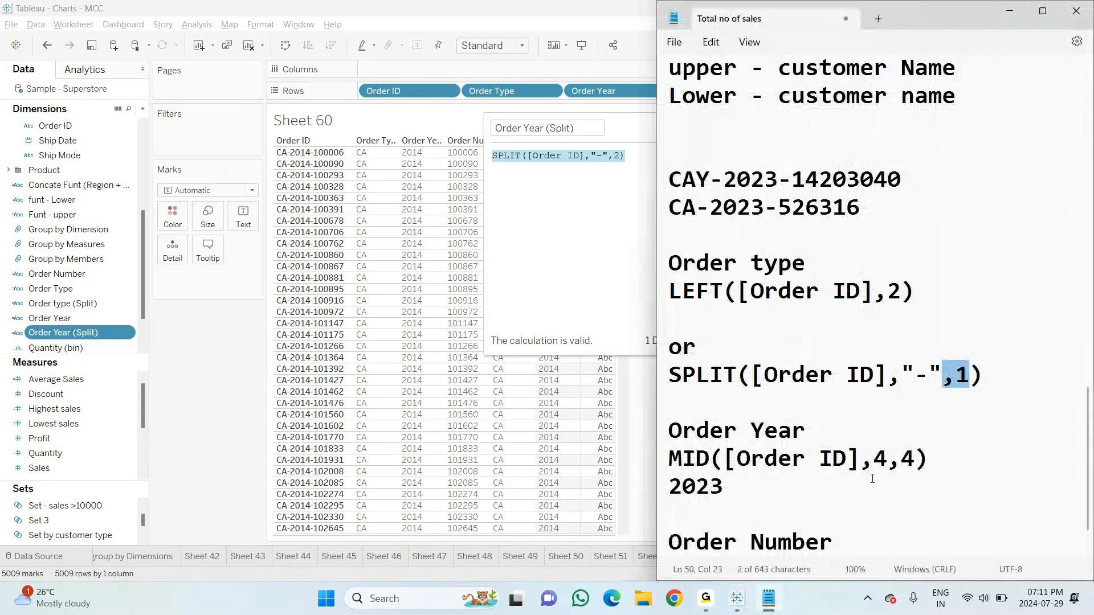
pyautogui.click(841, 489)
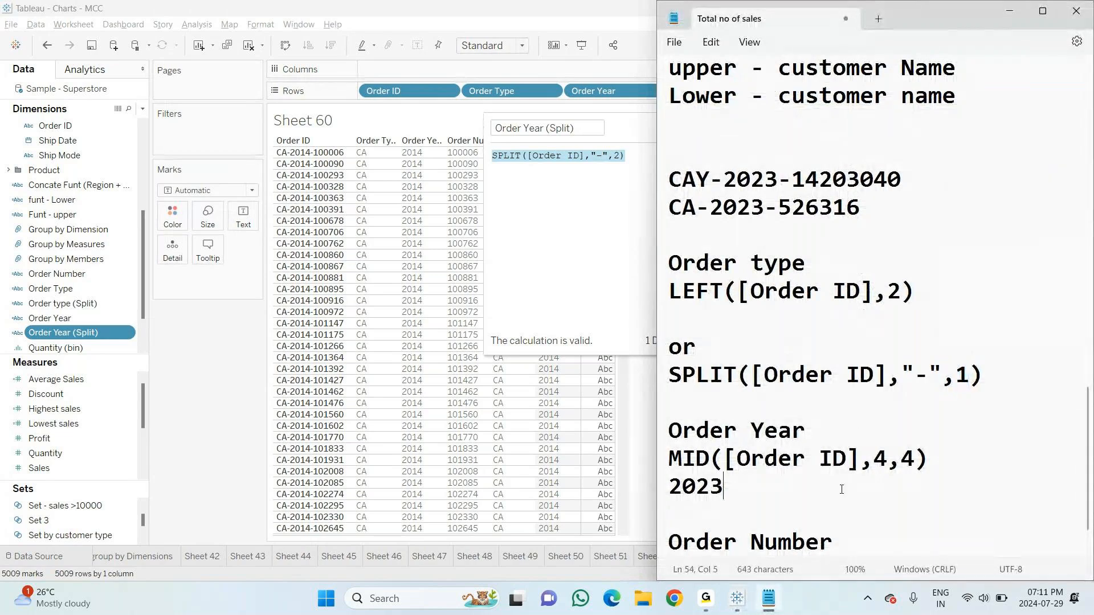
pyautogui.press('BackSpace')
pyautogui.press('BackSpace')
pyautogui.press('BackSpace')
pyautogui.press('BackSpace')
pyautogui.press('Return')
pyautogui.write('or')
pyautogui.press('Return')
pyautogui.hotkey('ctrl', 'v')
# Replace the 203040 example under the Order Number formula with a blank line and the word "or"
pyautogui.press('Return')
pyautogui.press('Return')
pyautogui.write('Order Number')
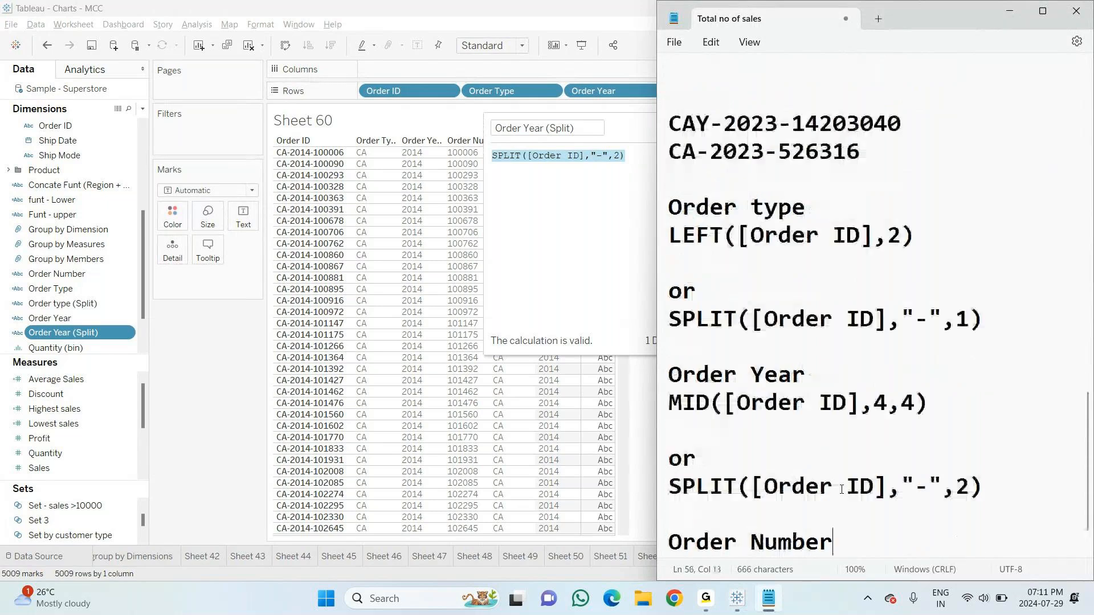
pyautogui.press('Return')
pyautogui.write('RIGHT([Order ID],6) 203040')
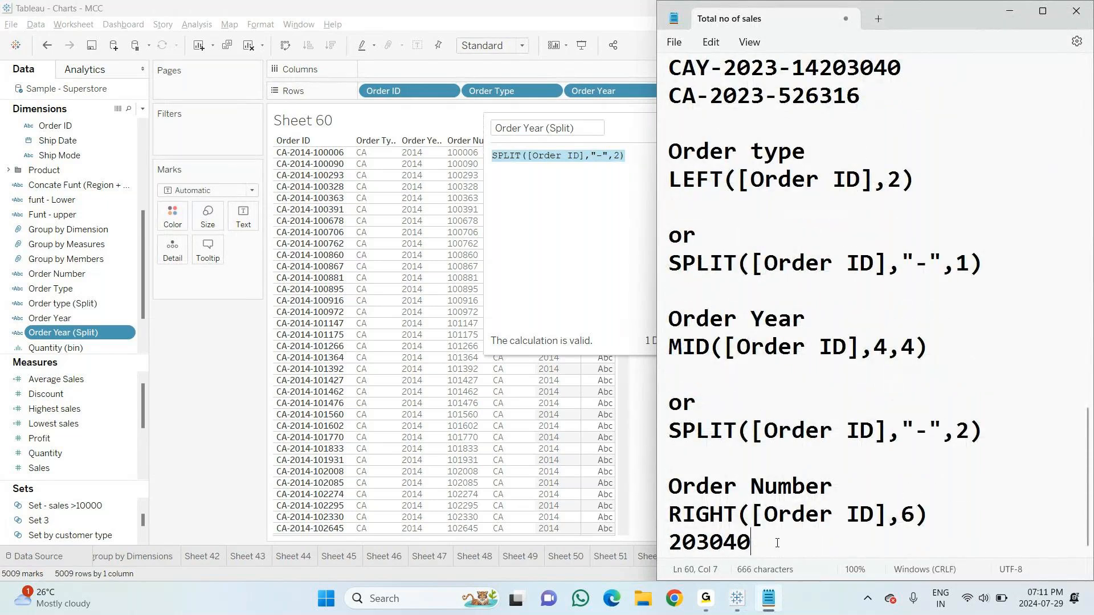
pyautogui.press('BackSpace')
pyautogui.press('BackSpace')
pyautogui.press('BackSpace')
pyautogui.press('BackSpace')
pyautogui.press('BackSpace')
pyautogui.press('BackSpace')
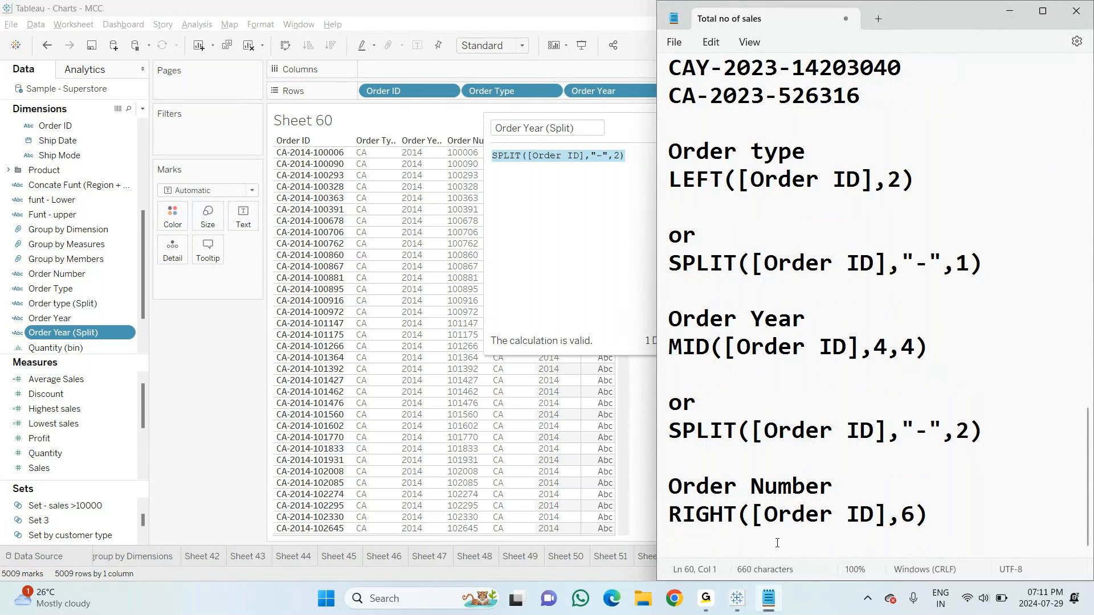
pyautogui.press('Return')
pyautogui.write('or')
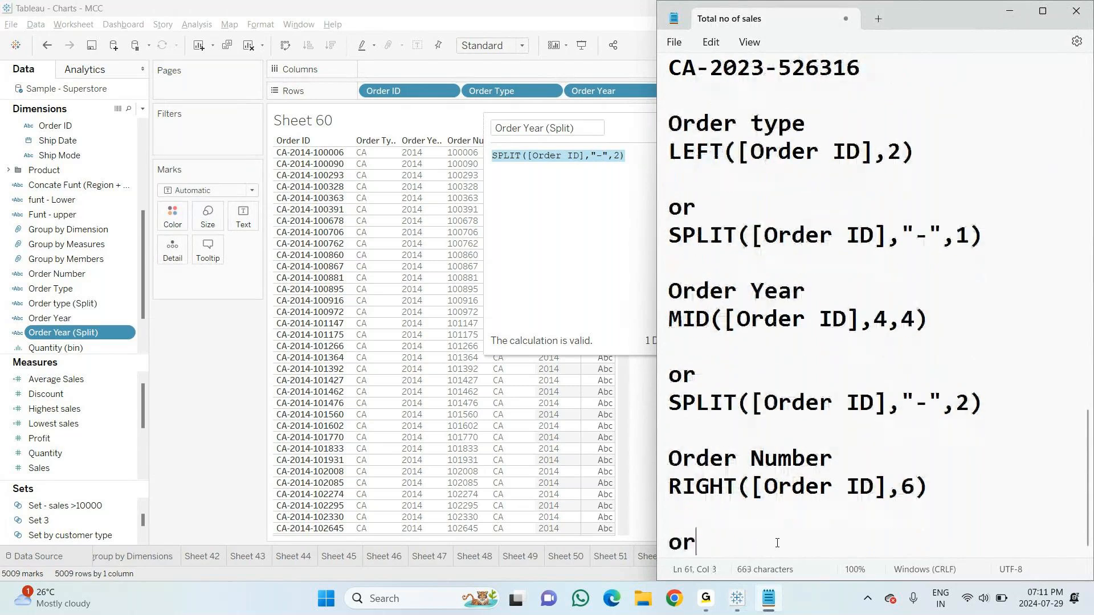
# Back in Tableau, close the open Order Year (Split) calculation and create a new calculated field named Order Number (Split)
pyautogui.click(281, 362)
pyautogui.click(800, 342)
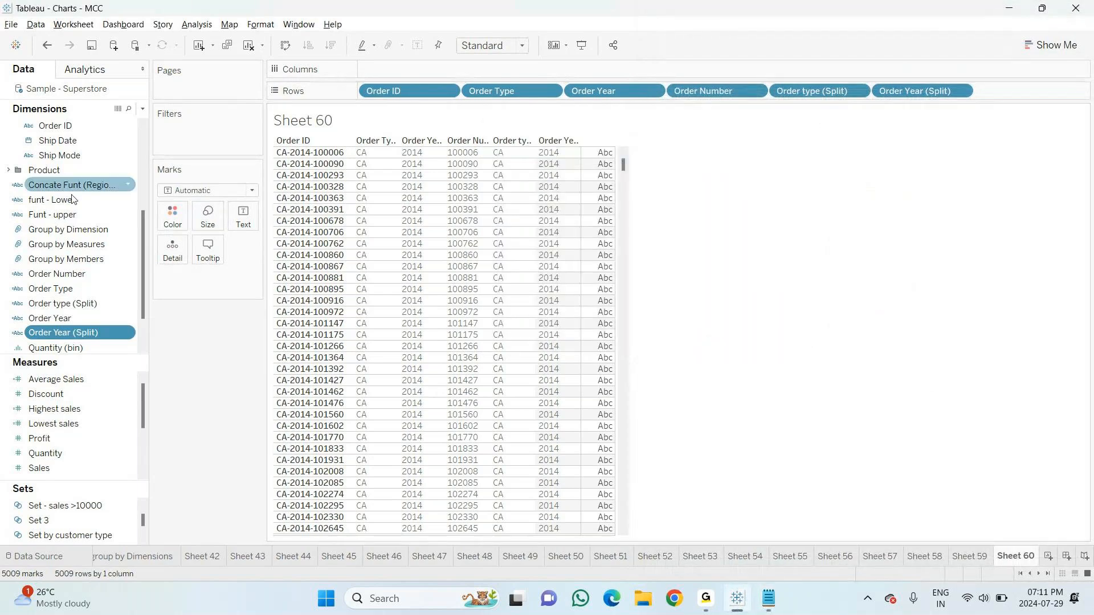
pyautogui.click(143, 109)
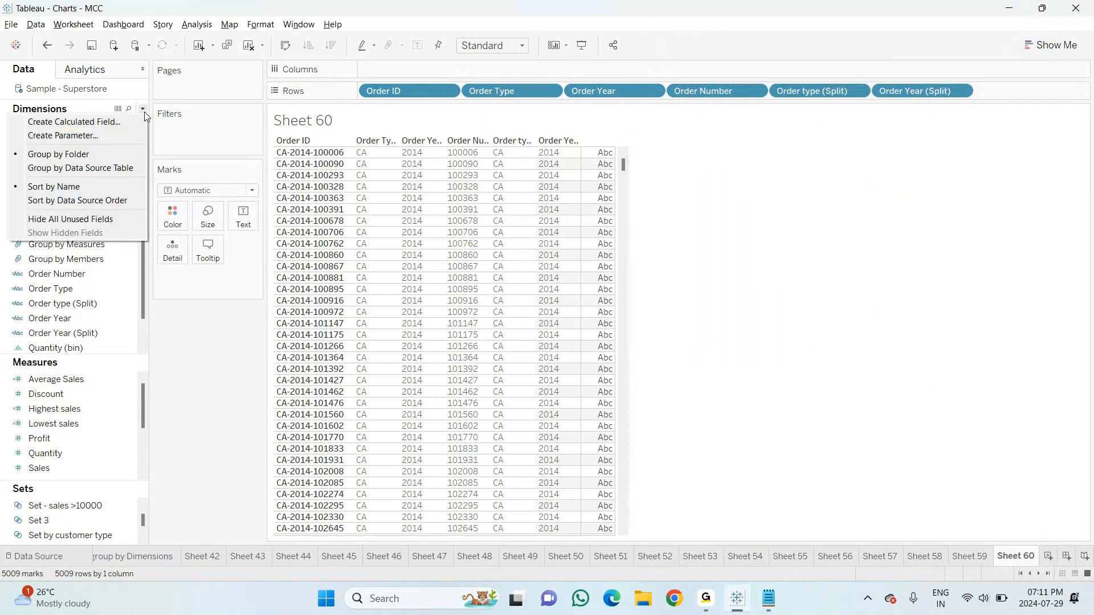
pyautogui.click(92, 126)
pyautogui.press('BackSpace')
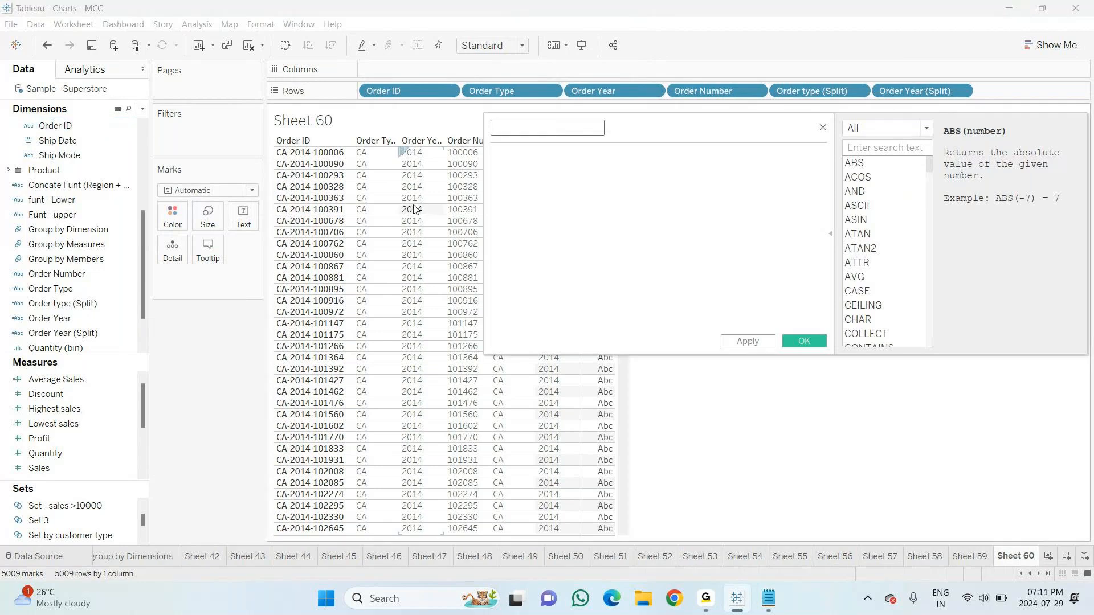
pyautogui.write('Order Number (Split)')
# Enter the formula SPLIT([Order ID],"-",3) for the Order Number (Split) field
pyautogui.click(546, 204)
pyautogui.write('spl')
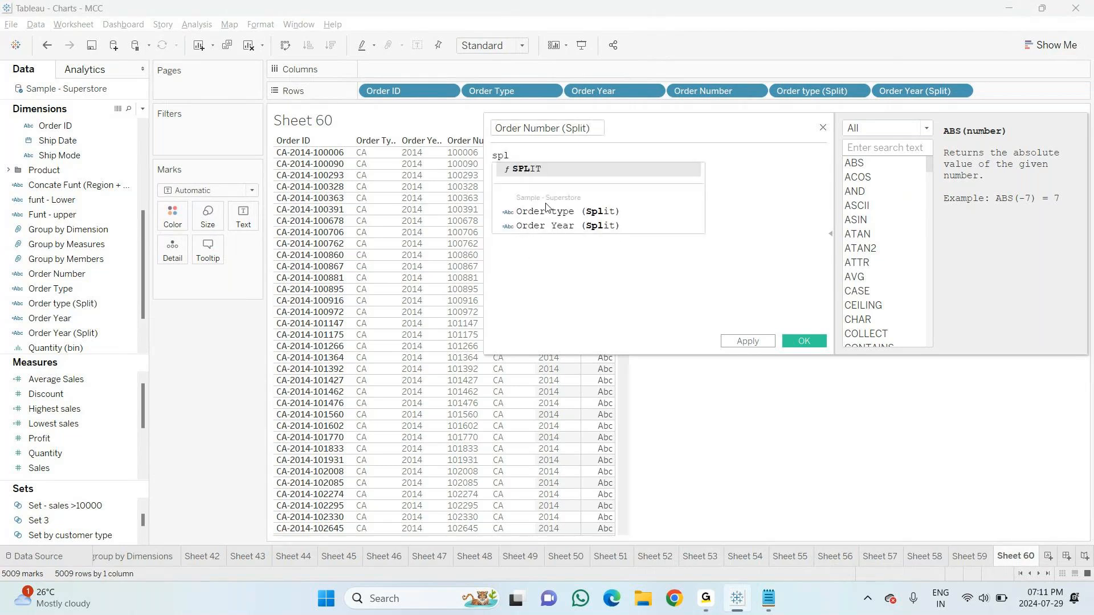
pyautogui.press('Return')
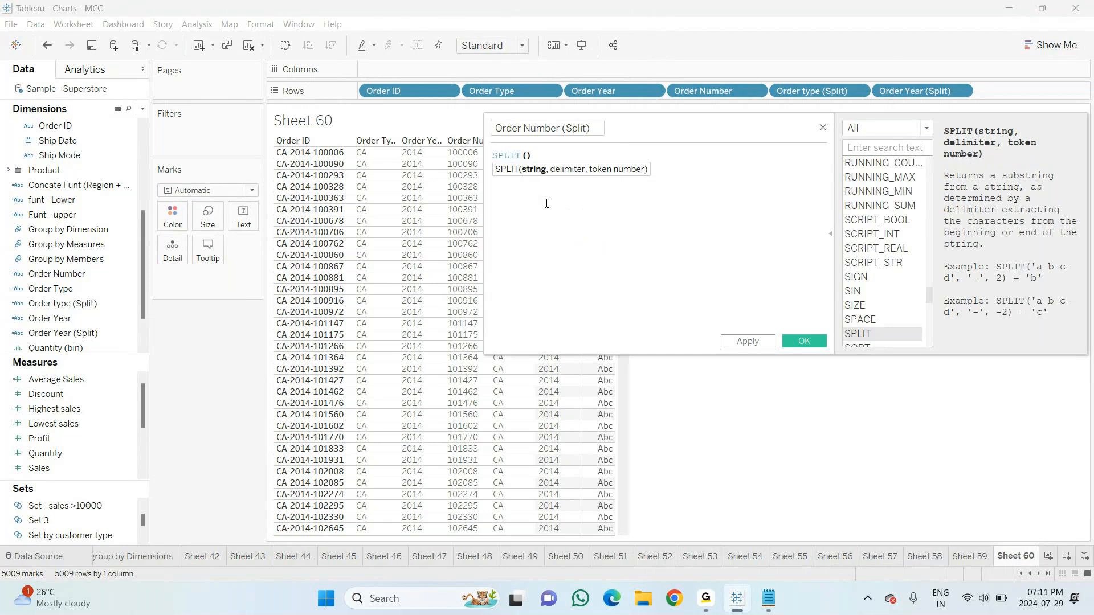
pyautogui.write('order')
pyautogui.press('Down')
pyautogui.press('Return')
pyautogui.write(',')
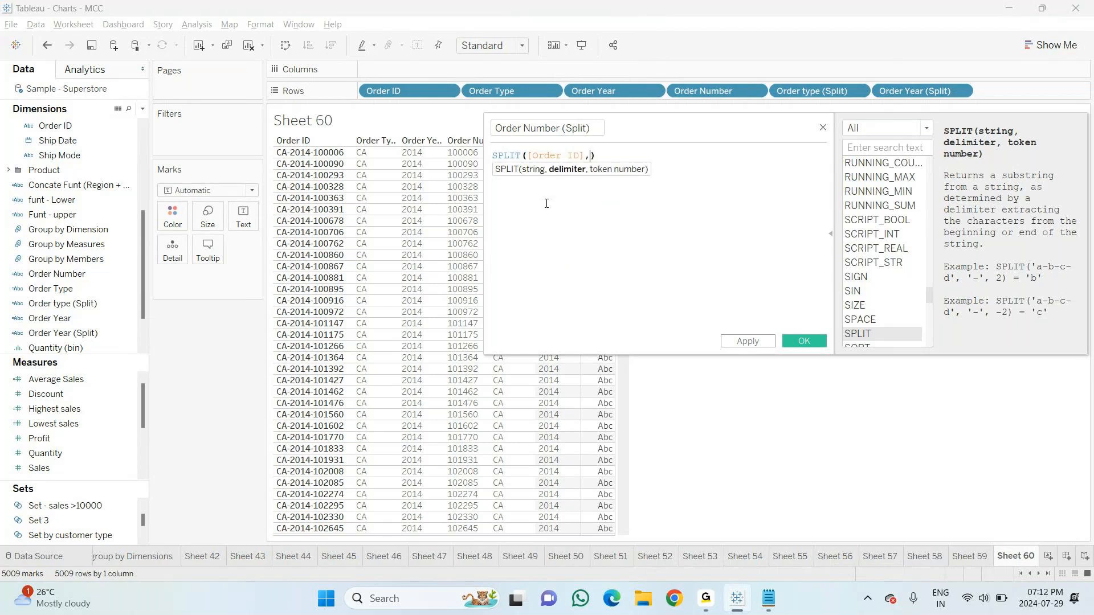
pyautogui.write('"')
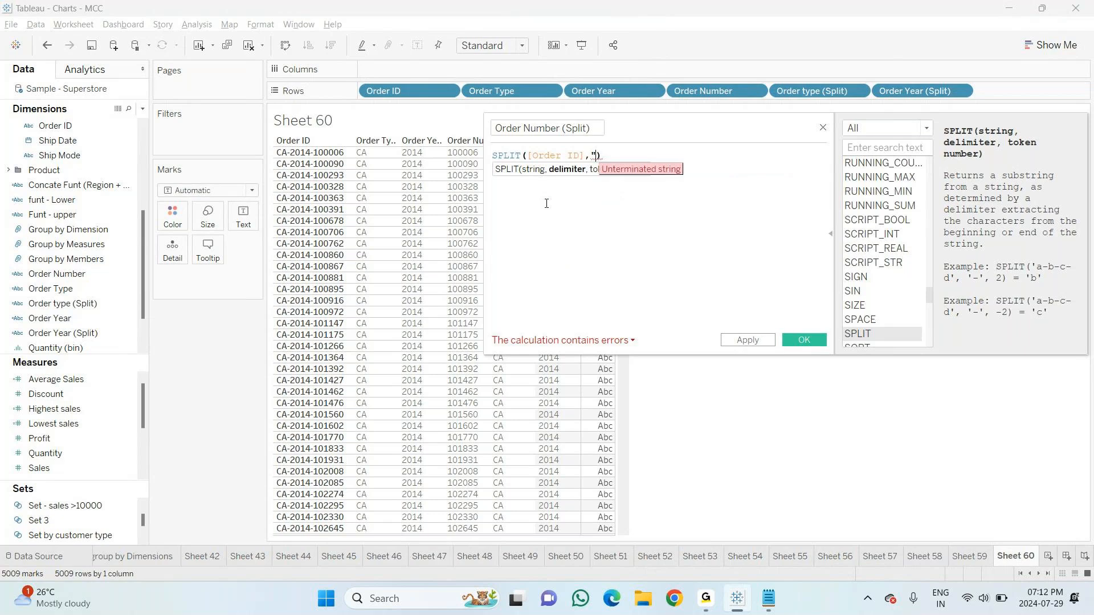
pyautogui.write('-"')
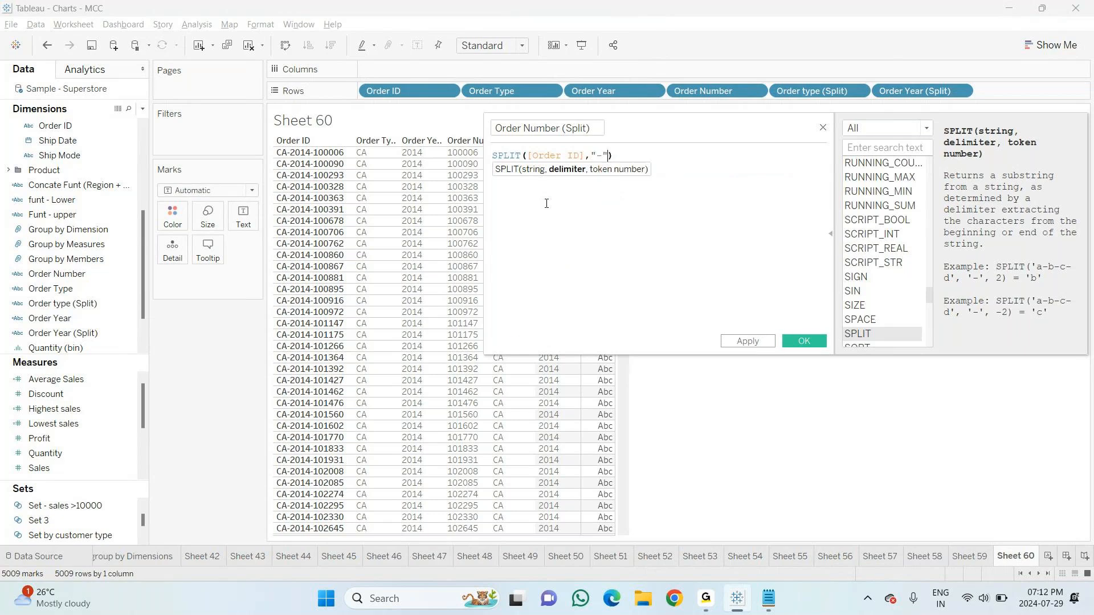
pyautogui.write(',3')
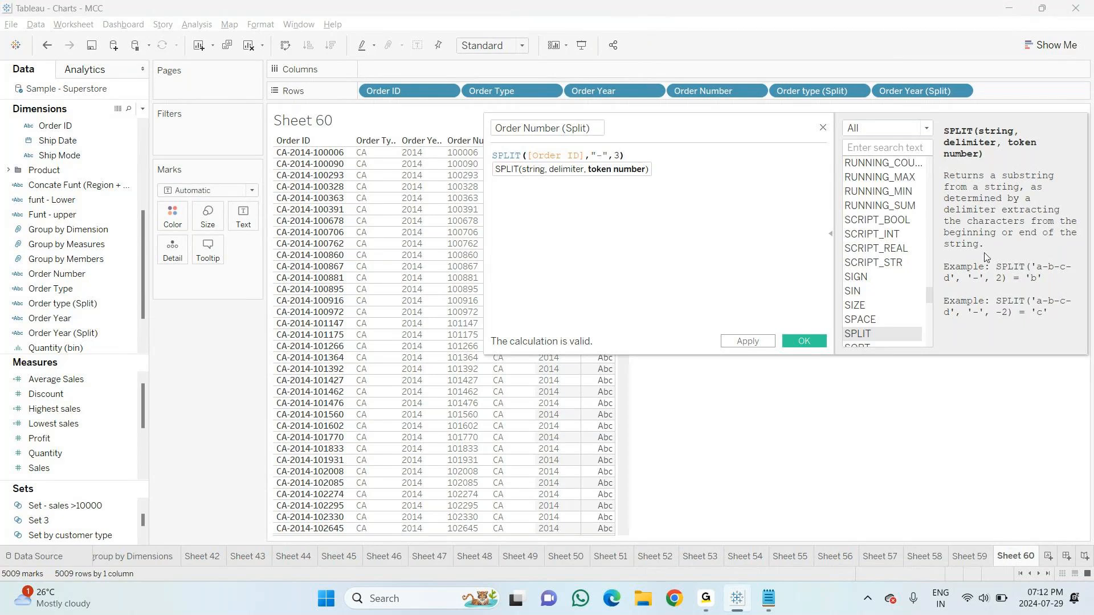
# Hide the function reference beside the calculation editor and show it again
pyautogui.click(830, 232)
pyautogui.click(830, 232)
pyautogui.click(830, 233)
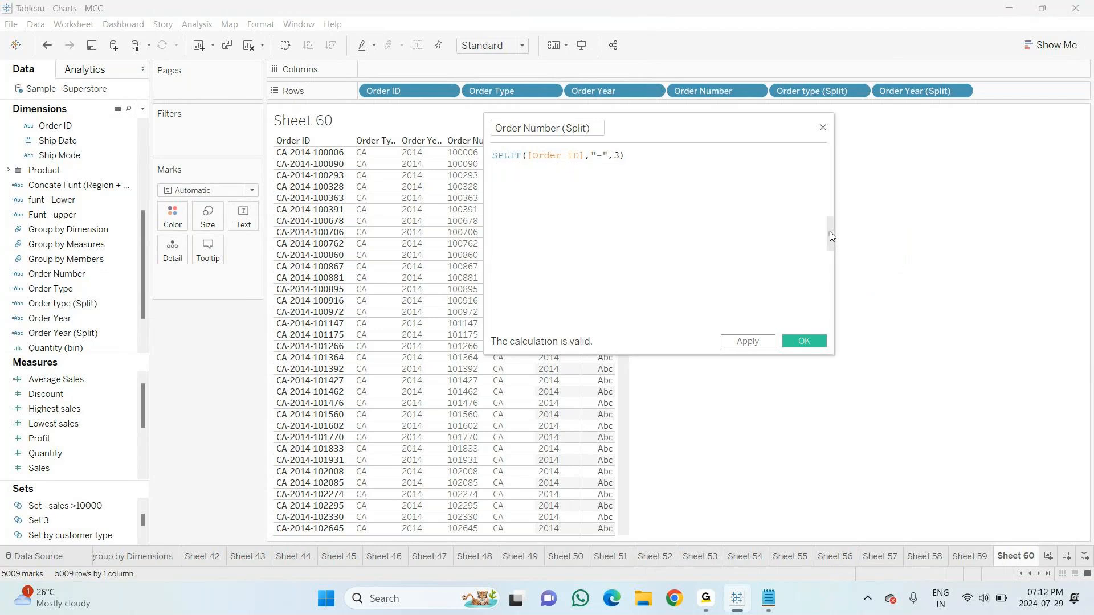
pyautogui.click(830, 233)
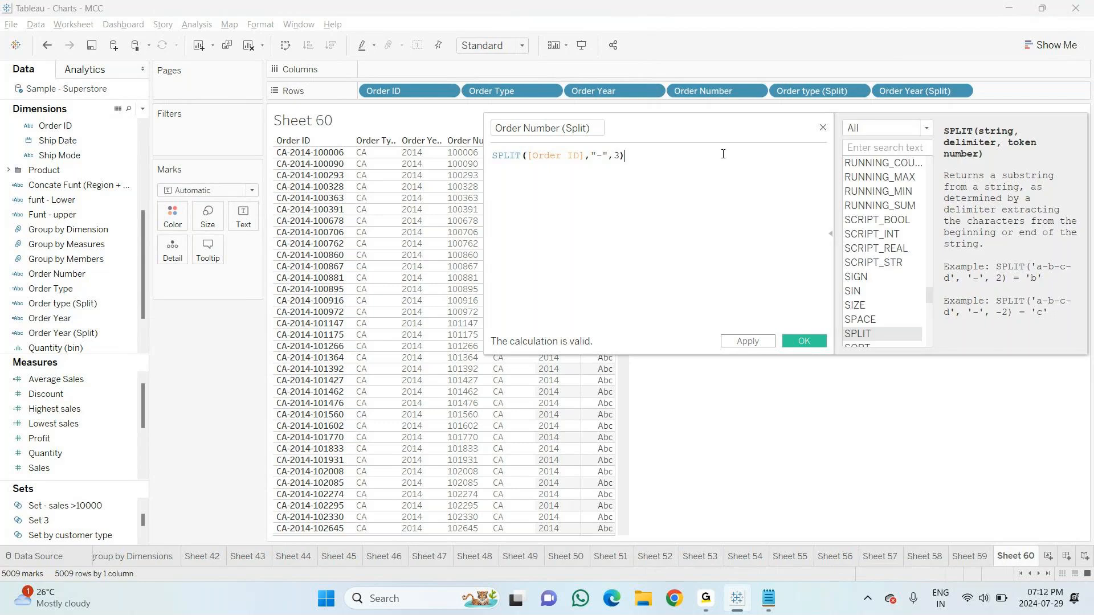
# Copy the entire formula, save the Order Number (Split) field and add it to the table's rows after Order Year (Split)
pyautogui.hotkey('ctrl', 'a')
pyautogui.hotkey('ctrl', 'c')
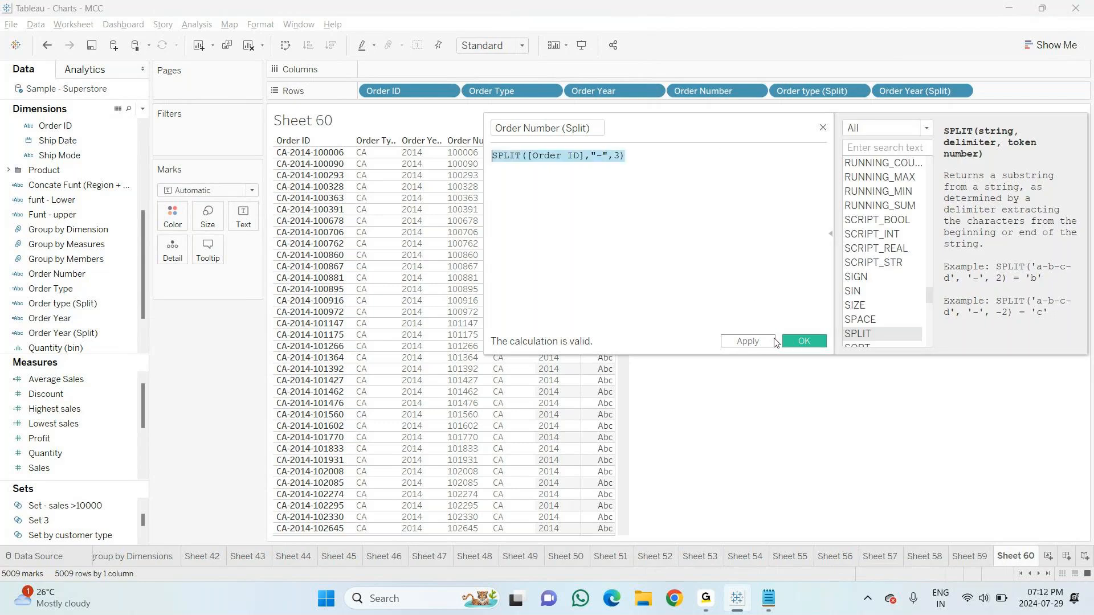
pyautogui.click(806, 341)
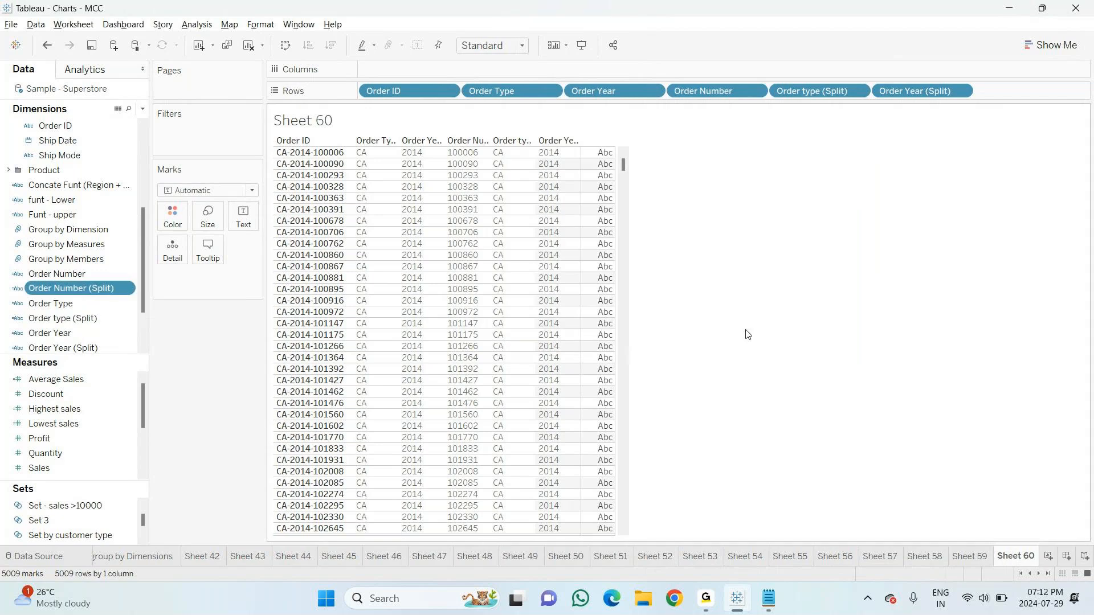
pyautogui.moveTo(83, 296); pyautogui.dragTo(603, 238)
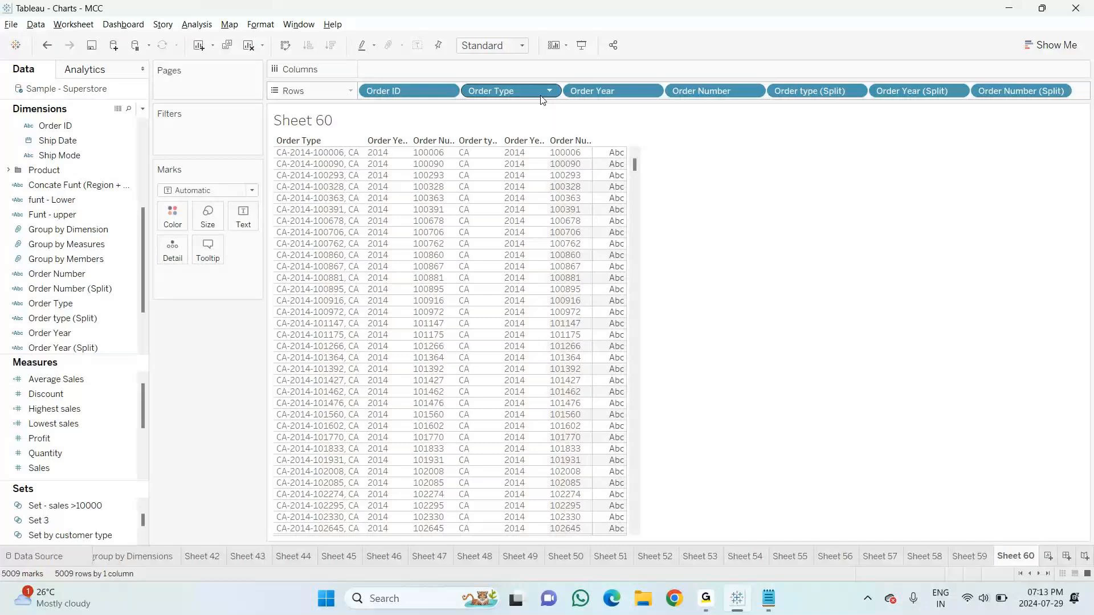
# Reorder the rows so Order type (Split) follows Order Type and Order Year (Split) follows Order Year, and widen the first table column
pyautogui.moveTo(809, 90); pyautogui.dragTo(618, 90)
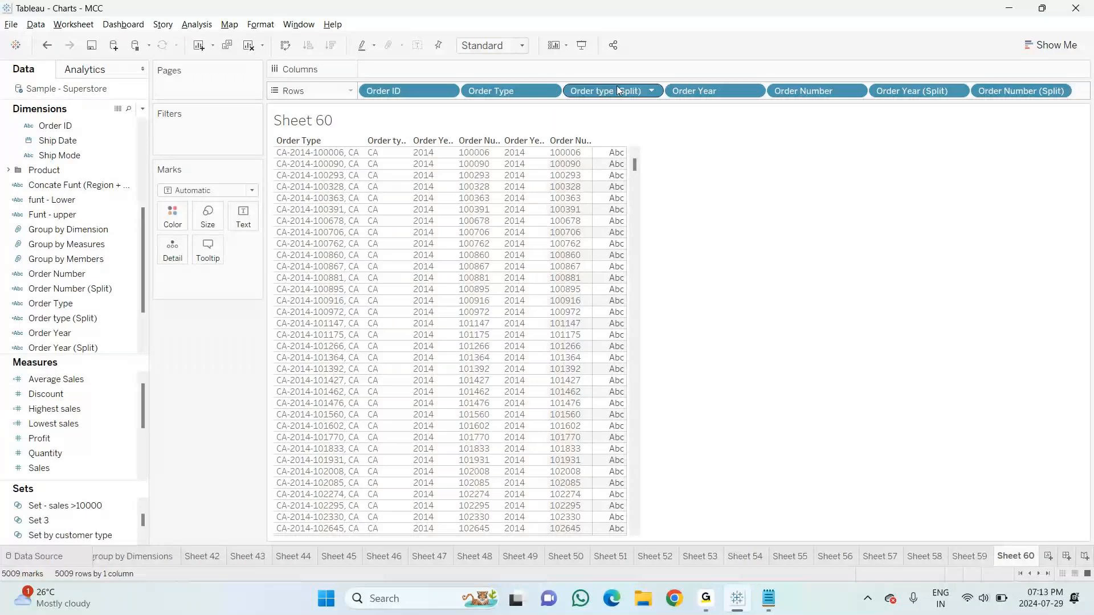
pyautogui.moveTo(910, 91); pyautogui.dragTo(773, 95)
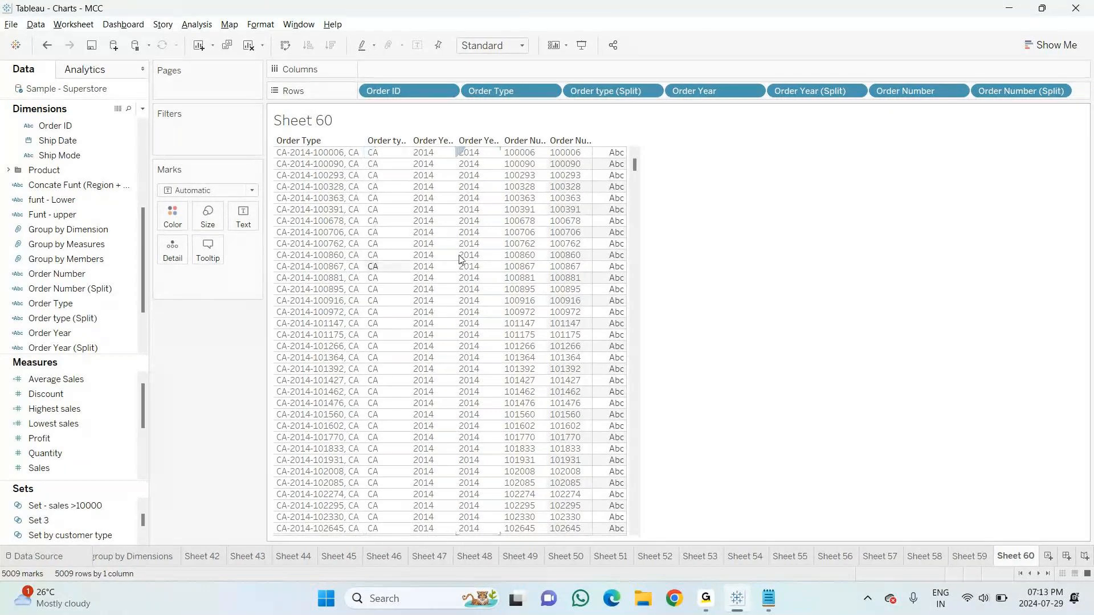
pyautogui.moveTo(600, 326)
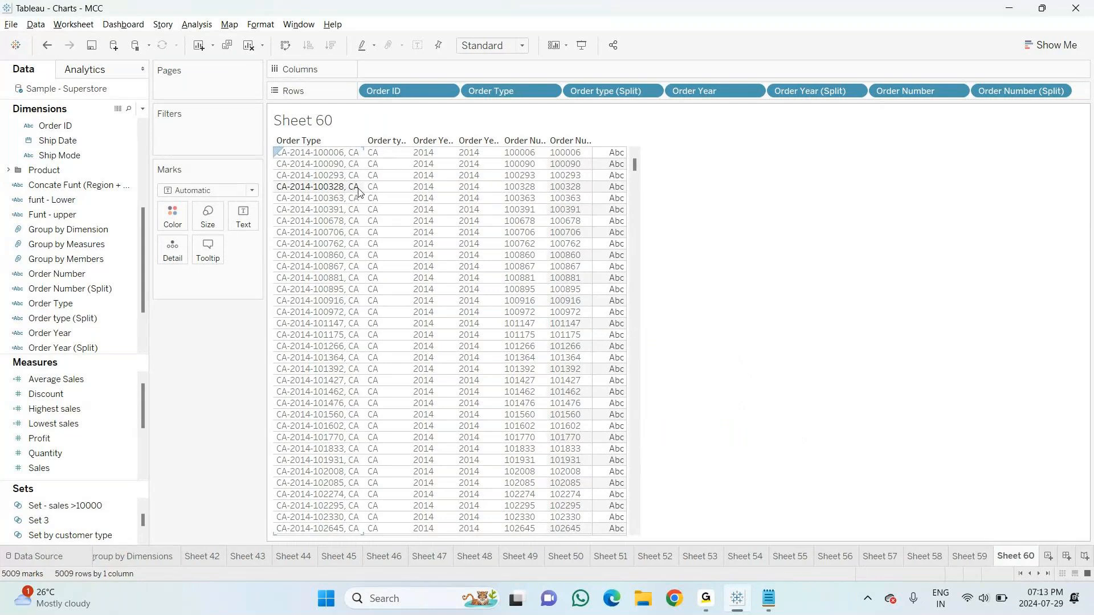
pyautogui.moveTo(363, 187); pyautogui.dragTo(379, 187)
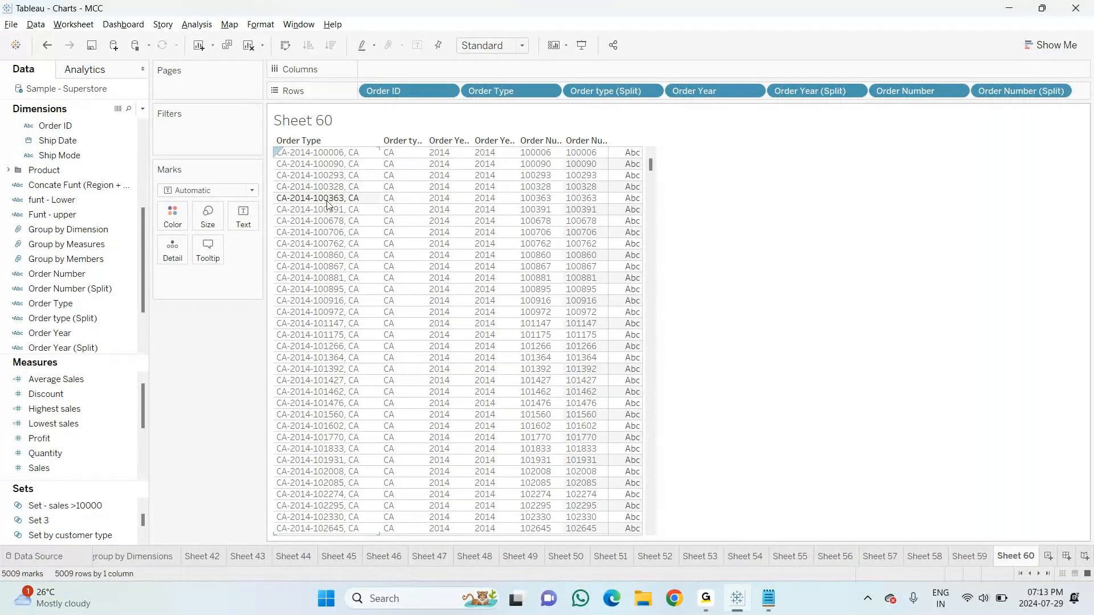
# In Notepad, paste SPLIT([Order ID],"-",3) below the Order Number "or" and delete the blank line above each of the three "or" lines
pyautogui.hotkey('alt', 'Tab')
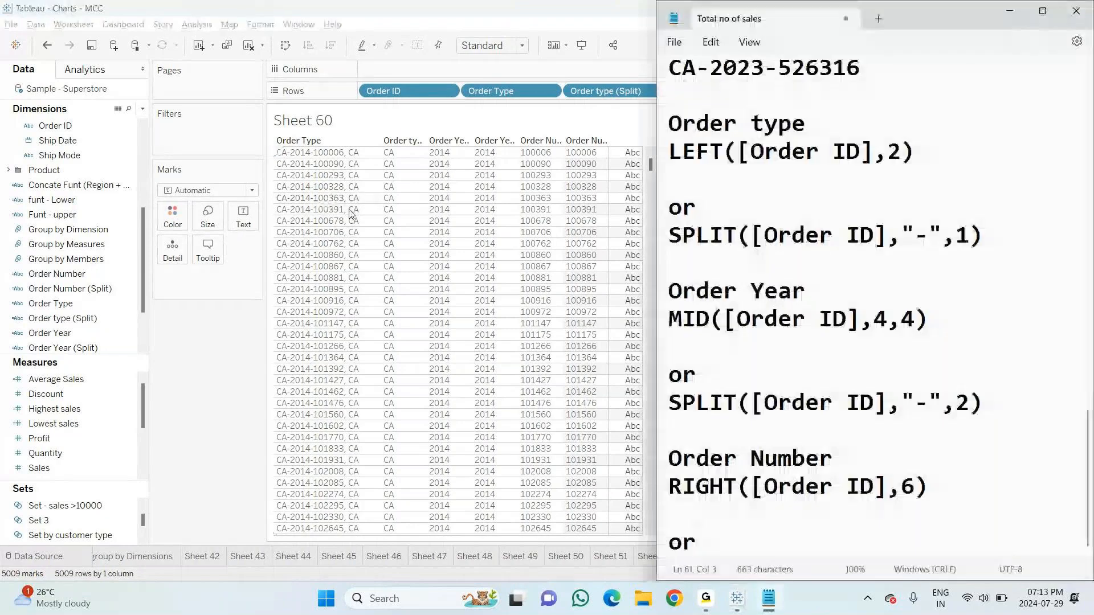
pyautogui.hotkey('ctrl', 'v')
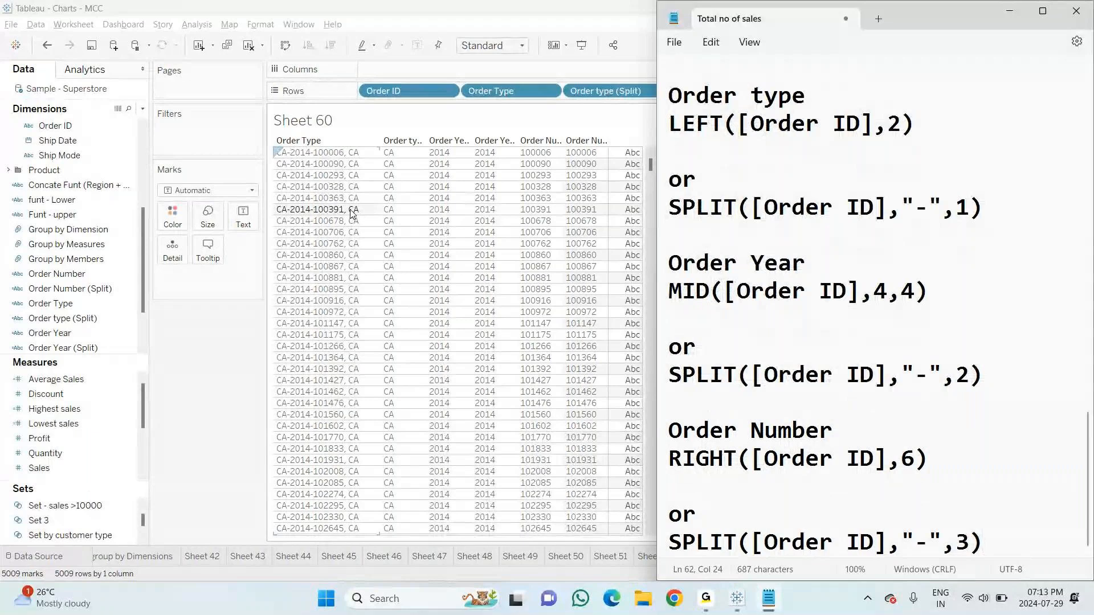
pyautogui.press('Up')
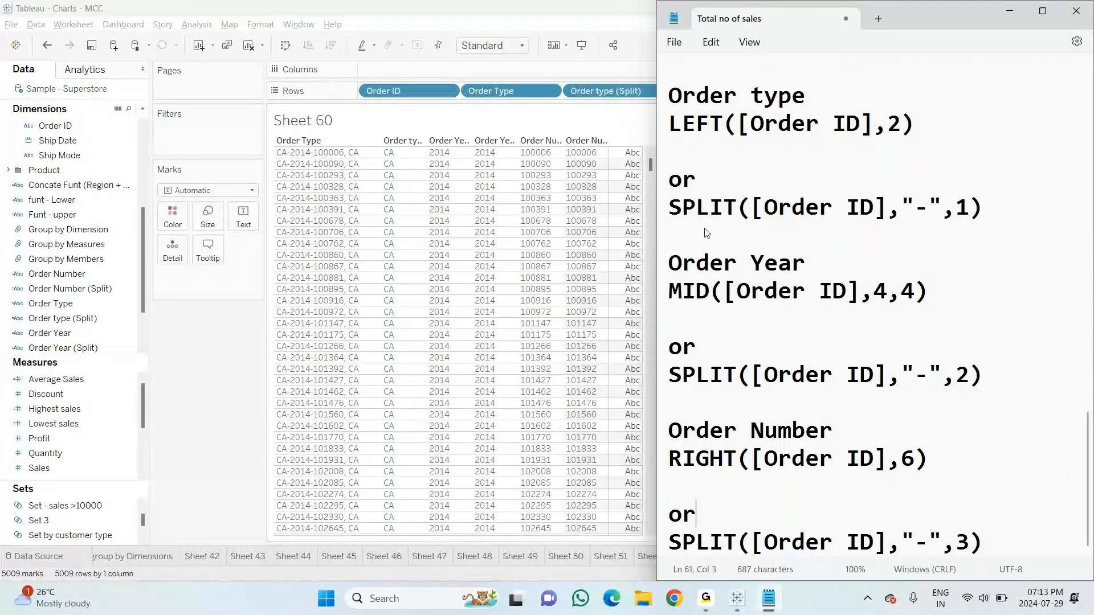
pyautogui.press('Up')
pyautogui.press('Up')
pyautogui.press('Up')
pyautogui.press('Up')
pyautogui.press('Up')
pyautogui.press('Up')
pyautogui.press('Up')
pyautogui.press('Up')
pyautogui.press('Up')
pyautogui.press('Up')
pyautogui.press('Up')
pyautogui.press('Up')
pyautogui.press('Up')
pyautogui.press('Delete')
pyautogui.press('Down')
pyautogui.press('Down')
pyautogui.press('Down')
pyautogui.press('End')
pyautogui.press('Down')
pyautogui.press('End')
pyautogui.press('Left')
pyautogui.press('End')
pyautogui.press('Delete')
pyautogui.press('Down')
pyautogui.press('Down')
pyautogui.press('Down')
pyautogui.press('Down')
pyautogui.press('Down')
pyautogui.press('Down')
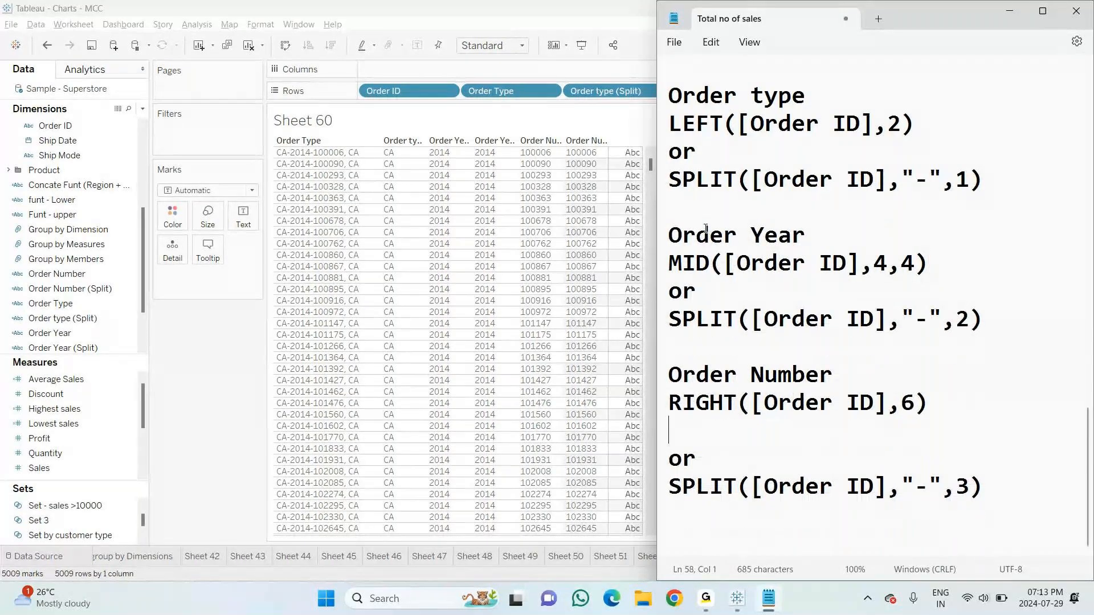
pyautogui.press('BackSpace')
pyautogui.press('Down')
pyautogui.press('Down')
pyautogui.press('End')
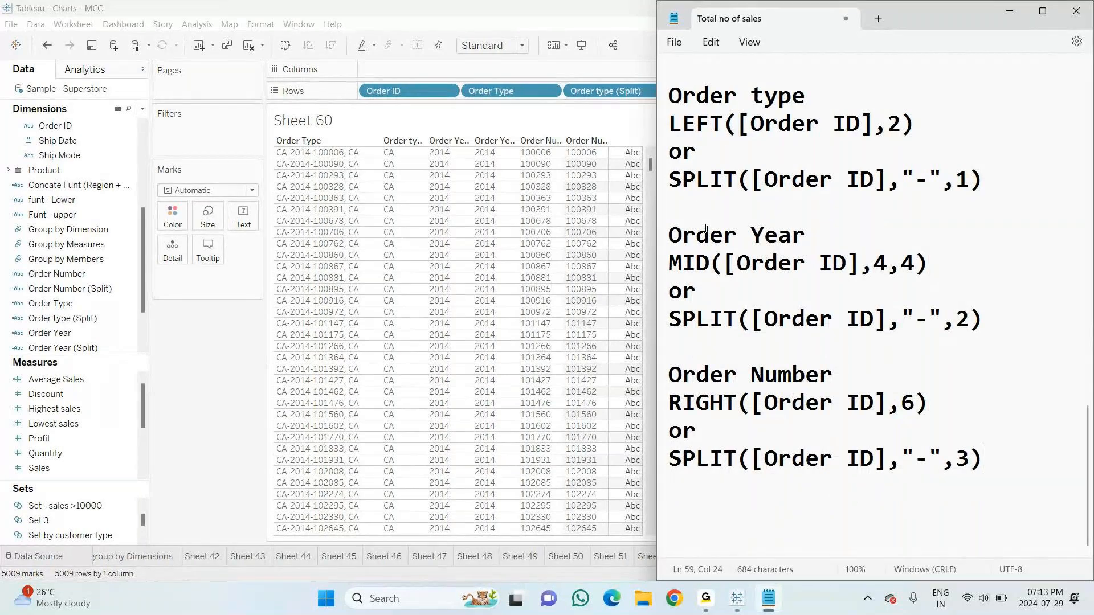
# Add a "Task" heading below the Order Number formulas, separated by a blank line
pyautogui.press('Return')
pyautogui.press('Return')
pyautogui.write('Tasr')
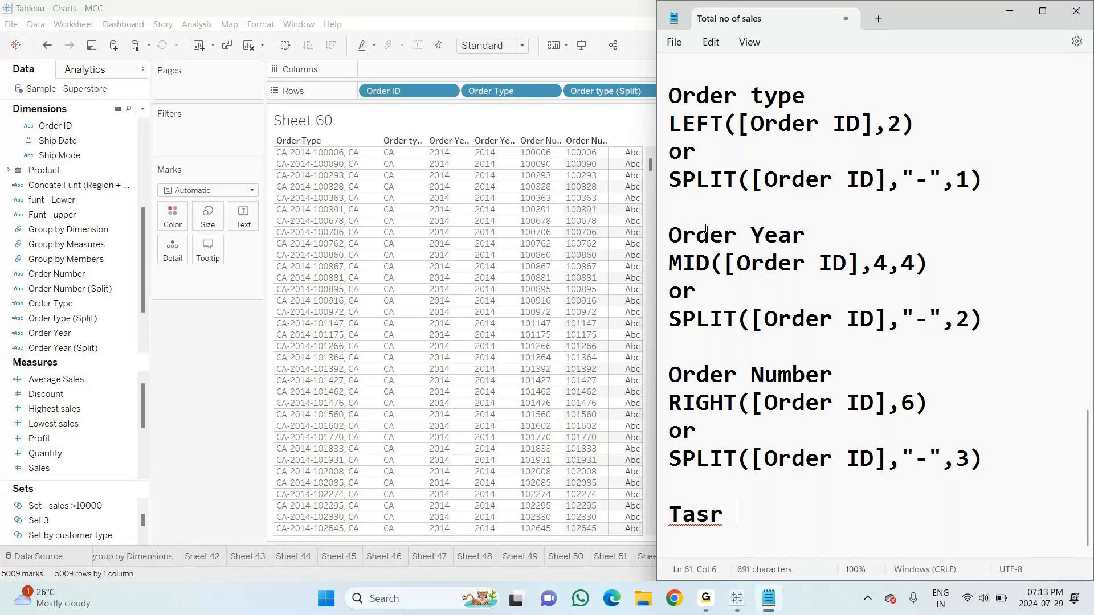
pyautogui.press('BackSpace')
pyautogui.press('BackSpace')
pyautogui.write('l')
pyautogui.press('BackSpace')
pyautogui.press('BackSpace')
pyautogui.write('k')
pyautogui.press('Return')
pyautogui.press('BackSpace')
pyautogui.press('BackSpace')
pyautogui.write('sk')
pyautogui.press('Return')
# Under Task, add the lines "Right - customer ID" and "Left - Customer ID", followed by a blank line
pyautogui.write('Right -')
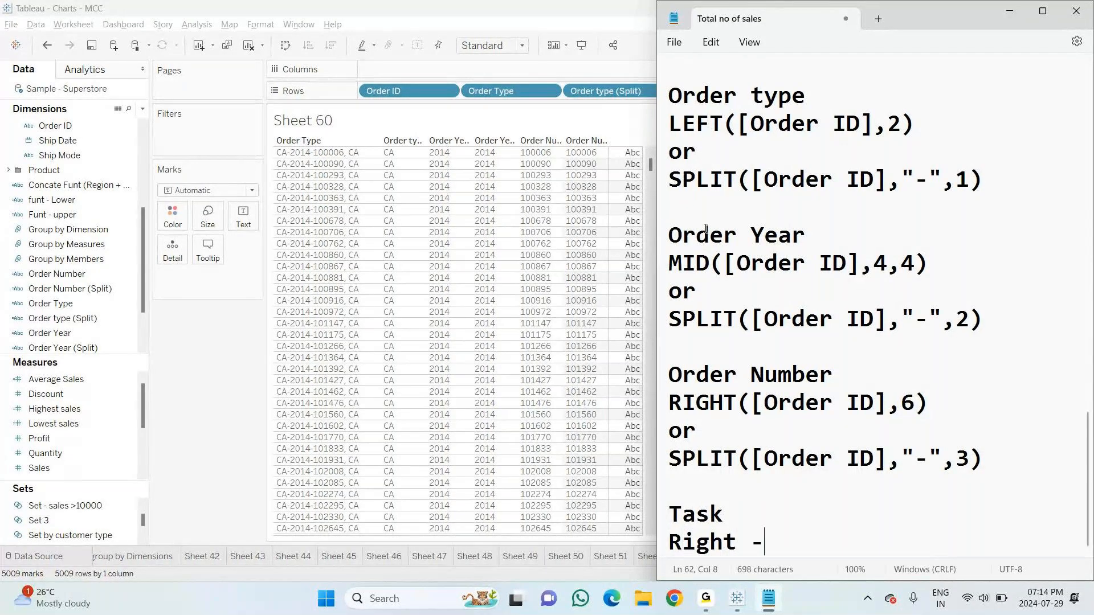
pyautogui.write(' customer ID')
pyautogui.press('Return')
pyautogui.write('Left - Custo')
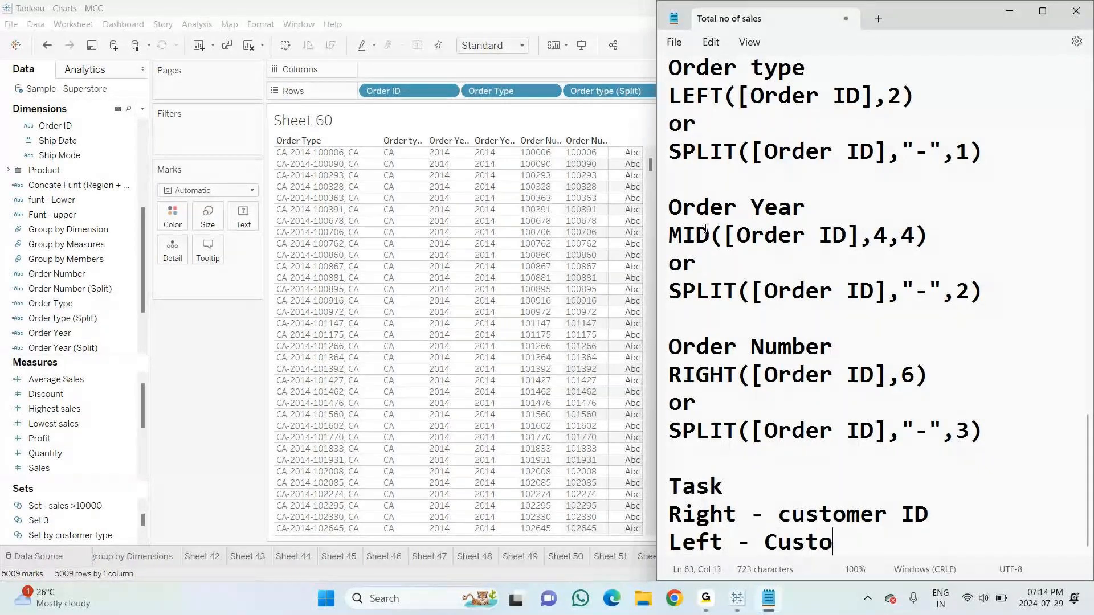
pyautogui.write('mer ID')
pyautogui.press('Return')
pyautogui.press('Return')
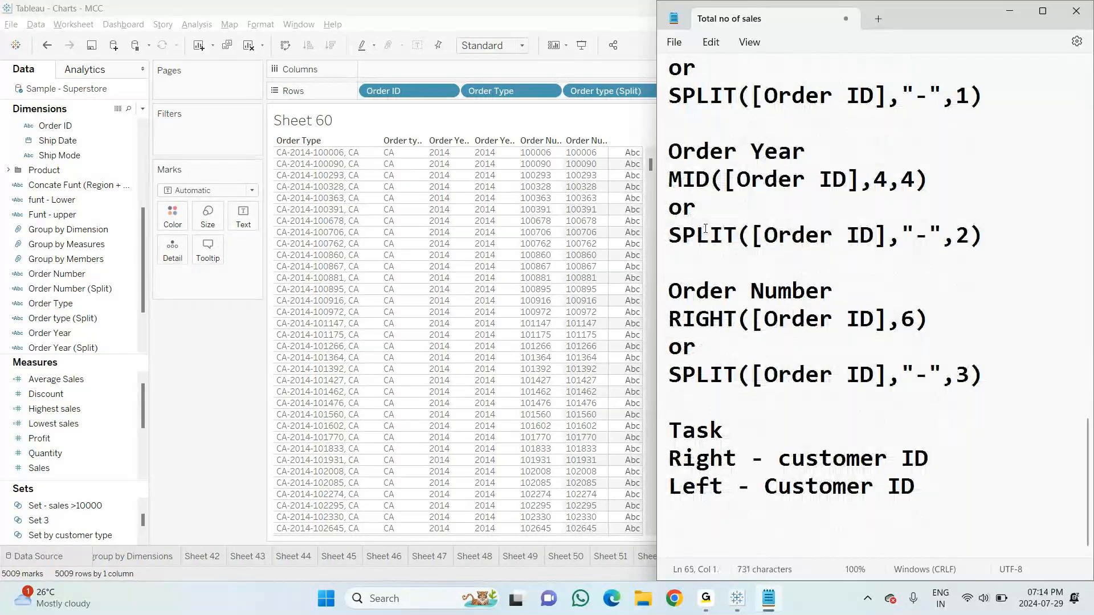
# Add the task line "Split - 1, Customer ID" below the blank line
pyautogui.write('Split -')
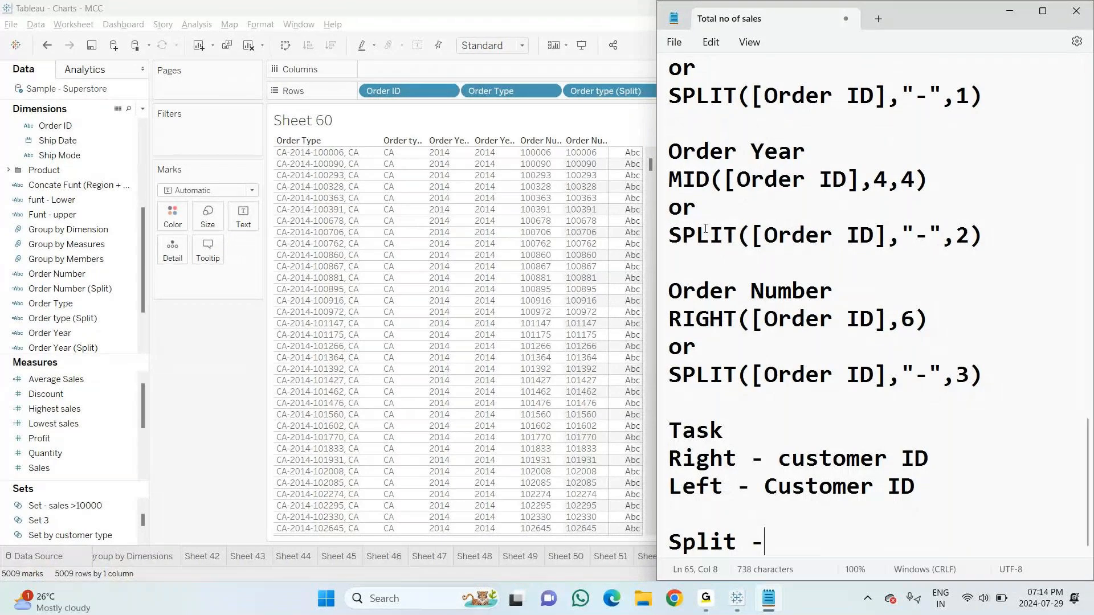
pyautogui.write(' 1, C')
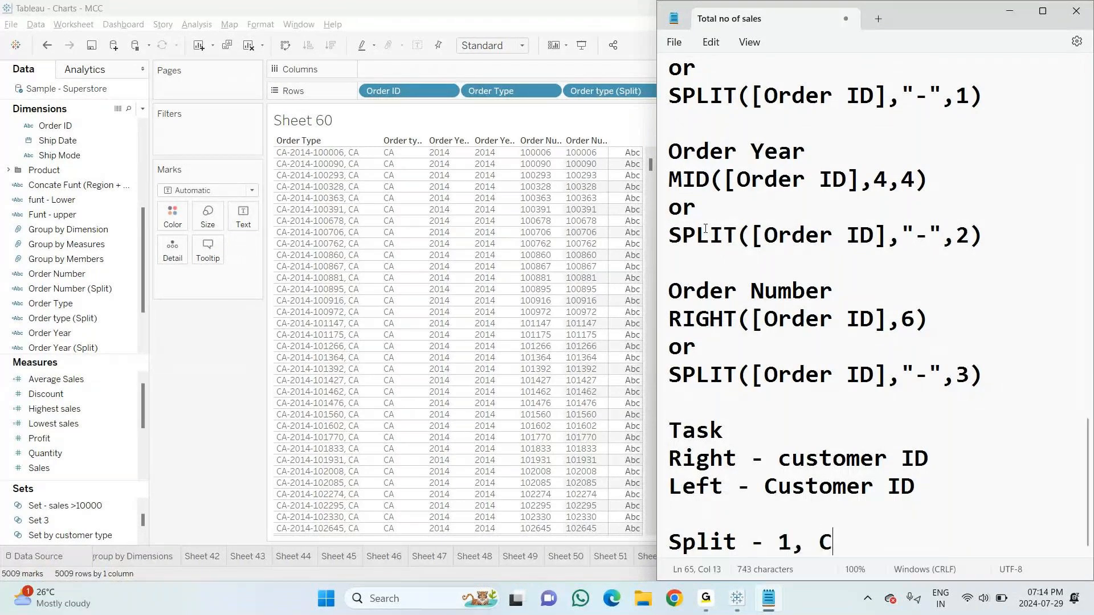
pyautogui.write('ustmoer')
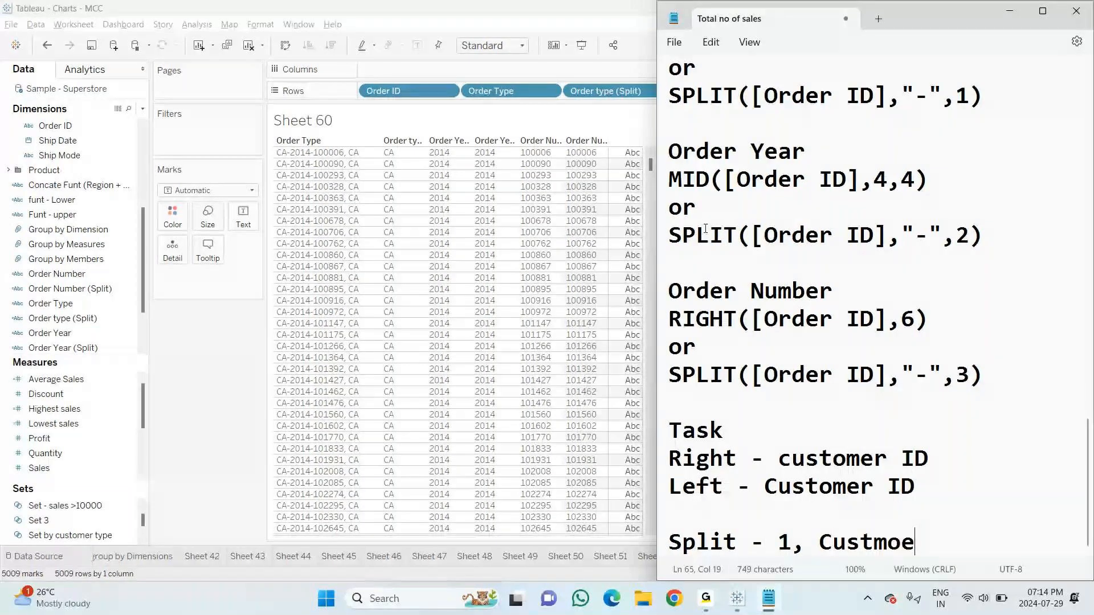
pyautogui.press('BackSpace')
pyautogui.press('BackSpace')
pyautogui.press('BackSpace')
pyautogui.press('BackSpace')
pyautogui.write('er')
pyautogui.press('BackSpace')
pyautogui.press('BackSpace')
pyautogui.press('BackSpace')
pyautogui.press('BackSpace')
pyautogui.press('BackSpace')
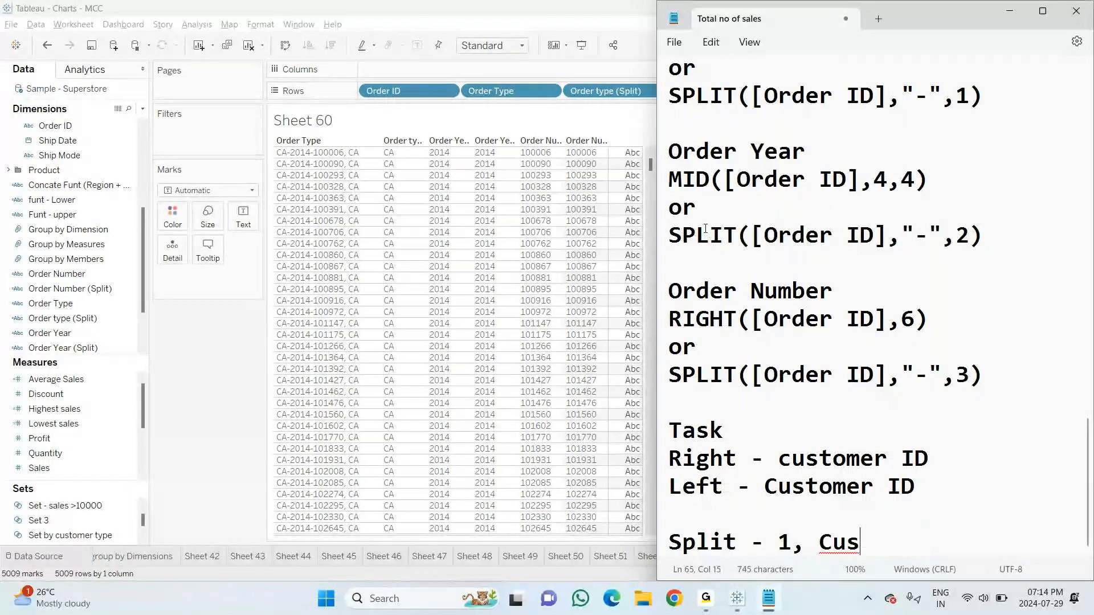
pyautogui.write('tomer ')
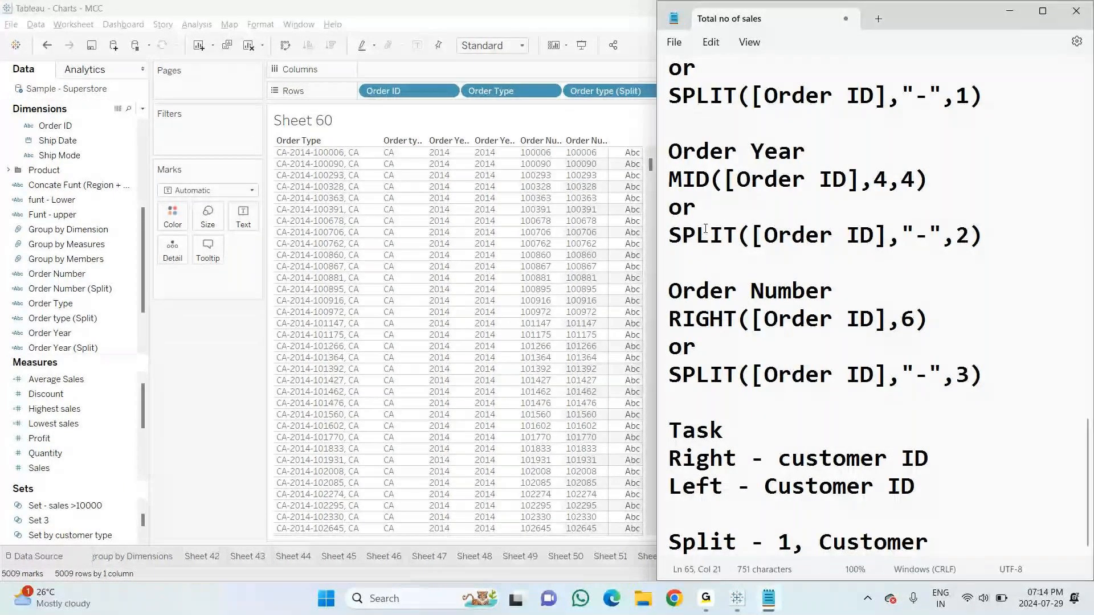
pyautogui.write('ID')
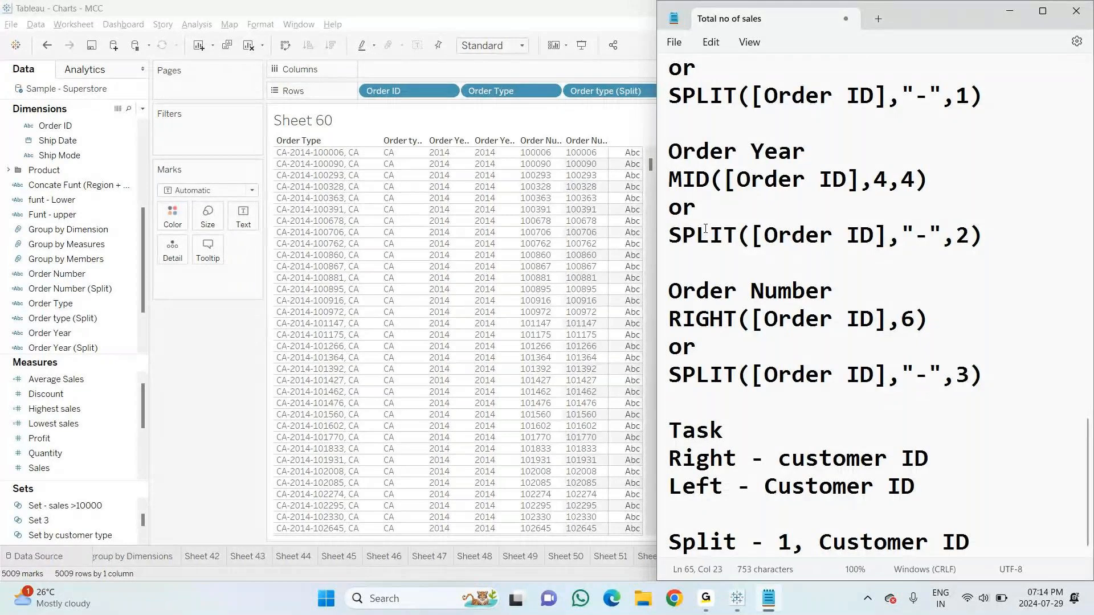
# Add the task line "Split - 2, Customer ID" below the first Split task, followed by a line break
pyautogui.press('Return')
pyautogui.write('Slo')
pyautogui.press('BackSpace')
pyautogui.press('BackSpace')
pyautogui.write('plit -')
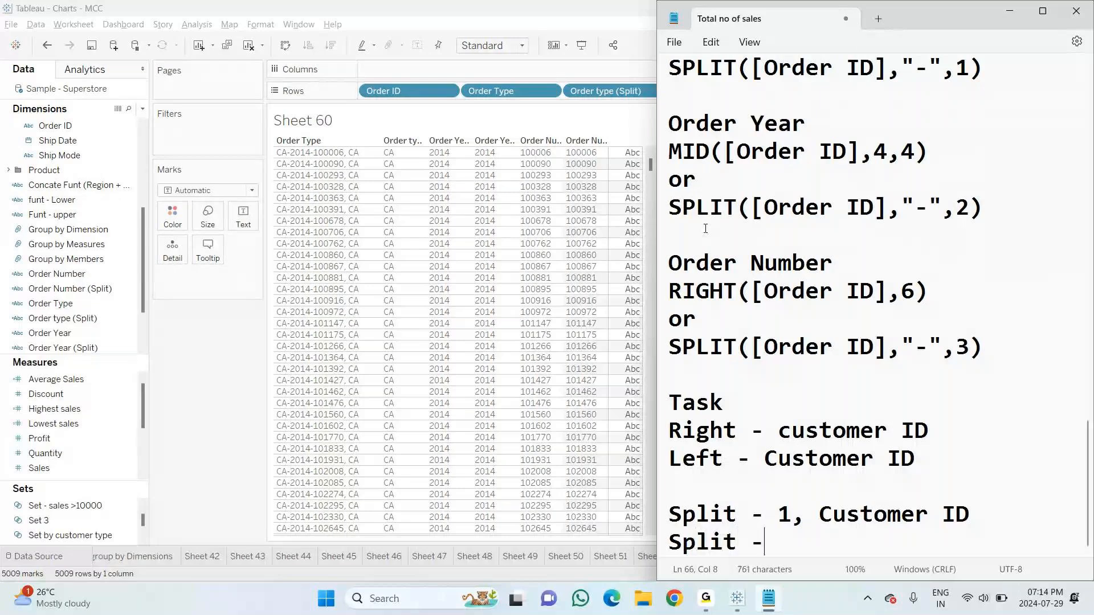
pyautogui.write(' 2, Cu')
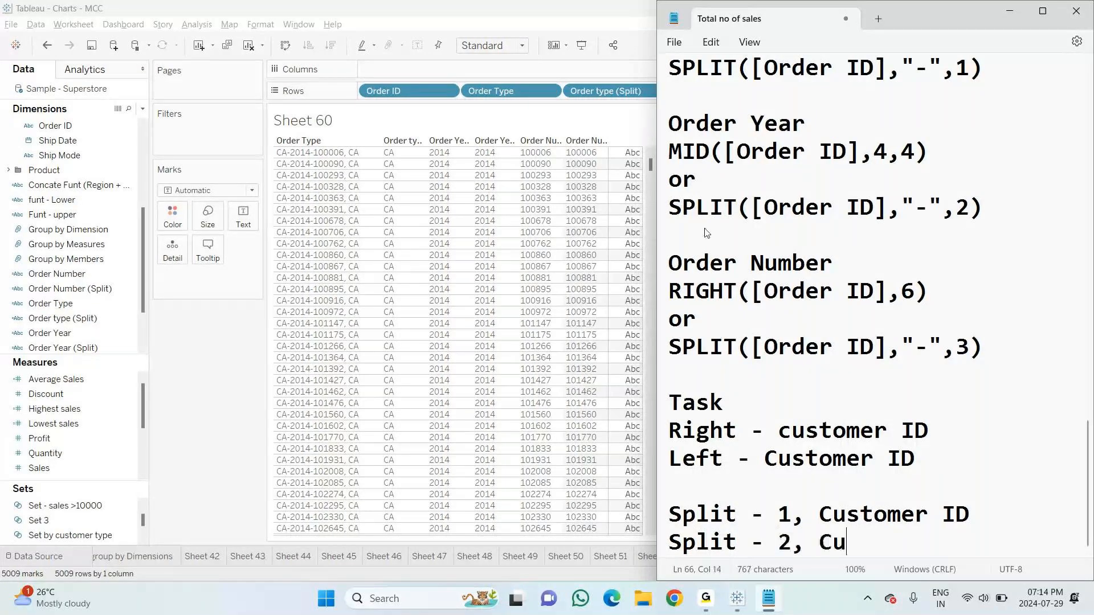
pyautogui.write('stomer ')
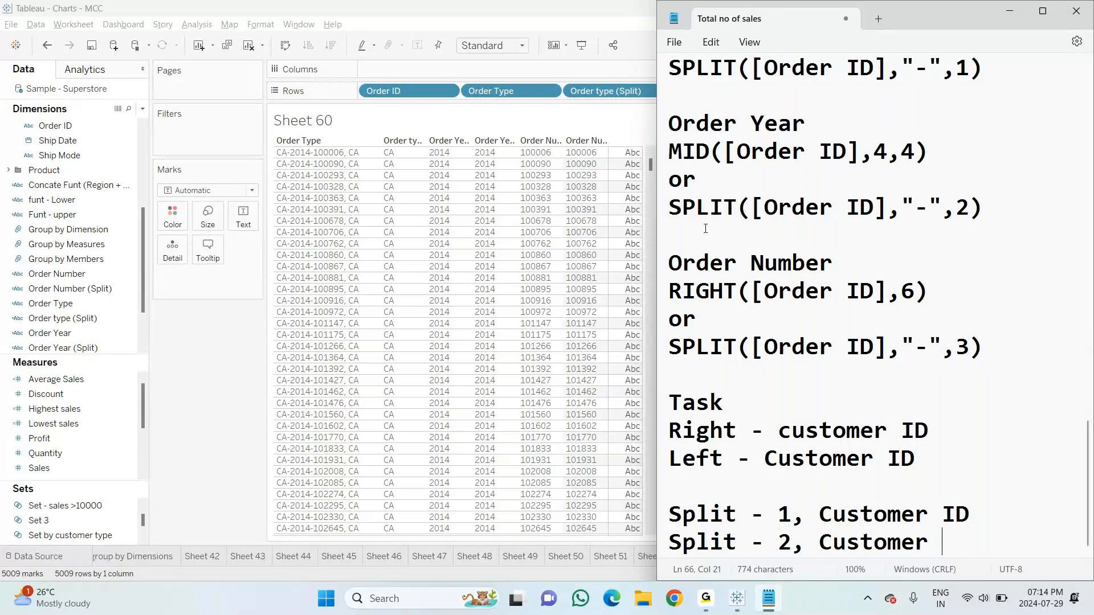
pyautogui.write('ID')
pyautogui.press('Return')
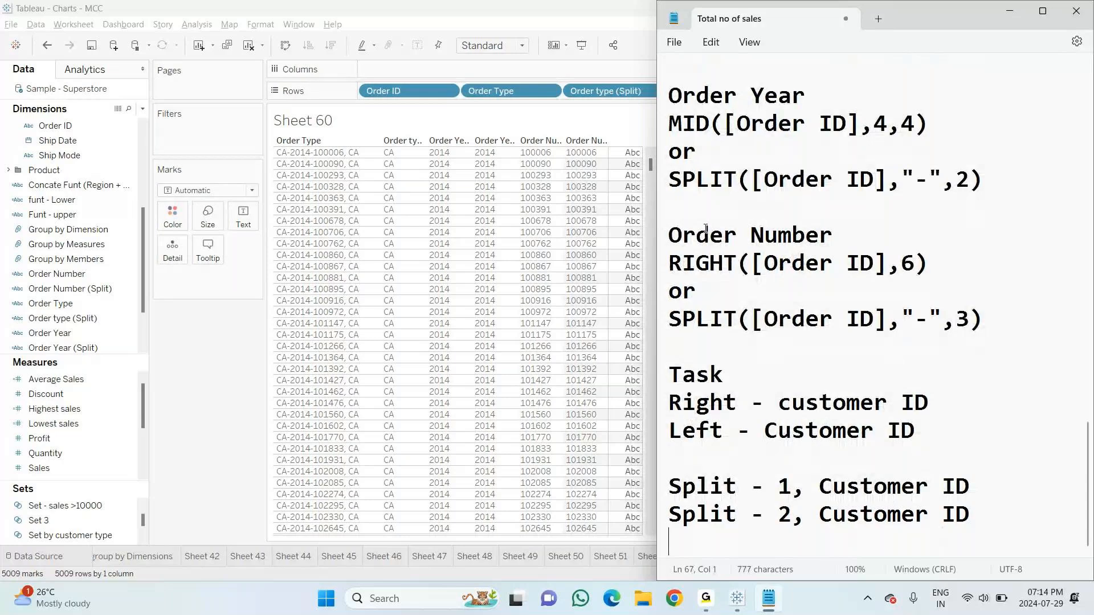
pyautogui.hotkey('alt', 'Tab')
pyautogui.hotkey('alt', 'Tab')
pyautogui.hotkey('alt', 'shift', 'Tab')
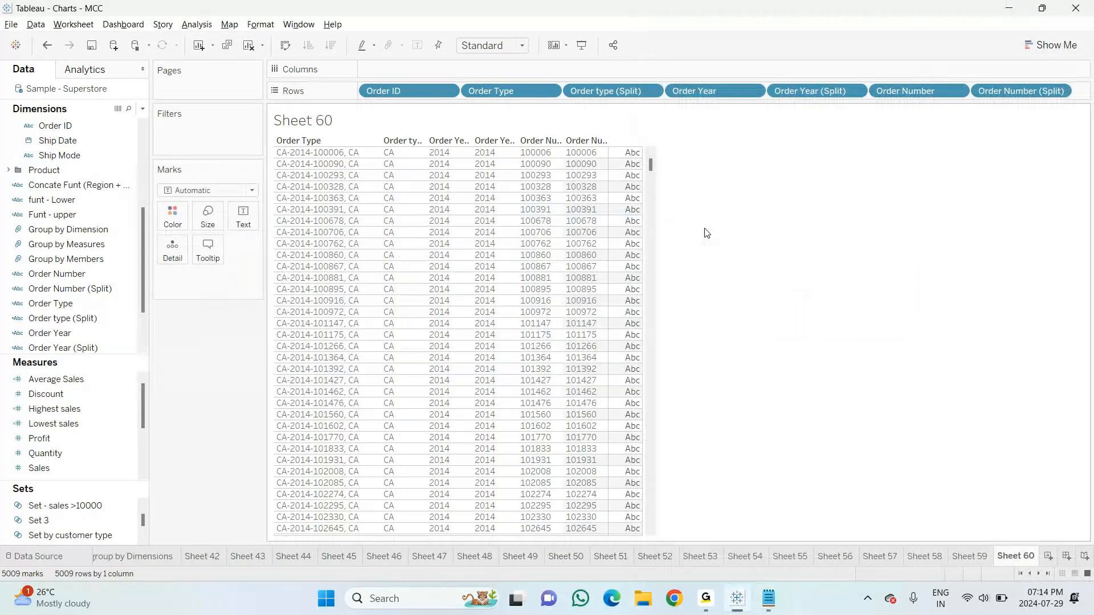
pyautogui.hotkey('alt', 'Tab')
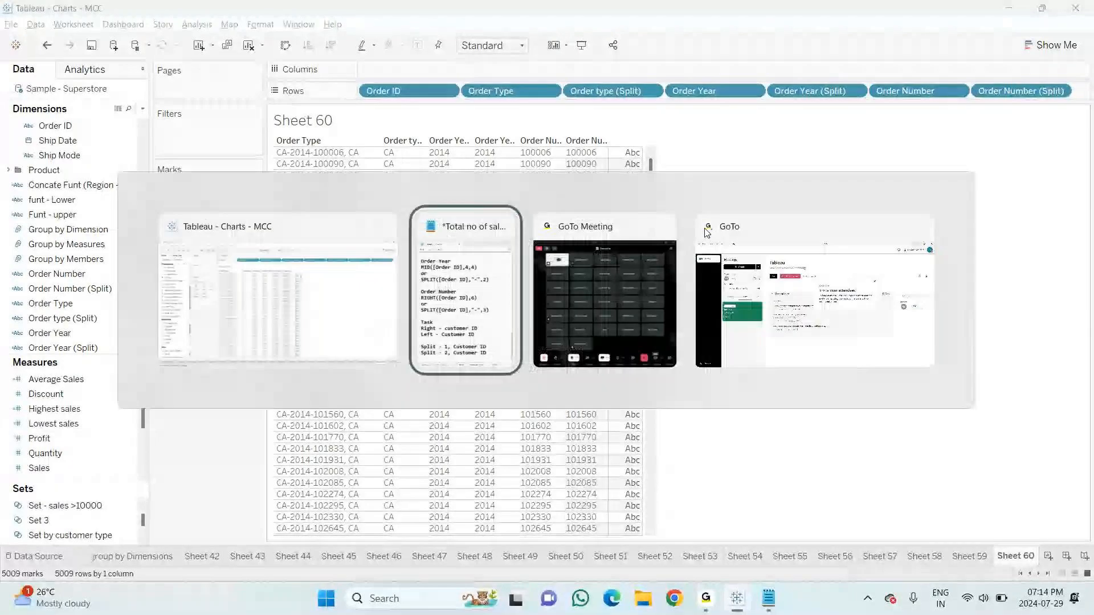
pyautogui.hotkey('alt', 'Tab')
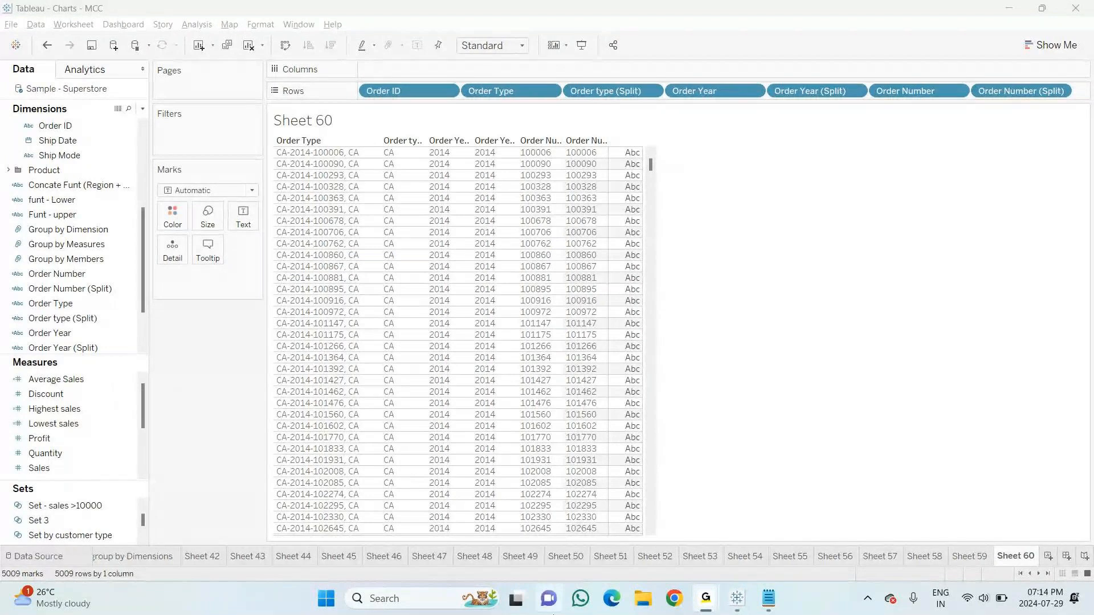
pyautogui.click(772, 608)
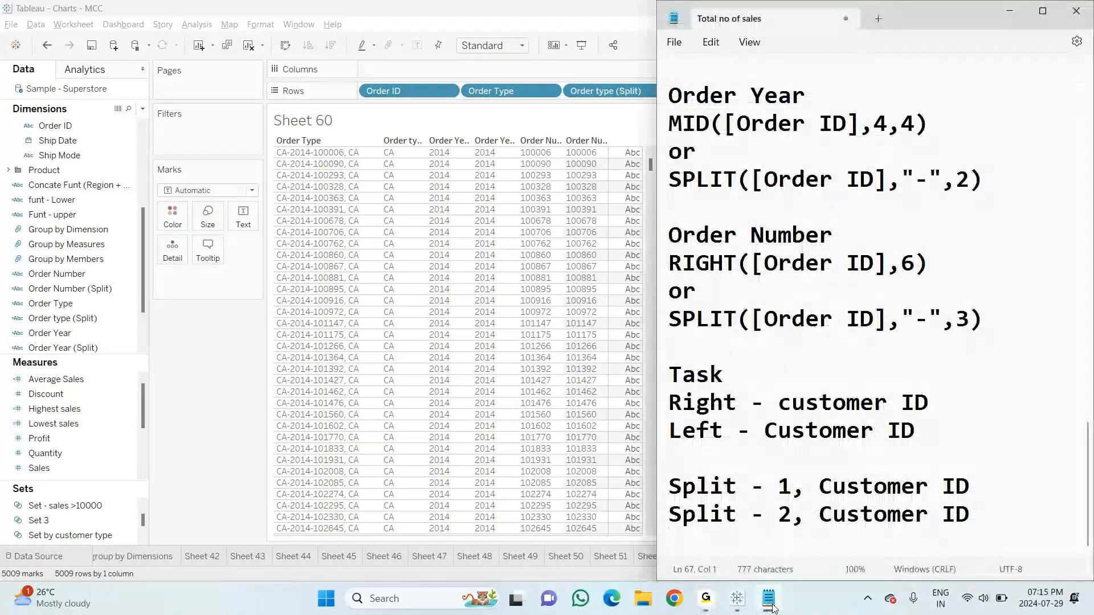
# Review the notes from the task list back up to the Order type formulas and the sample order IDs
pyautogui.press('Up')
pyautogui.press('Up')
pyautogui.press('Up')
pyautogui.press('Up')
pyautogui.press('Up')
pyautogui.press('Up')
pyautogui.press('Up')
pyautogui.press('Up')
pyautogui.press('Up')
pyautogui.press('Up')
pyautogui.press('Up')
pyautogui.press('Up')
pyautogui.press('Up')
pyautogui.press('Up')
pyautogui.press('Up')
pyautogui.press('Up')
pyautogui.press('Up')
pyautogui.press('Up')
pyautogui.press('Up')
pyautogui.press('Up')
pyautogui.press('Up')
pyautogui.press('Up')
pyautogui.press('Up')
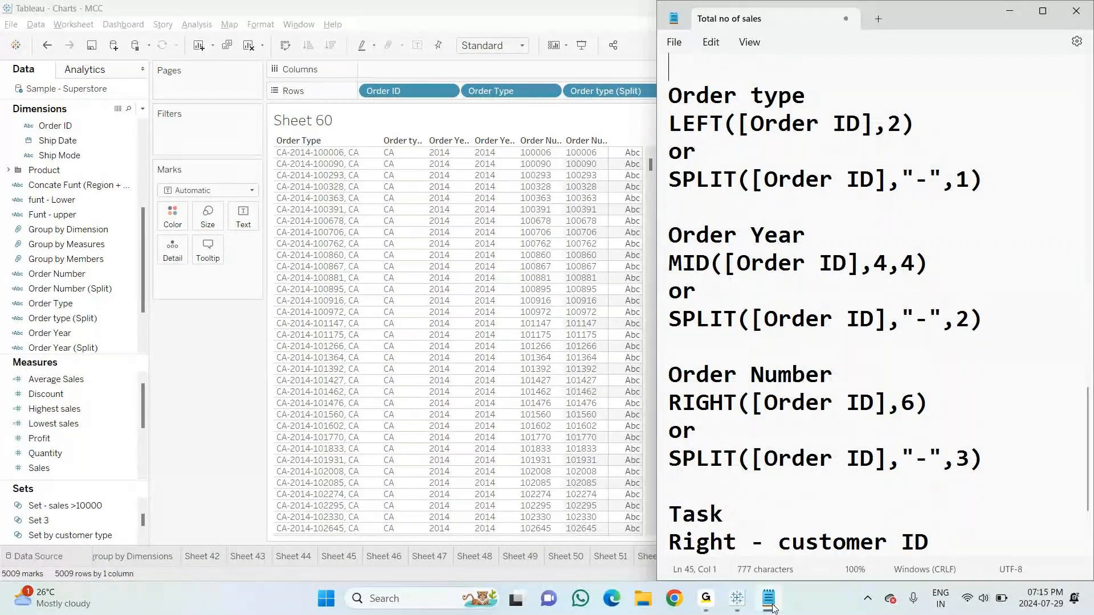
pyautogui.press('Up')
pyautogui.press('Up')
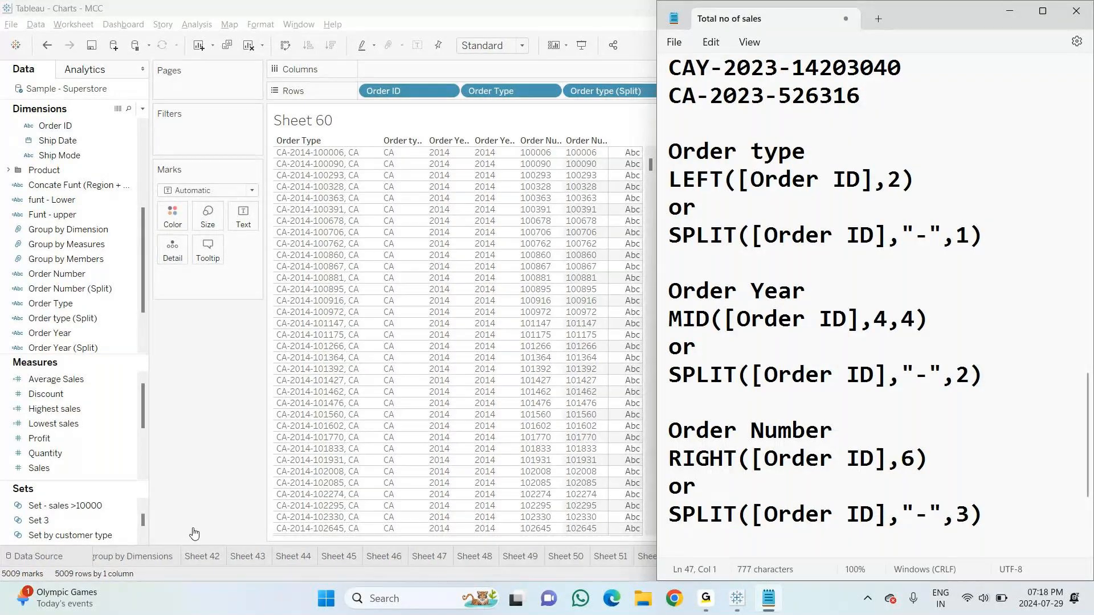
pyautogui.click(171, 542)
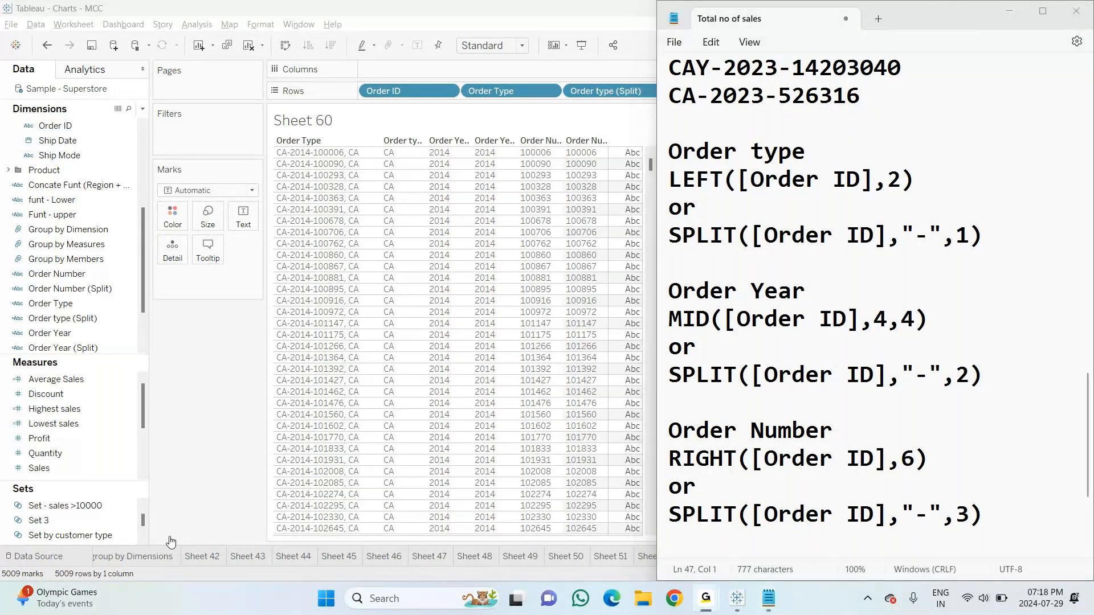
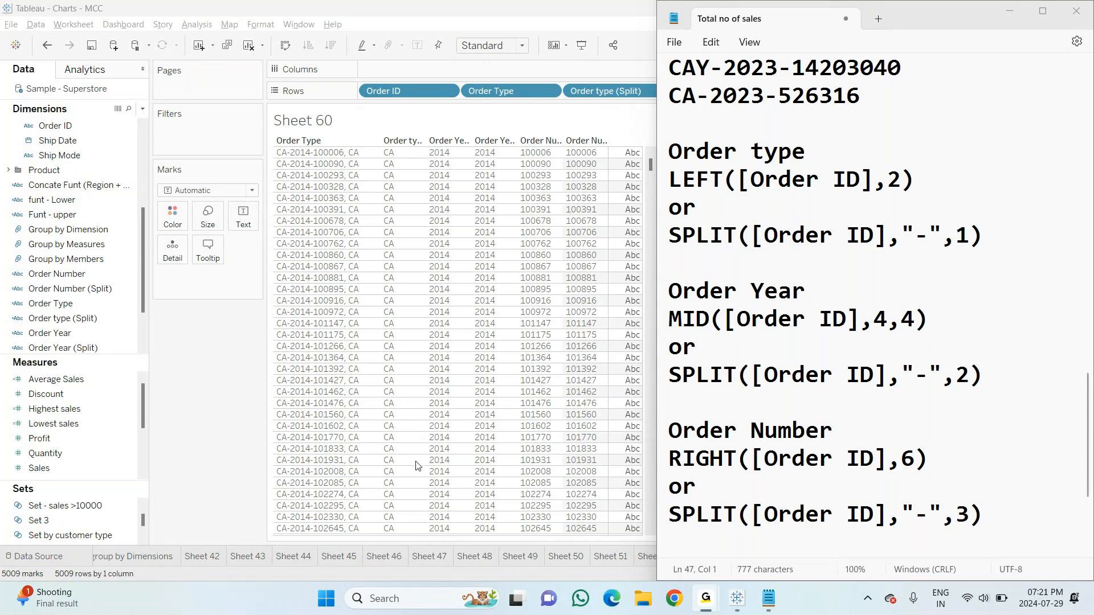
# Switch to Tableau, add a new worksheet and list Customer Name on its rows
pyautogui.hotkey('alt', 'Tab')
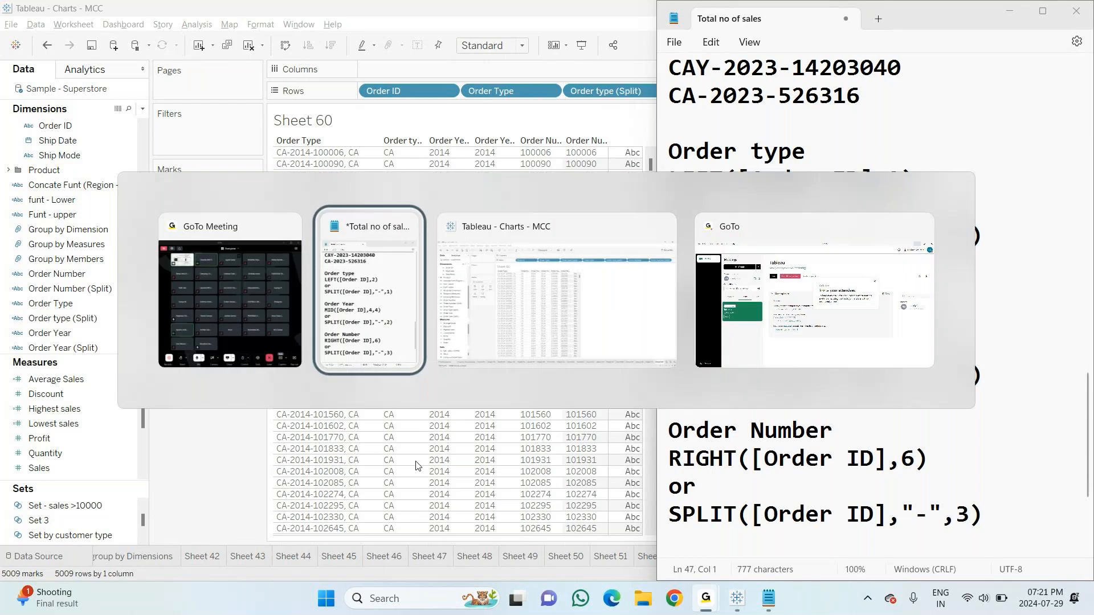
pyautogui.press('Tab')
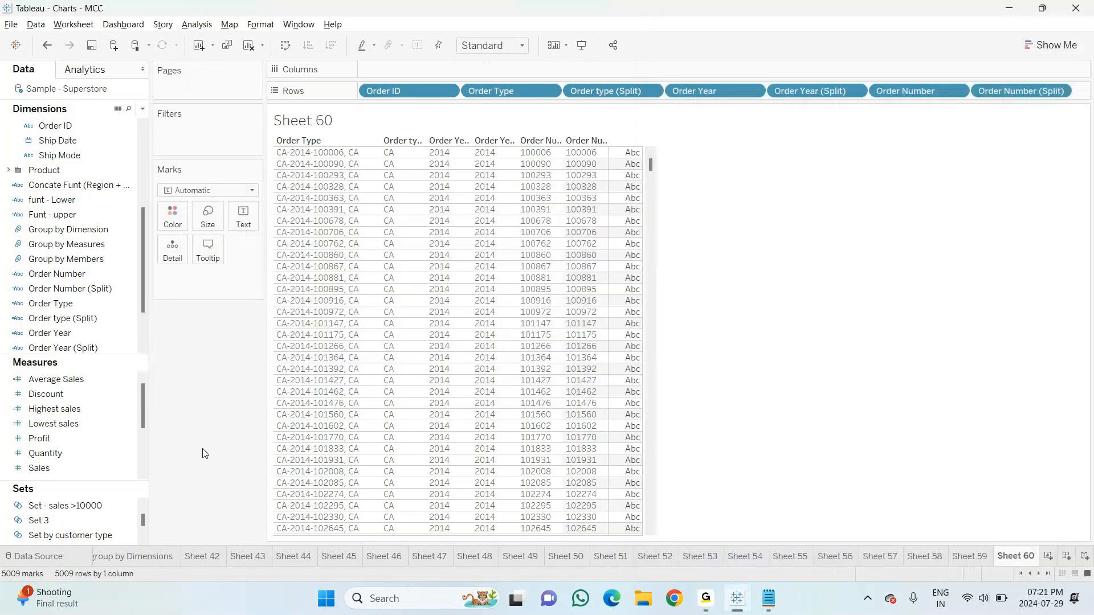
pyautogui.click(1050, 557)
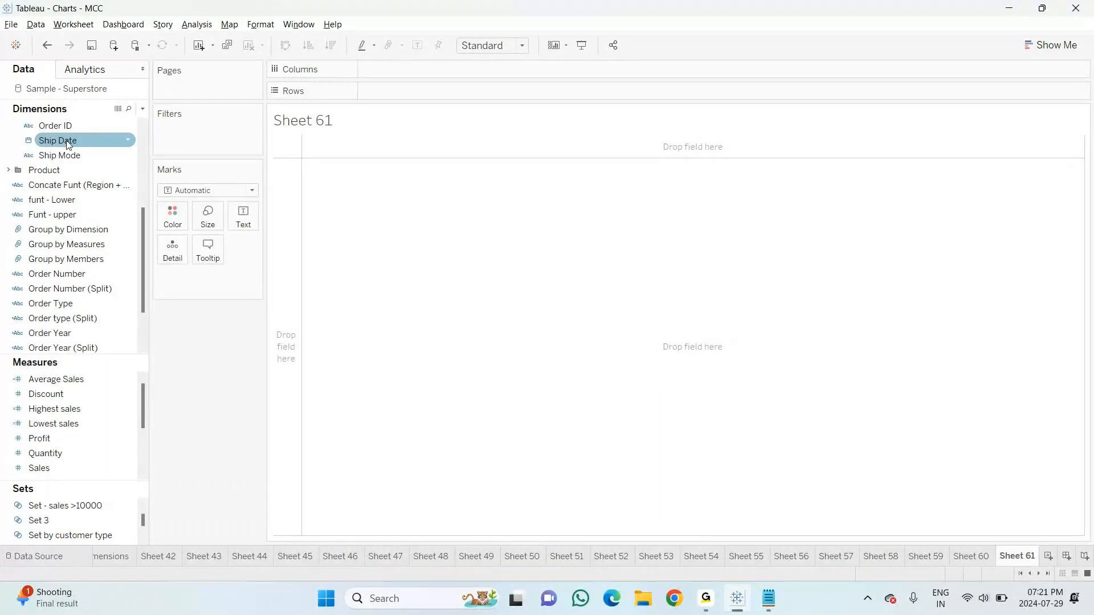
pyautogui.scroll(5, 141, 229)
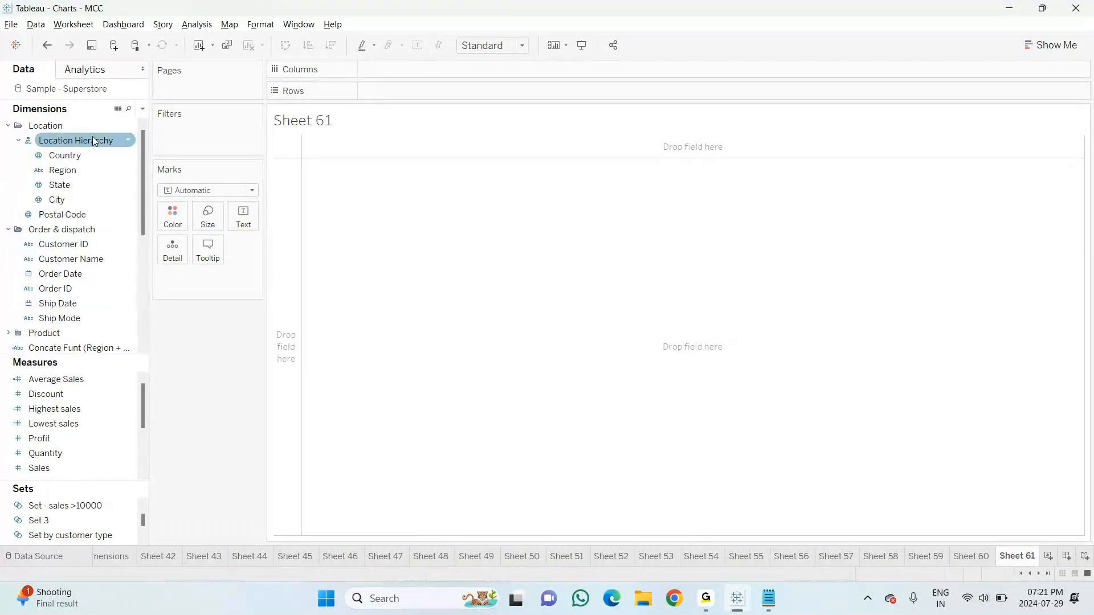
pyautogui.moveTo(71, 259); pyautogui.dragTo(371, 202)
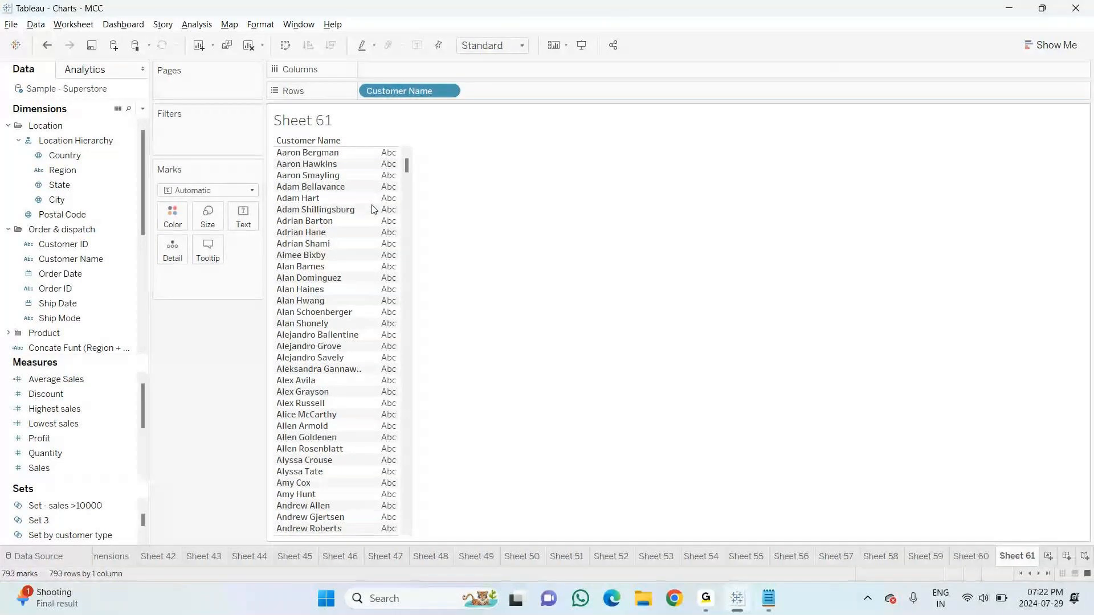
# Create a calculated field named "find Position"
pyautogui.click(143, 109)
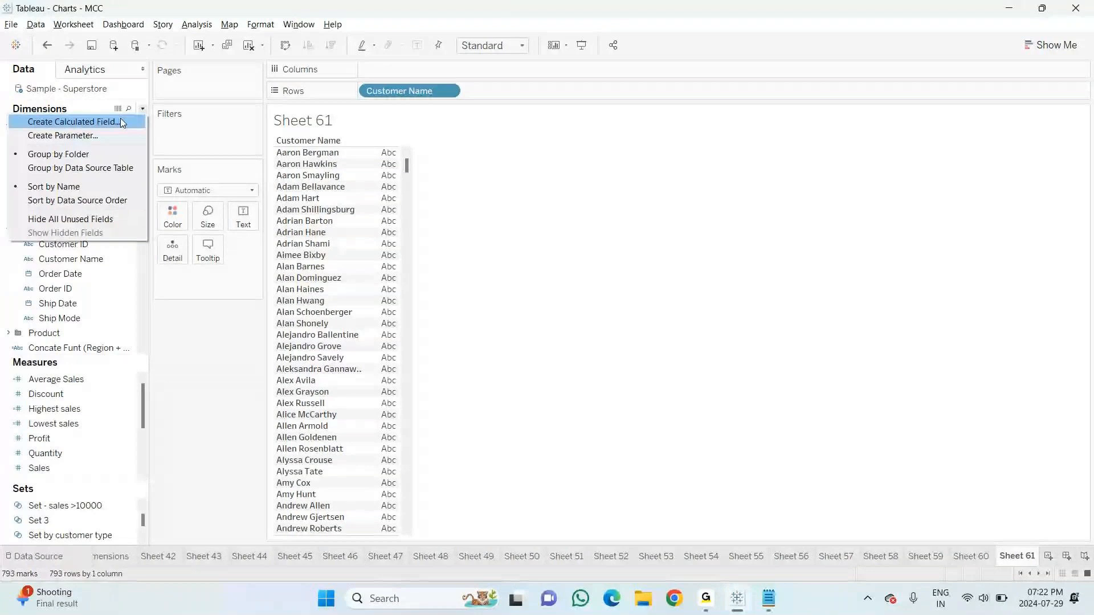
pyautogui.click(121, 121)
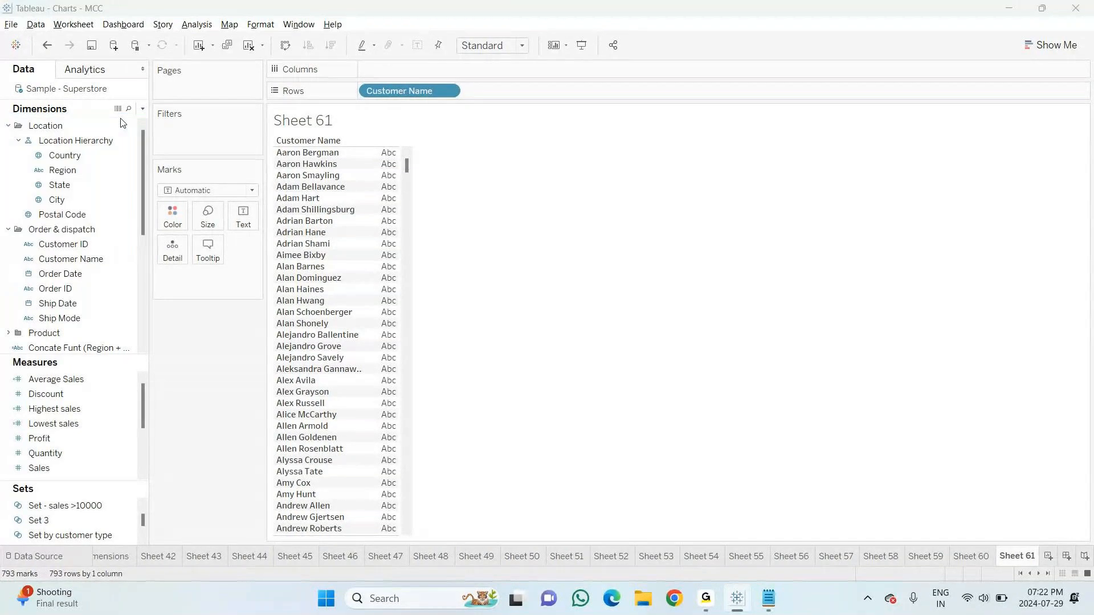
pyautogui.write('find Po')
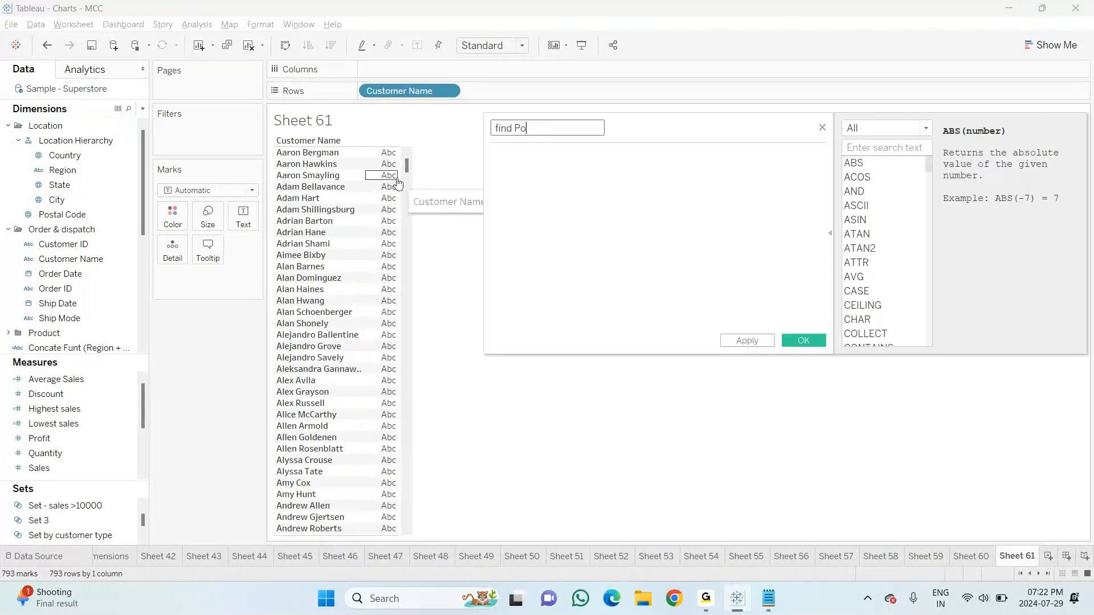
pyautogui.write('sition')
# Begin the formula with the FIND function, using Customer Name as its string argument
pyautogui.click(509, 183)
pyautogui.write('fin')
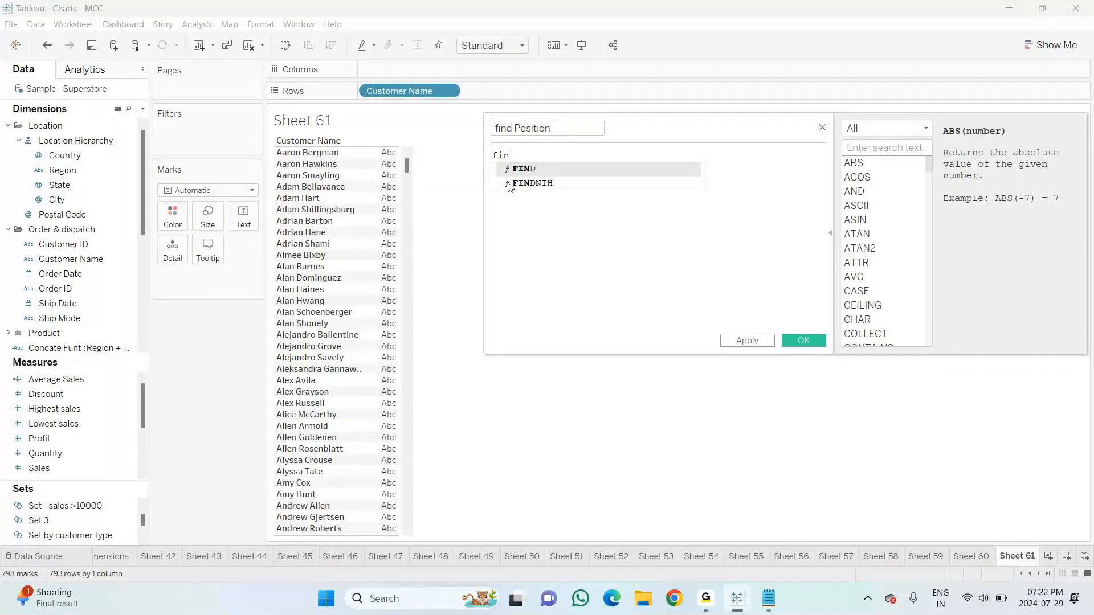
pyautogui.press('Return')
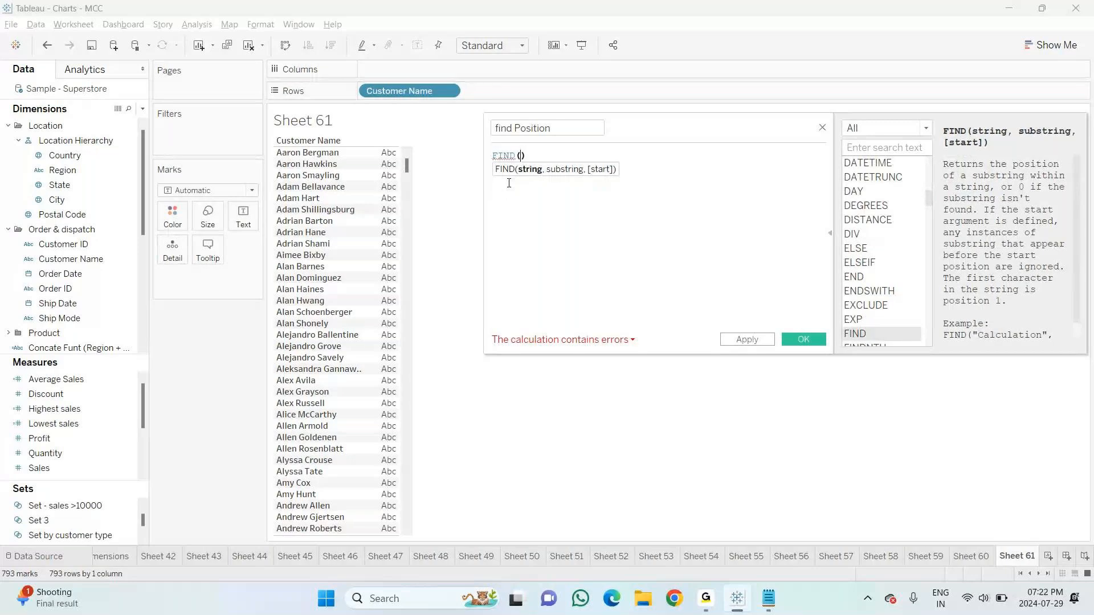
pyautogui.write('cus')
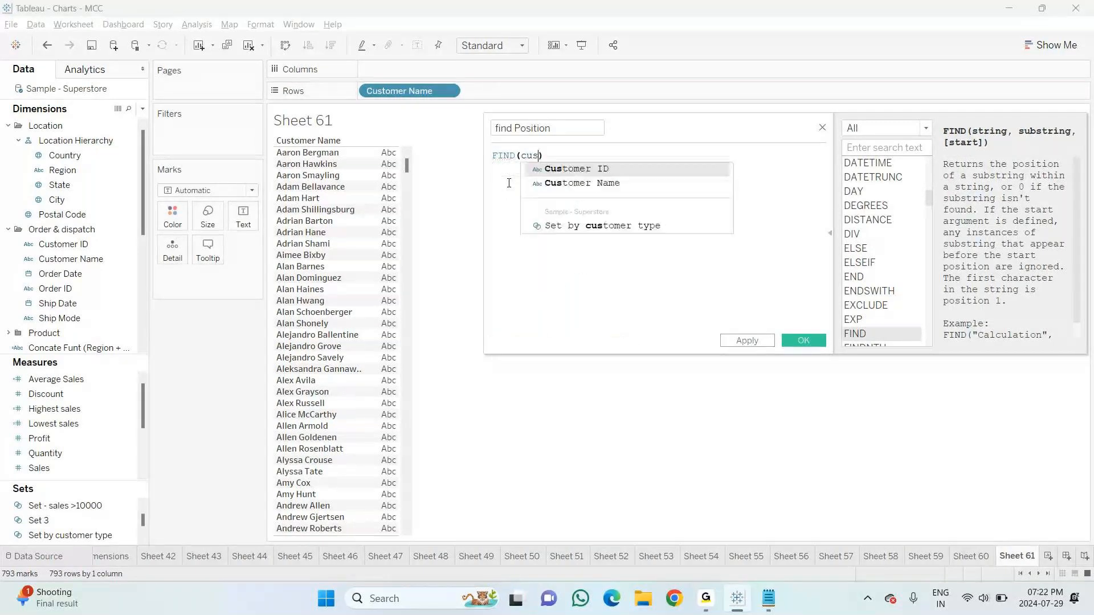
pyautogui.press('Down')
pyautogui.press('Return')
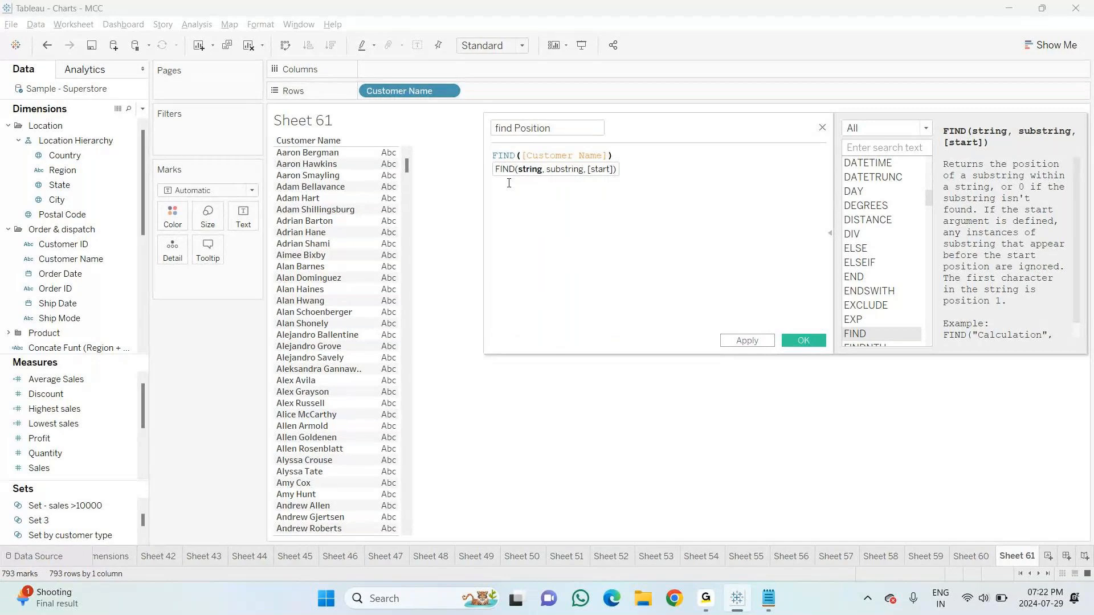
pyautogui.write(',')
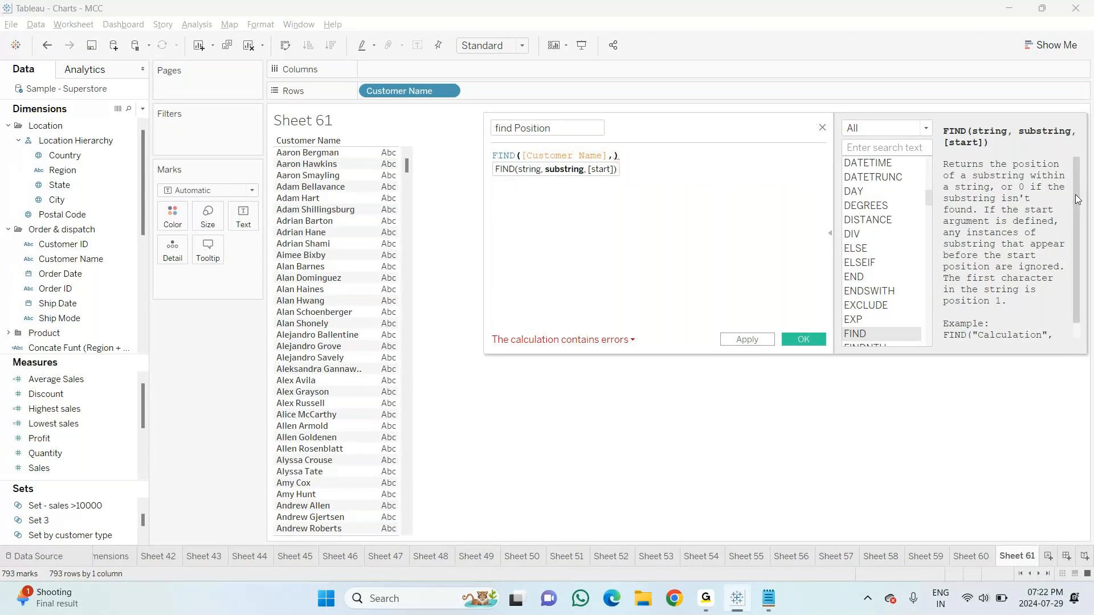
# Complete the FIND formula with the substring "ex" and start position 3
pyautogui.scroll(-1, 1078, 199)
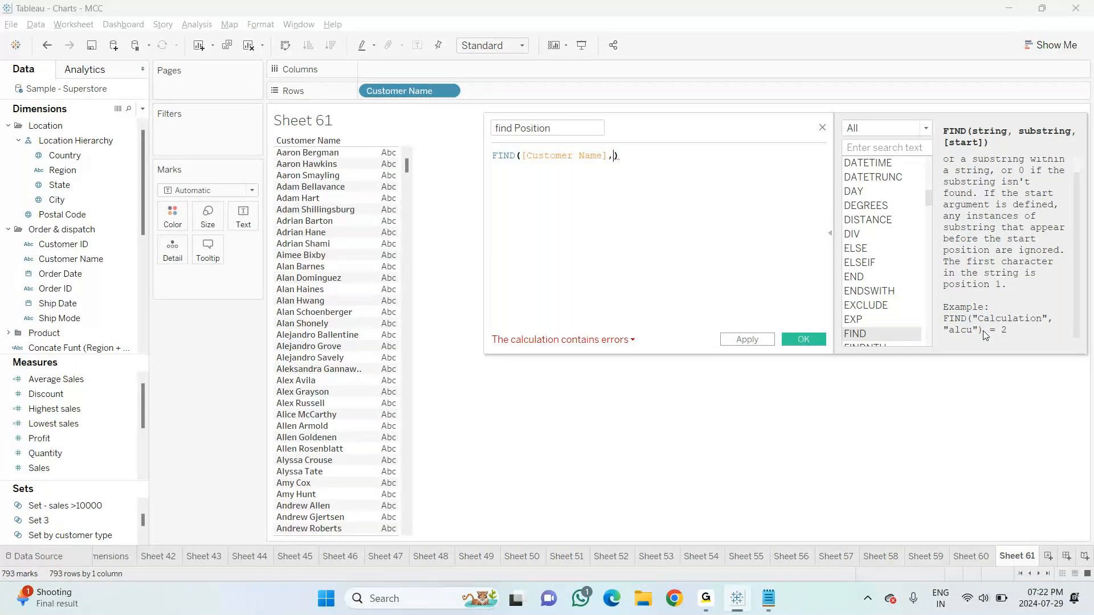
pyautogui.write('e')
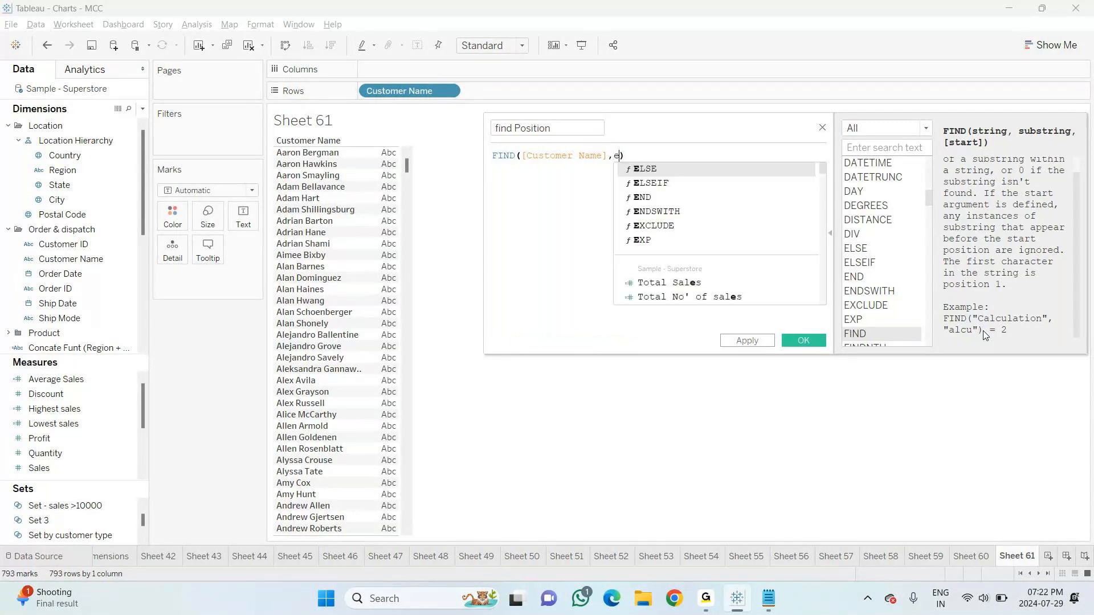
pyautogui.write('x')
pyautogui.press('BackSpace')
pyautogui.press('BackSpace')
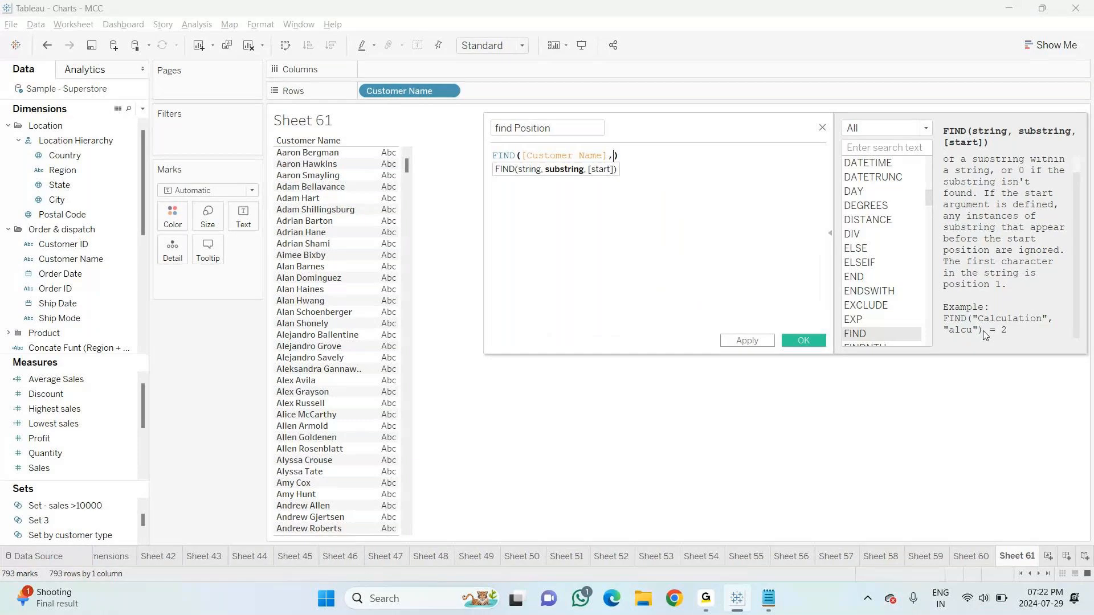
pyautogui.write('"ex",')
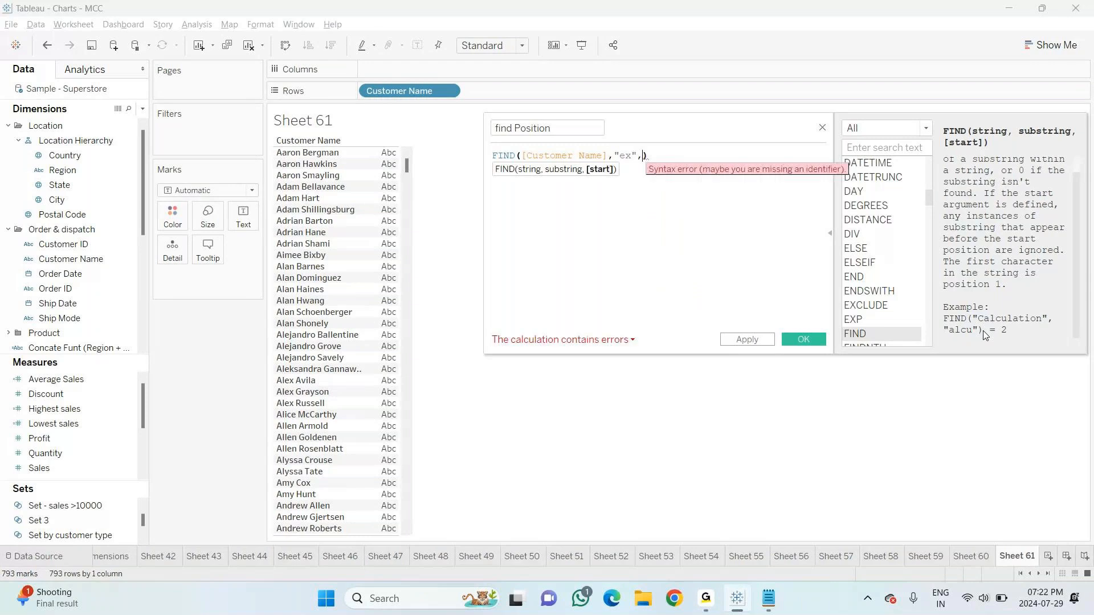
pyautogui.write('3')
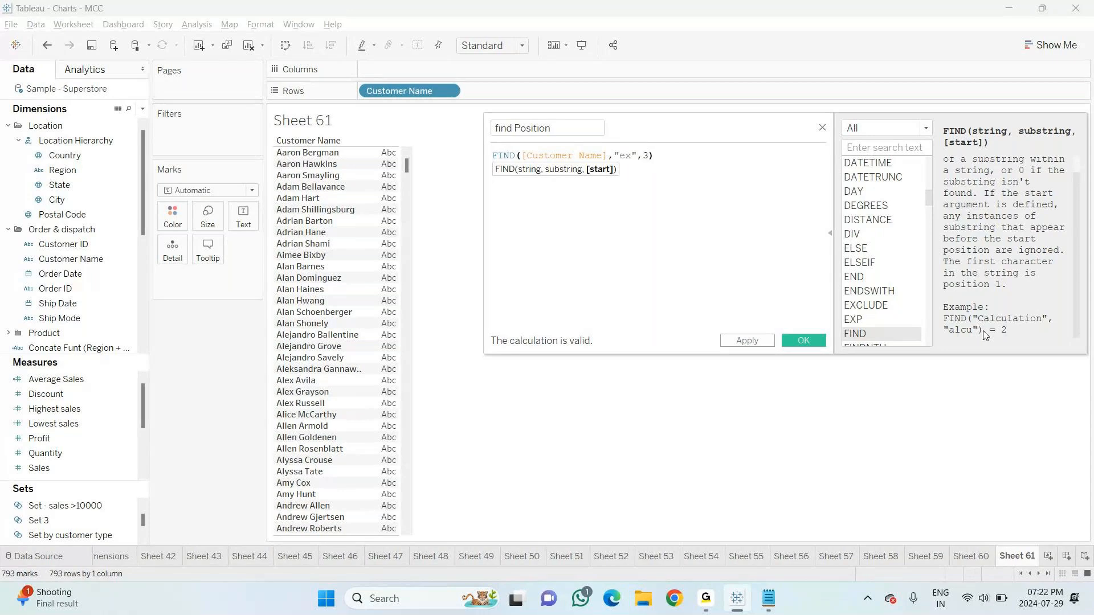
# Copy the whole FIND formula and save the calculated field
pyautogui.hotkey('ctrl', 'a')
pyautogui.hotkey('ctrl', 'c')
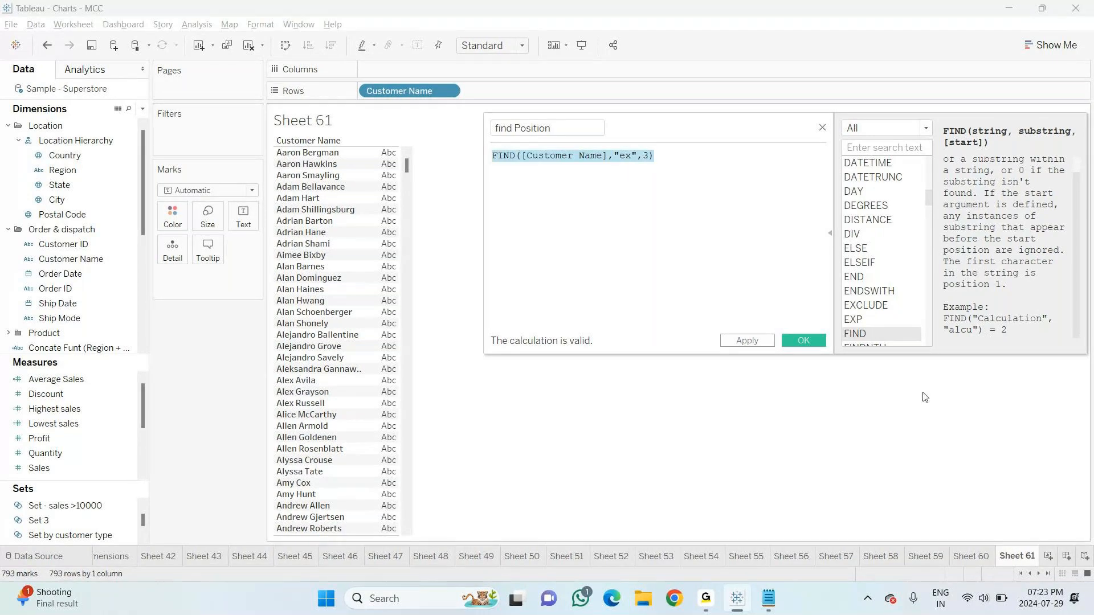
pyautogui.click(803, 341)
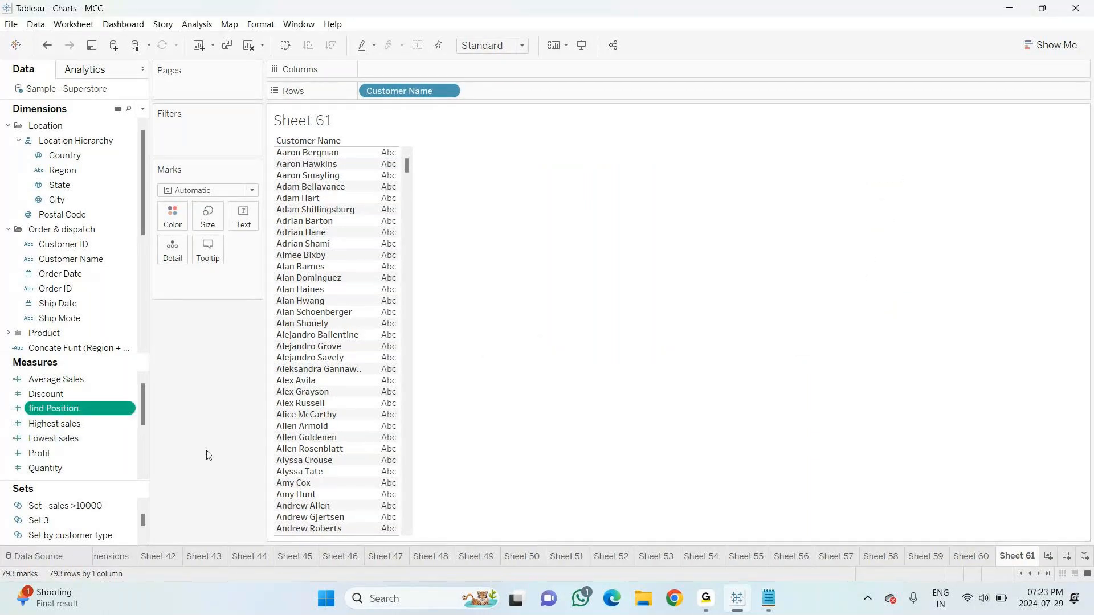
# Show find Position as text beside each customer name and change its aggregation to Attribute
pyautogui.moveTo(87, 419); pyautogui.dragTo(401, 351)
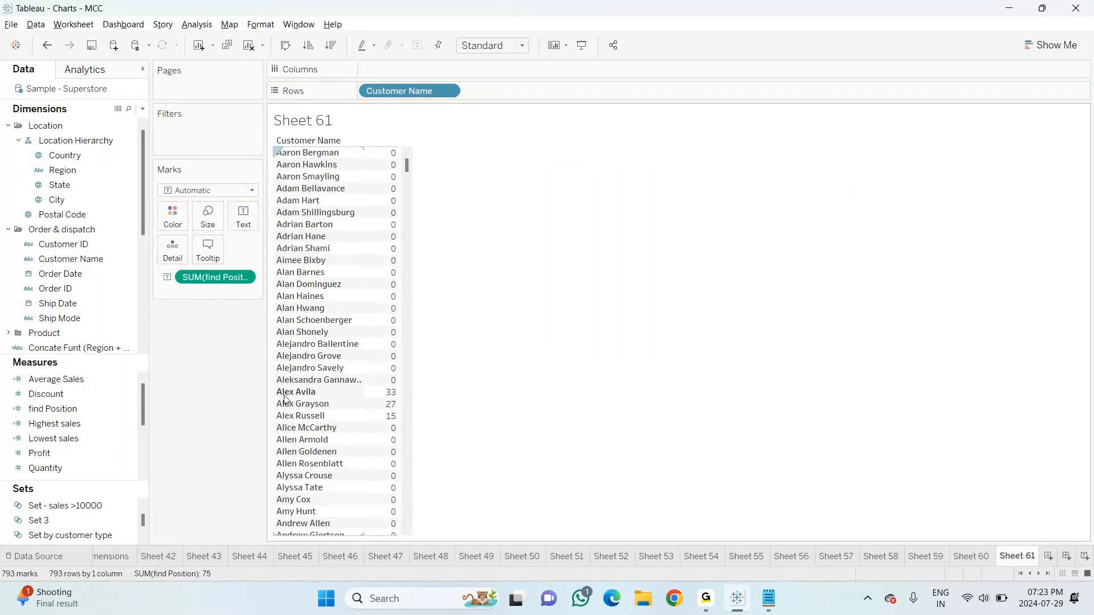
pyautogui.moveTo(400, 393)
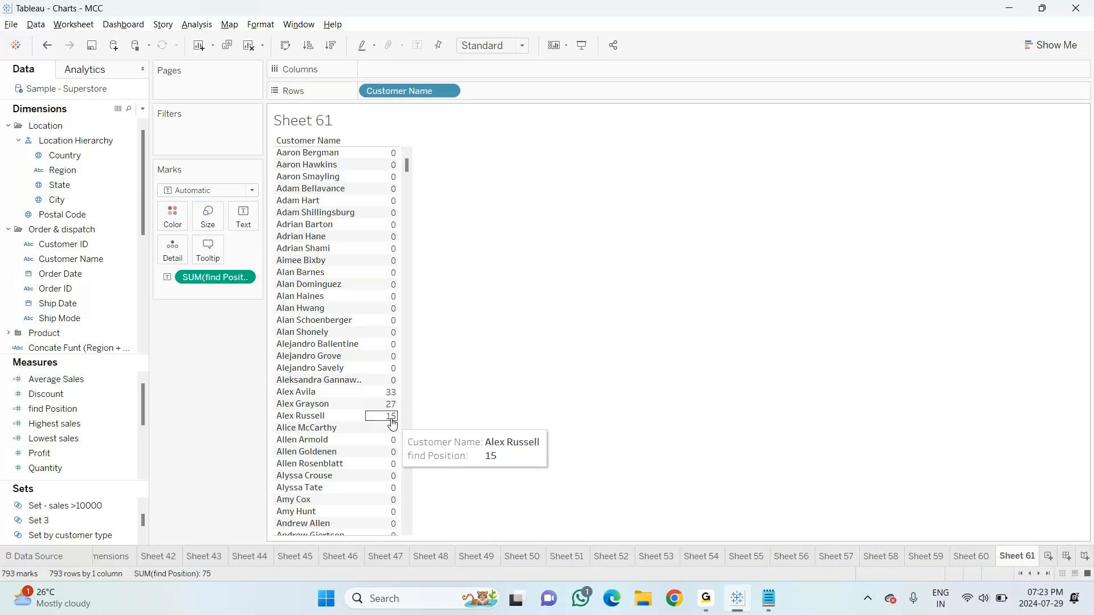
pyautogui.click(245, 278)
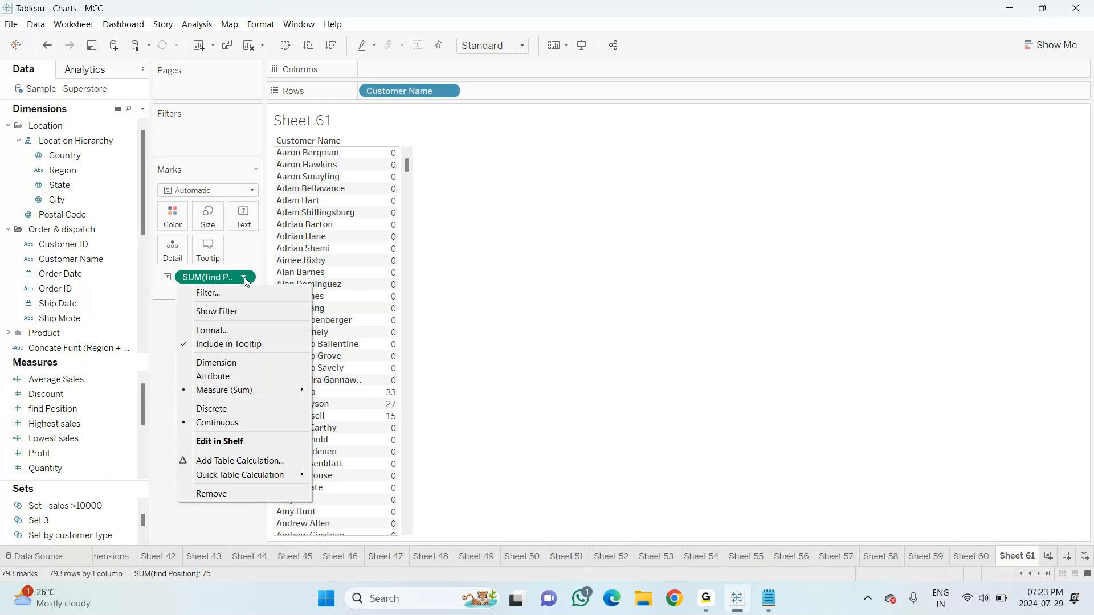
pyautogui.click(226, 376)
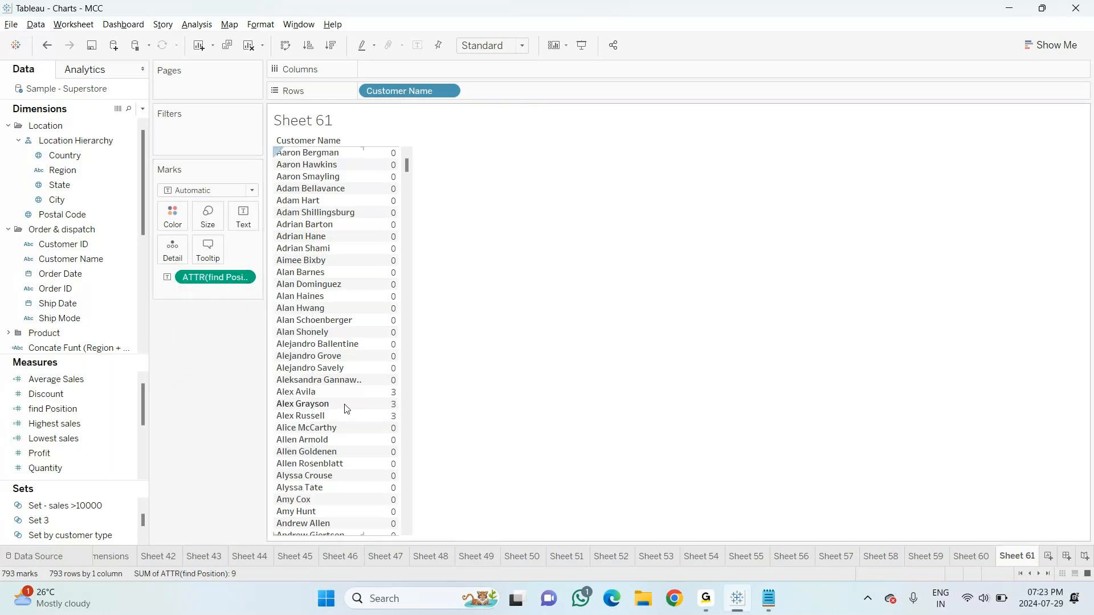
pyautogui.moveTo(409, 168); pyautogui.dragTo(403, 140)
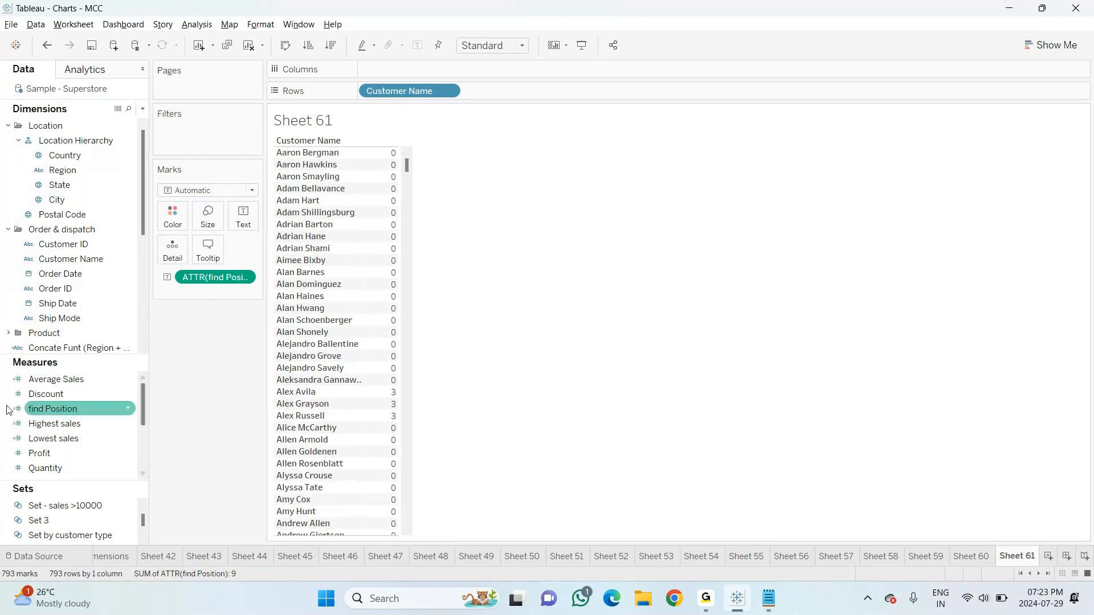
# Try to filter the sheet by find Position with an At least condition, and remove the filter
pyautogui.click(65, 411)
pyautogui.moveTo(64, 411); pyautogui.dragTo(186, 132)
pyautogui.click(550, 406)
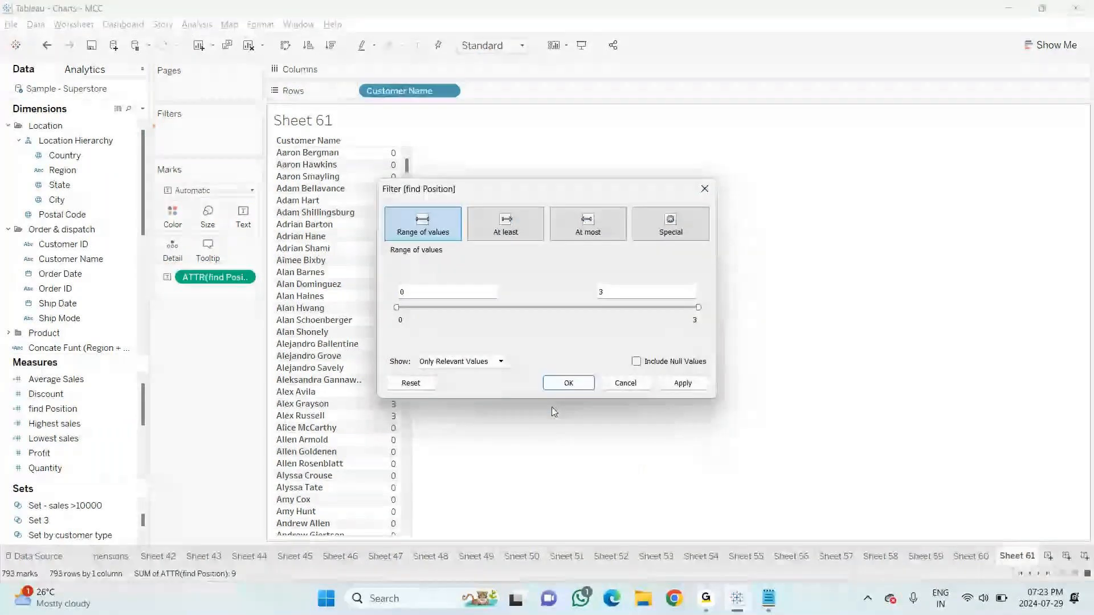
pyautogui.click(575, 388)
pyautogui.click(249, 132)
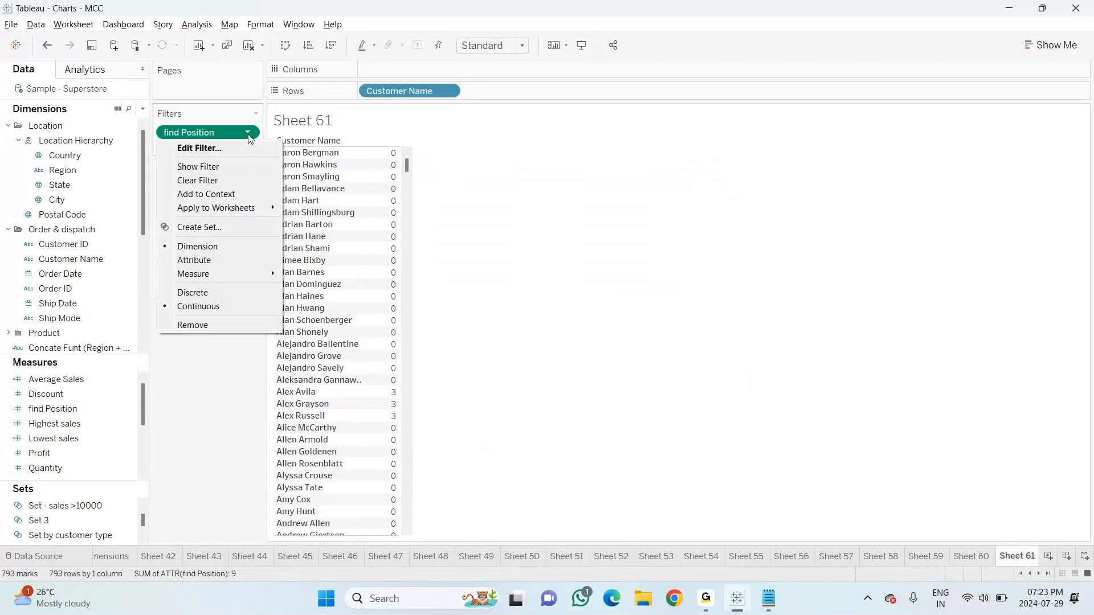
pyautogui.click(251, 148)
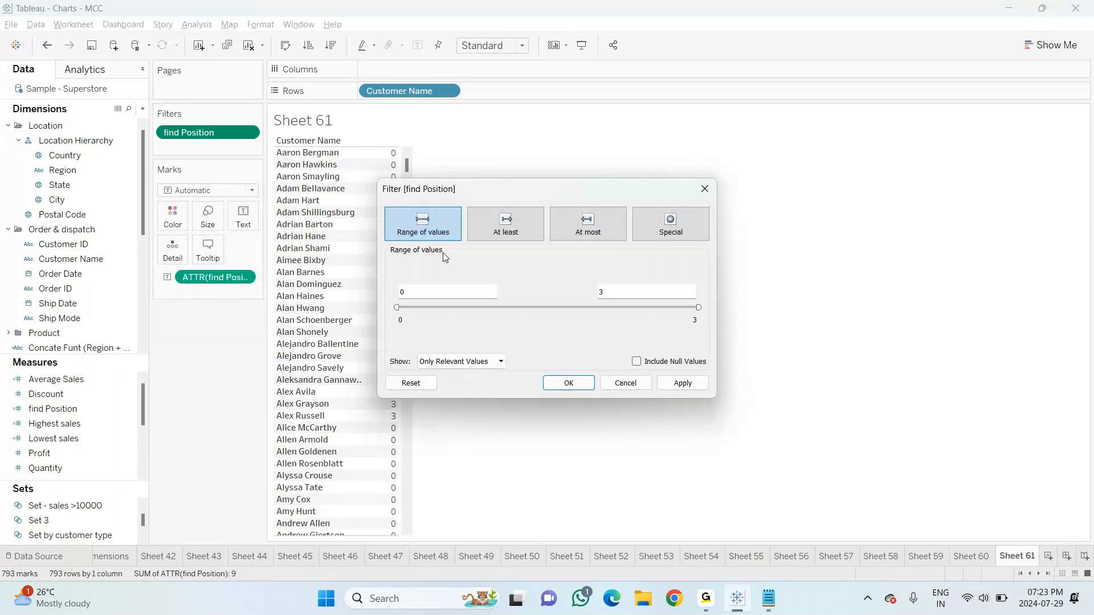
pyautogui.click(505, 226)
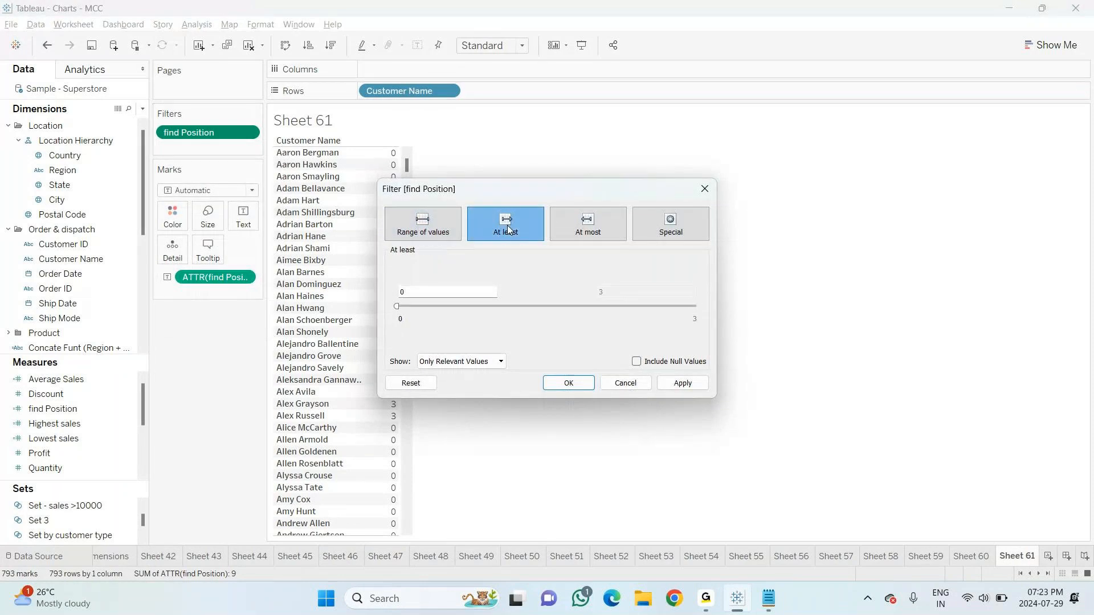
pyautogui.click(704, 188)
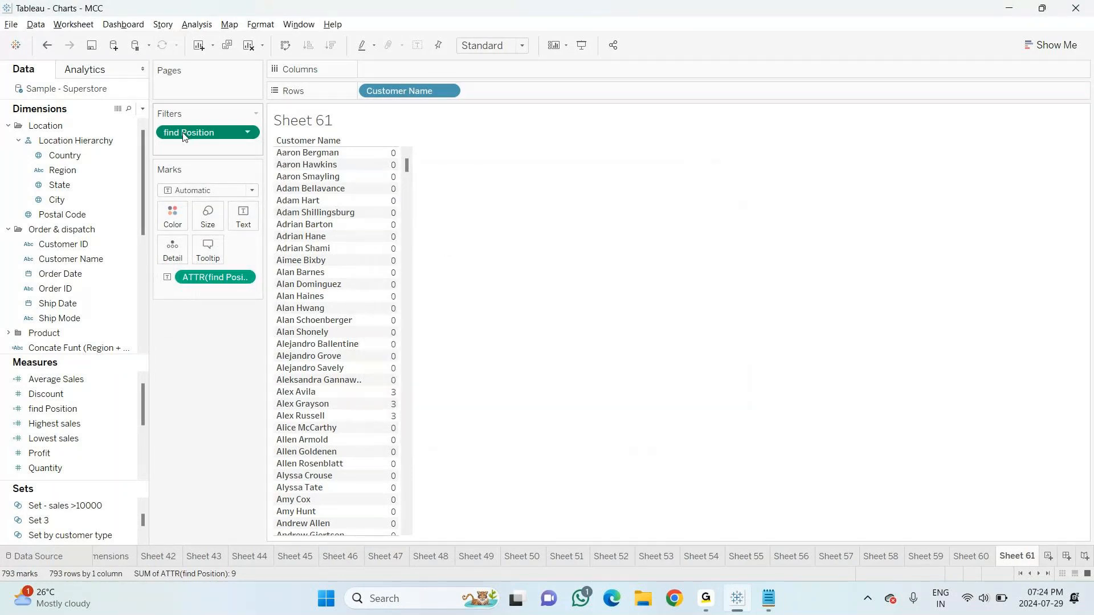
pyautogui.moveTo(183, 137); pyautogui.dragTo(205, 377)
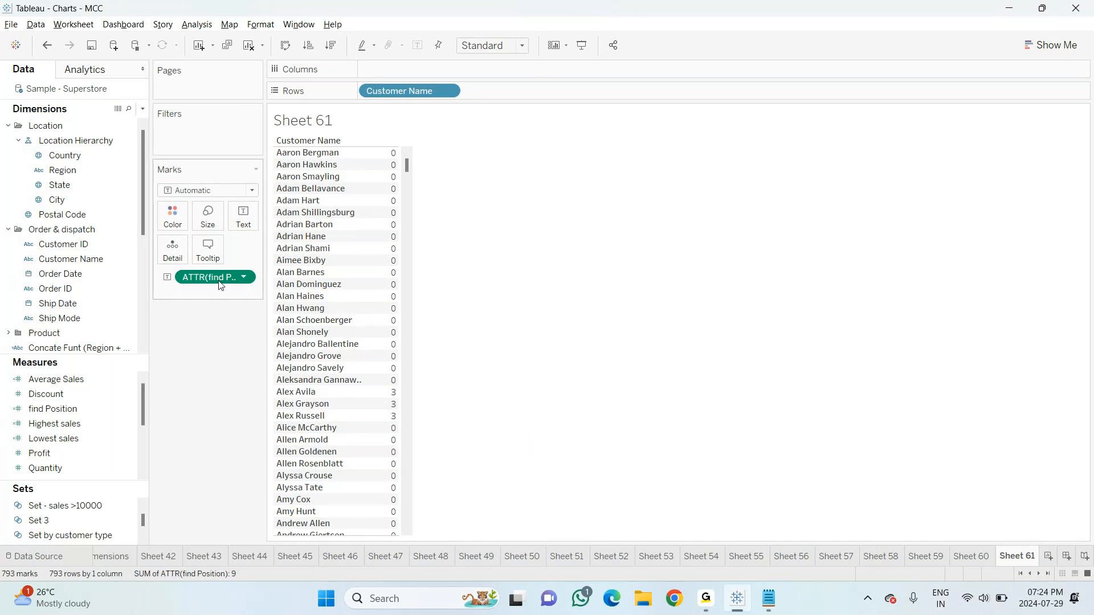
# Remove find Position from the marks and add it back to the customer list as an attribute
pyautogui.moveTo(220, 283); pyautogui.dragTo(220, 351)
pyautogui.moveTo(80, 402); pyautogui.dragTo(374, 283)
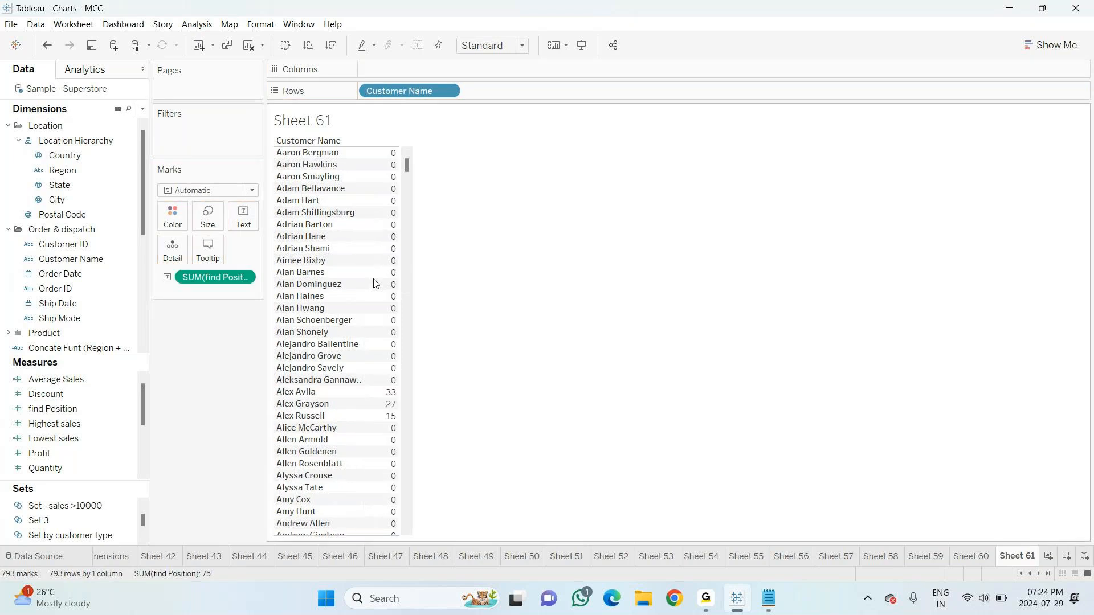
pyautogui.moveTo(391, 382)
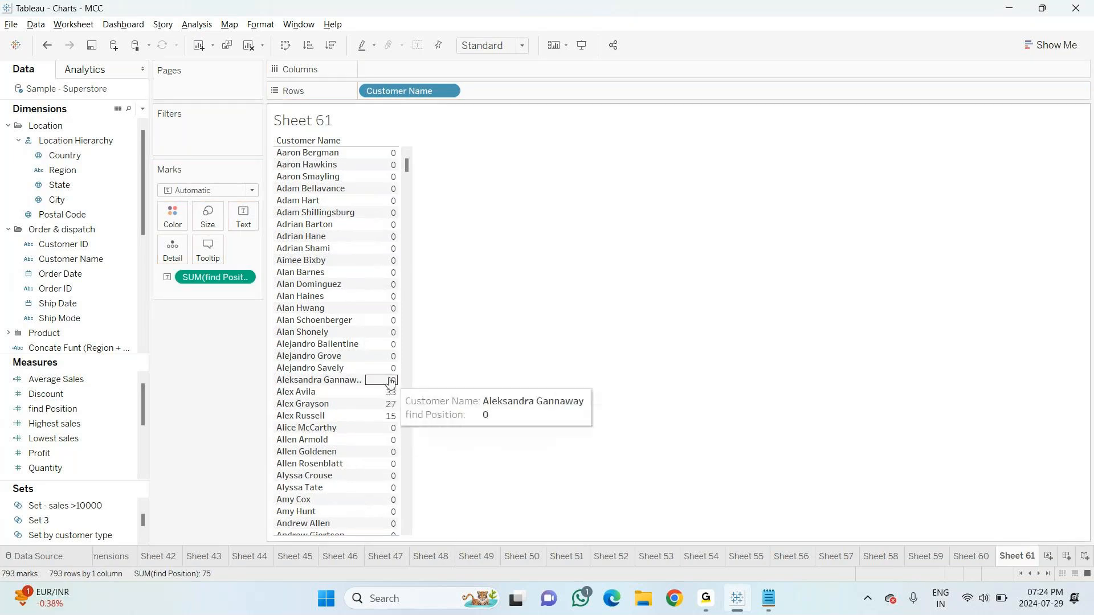
pyautogui.click(244, 277)
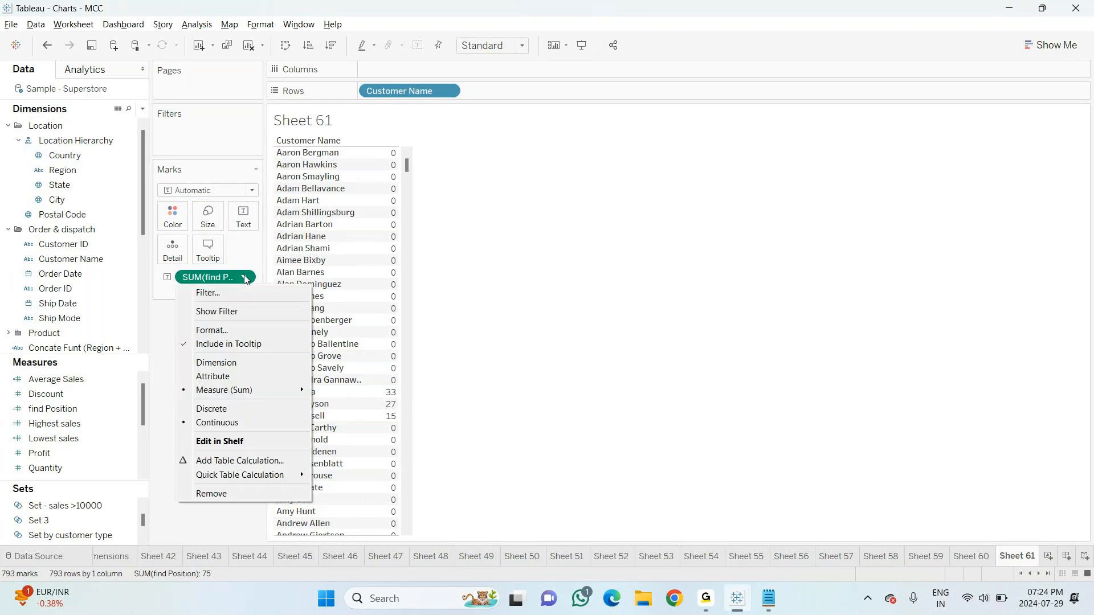
pyautogui.click(242, 377)
pyautogui.moveTo(391, 429)
# Switch to the Notepad notes and insert blank lines after the Order Number SPLIT formula
pyautogui.hotkey('alt', 'Tab')
pyautogui.hotkey('alt', 'Tab')
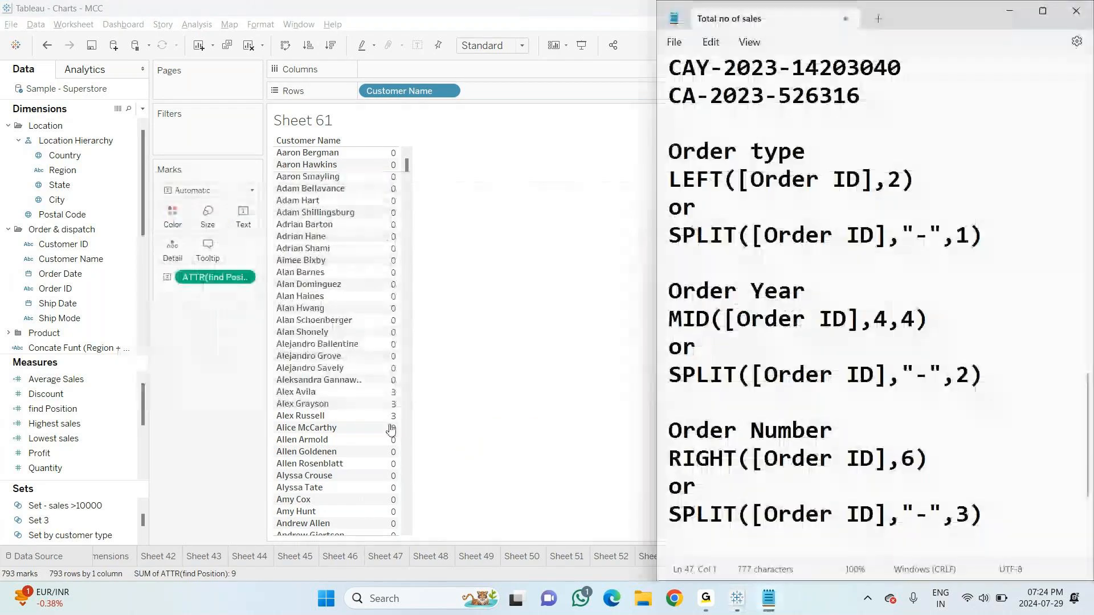
pyautogui.click(988, 516)
pyautogui.press('Return')
pyautogui.press('Return')
pyautogui.press('Return')
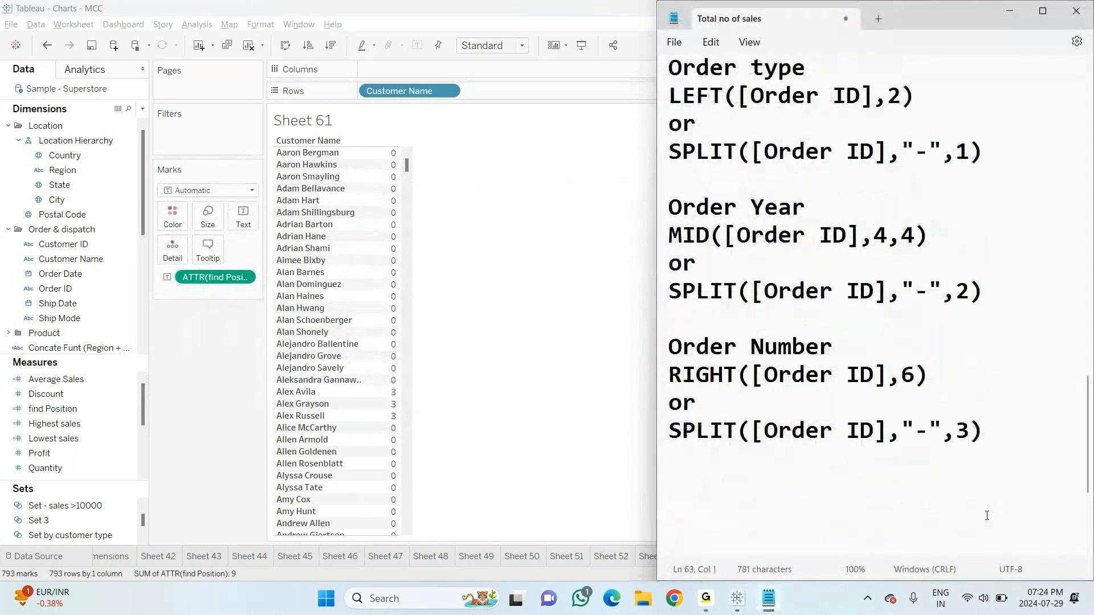
# Write the note line: need 'Ex" in 3rd postion from customer name
pyautogui.write('need t')
pyautogui.press('BackSpace')
pyautogui.write("'")
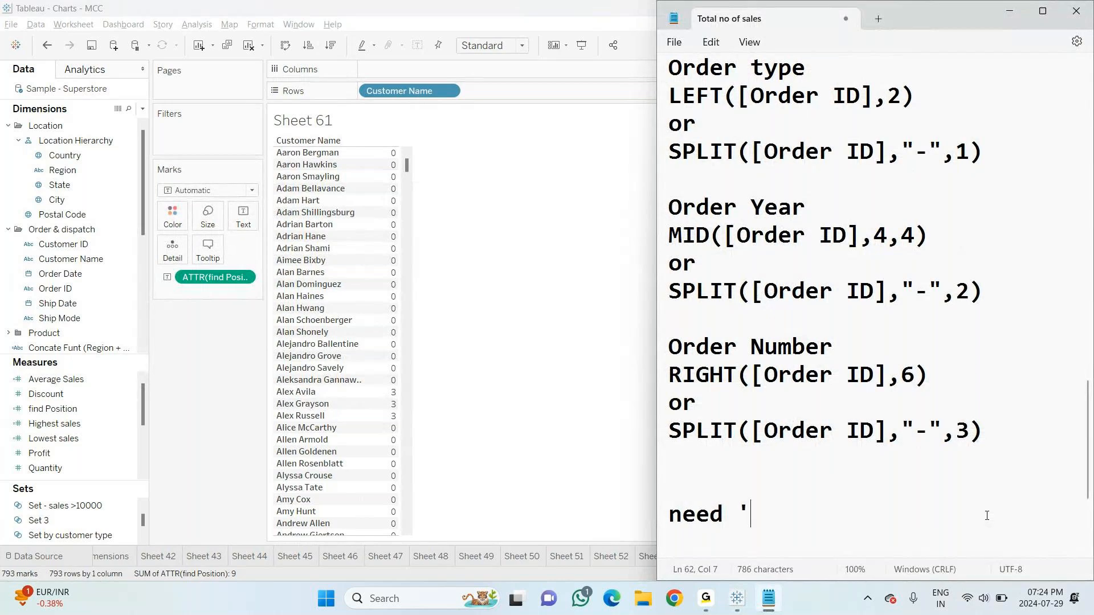
pyautogui.write('Ex" in 3rd postion from cusiter')
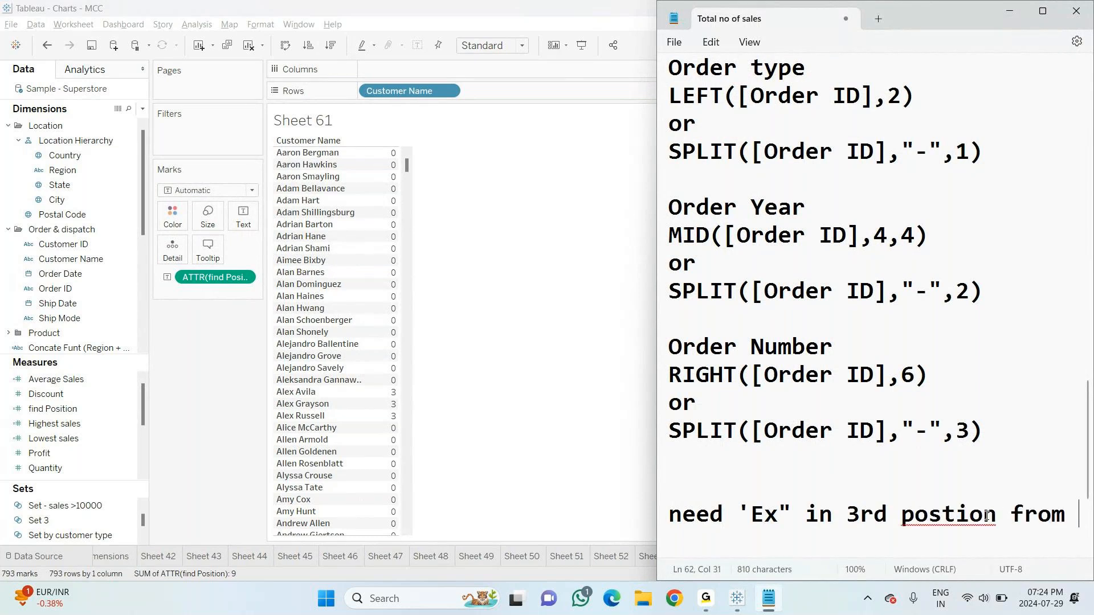
pyautogui.press('BackSpace')
pyautogui.press('BackSpace')
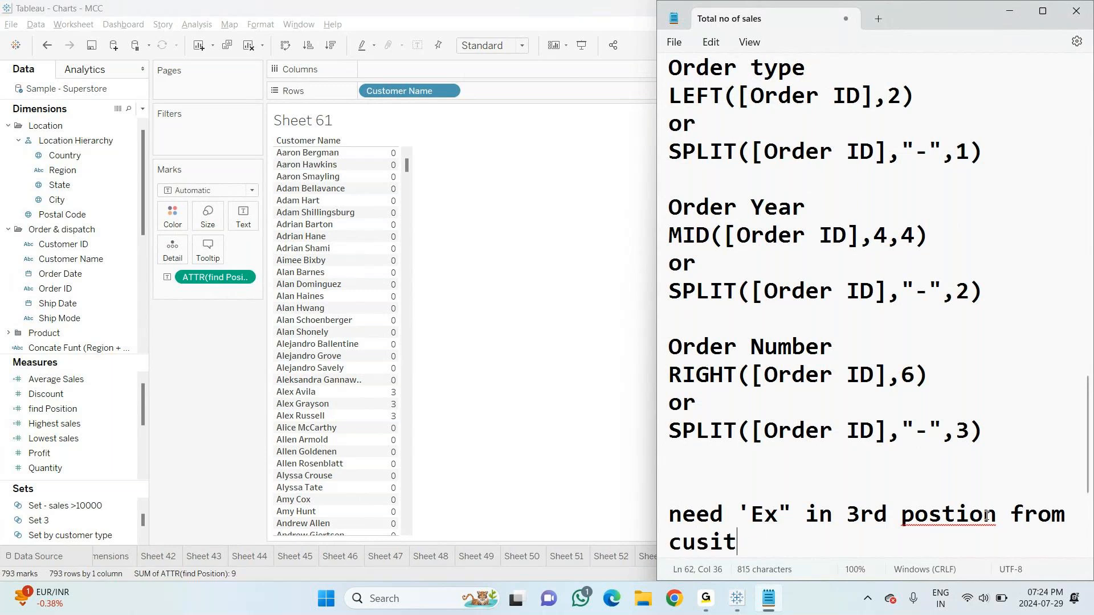
pyautogui.press('BackSpace')
pyautogui.press('BackSpace')
pyautogui.press('BackSpace')
pyautogui.write('stomer')
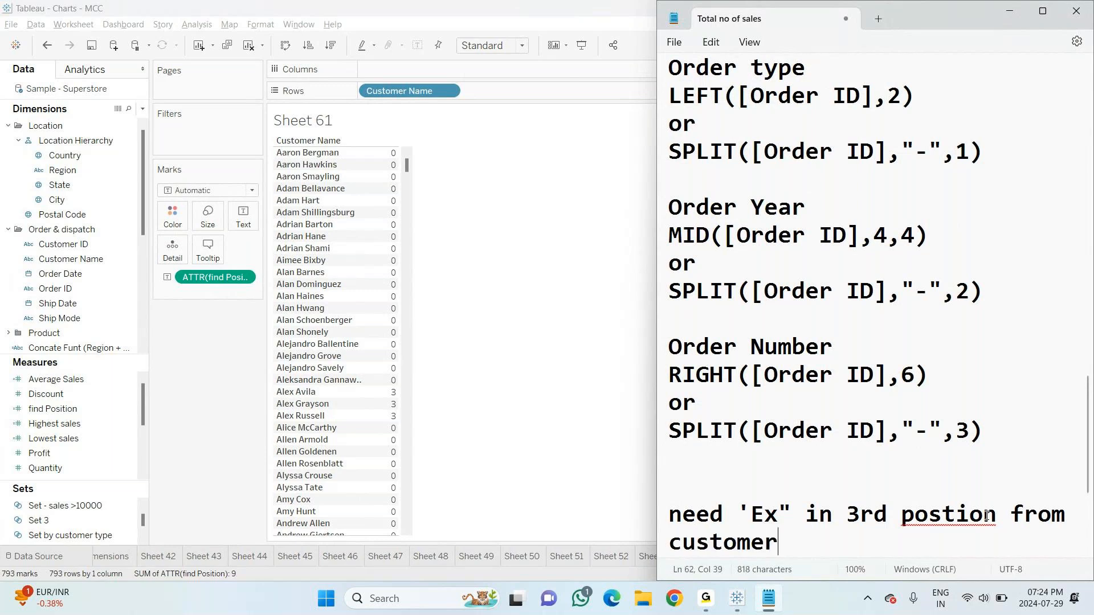
pyautogui.write(' name')
pyautogui.press('Return')
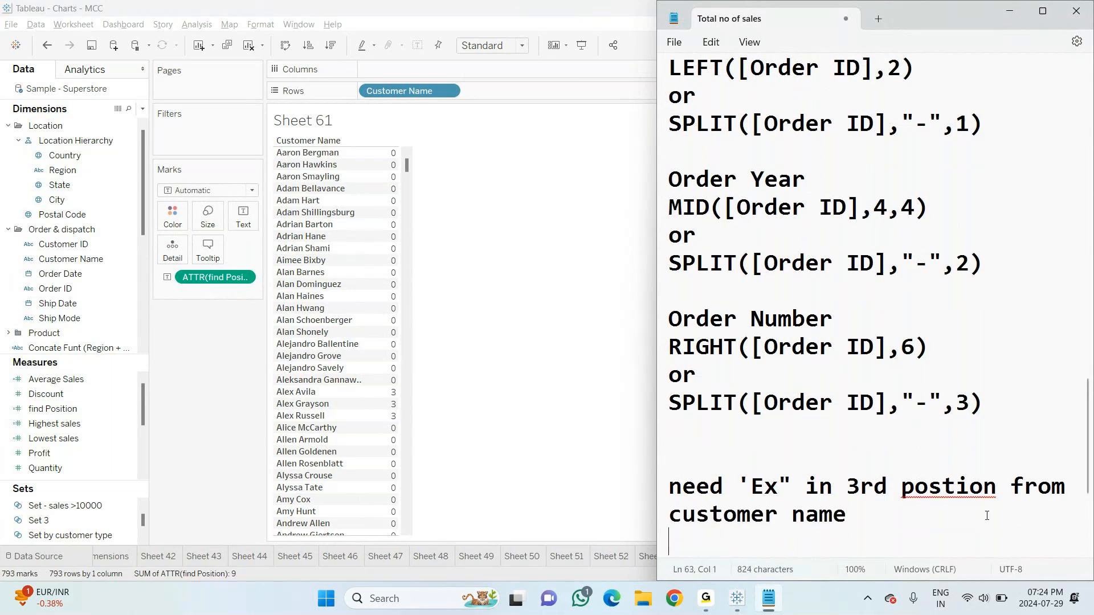
# Paste the copied FIND formula under the note and correct the misspelled word to "position"
pyautogui.hotkey('ctrl', 'v')
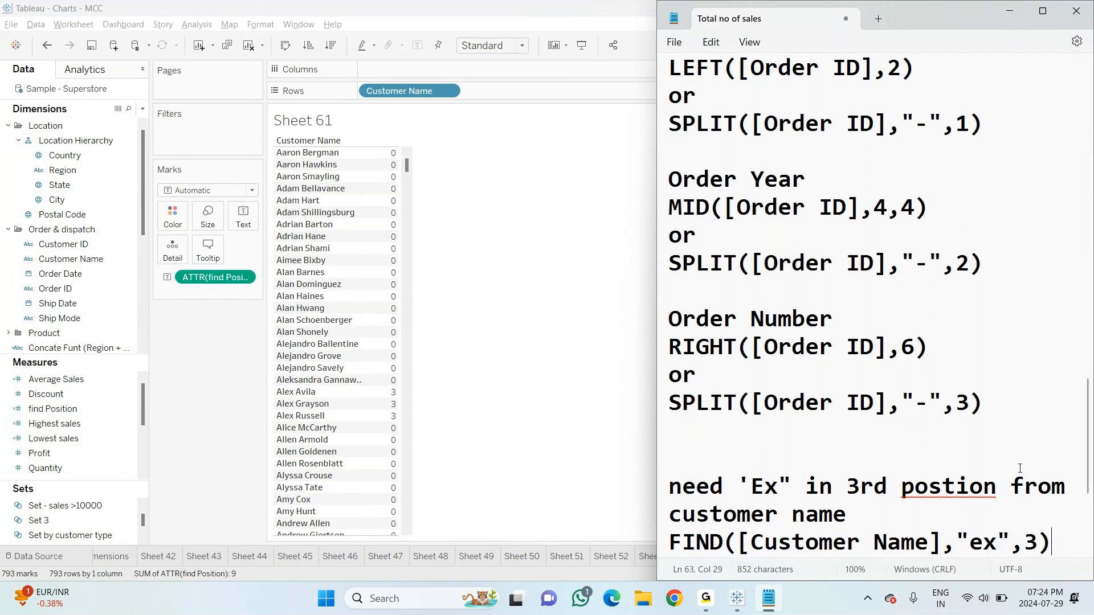
pyautogui.click(943, 489)
pyautogui.write('i')
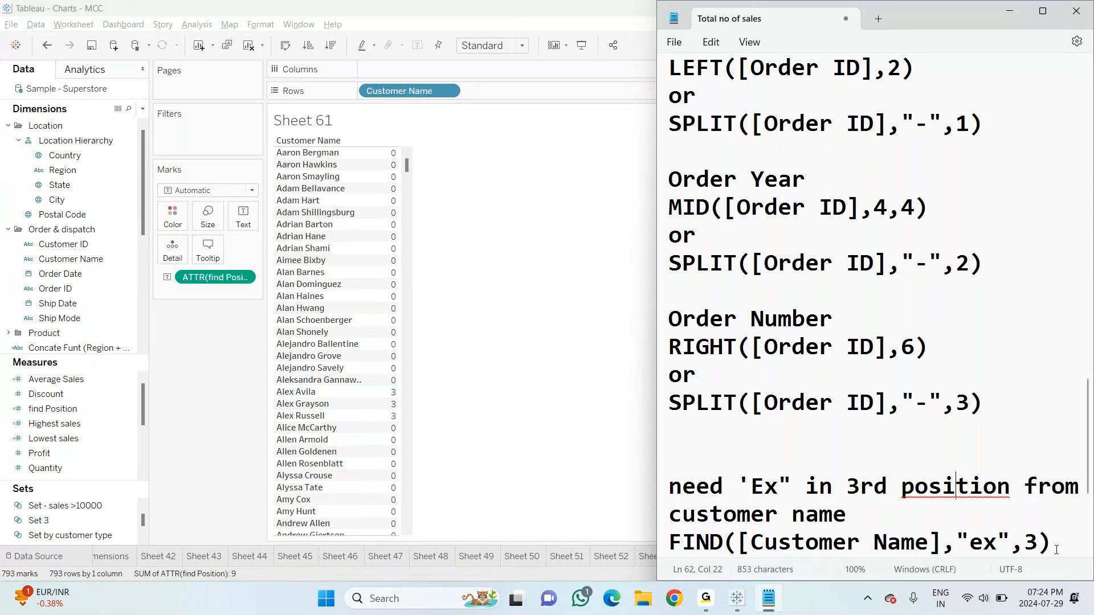
pyautogui.click(1052, 553)
# Move the 'Ex" note and its FIND formula below the Customer ID Split tasks at the end of the notes
pyautogui.moveTo(1089, 492); pyautogui.dragTo(1089, 552)
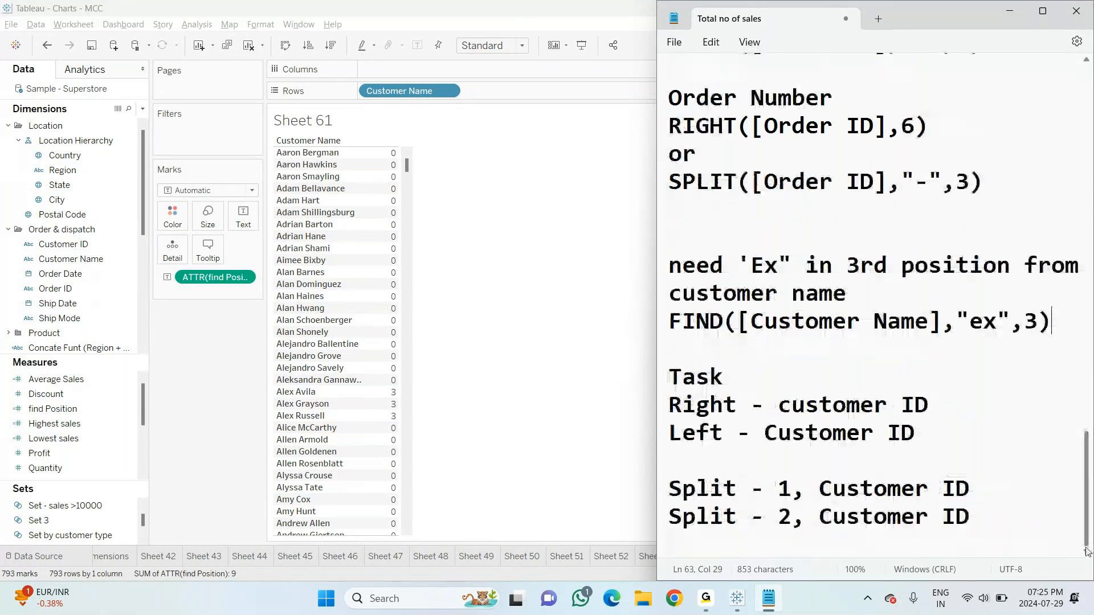
pyautogui.scroll(1, 1081, 490)
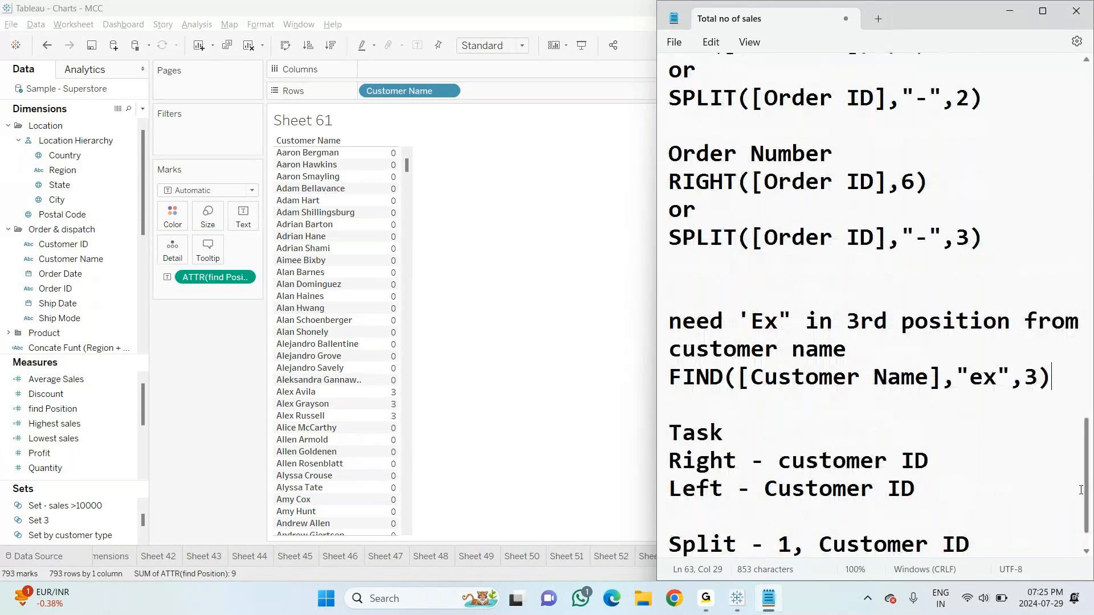
pyautogui.moveTo(1055, 399); pyautogui.dragTo(671, 321)
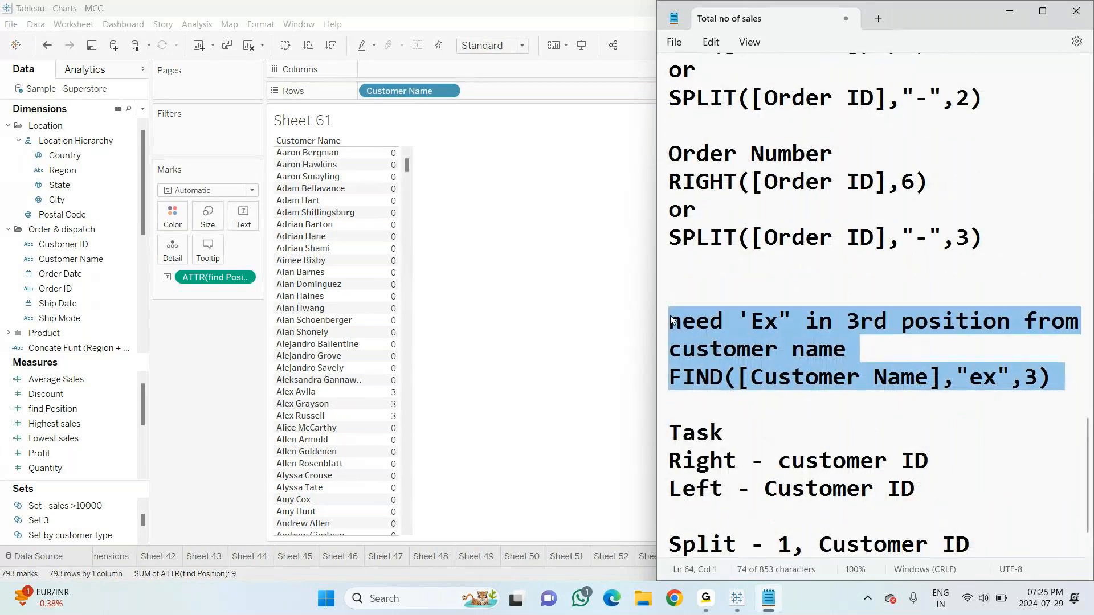
pyautogui.press('Delete')
pyautogui.press('Delete')
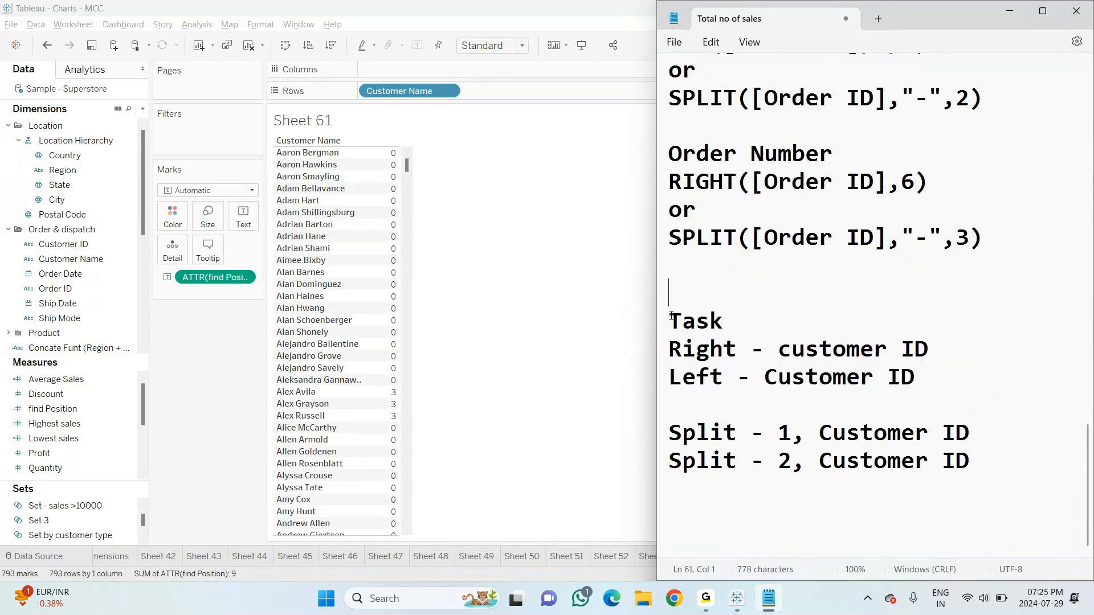
pyautogui.press('Down')
pyautogui.press('Down')
pyautogui.press('Down')
pyautogui.press('Down')
pyautogui.press('Down')
pyautogui.press('Down')
pyautogui.hotkey('ctrl', 'z')
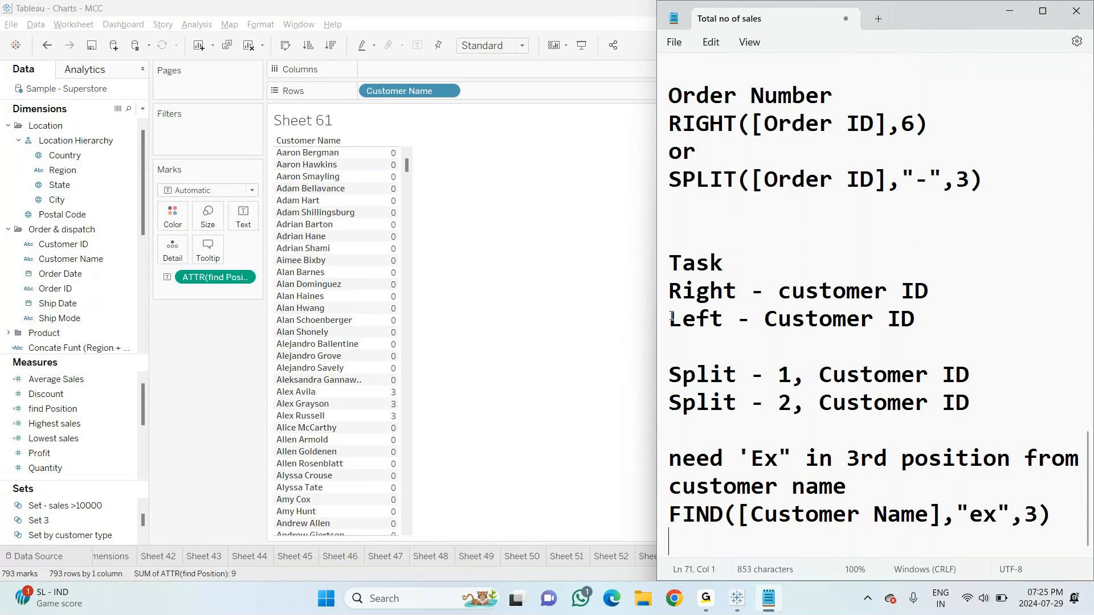
# Switch back to Tableau and create a calculated field named "Find 3rd A's Position"
pyautogui.click(528, 168)
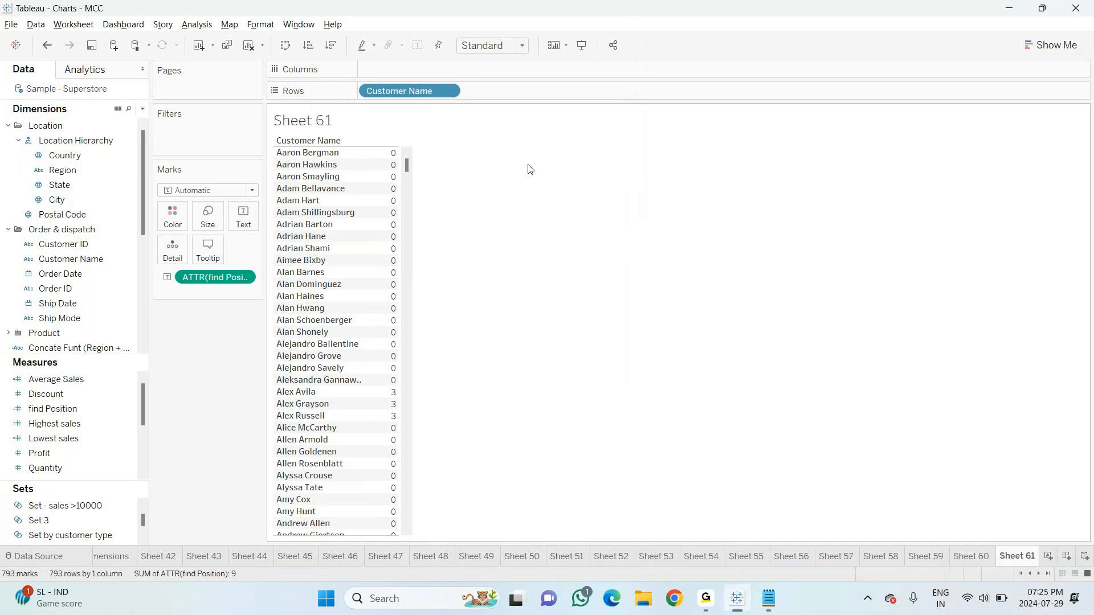
pyautogui.click(143, 109)
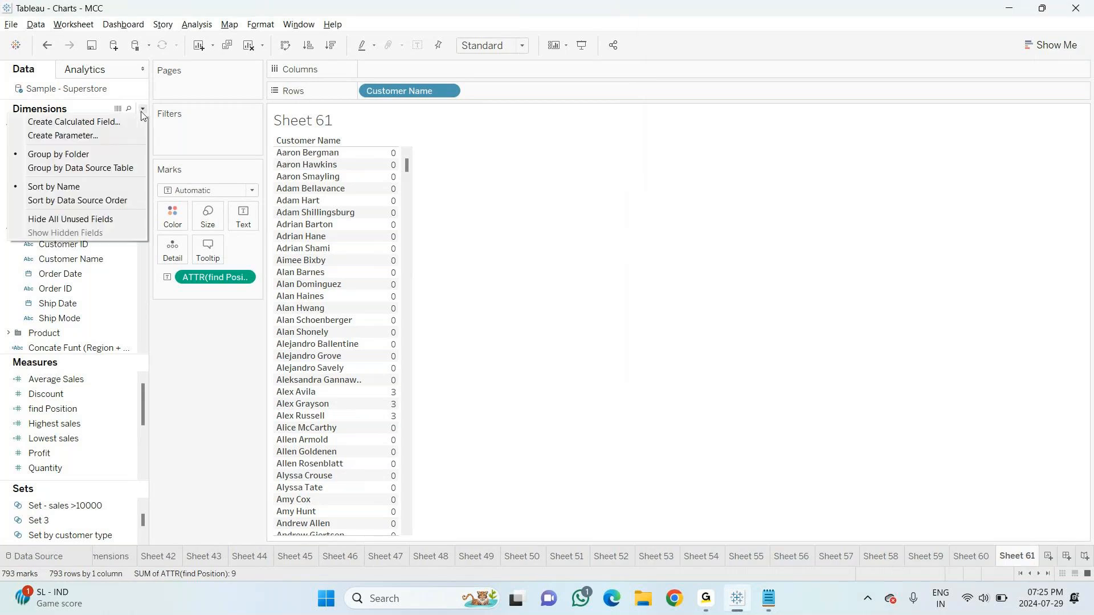
pyautogui.click(74, 121)
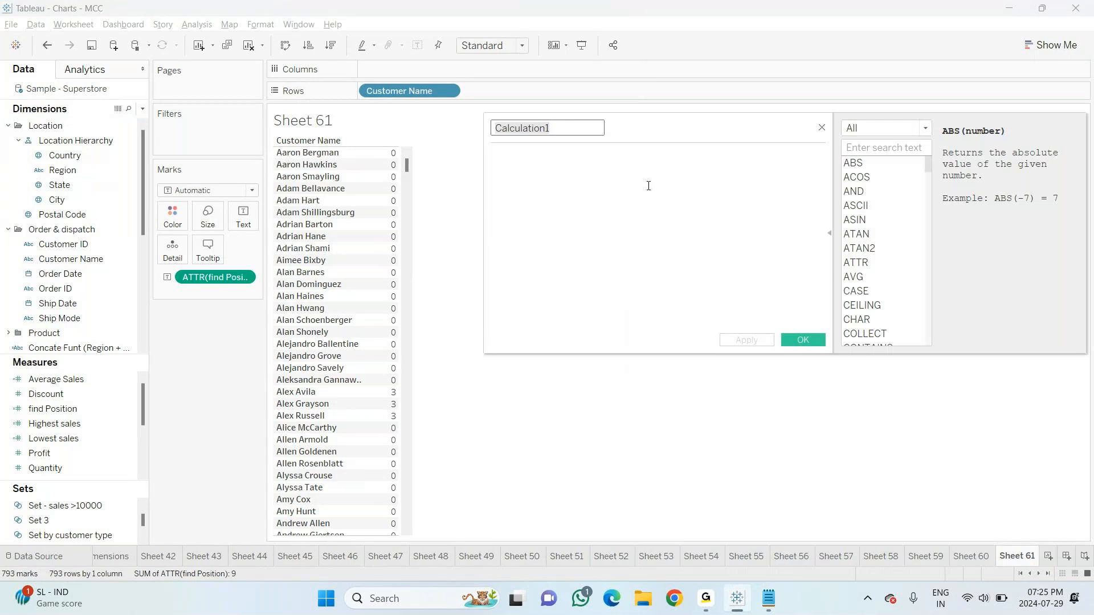
pyautogui.press('BackSpace')
pyautogui.write('Find')
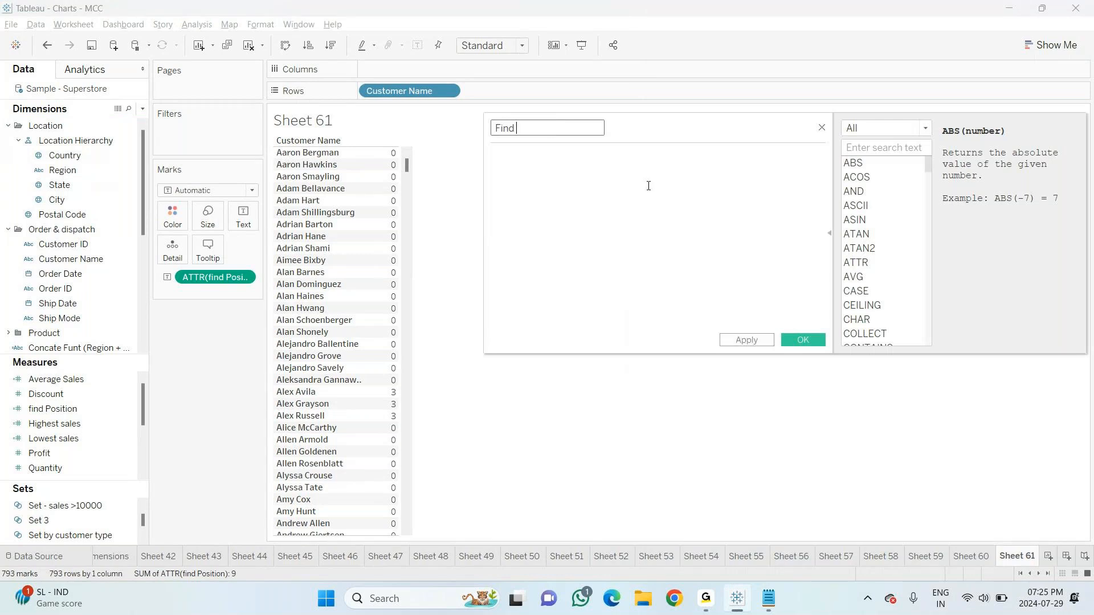
pyautogui.write(' A')
pyautogui.press('BackSpace')
pyautogui.write('"')
pyautogui.press('BackSpace')
pyautogui.write("A's Position,")
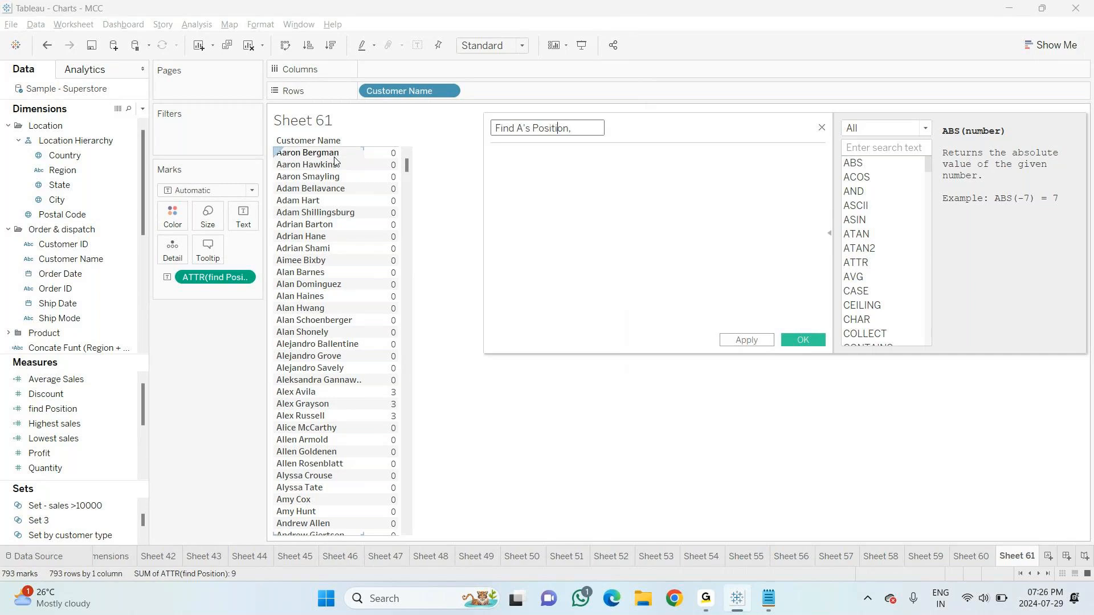
pyautogui.write('3rd')
pyautogui.press('BackSpace')
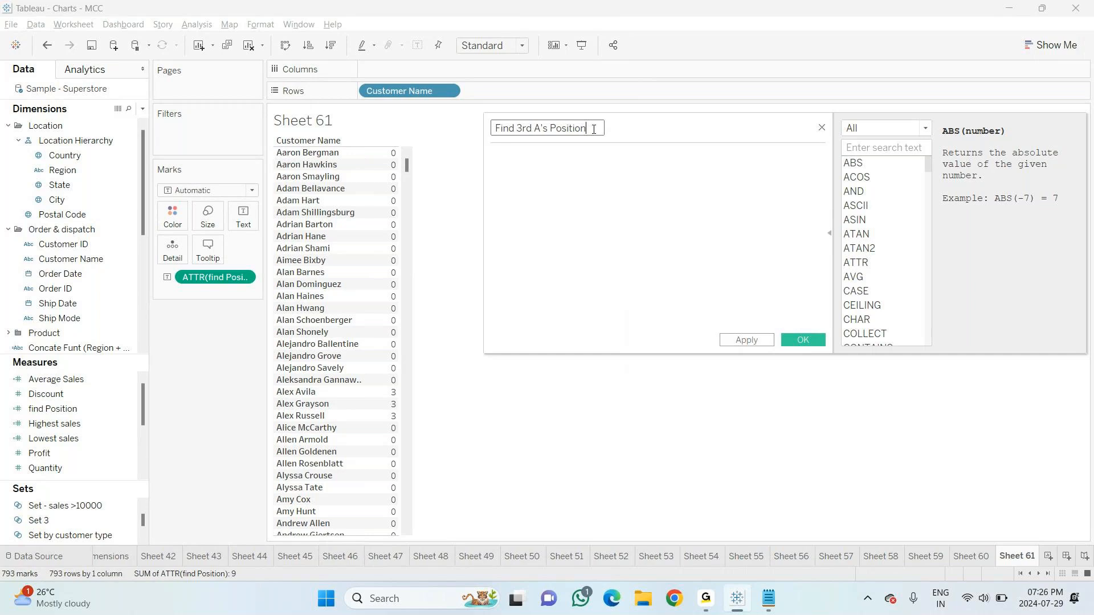
# Enter the formula FINDNTH([Customer Name],"A",3) in the Find 3rd A's Position calculation
pyautogui.click(585, 165)
pyautogui.write('find')
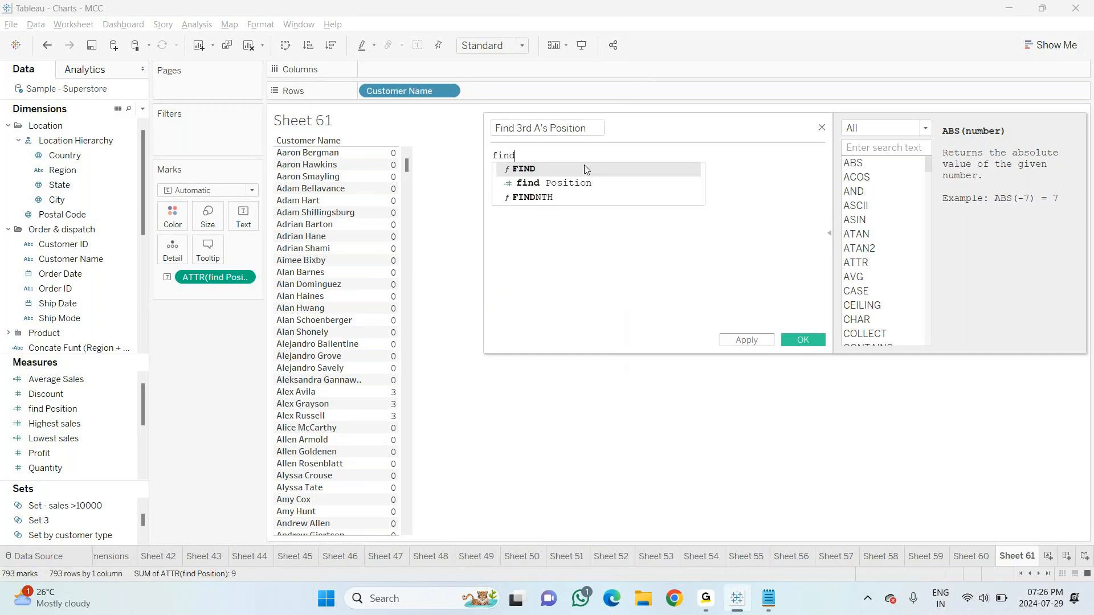
pyautogui.press('Down')
pyautogui.press('Down')
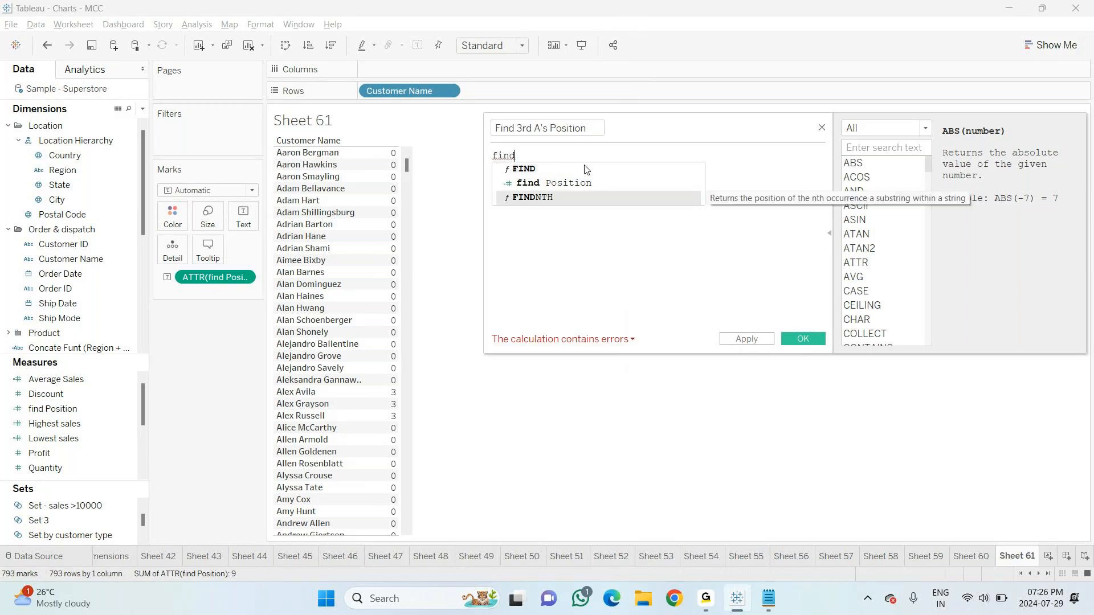
pyautogui.press('Return')
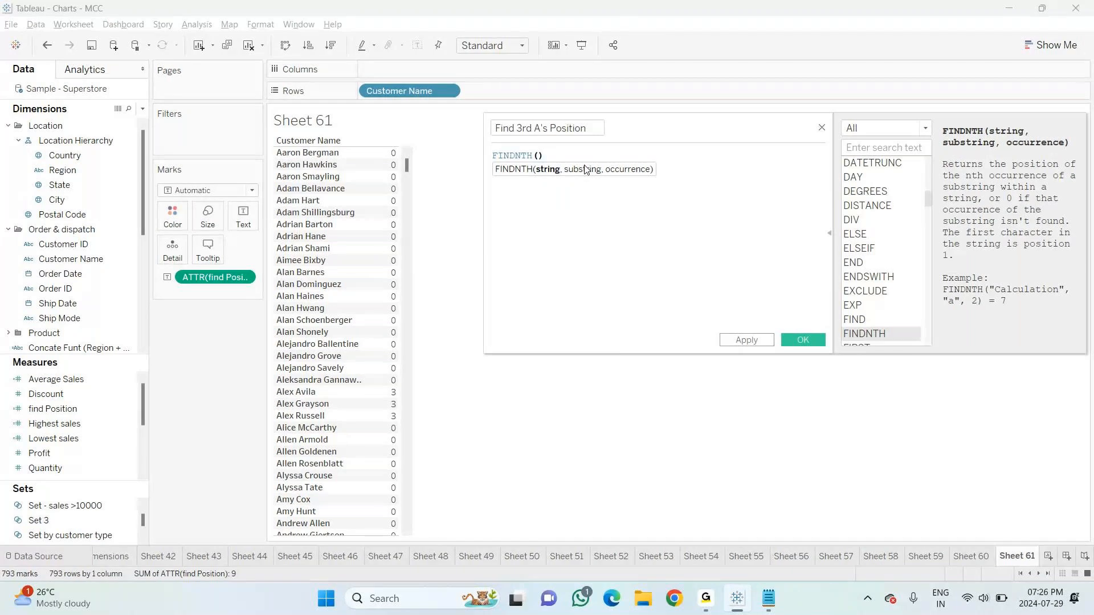
pyautogui.write('cus')
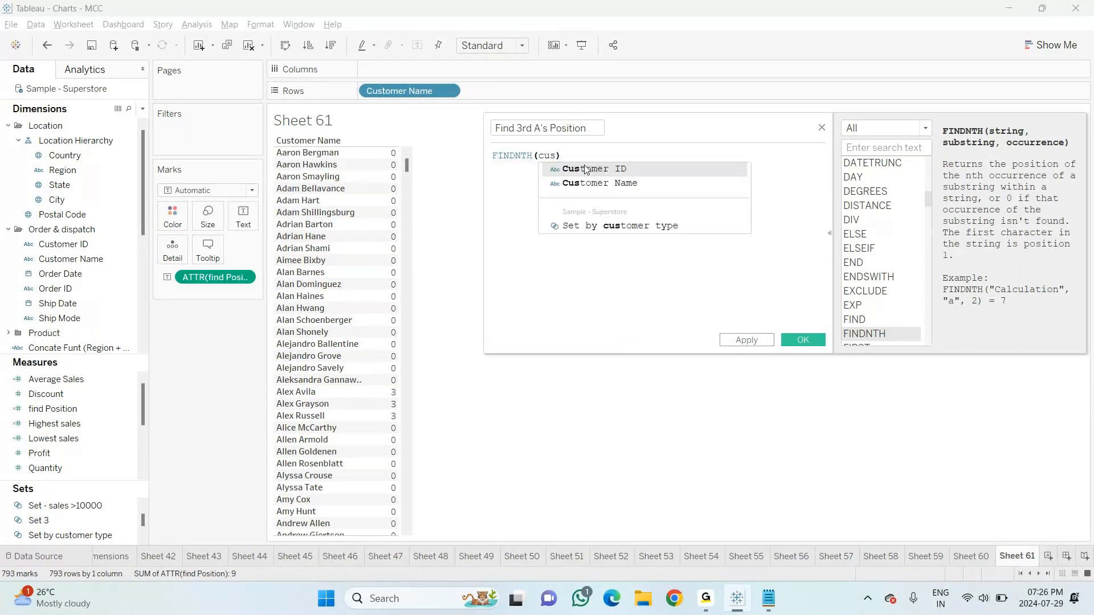
pyautogui.press('Down')
pyautogui.press('Return')
pyautogui.write(',')
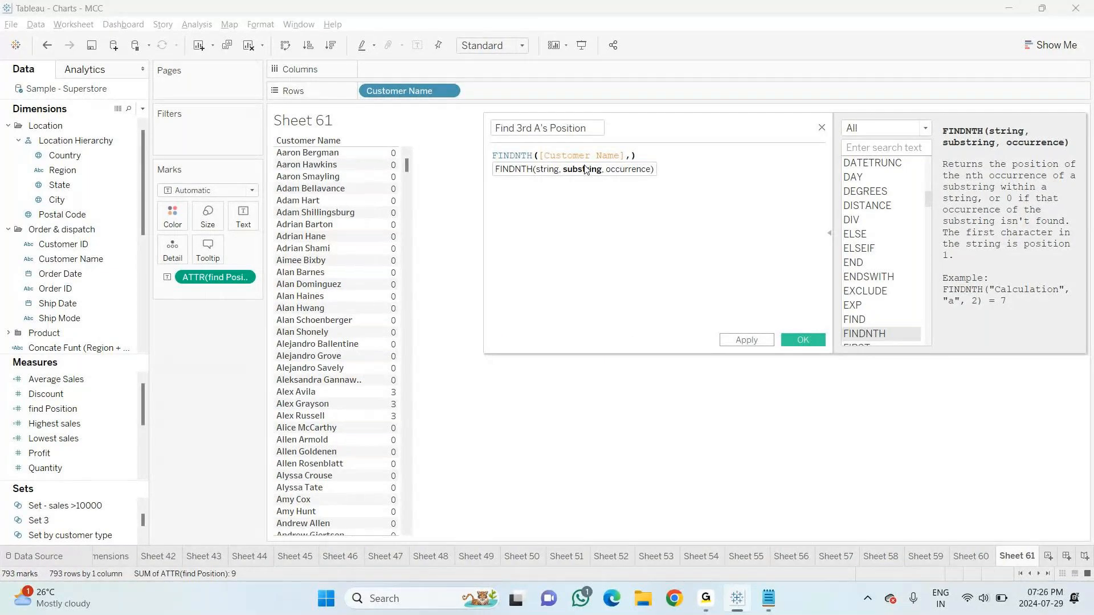
pyautogui.write('"A",3')
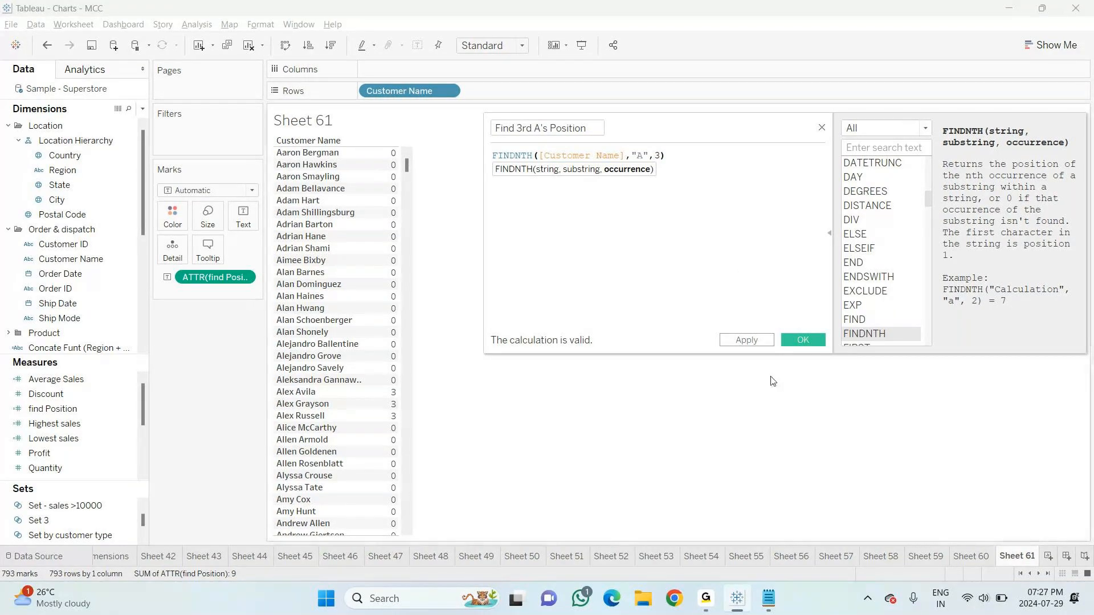
# Copy the FINDNTH formula to the end of the Notepad notes and title it "Find 3rd A's Position"
pyautogui.click(725, 166)
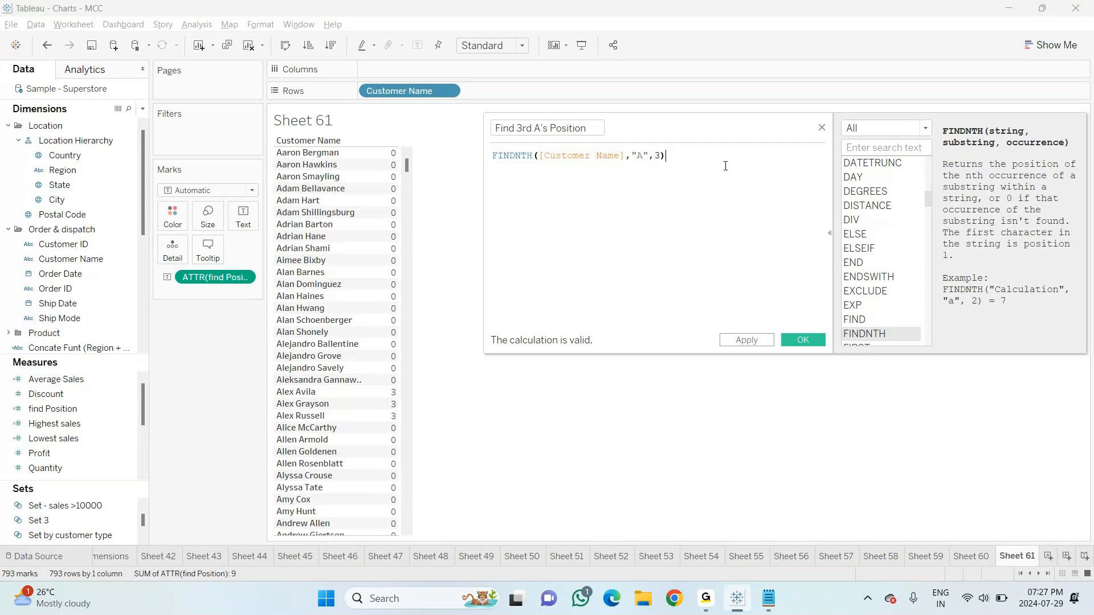
pyautogui.hotkey('ctrl', 'a')
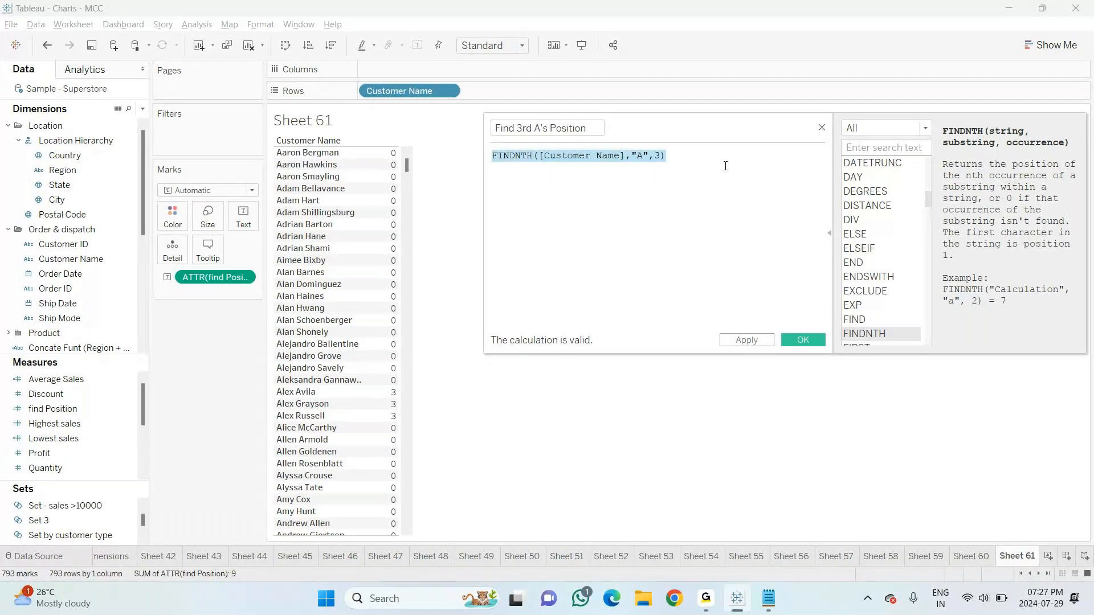
pyautogui.hotkey('alt', 'Tab')
pyautogui.hotkey('alt', 'Tab')
pyautogui.hotkey('alt', 'Tab')
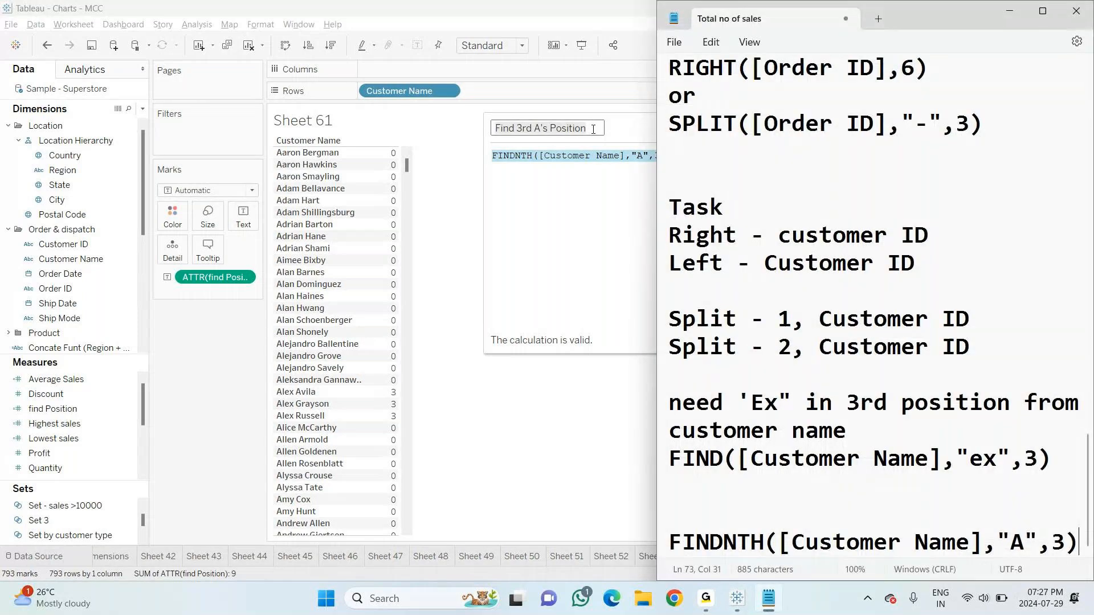
pyautogui.click(703, 525)
pyautogui.write("Find 3rd A's Position")
# Switch back to Tableau, save the calculated field and show Find 3rd A's Position in the table in place of find Position
pyautogui.hotkey('alt', 'Tab')
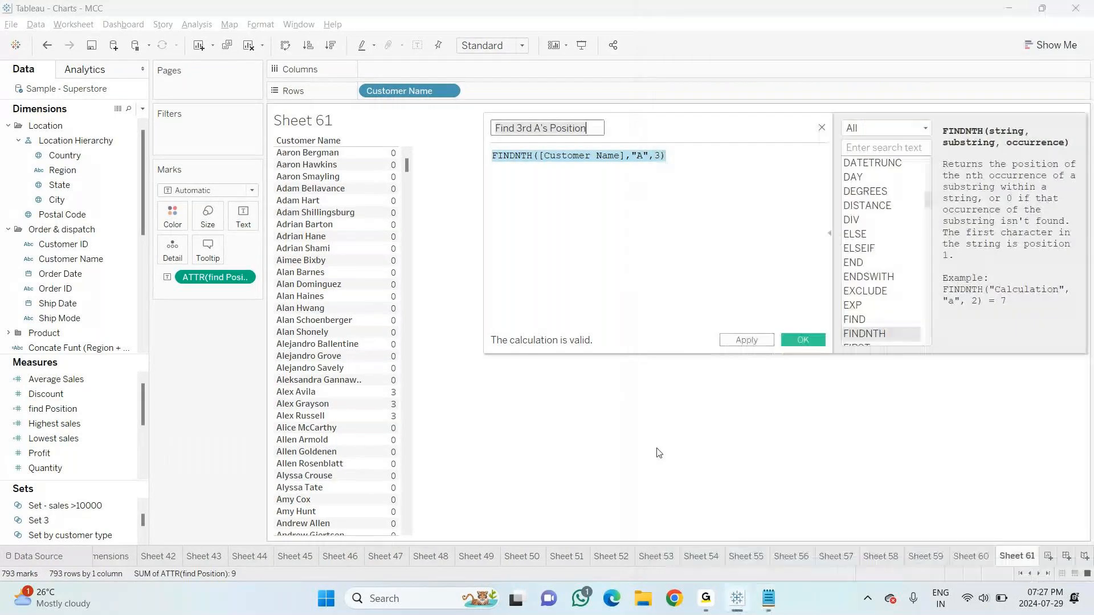
pyautogui.click(802, 343)
pyautogui.moveTo(69, 412); pyautogui.dragTo(394, 358)
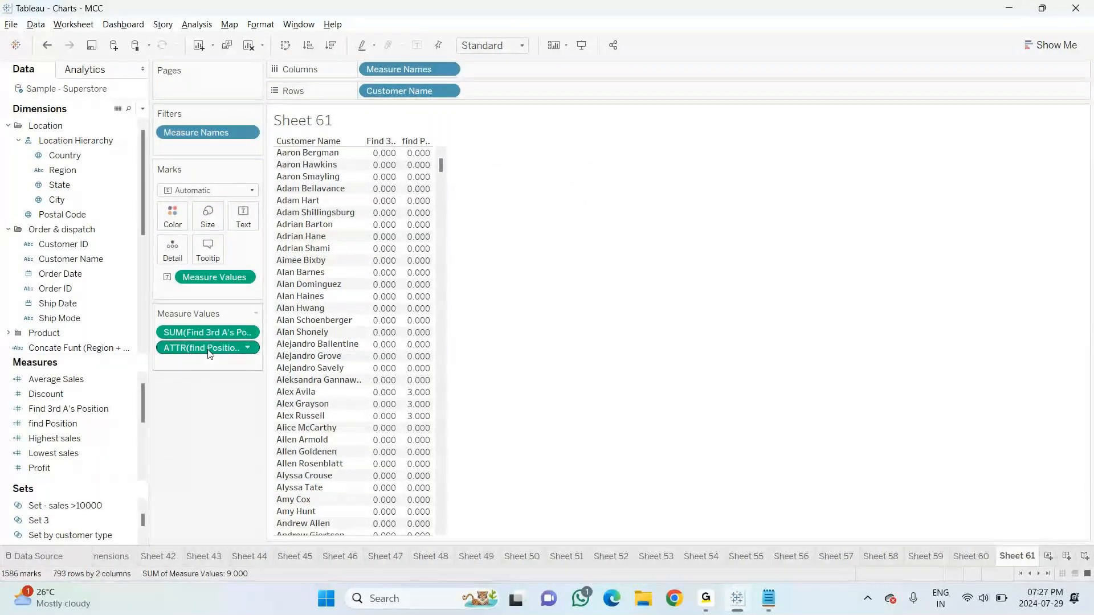
pyautogui.moveTo(209, 353); pyautogui.dragTo(365, 217)
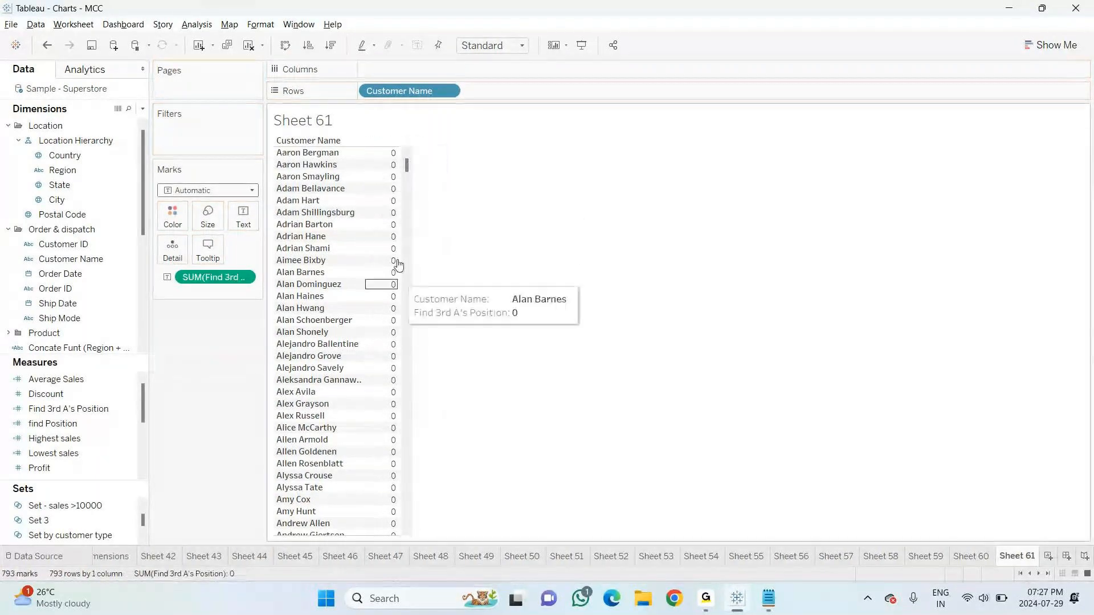
# Change the Find 3rd A's Position measure in the view from a sum to an attribute and check the customer rows
pyautogui.moveTo(408, 181); pyautogui.dragTo(408, 215)
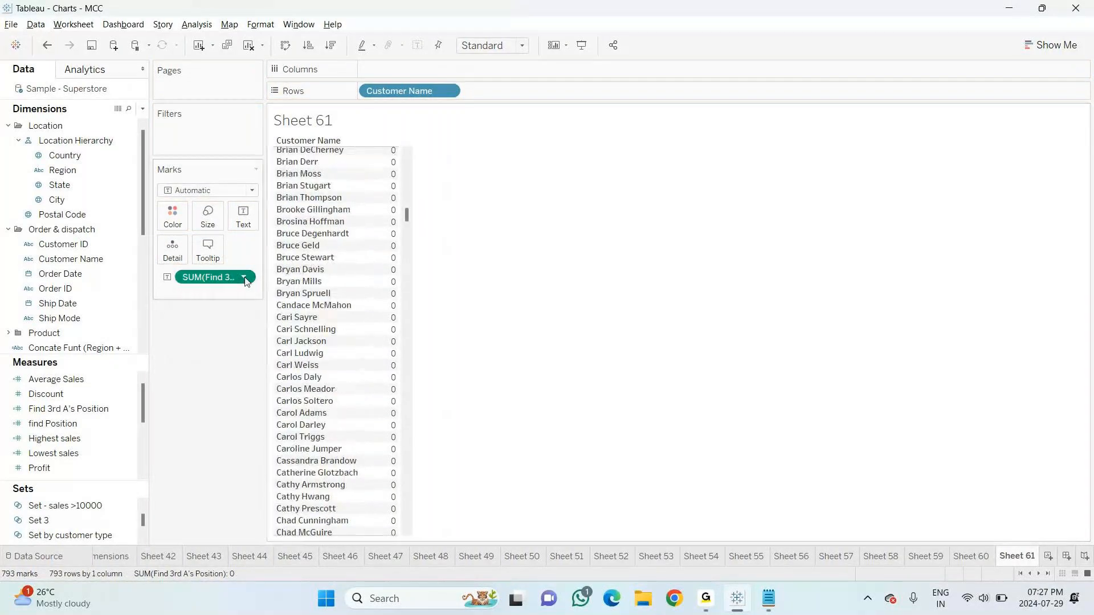
pyautogui.click(244, 278)
pyautogui.click(241, 376)
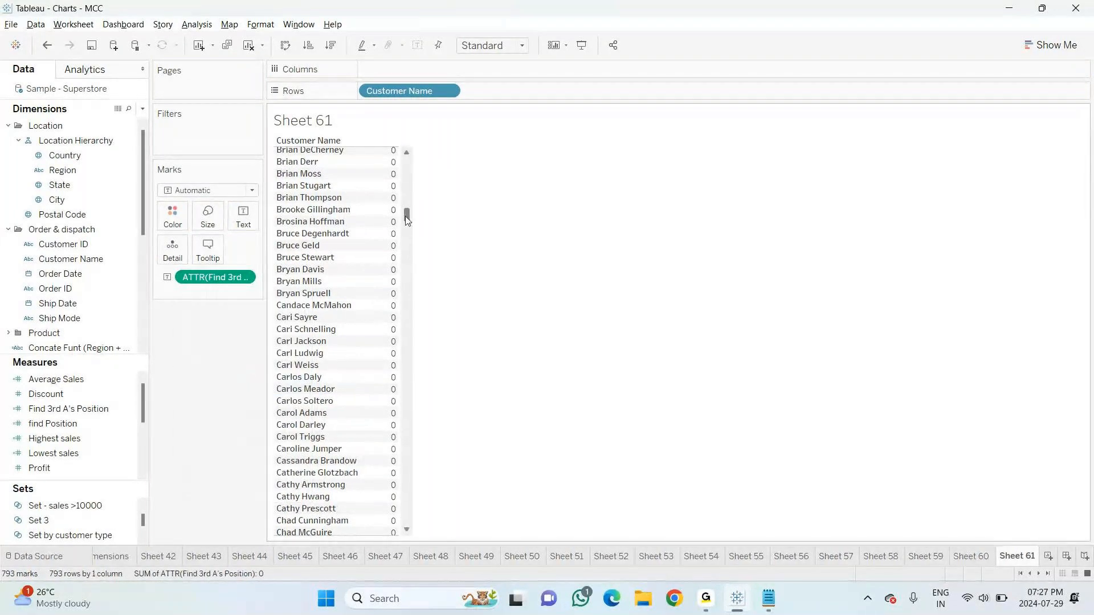
pyautogui.moveTo(406, 216); pyautogui.dragTo(407, 139)
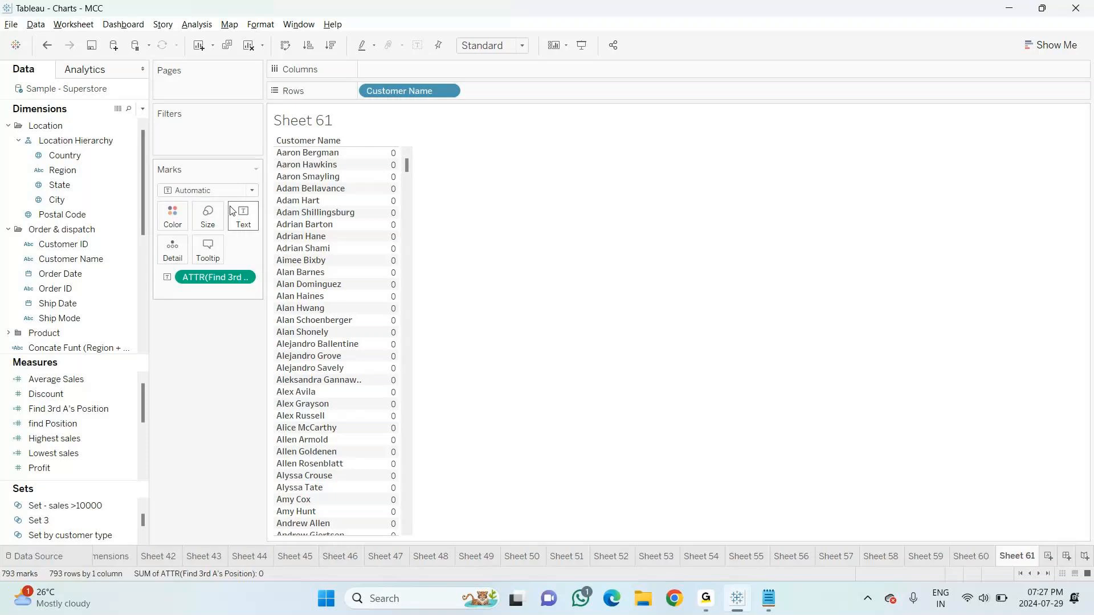
# Take Find 3rd A's Position out of the view, adding it once more and removing it again
pyautogui.moveTo(219, 277); pyautogui.dragTo(217, 399)
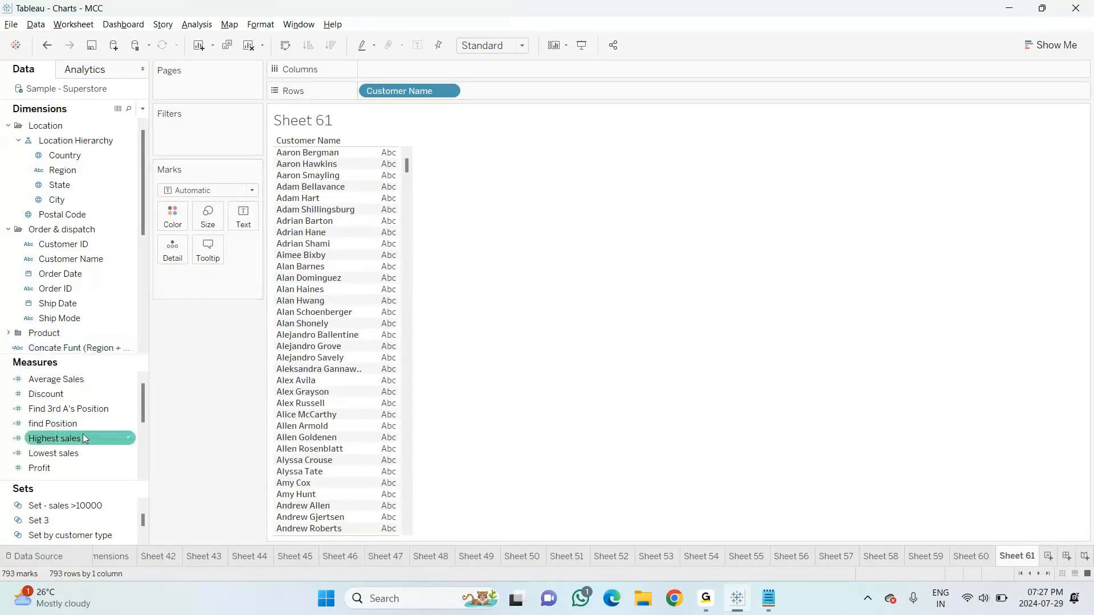
pyautogui.moveTo(74, 409); pyautogui.dragTo(395, 360)
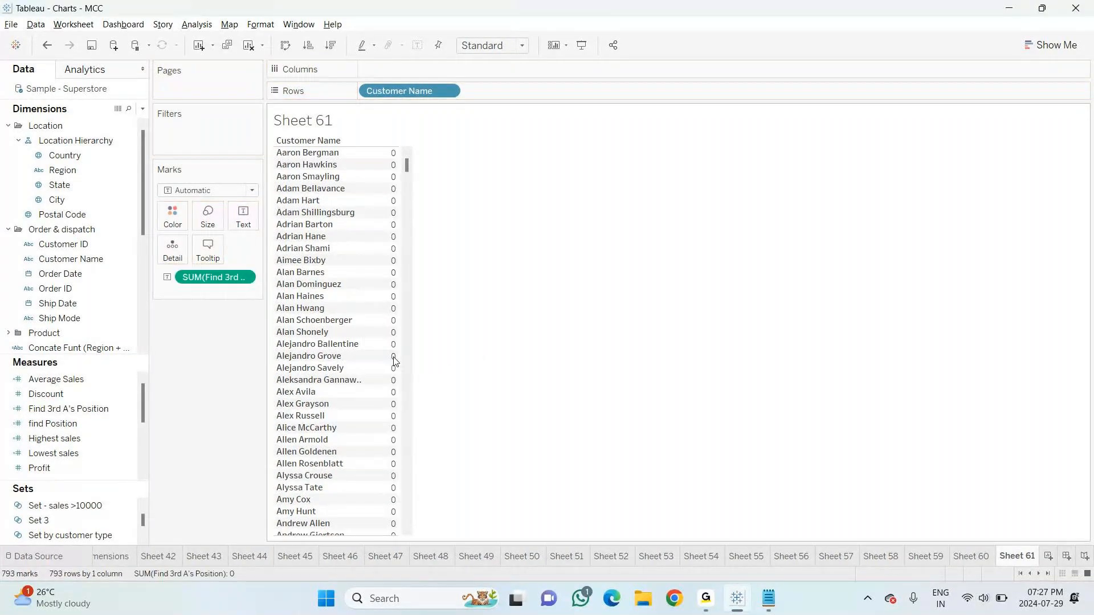
pyautogui.moveTo(224, 277); pyautogui.dragTo(213, 514)
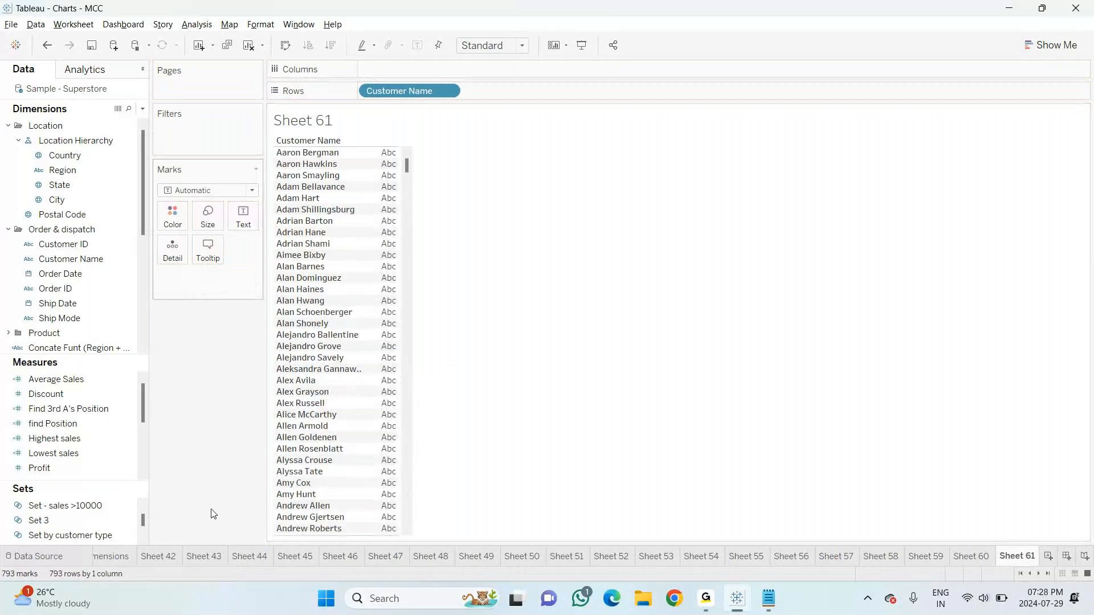
# Edit the Find 3rd A's Position calculation to search for lowercase "a" and save it
pyautogui.rightClick(132, 409)
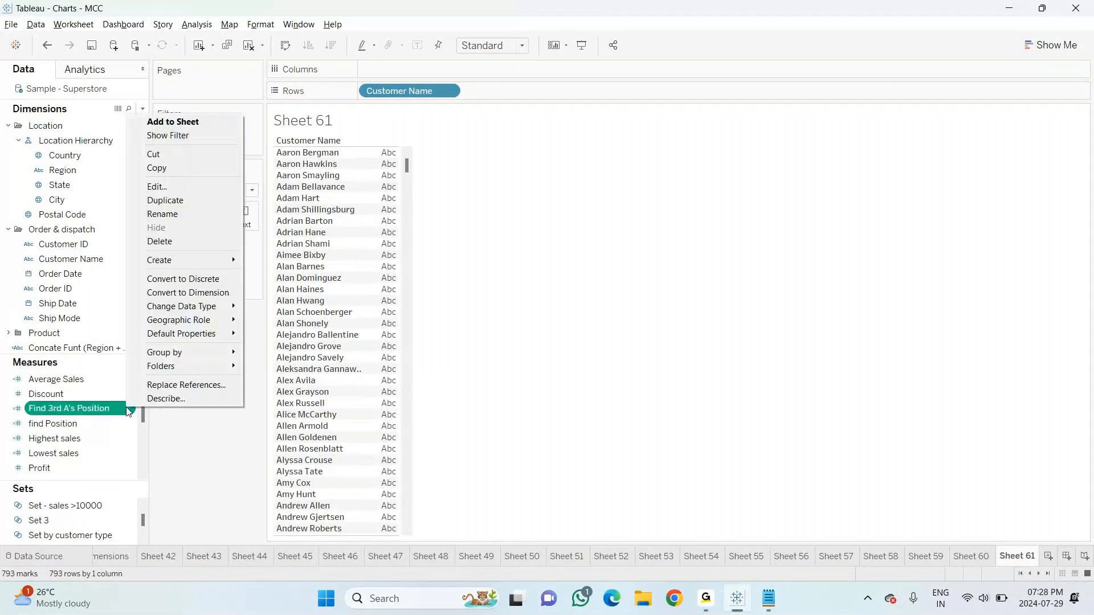
pyautogui.click(169, 191)
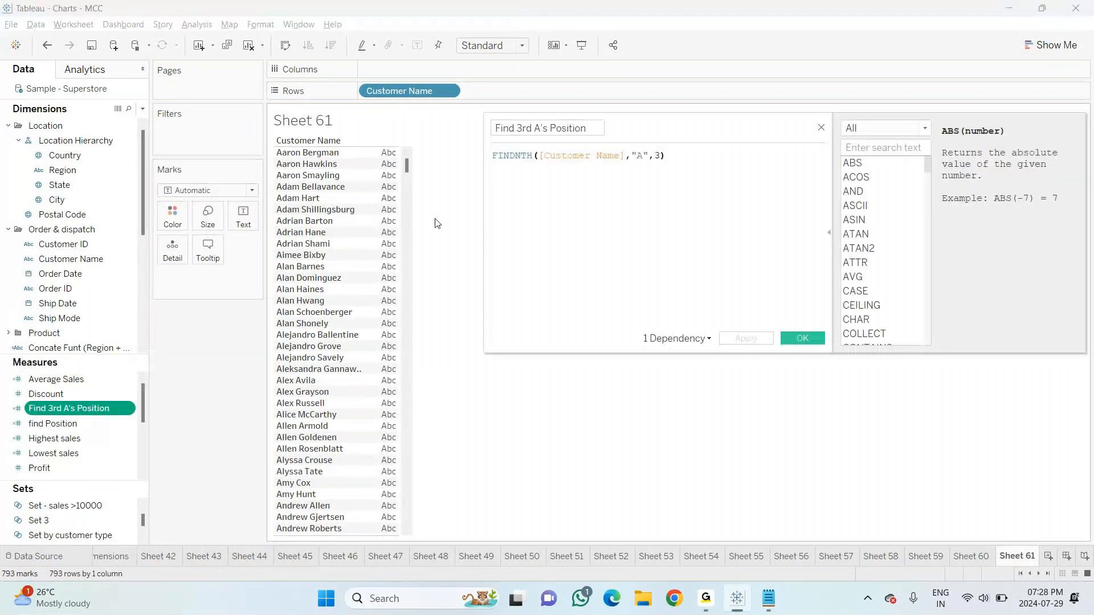
pyautogui.click(644, 156)
pyautogui.press('BackSpace')
pyautogui.write('a')
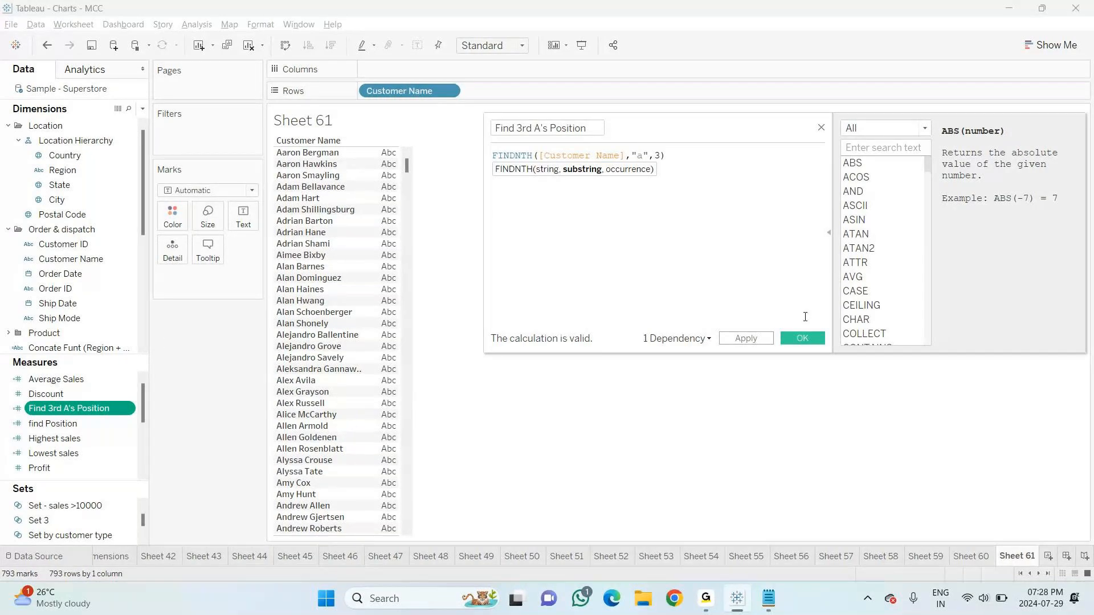
pyautogui.click(803, 338)
# Add Find 3rd A's Position to the customer table and show it as an attribute
pyautogui.moveTo(88, 401); pyautogui.dragTo(381, 358)
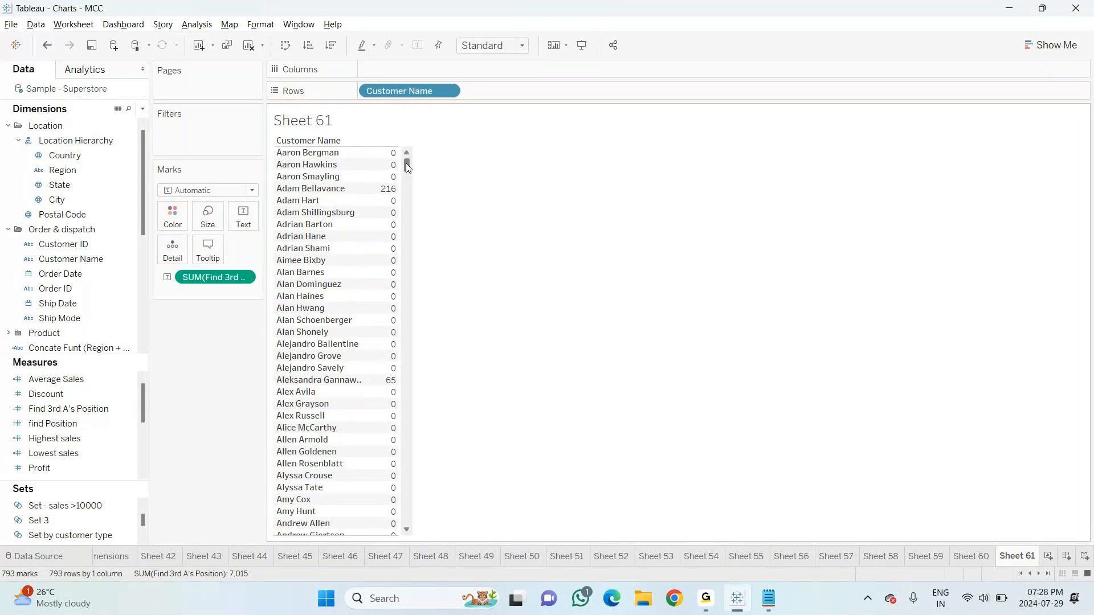
pyautogui.click(245, 279)
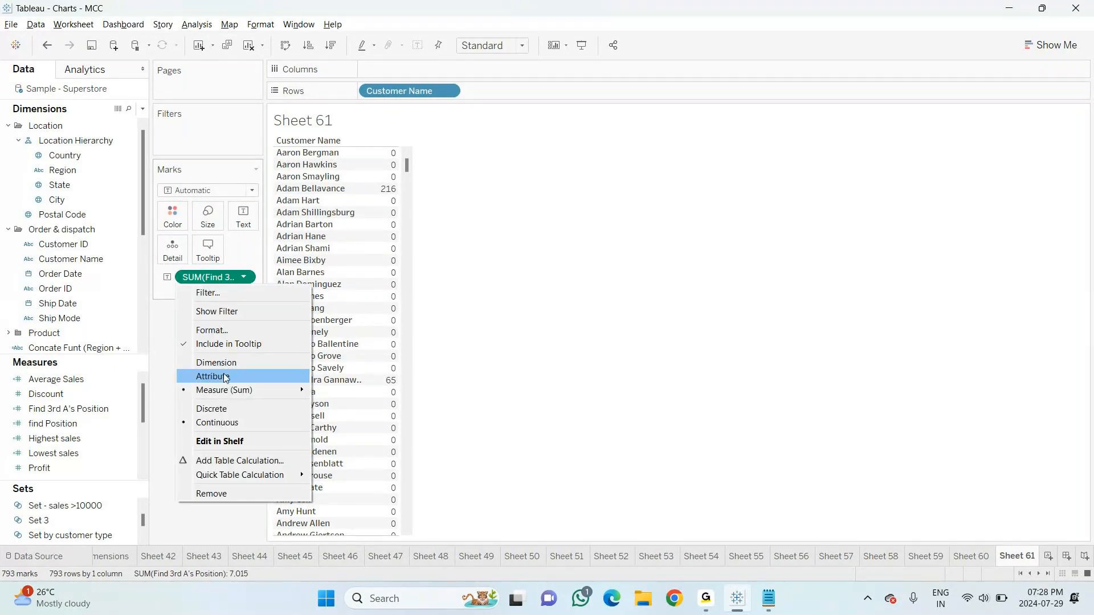
pyautogui.click(214, 378)
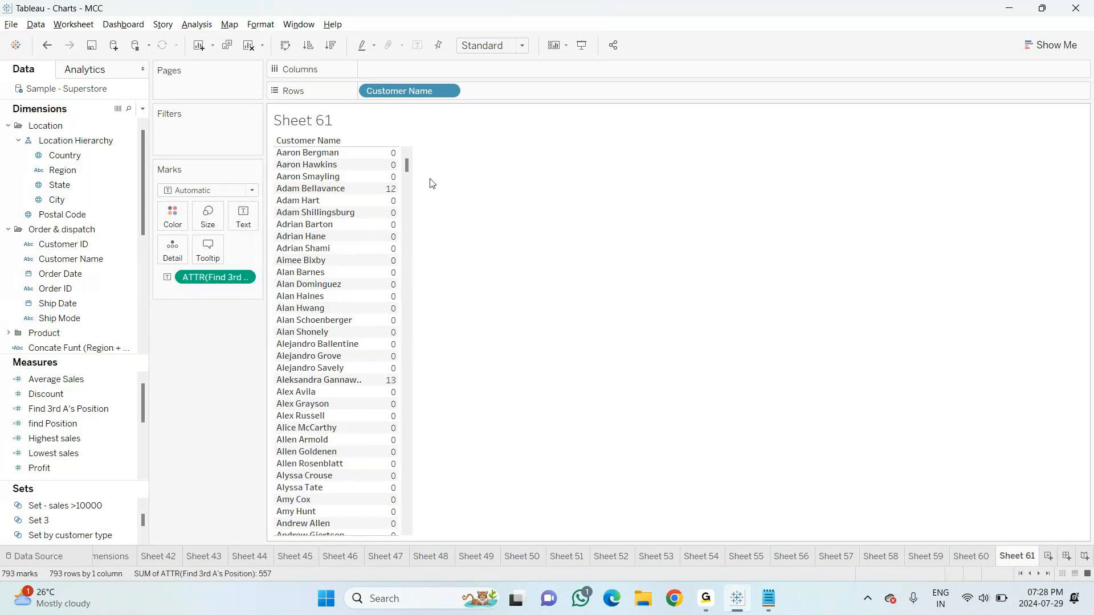
# Review the third-a positions down the customer list against the FINDNTH formula in the Notepad notes
pyautogui.moveTo(409, 172)
pyautogui.mouseDown()
pyautogui.moveTo(408, 261)
pyautogui.moveTo(409, 161)
pyautogui.mouseUp()
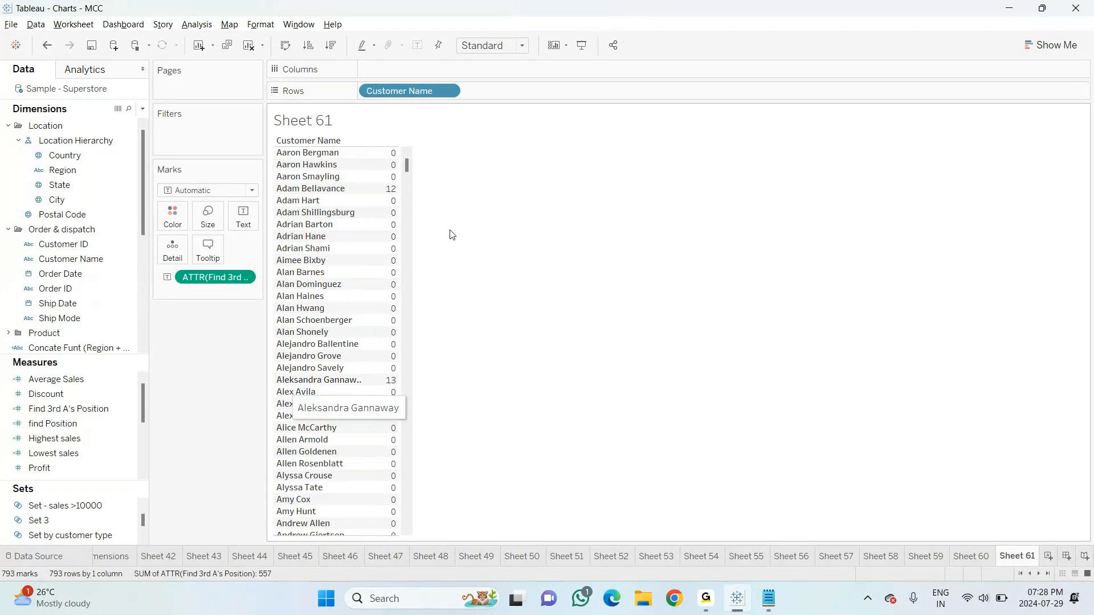
pyautogui.moveTo(408, 167)
pyautogui.mouseDown()
pyautogui.moveTo(407, 246)
pyautogui.moveTo(408, 157)
pyautogui.mouseUp()
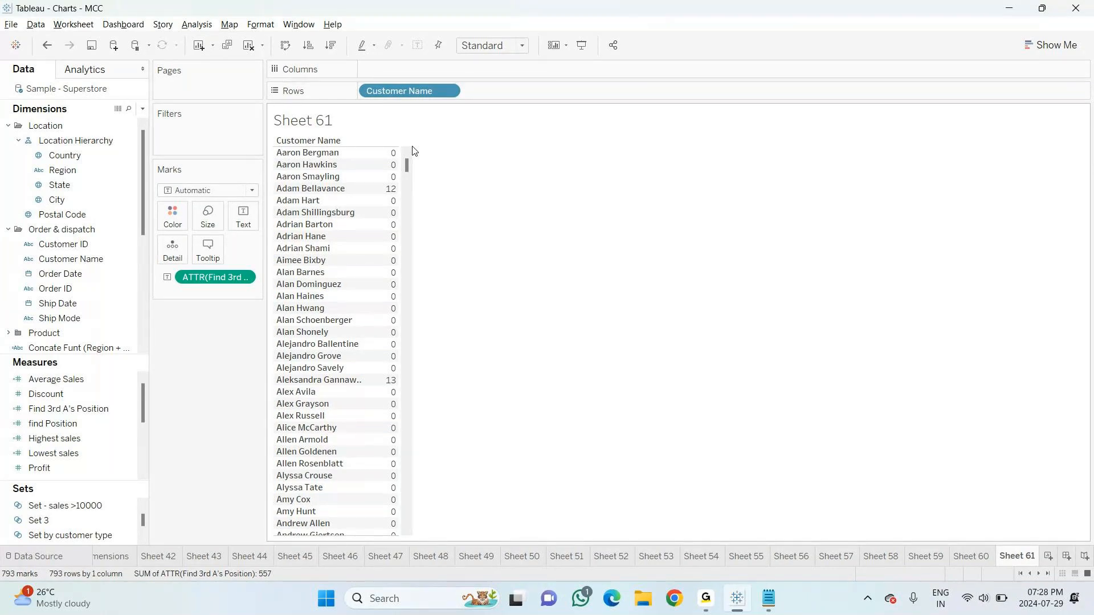
pyautogui.hotkey('alt', 'Tab')
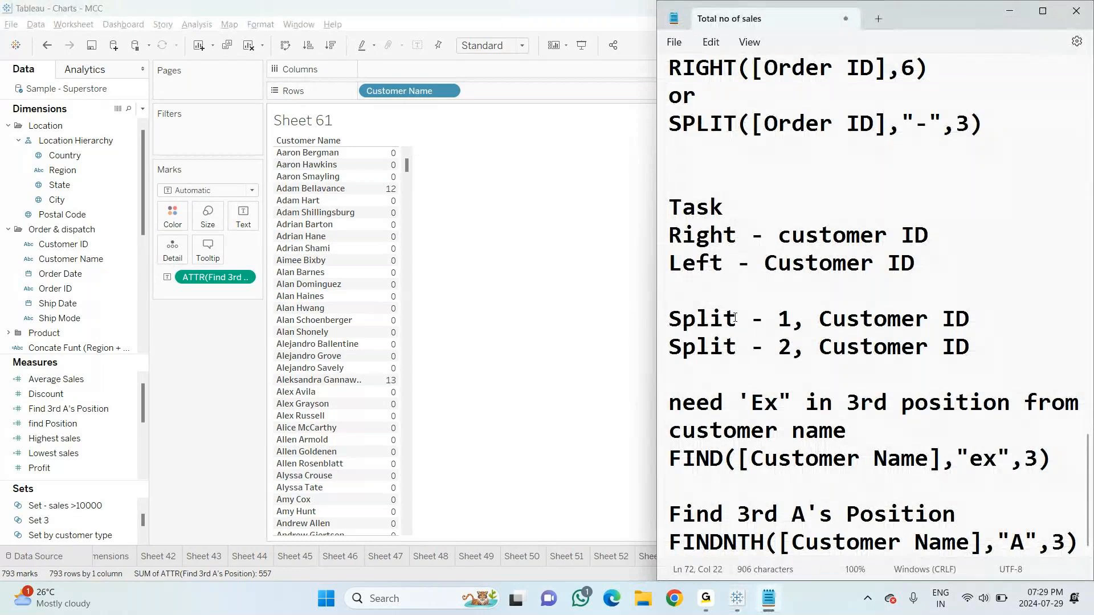
pyautogui.hotkey('alt', 'Tab')
pyautogui.hotkey('alt', 'Tab')
pyautogui.hotkey('alt', 'Tab')
pyautogui.hotkey('alt', 'shift', 'Tab')
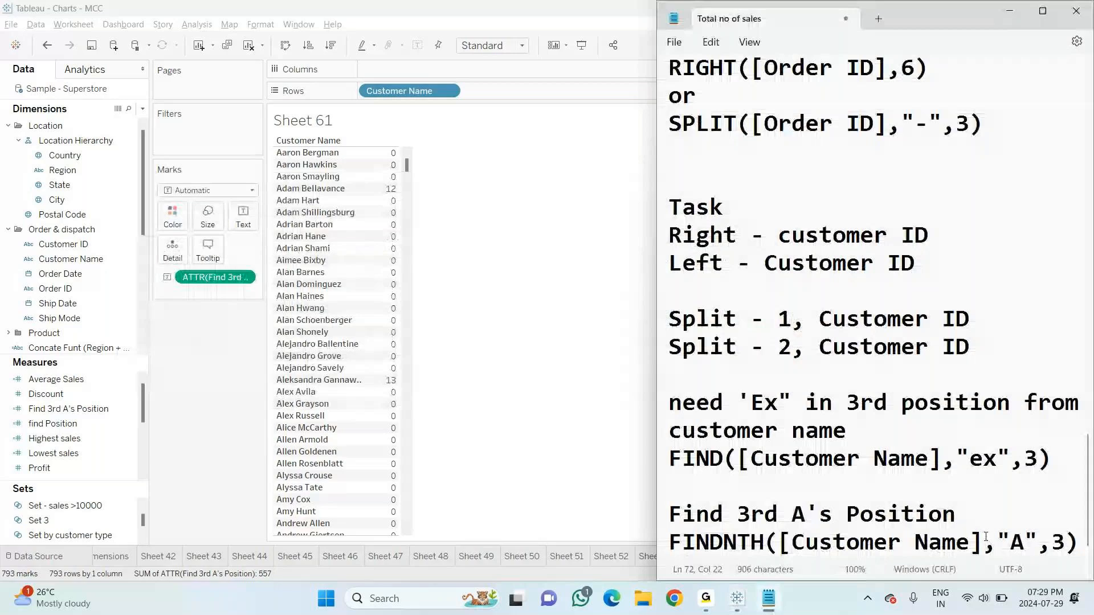
pyautogui.click(409, 173)
pyautogui.click(410, 188)
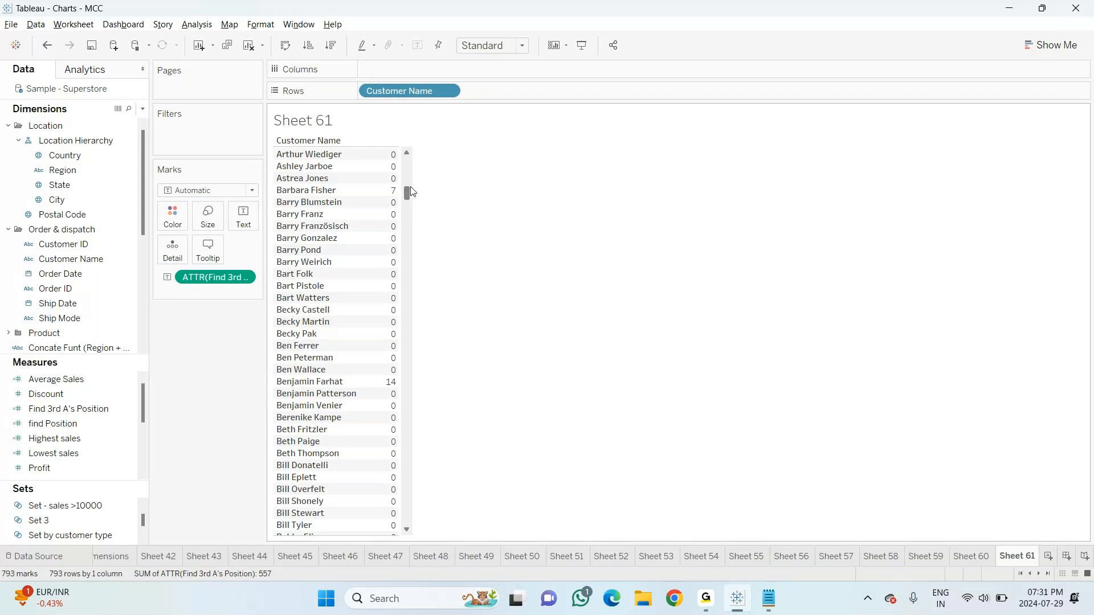
# Close Notepad and Tableau, saving the changes to the workbook
pyautogui.hotkey('alt', 'Tab')
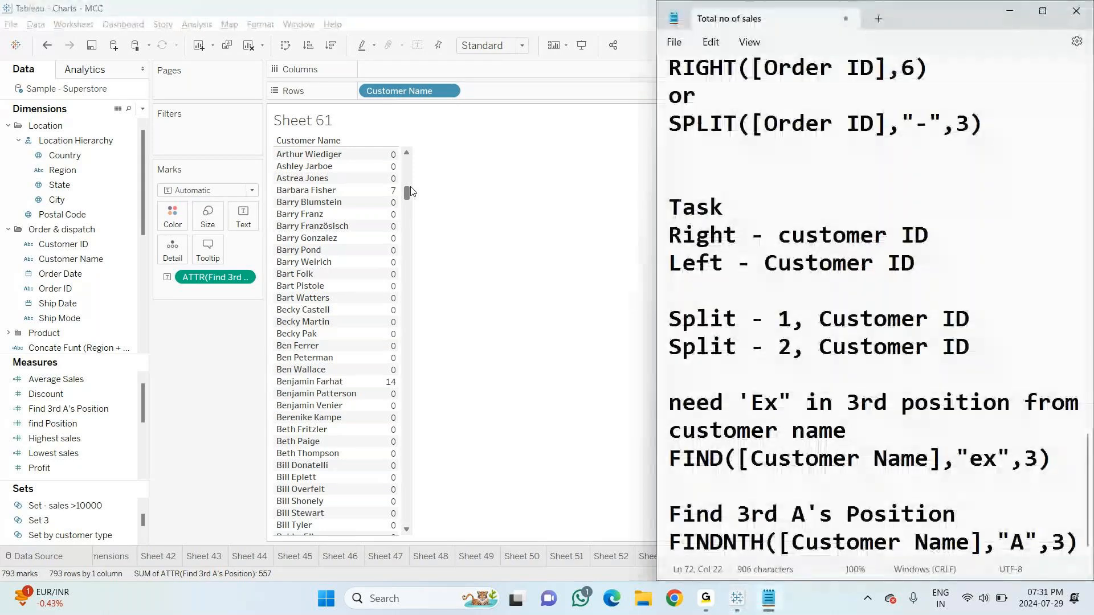
pyautogui.hotkey('alt', 'Tab')
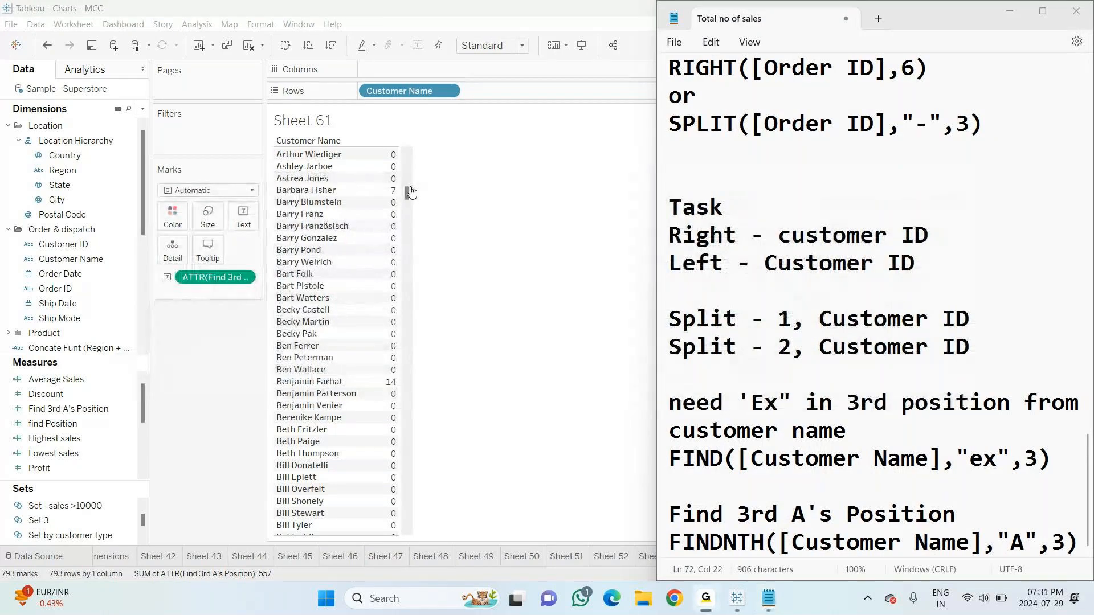
pyautogui.click(1080, 9)
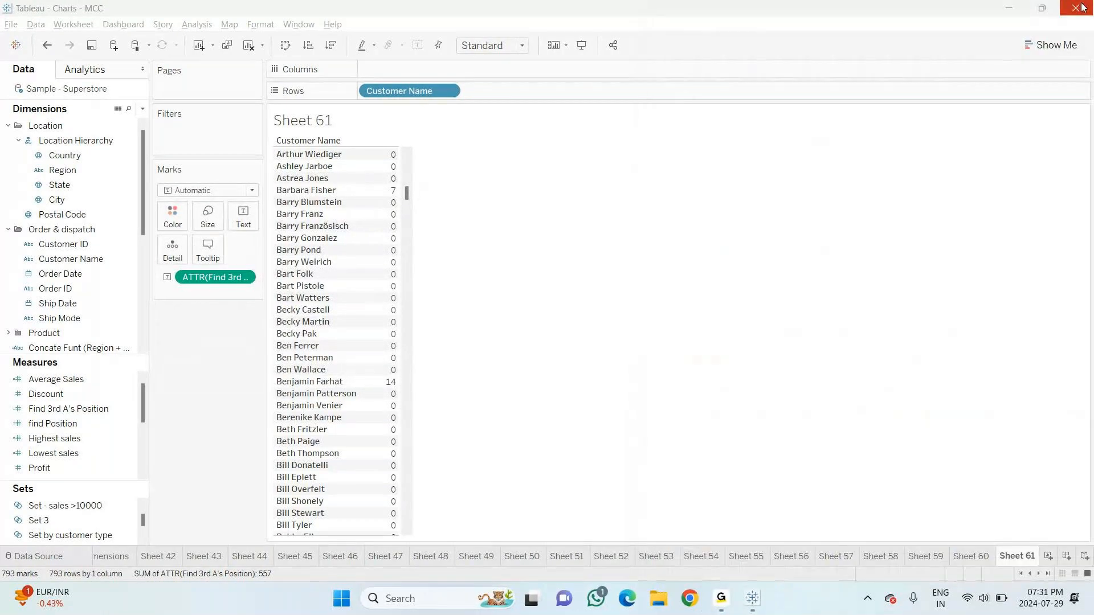
pyautogui.click(1082, 7)
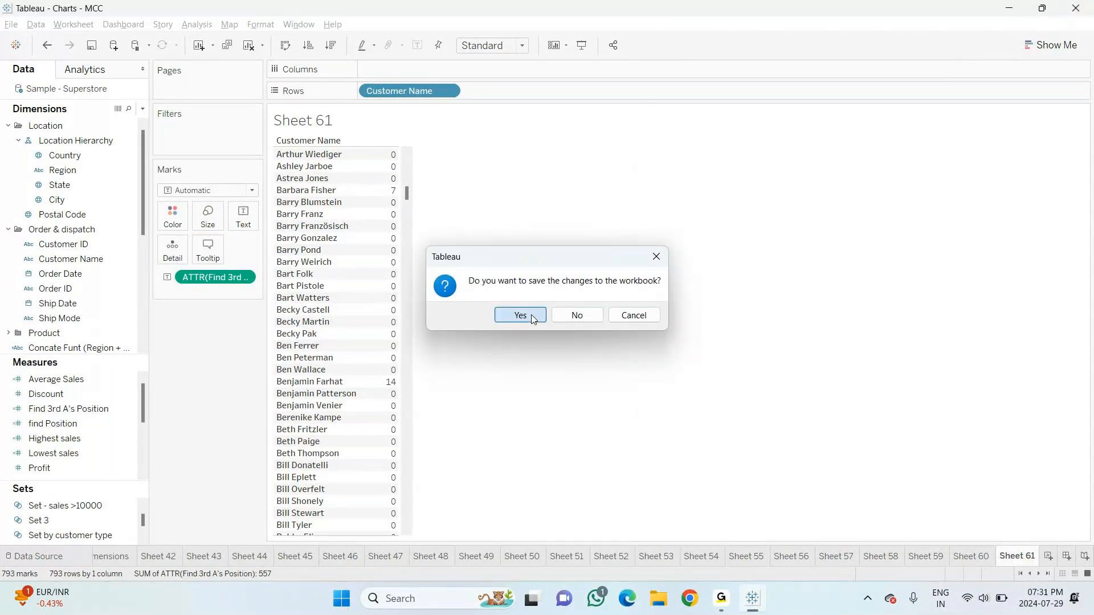
pyautogui.click(530, 313)
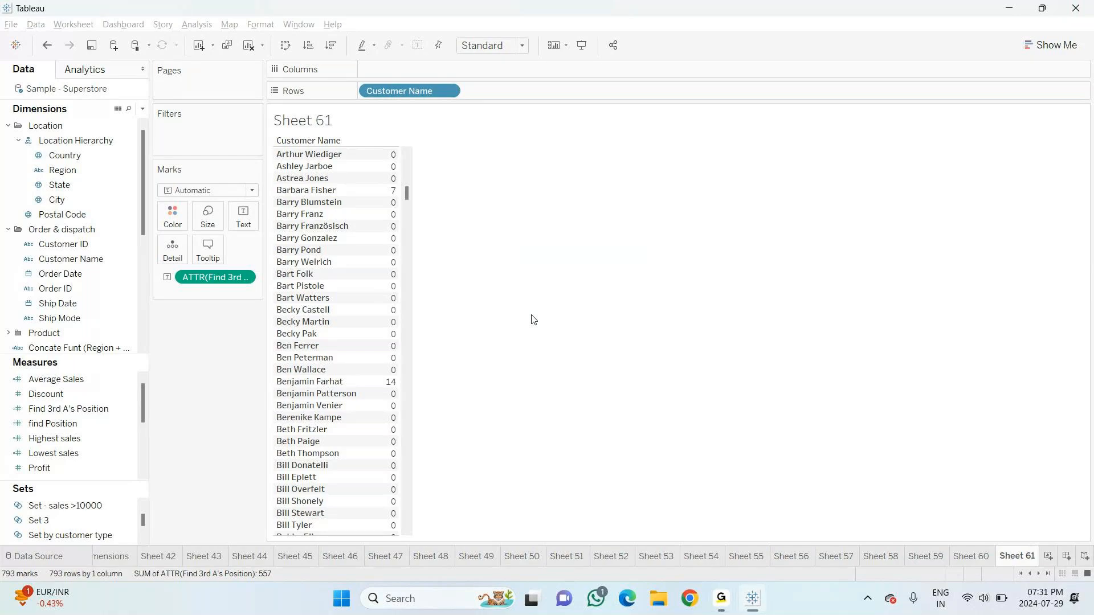